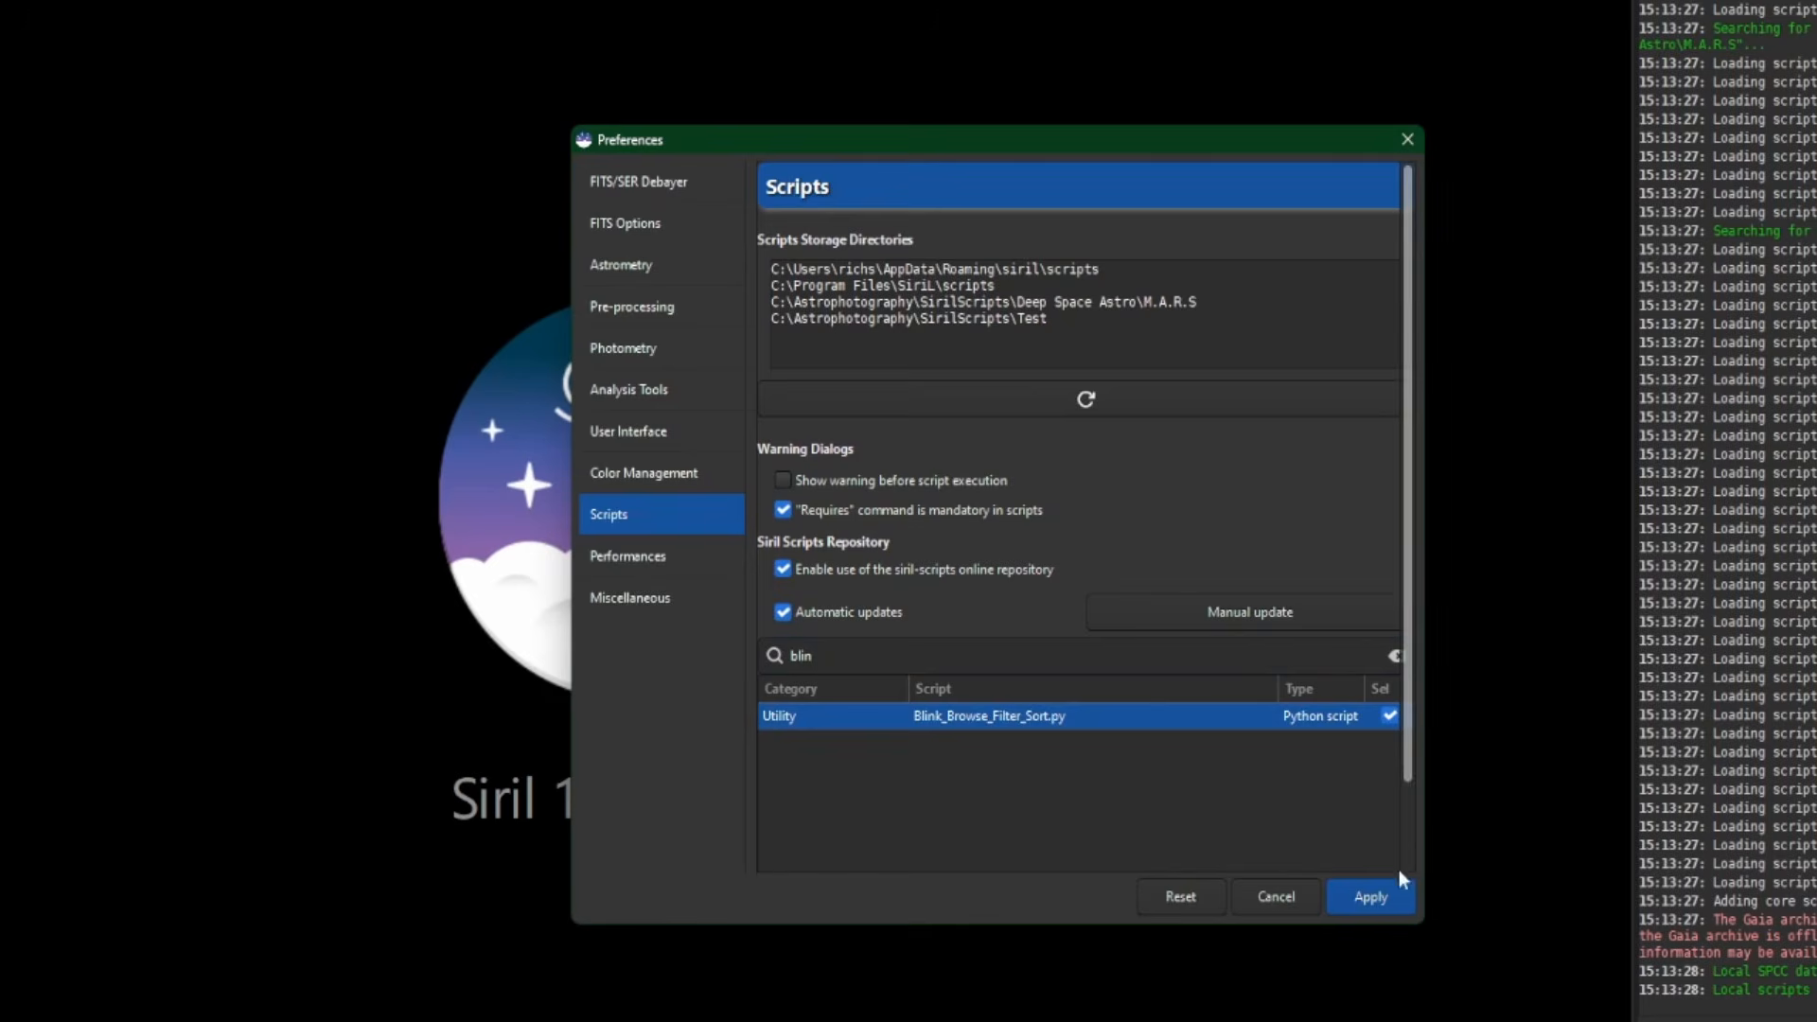
- Apply the Blink_Browse_Filter_Sort.py script selection so the script list reloads
{"action": "left_click", "coordinate": [1391, 893]}
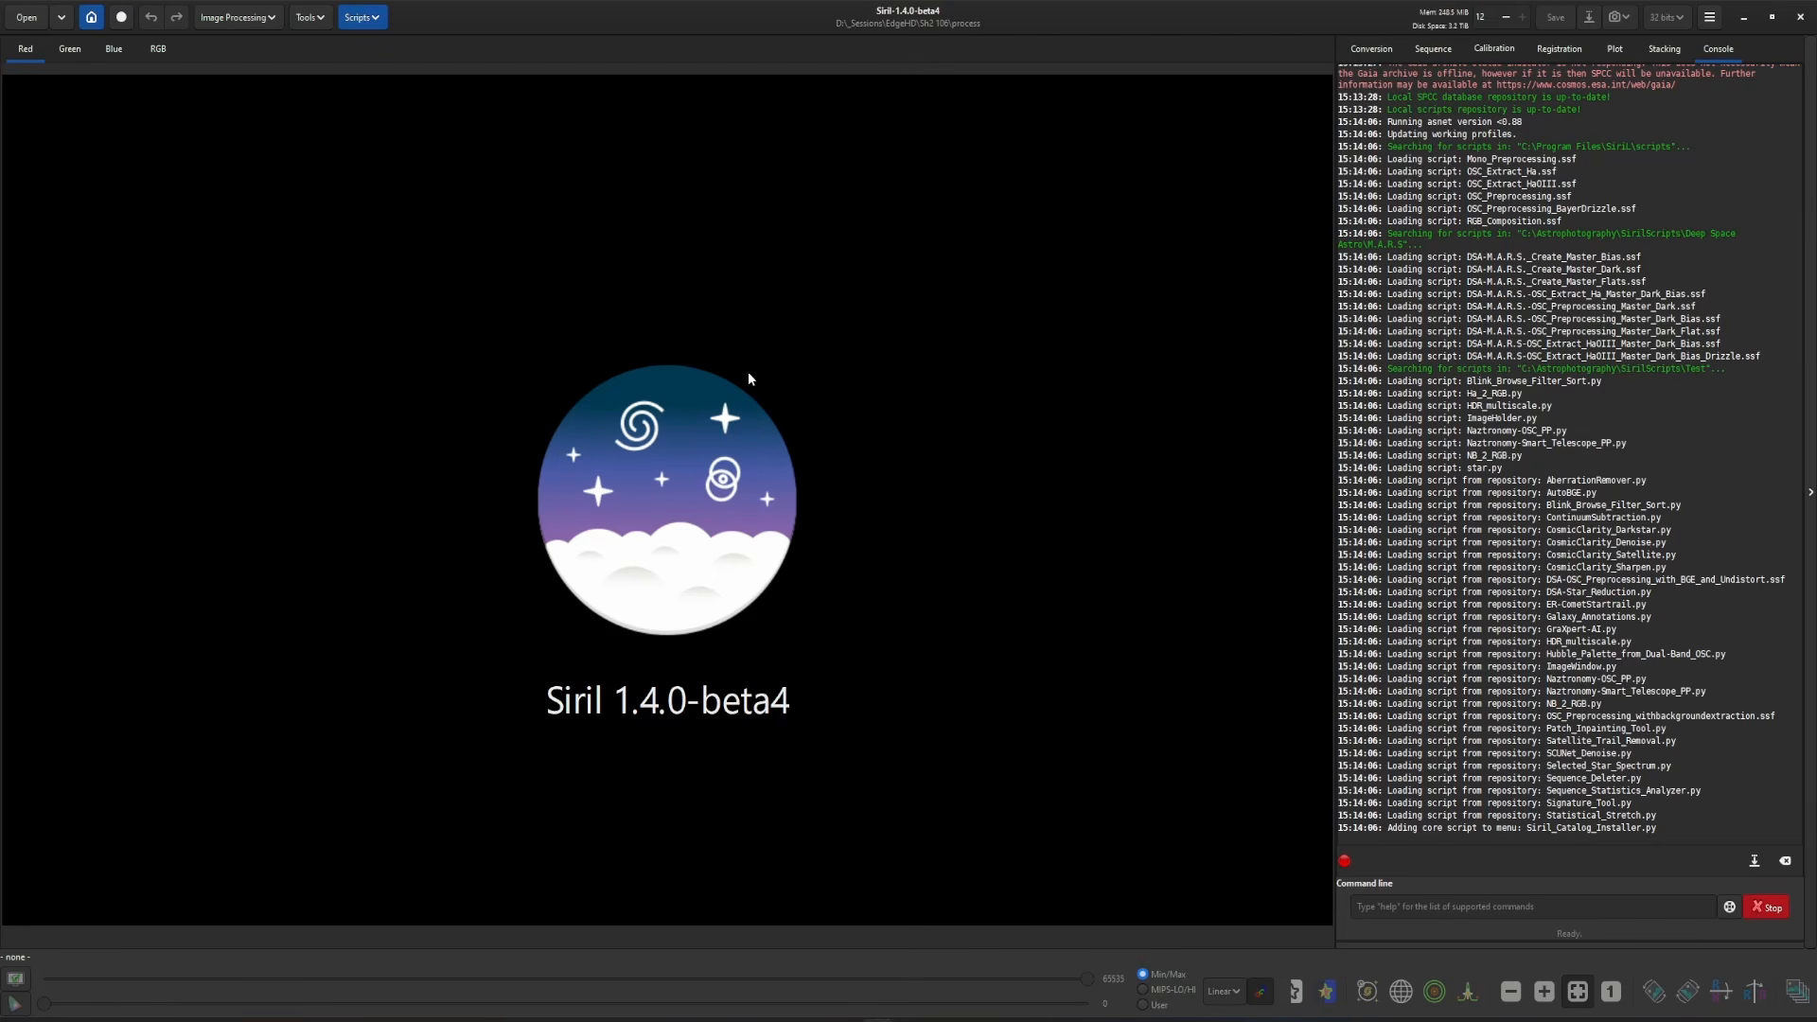
{"action": "left_click", "coordinate": [362, 17]}
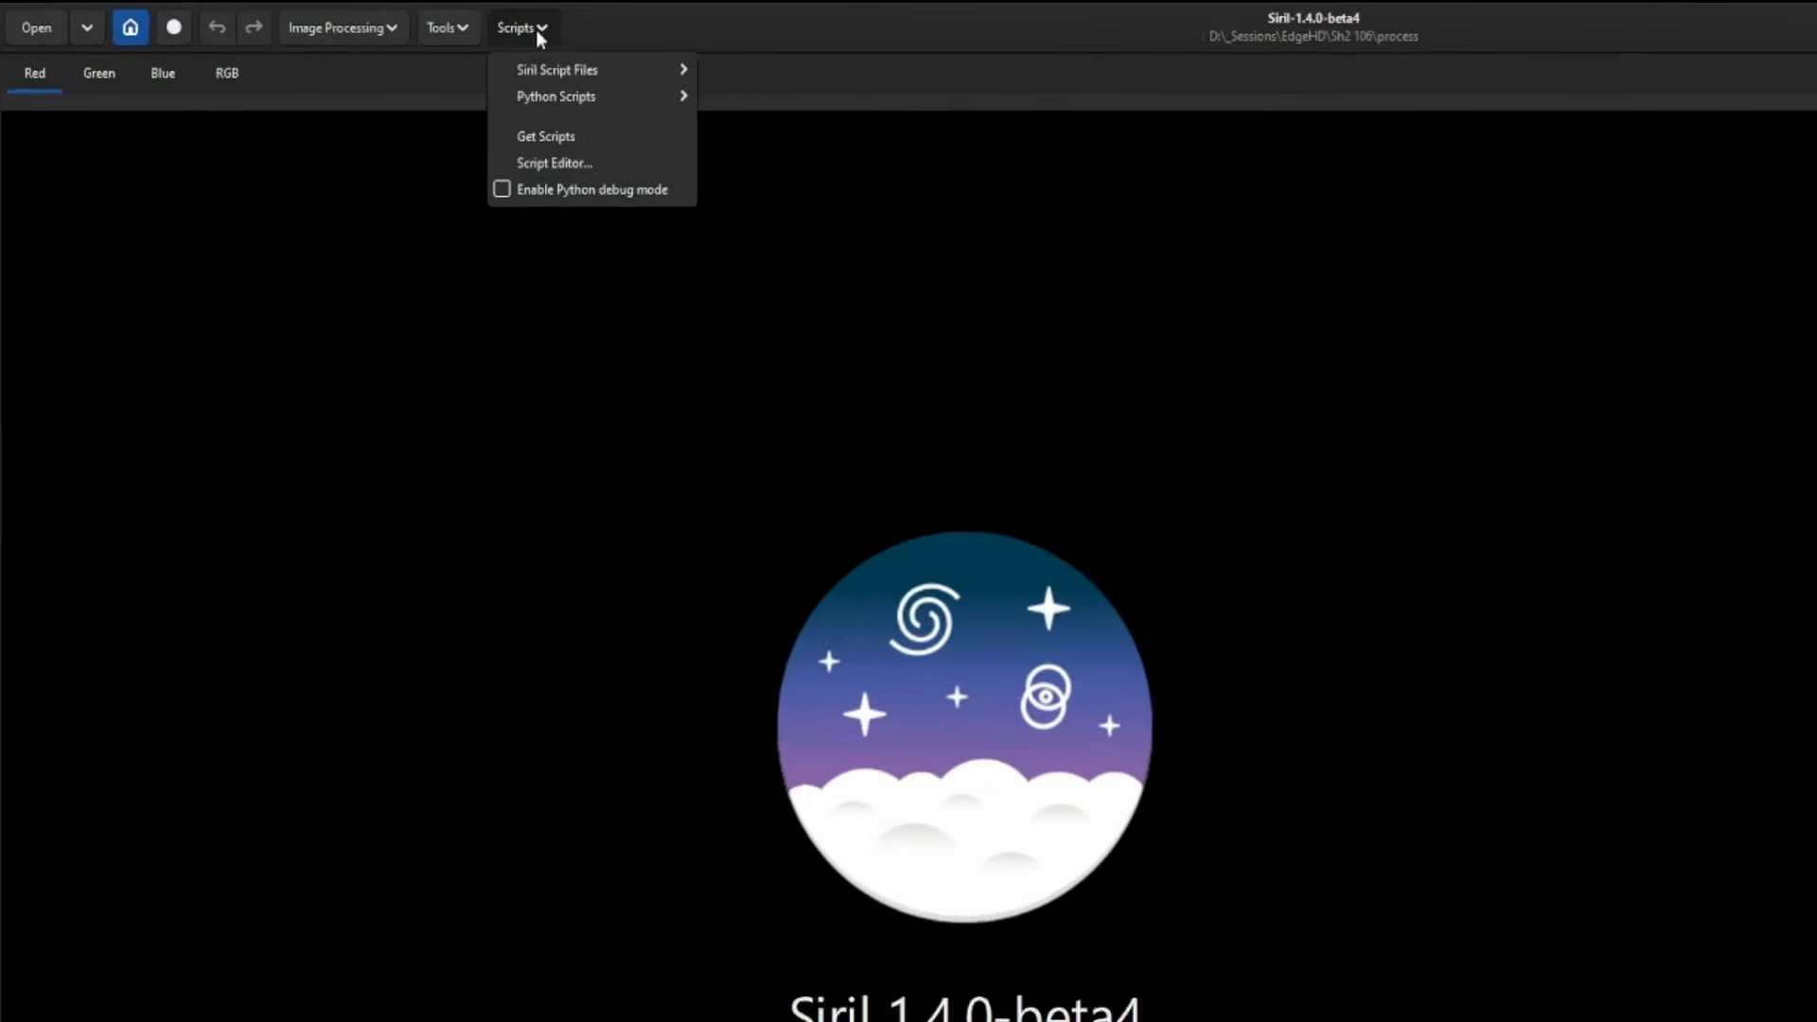
{"action": "mouse_move", "coordinate": [386, 46]}
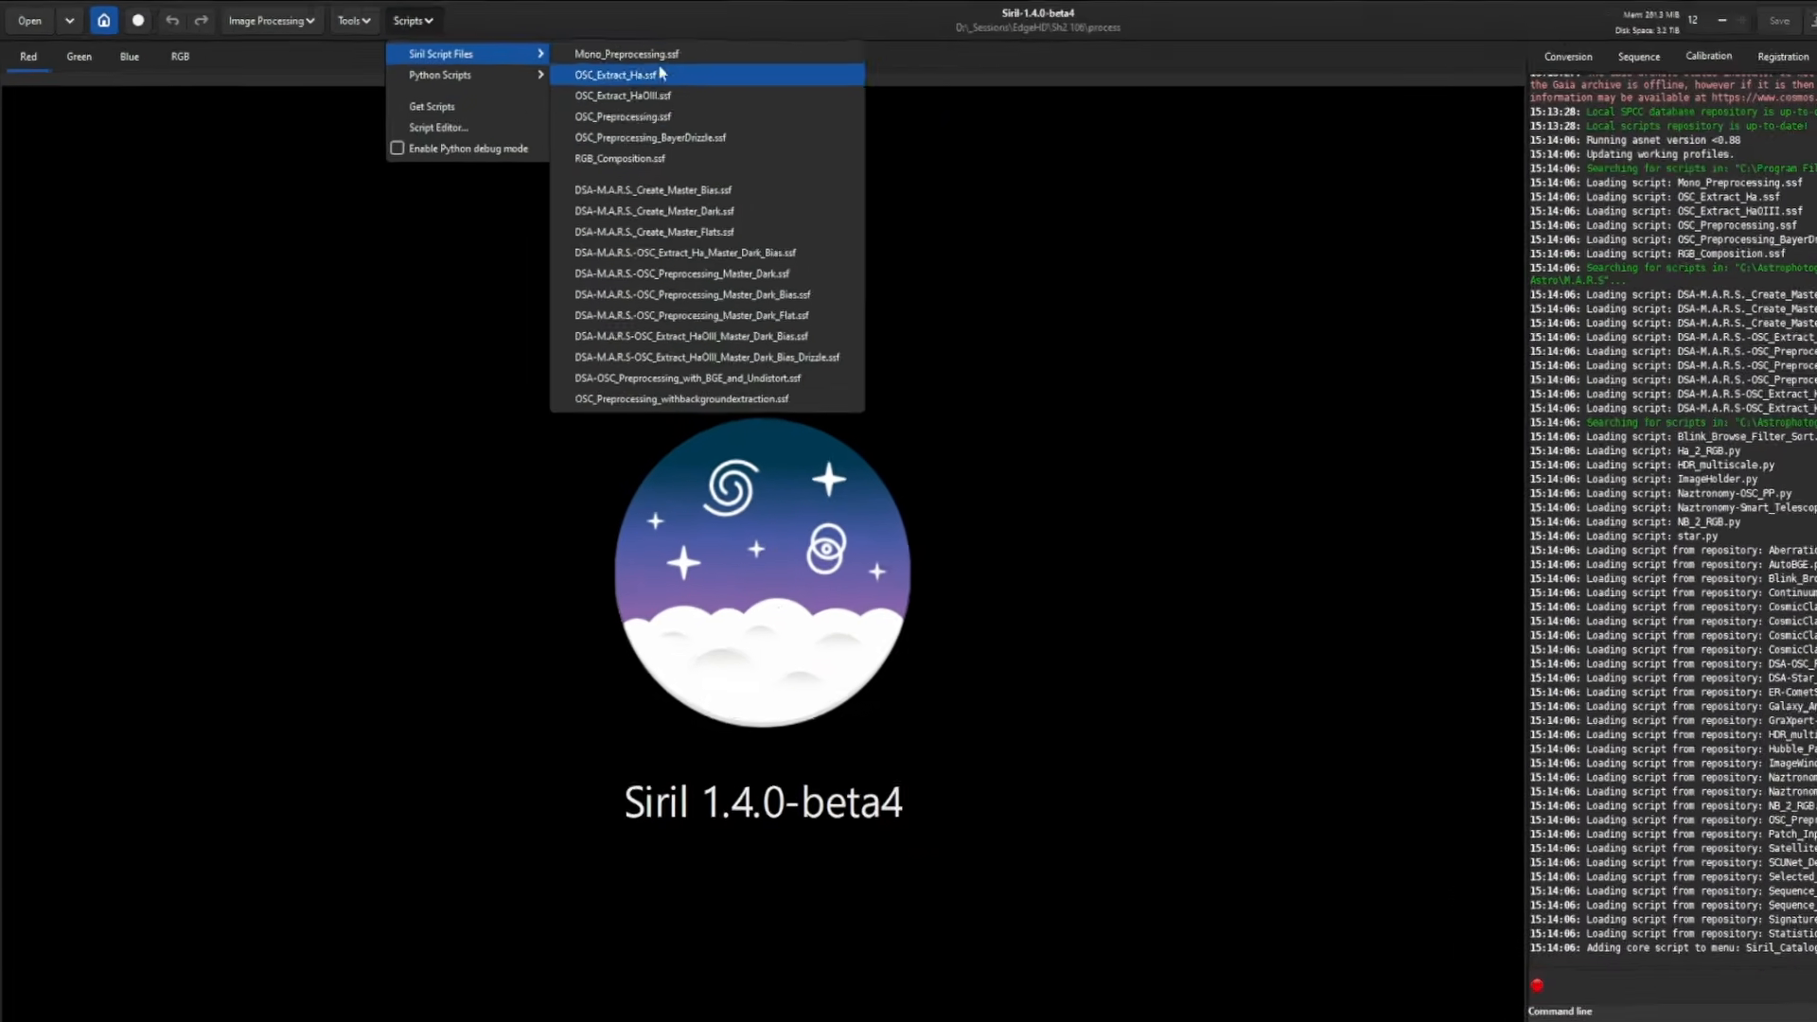
{"action": "left_click", "coordinate": [845, 32]}
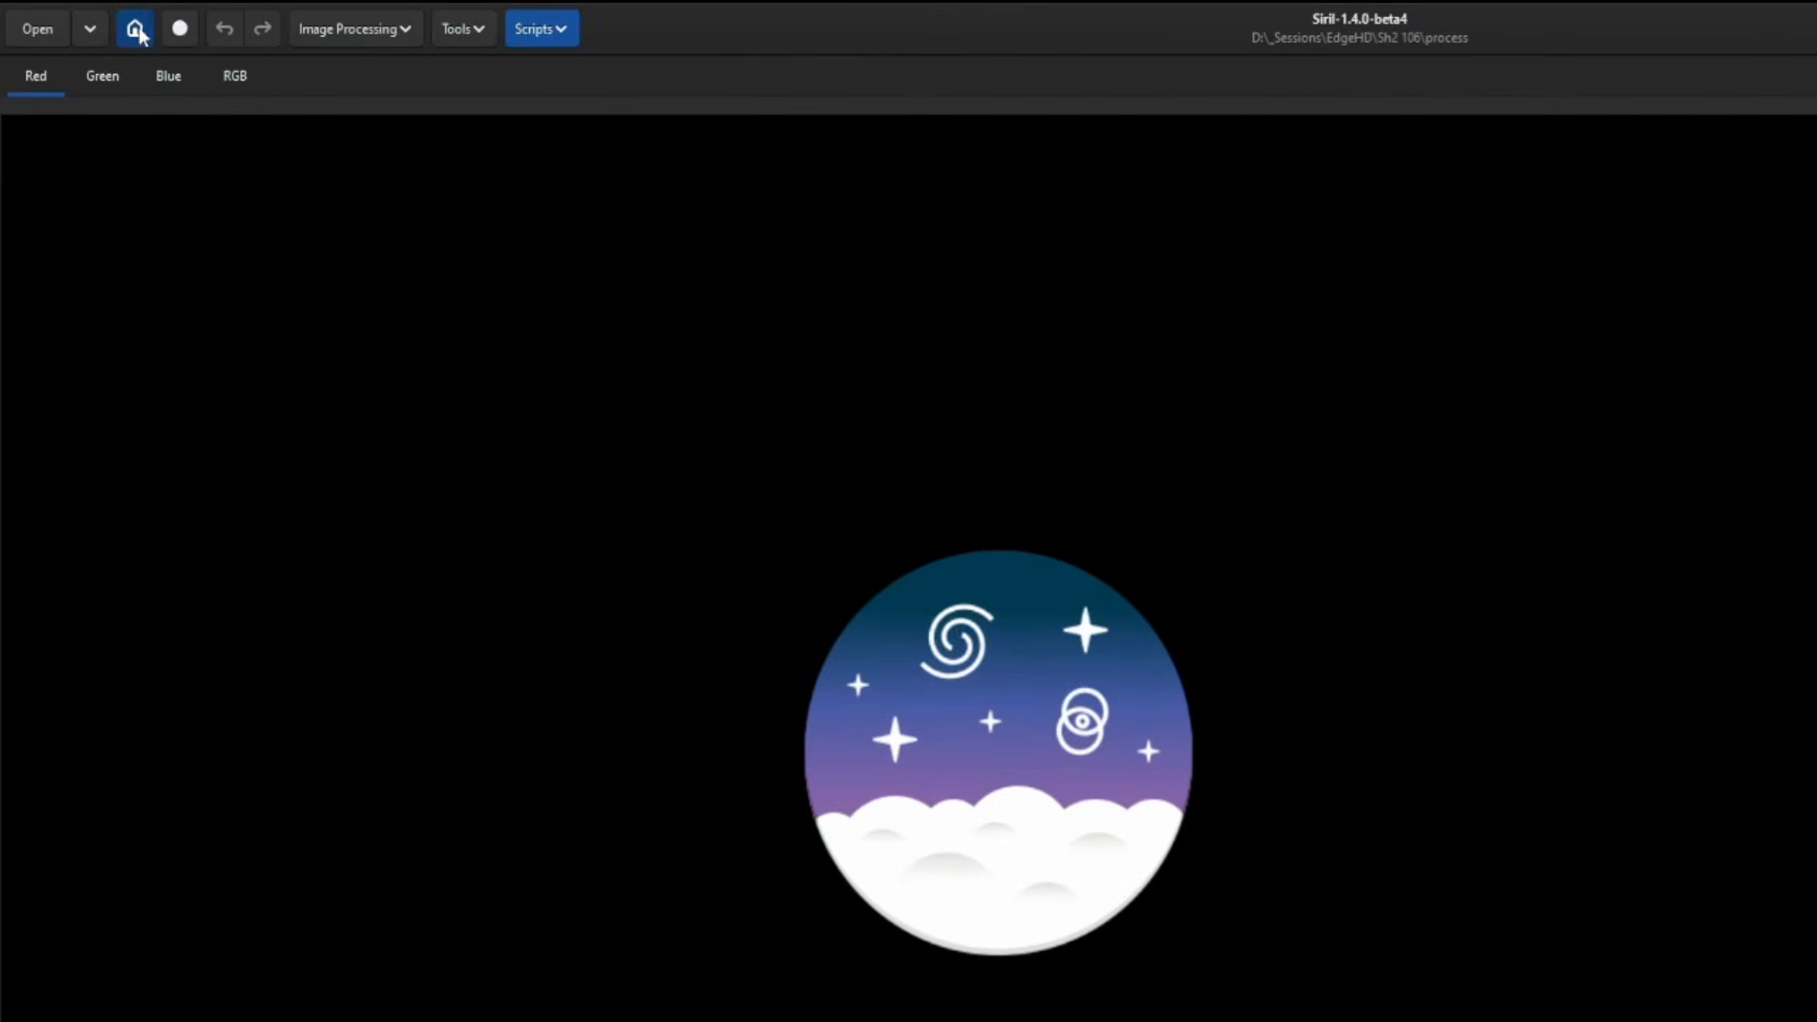
- Set the working directory to EdgeHD > Sh2 106 > process
{"action": "left_click", "coordinate": [135, 29]}
{"action": "left_click", "coordinate": [905, 380]}
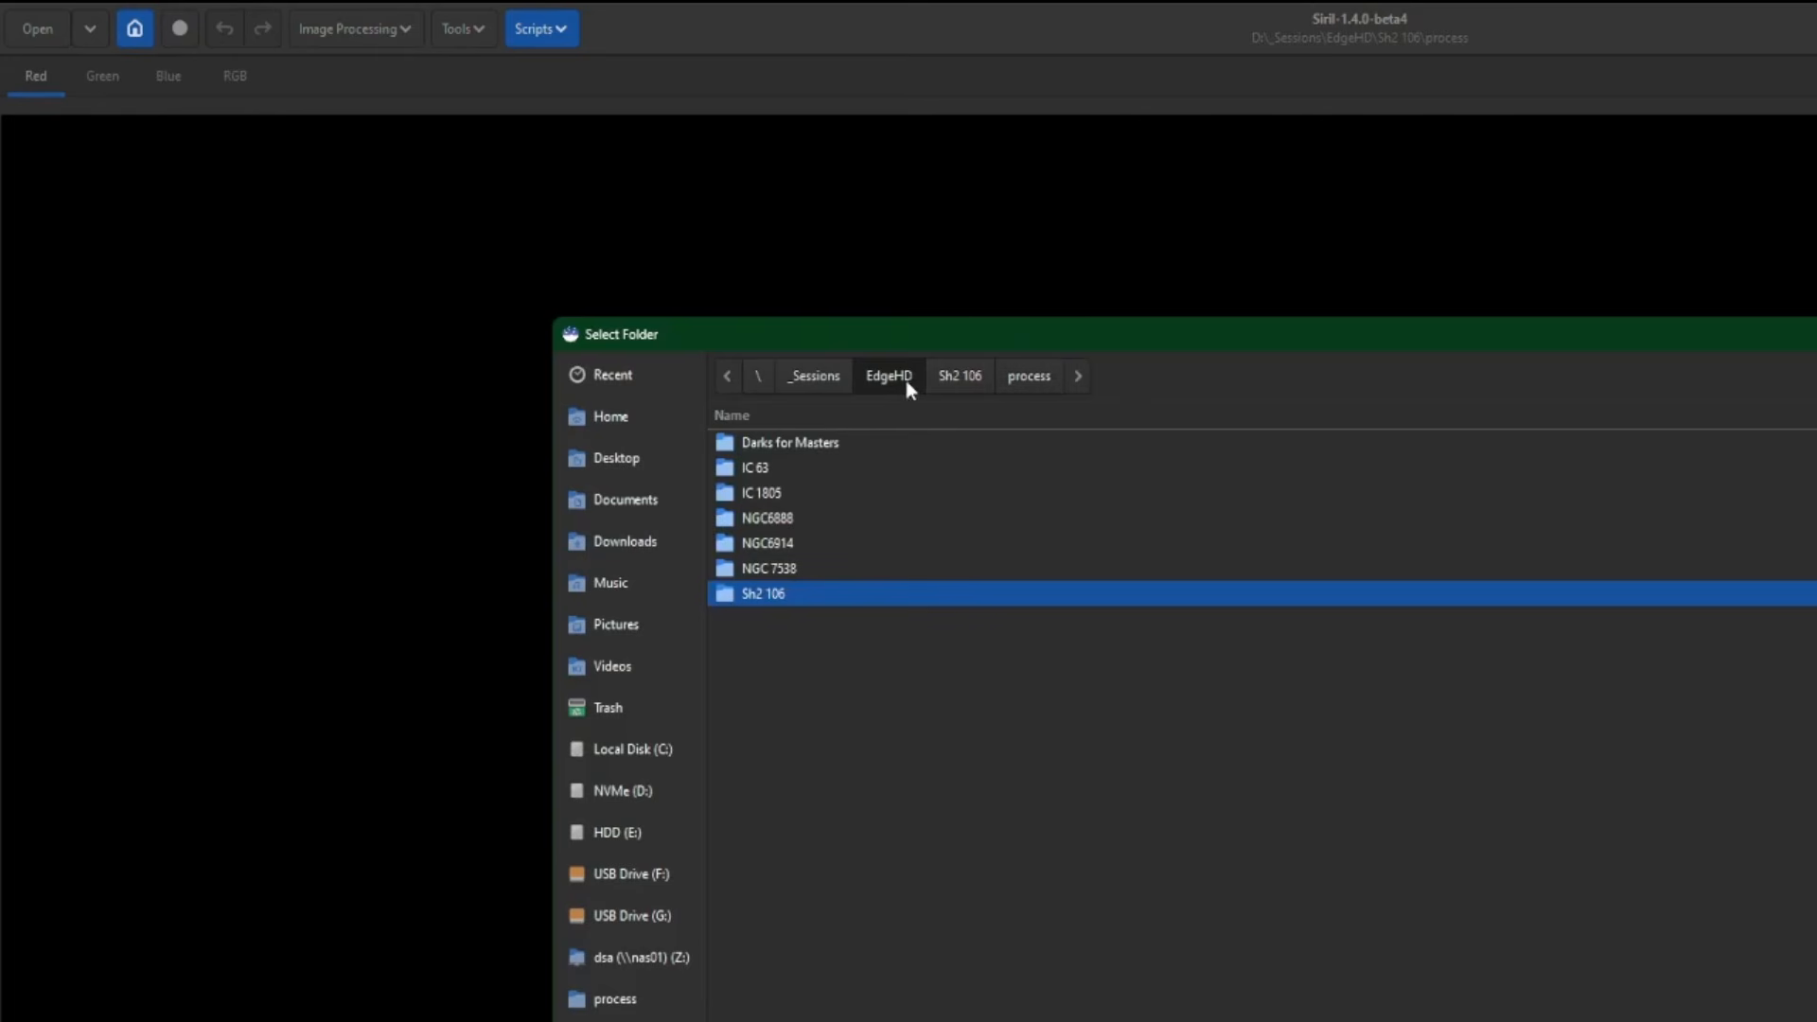
{"action": "double_click", "coordinate": [784, 593]}
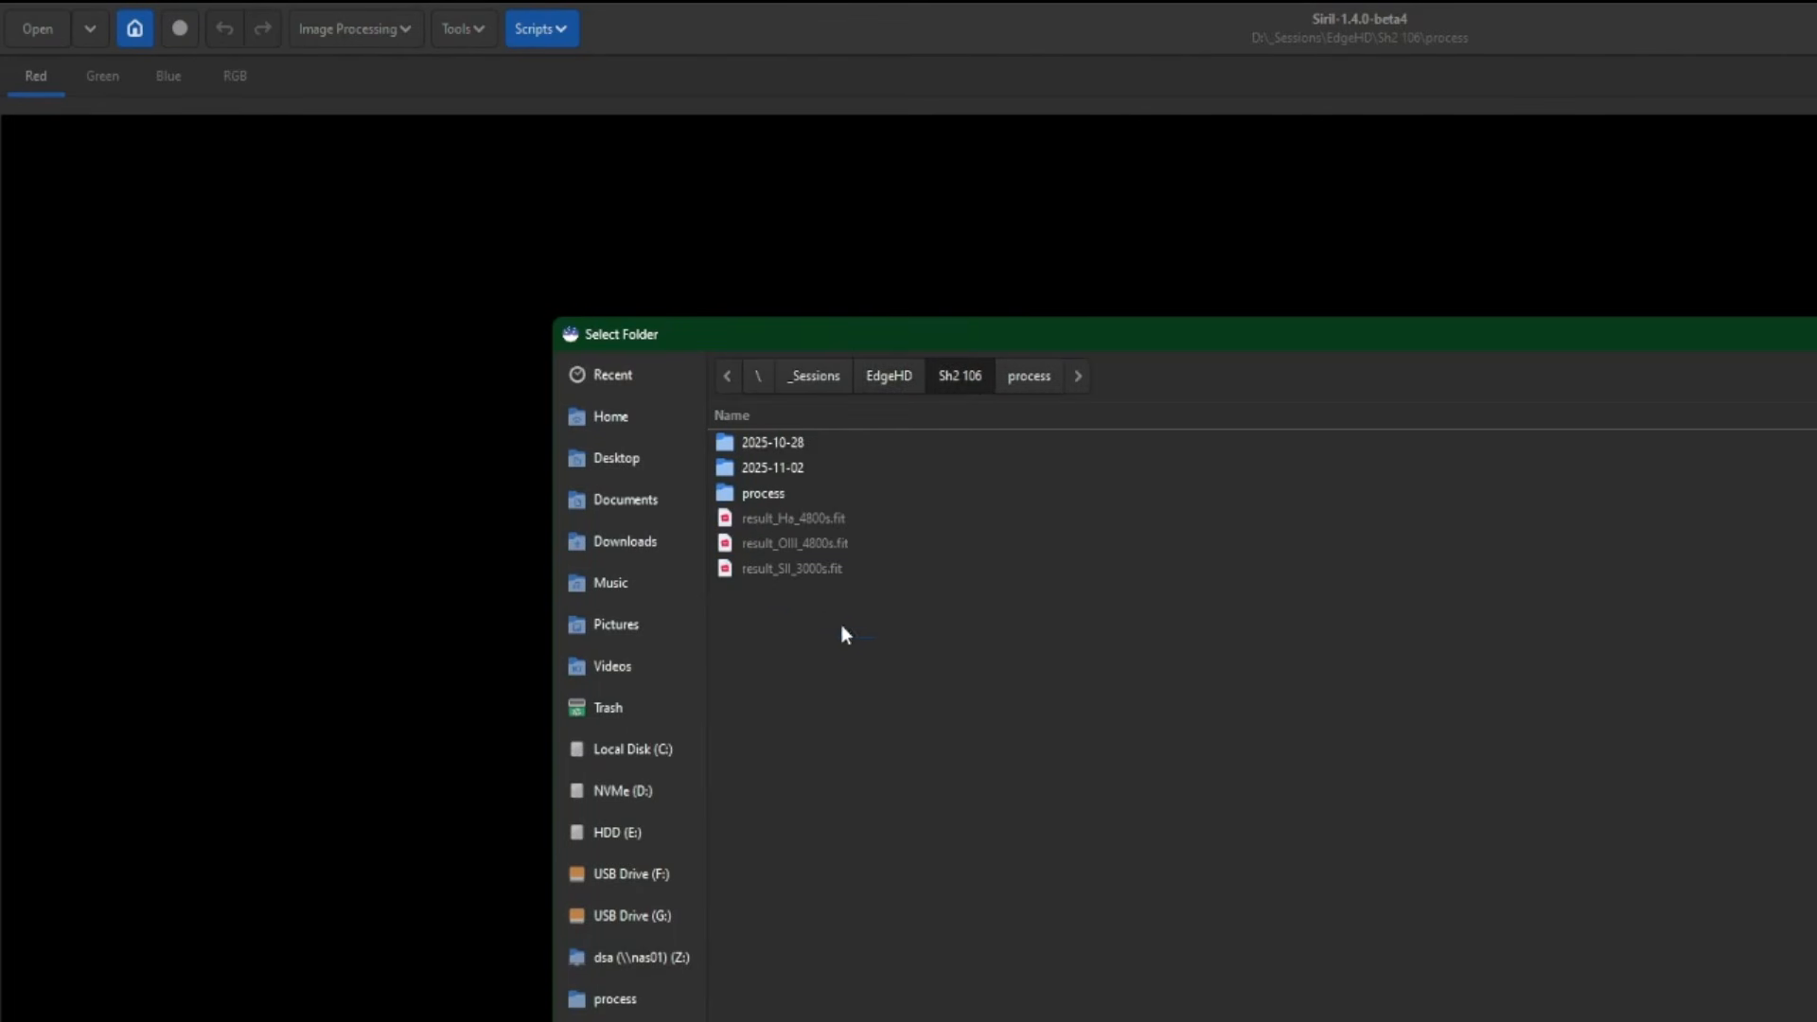
{"action": "double_click", "coordinate": [767, 494]}
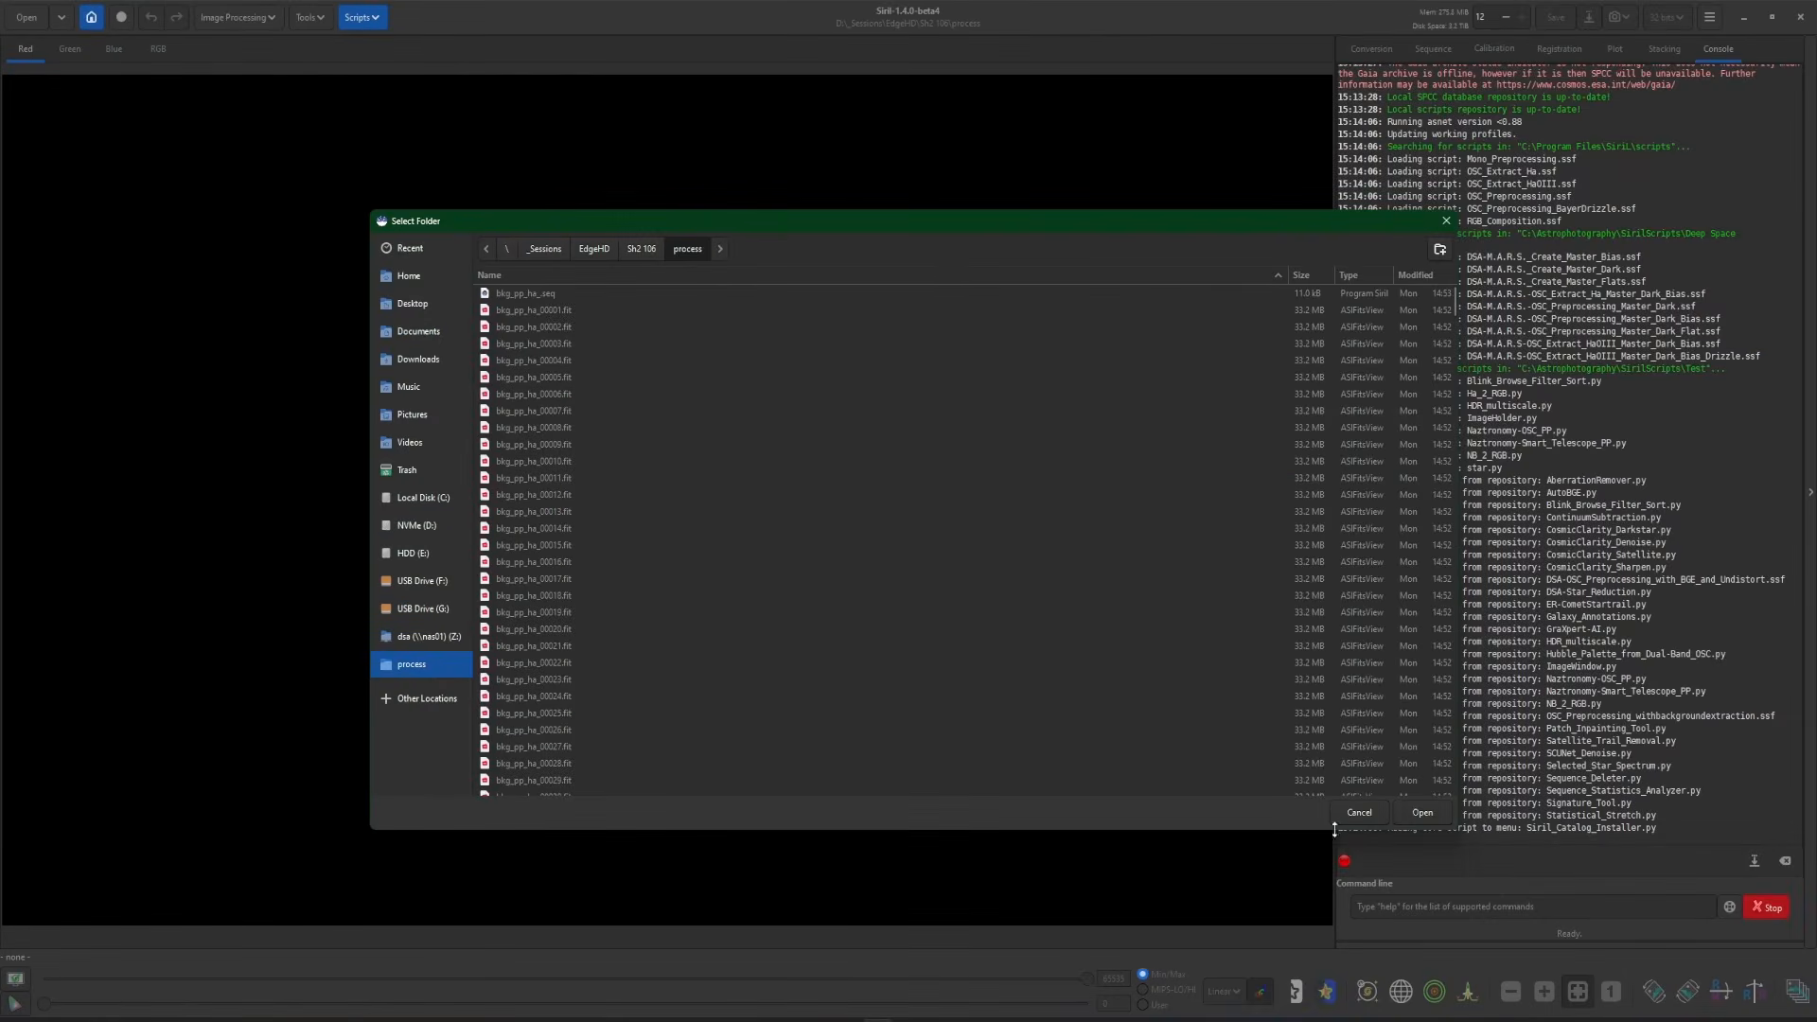
{"action": "left_click", "coordinate": [1420, 812]}
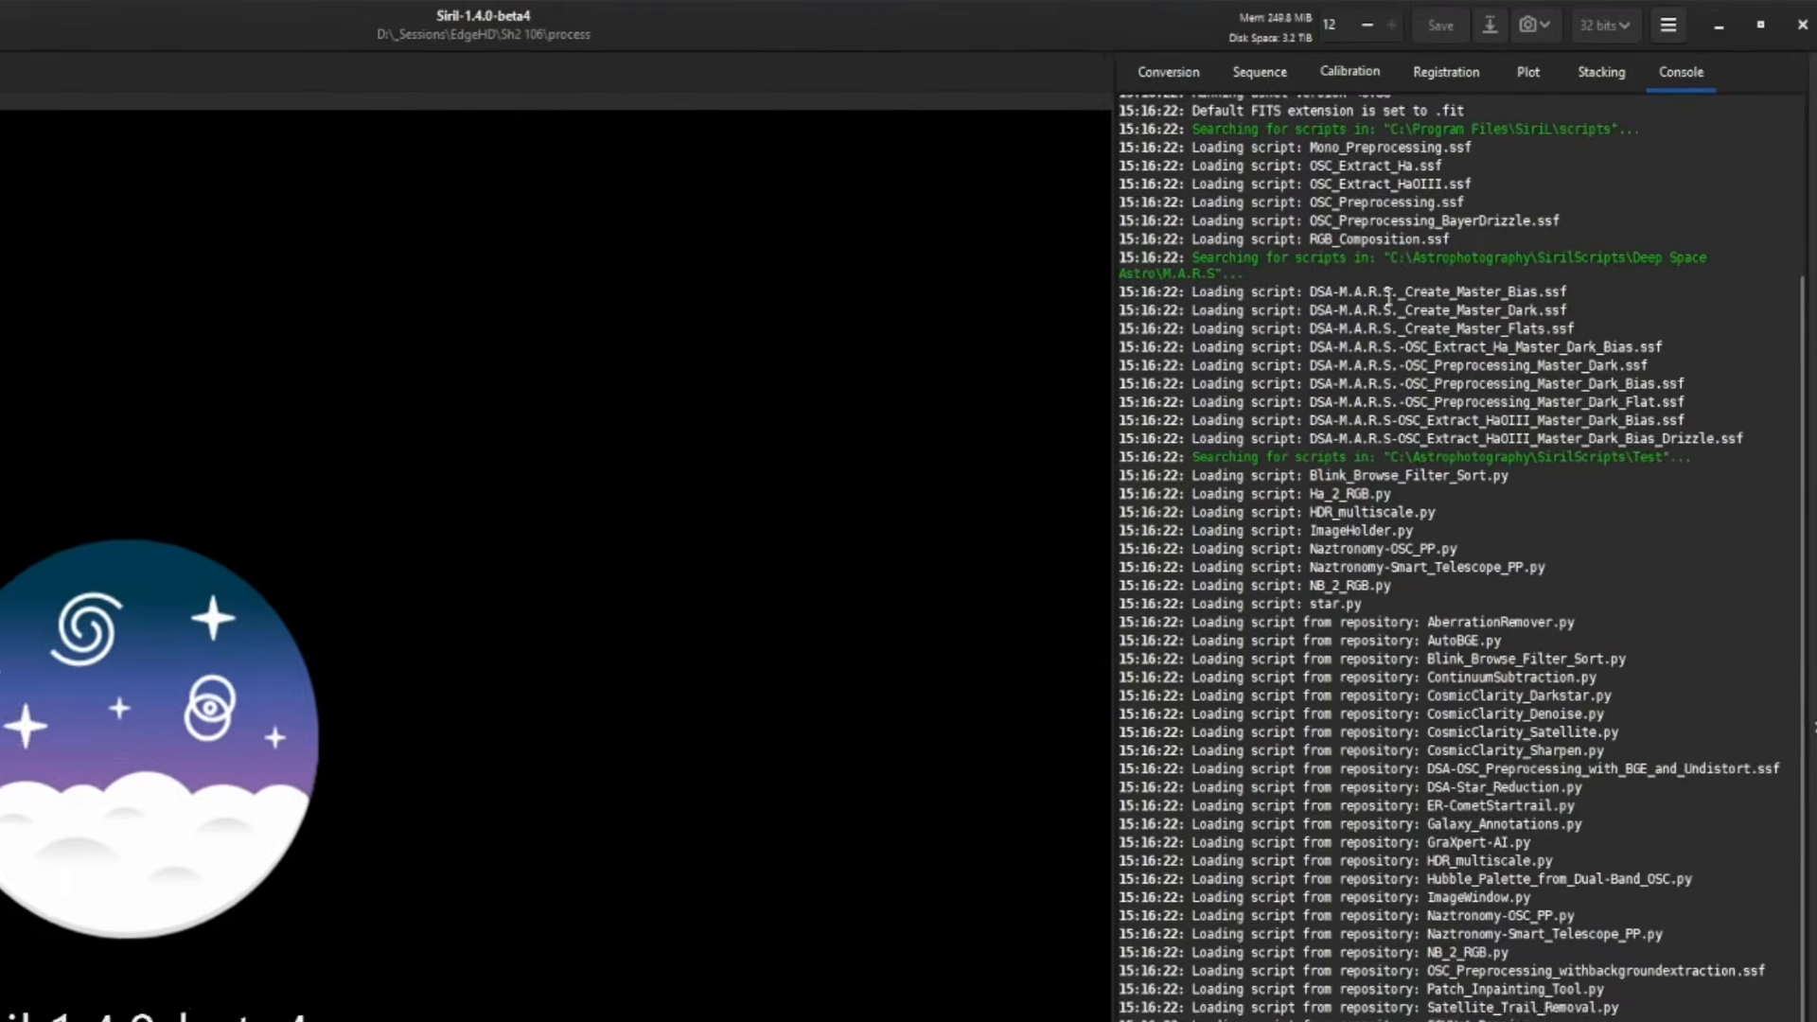
- Search the folder for sequences and load r_bkg_pp_ha_.seq
{"action": "left_click", "coordinate": [1256, 76]}
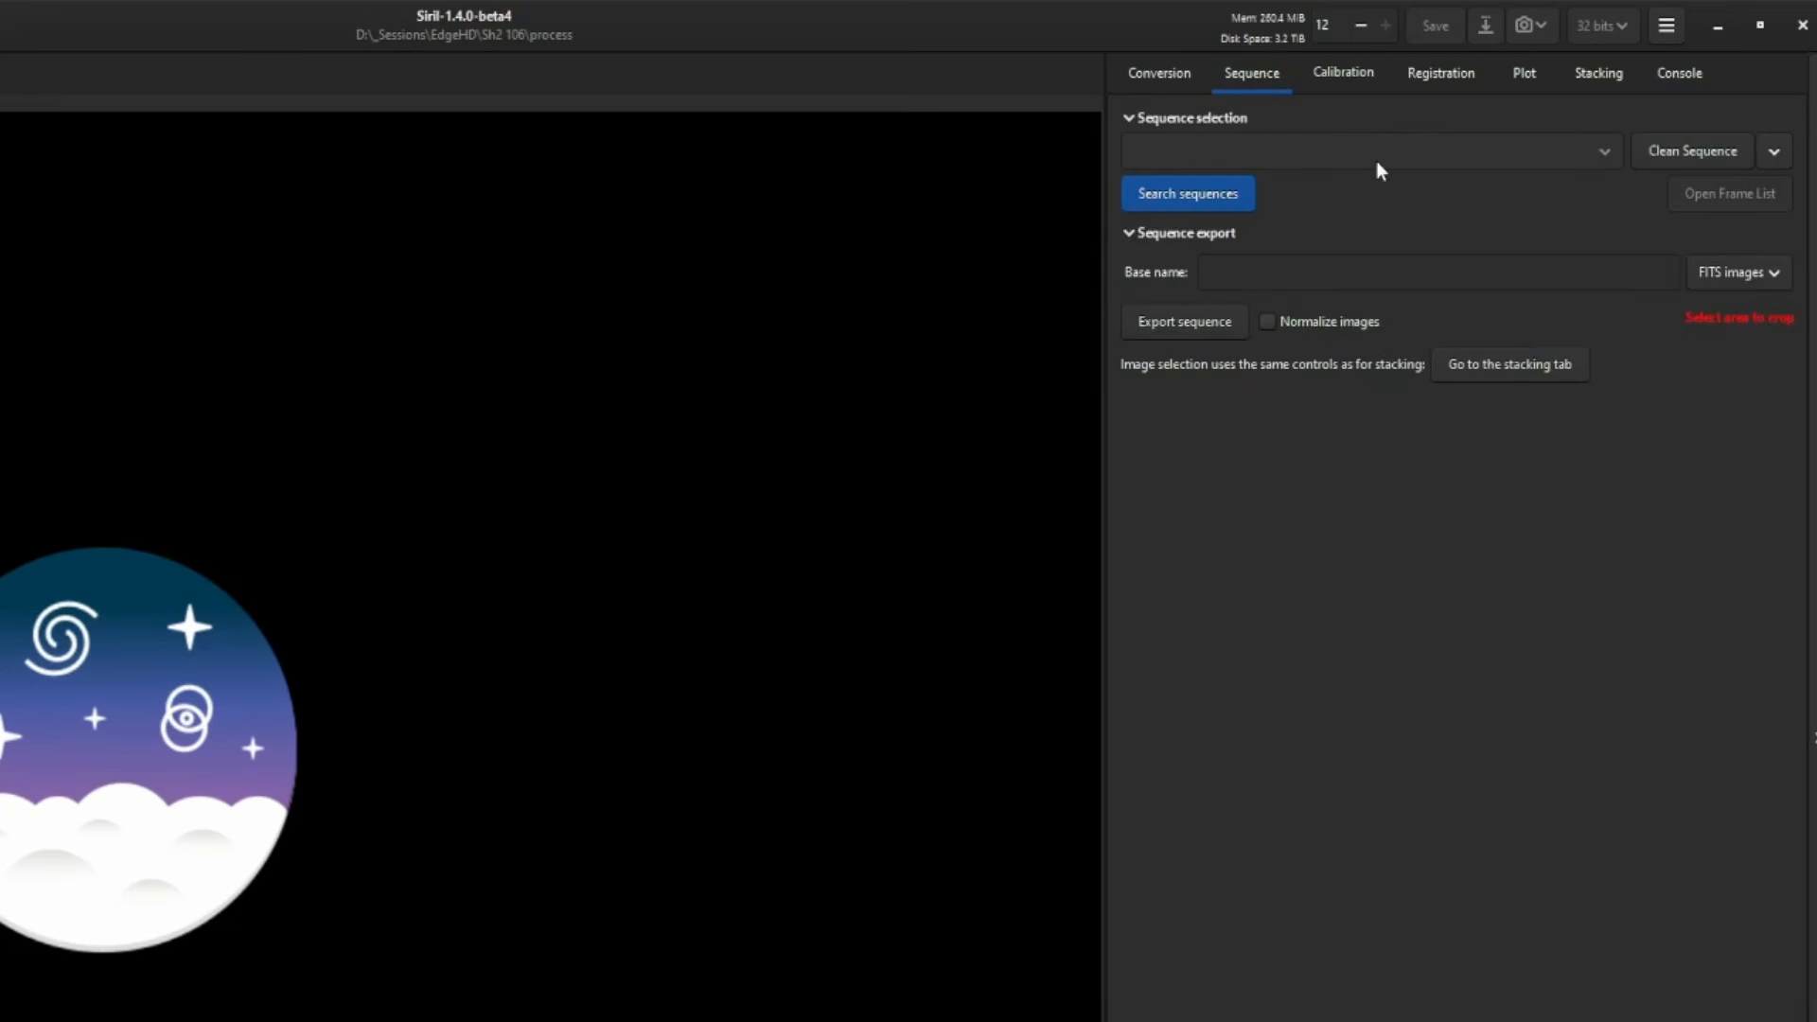
{"action": "left_click", "coordinate": [1189, 201]}
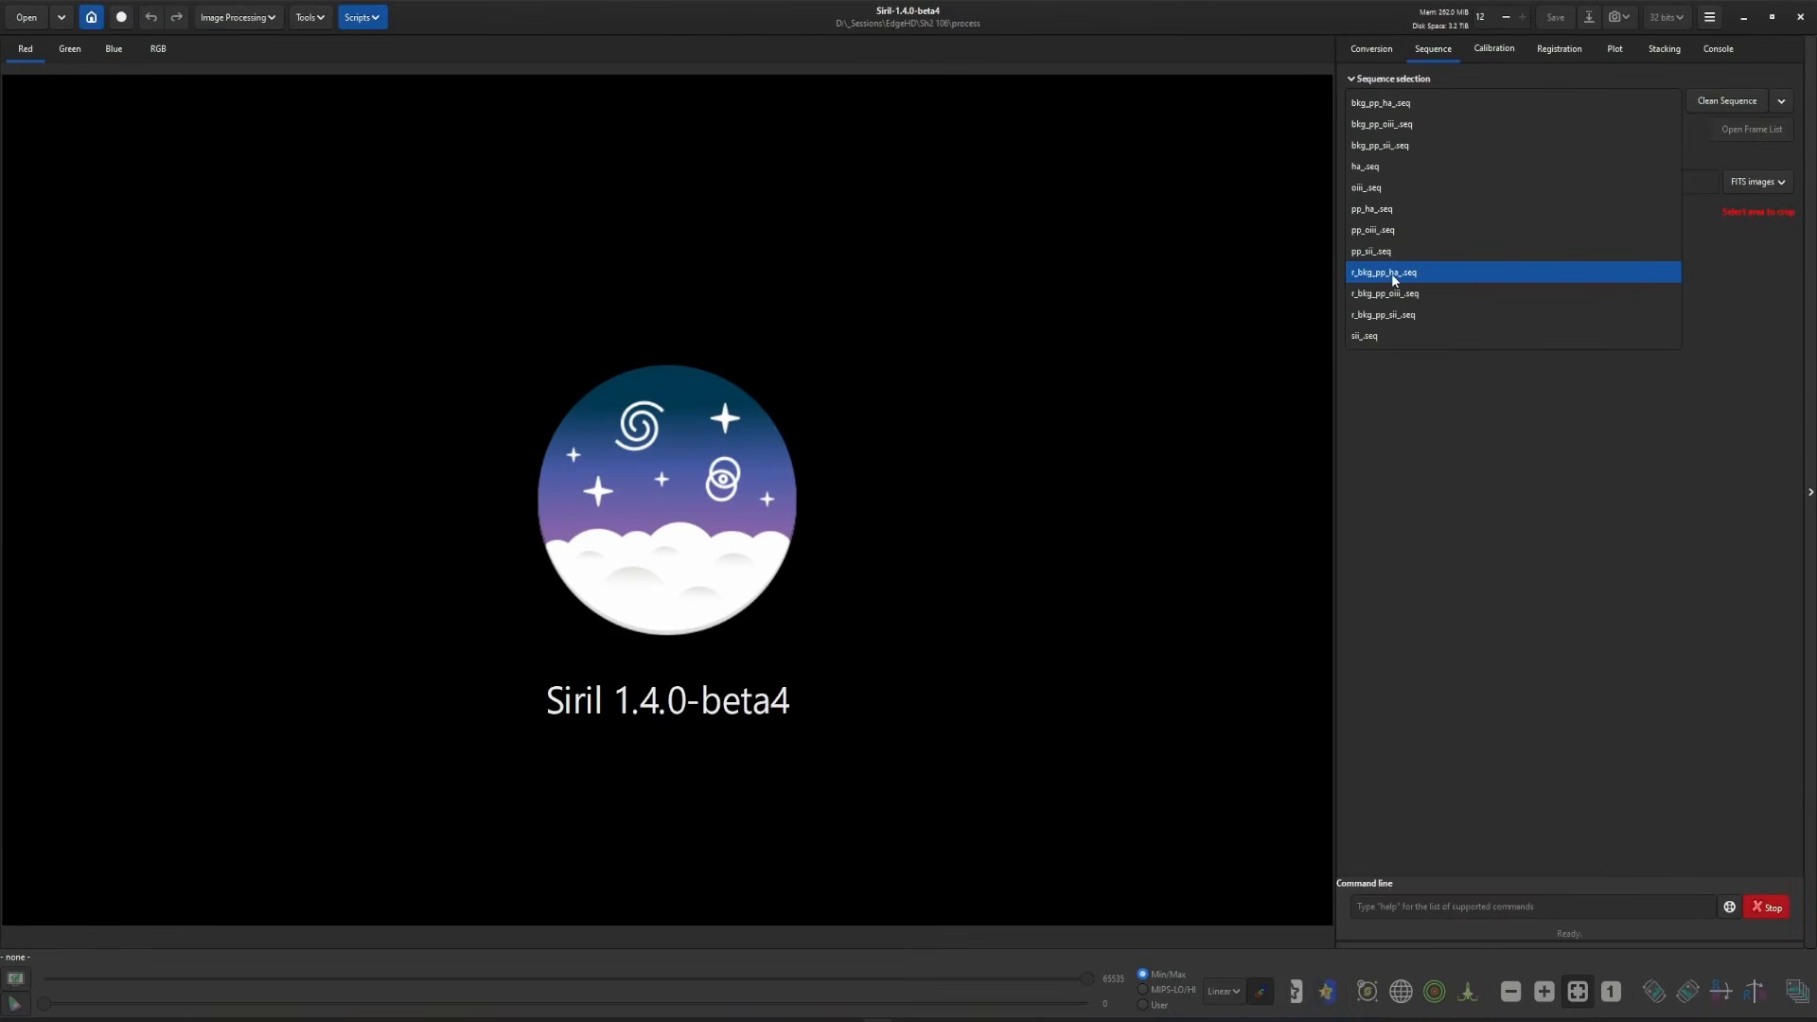
{"action": "left_click", "coordinate": [1394, 274]}
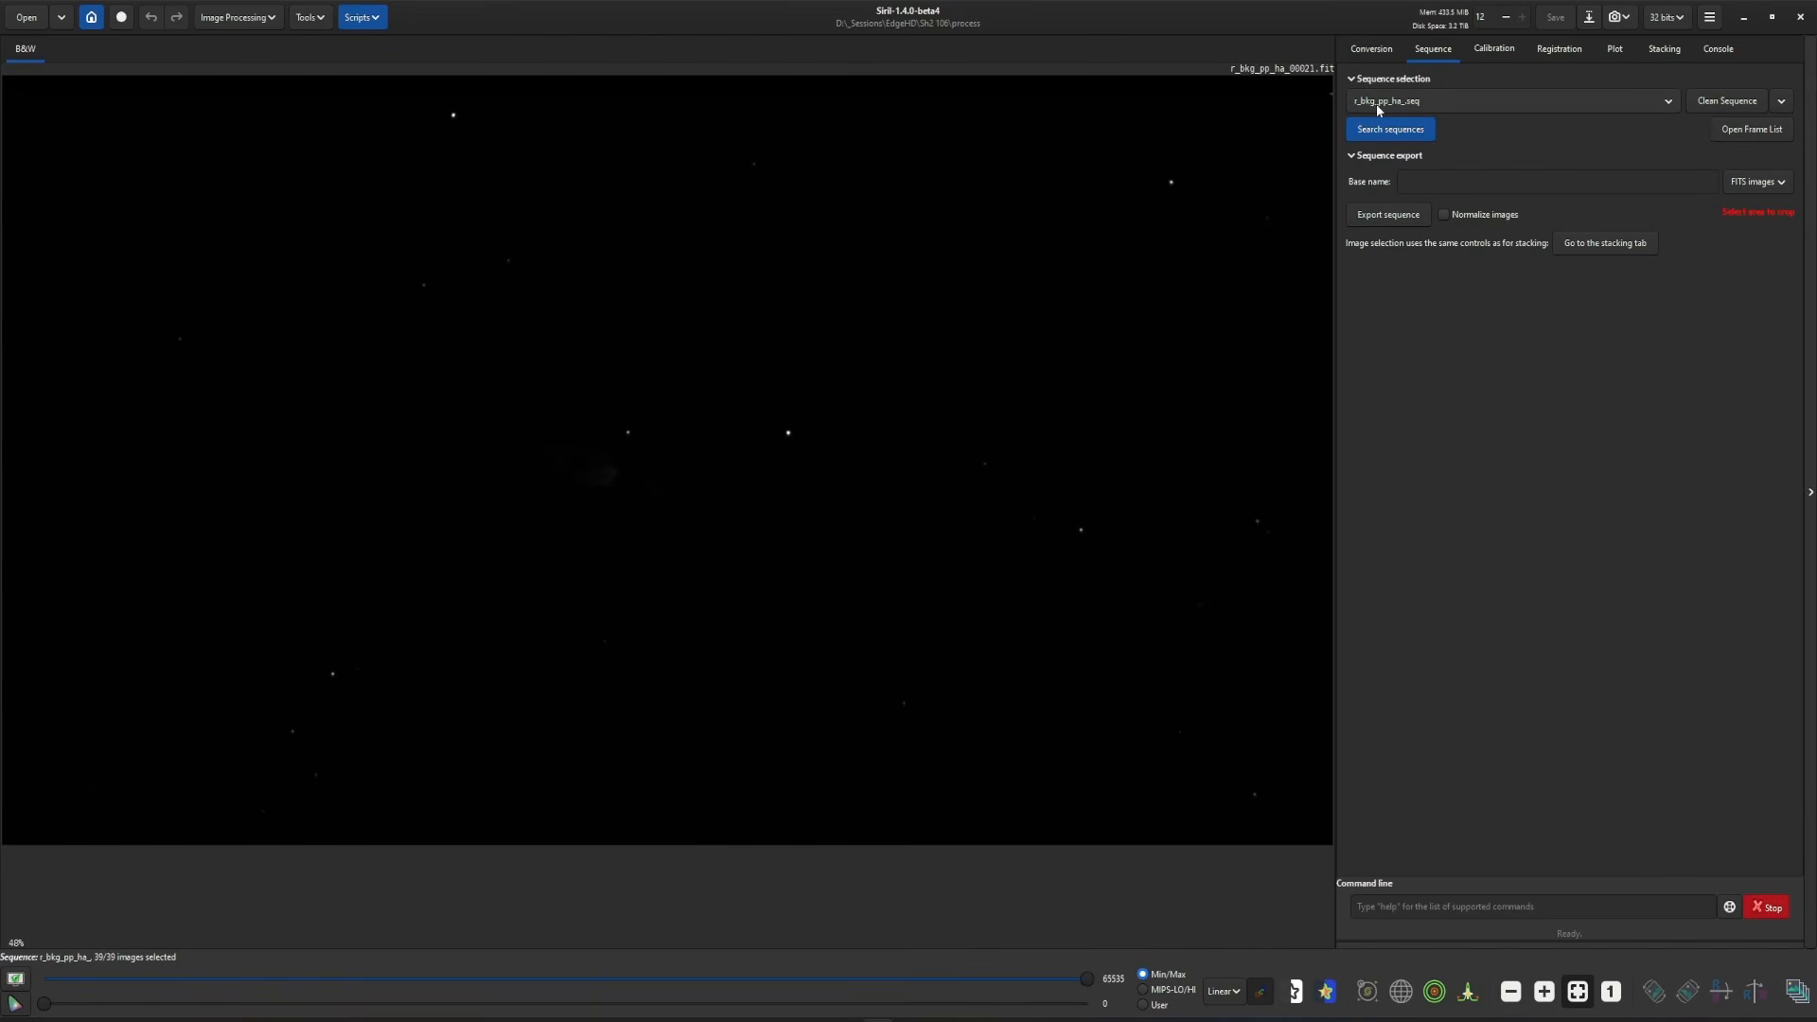
- Run Scripts > Python Scripts > Utility > Blink_Browse_Filter_Sort.py on the loaded sequence
{"action": "left_click", "coordinate": [370, 19]}
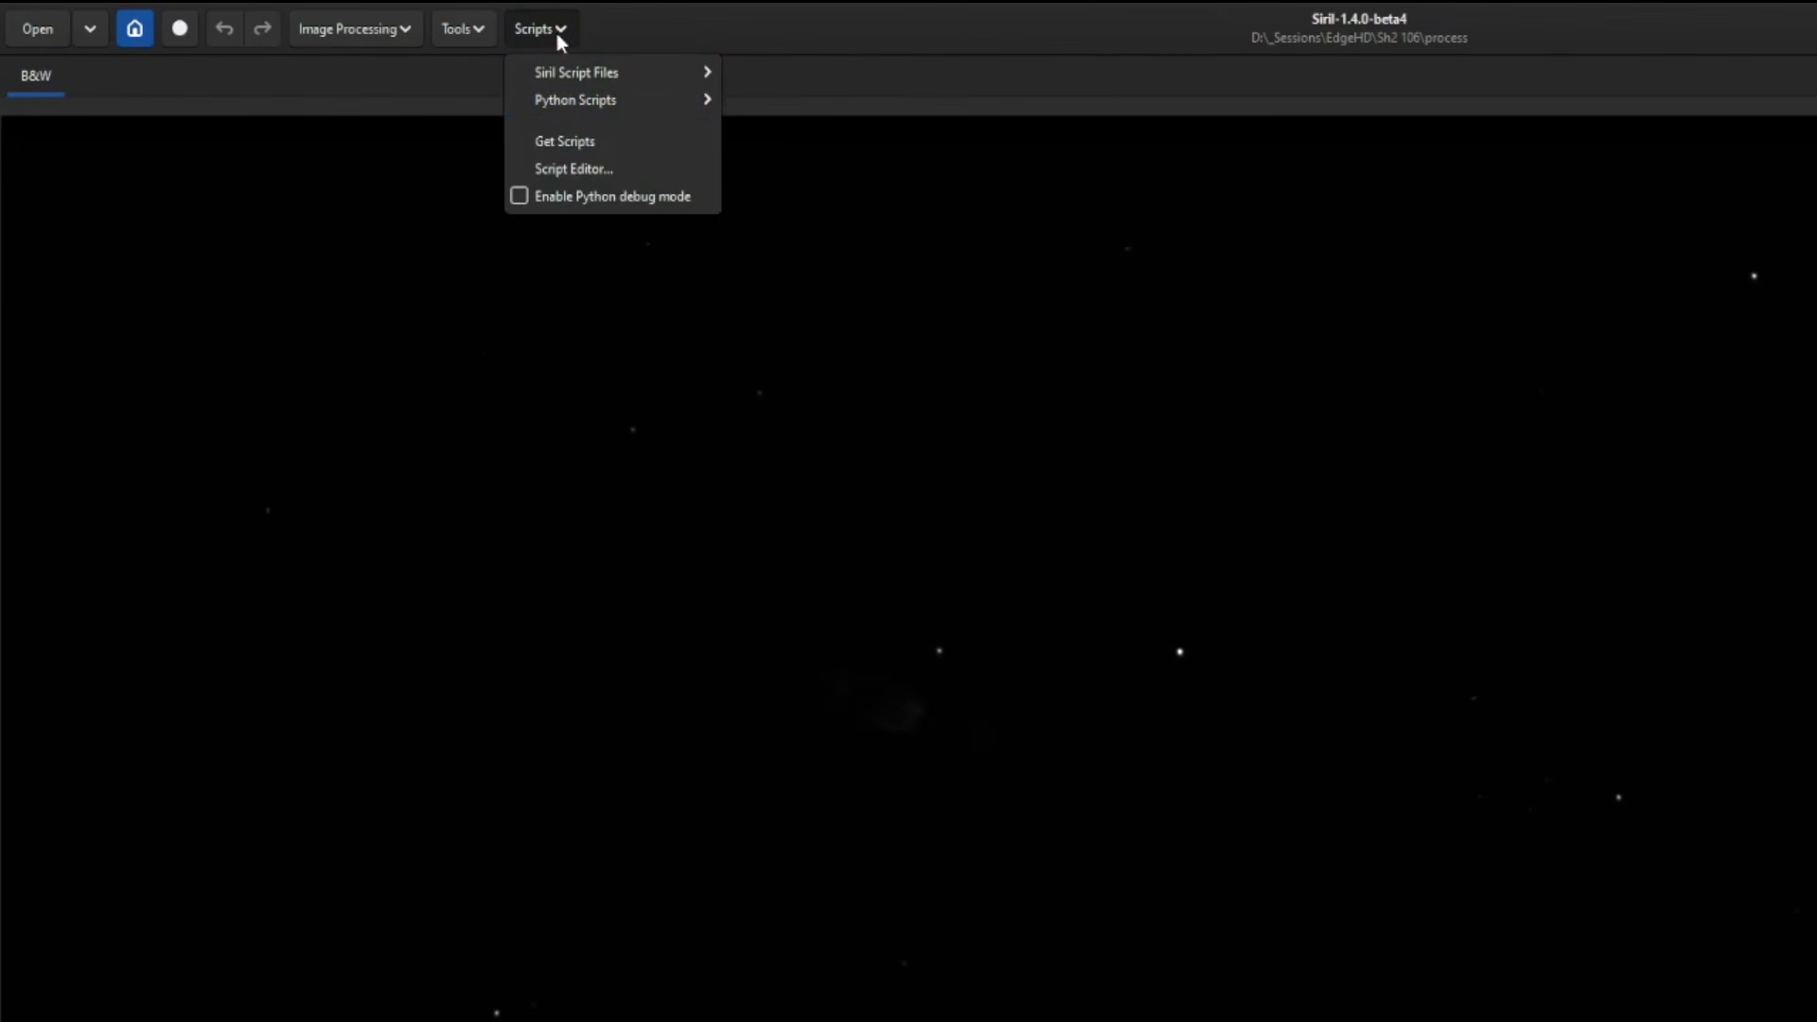
{"action": "mouse_move", "coordinate": [568, 104]}
{"action": "mouse_move", "coordinate": [776, 167]}
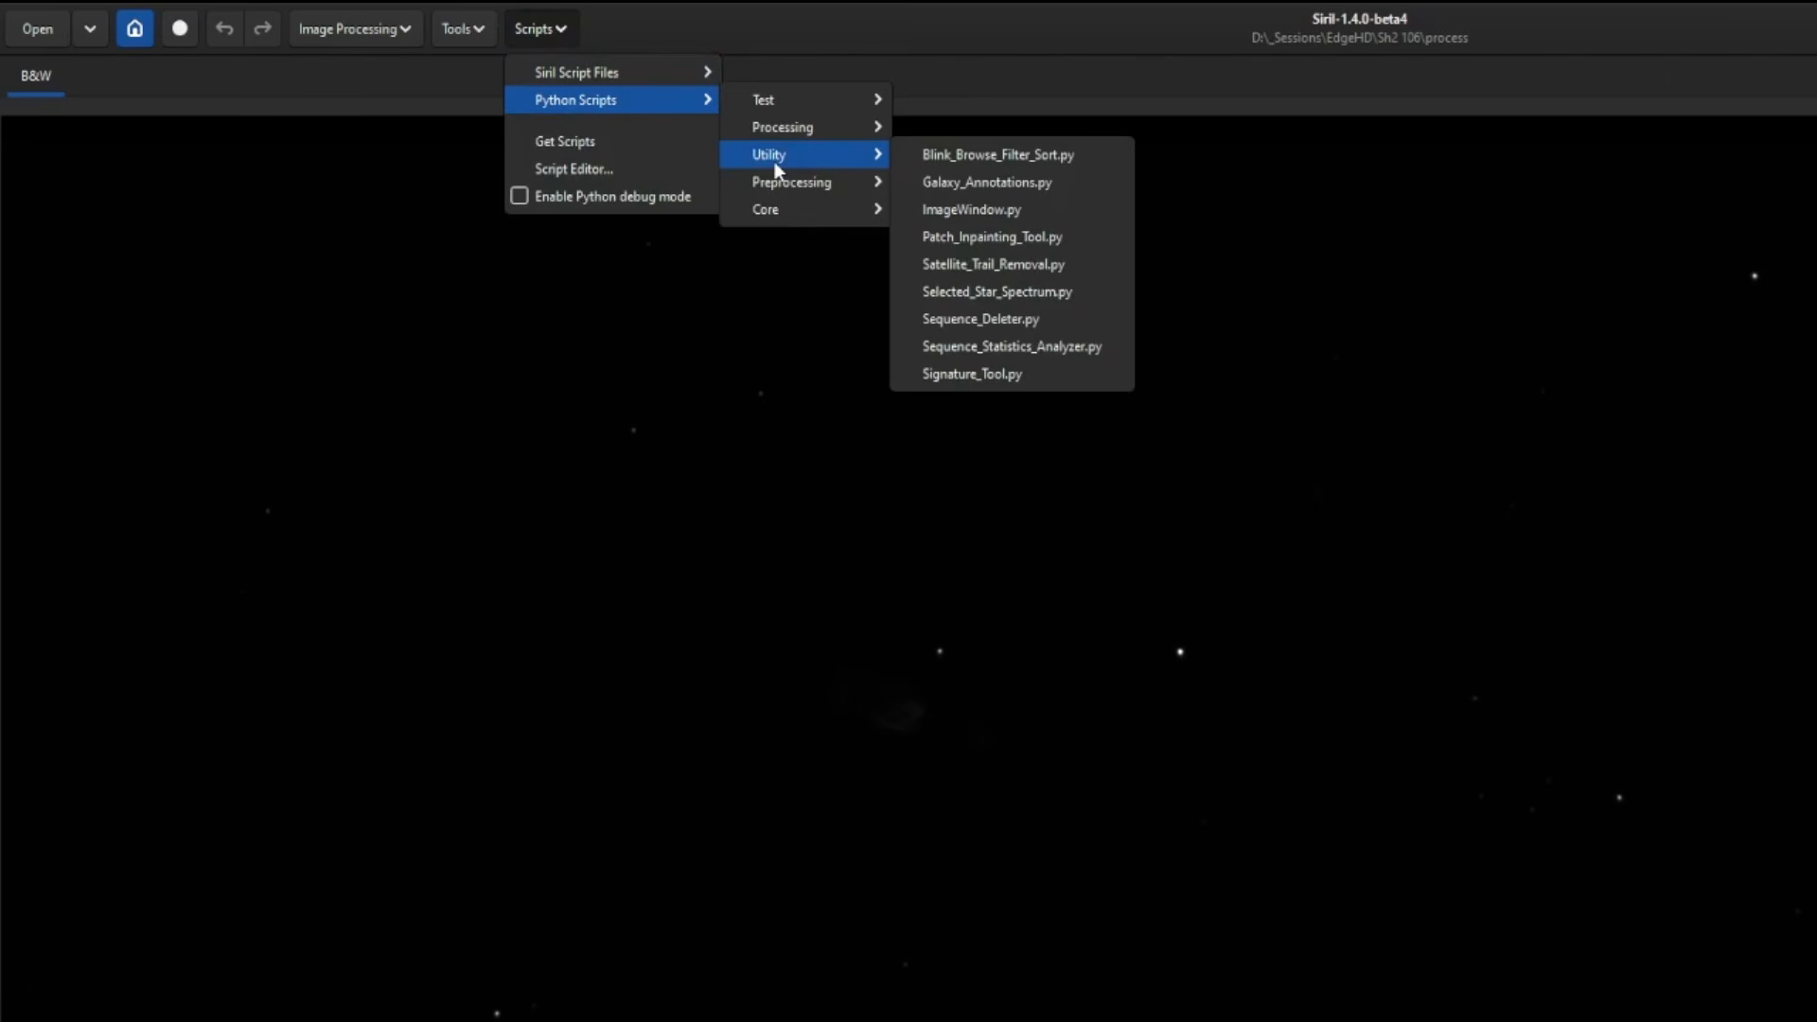
{"action": "left_click", "coordinate": [1073, 162]}
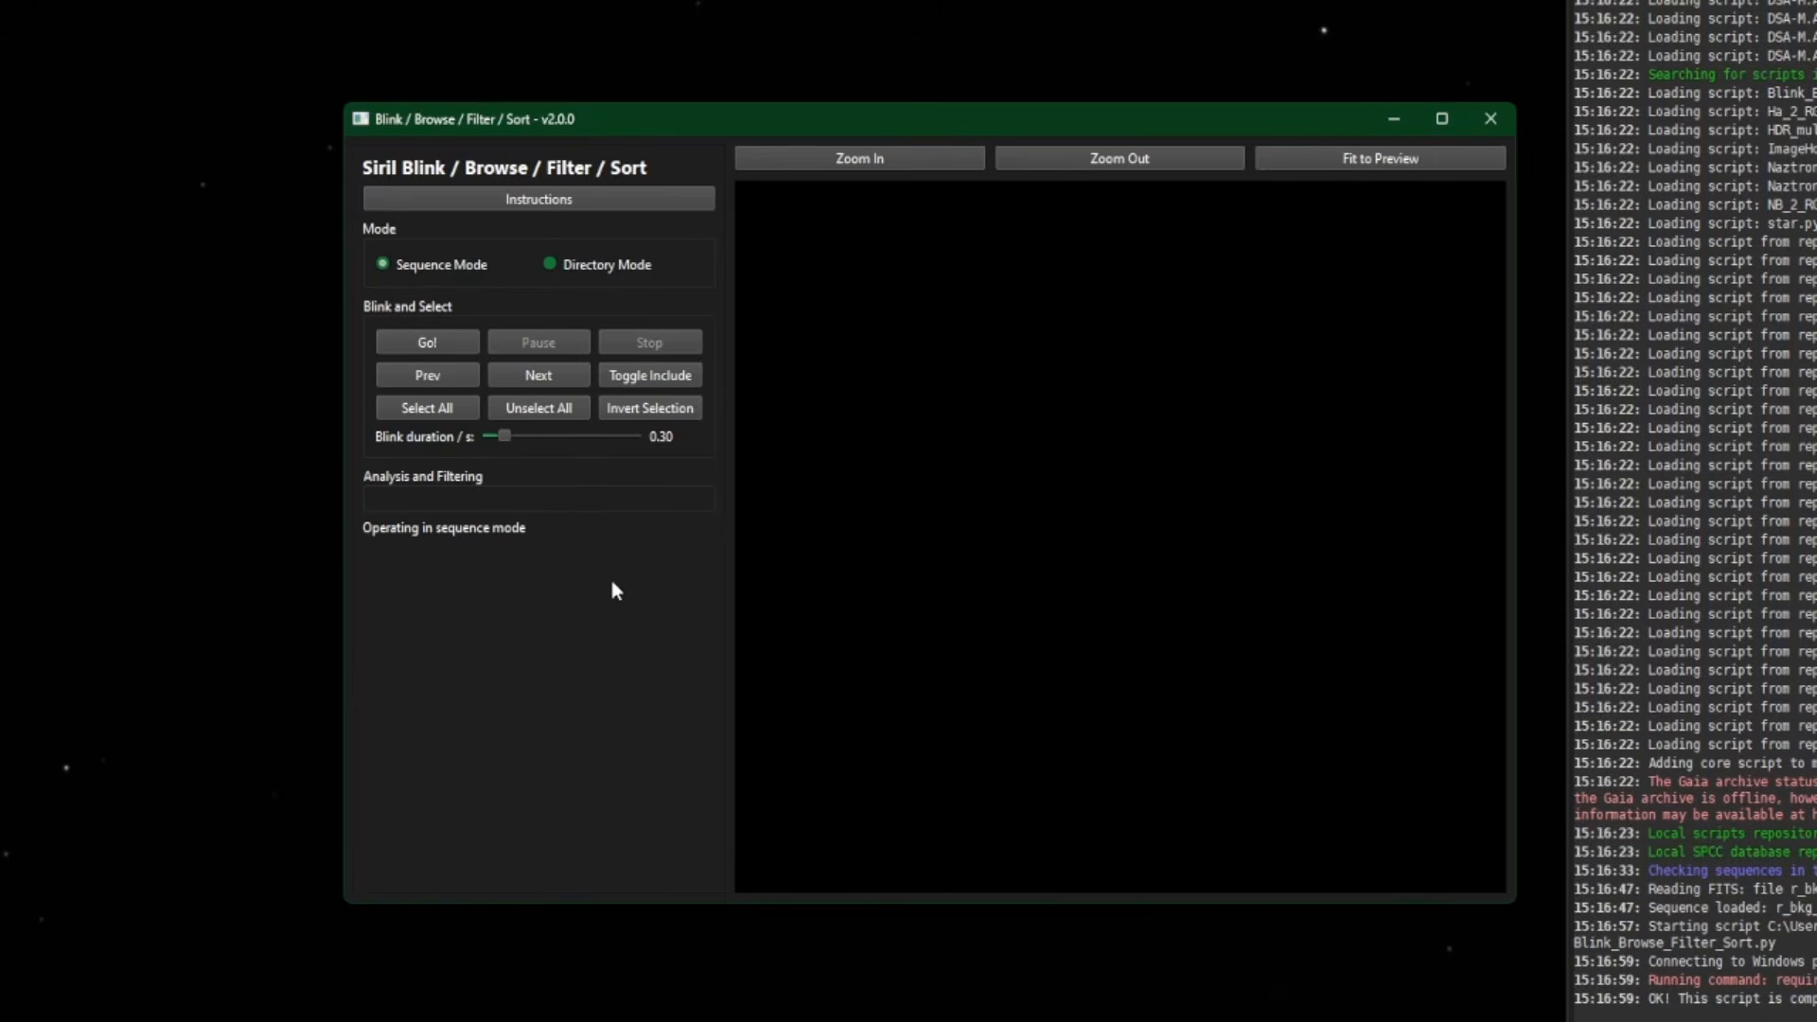
- Start blinking the sequence, change the per-frame duration from 0.10 s to 1.40 s, then pause and stop
{"action": "left_click", "coordinate": [431, 345]}
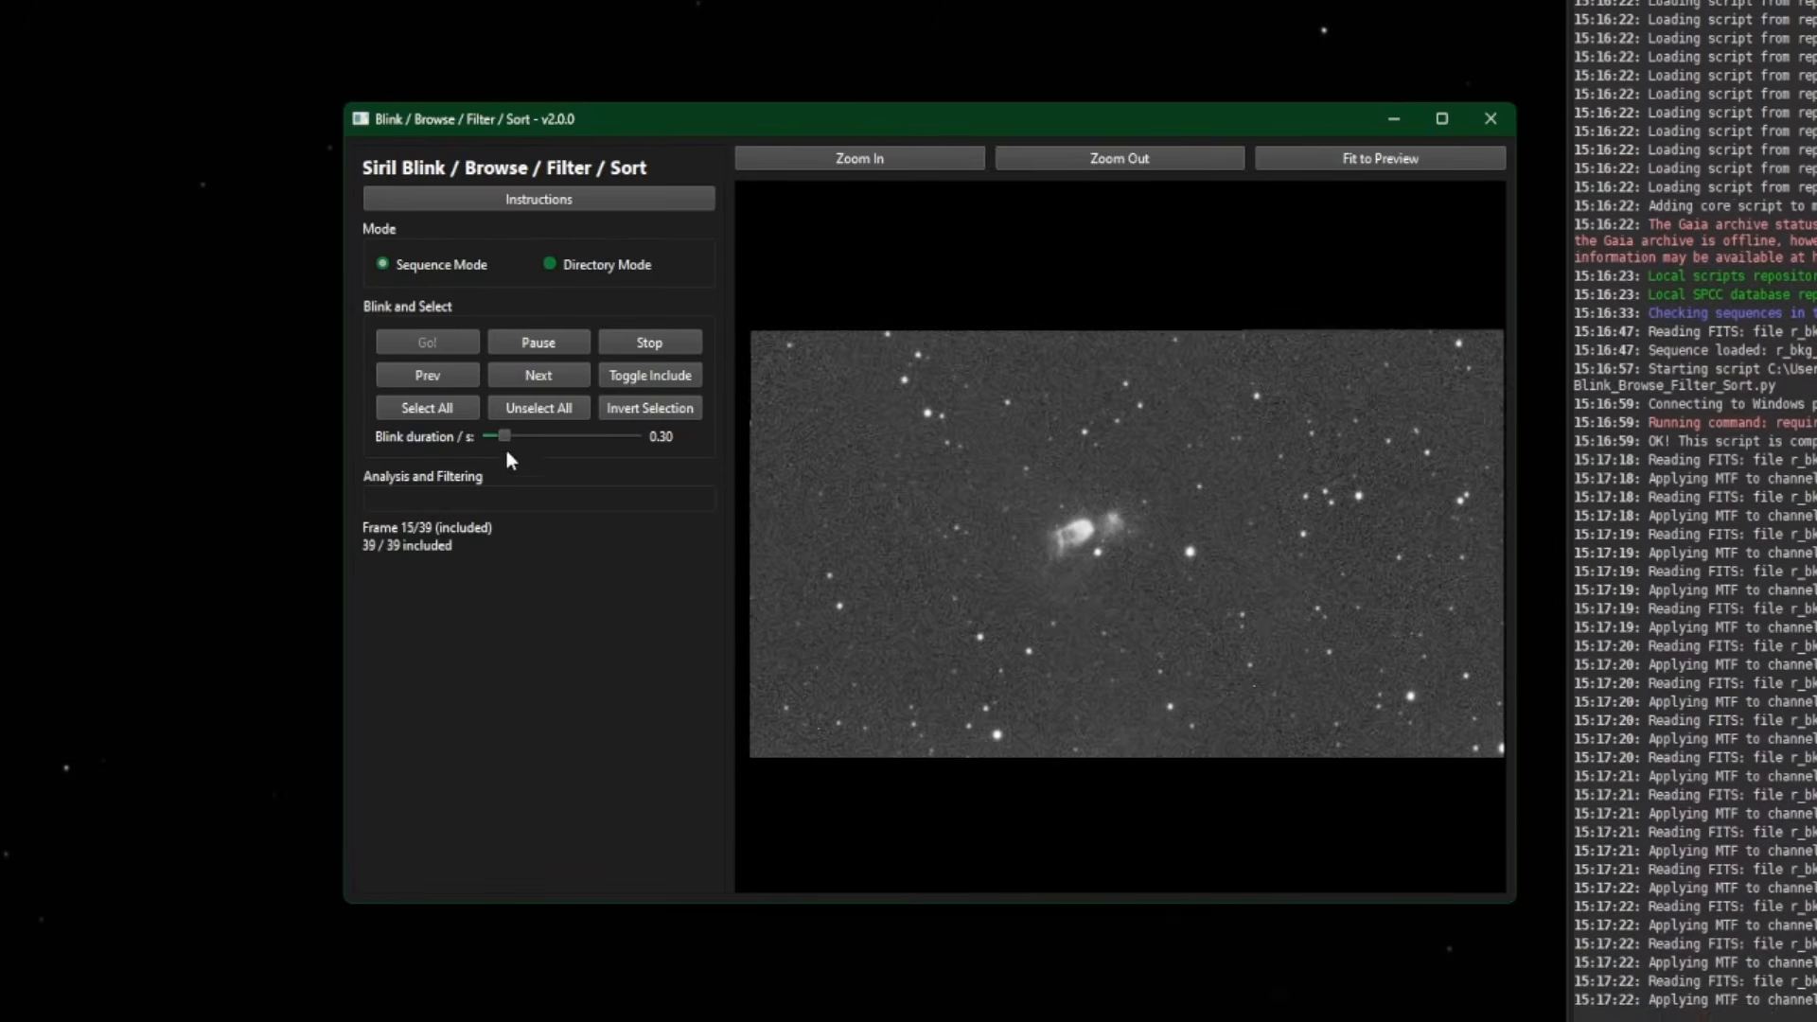
{"action": "left_click_drag", "start_coordinate": [501, 435], "coordinate": [487, 441]}
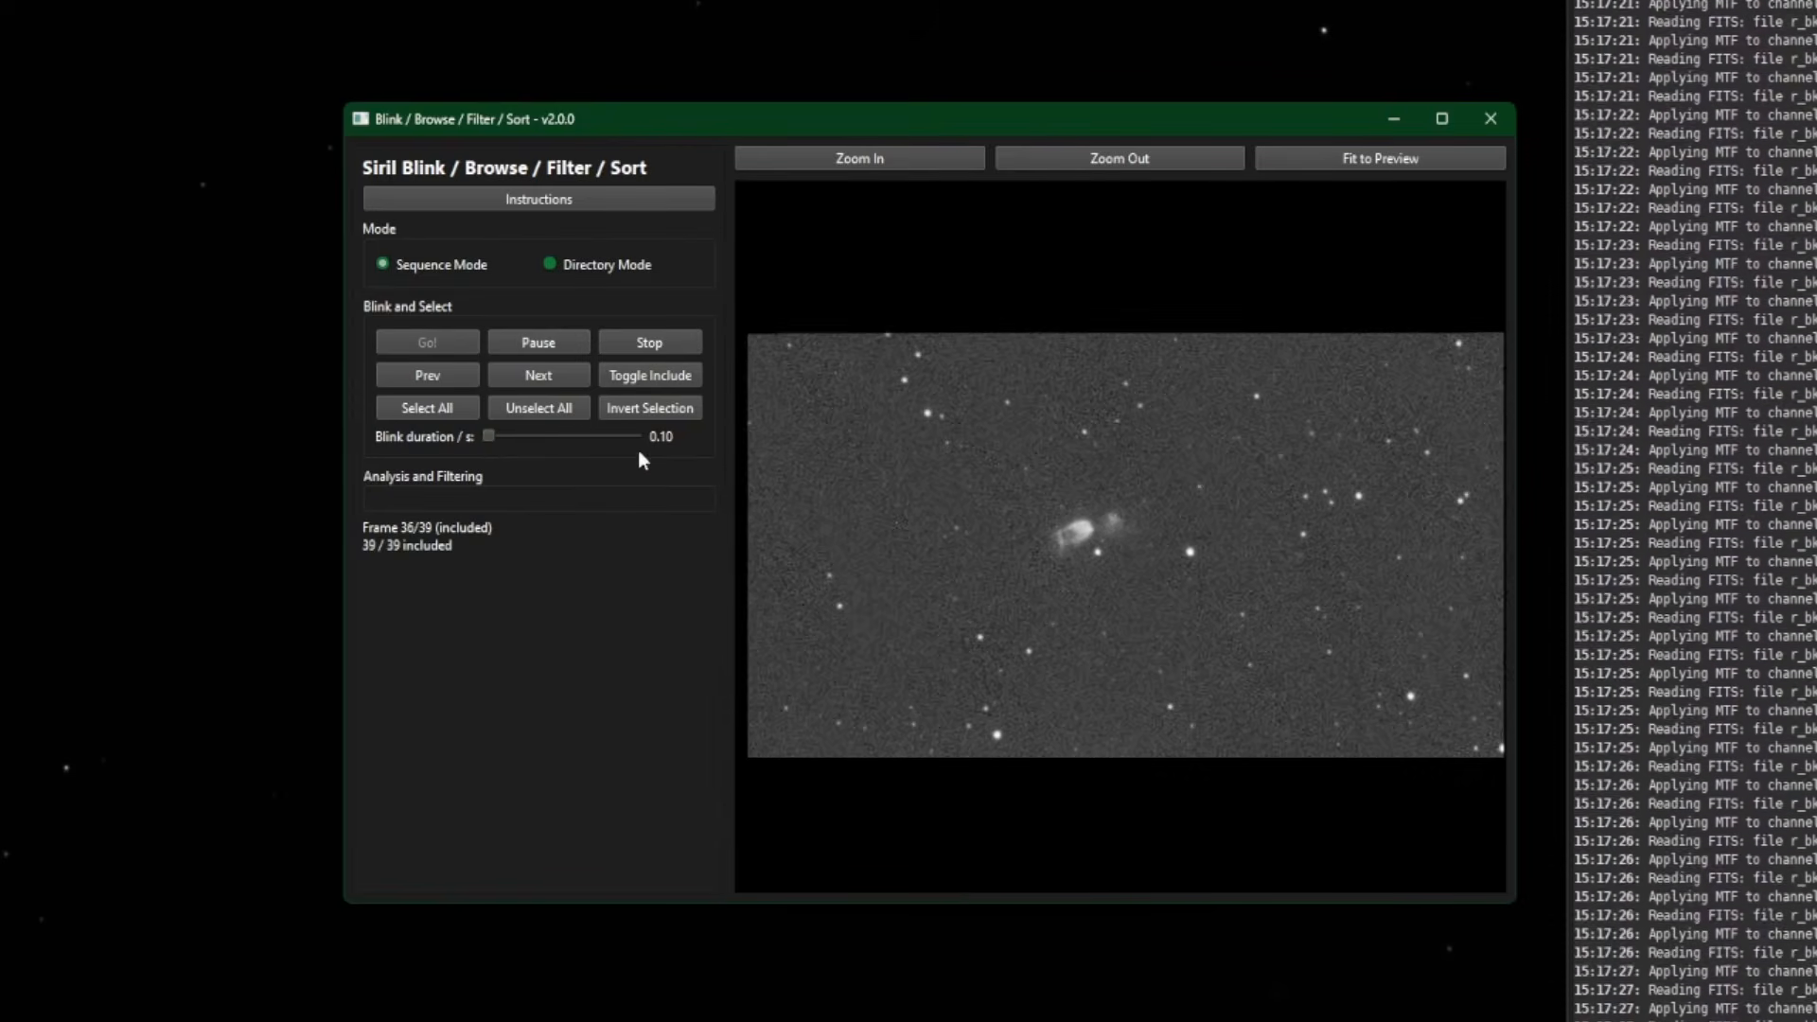
{"action": "left_click_drag", "start_coordinate": [489, 436], "coordinate": [566, 437]}
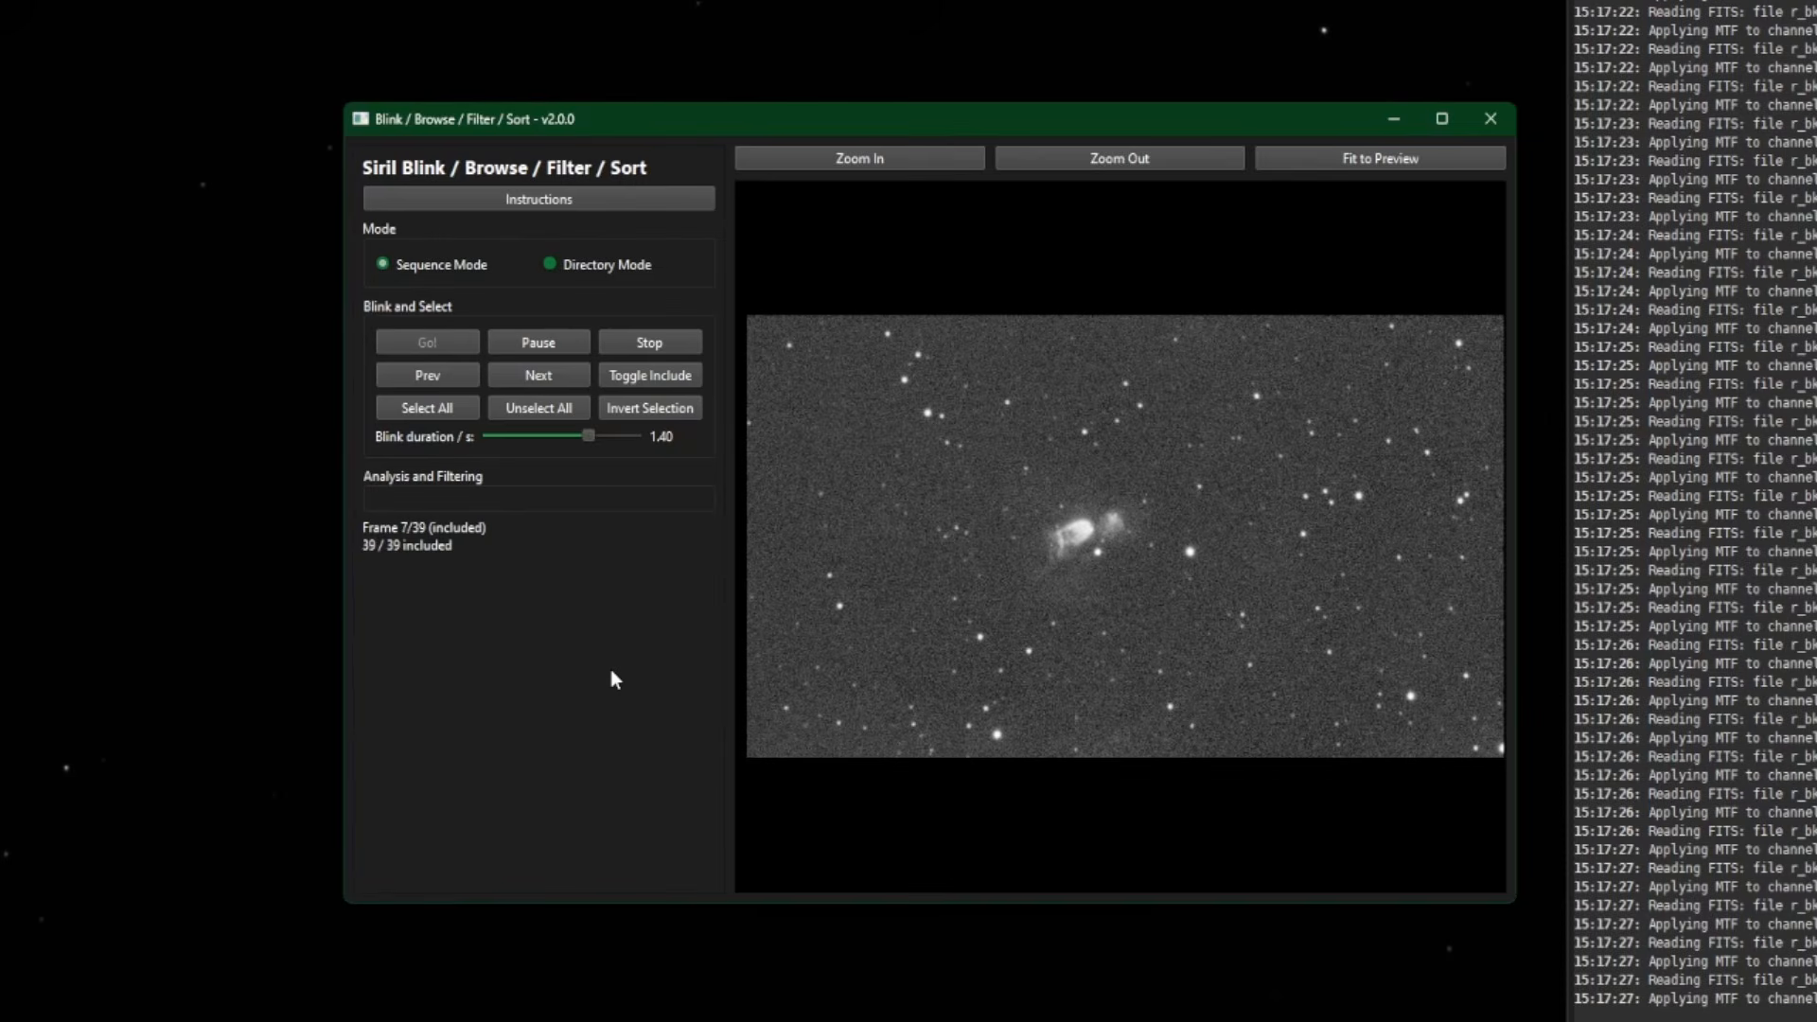
{"action": "left_click", "coordinate": [524, 340]}
{"action": "left_click", "coordinate": [620, 344]}
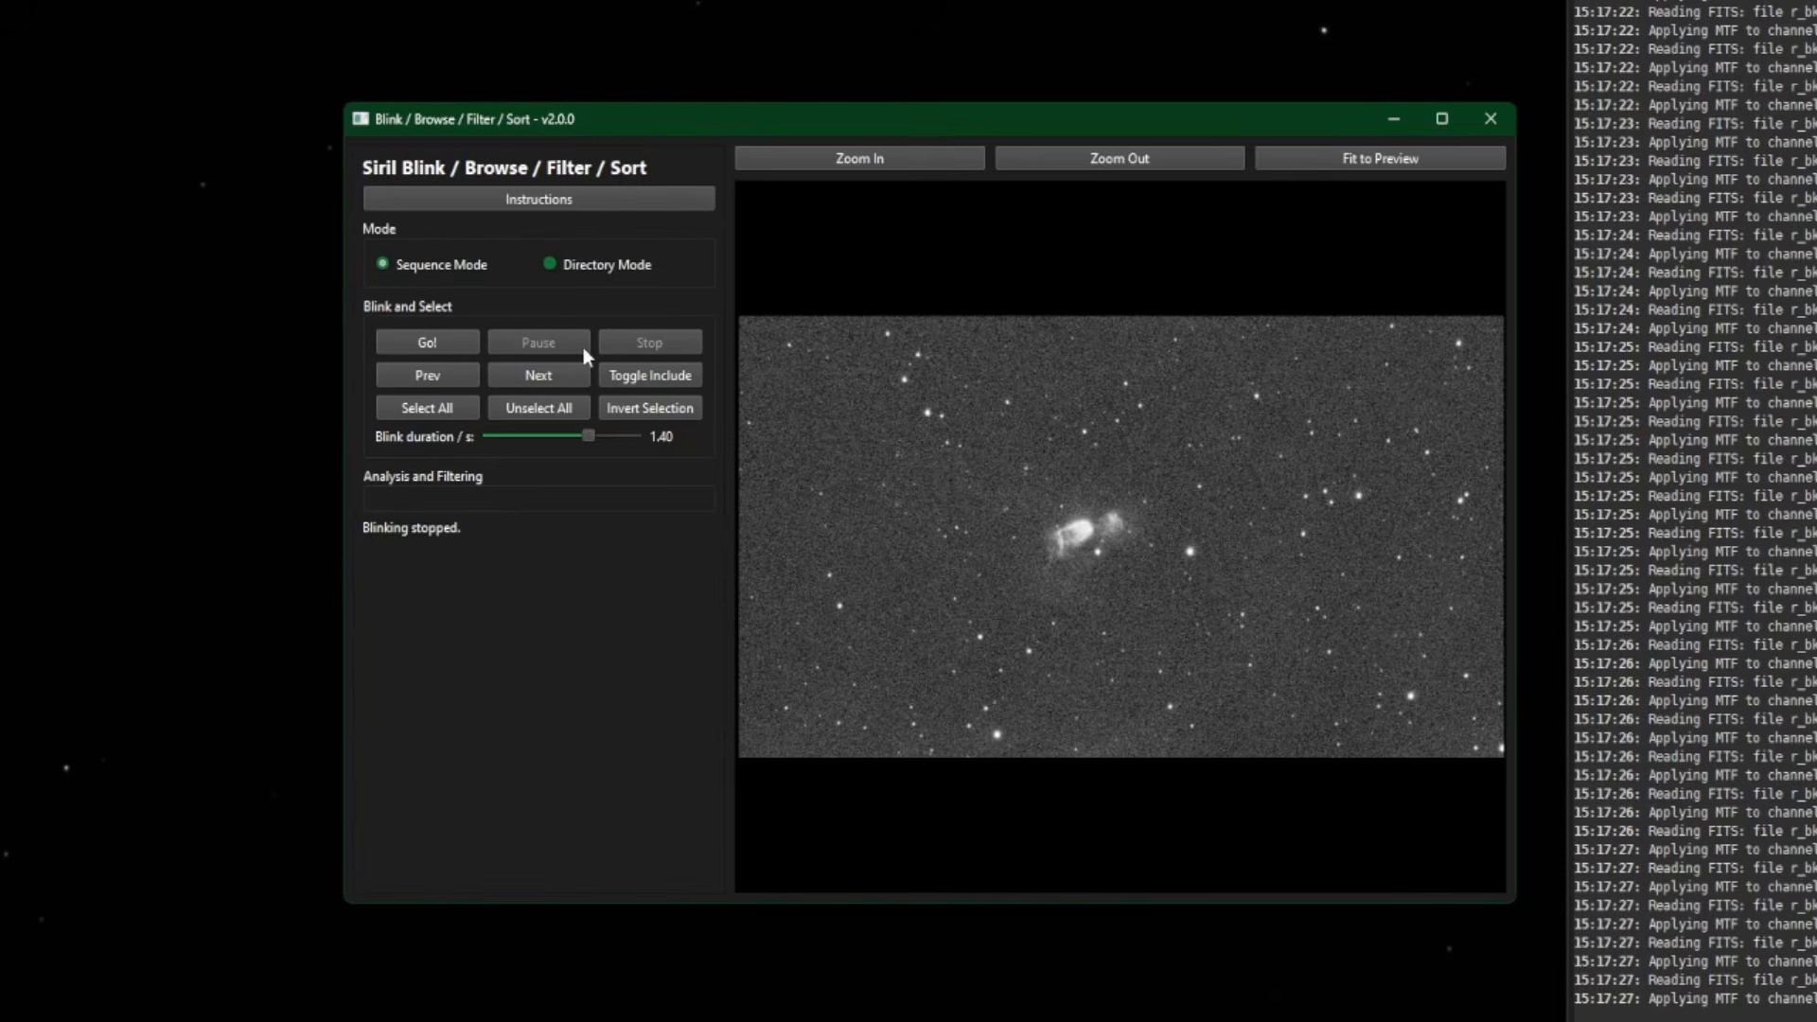
- Step through the frames with Next and Prev to frame 5 of 39
{"action": "left_click", "coordinate": [539, 378]}
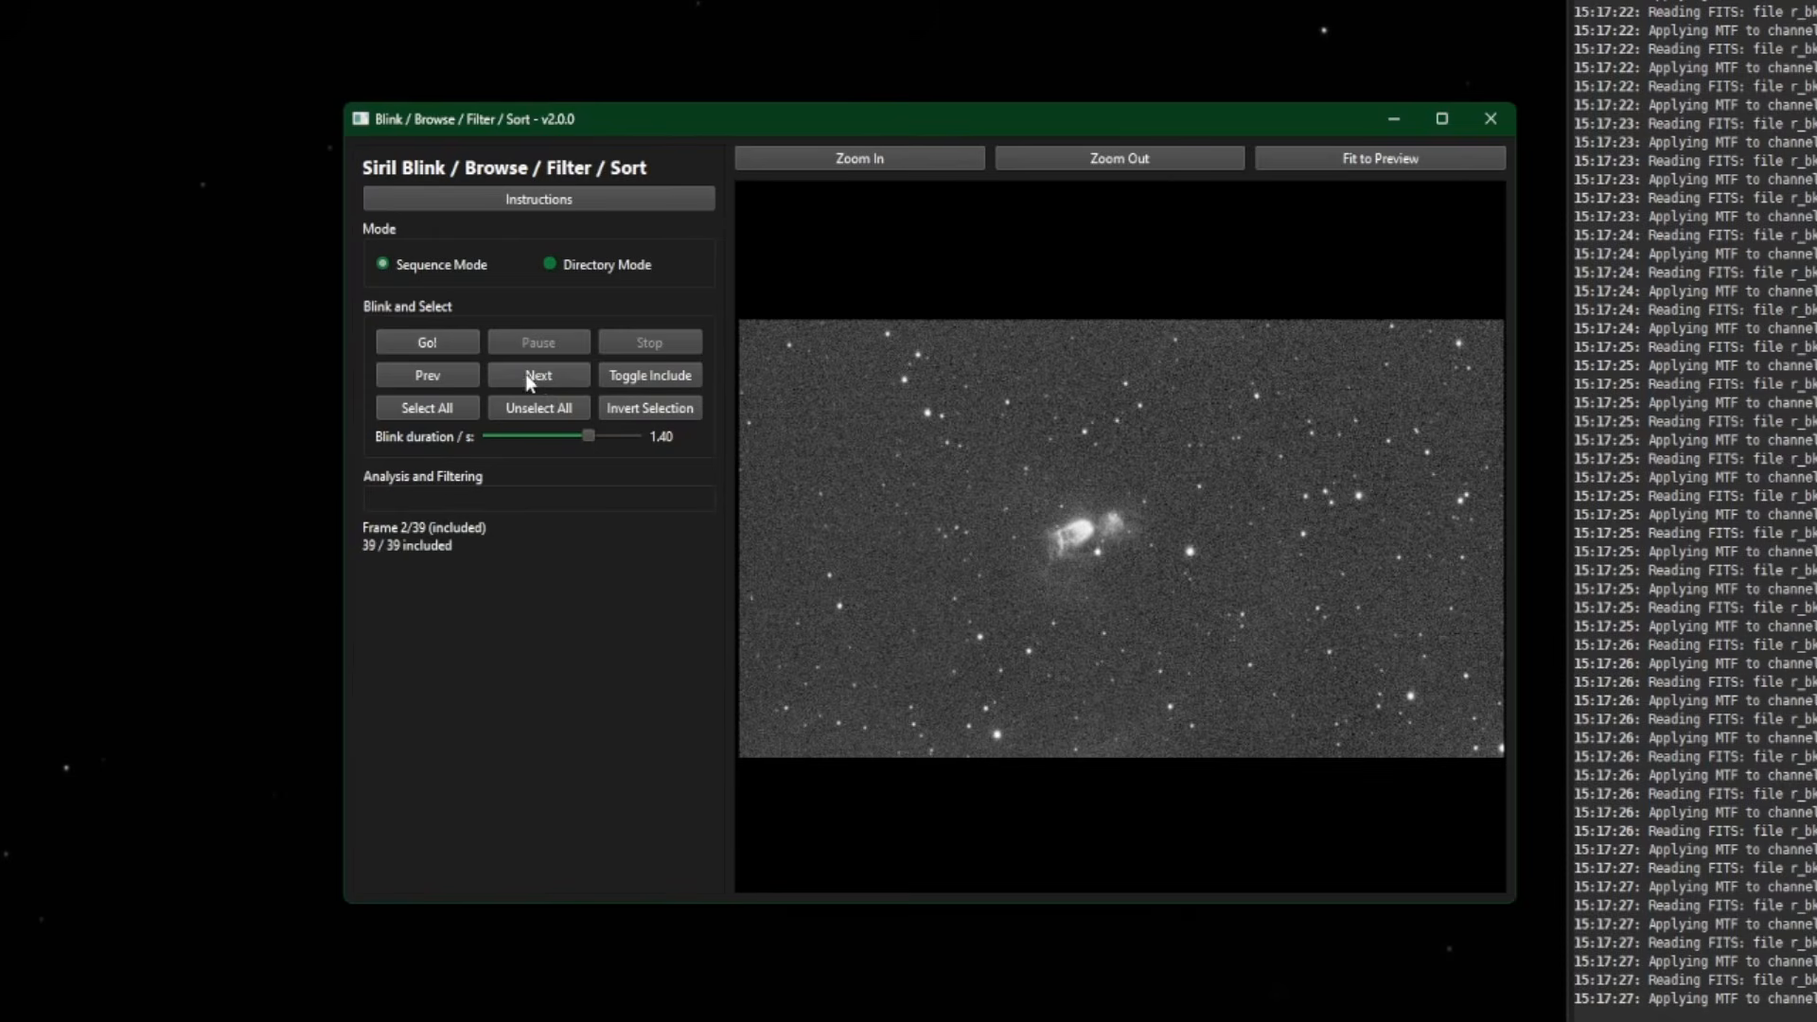
{"action": "left_click", "coordinate": [546, 378]}
{"action": "left_click", "coordinate": [546, 379]}
{"action": "left_click", "coordinate": [418, 375]}
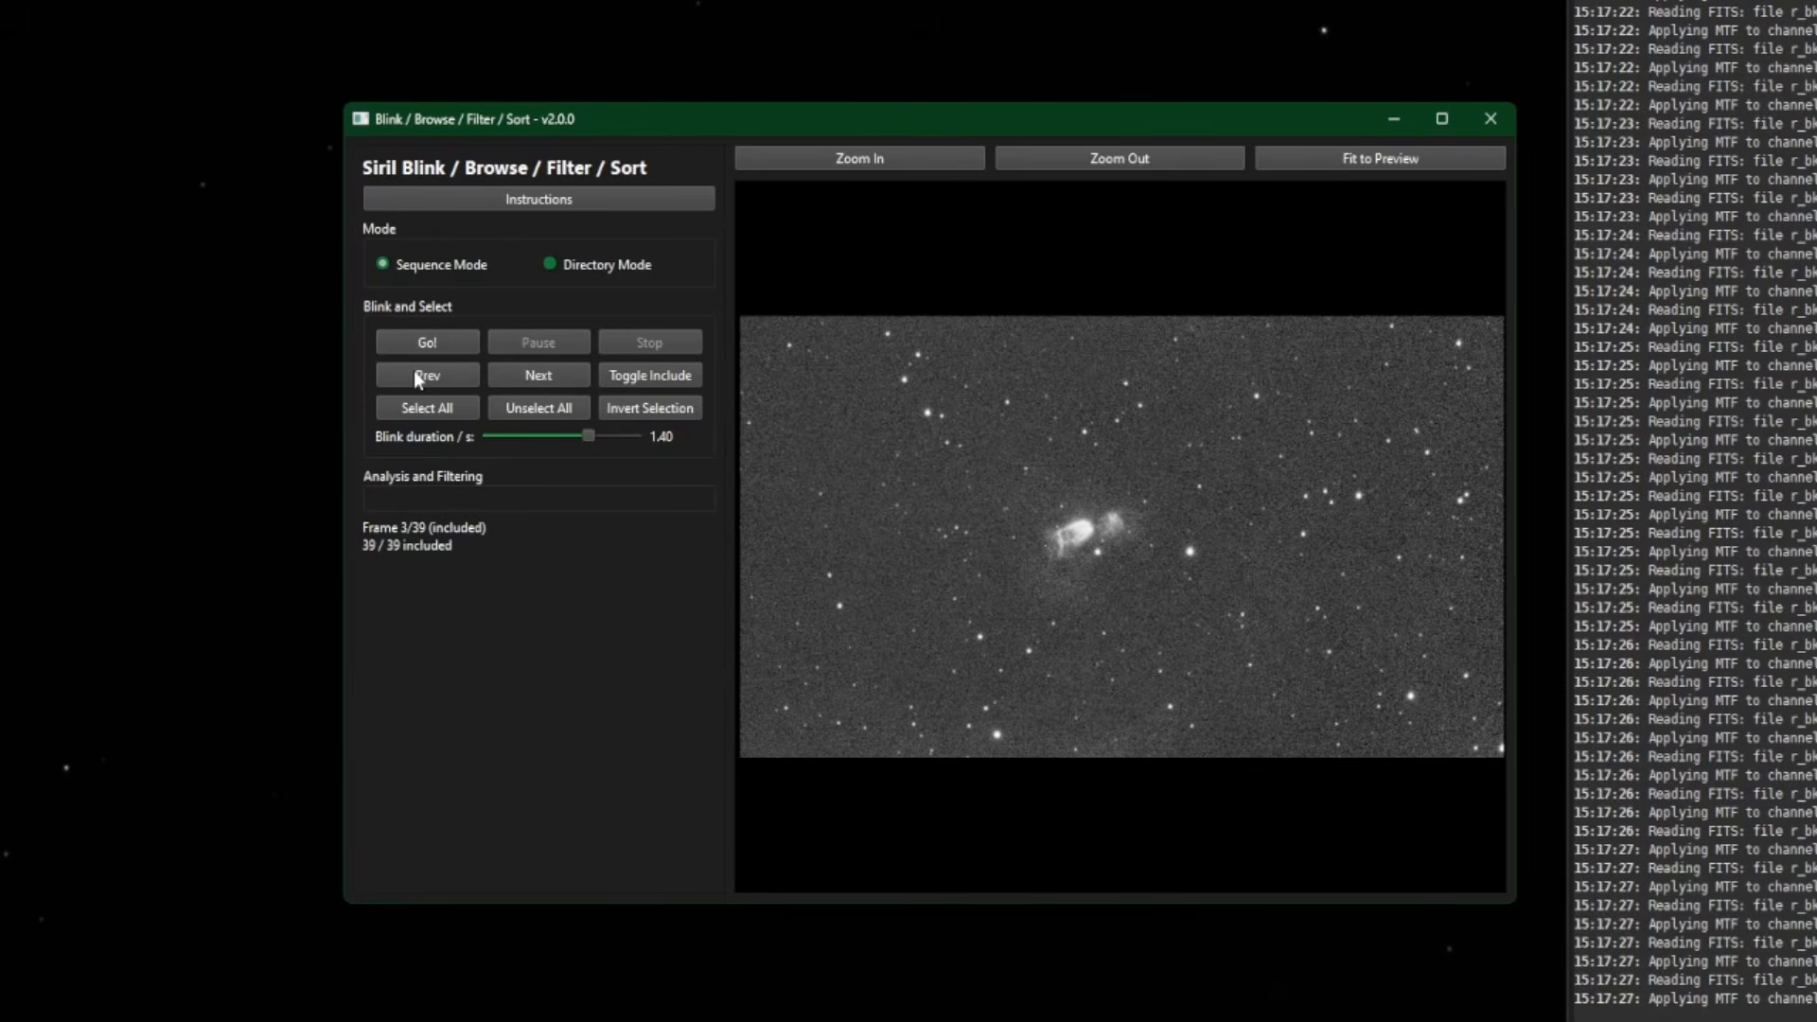
{"action": "left_click", "coordinate": [535, 377]}
{"action": "left_click", "coordinate": [535, 378]}
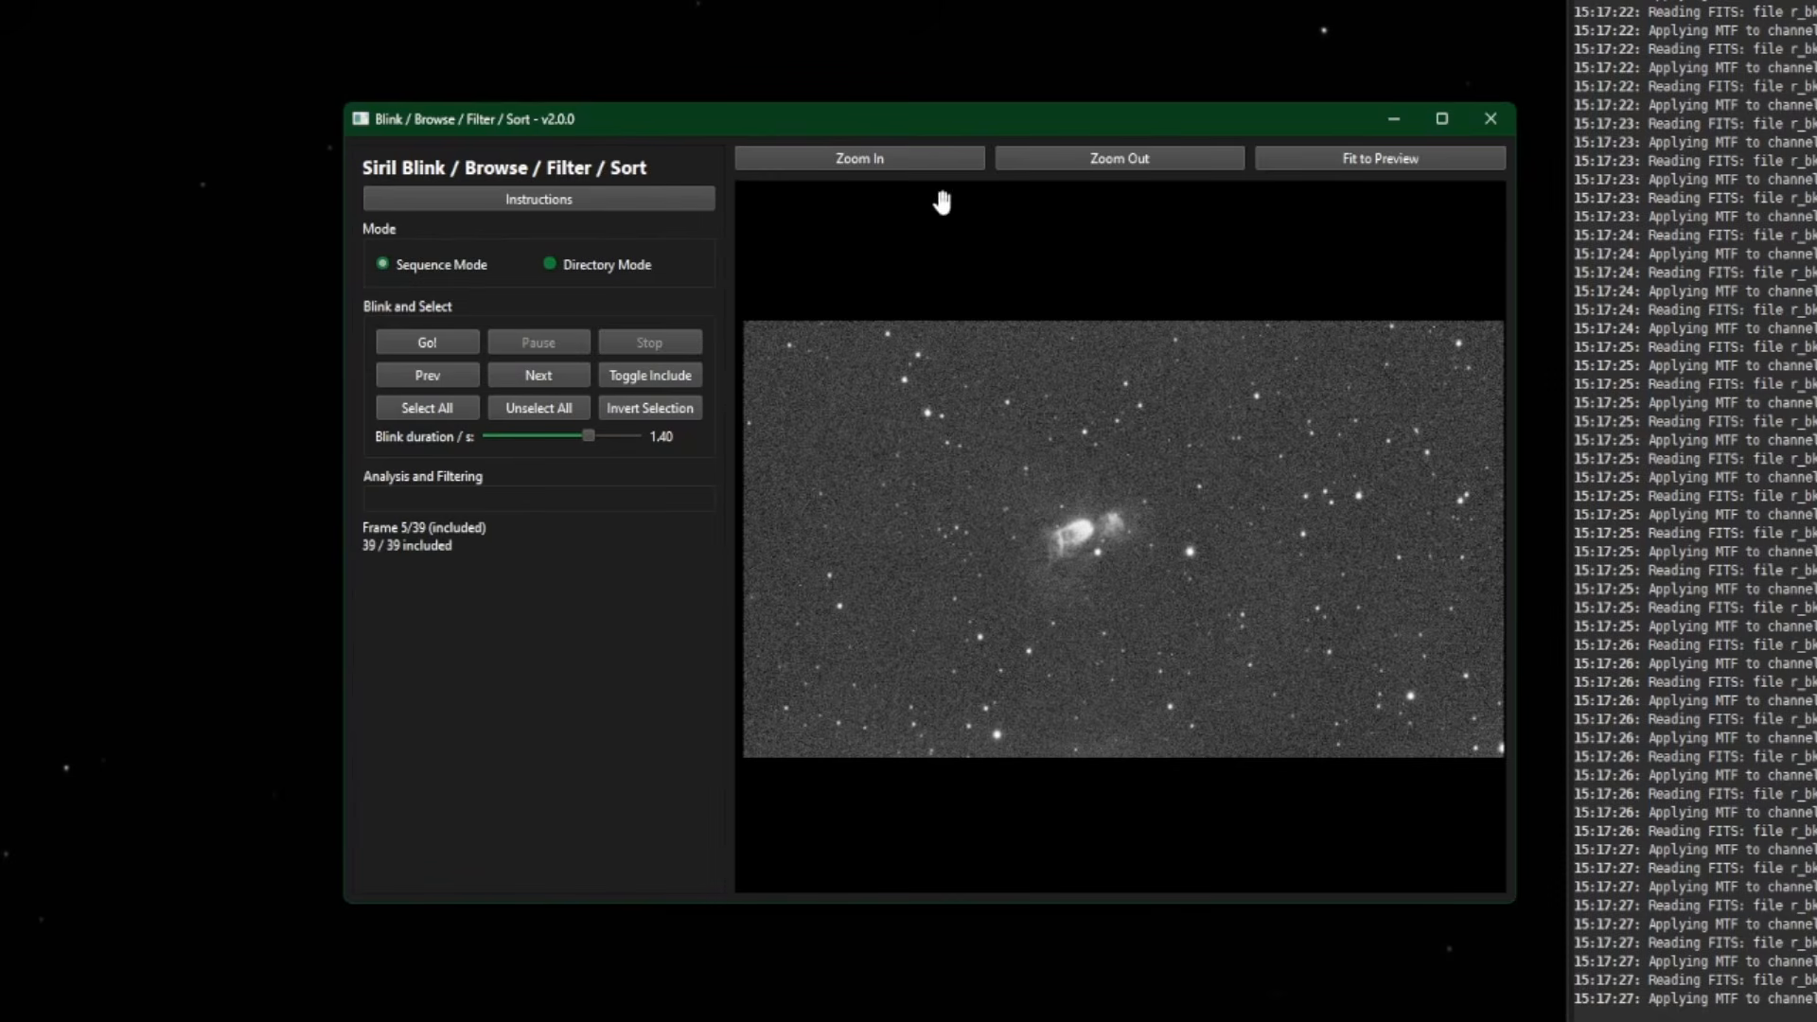
- Zoom the frame preview in and out, then fit it to the preview
{"action": "left_click", "coordinate": [856, 167]}
{"action": "left_click", "coordinate": [856, 166]}
{"action": "left_click", "coordinate": [1108, 163]}
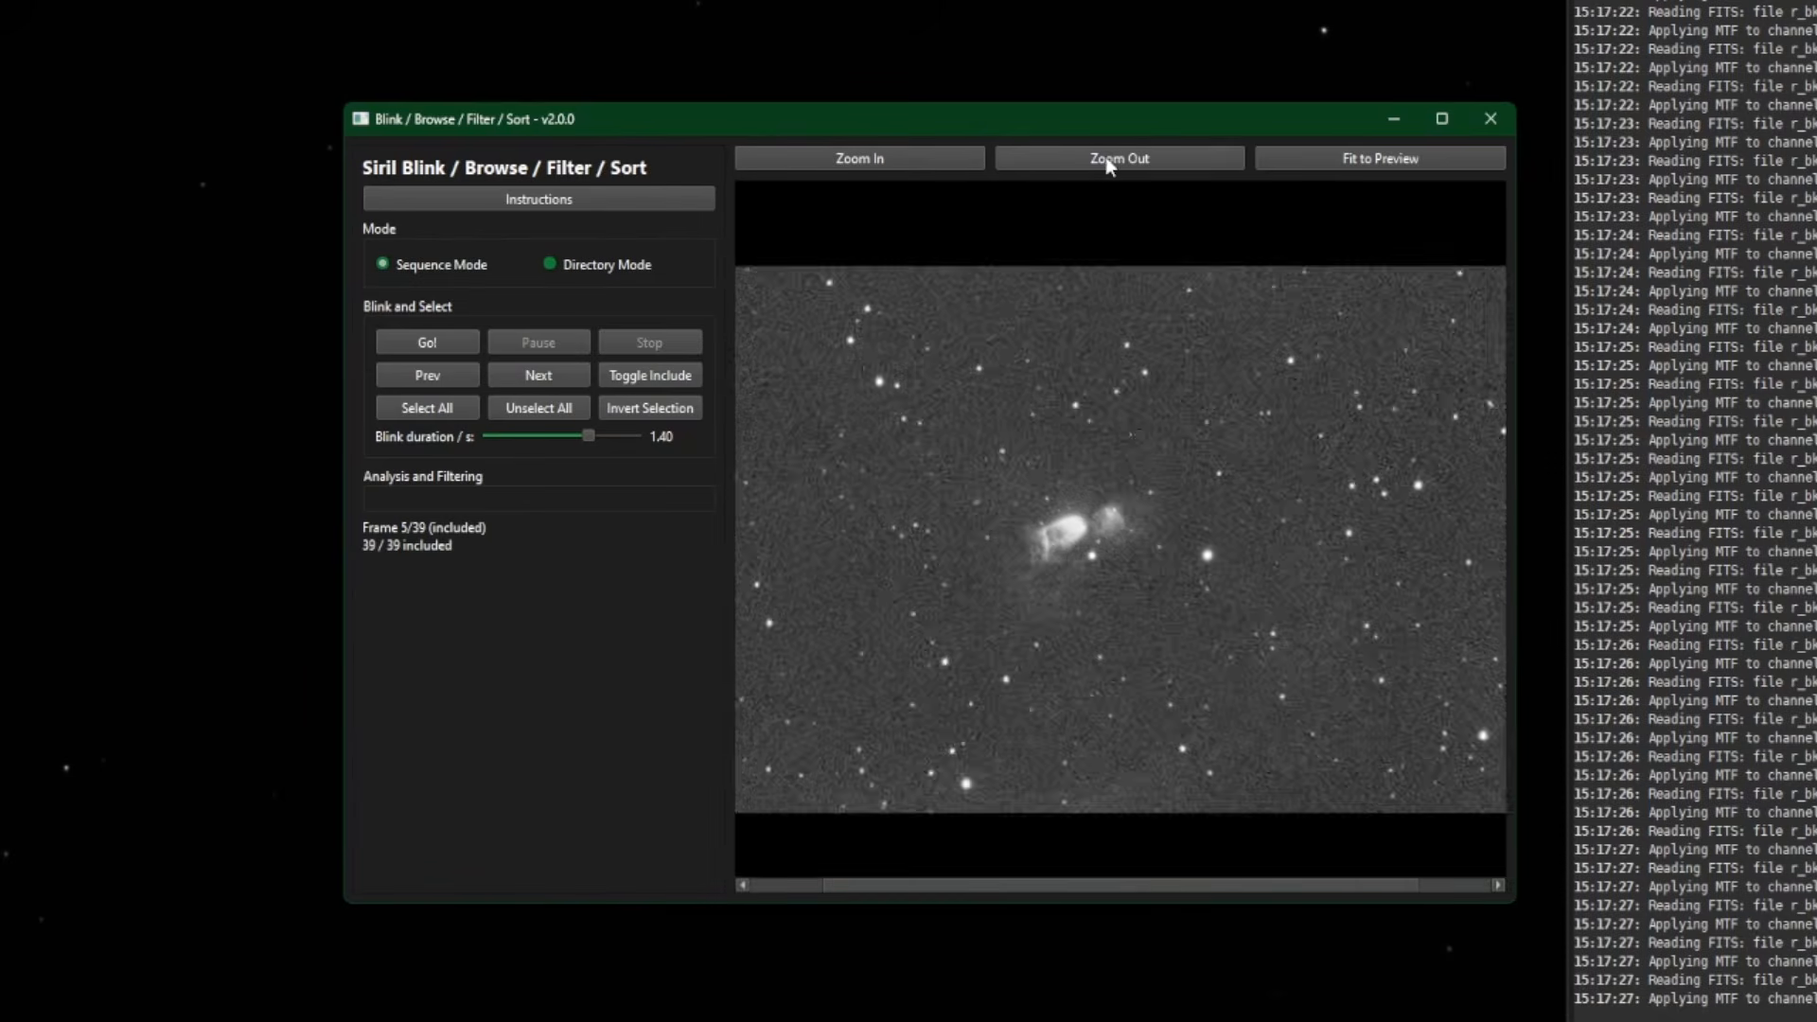
{"action": "left_click", "coordinate": [1108, 163]}
{"action": "left_click", "coordinate": [1156, 155]}
{"action": "left_click", "coordinate": [1361, 159]}
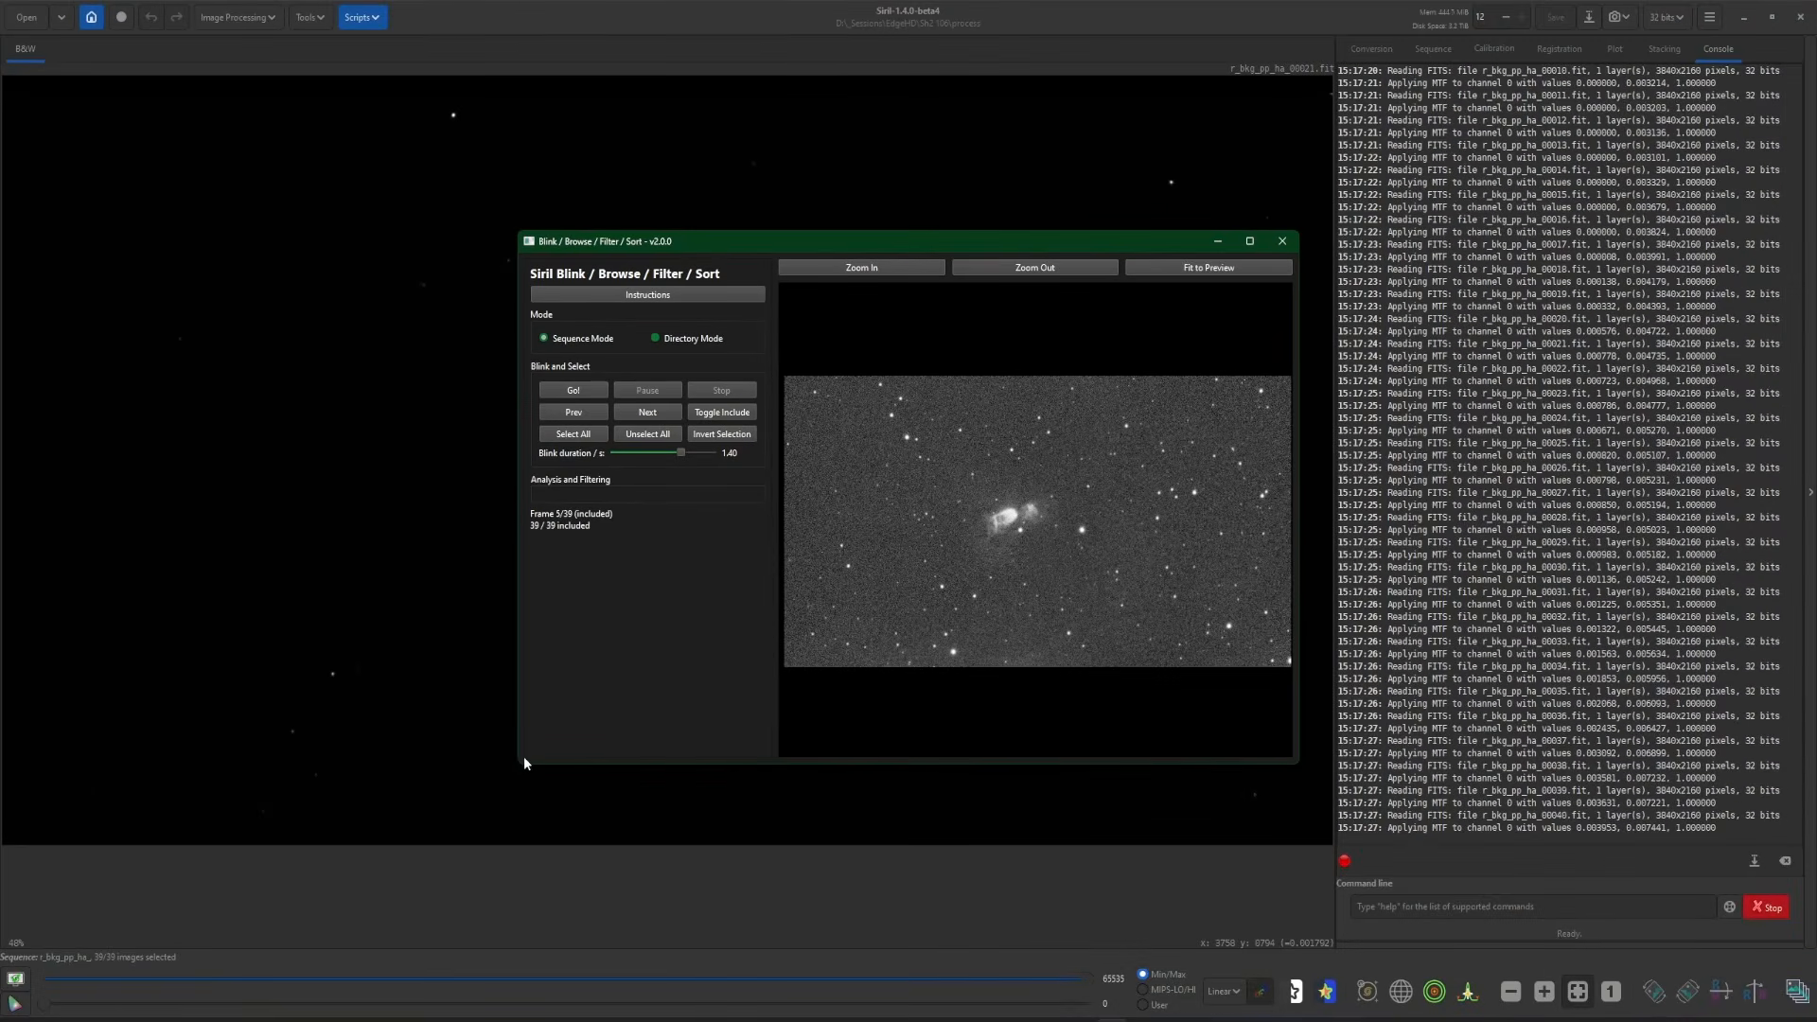
- Enlarge and raise the blink window, fit the frame, and switch to Directory Mode
{"action": "left_click_drag", "start_coordinate": [516, 766], "coordinate": [213, 848]}
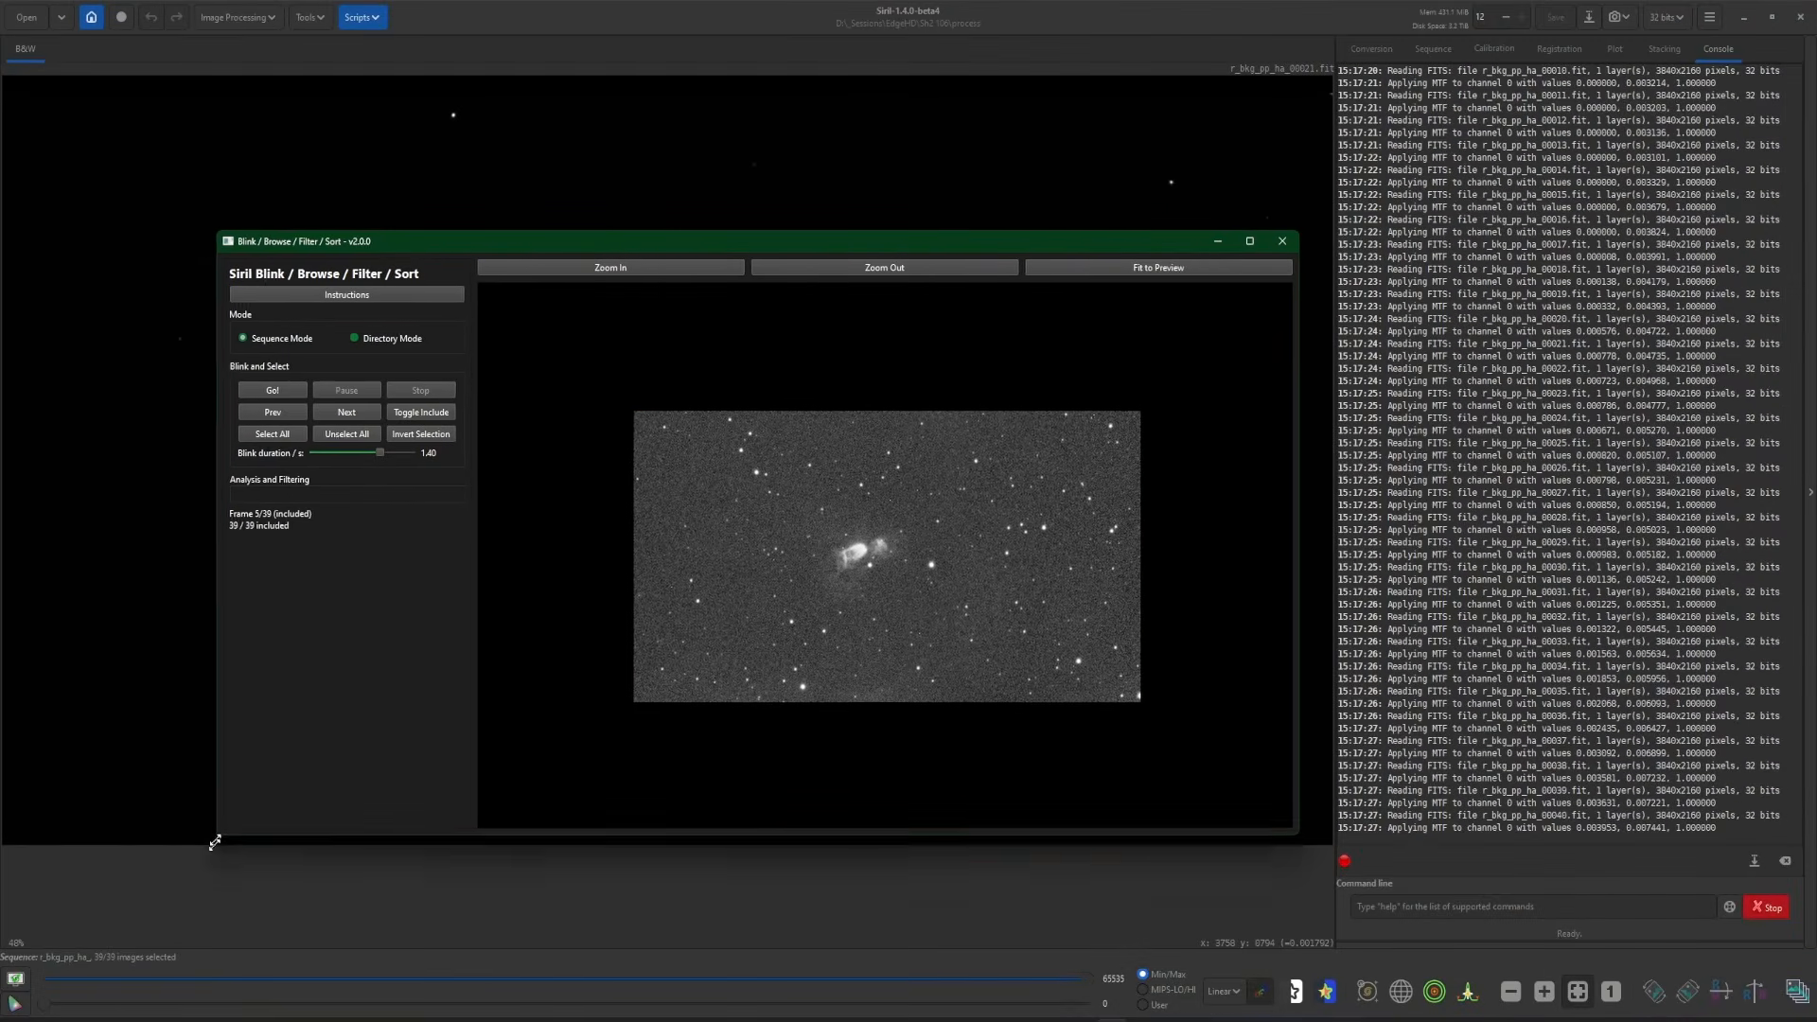
{"action": "left_click_drag", "start_coordinate": [857, 244], "coordinate": [868, 79]}
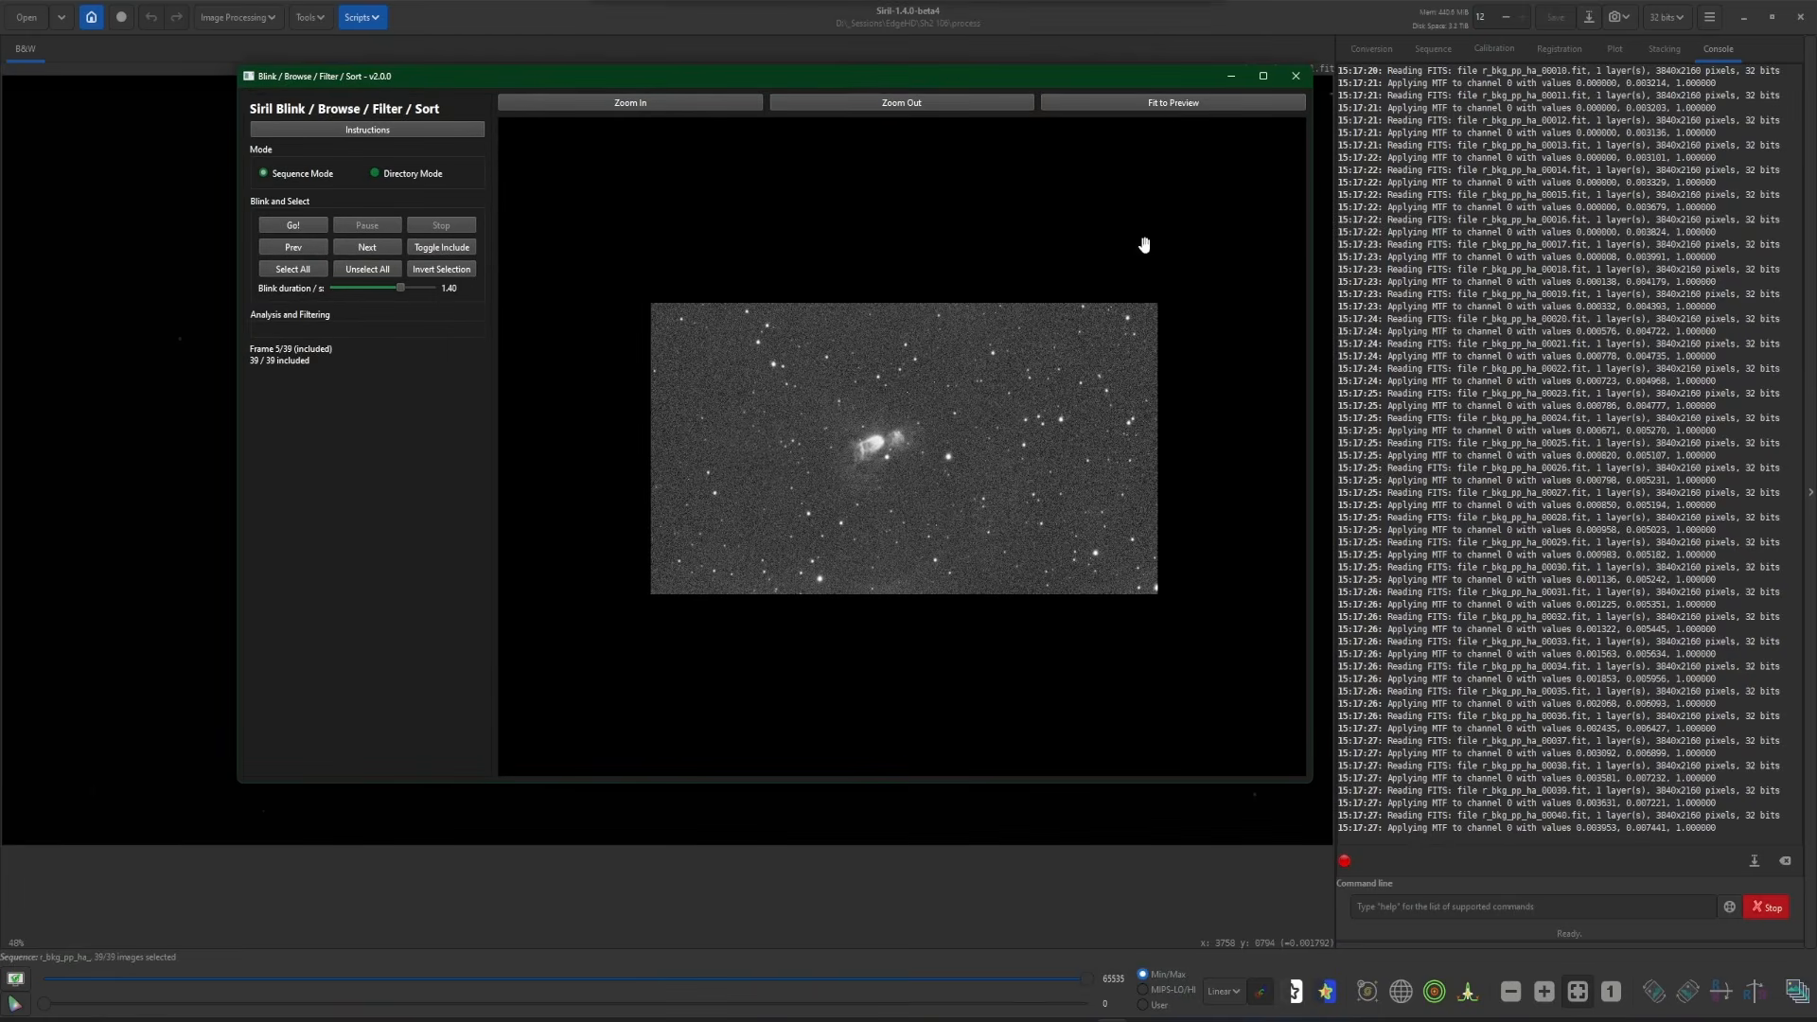
{"action": "left_click", "coordinate": [1173, 104]}
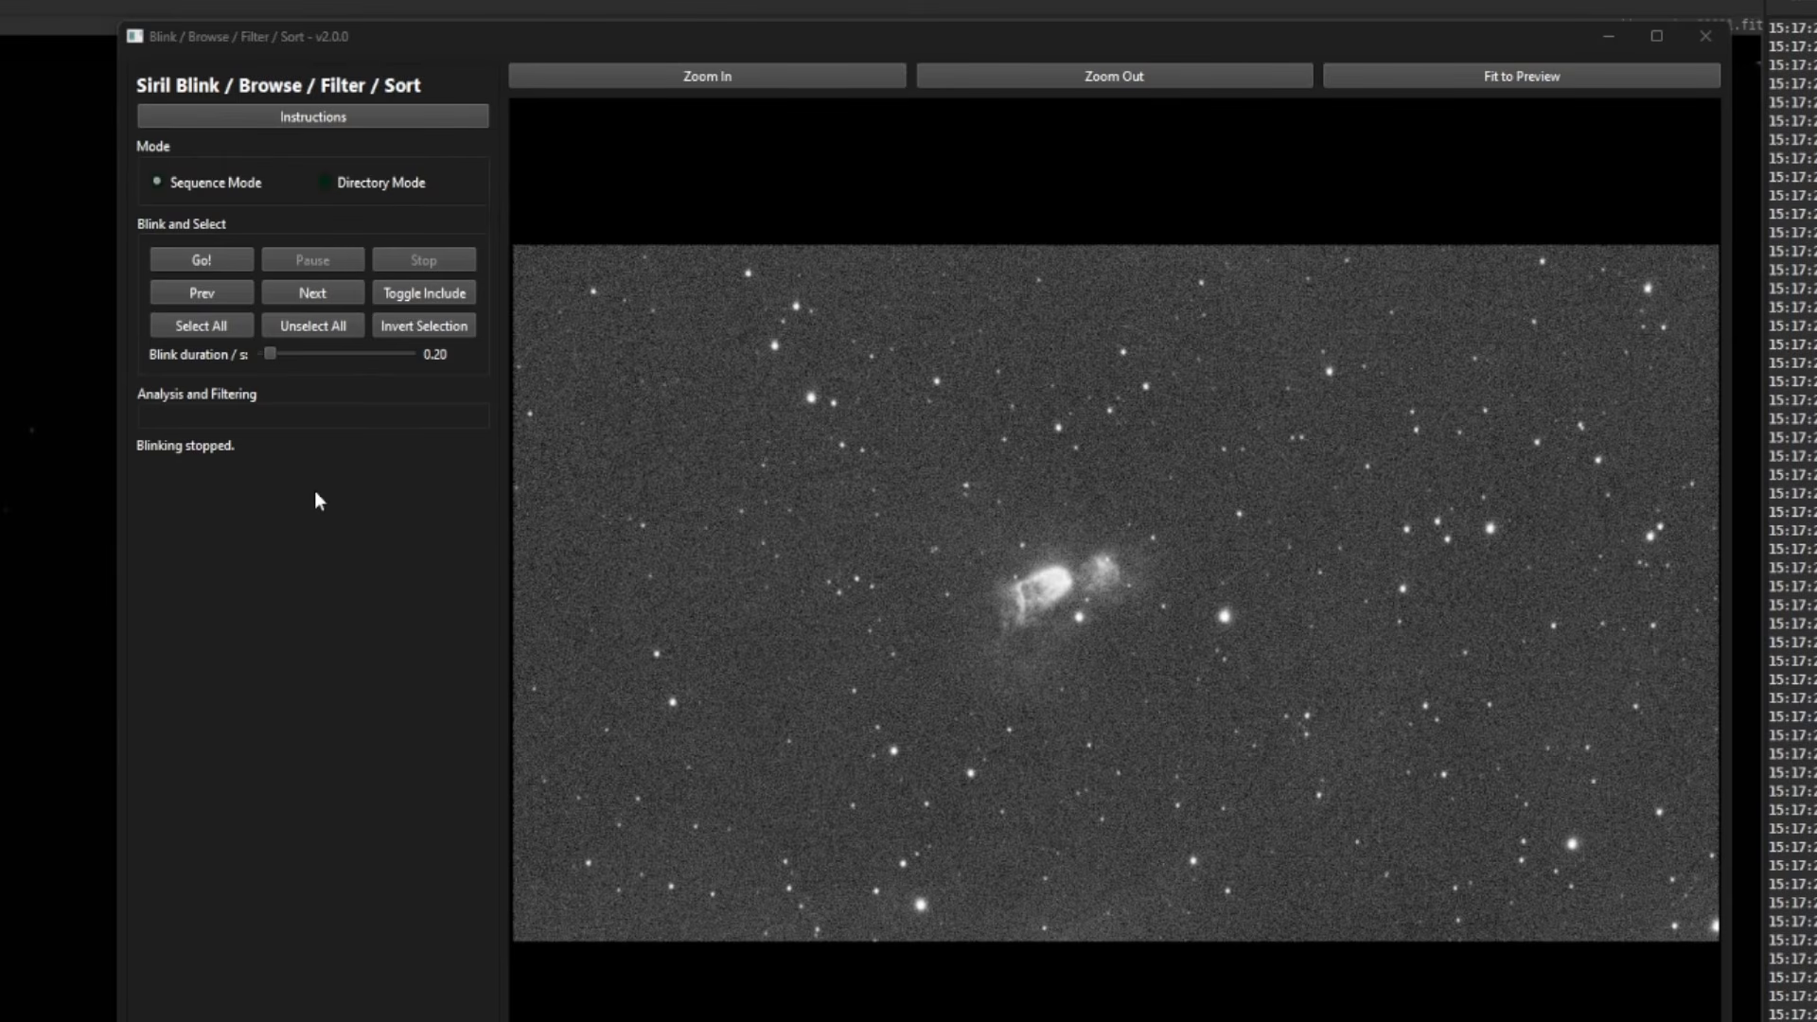
{"action": "left_click", "coordinate": [325, 183]}
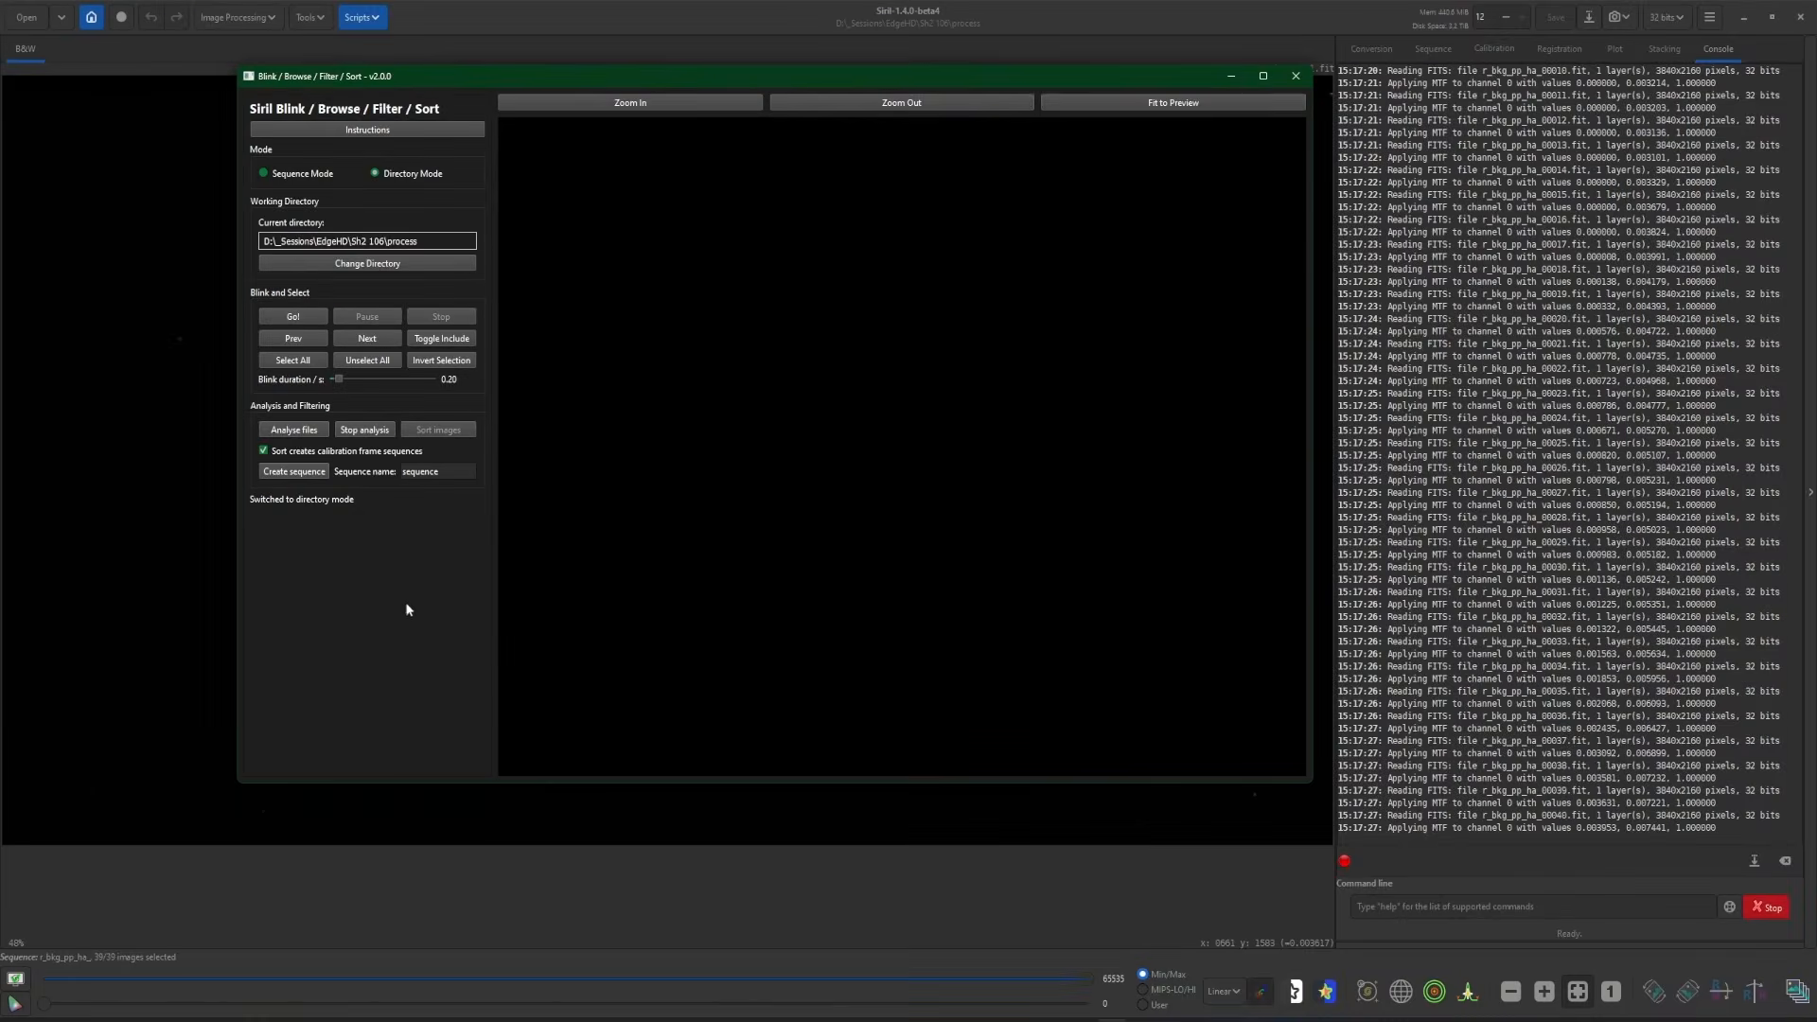
- Close the blink window, quit and relaunch Siril, and show the Sequence tab
{"action": "left_click", "coordinate": [1295, 76]}
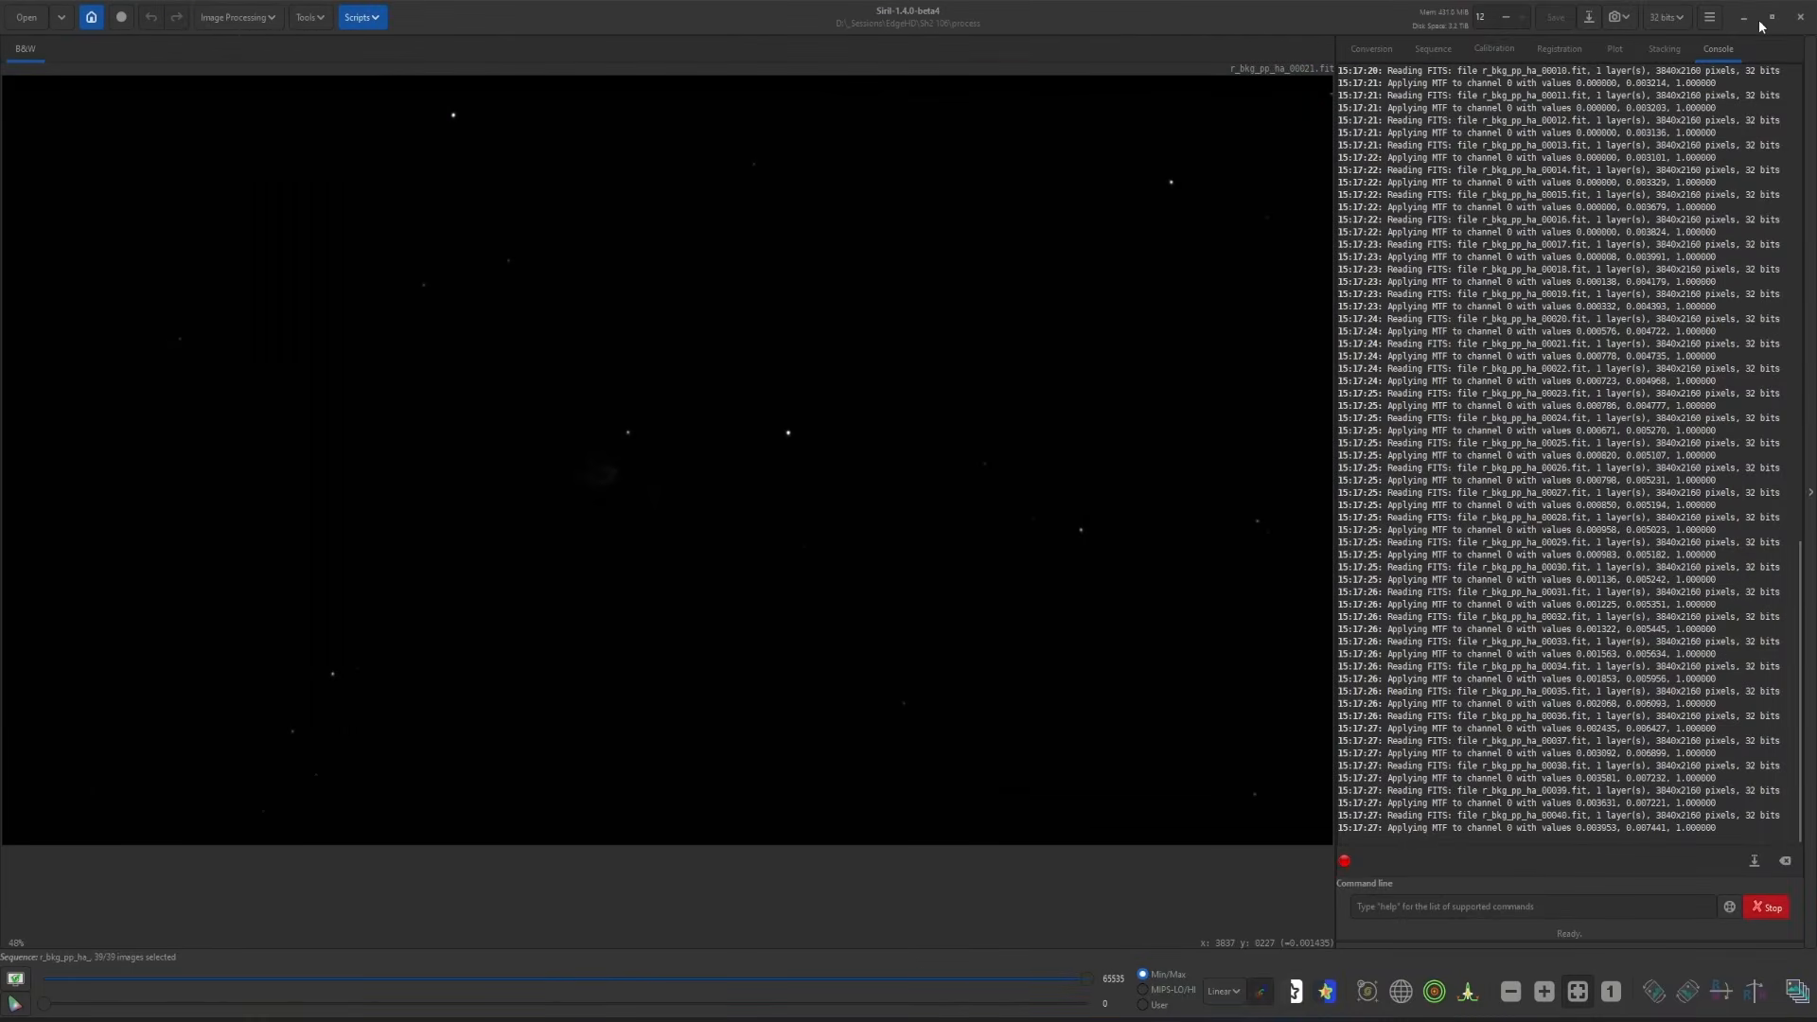
{"action": "left_click", "coordinate": [1801, 19]}
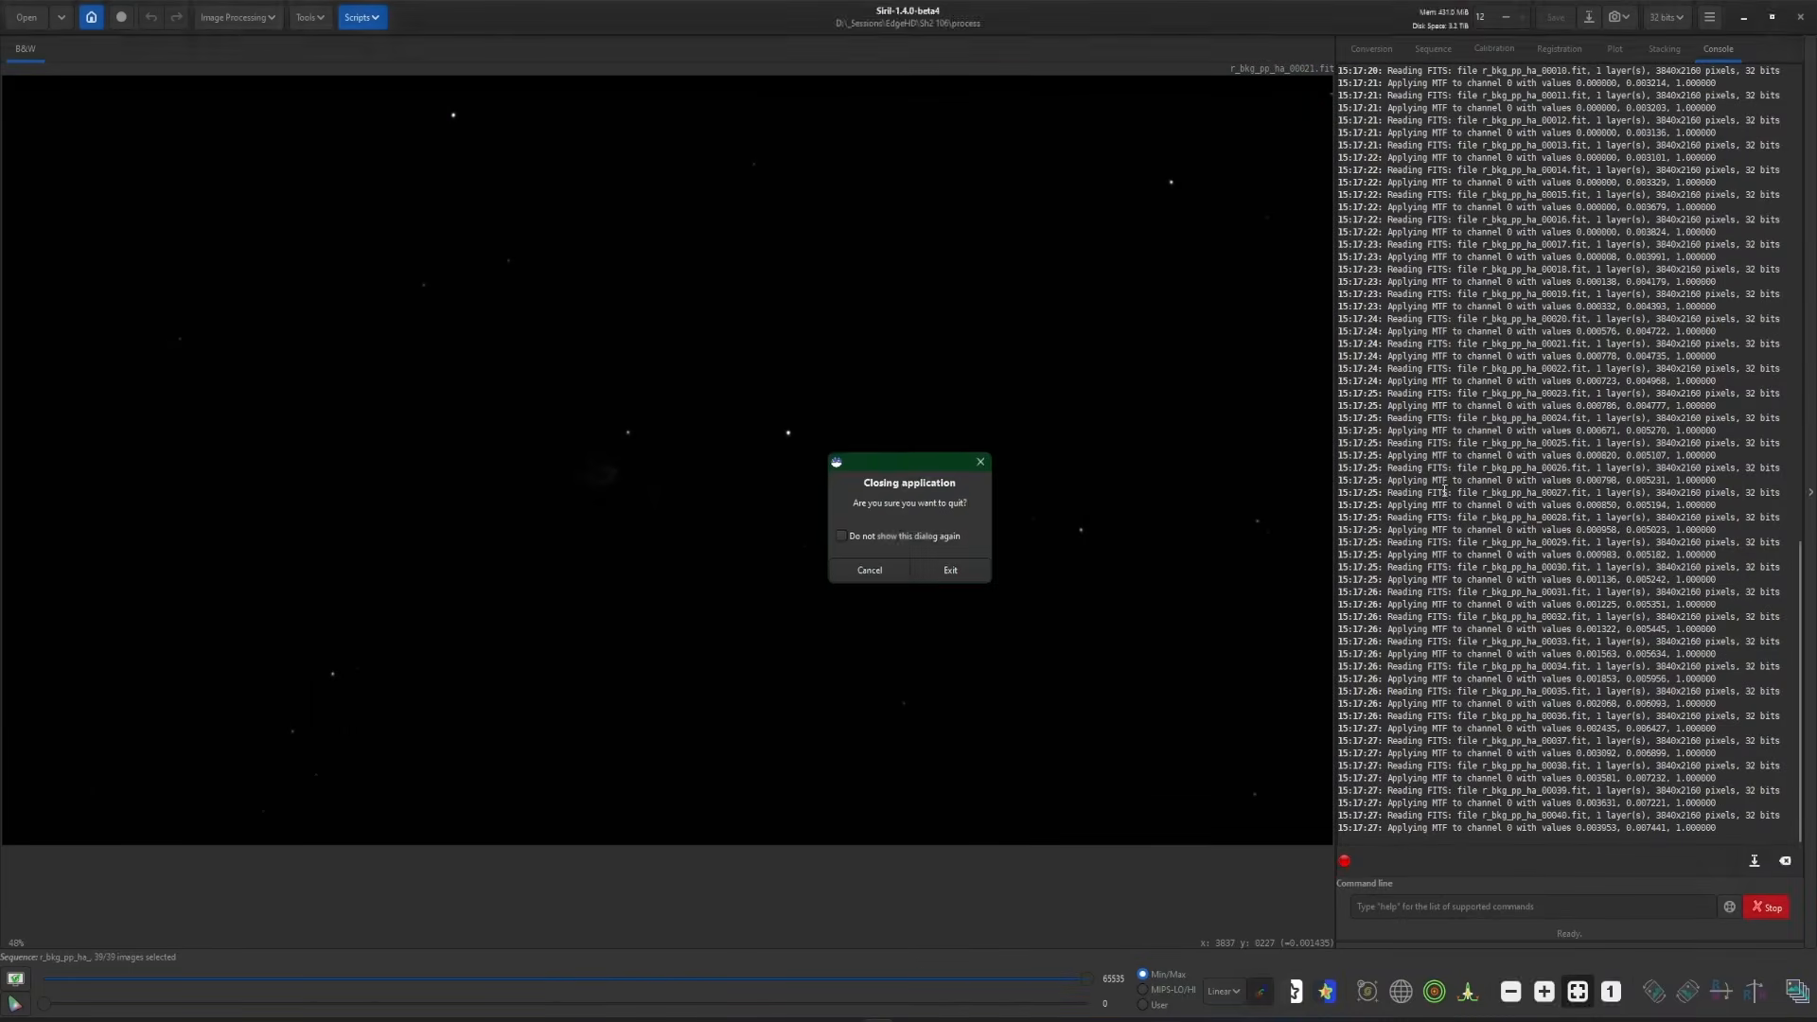
{"action": "left_click", "coordinate": [958, 569]}
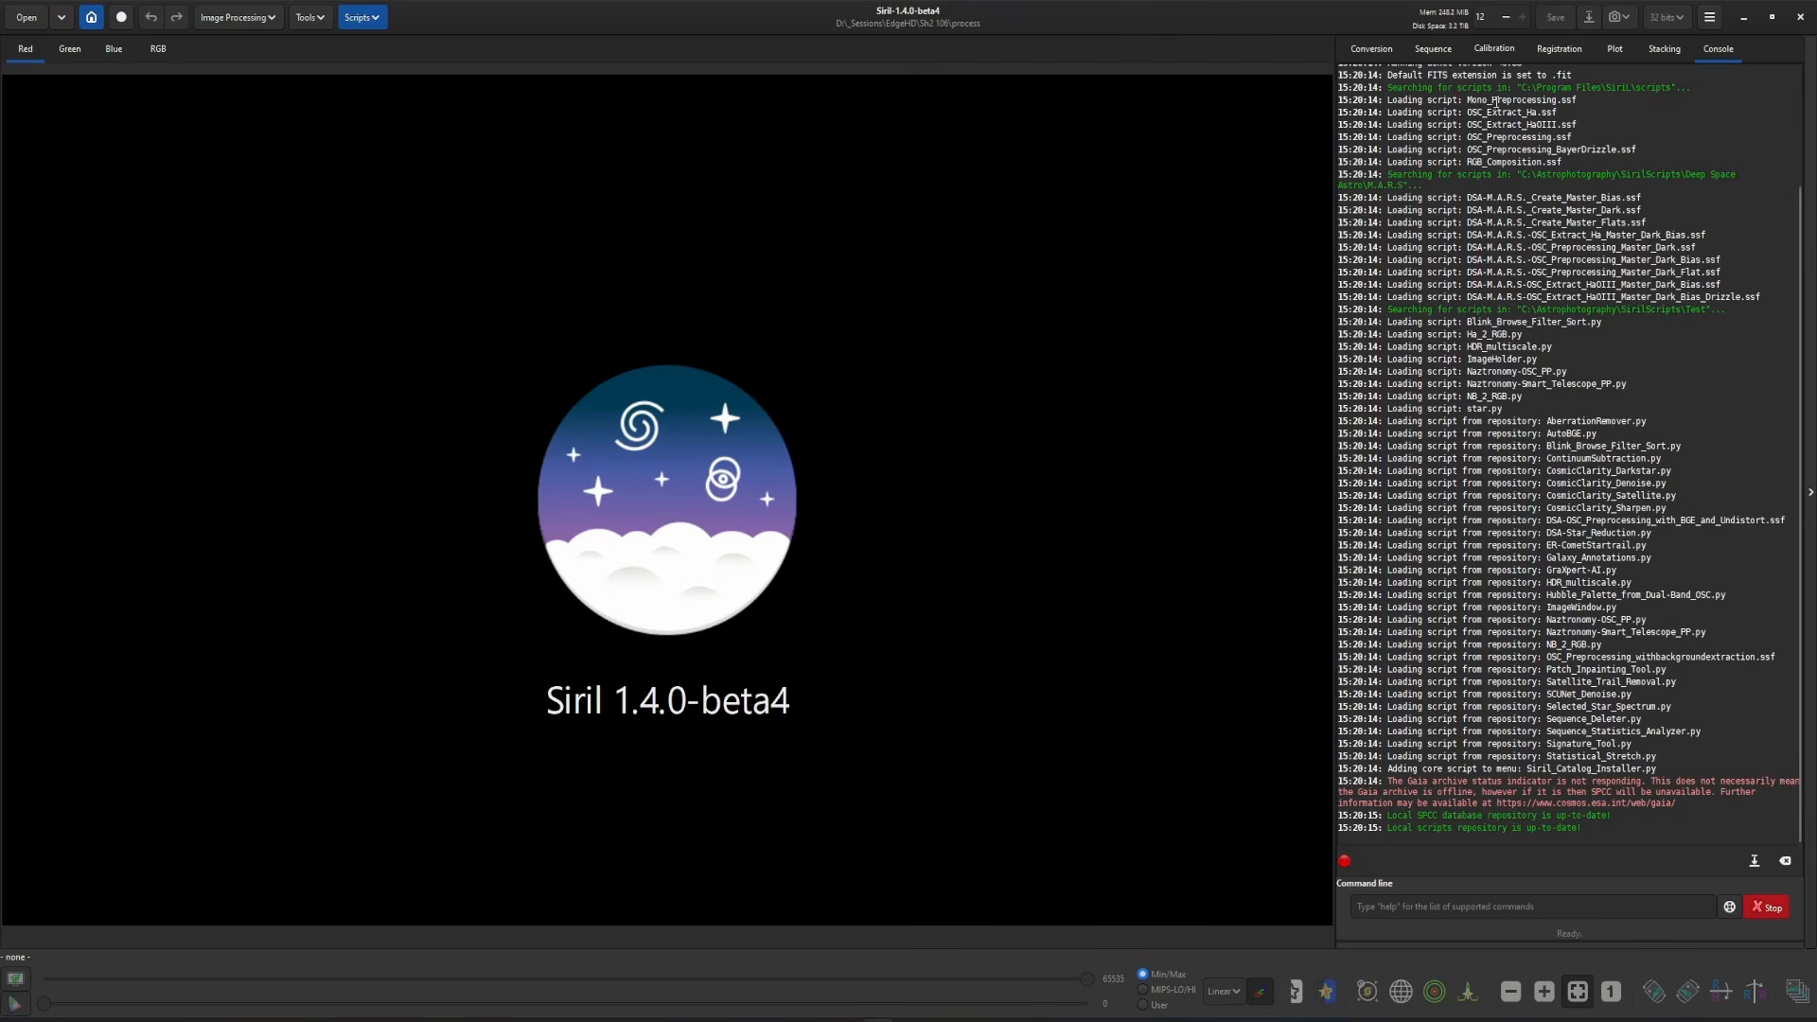
{"action": "left_click", "coordinate": [1447, 53]}
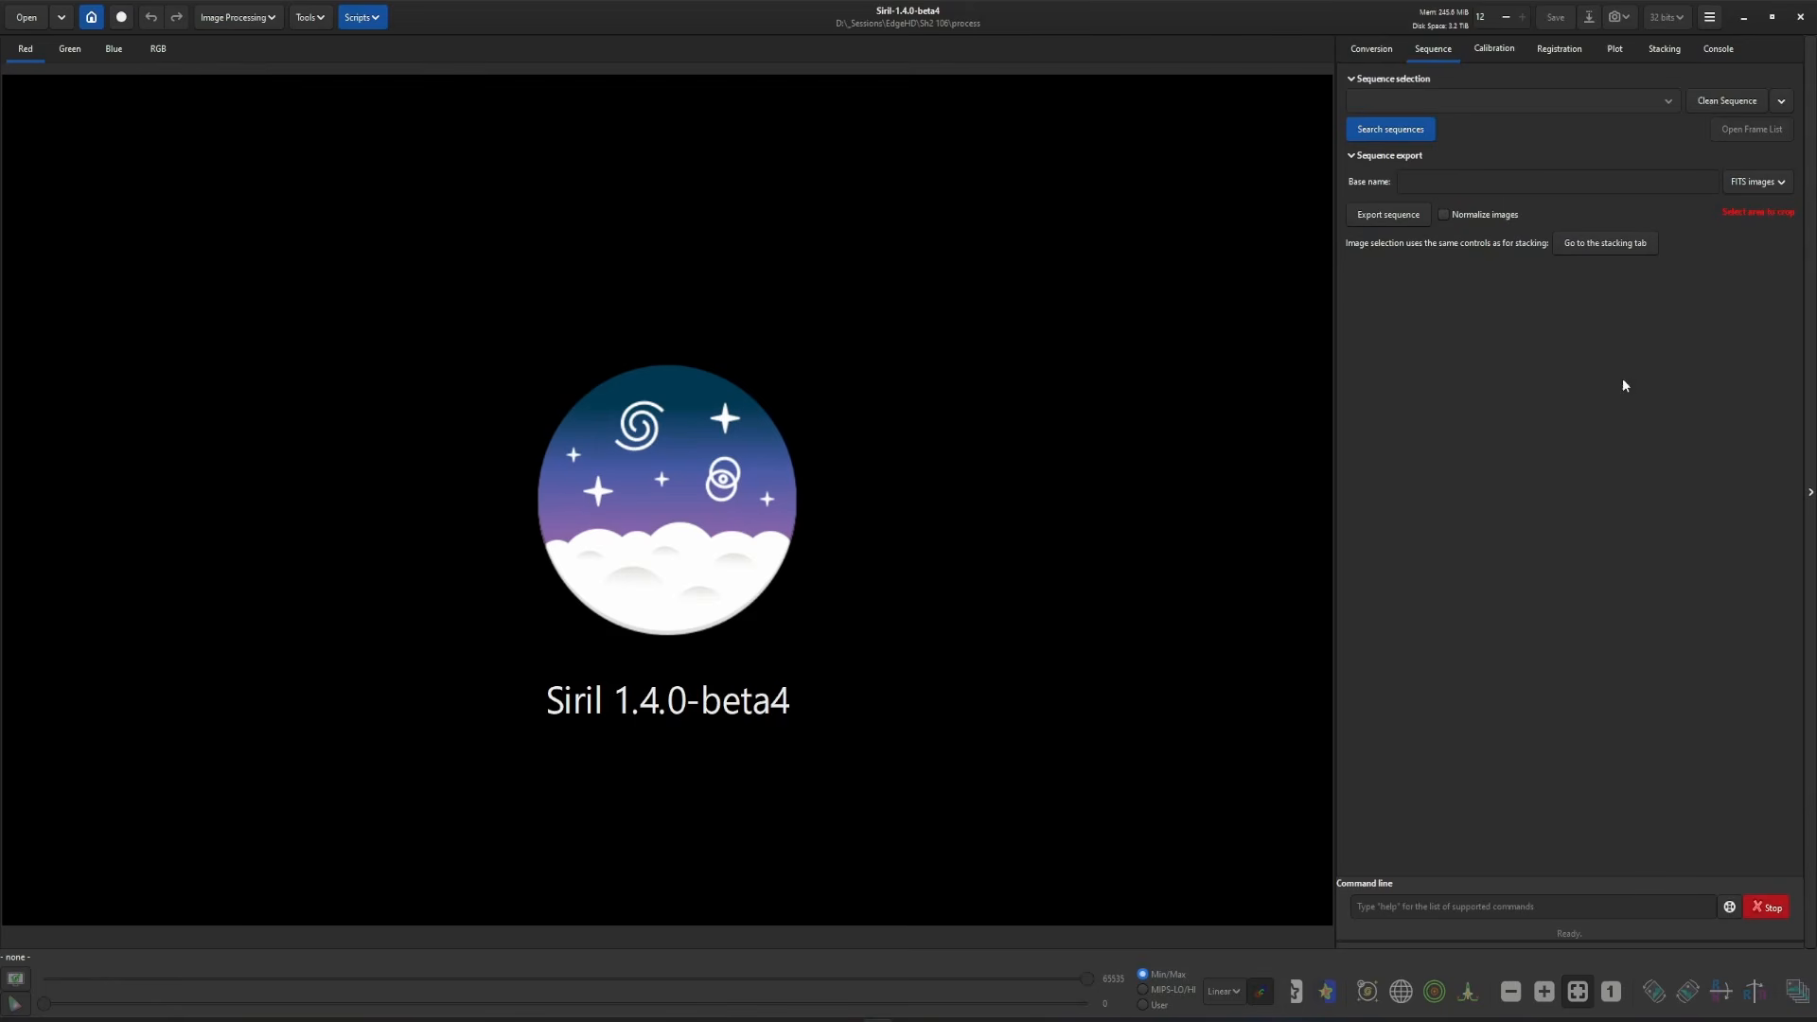
- Launch Blink_Browse_Filter_Sort.py again from Scripts > Python Scripts > Utility
{"action": "left_click", "coordinate": [363, 17]}
{"action": "mouse_move", "coordinate": [388, 67]}
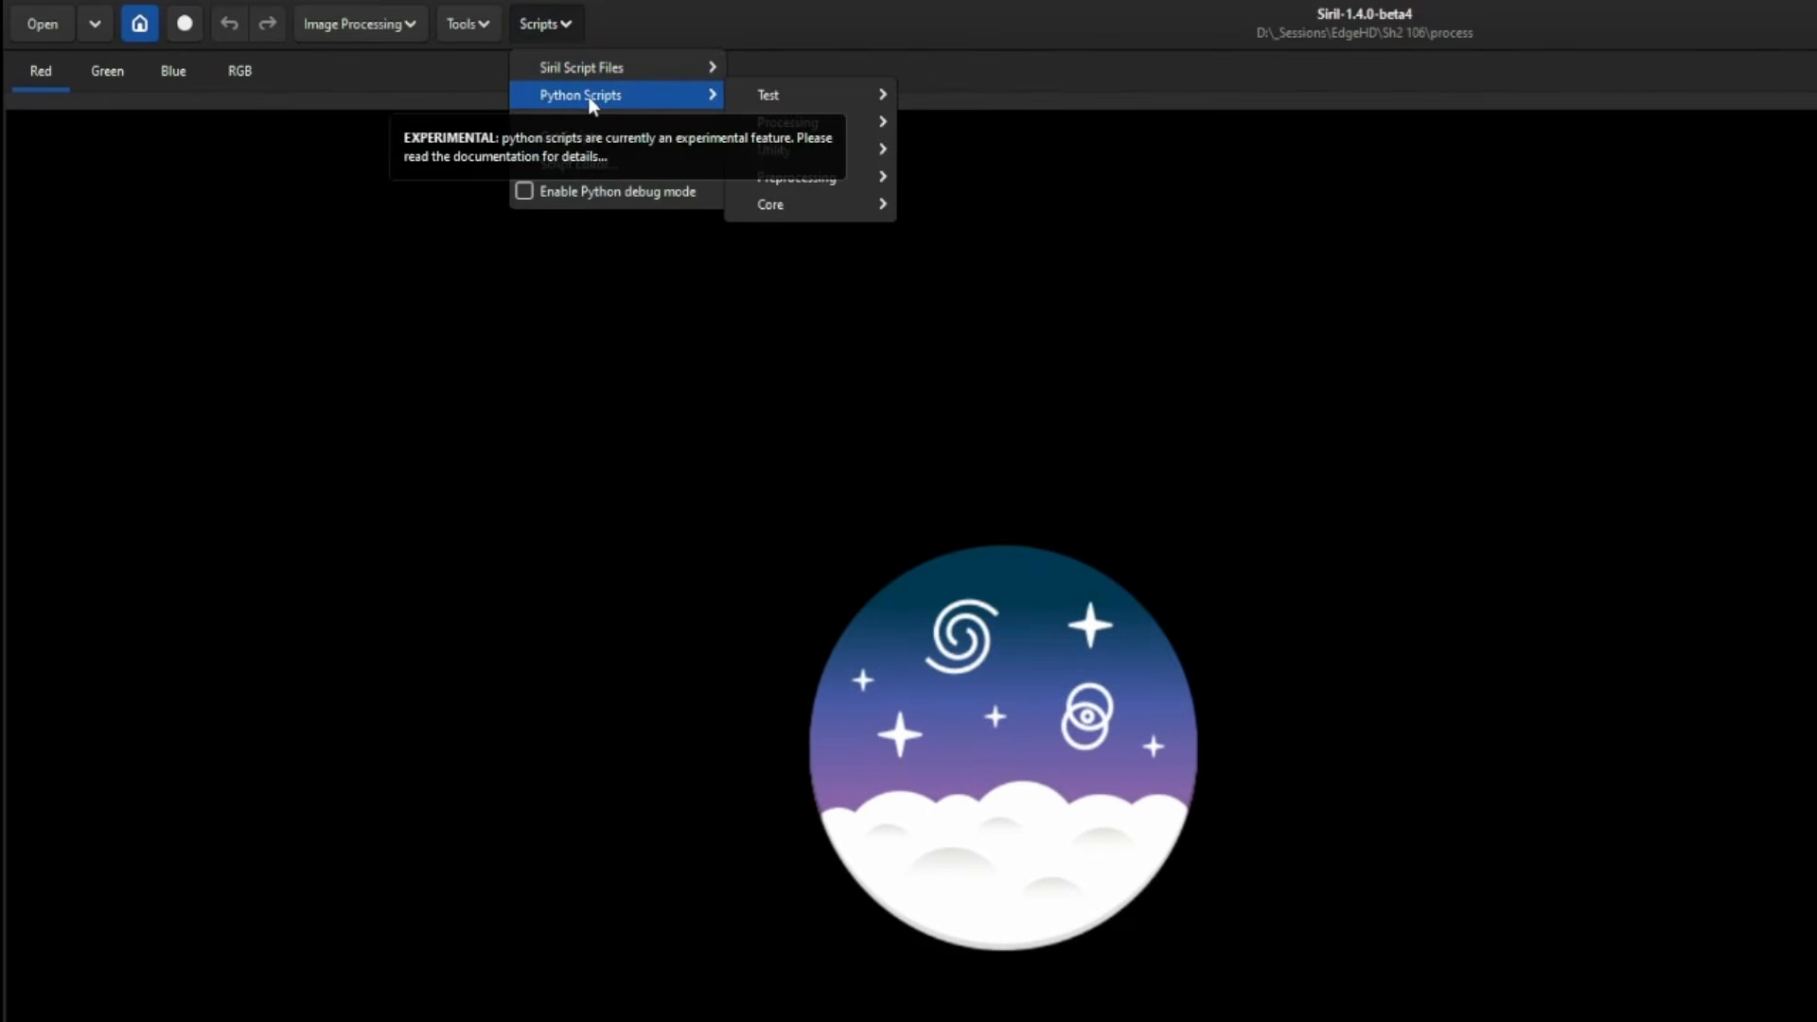
{"action": "mouse_move", "coordinate": [756, 151]}
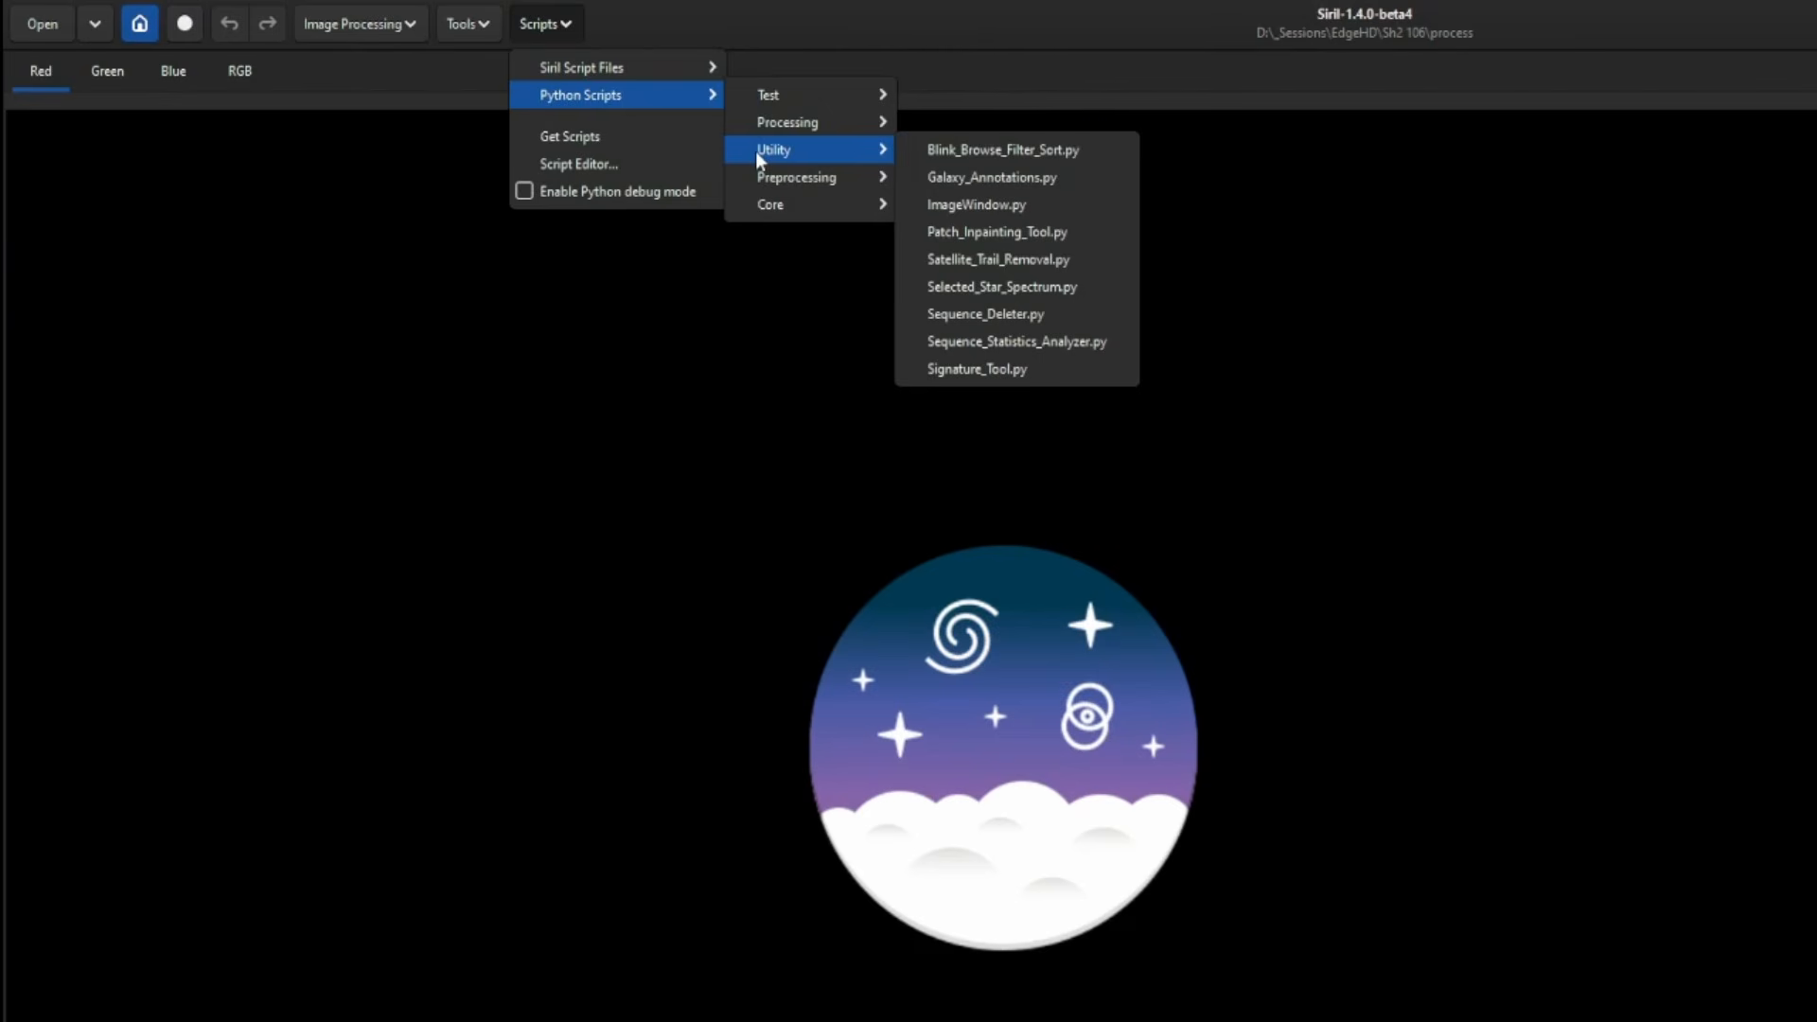
{"action": "left_click", "coordinate": [982, 150]}
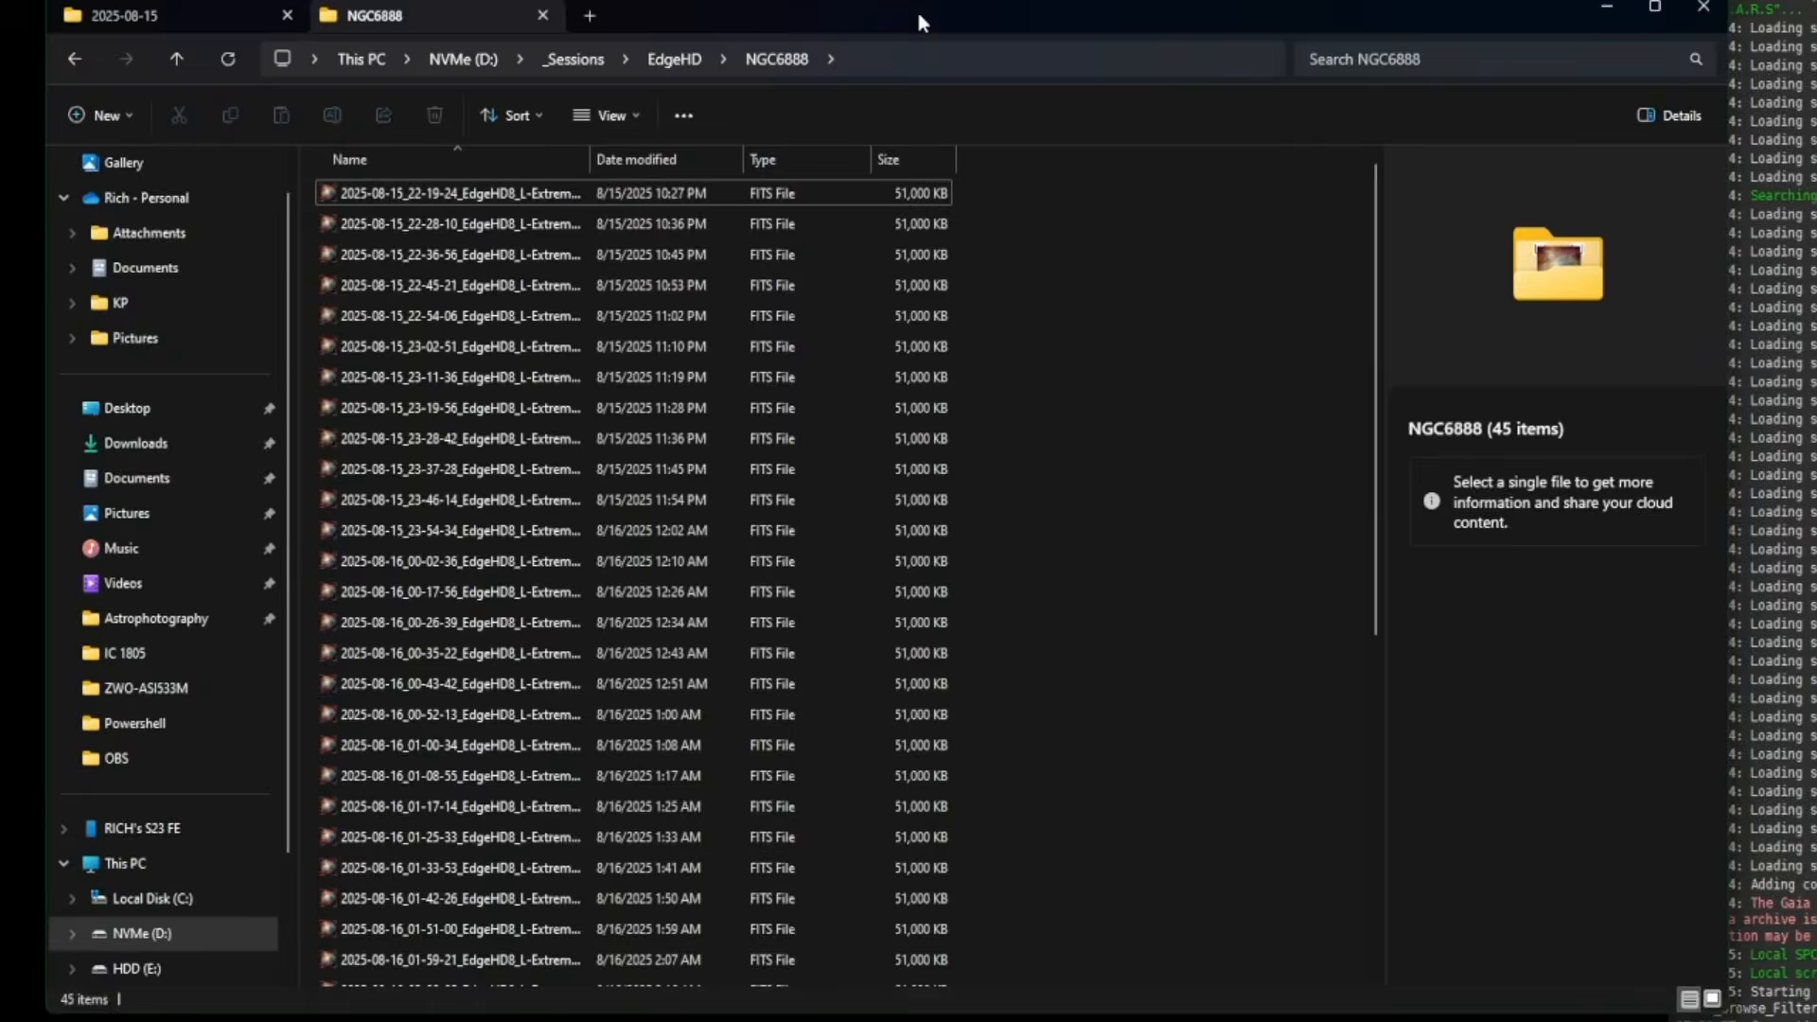
- Auto-fit the Name column in the NGC6888 folder and select the last raw frame, 0044
{"action": "left_click", "coordinate": [583, 224]}
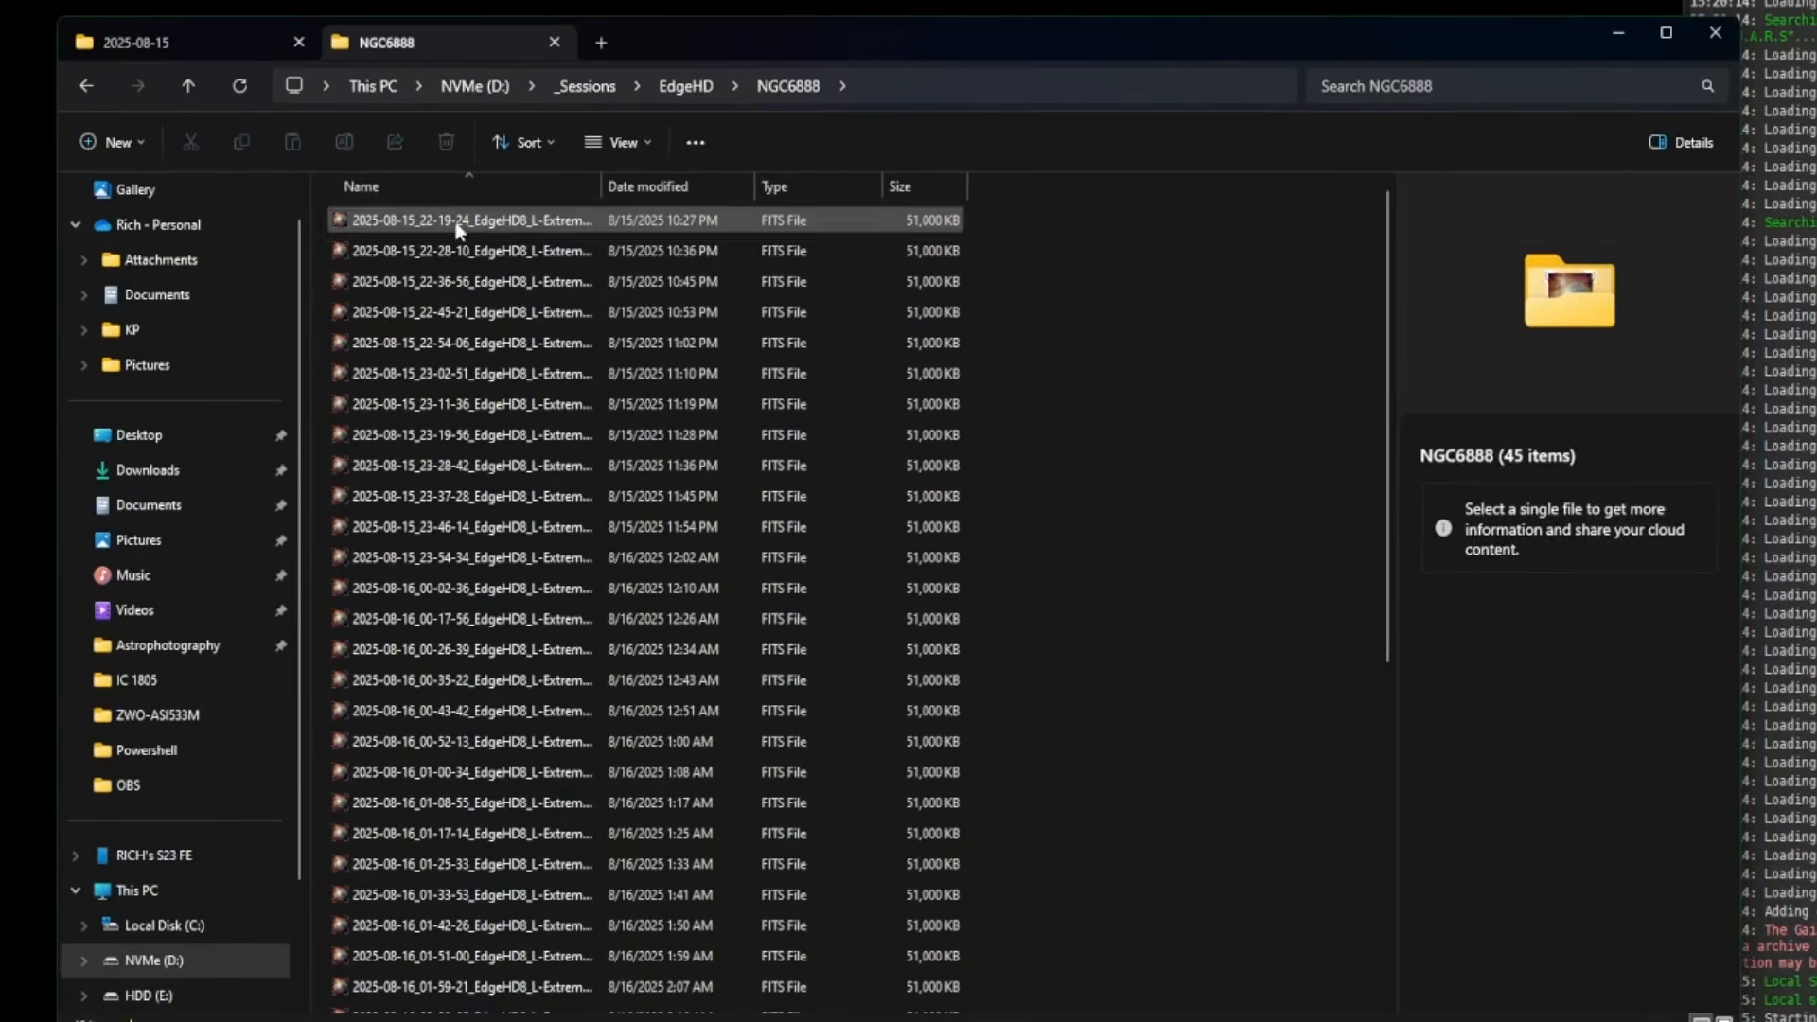
{"action": "double_click", "coordinate": [601, 186]}
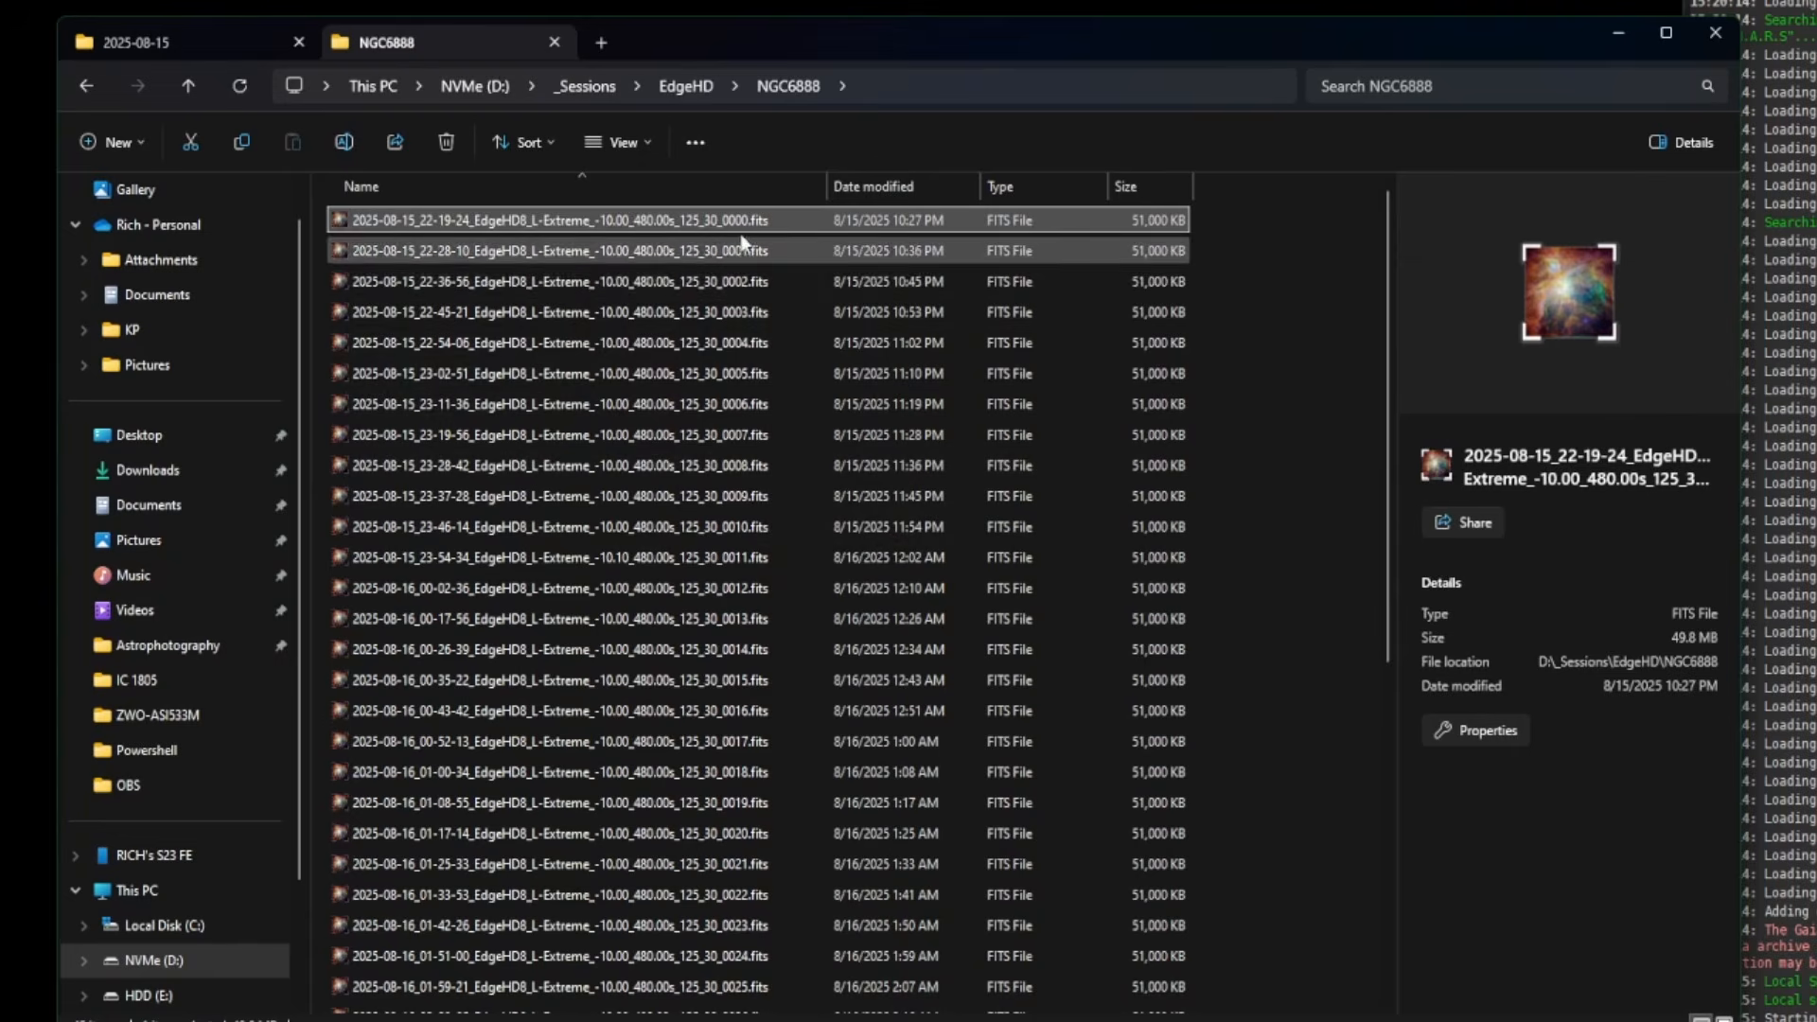
{"action": "scroll", "coordinate": [804, 359], "scroll_direction": "down", "scroll_amount": 6}
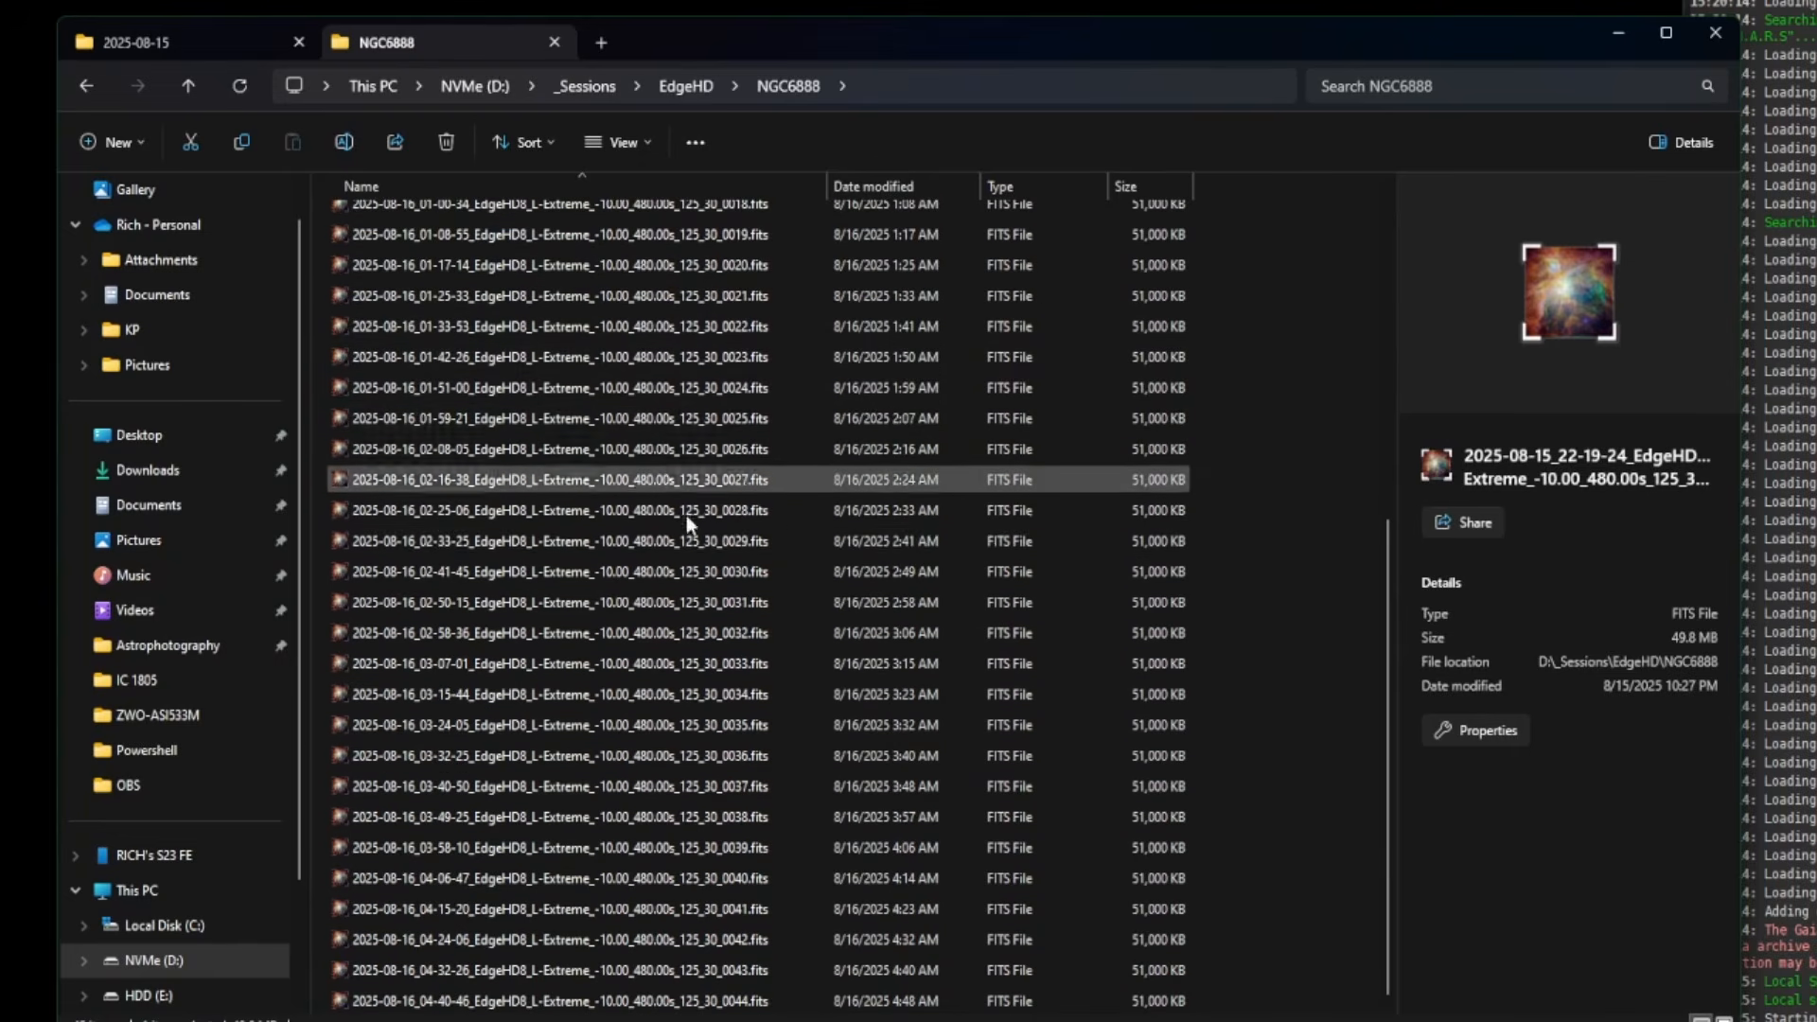
{"action": "left_click", "coordinate": [672, 1000]}
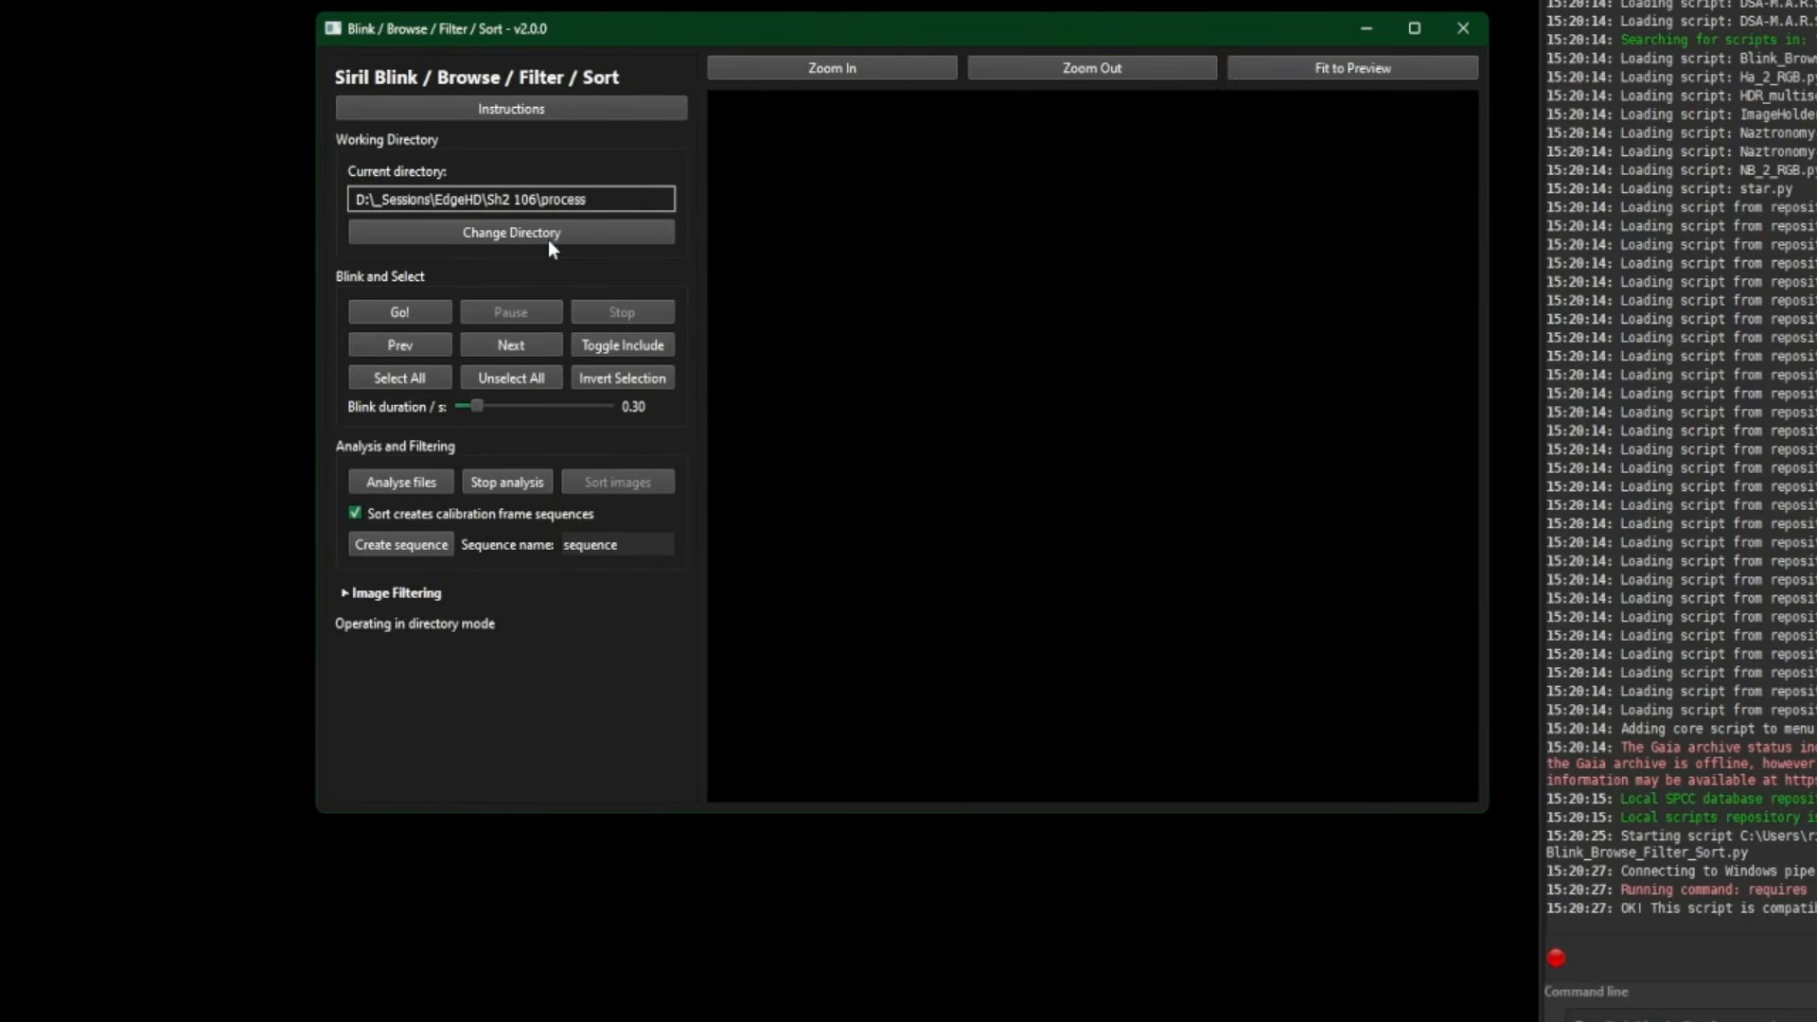
- Point the blink script at D:/_Sessions/EdgeHD/NGC6888 and start blinking its 45 frames
{"action": "left_click", "coordinate": [548, 240]}
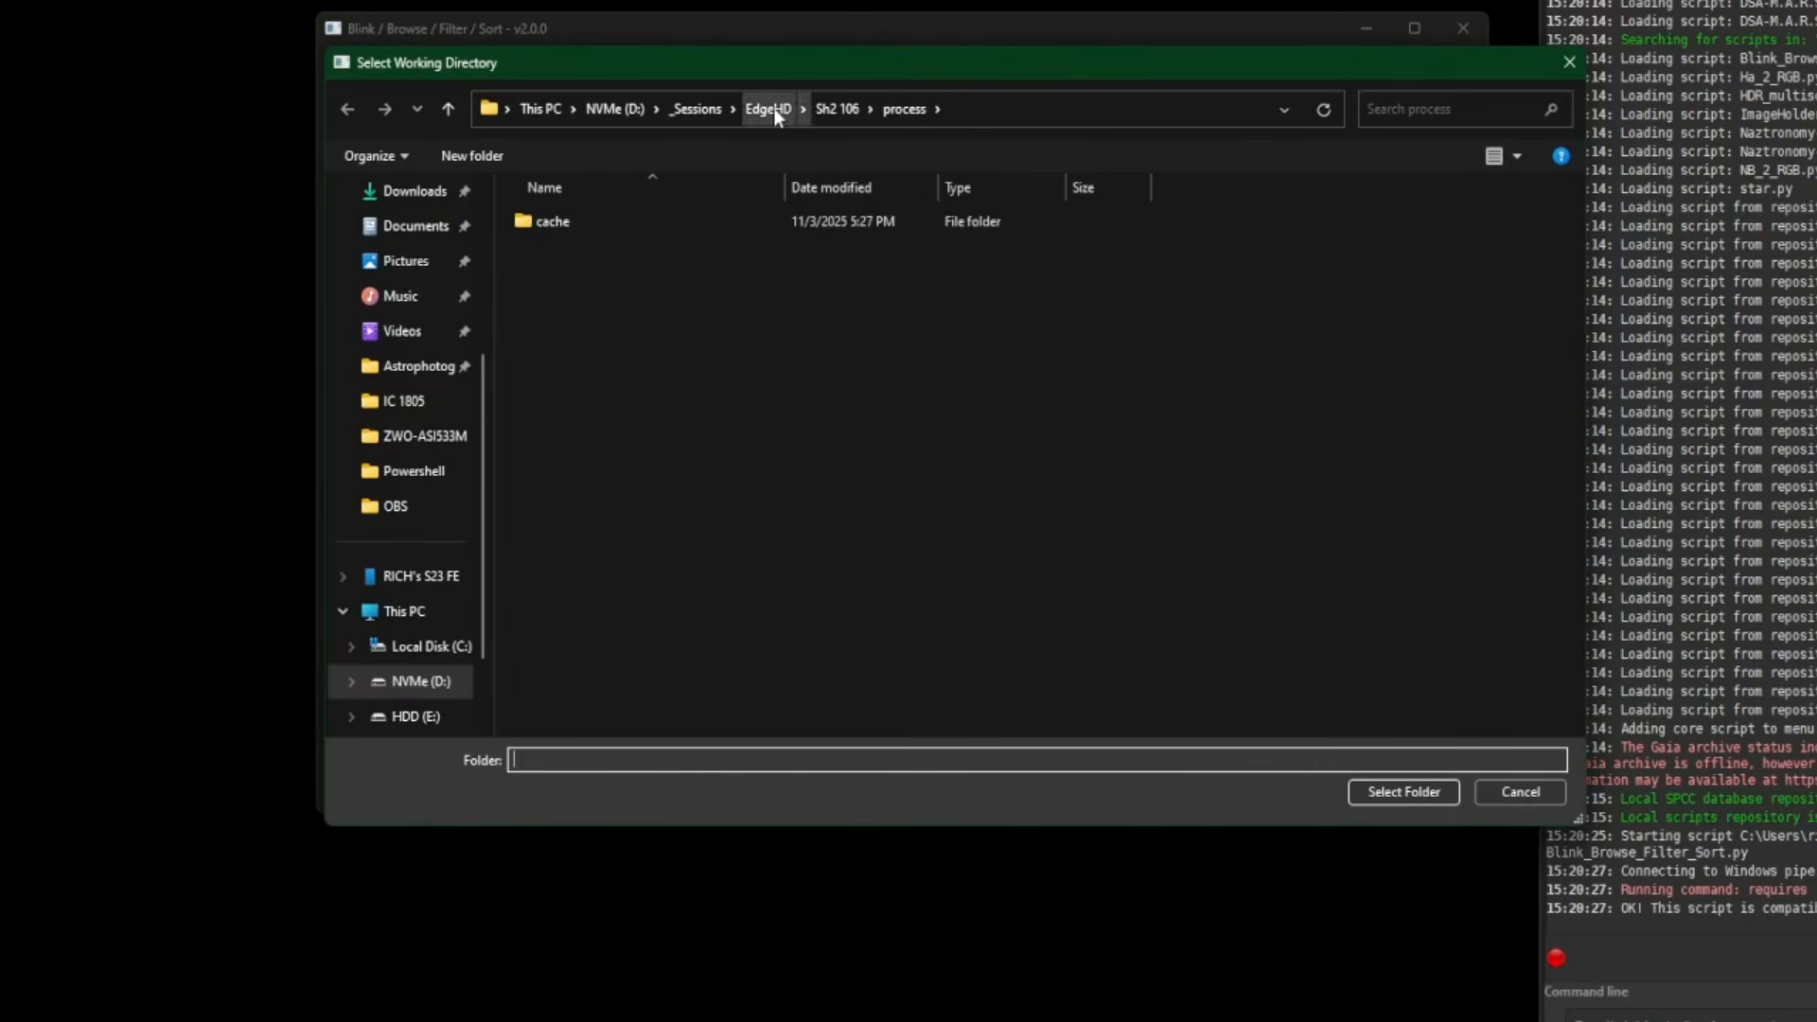
{"action": "left_click", "coordinate": [771, 108]}
{"action": "double_click", "coordinate": [588, 223]}
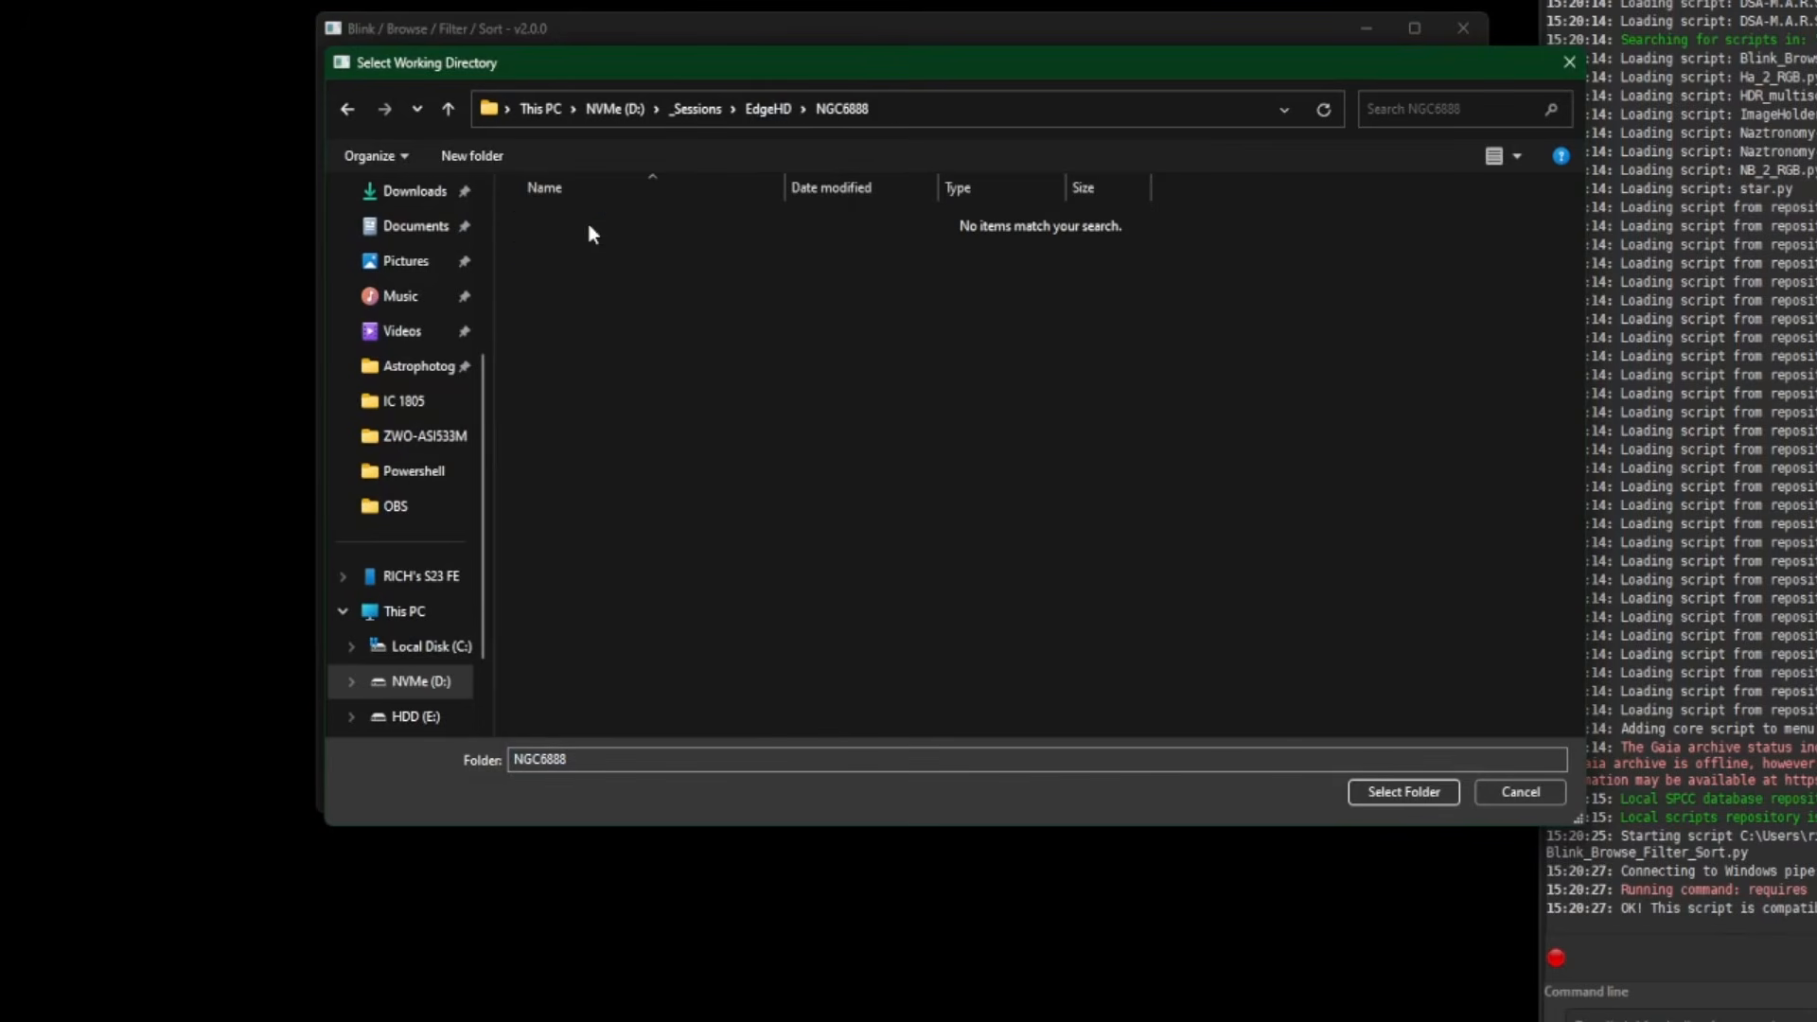
{"action": "left_click", "coordinate": [1405, 792]}
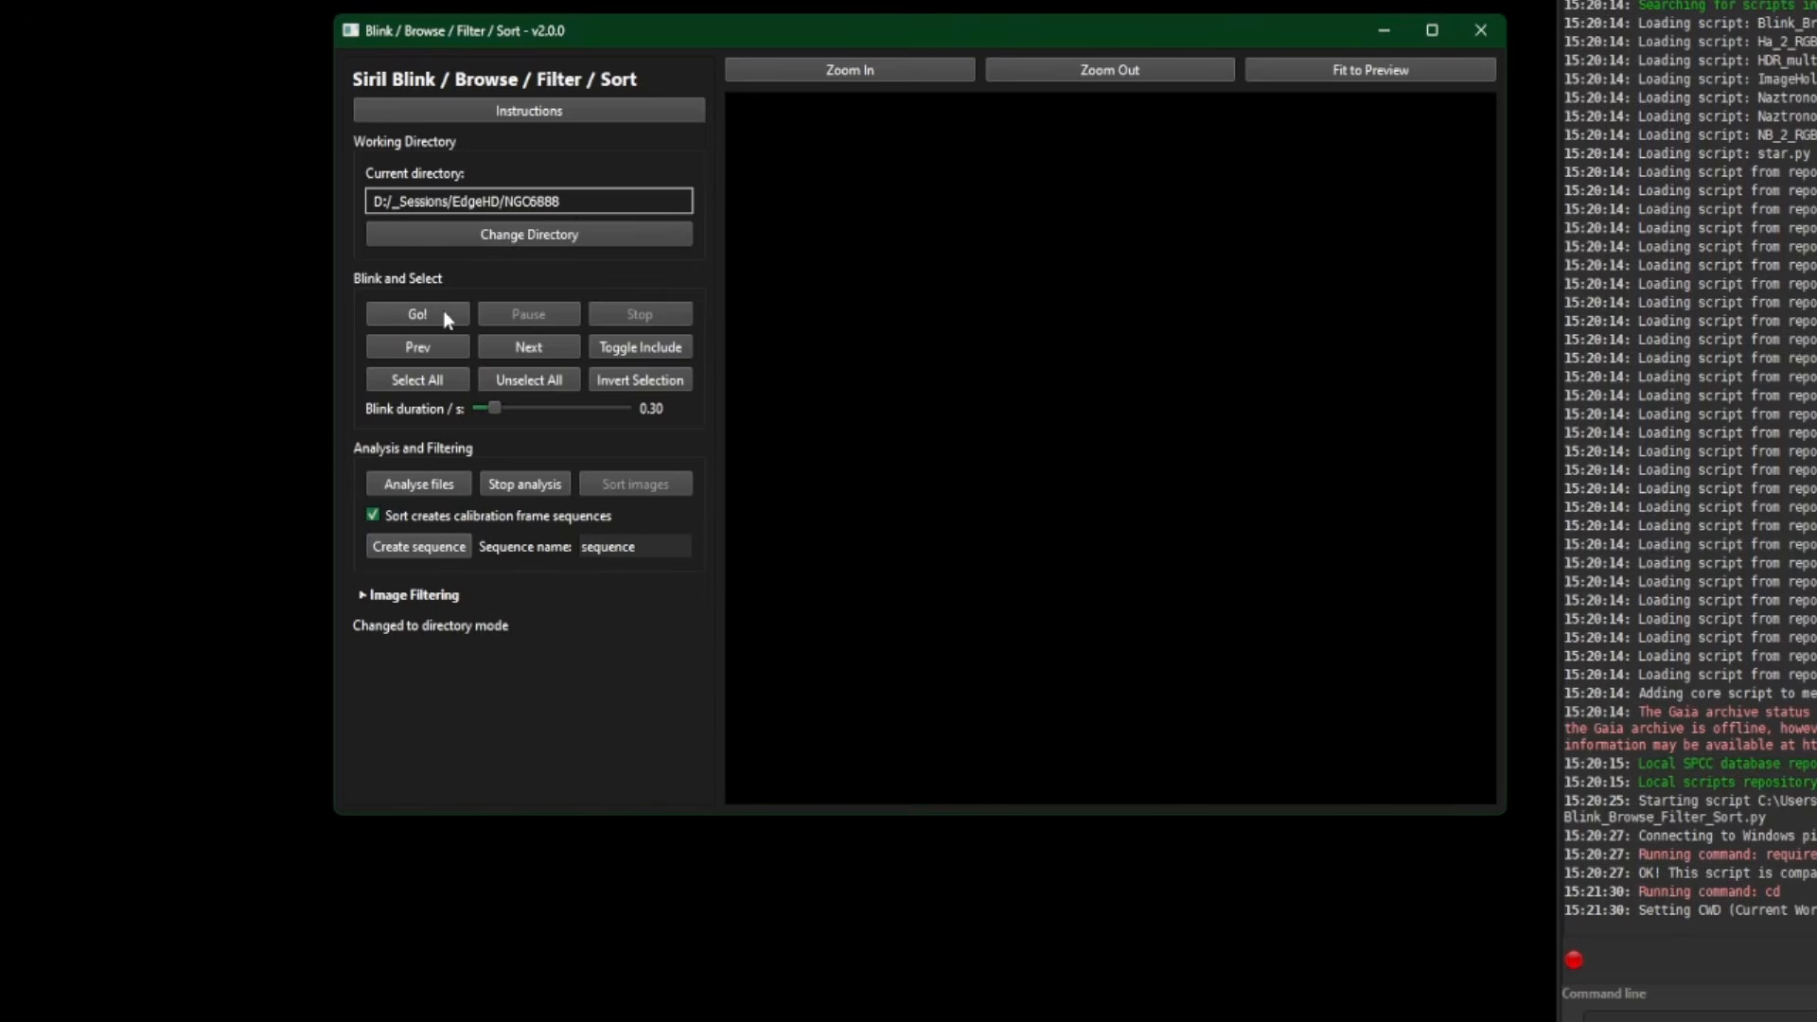
{"action": "left_click", "coordinate": [444, 313]}
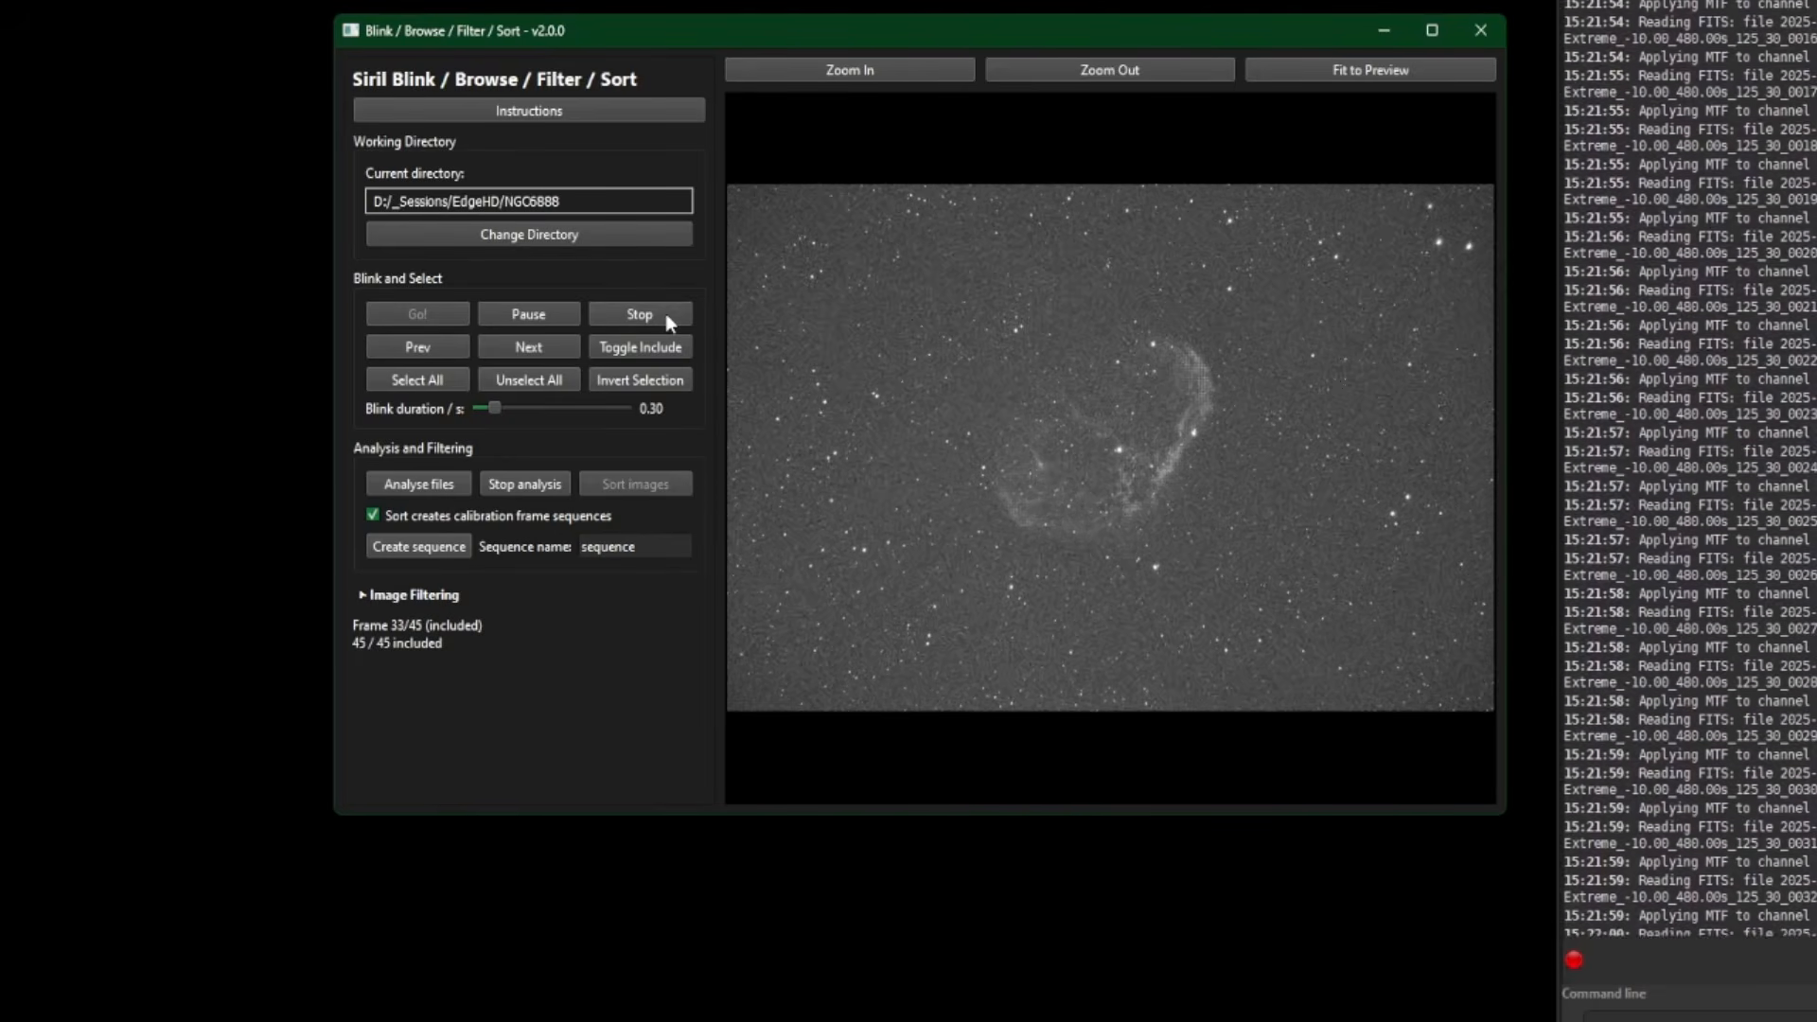
- Stop the NGC6888 blink and step to frame 1 of 45
{"action": "left_click", "coordinate": [666, 314]}
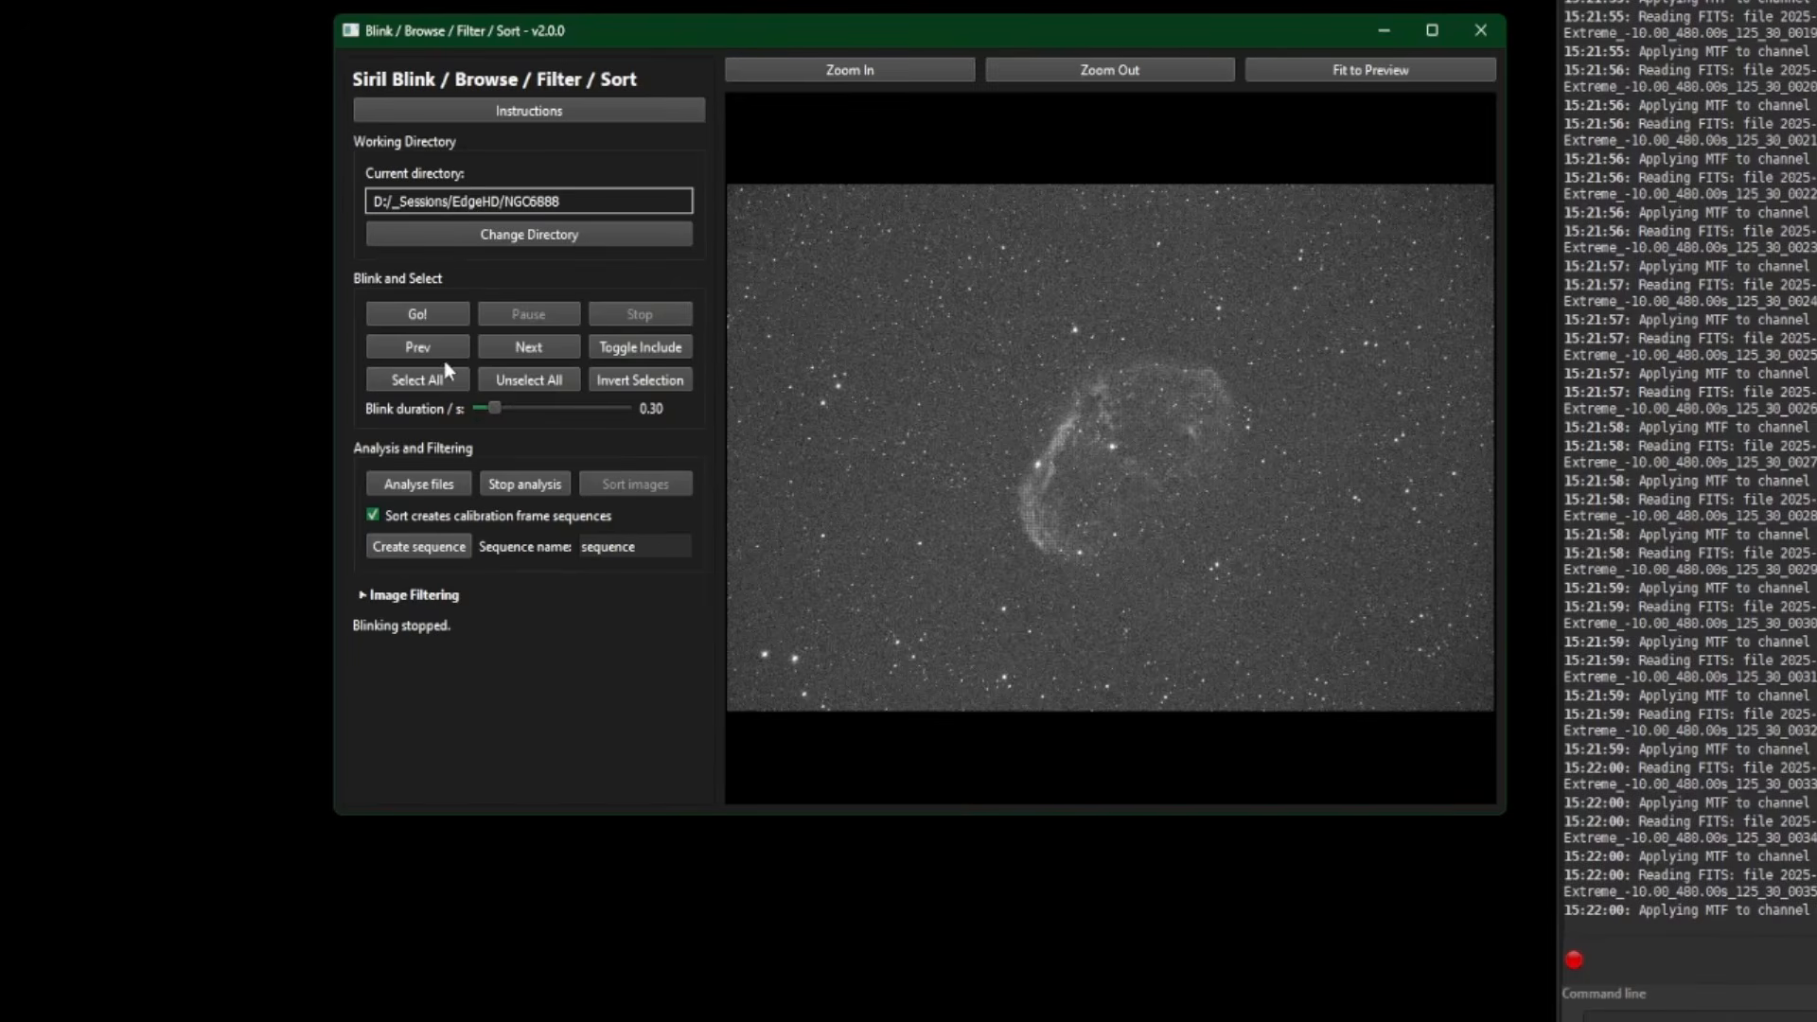
{"action": "left_click", "coordinate": [420, 347]}
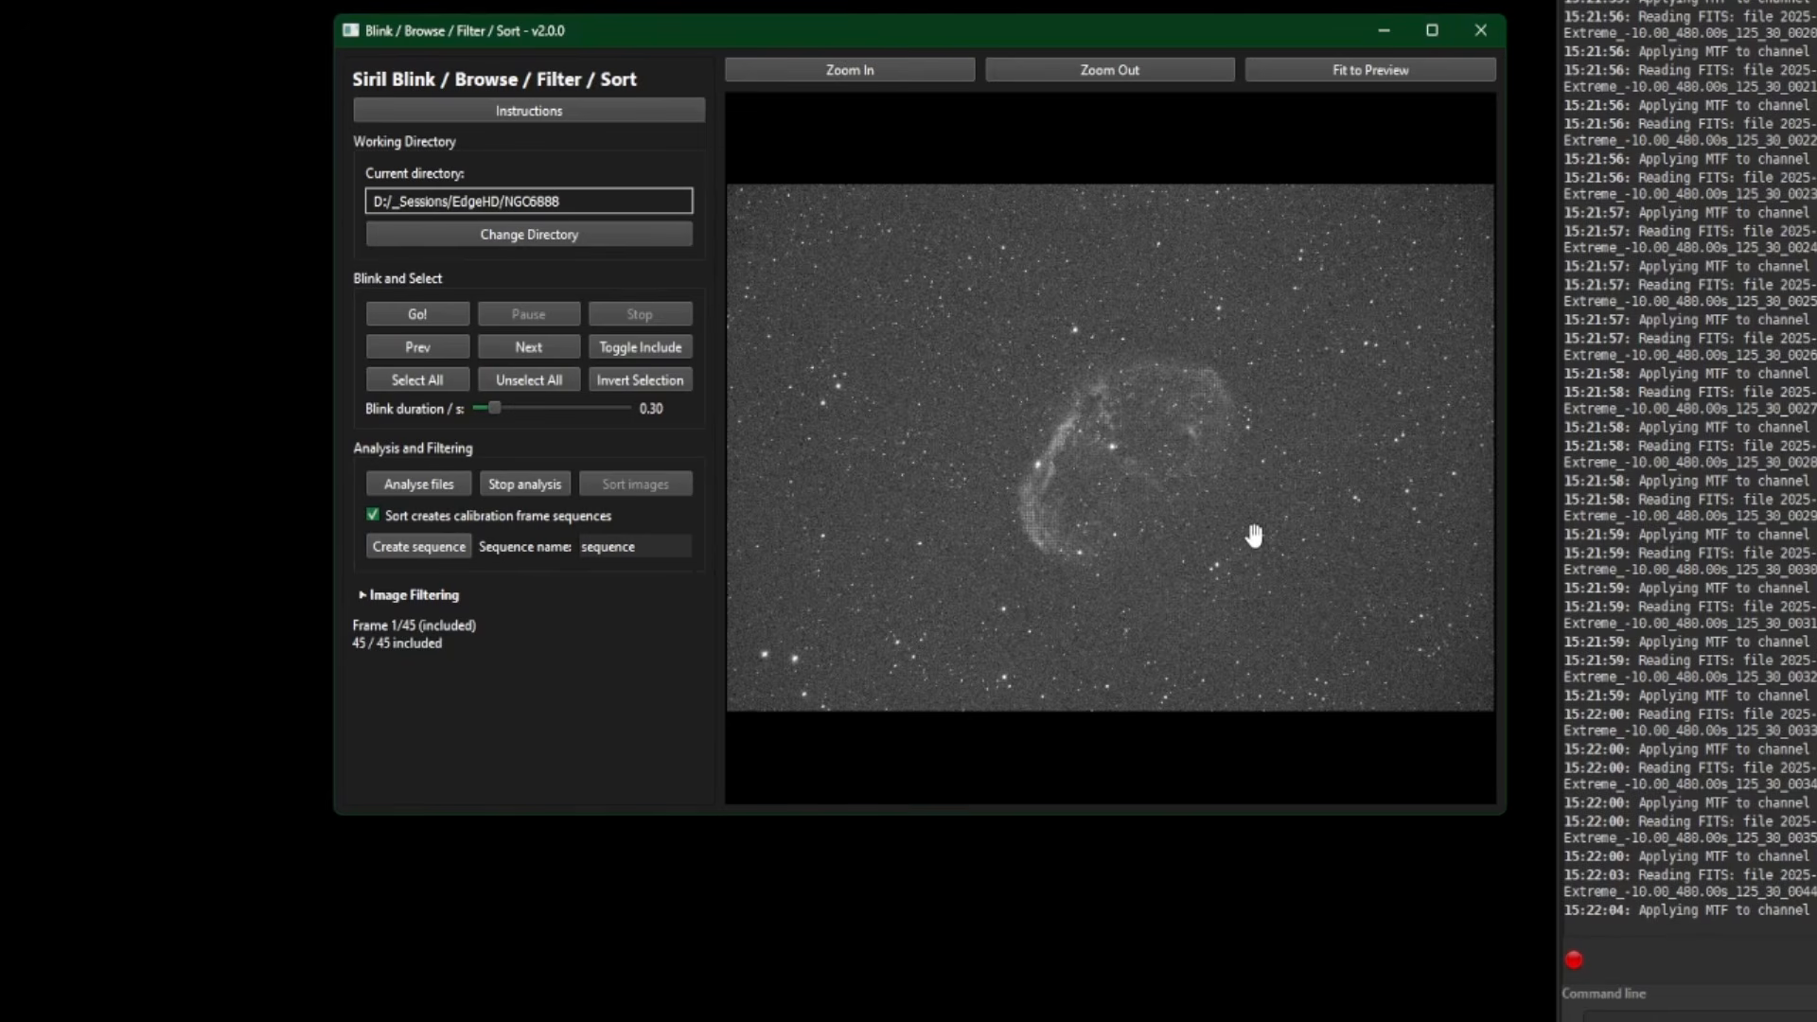
- Exclude frames 1, 2 and 3 in the blink script, leaving 42 of 45 included
{"action": "left_click", "coordinate": [661, 348]}
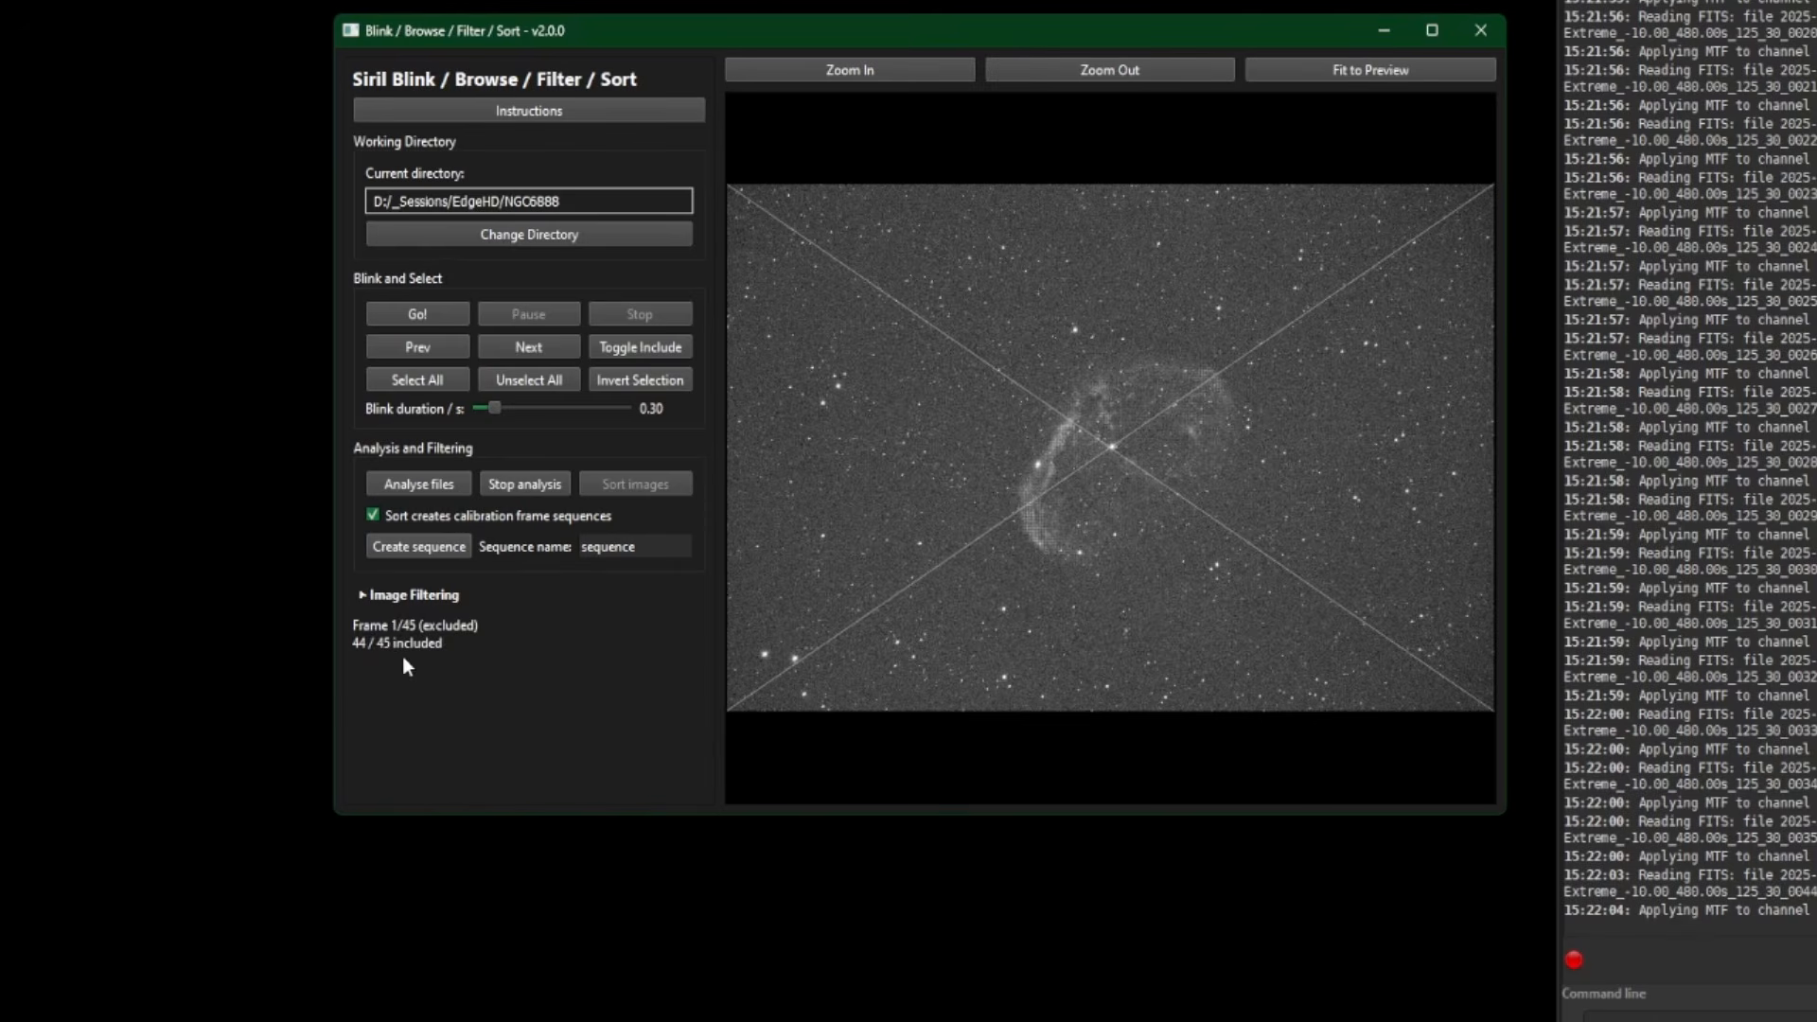
{"action": "left_click", "coordinate": [527, 347]}
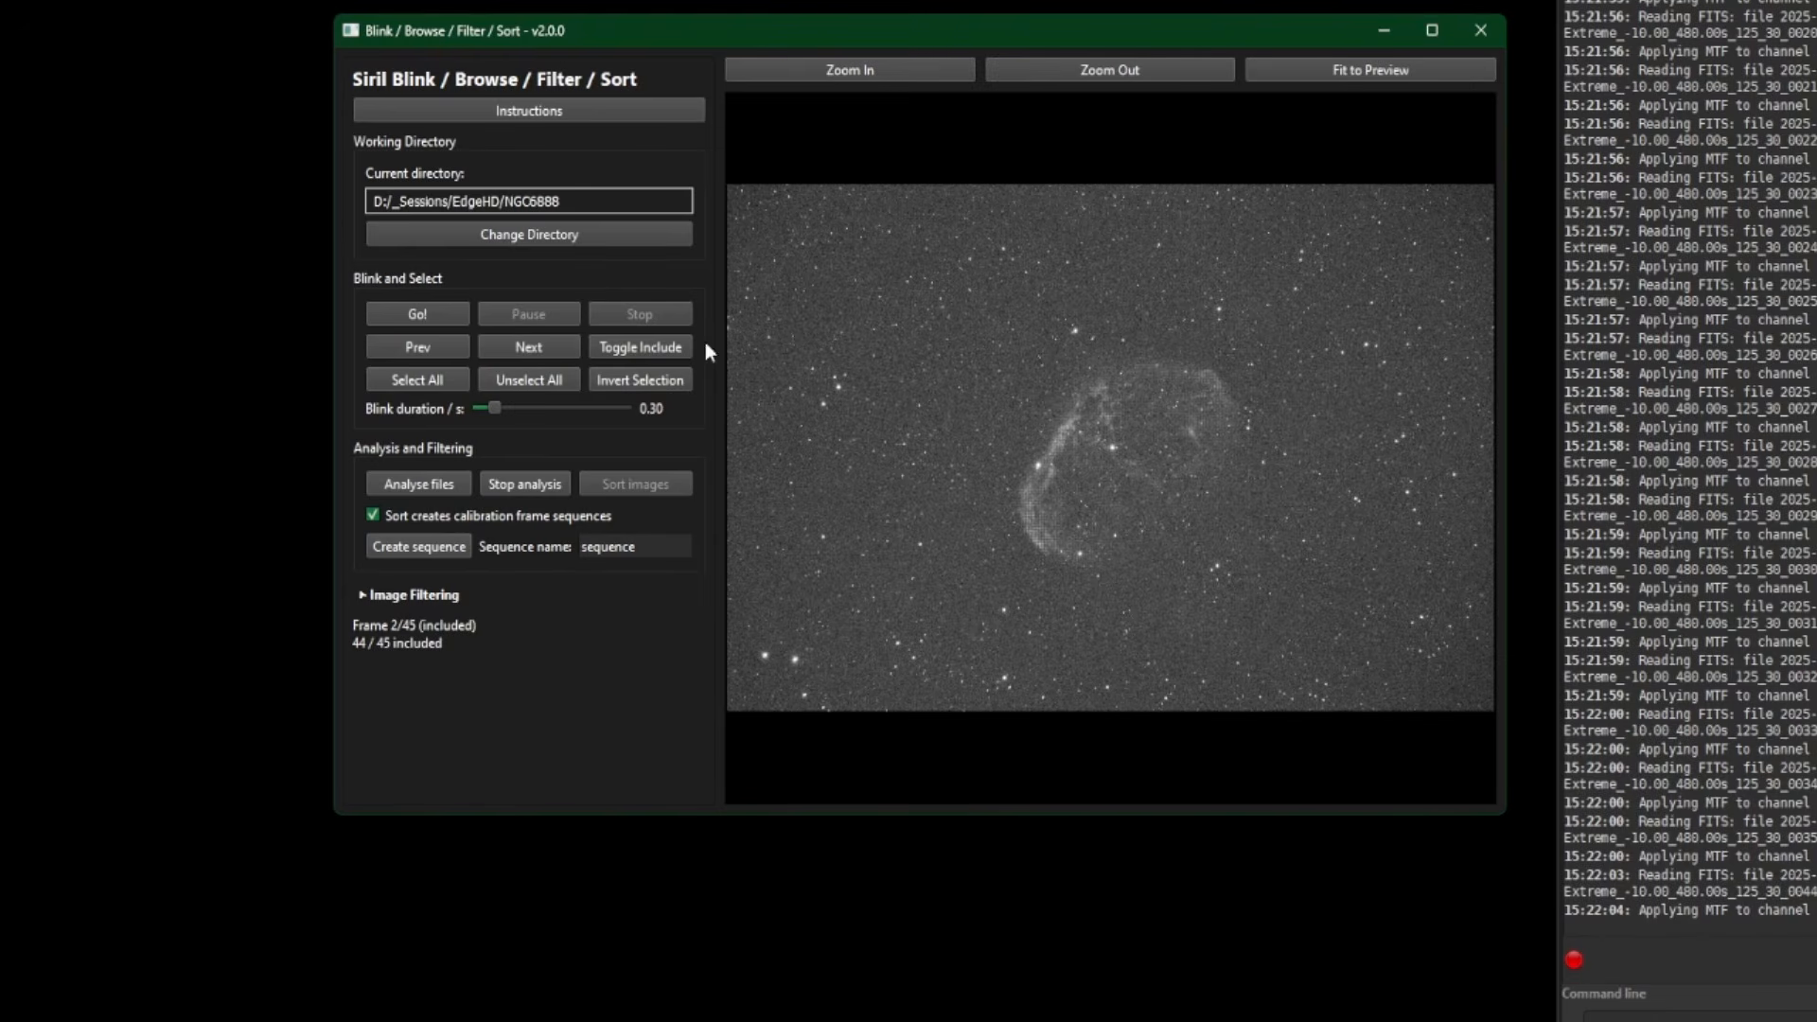
{"action": "left_click", "coordinate": [634, 348]}
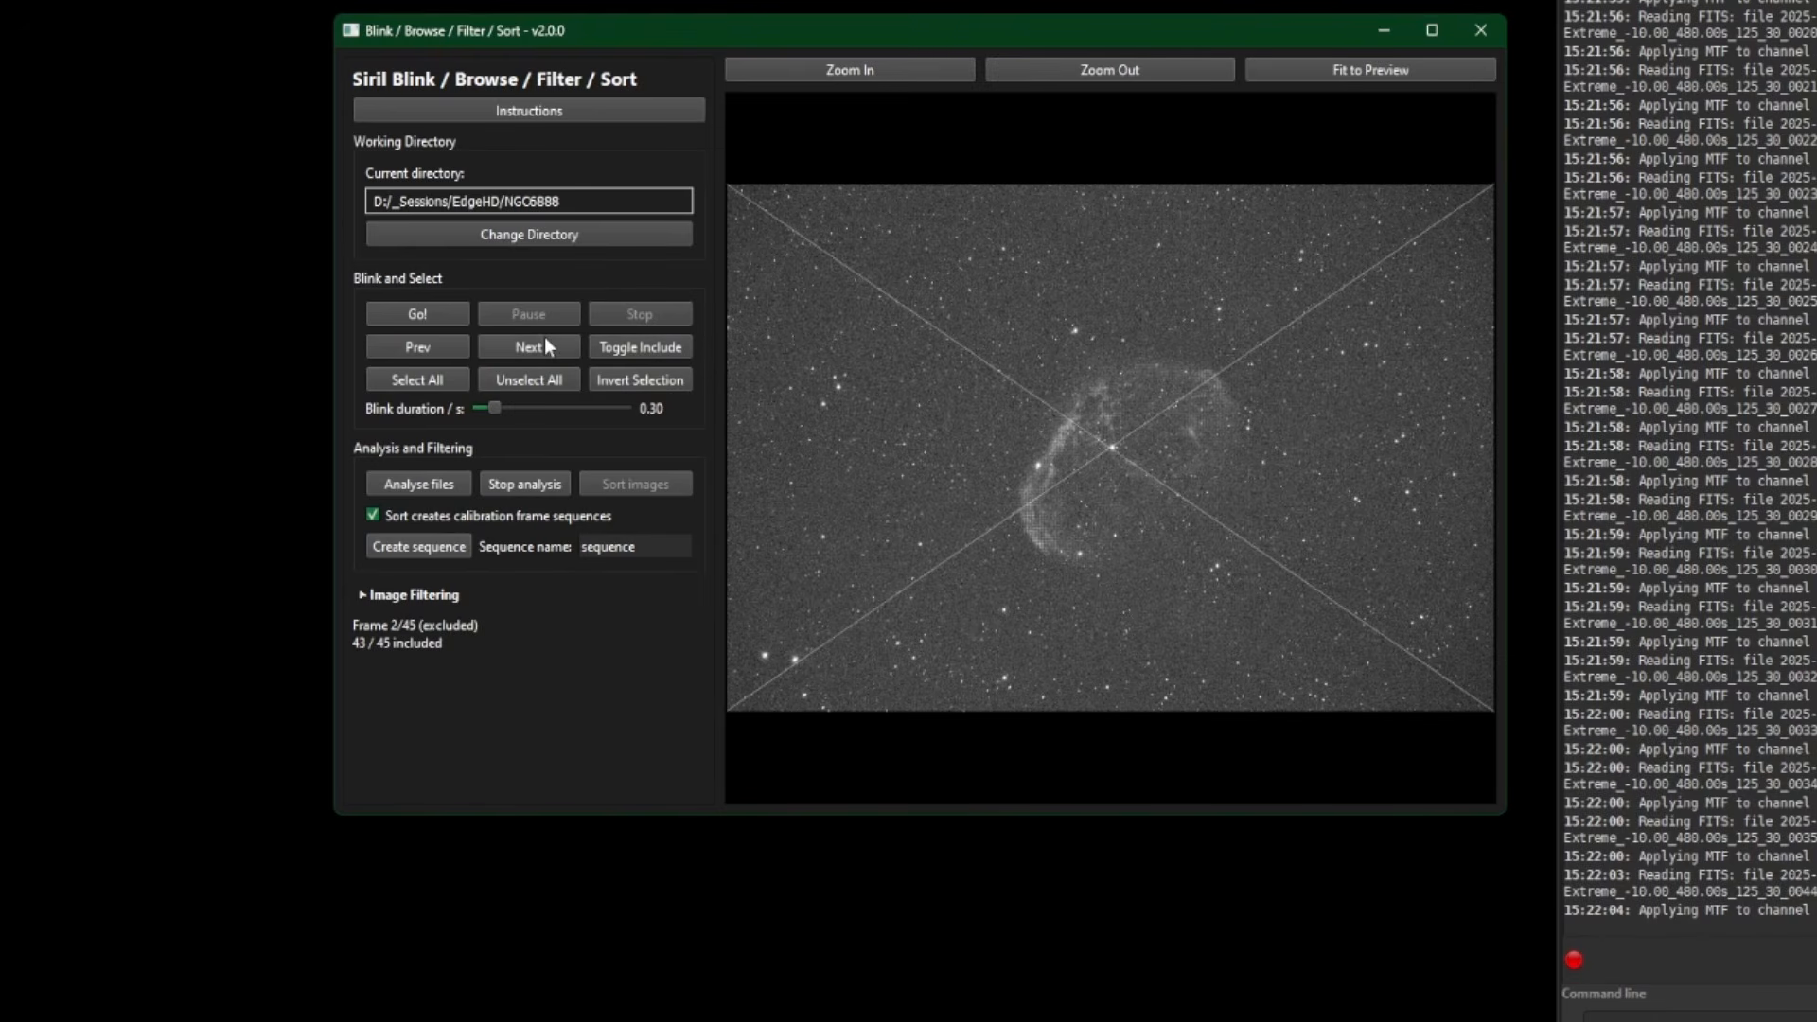
{"action": "left_click", "coordinate": [546, 347]}
{"action": "left_click", "coordinate": [630, 346]}
- Build the 'sequence' from the 42 included frames and dismiss the success message
{"action": "left_click", "coordinate": [396, 547]}
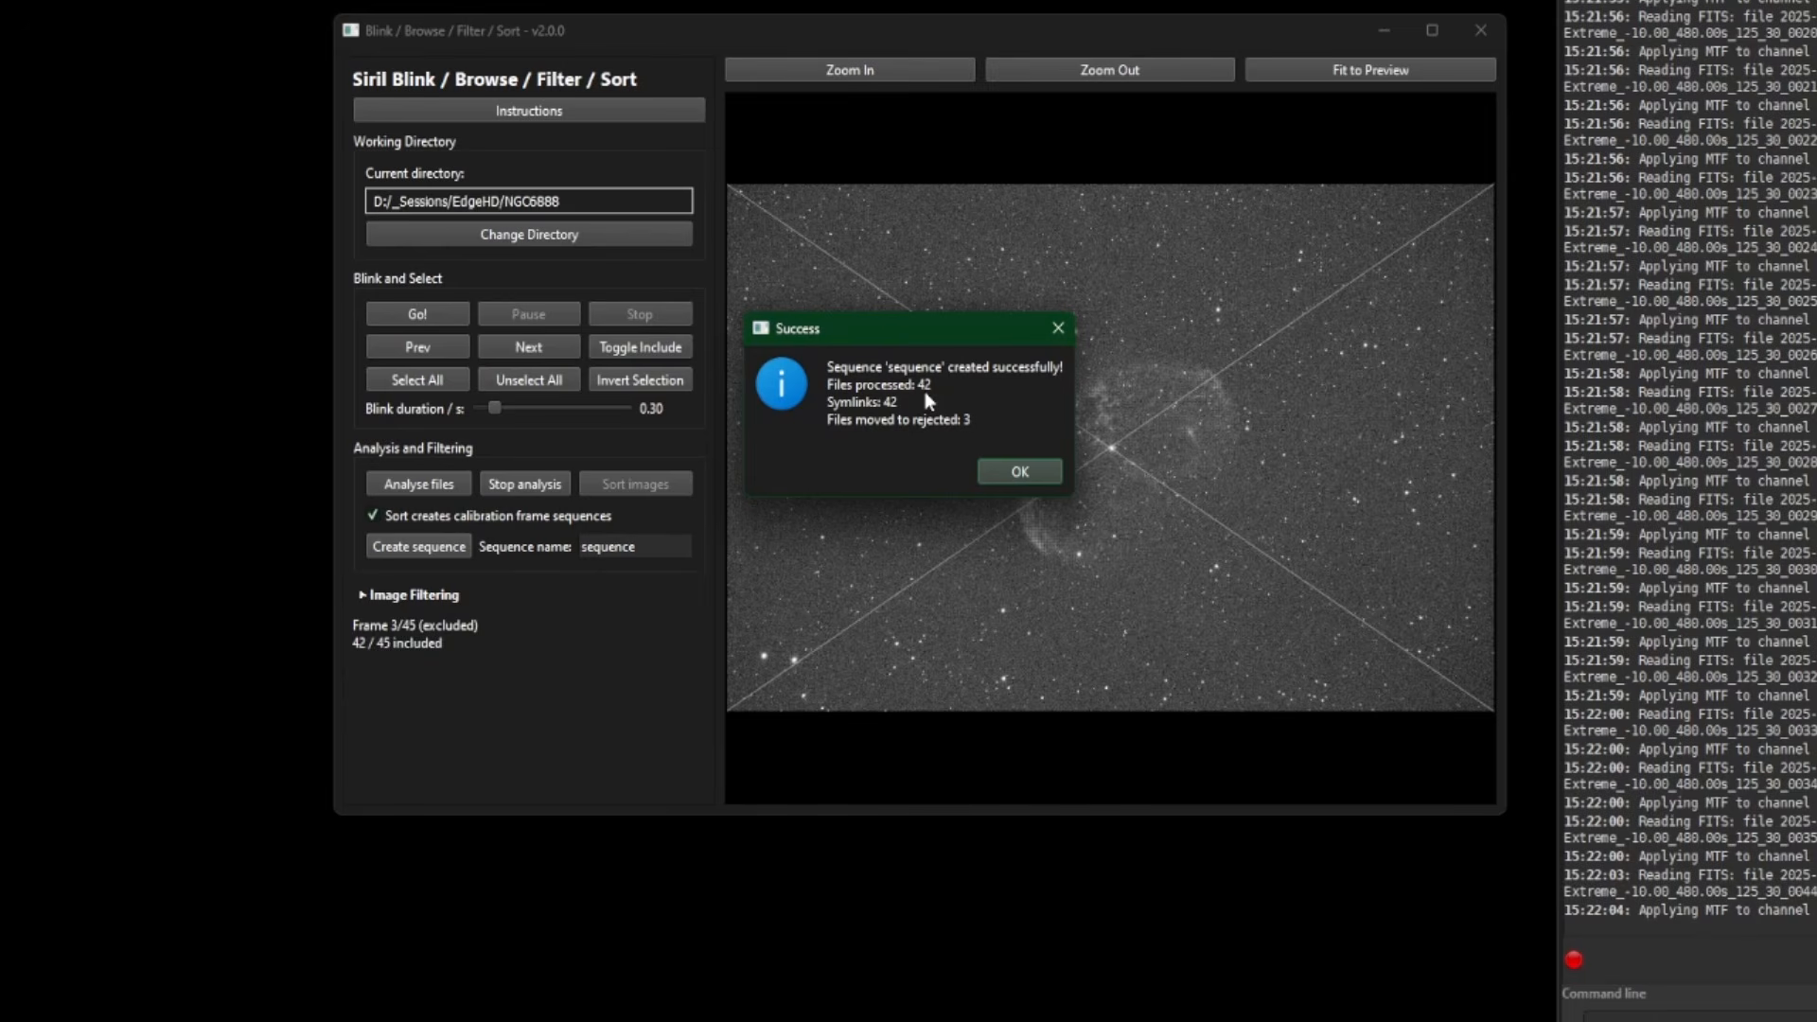
{"action": "left_click", "coordinate": [1015, 470]}
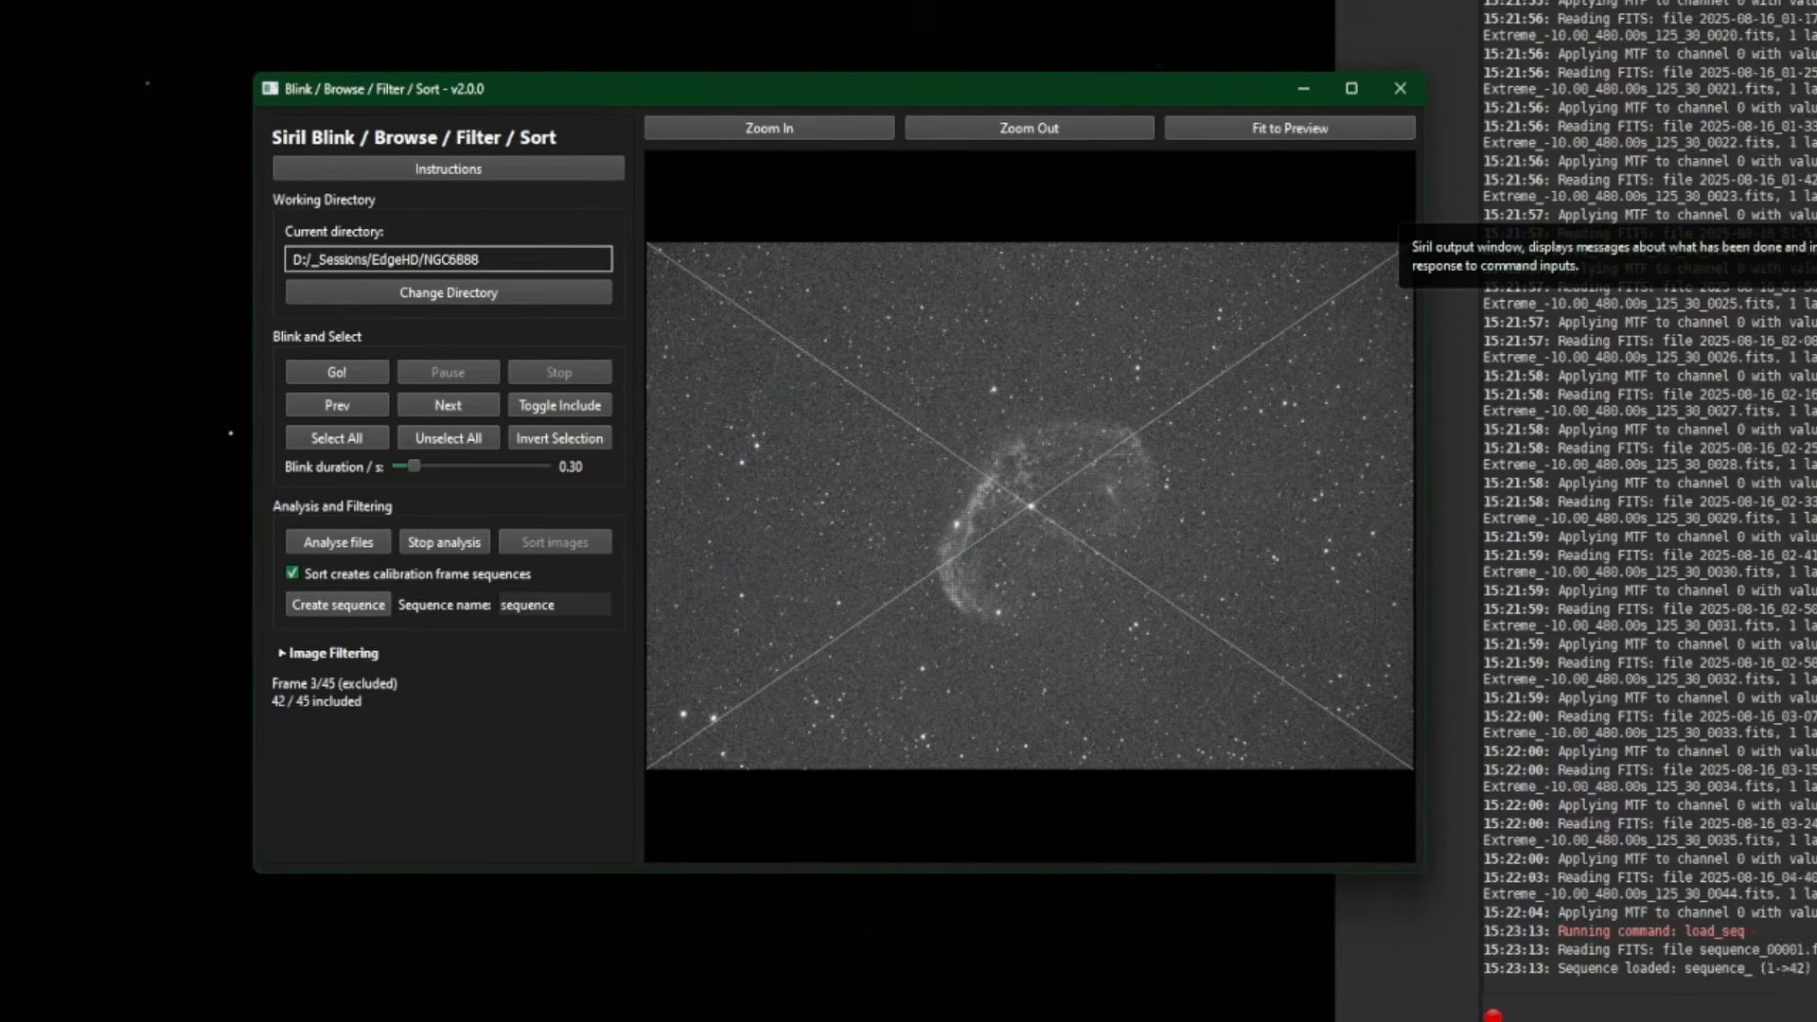
- Search sequences in the main window's Sequence tab to list sequence_.seq
{"action": "left_click", "coordinate": [1229, 184]}
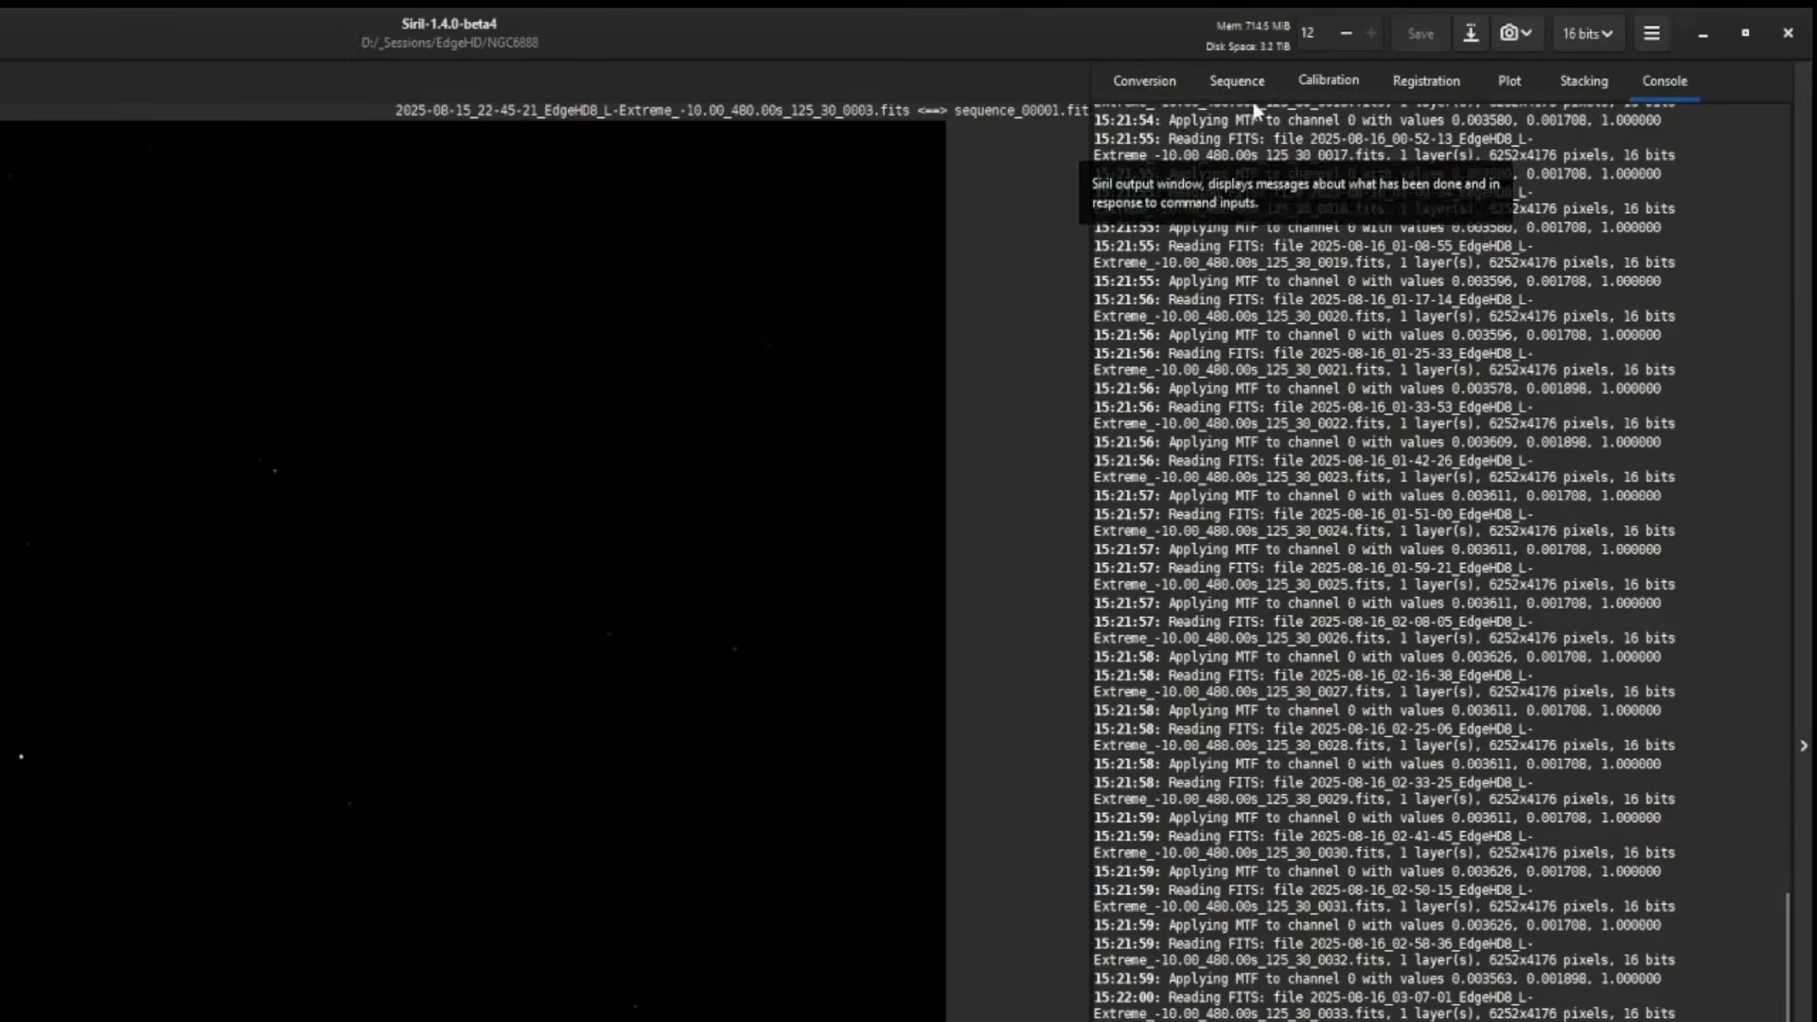
{"action": "left_click", "coordinate": [1236, 84]}
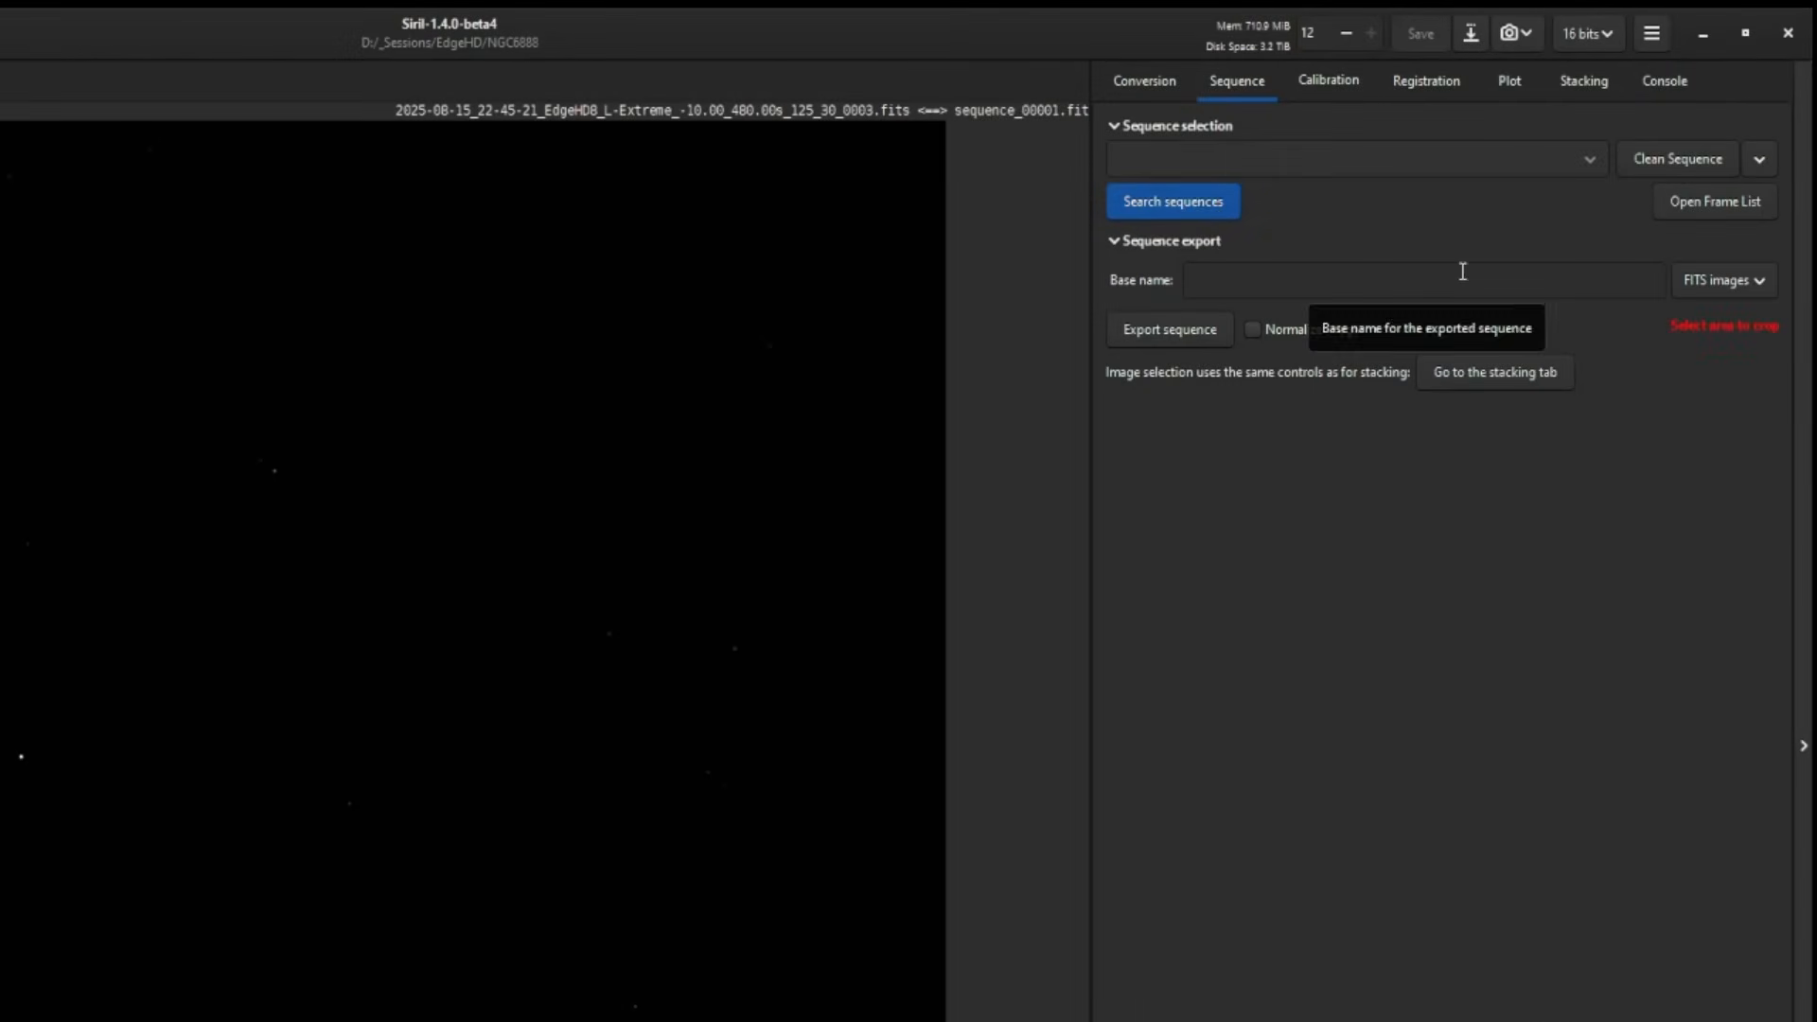
{"action": "left_click", "coordinate": [1199, 206]}
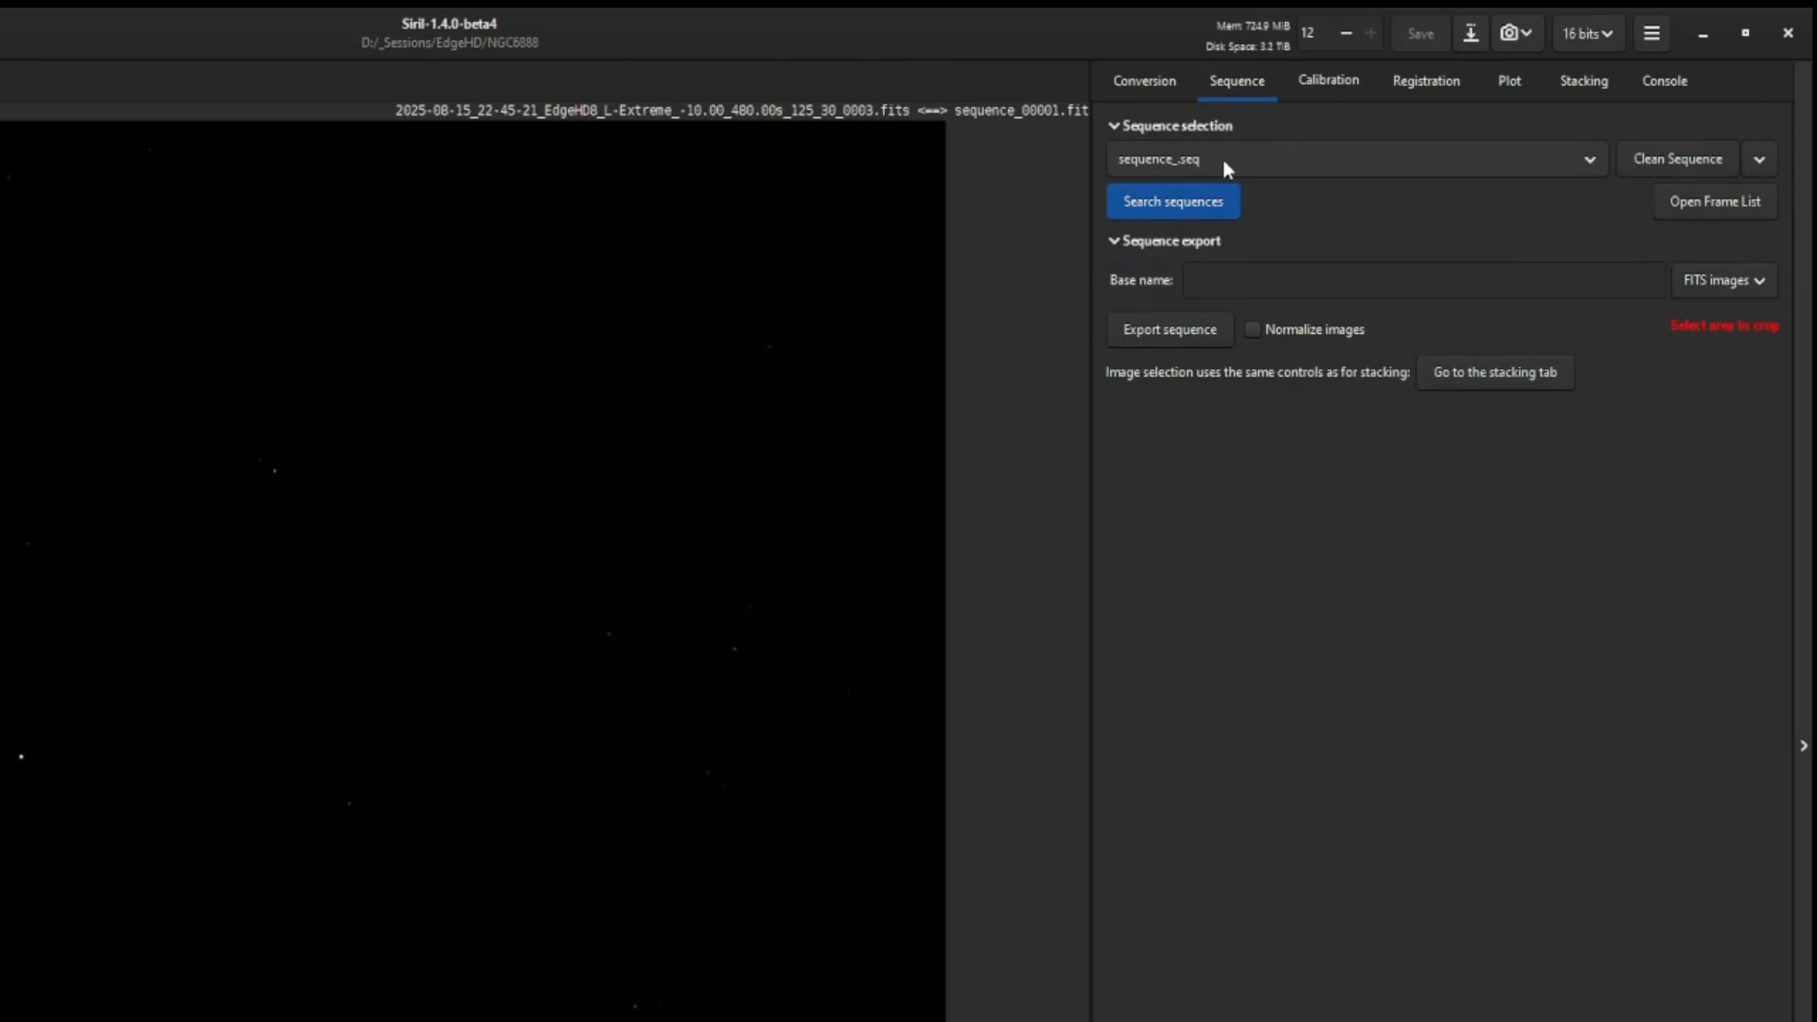
- Browse the Calibration, Registration, Plot and Stacking tabs
{"action": "left_click", "coordinate": [1338, 82]}
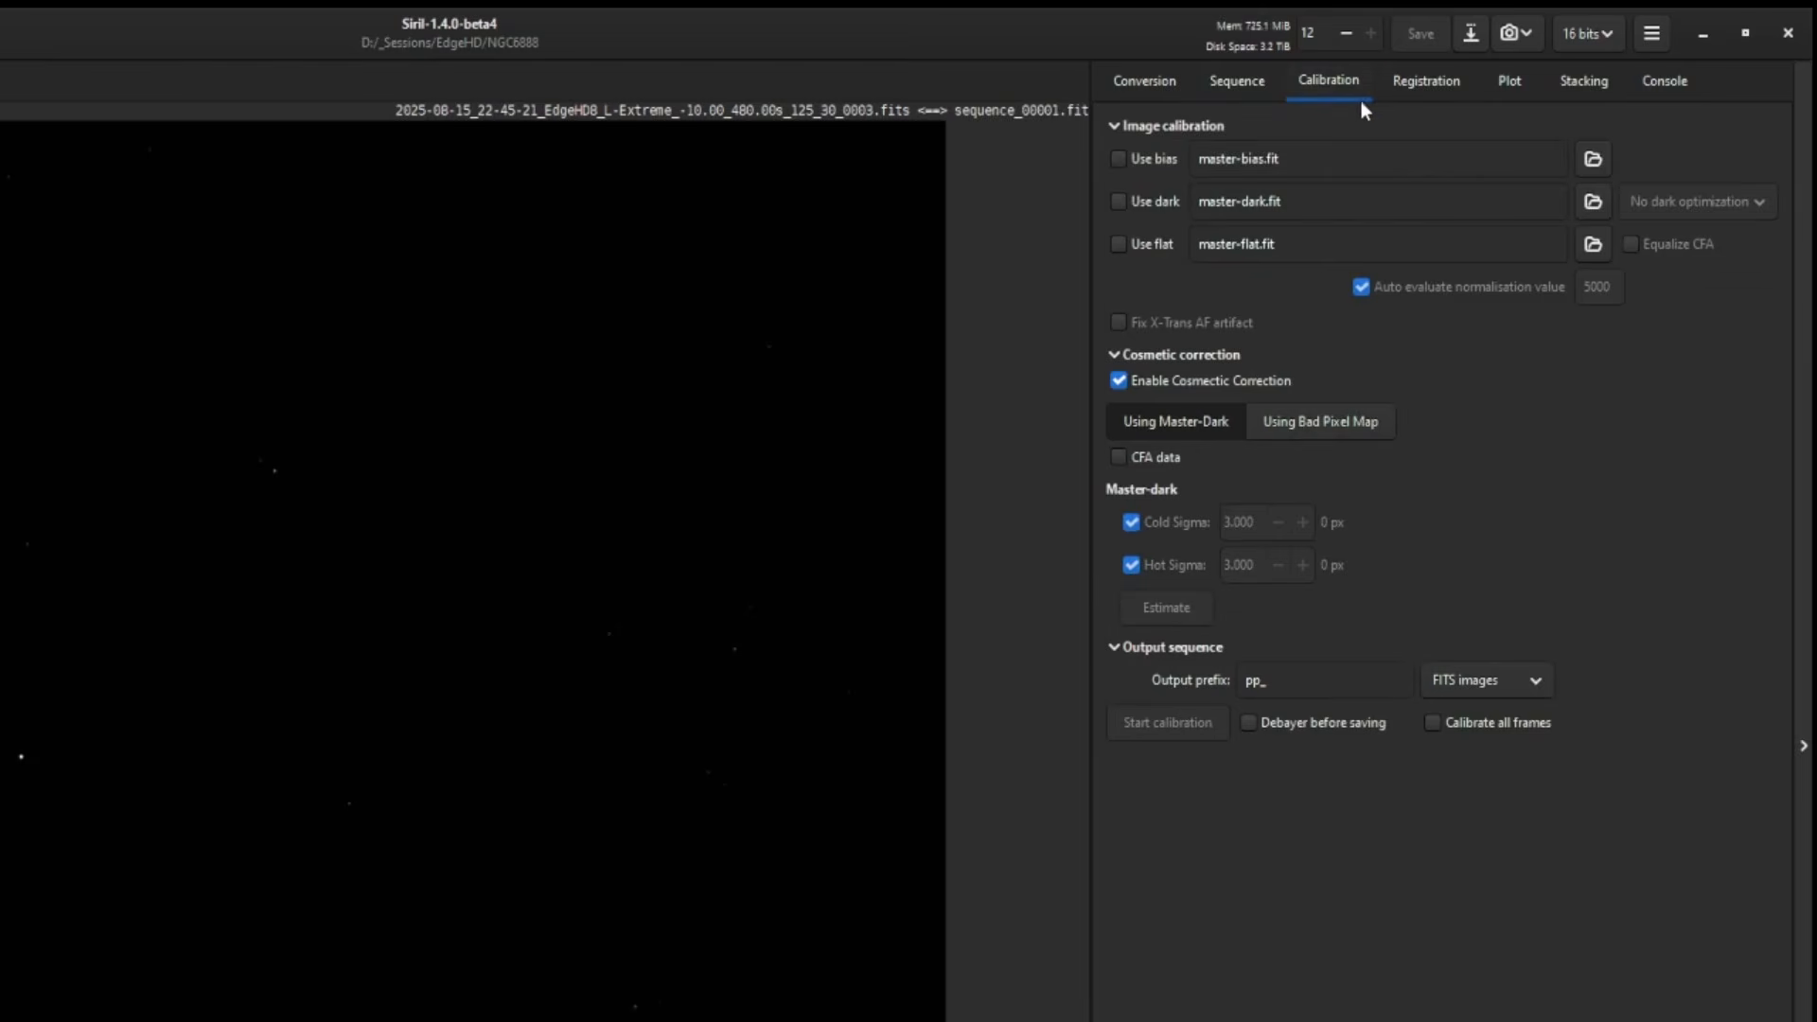
{"action": "left_click", "coordinate": [1422, 83]}
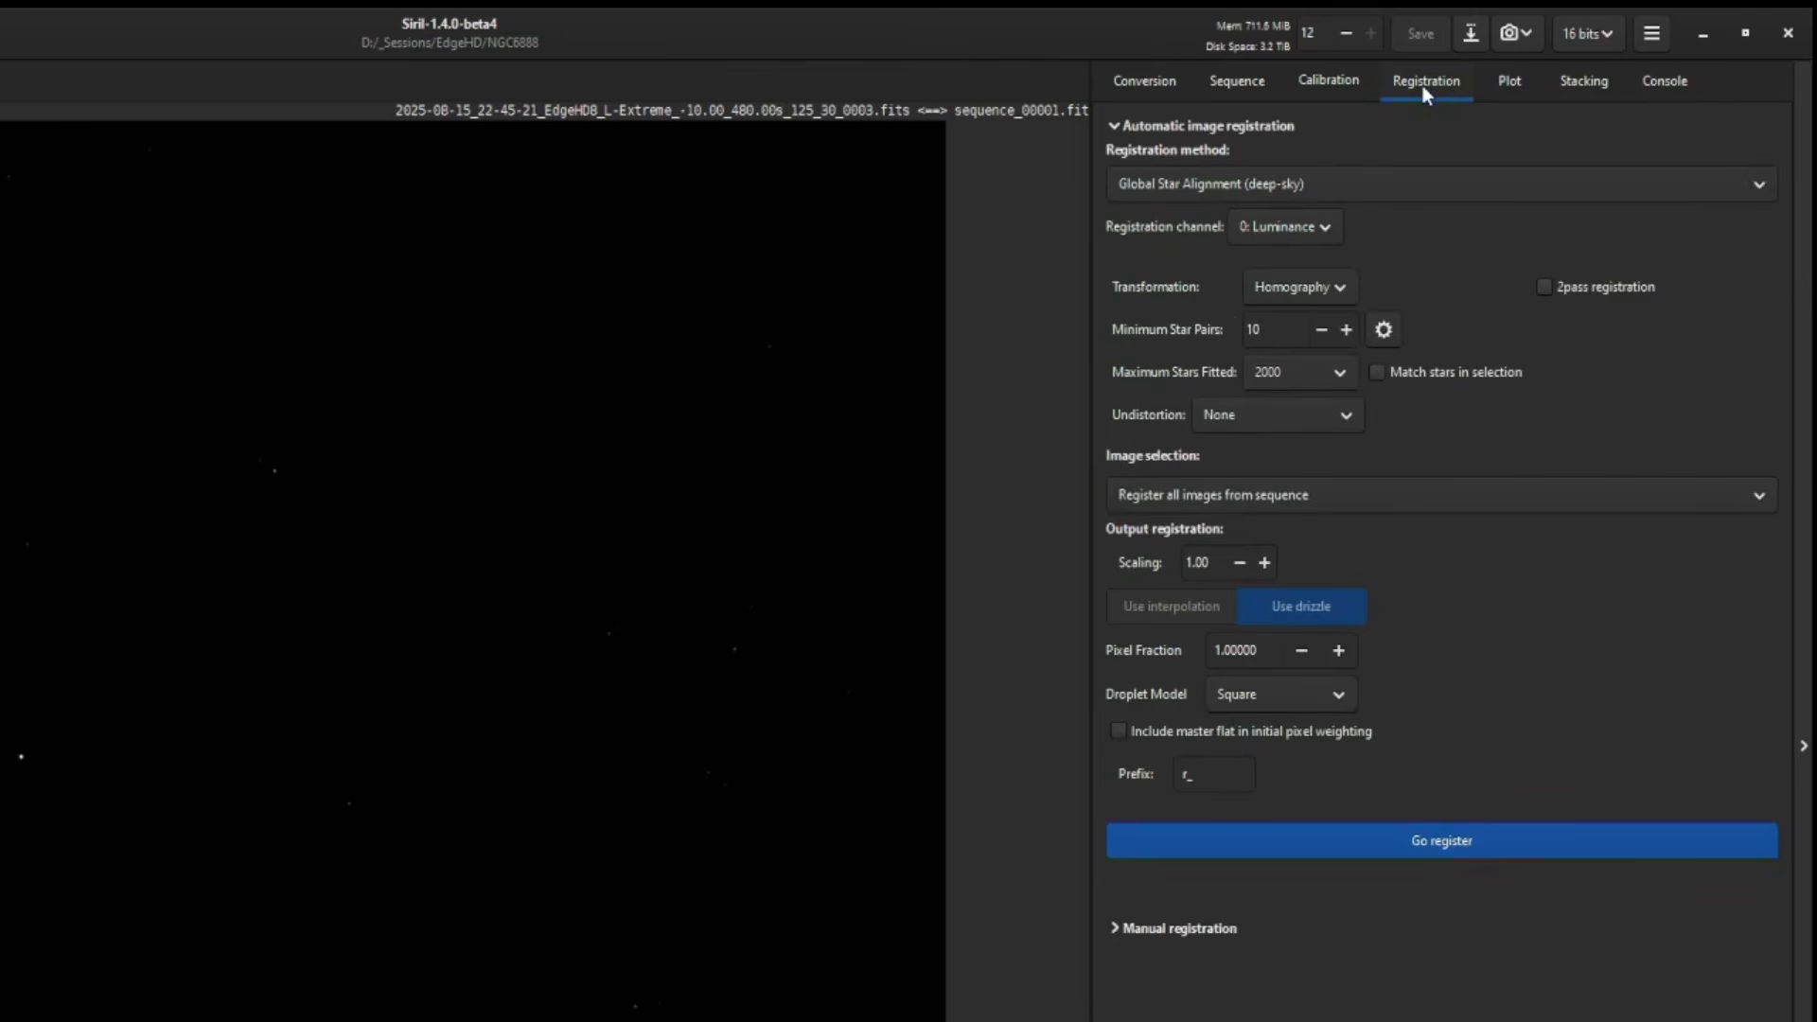
{"action": "left_click", "coordinate": [1512, 90]}
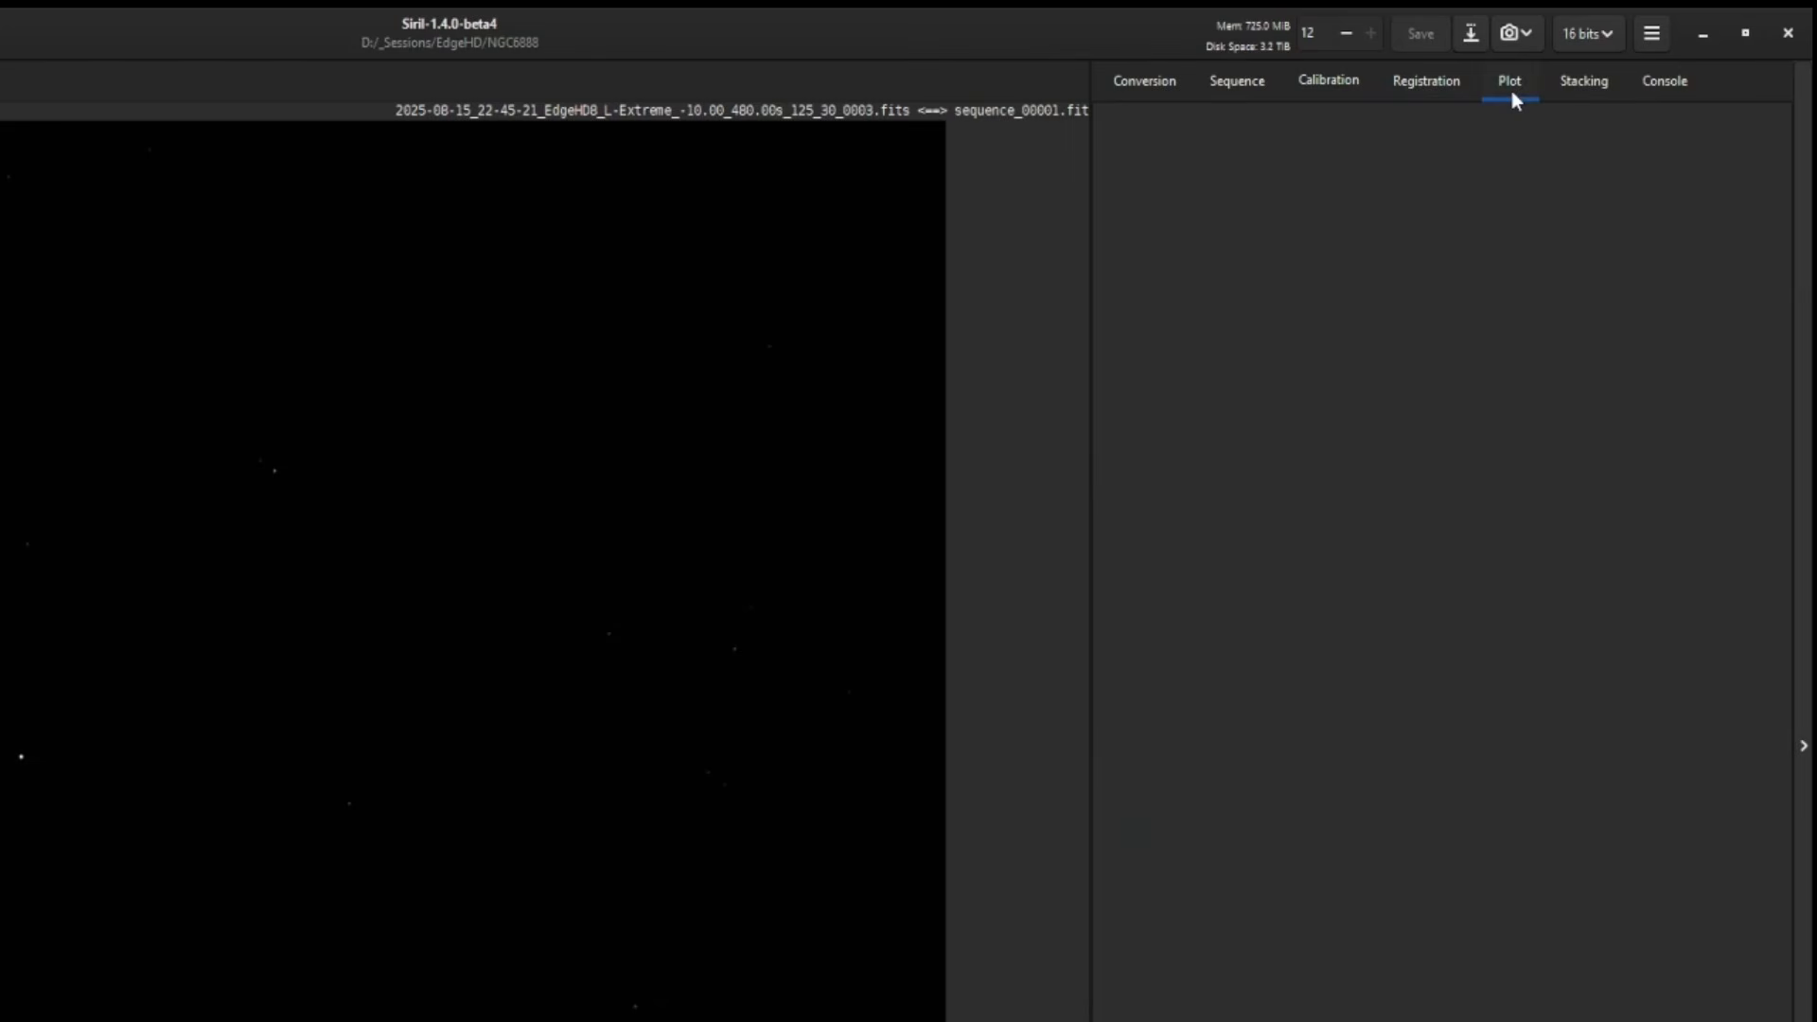
{"action": "left_click", "coordinate": [1590, 87]}
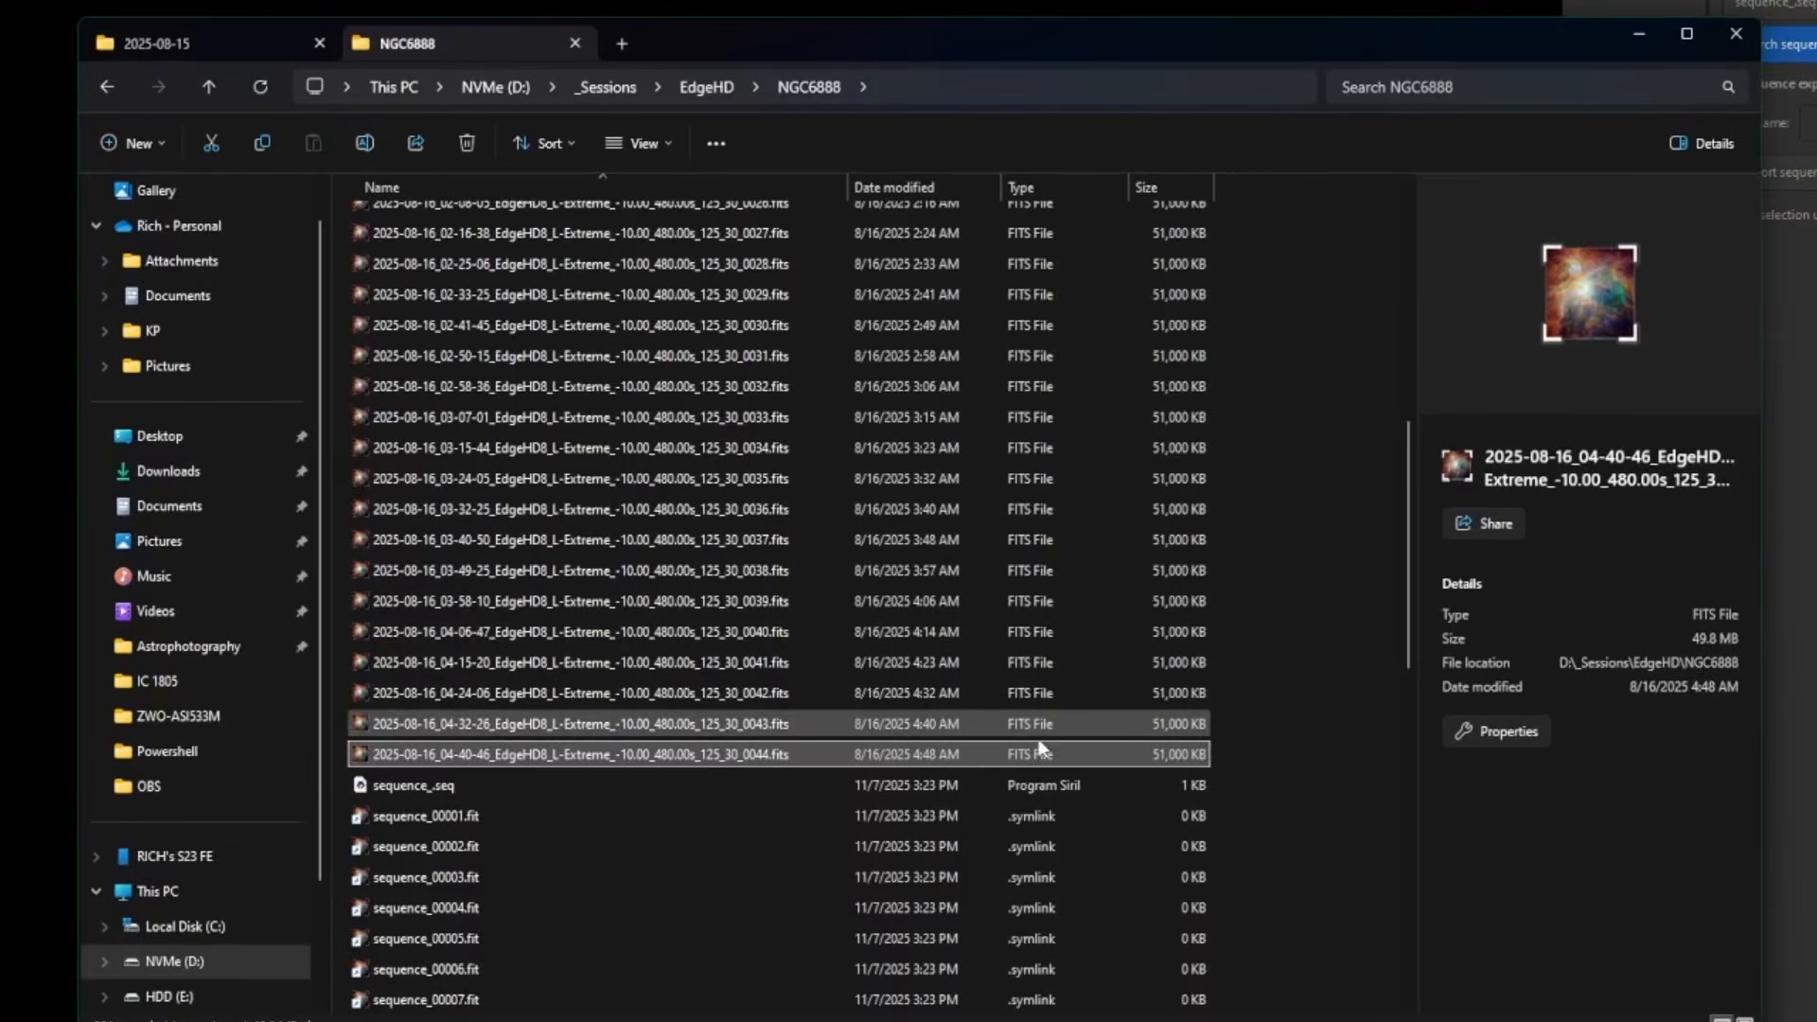
- Inspect the three rejected frames 0000–0002, then return to the NGC6888 folder
{"action": "scroll", "coordinate": [1040, 750], "scroll_direction": "up", "scroll_amount": 8}
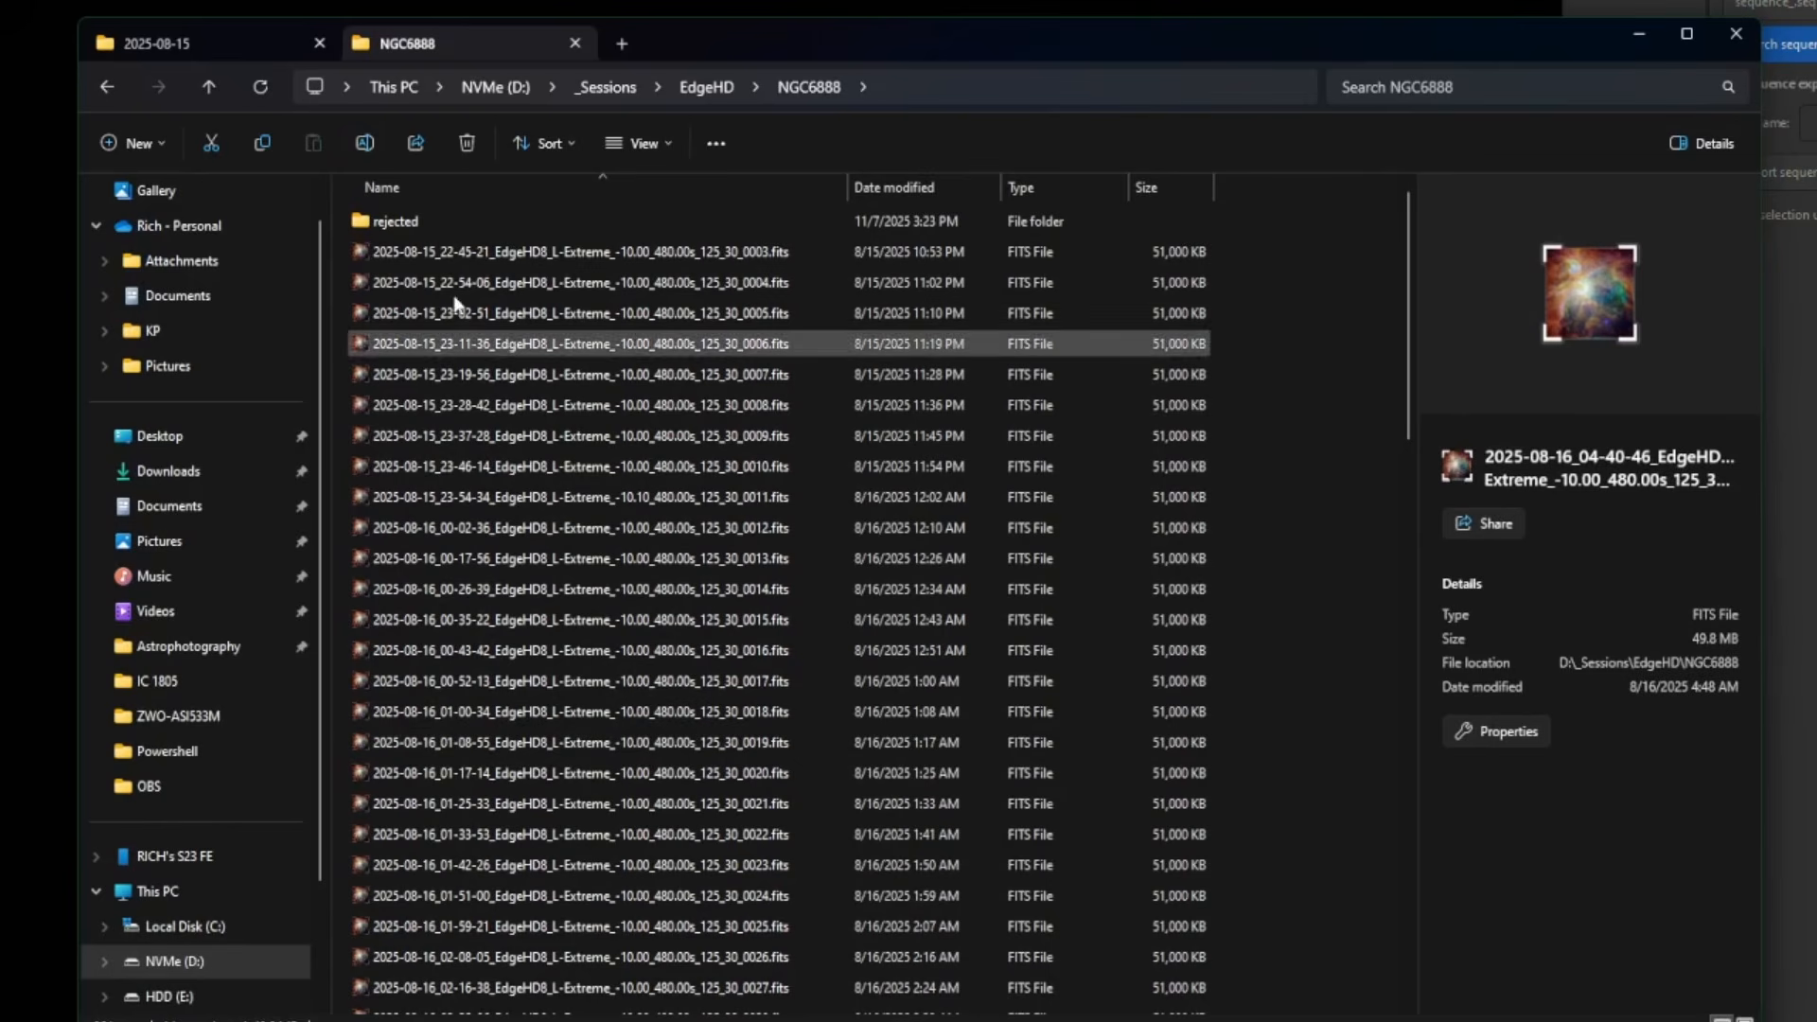
{"action": "double_click", "coordinate": [443, 223]}
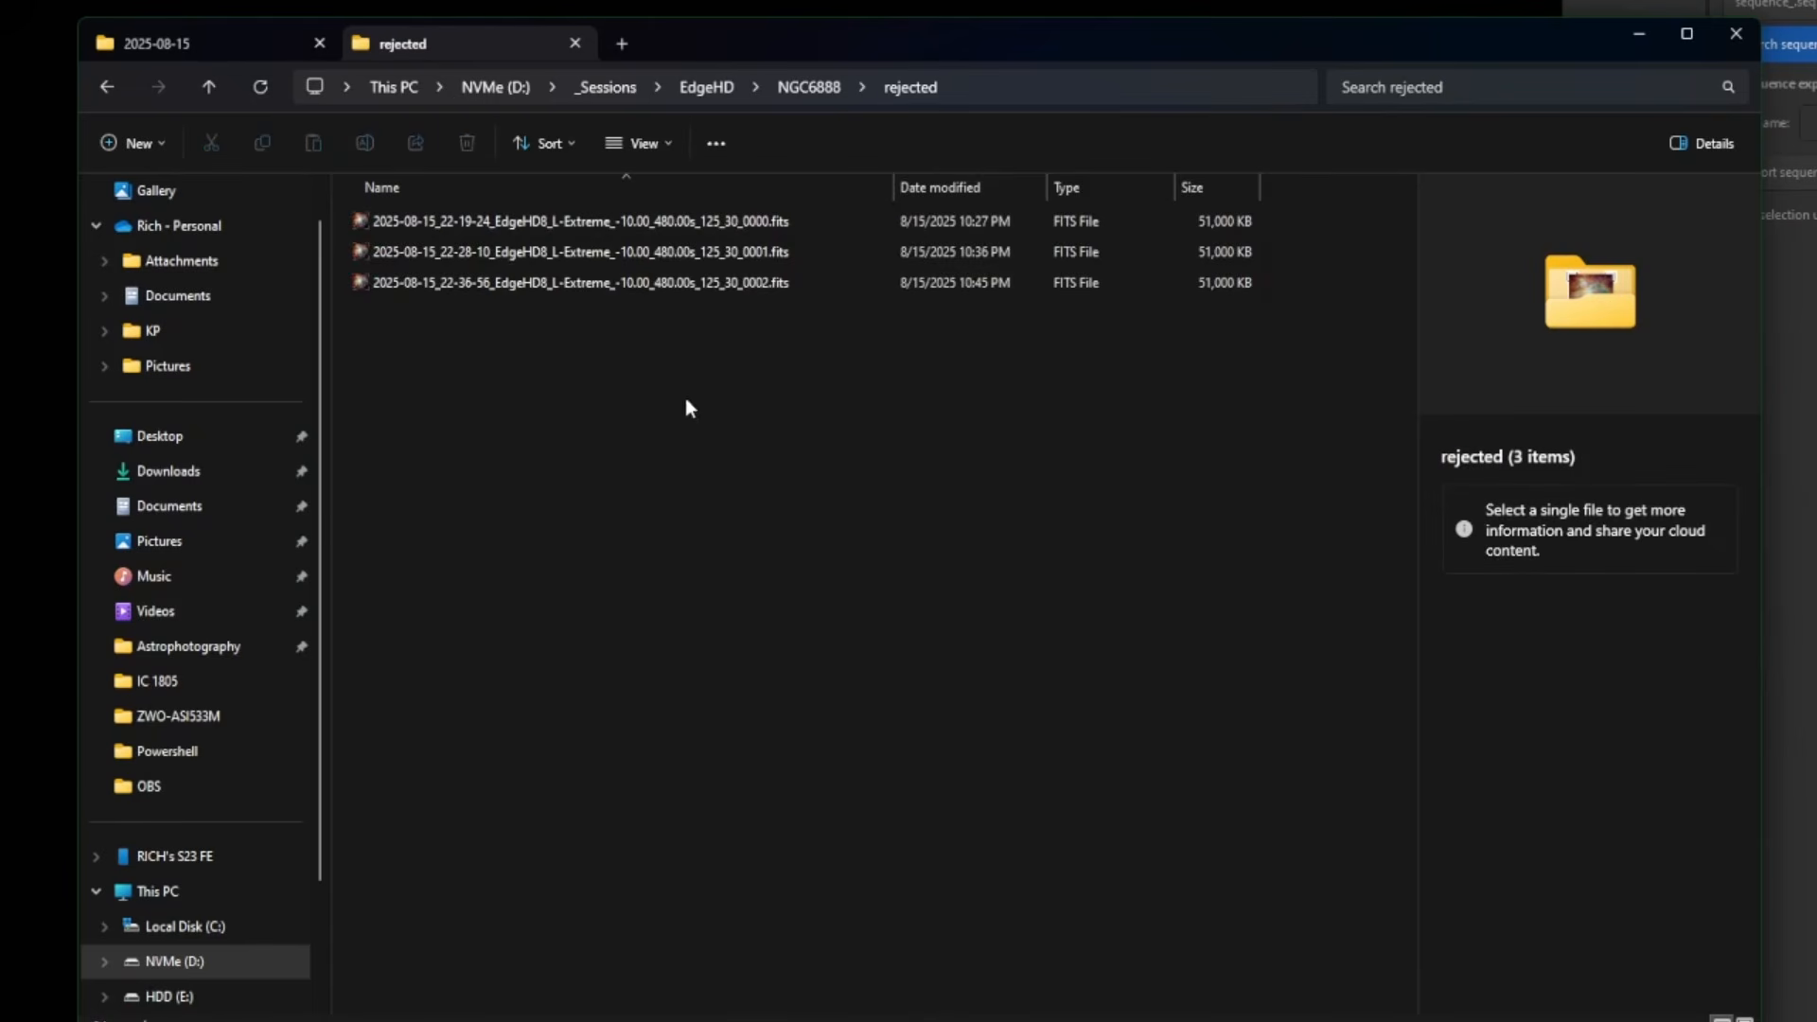
{"action": "left_click", "coordinate": [785, 285]}
{"action": "left_click", "coordinate": [812, 252]}
{"action": "left_click", "coordinate": [819, 225]}
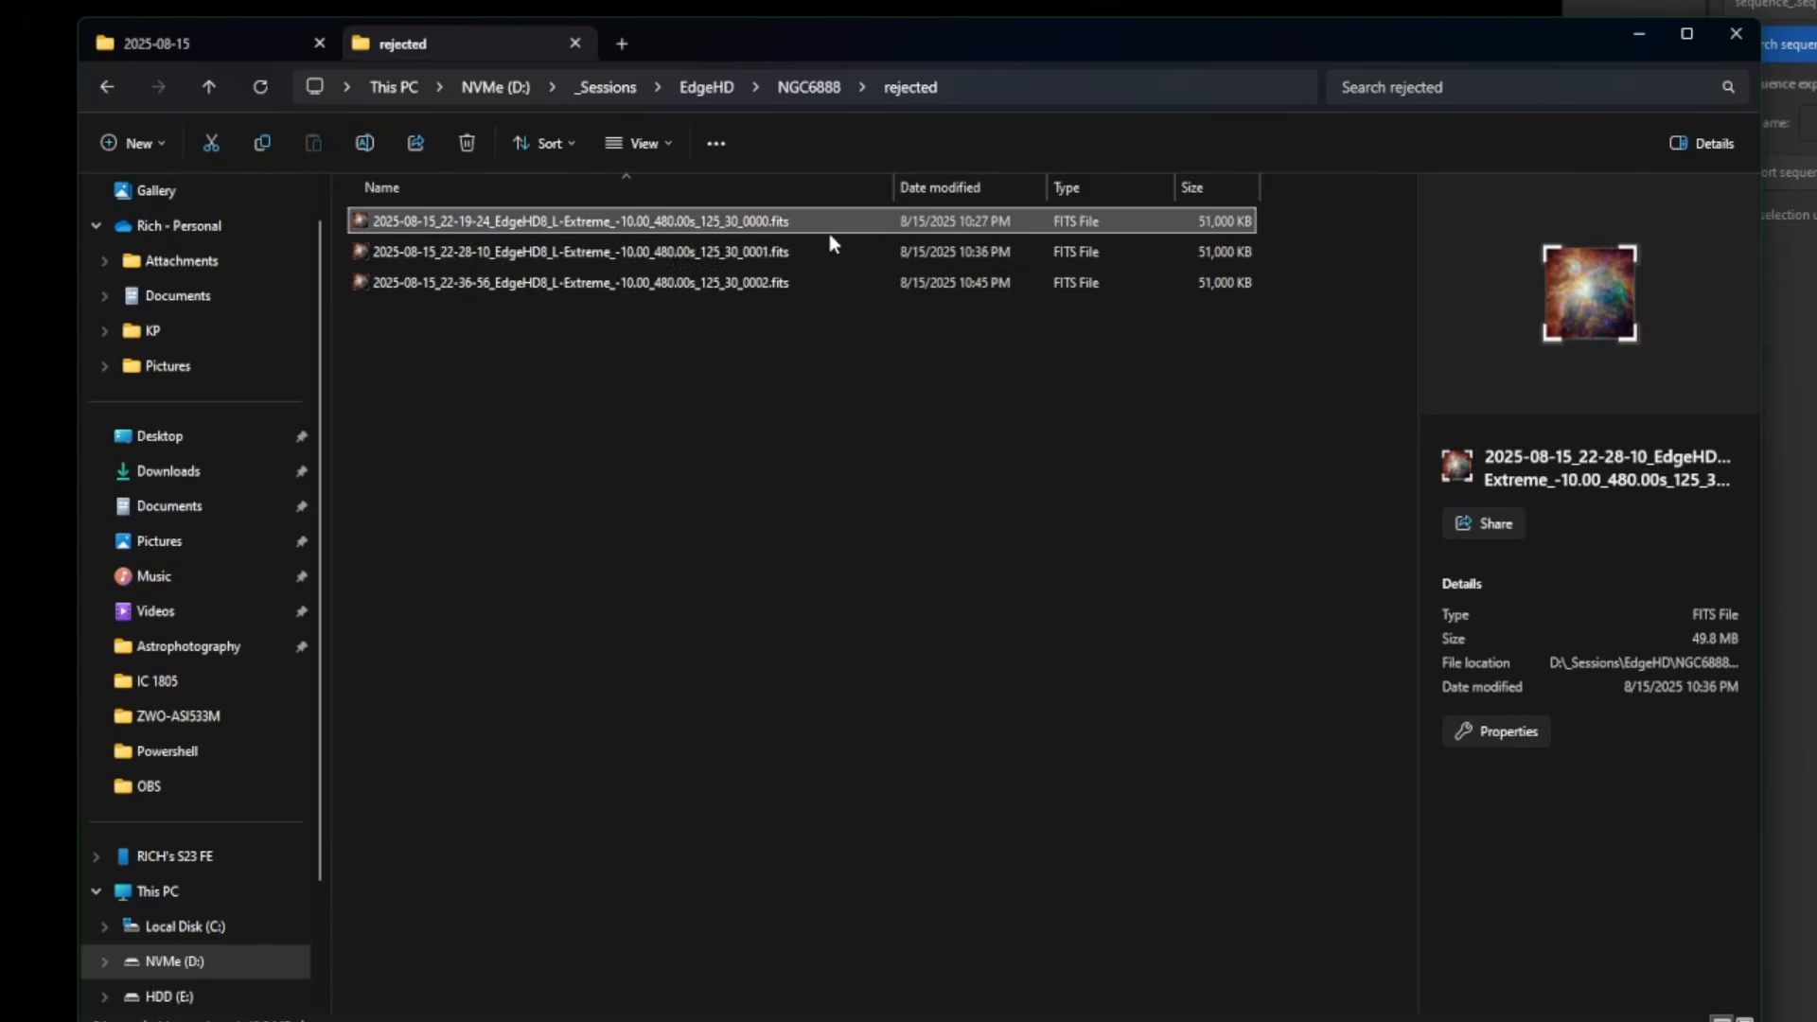
{"action": "left_click", "coordinate": [832, 254]}
{"action": "left_click", "coordinate": [841, 284]}
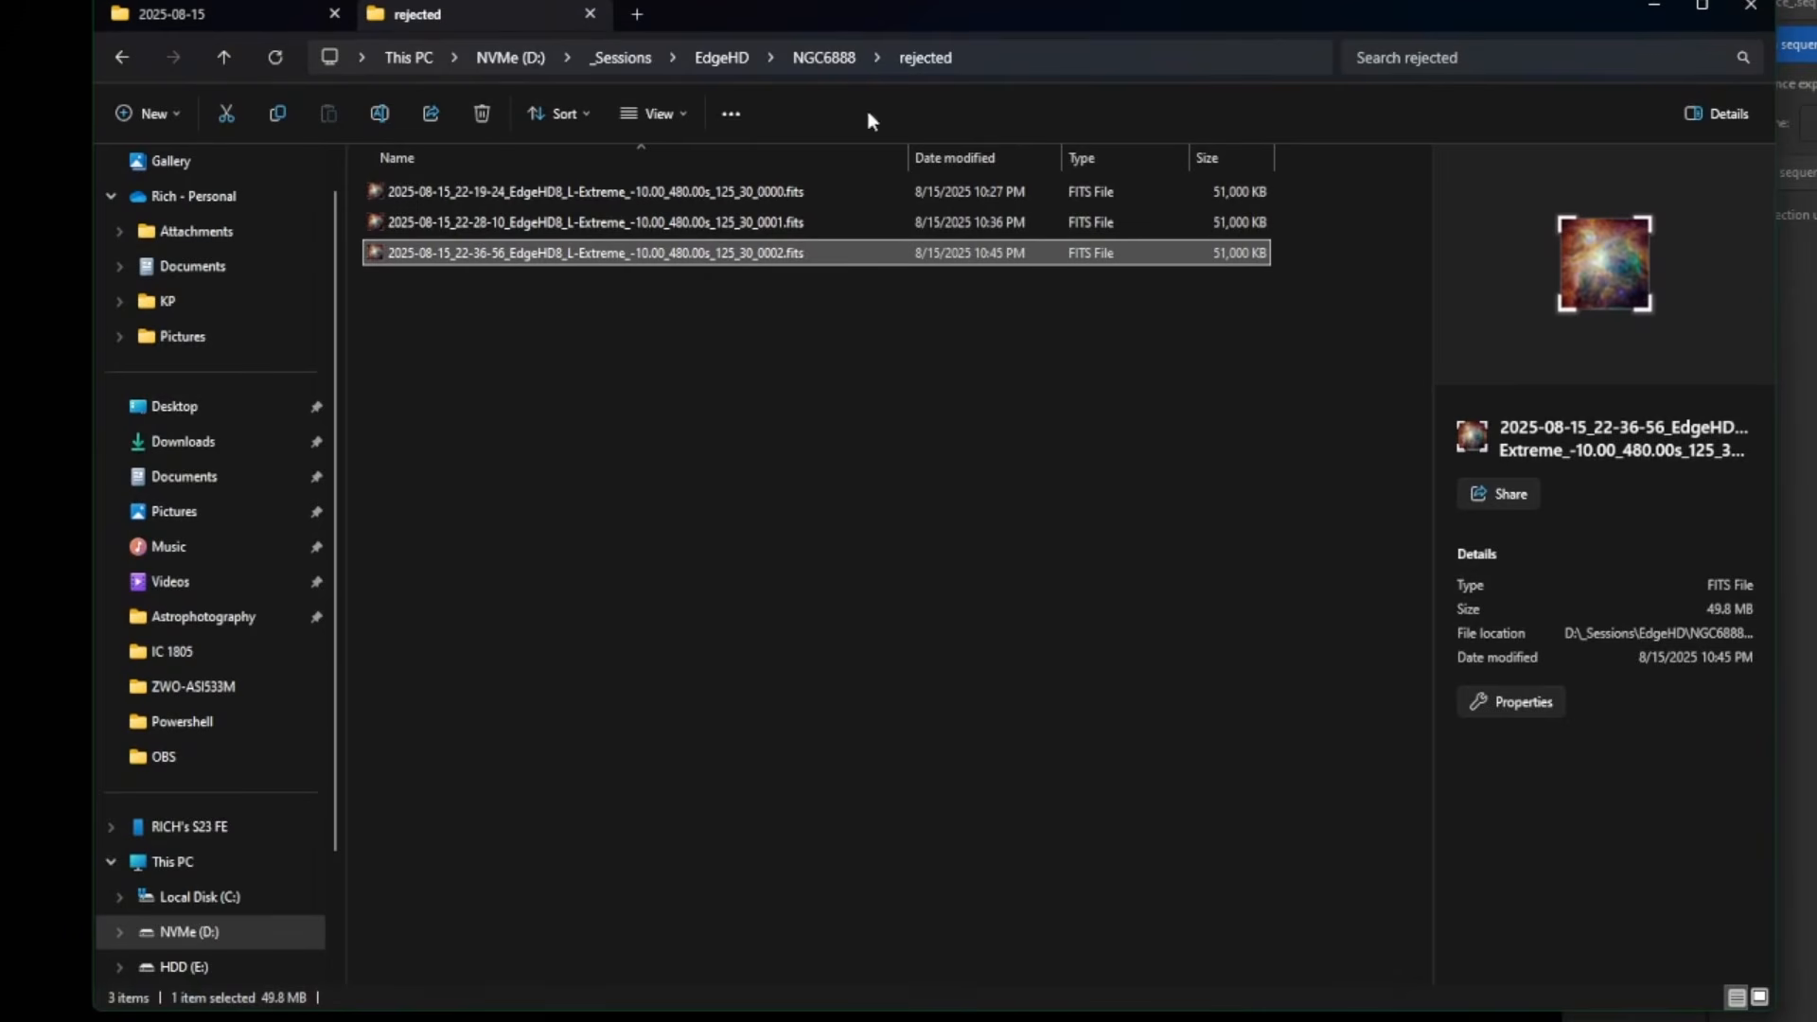
{"action": "left_click", "coordinate": [831, 55]}
- Inspect the details of sequence_.seq and the sequence_00001.fit link file
{"action": "scroll", "coordinate": [861, 369], "scroll_direction": "down", "scroll_amount": 9}
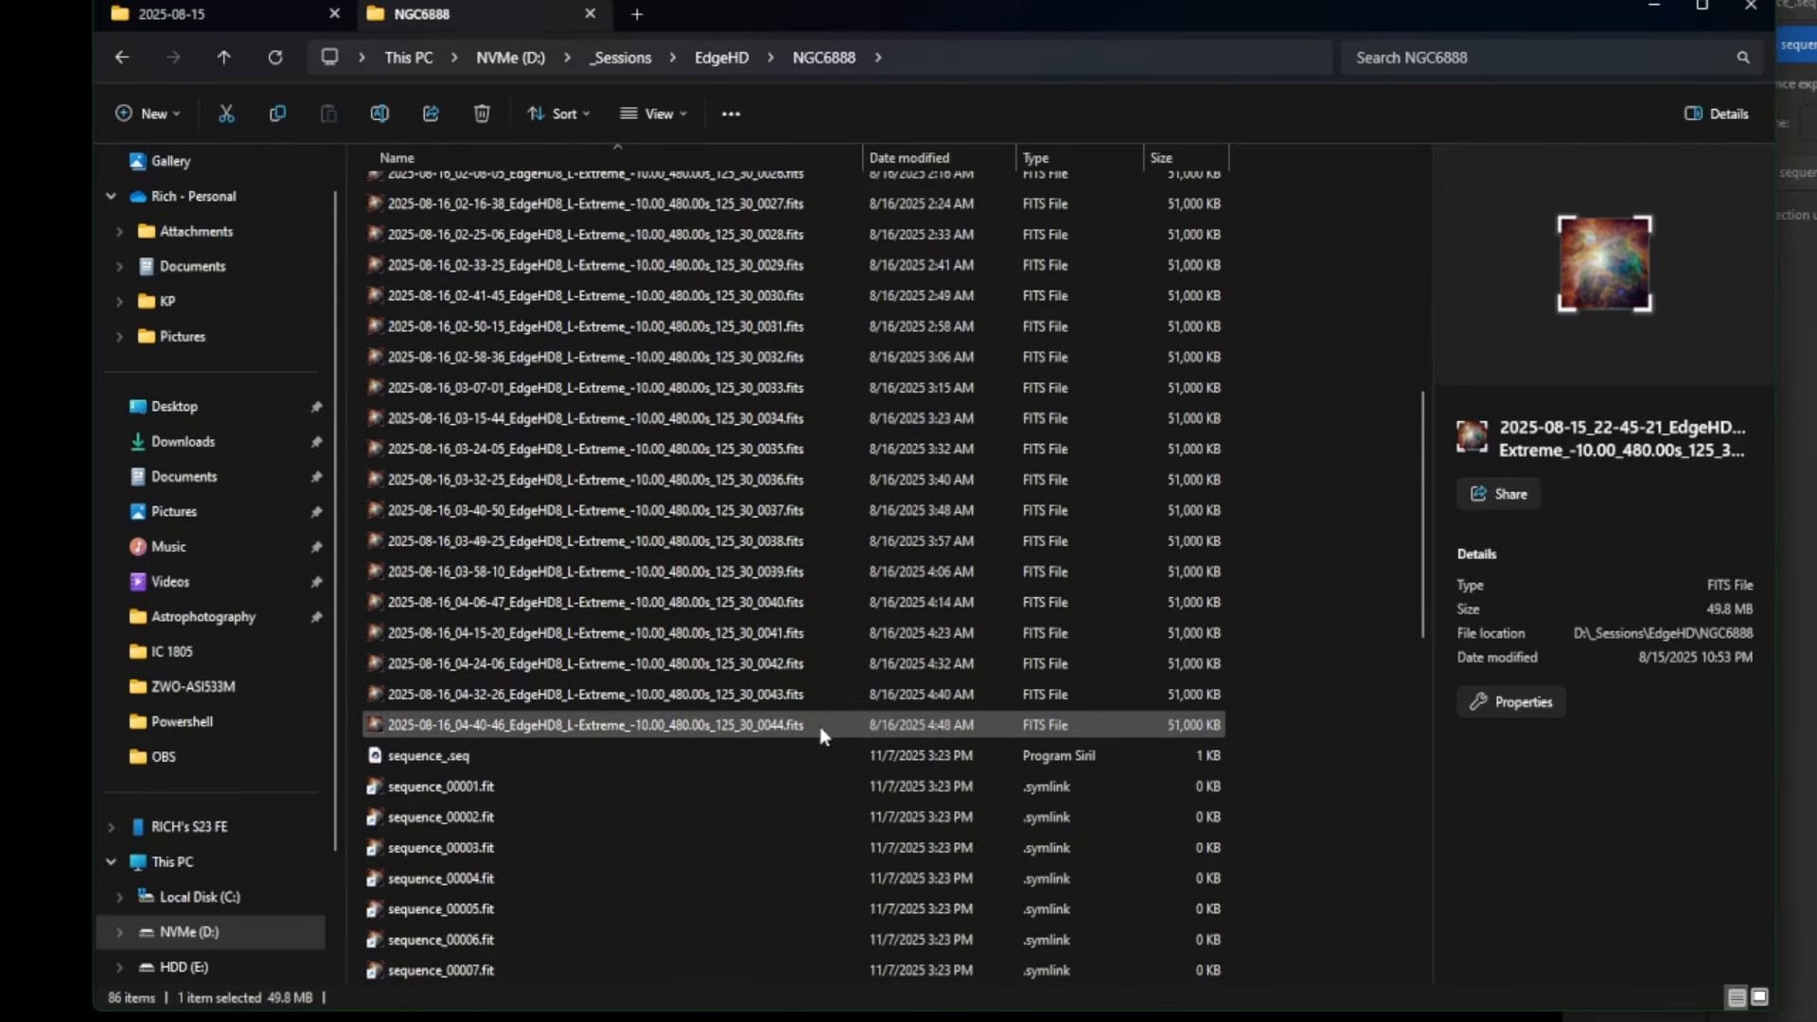
{"action": "scroll", "coordinate": [555, 639], "scroll_direction": "down", "scroll_amount": 2}
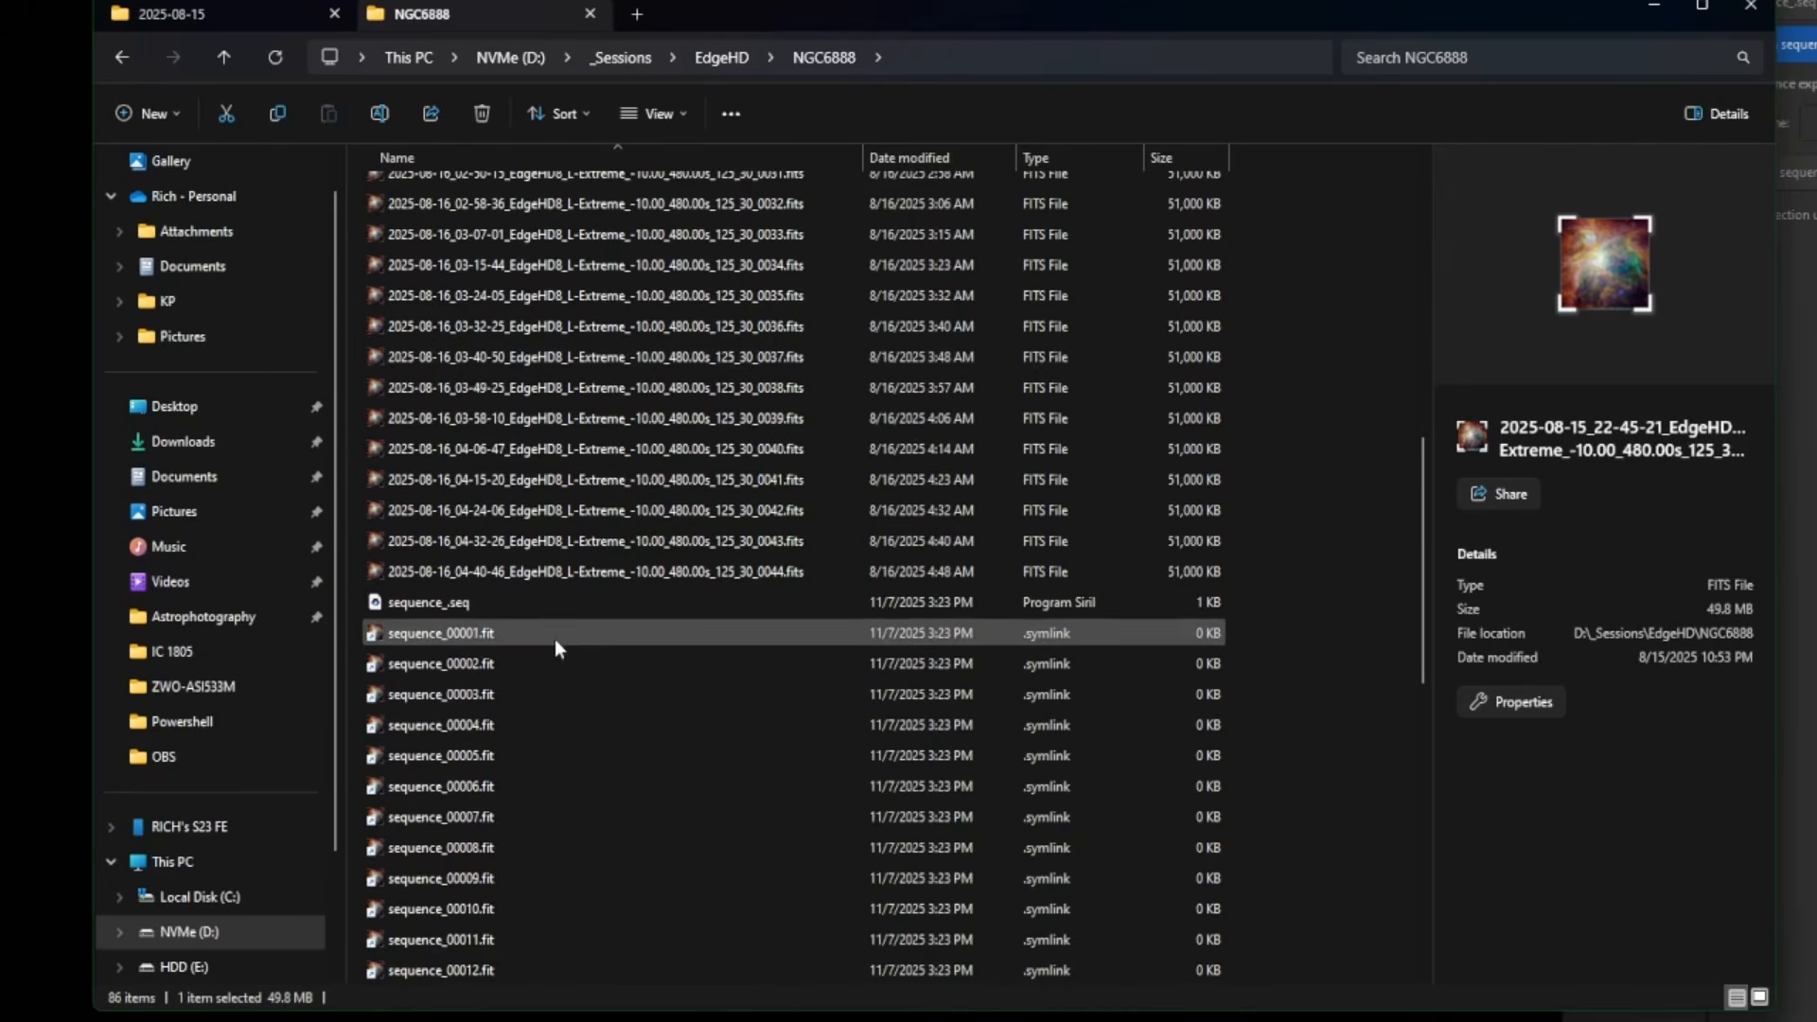
{"action": "left_click", "coordinate": [502, 611]}
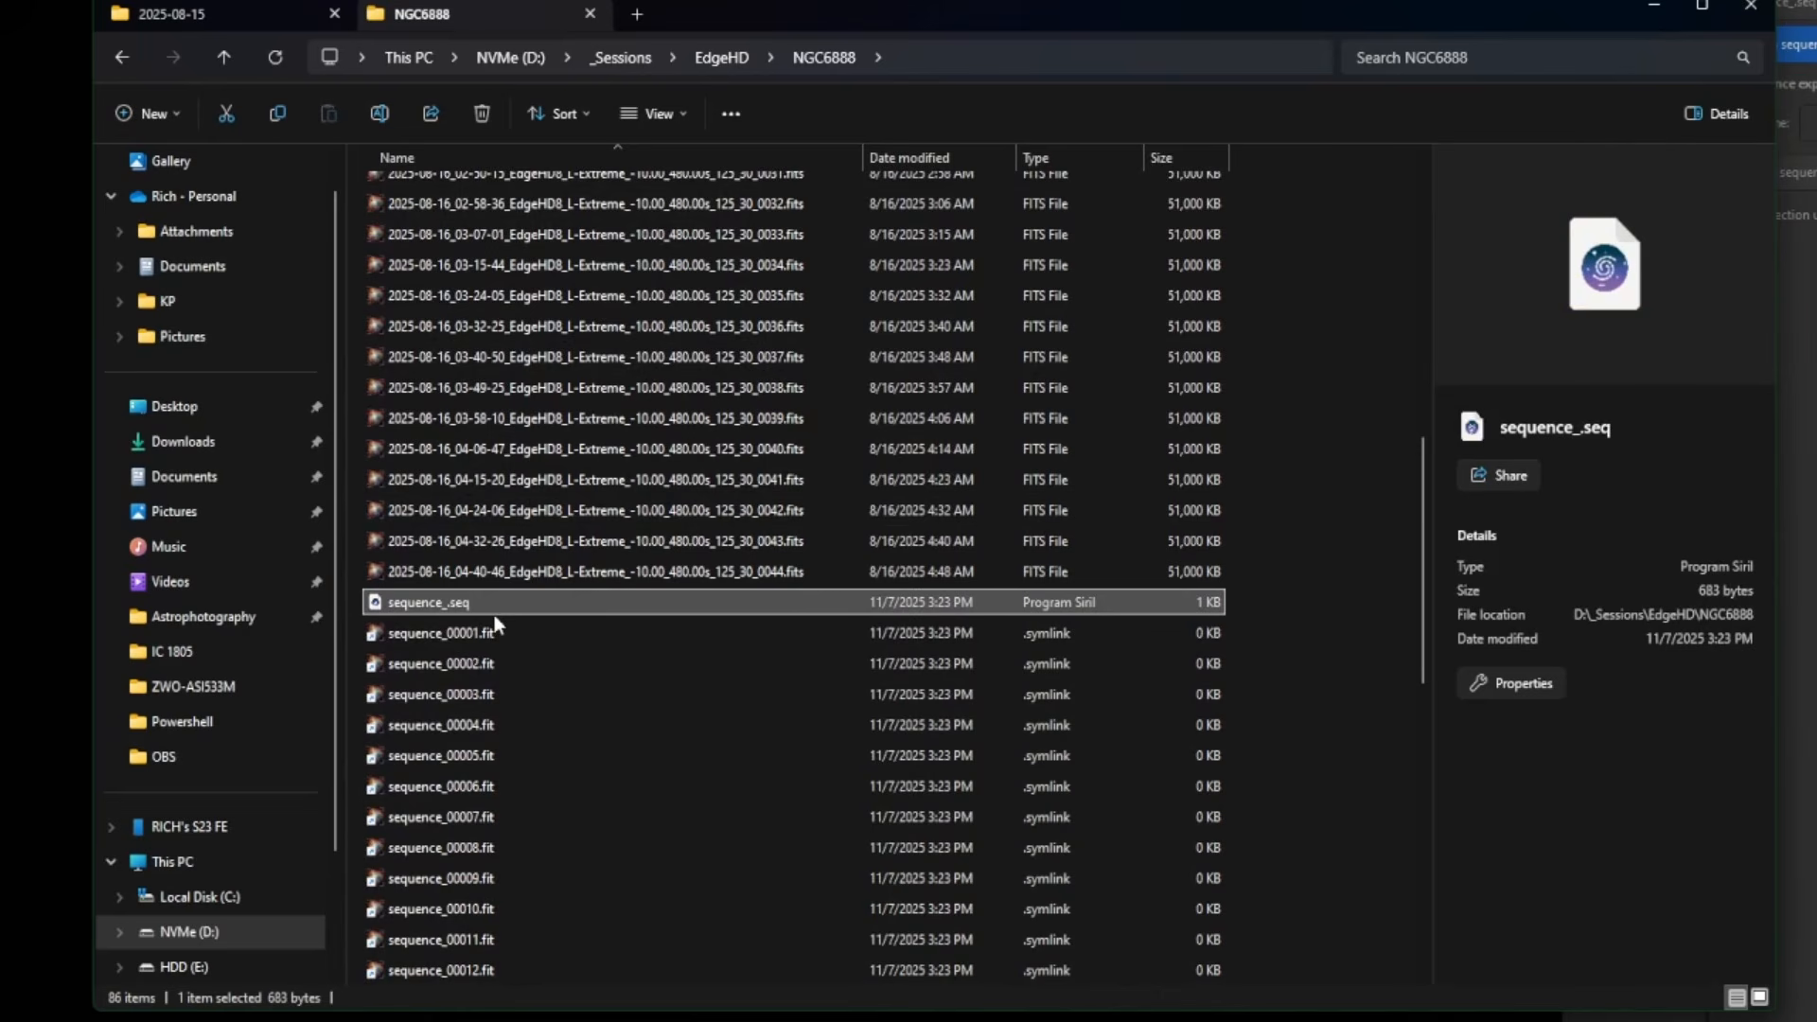
{"action": "left_click", "coordinate": [493, 634]}
{"action": "scroll", "coordinate": [593, 715], "scroll_direction": "down", "scroll_amount": 5}
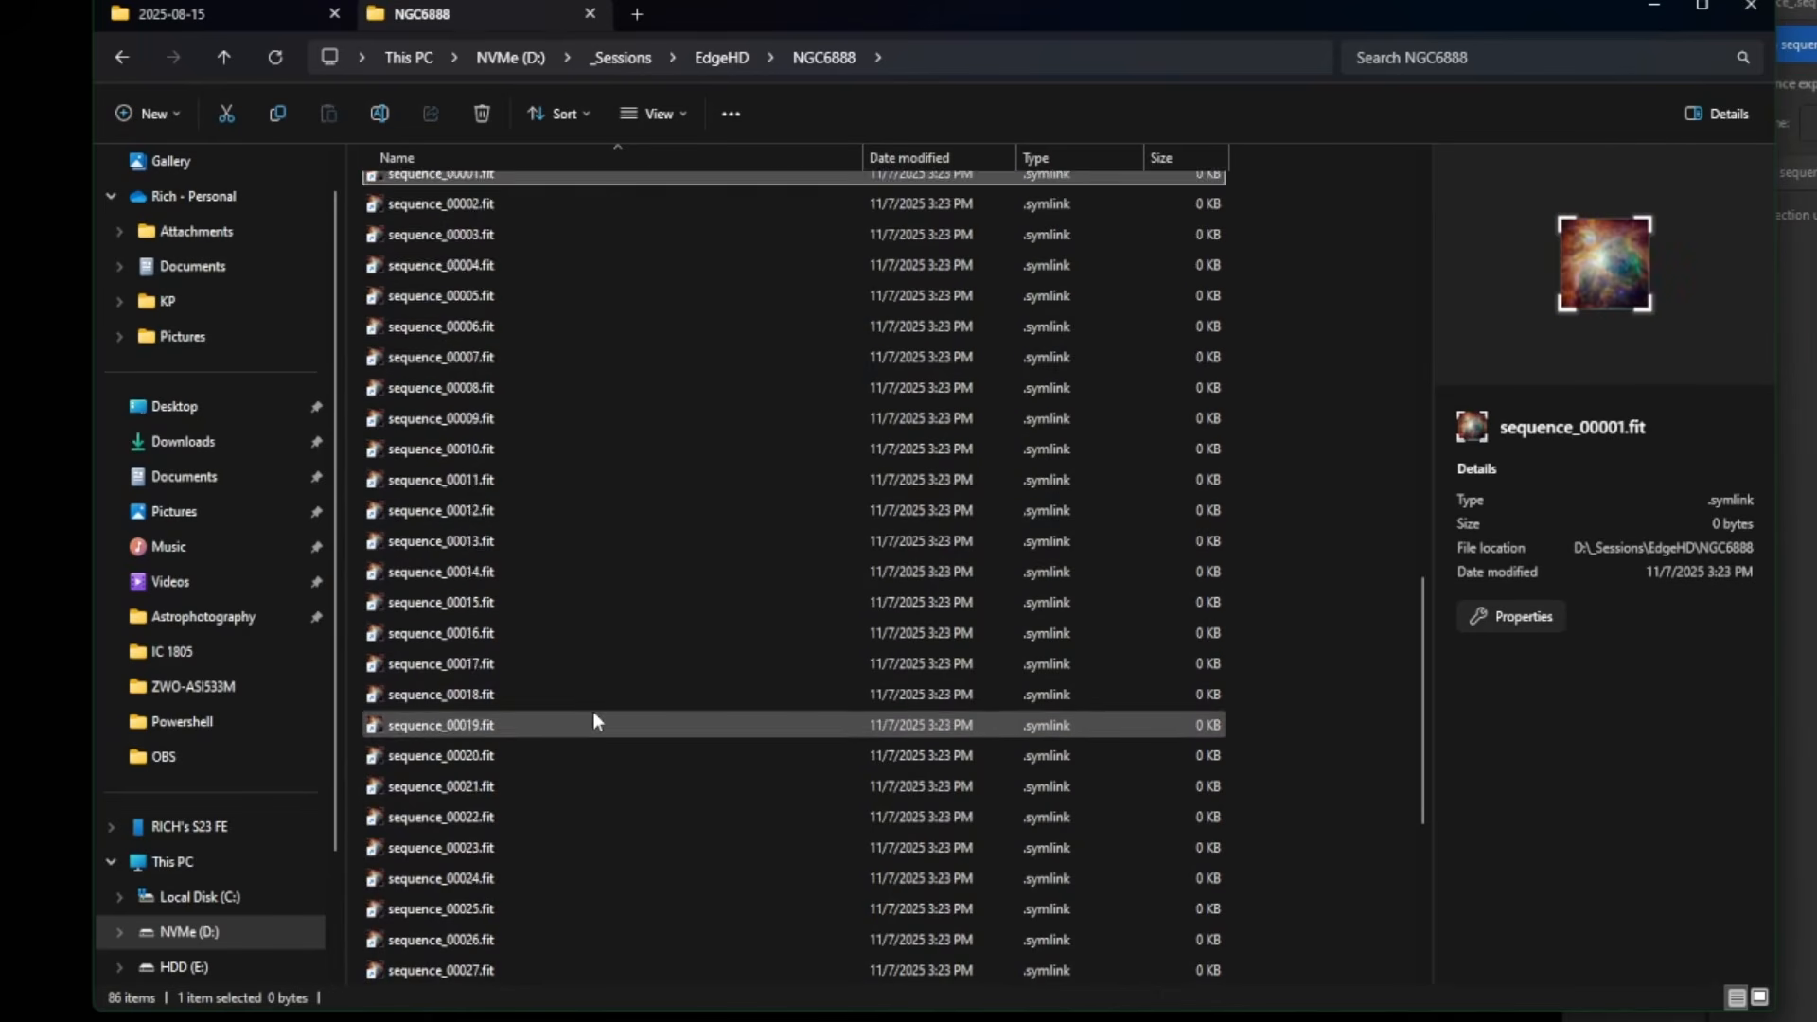
{"action": "scroll", "coordinate": [1037, 739], "scroll_direction": "up", "scroll_amount": 7}
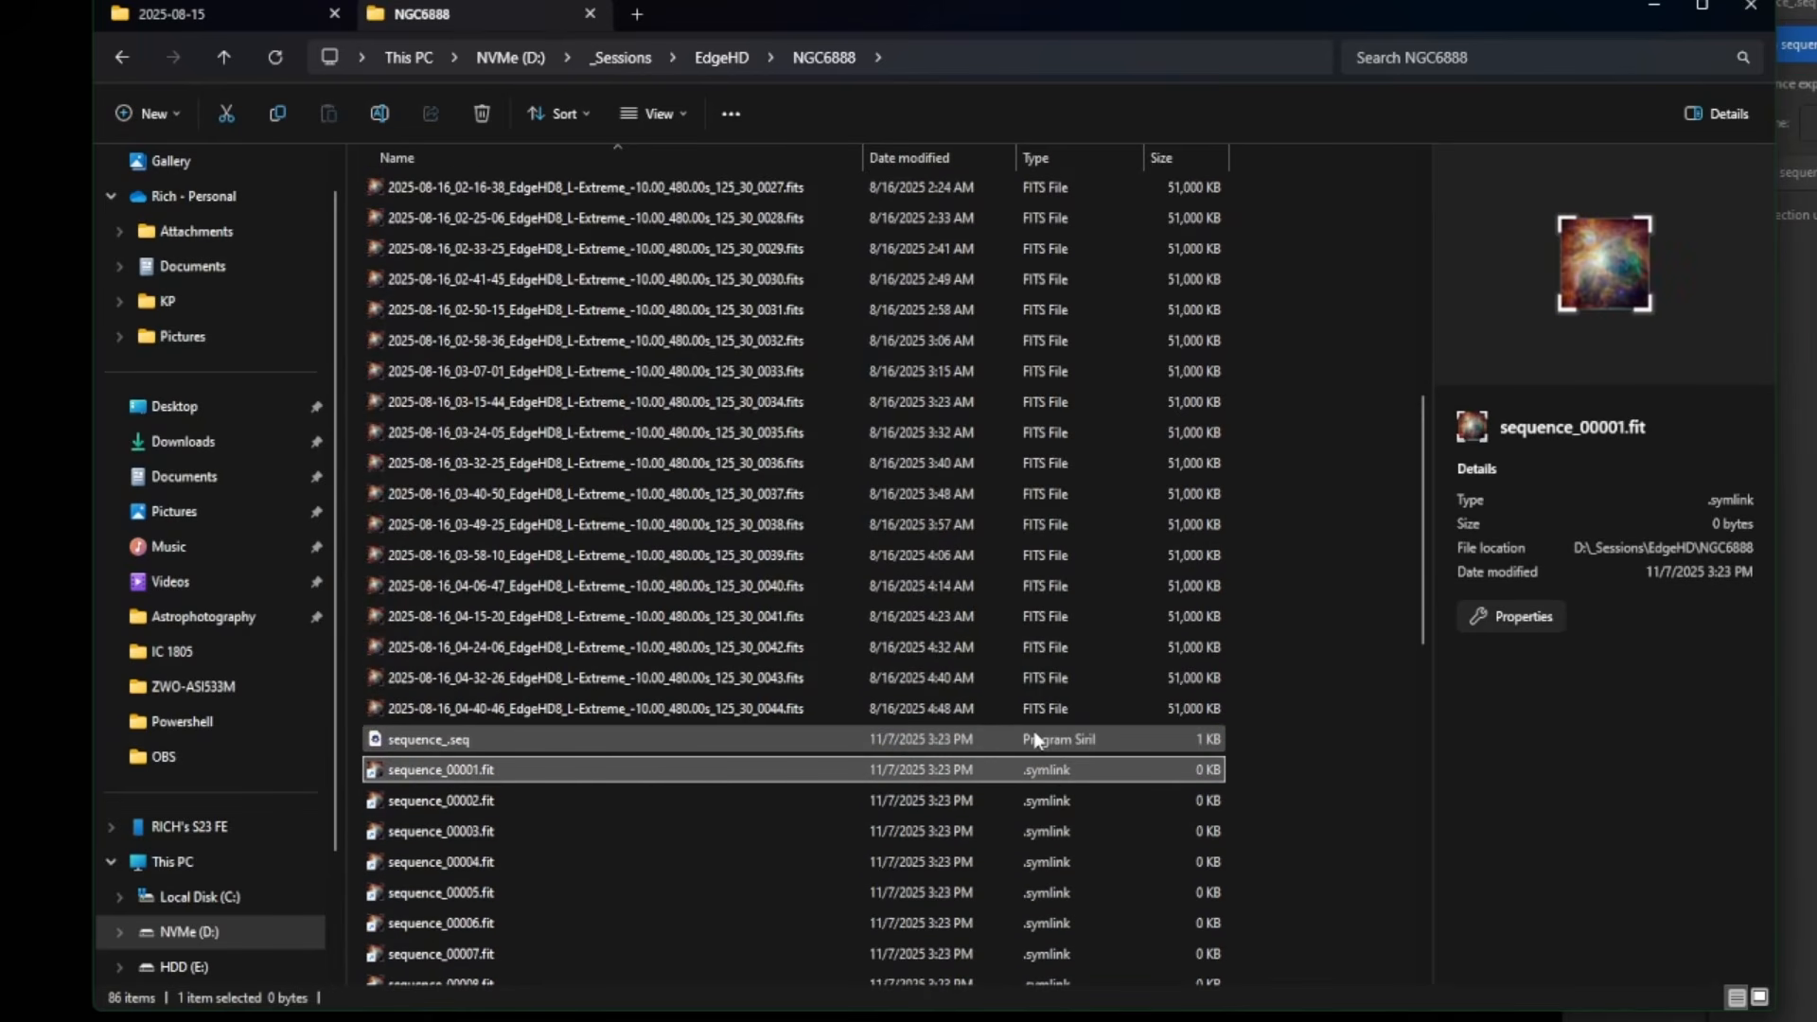
{"action": "scroll", "coordinate": [682, 767], "scroll_direction": "down", "scroll_amount": 3}
{"action": "left_click", "coordinate": [462, 606]}
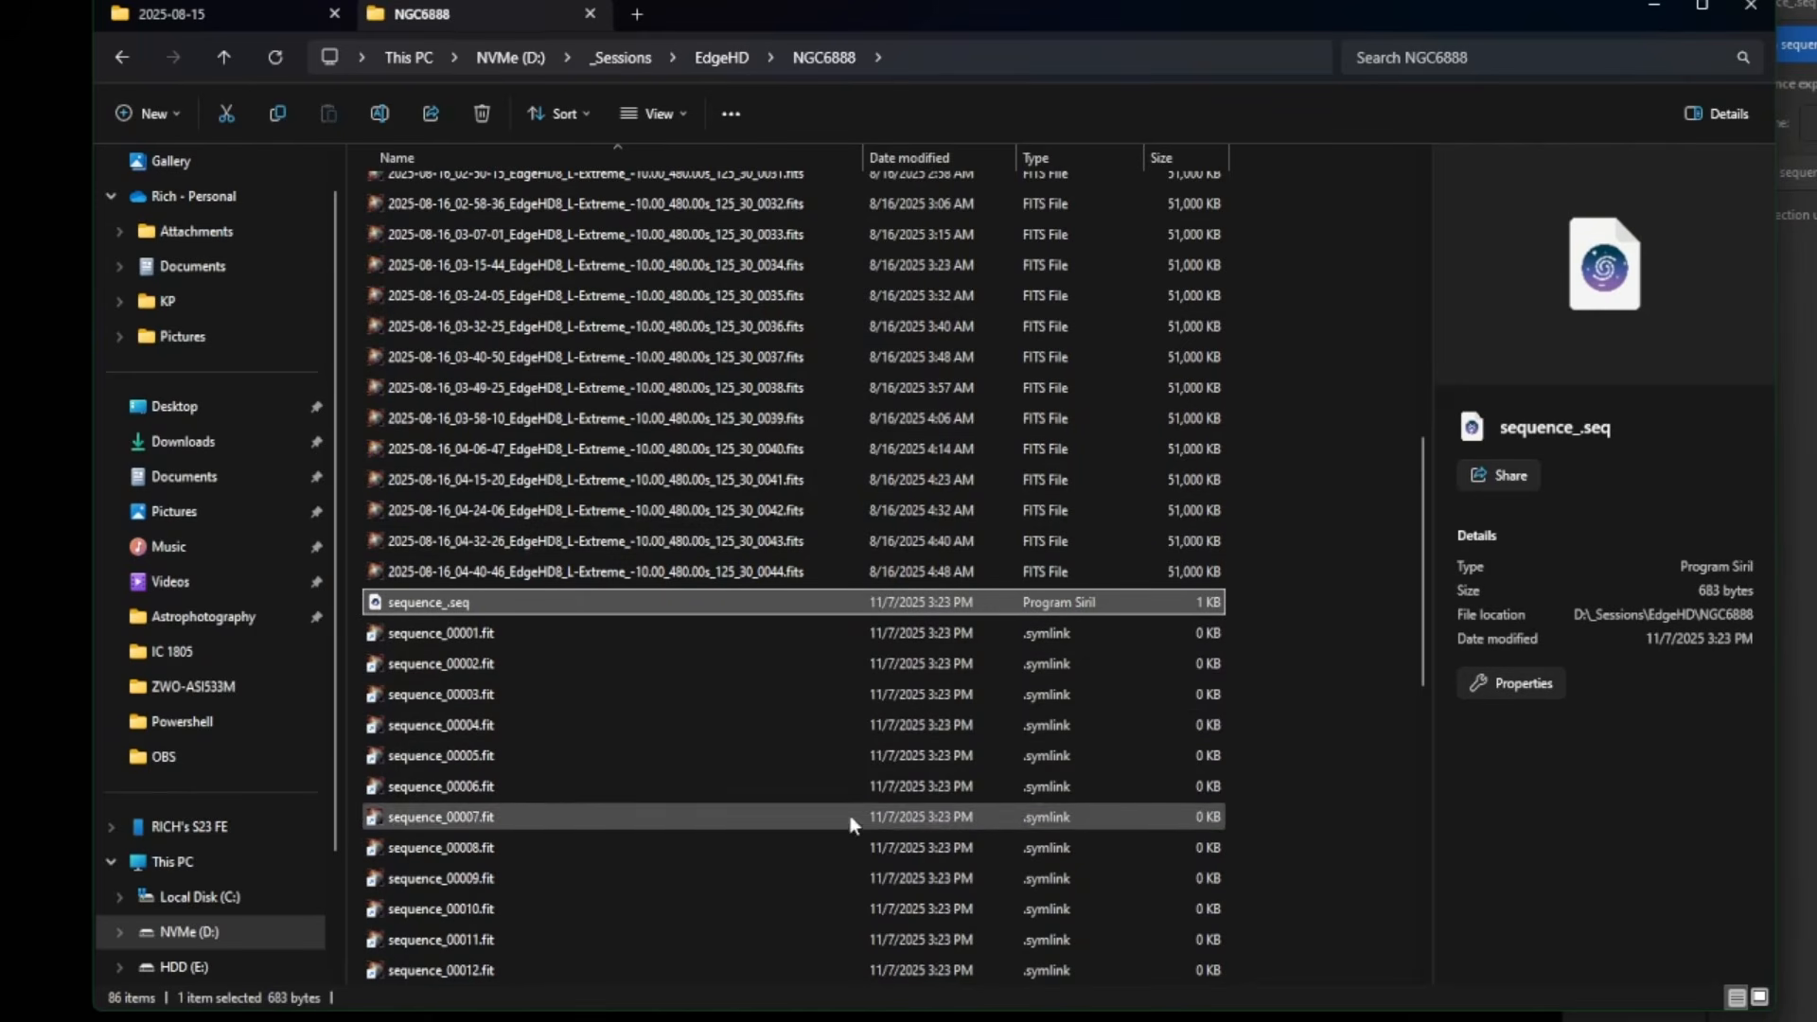
{"action": "scroll", "coordinate": [822, 797], "scroll_direction": "up", "scroll_amount": 10}
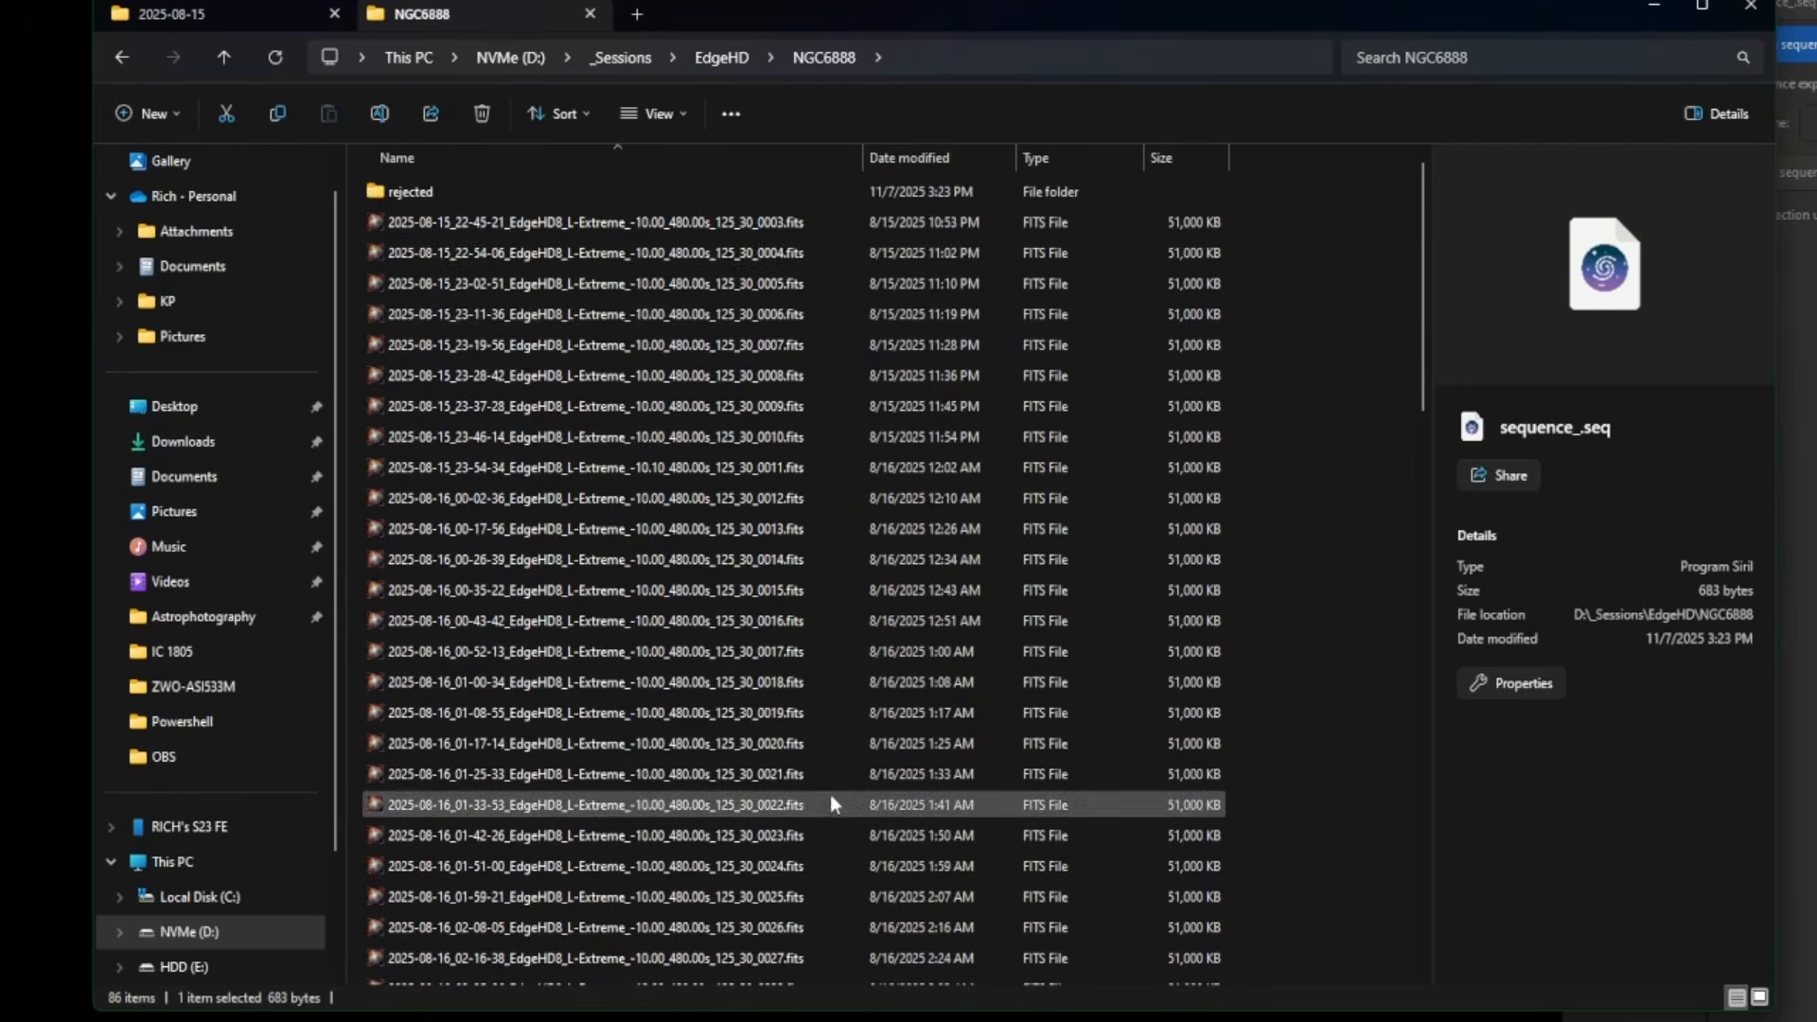
- Revisit the rejected folder, return to NGC6888 and select FITS frame 0003
{"action": "double_click", "coordinate": [467, 198]}
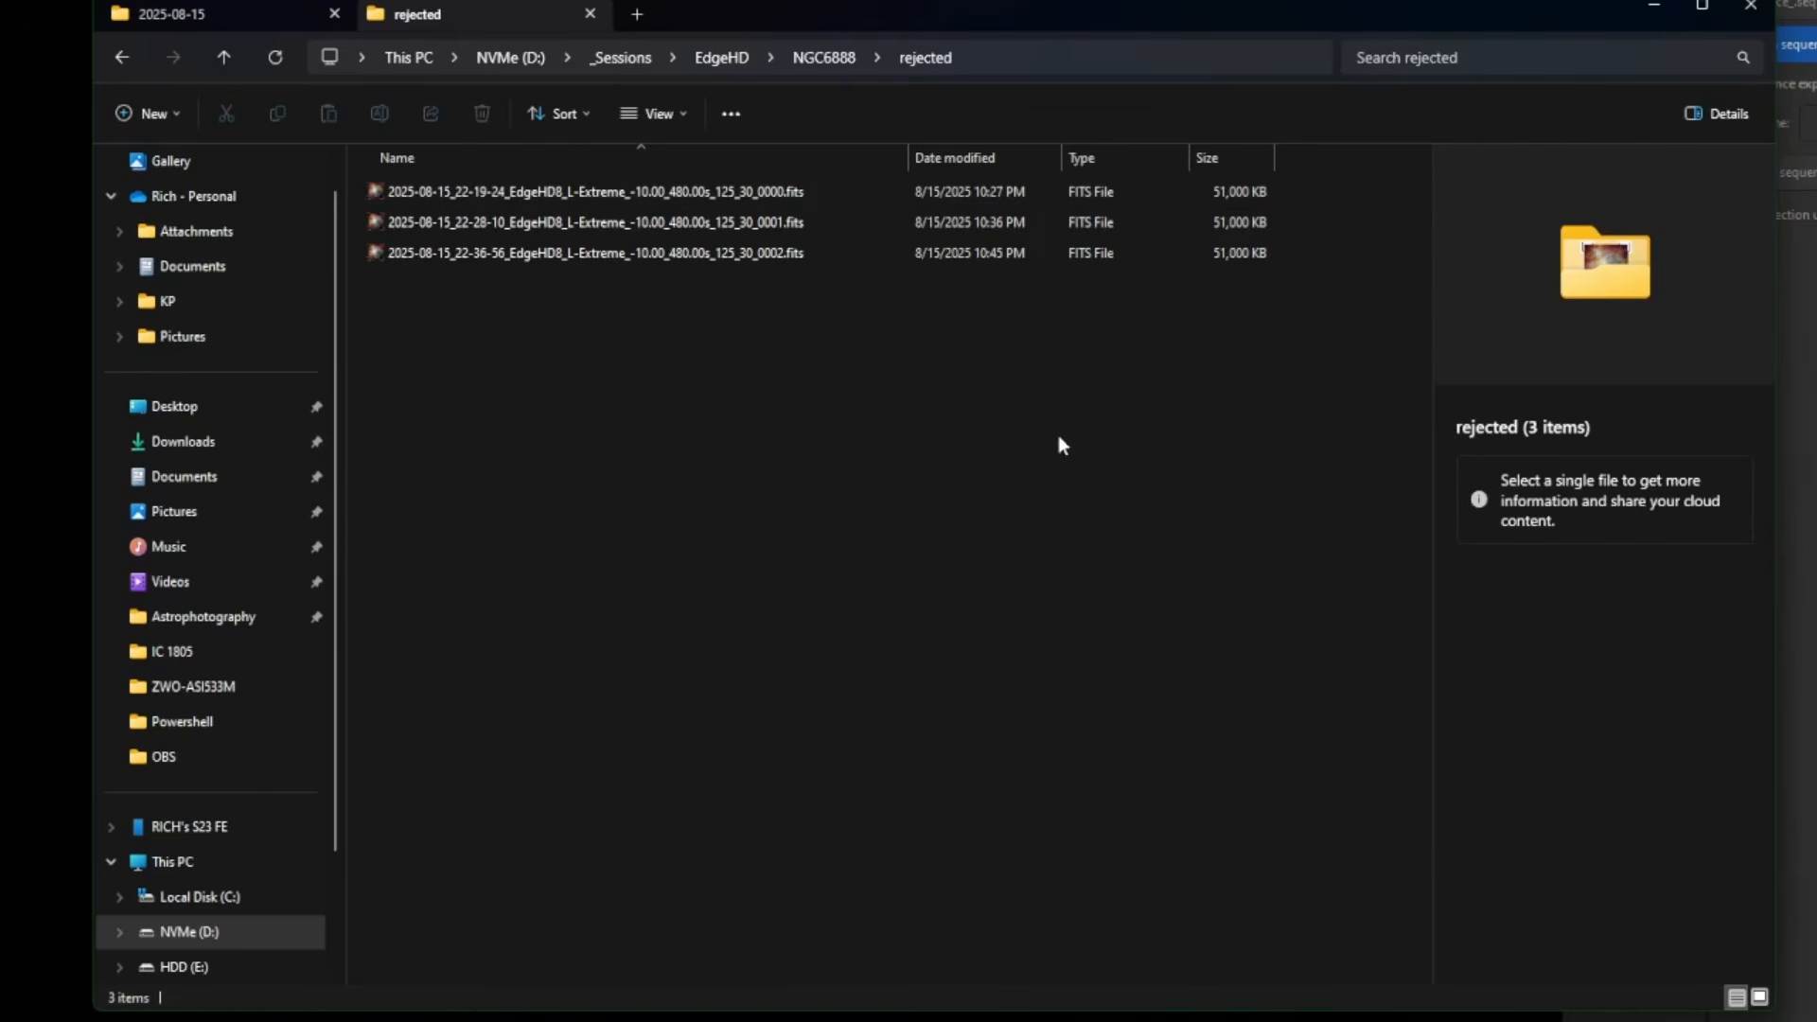
{"action": "left_click", "coordinate": [812, 58]}
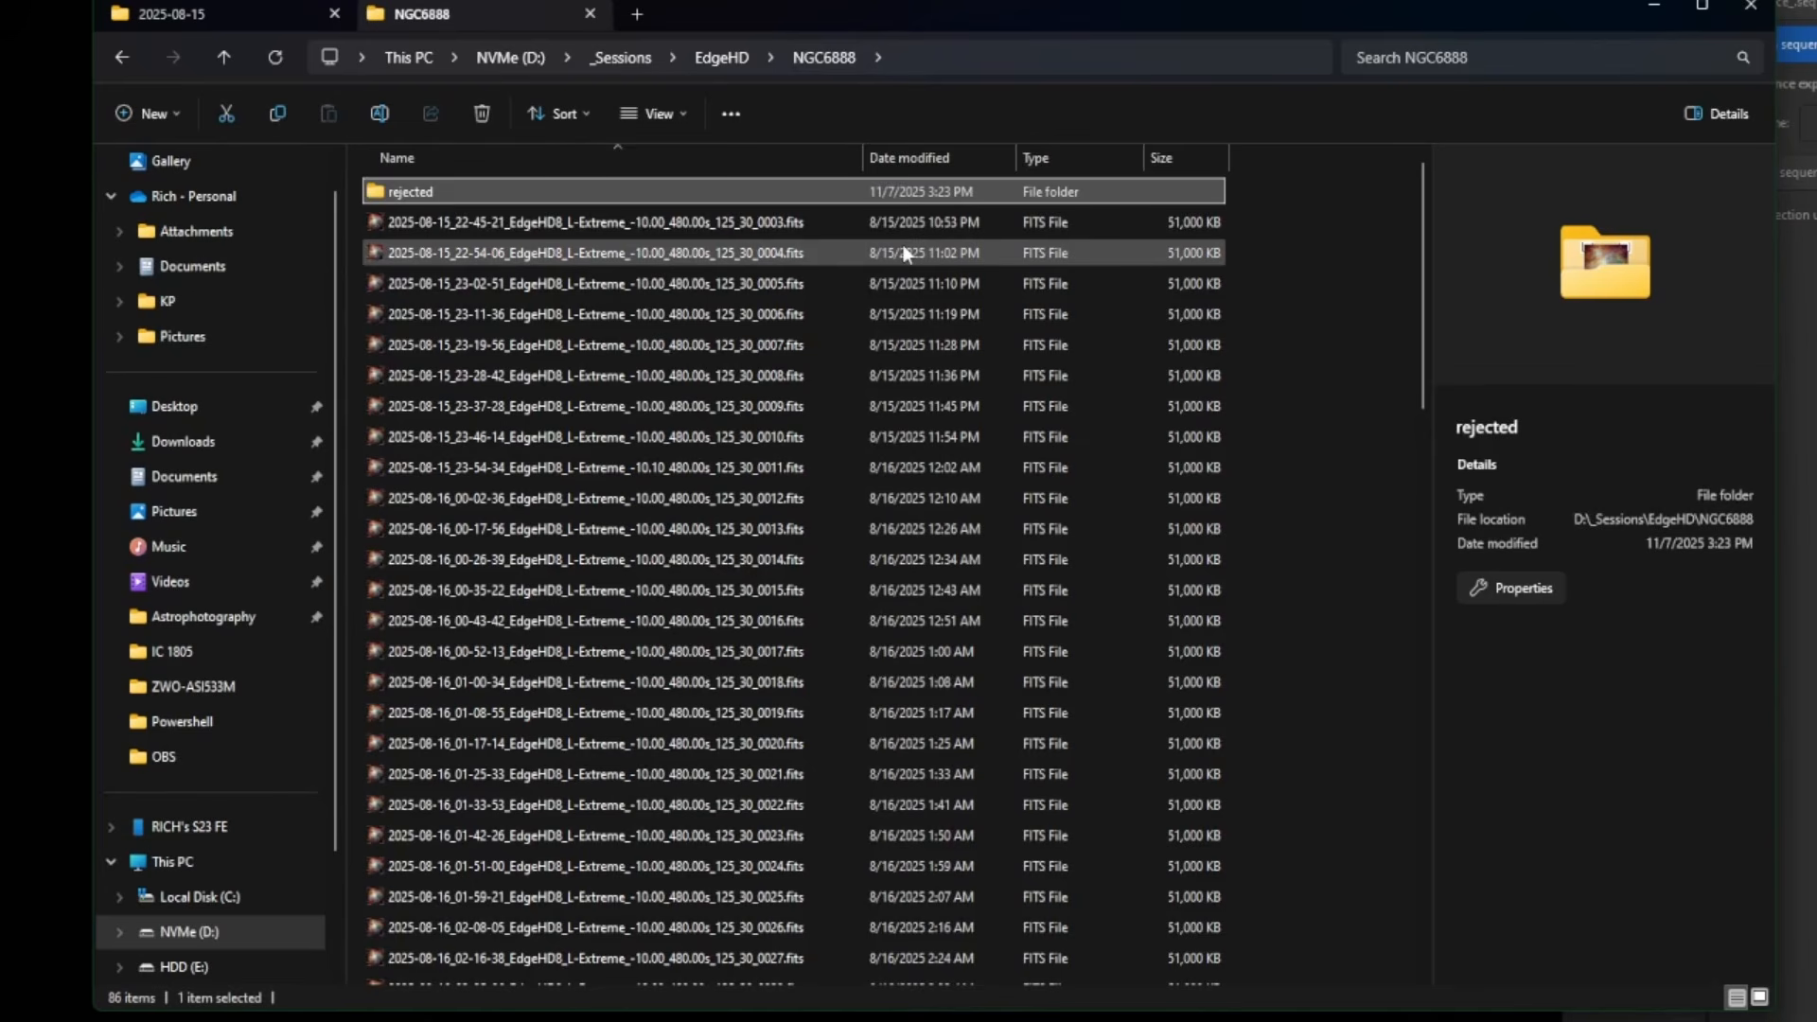
{"action": "left_click", "coordinate": [776, 217]}
- Select and cut the 42 FITS frames 0003 through 0044
{"action": "scroll", "coordinate": [931, 403], "scroll_direction": "down", "scroll_amount": 10}
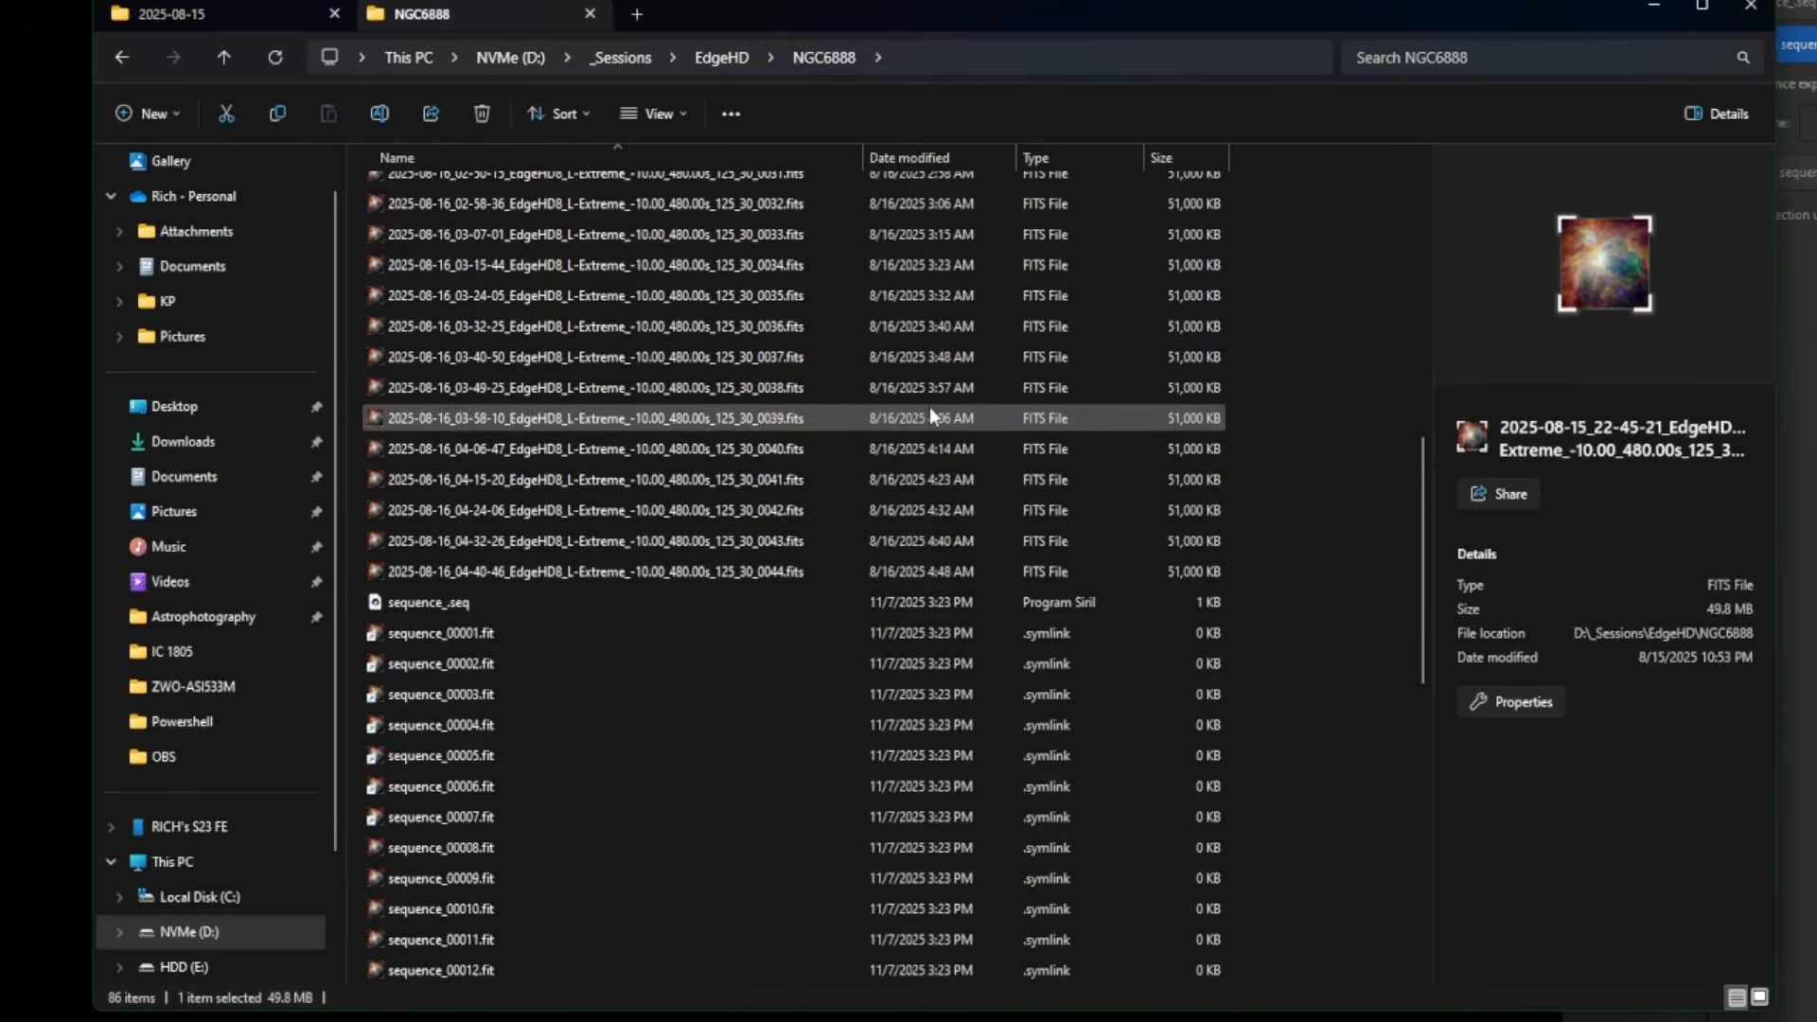
{"action": "left_click", "coordinate": [806, 568], "text": "shift"}
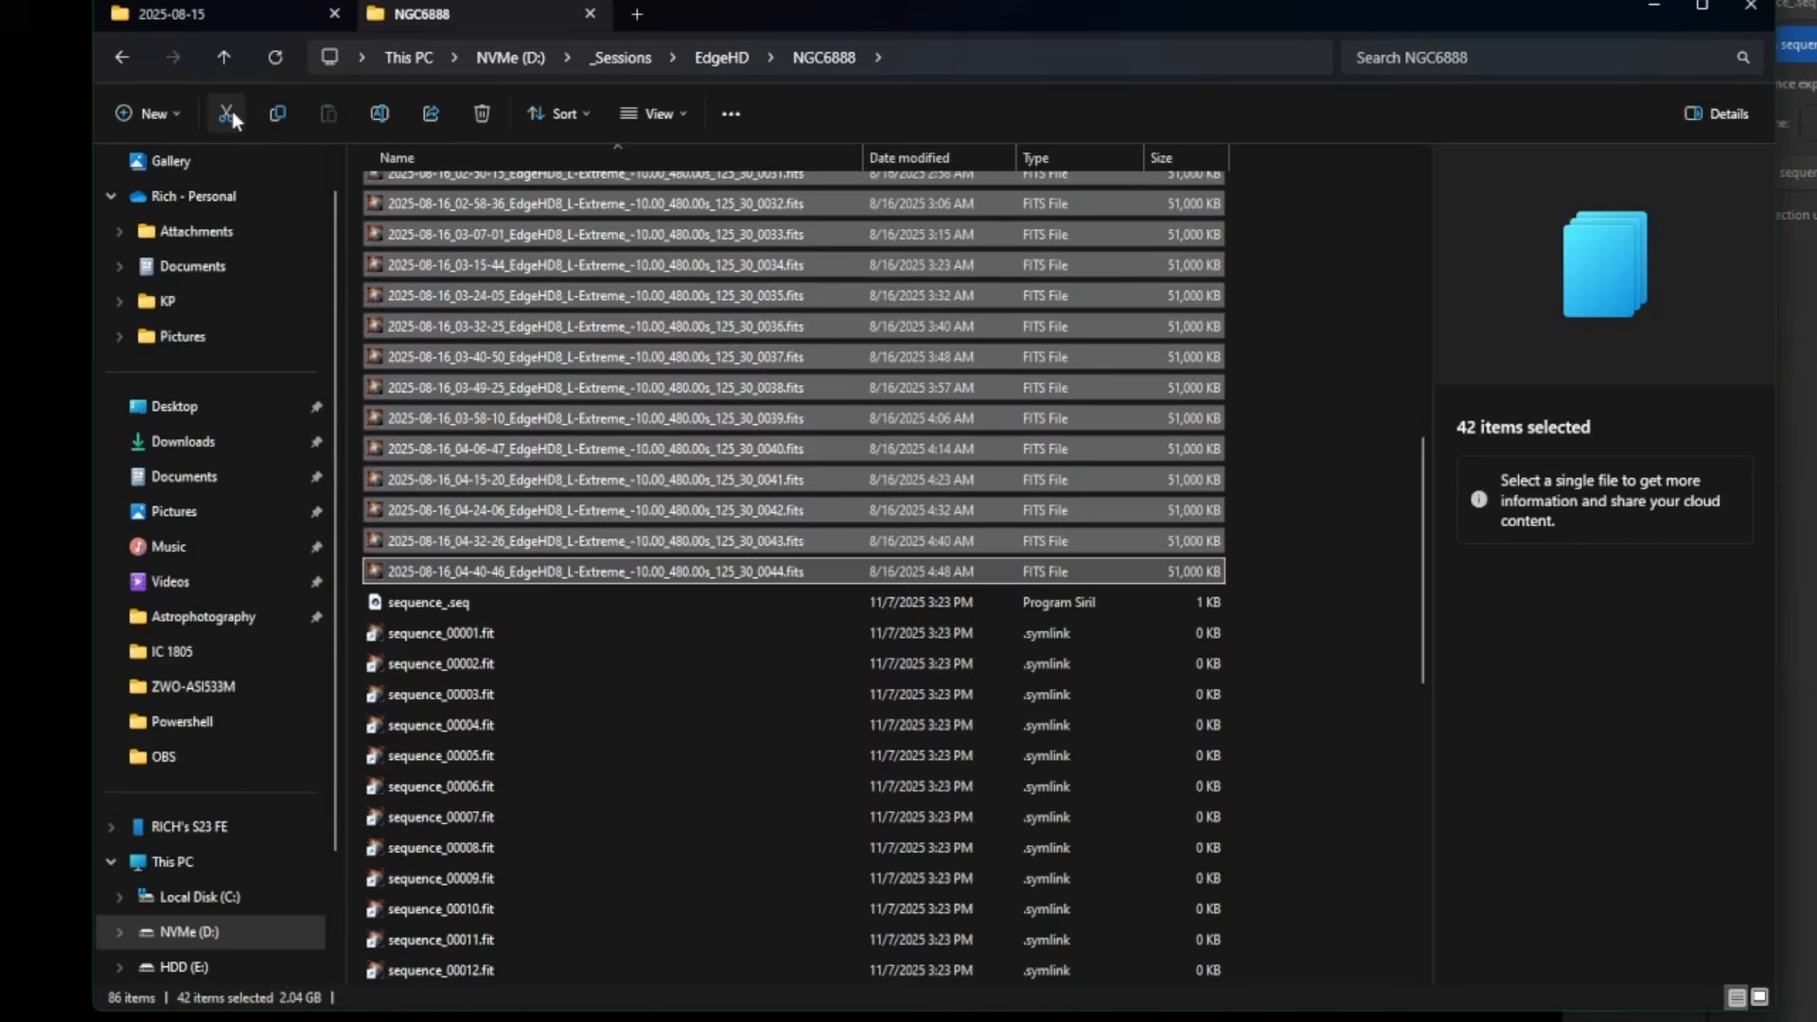
{"action": "left_click", "coordinate": [226, 114]}
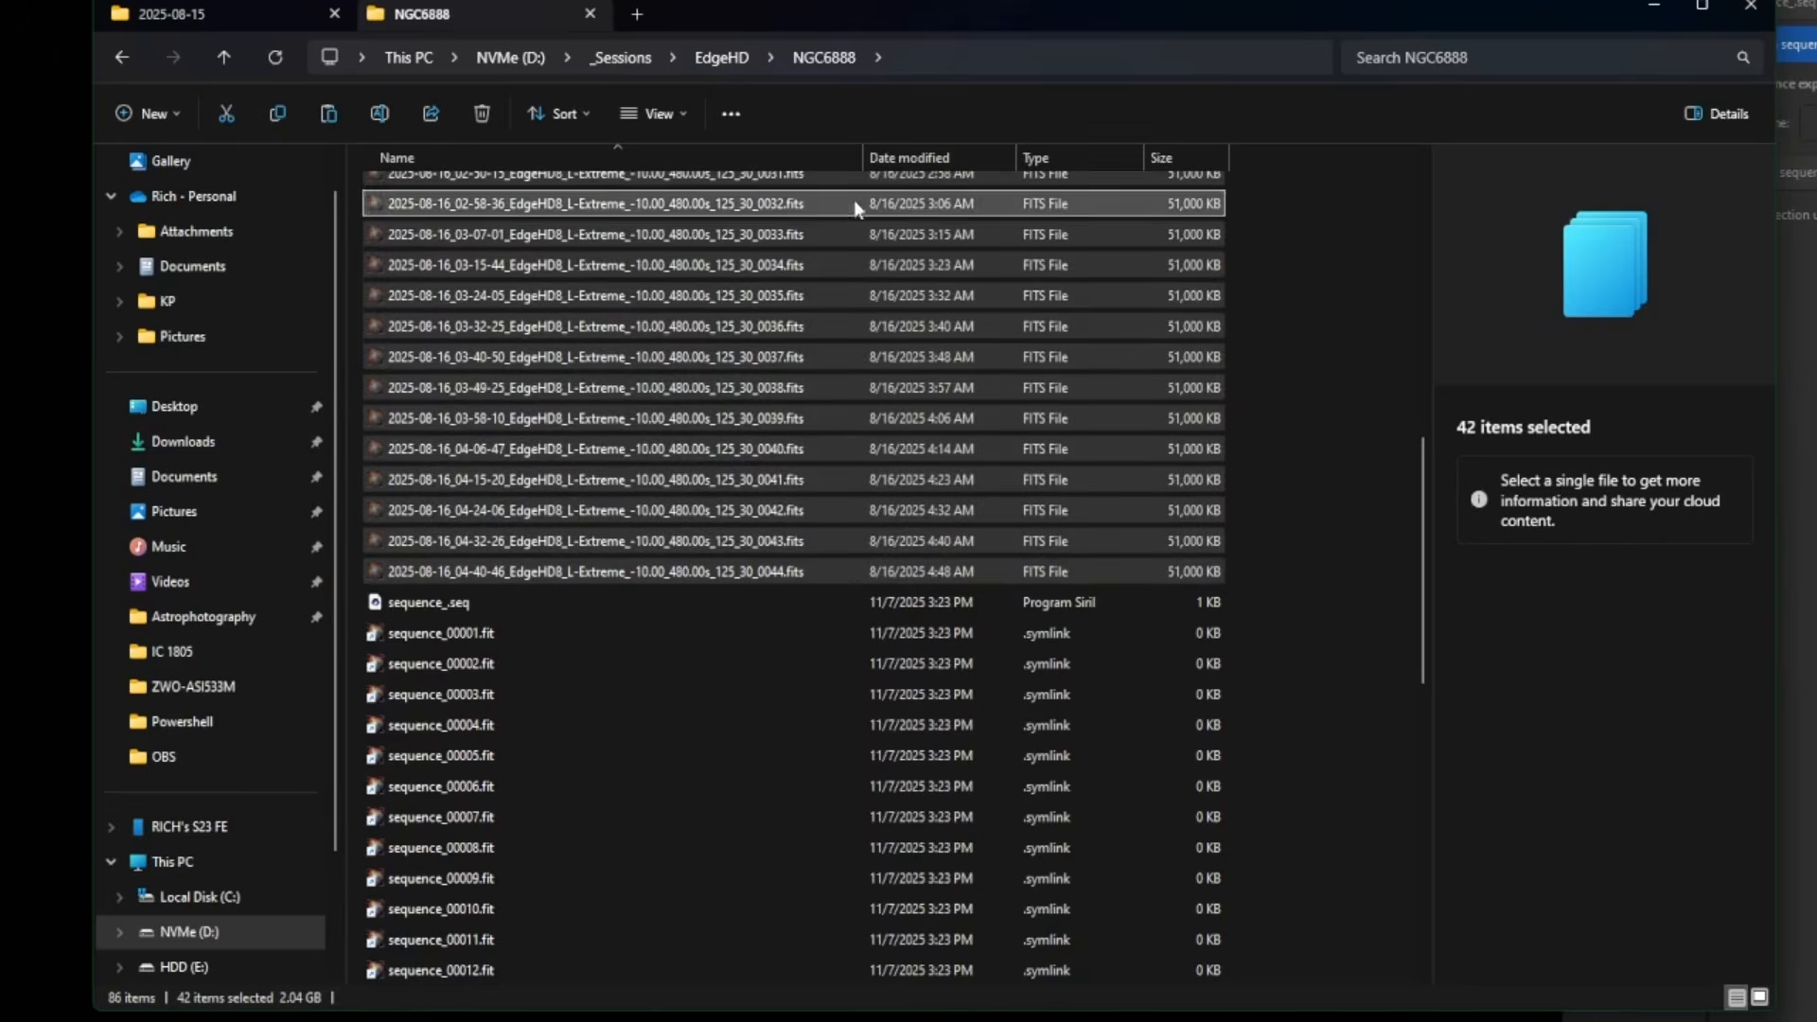
- Create a new folder named 6888 in EdgeHD and open it
{"action": "left_click", "coordinate": [721, 58]}
{"action": "right_click", "coordinate": [640, 663]}
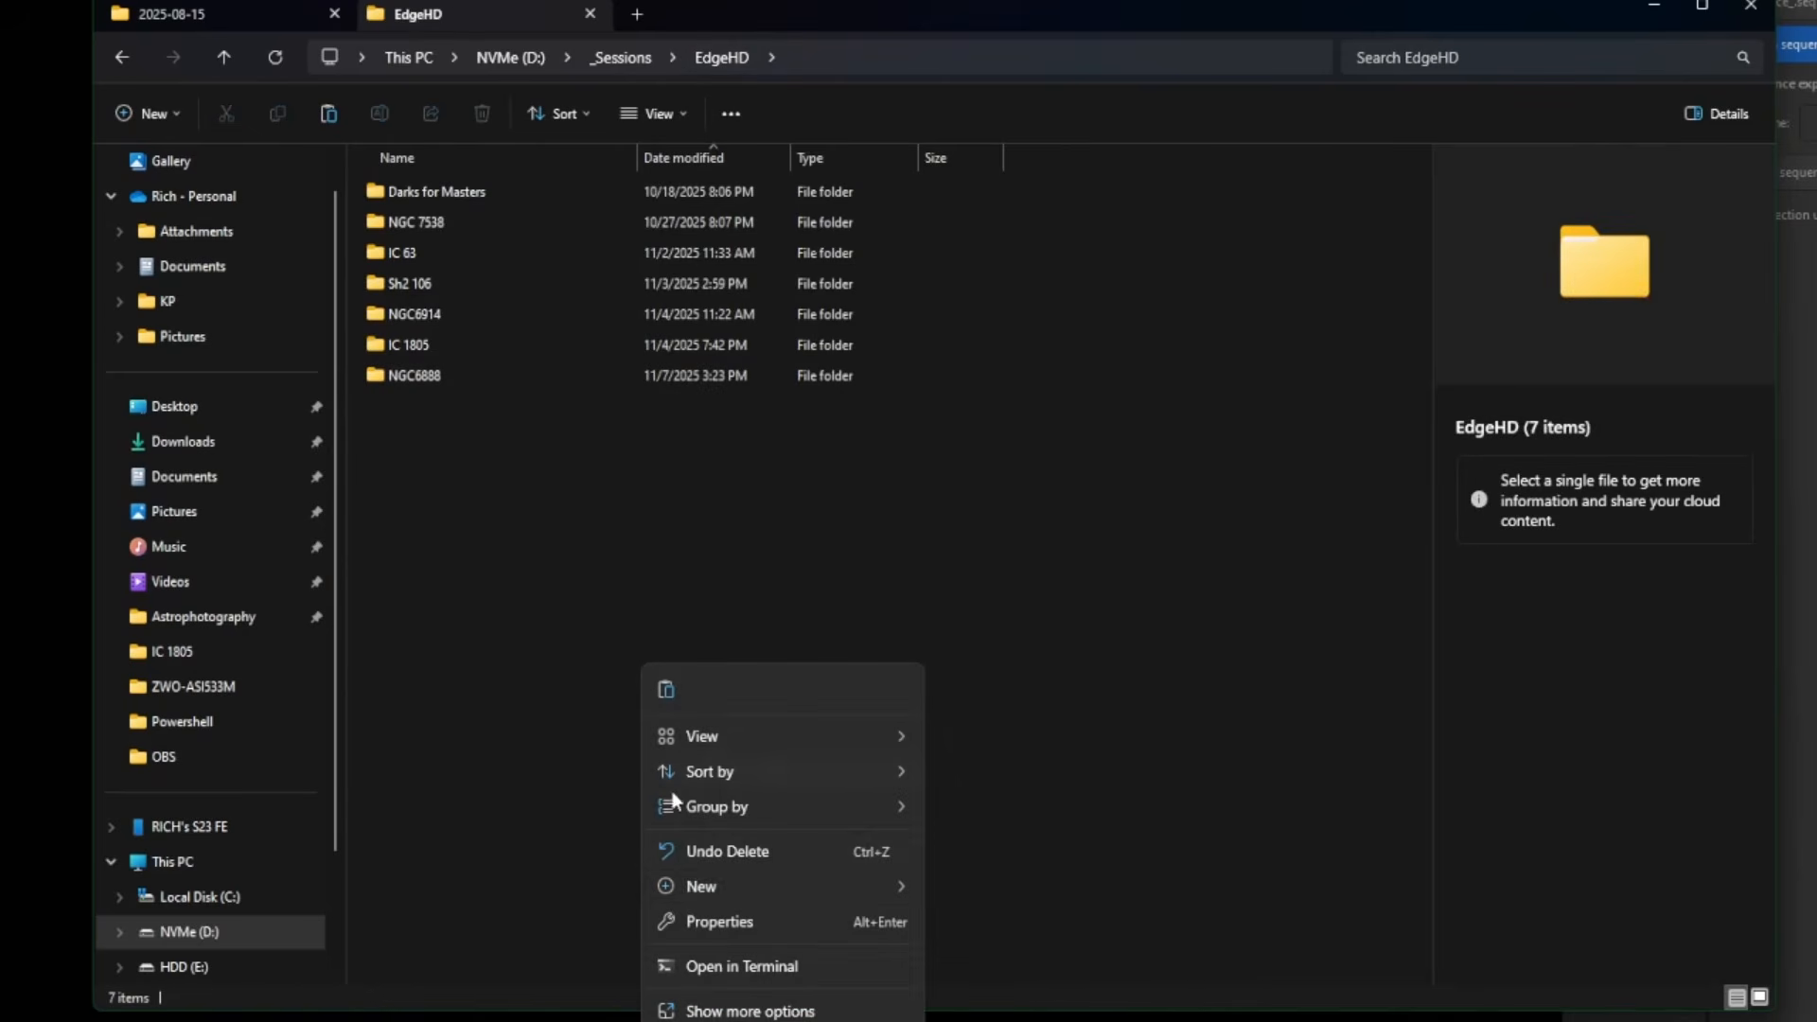
{"action": "mouse_move", "coordinate": [730, 885]}
{"action": "left_click", "coordinate": [966, 883]}
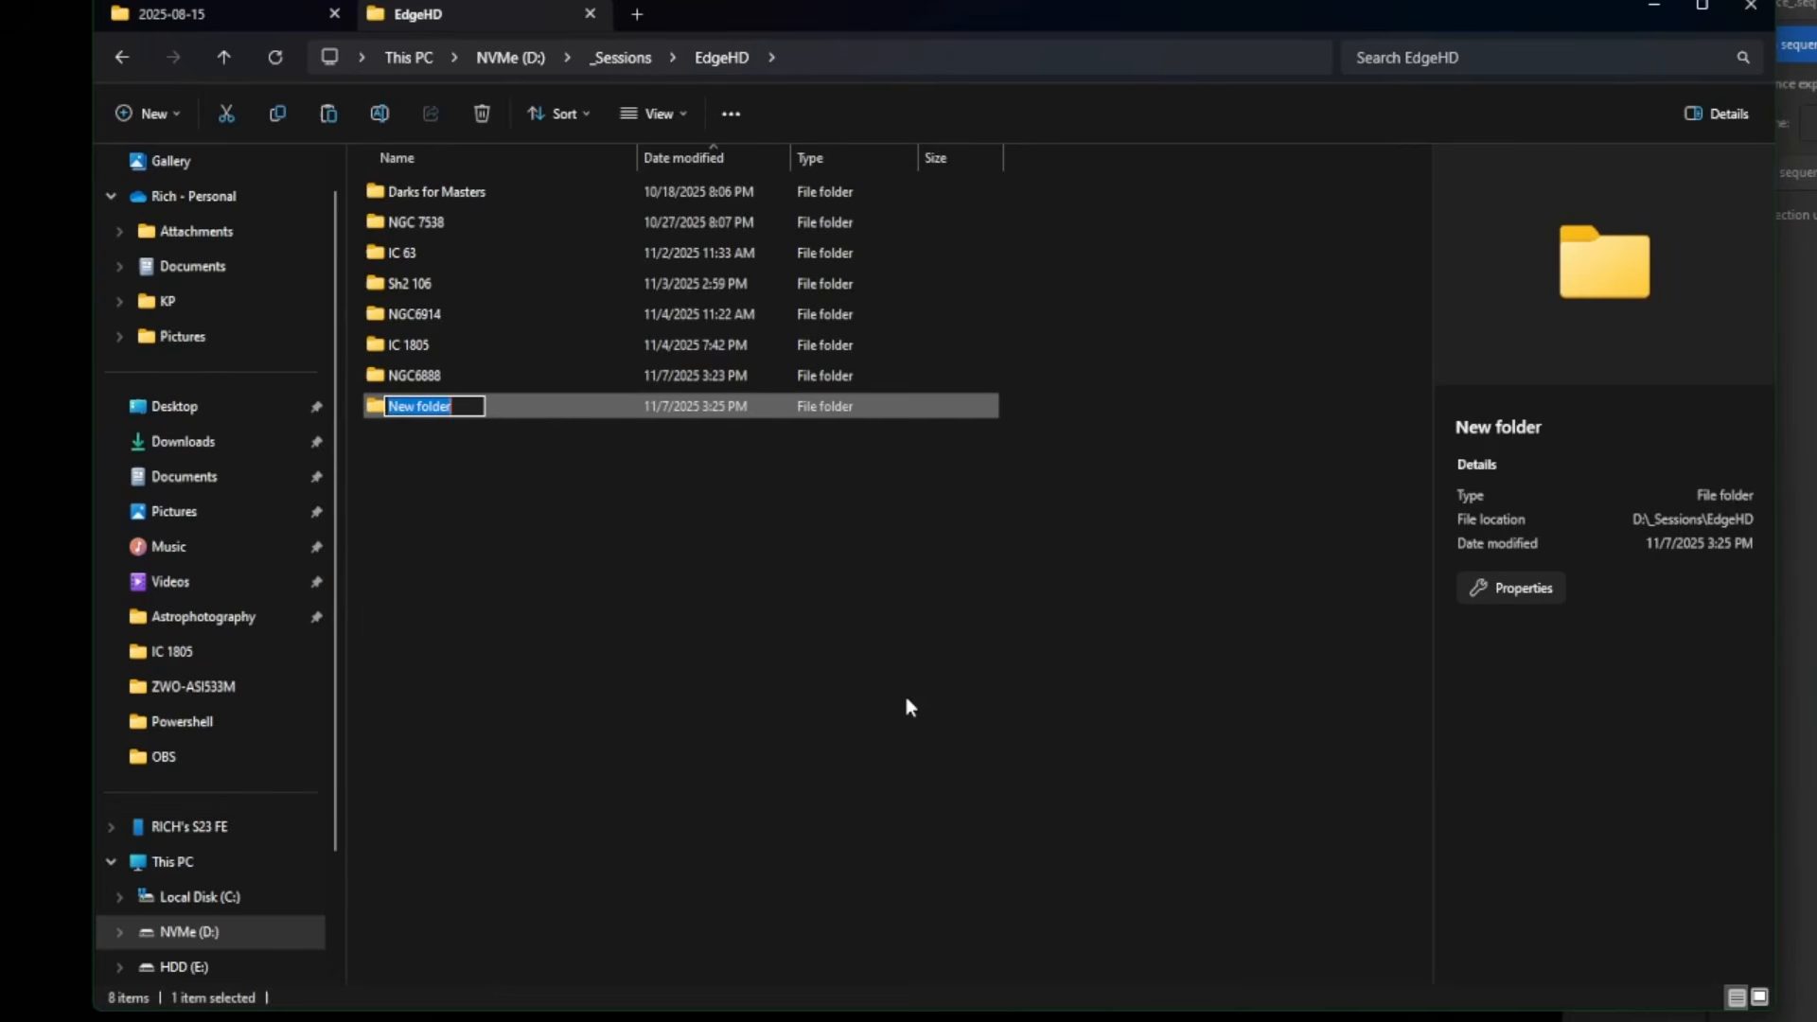
{"action": "type", "text": "6888"}
{"action": "key", "text": "Return"}
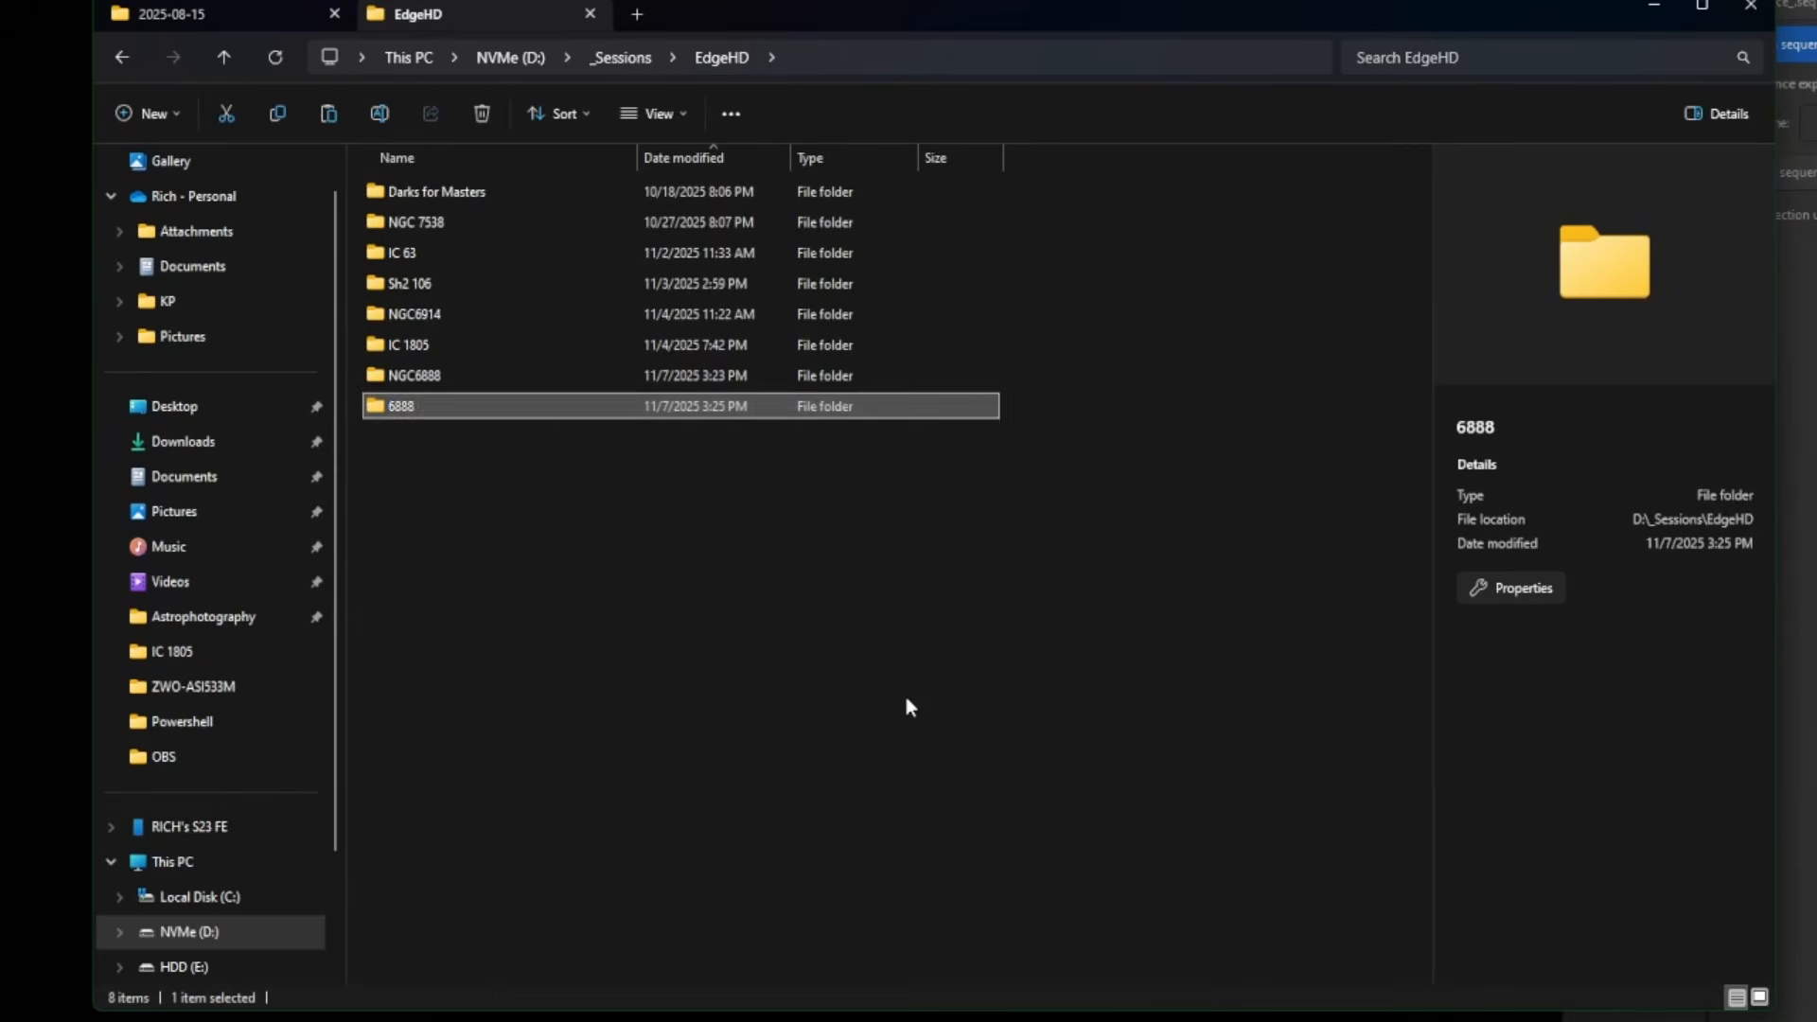
{"action": "key", "text": "Return"}
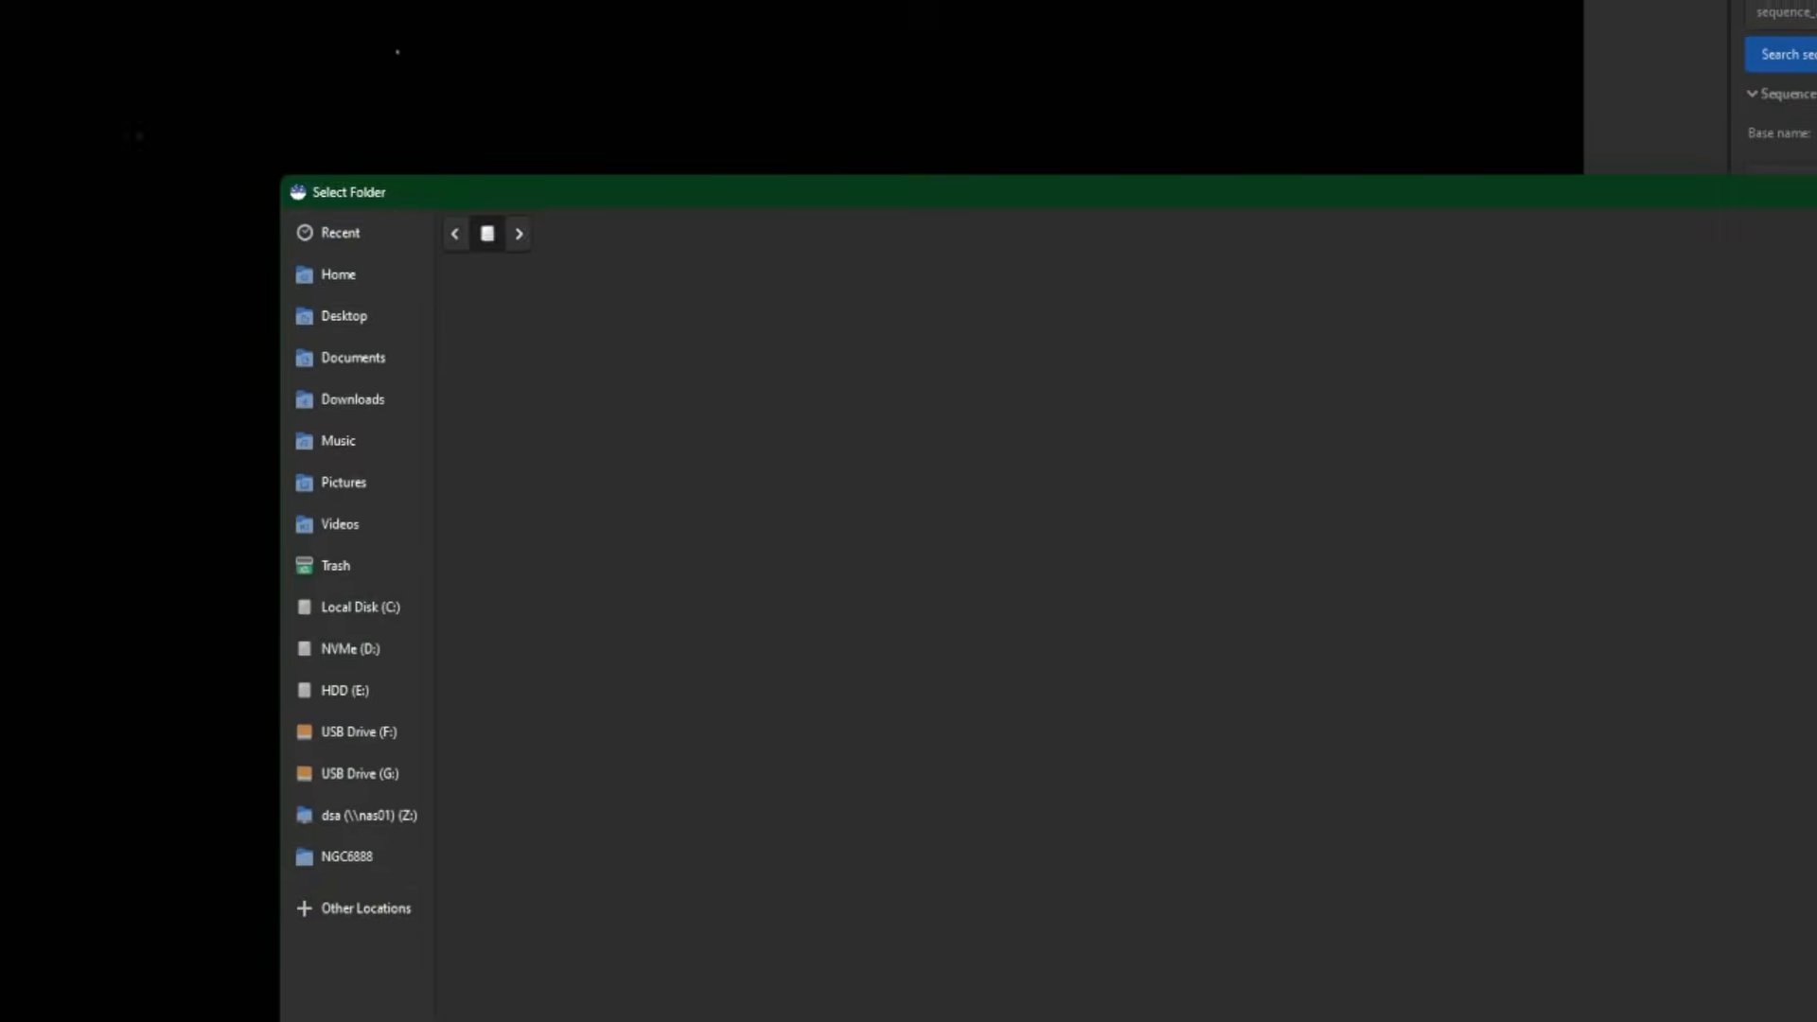
- Choose EdgeHD/6888 as Siril's working directory, then return to File Explorer
{"action": "left_click", "coordinate": [892, 364]}
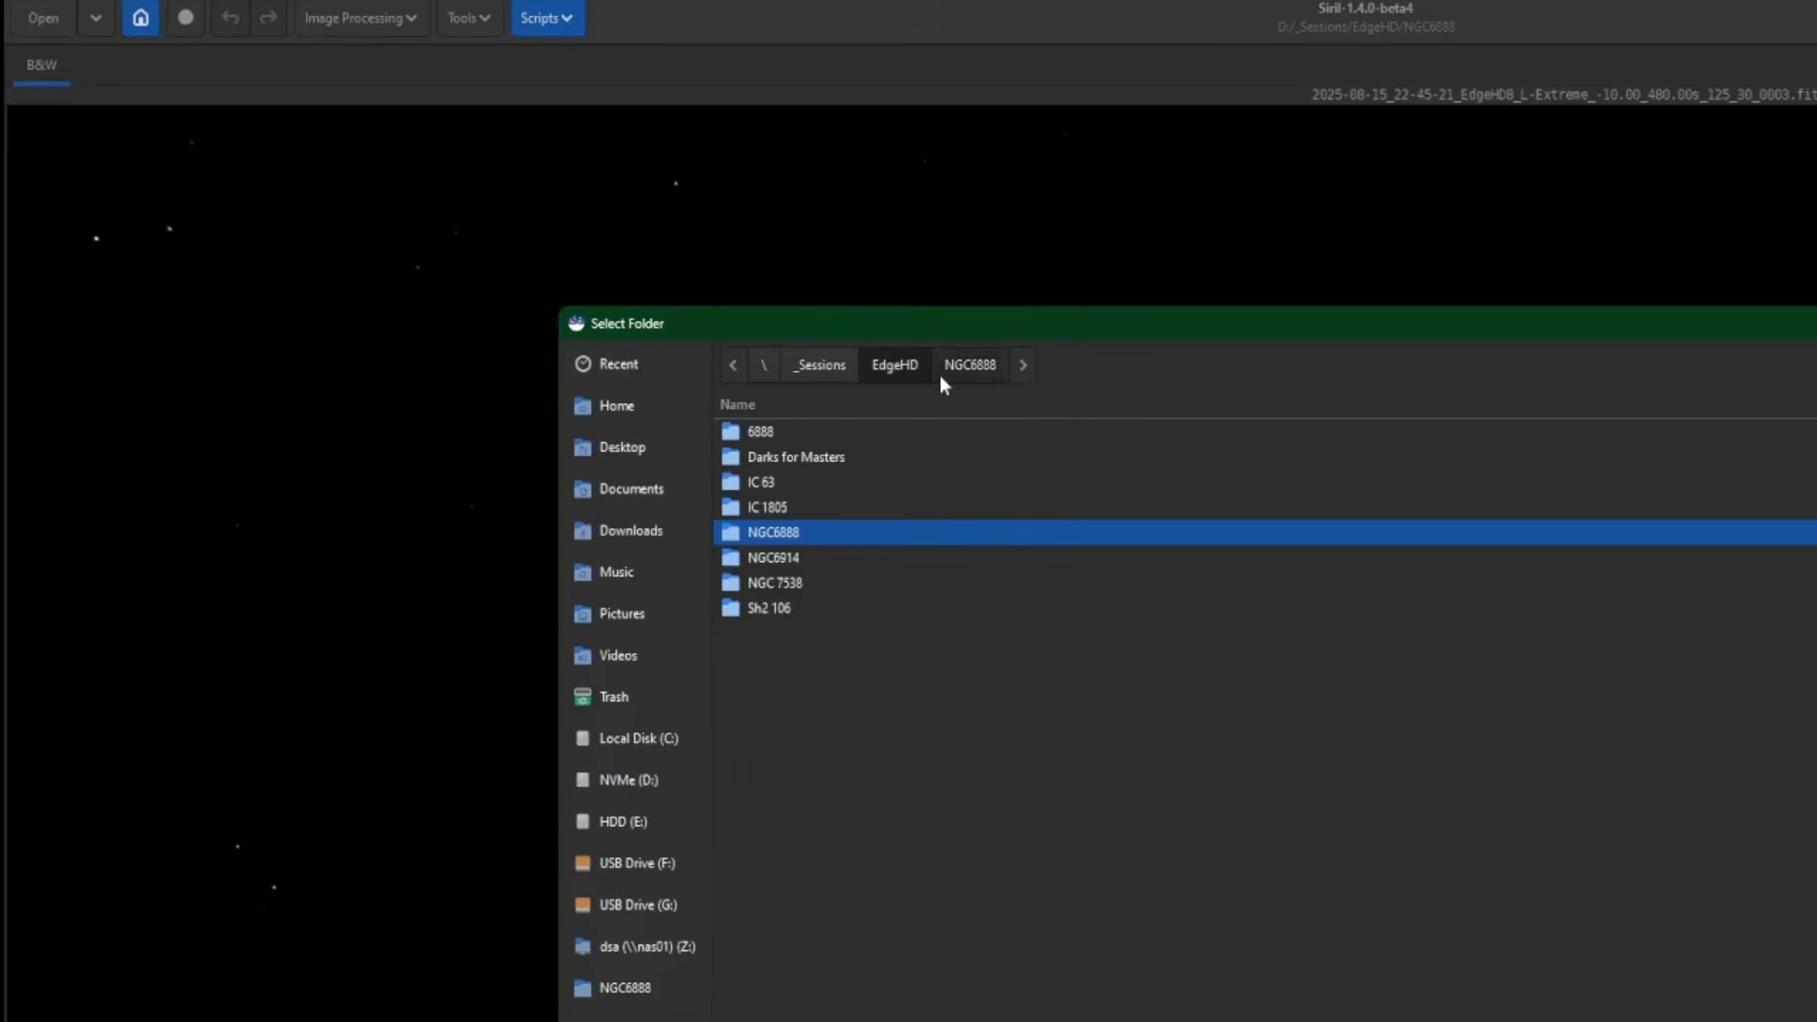
{"action": "double_click", "coordinate": [760, 434]}
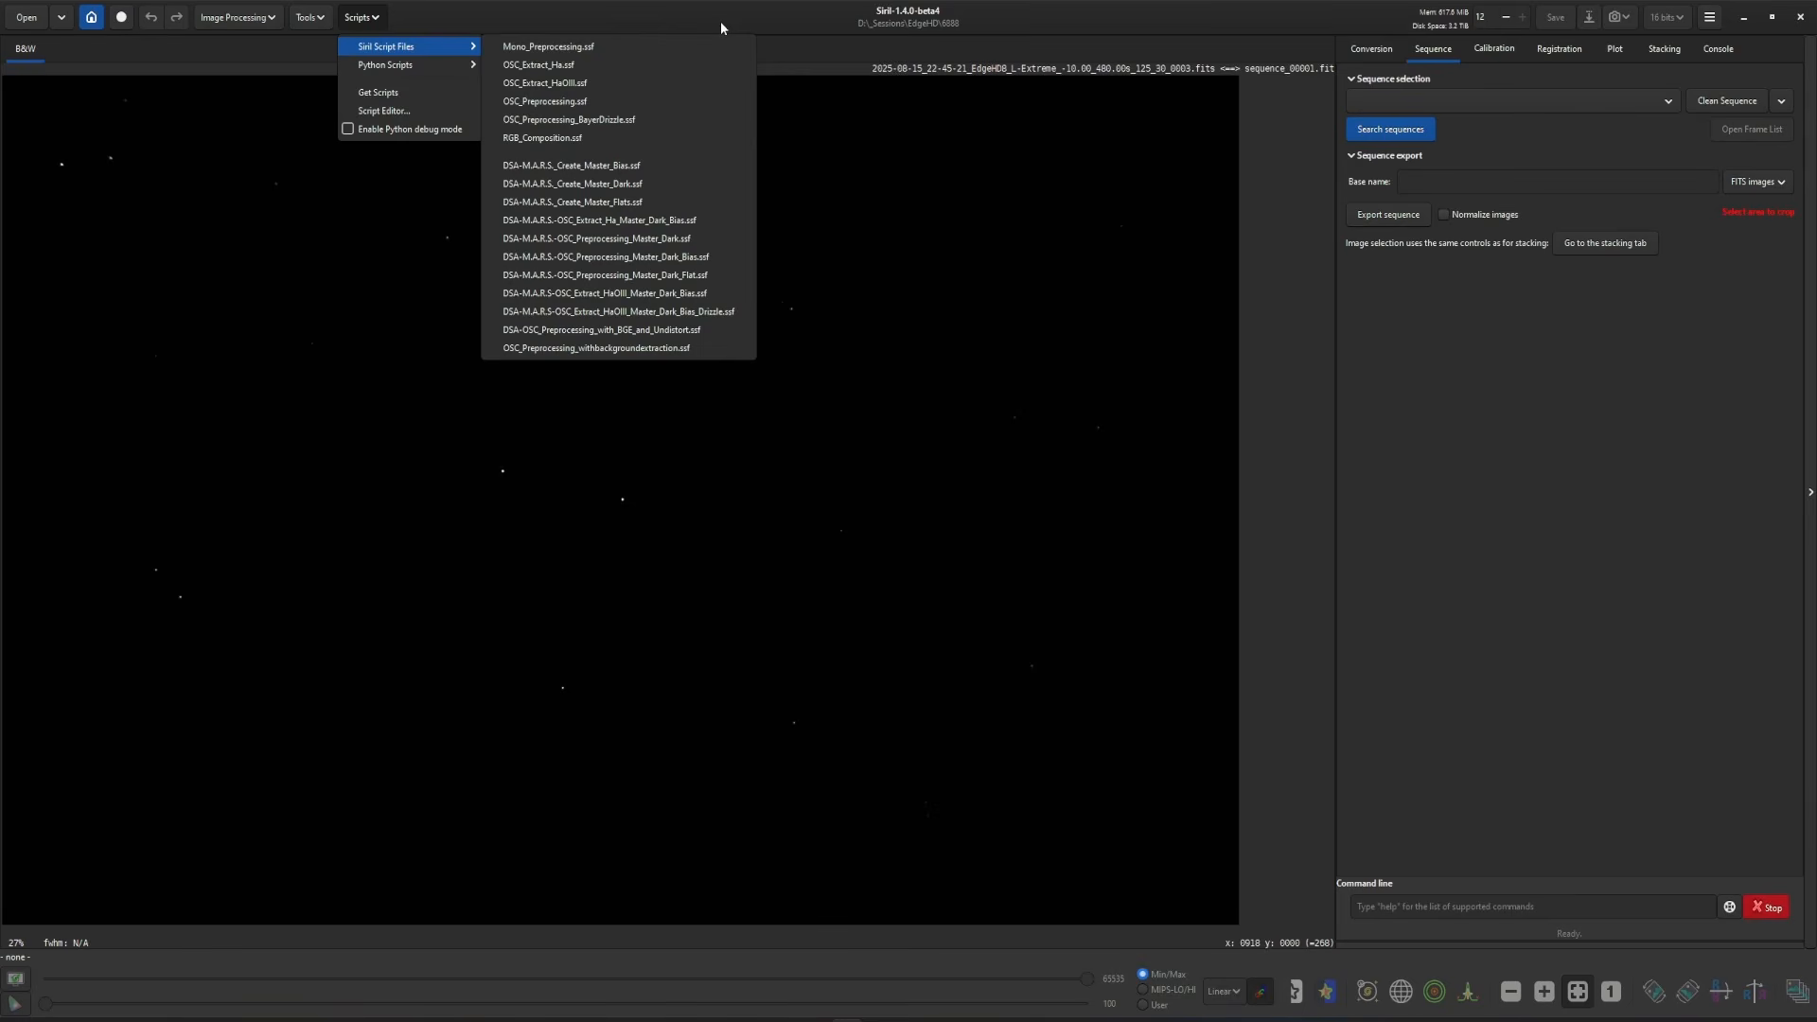
{"action": "left_click", "coordinate": [622, 101]}
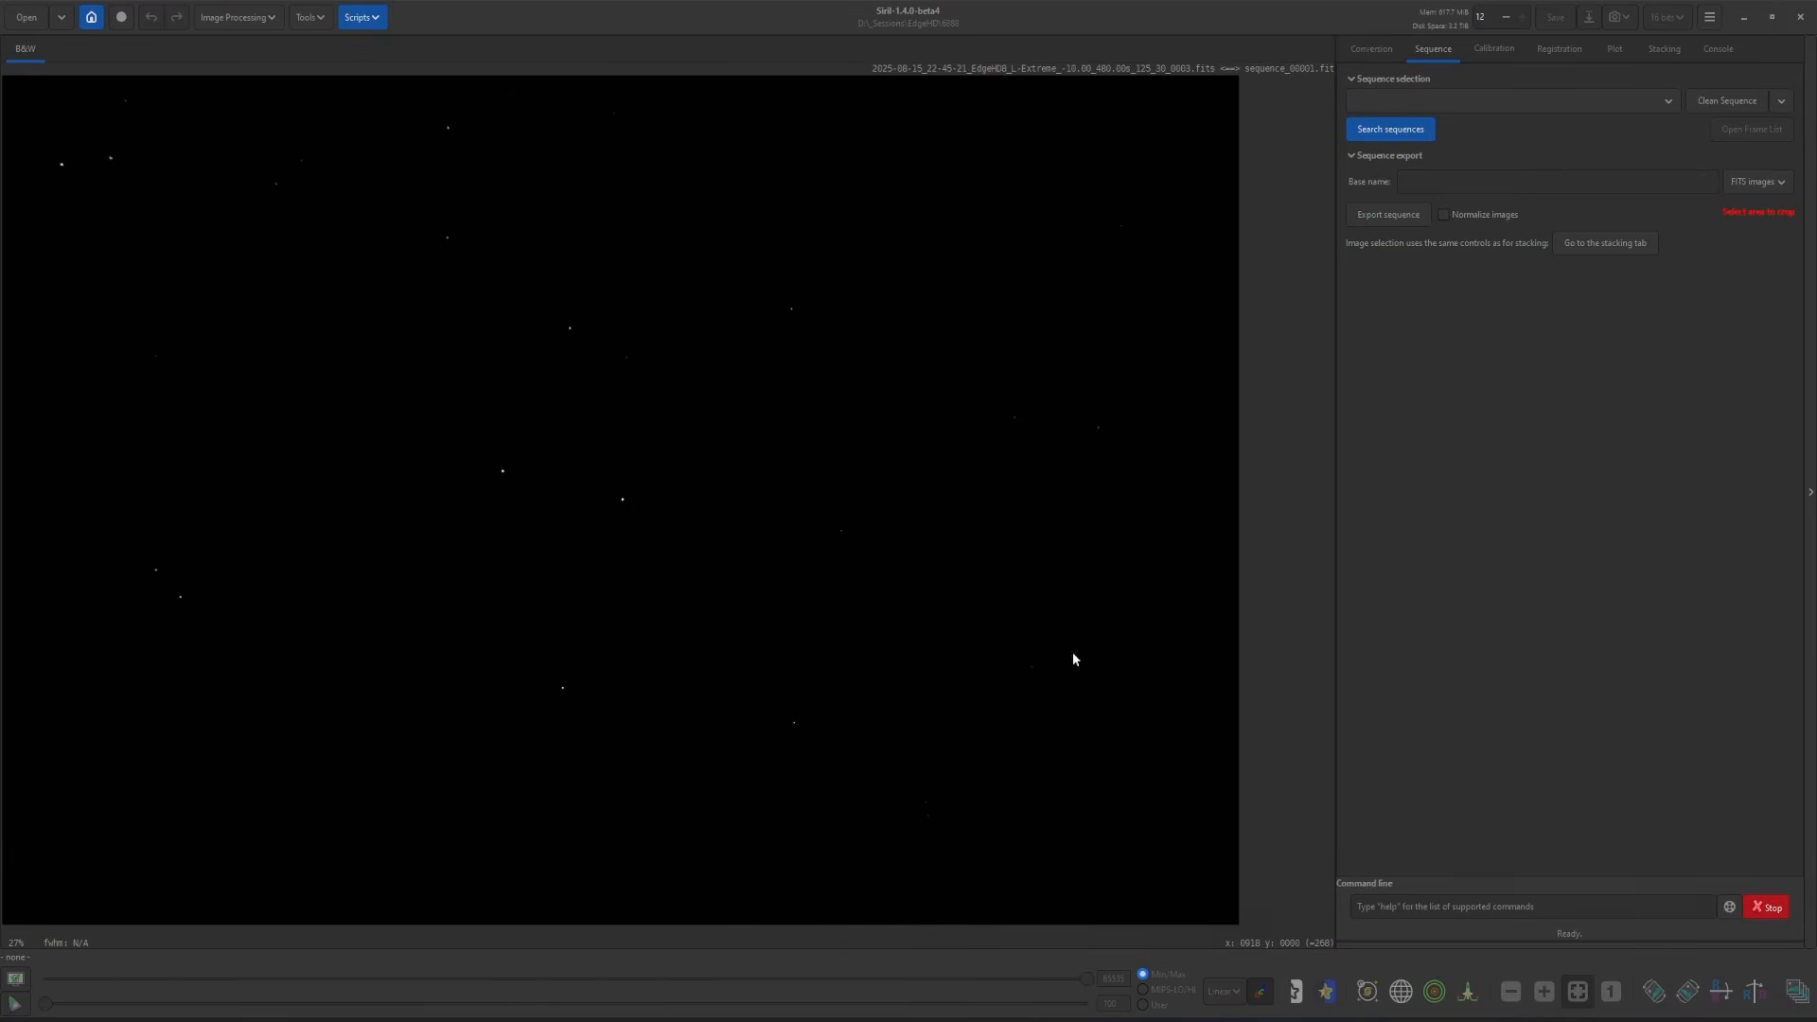
{"action": "left_click", "coordinate": [1127, 1019]}
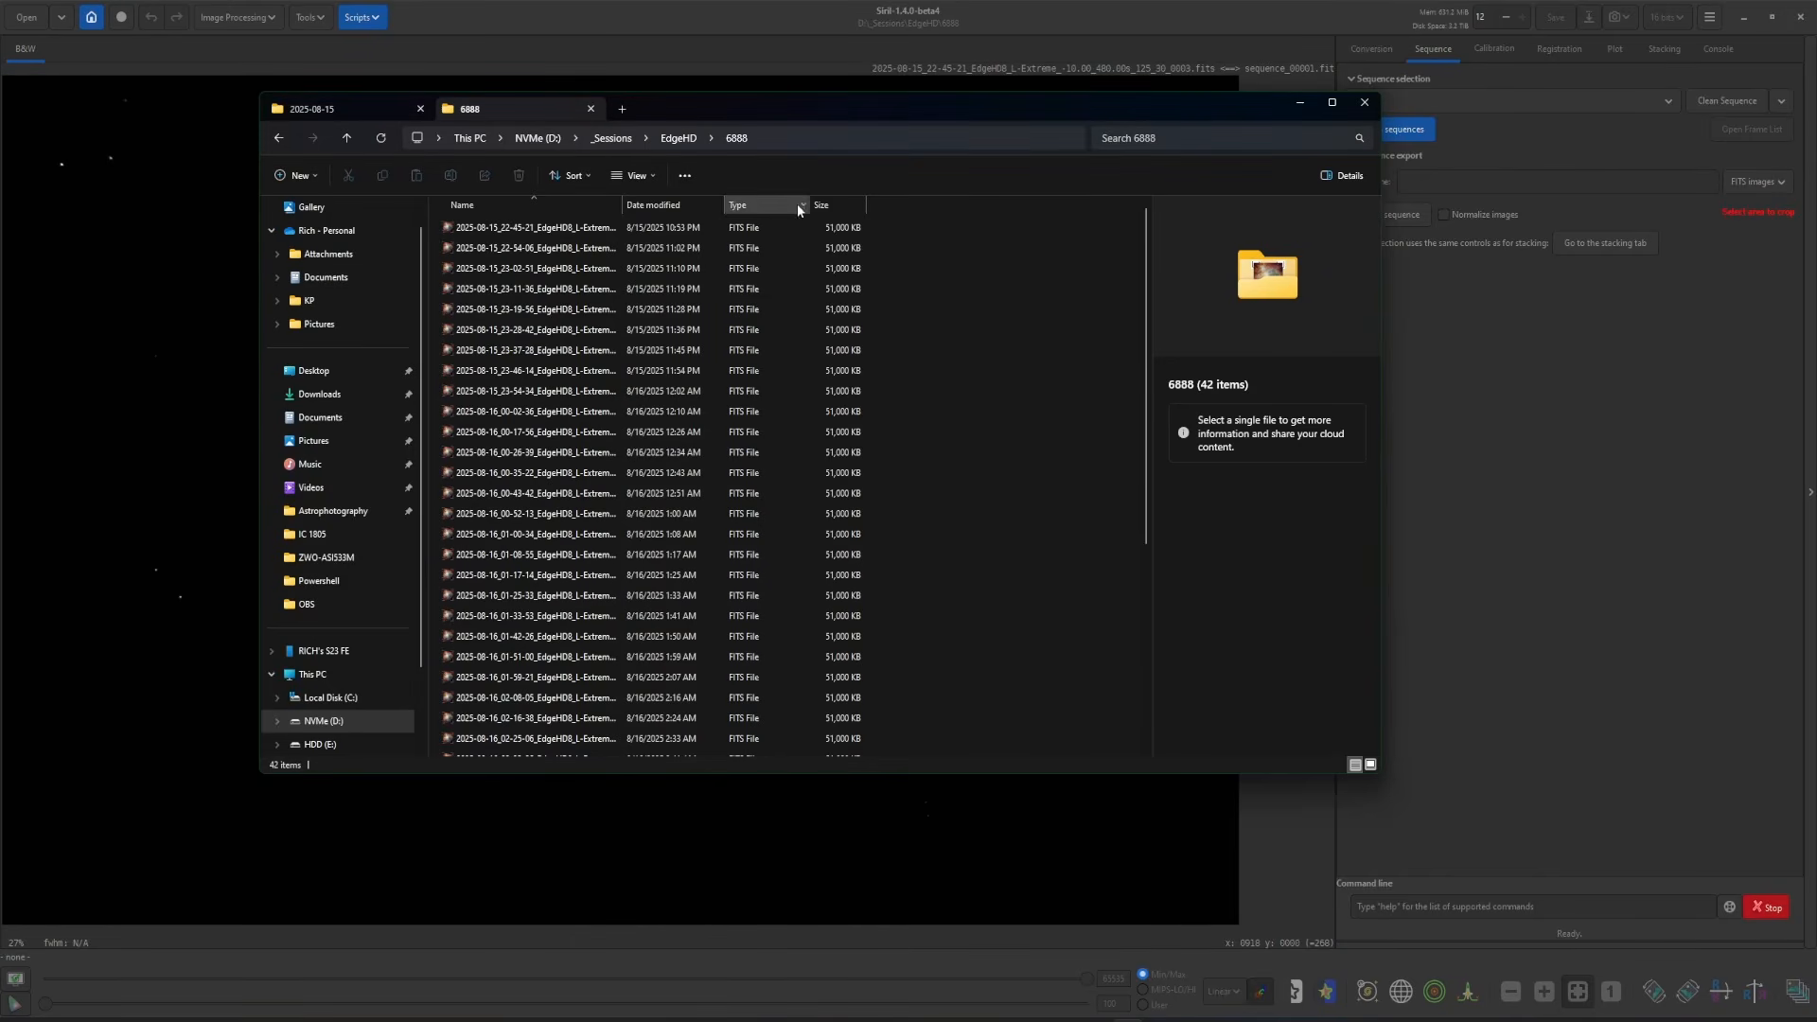
- Move the three rejected FITS frames back into the NGC6888 folder
{"action": "scroll", "coordinate": [1036, 486], "scroll_direction": "down", "scroll_amount": 3}
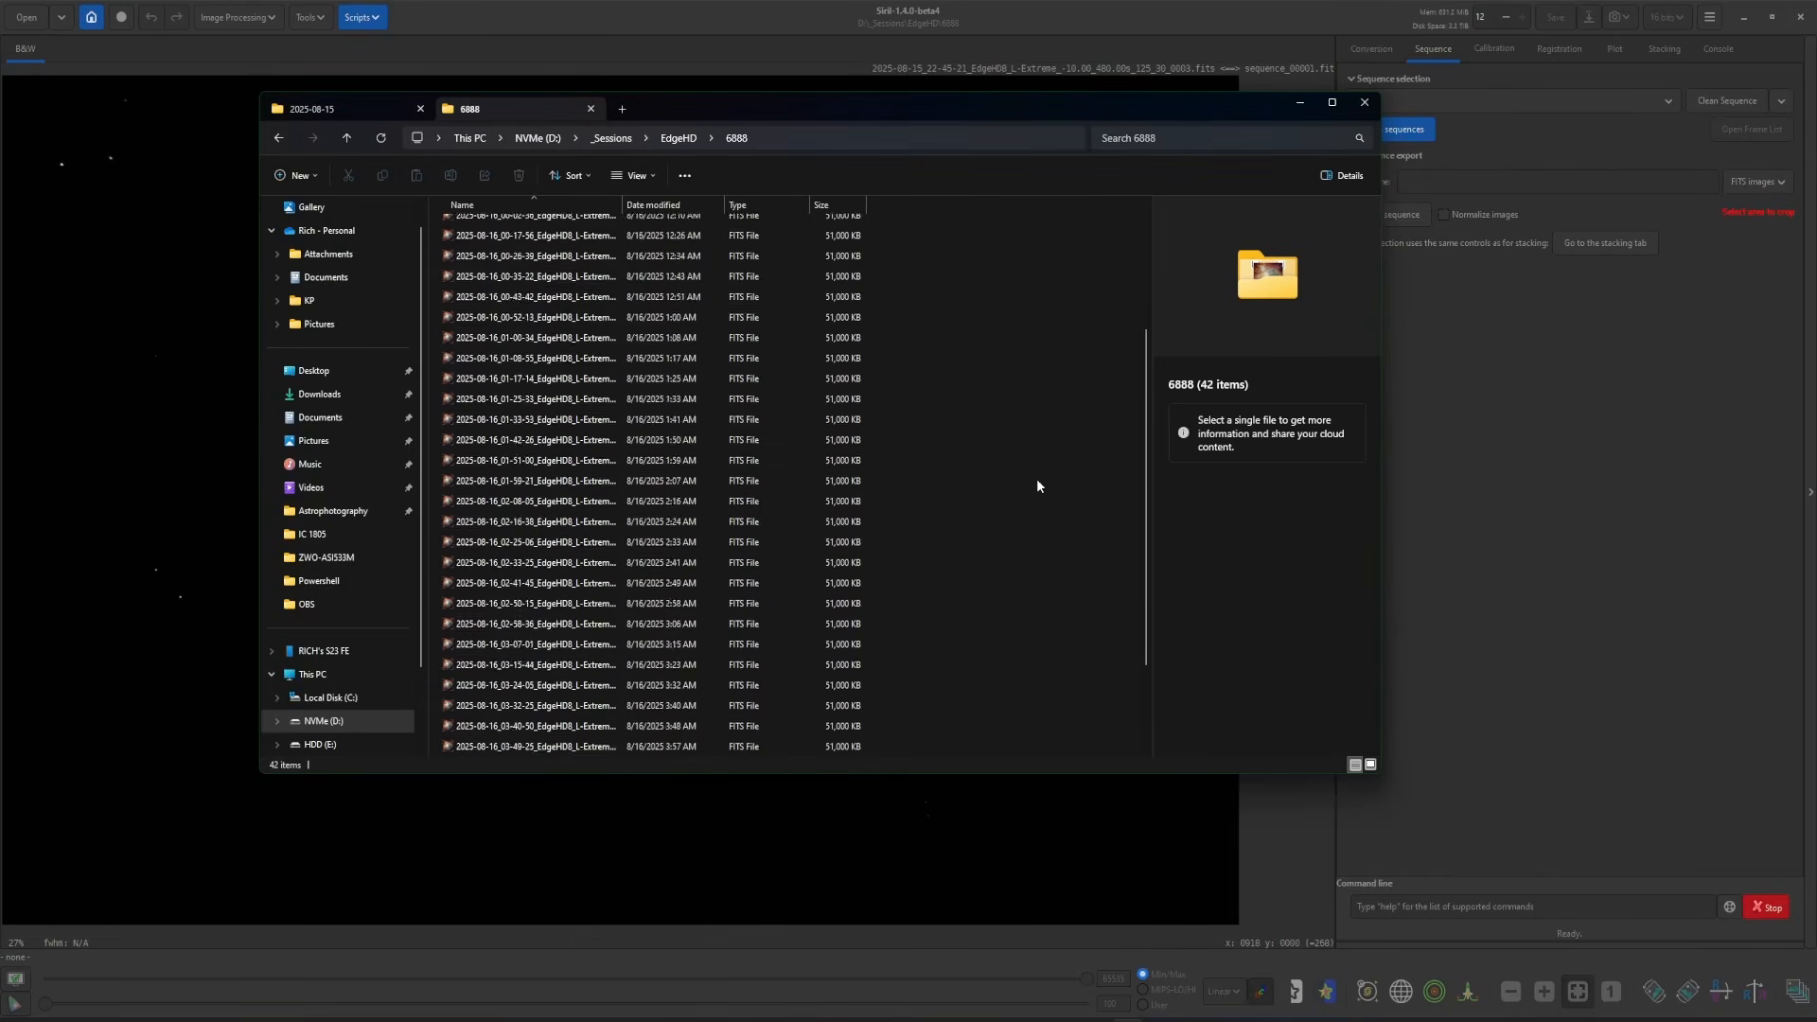
{"action": "left_click", "coordinate": [679, 138]}
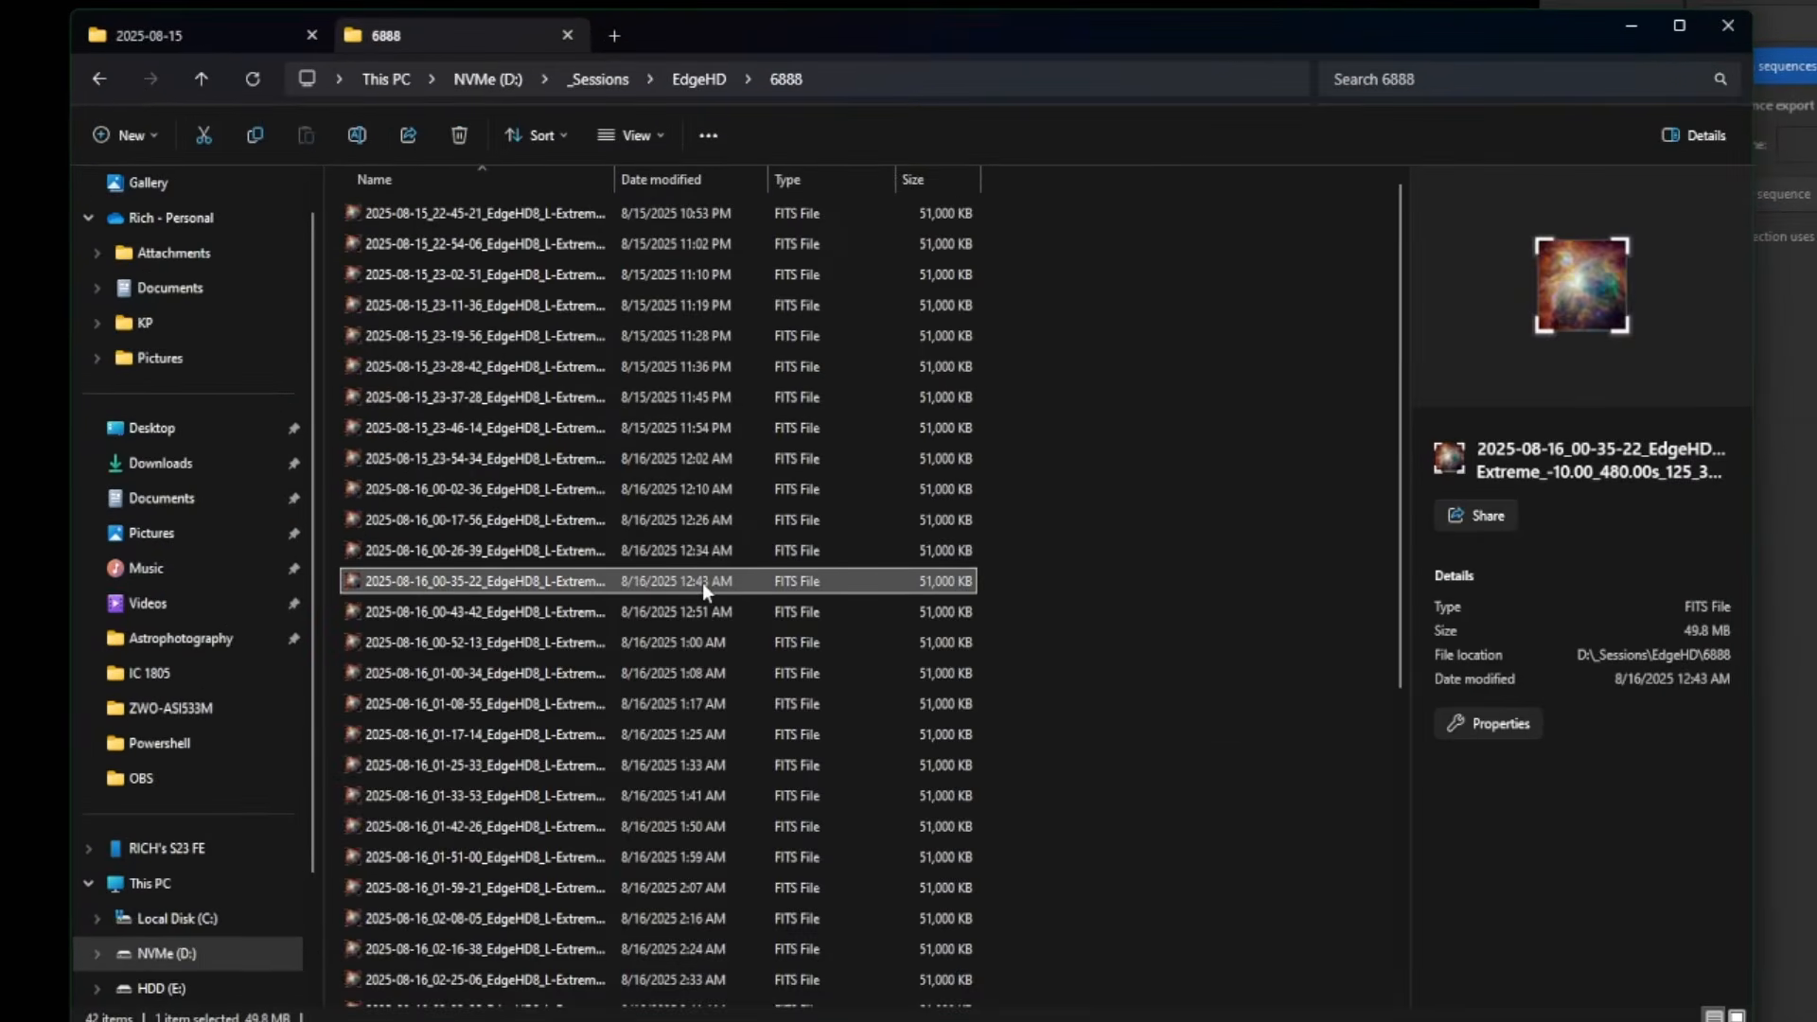
{"action": "key", "text": "ctrl+a"}
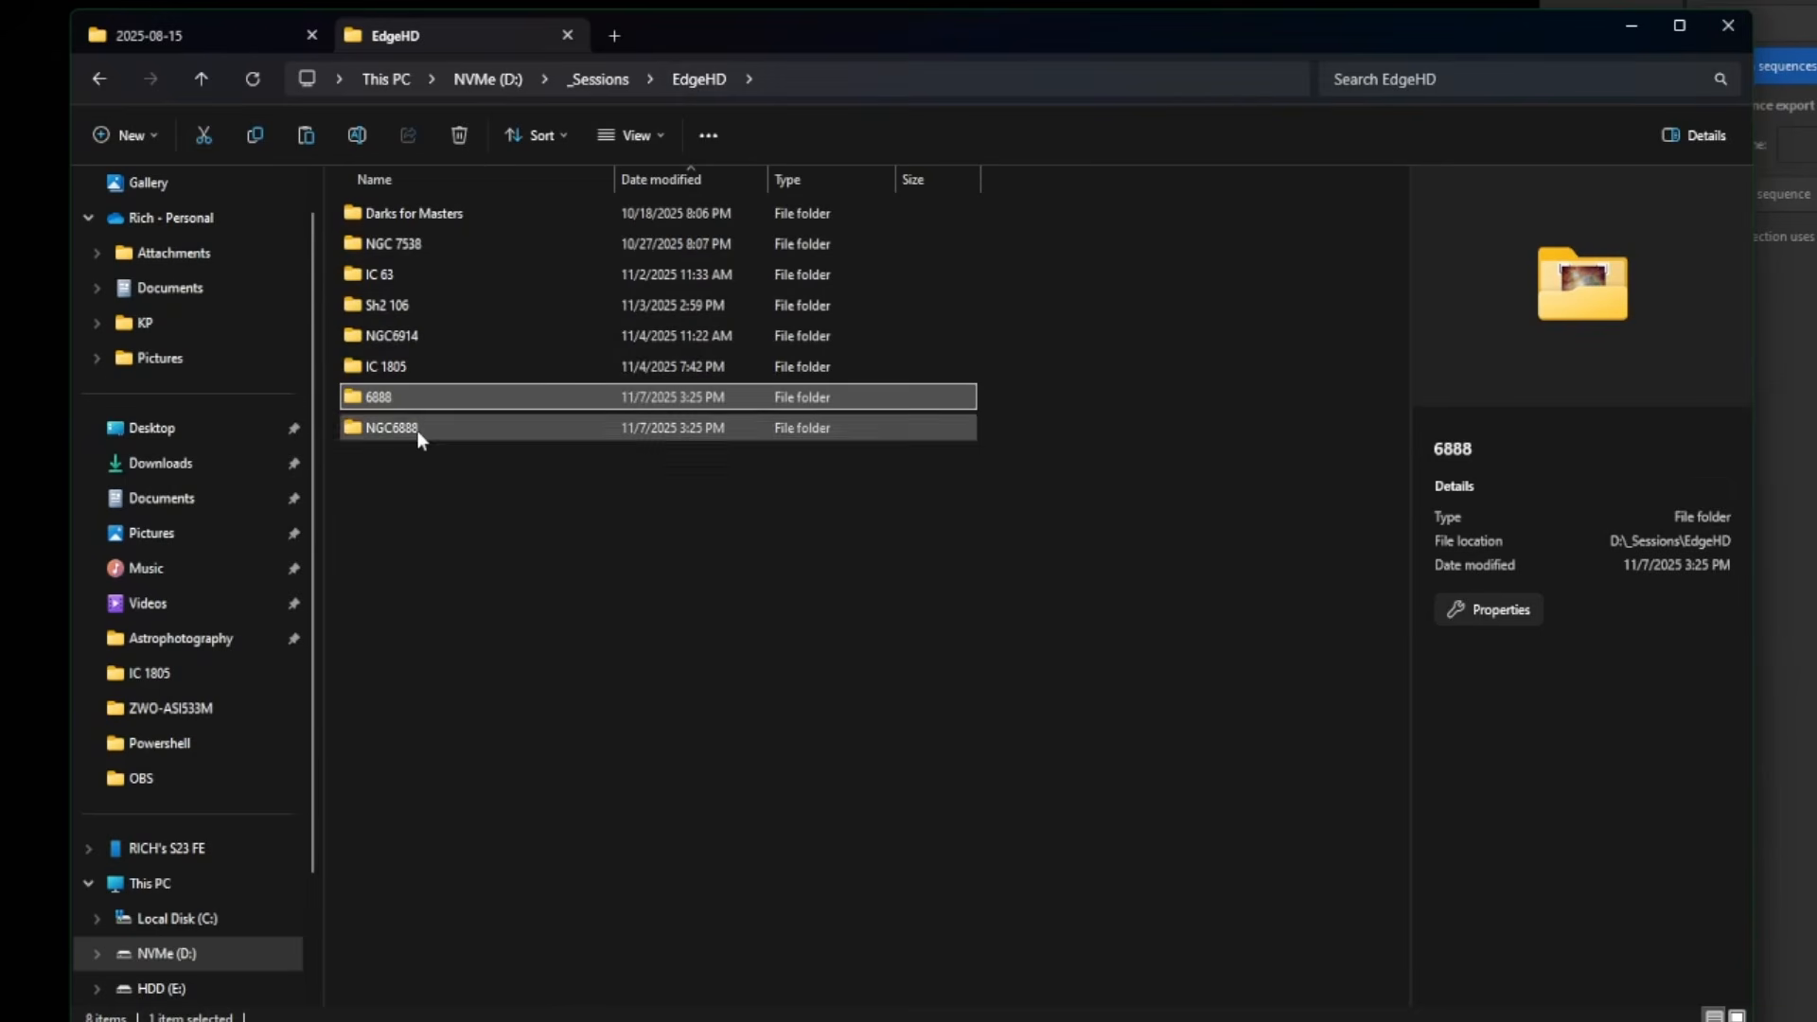
{"action": "double_click", "coordinate": [418, 429]}
{"action": "left_click_drag", "start_coordinate": [739, 407], "coordinate": [504, 217]}
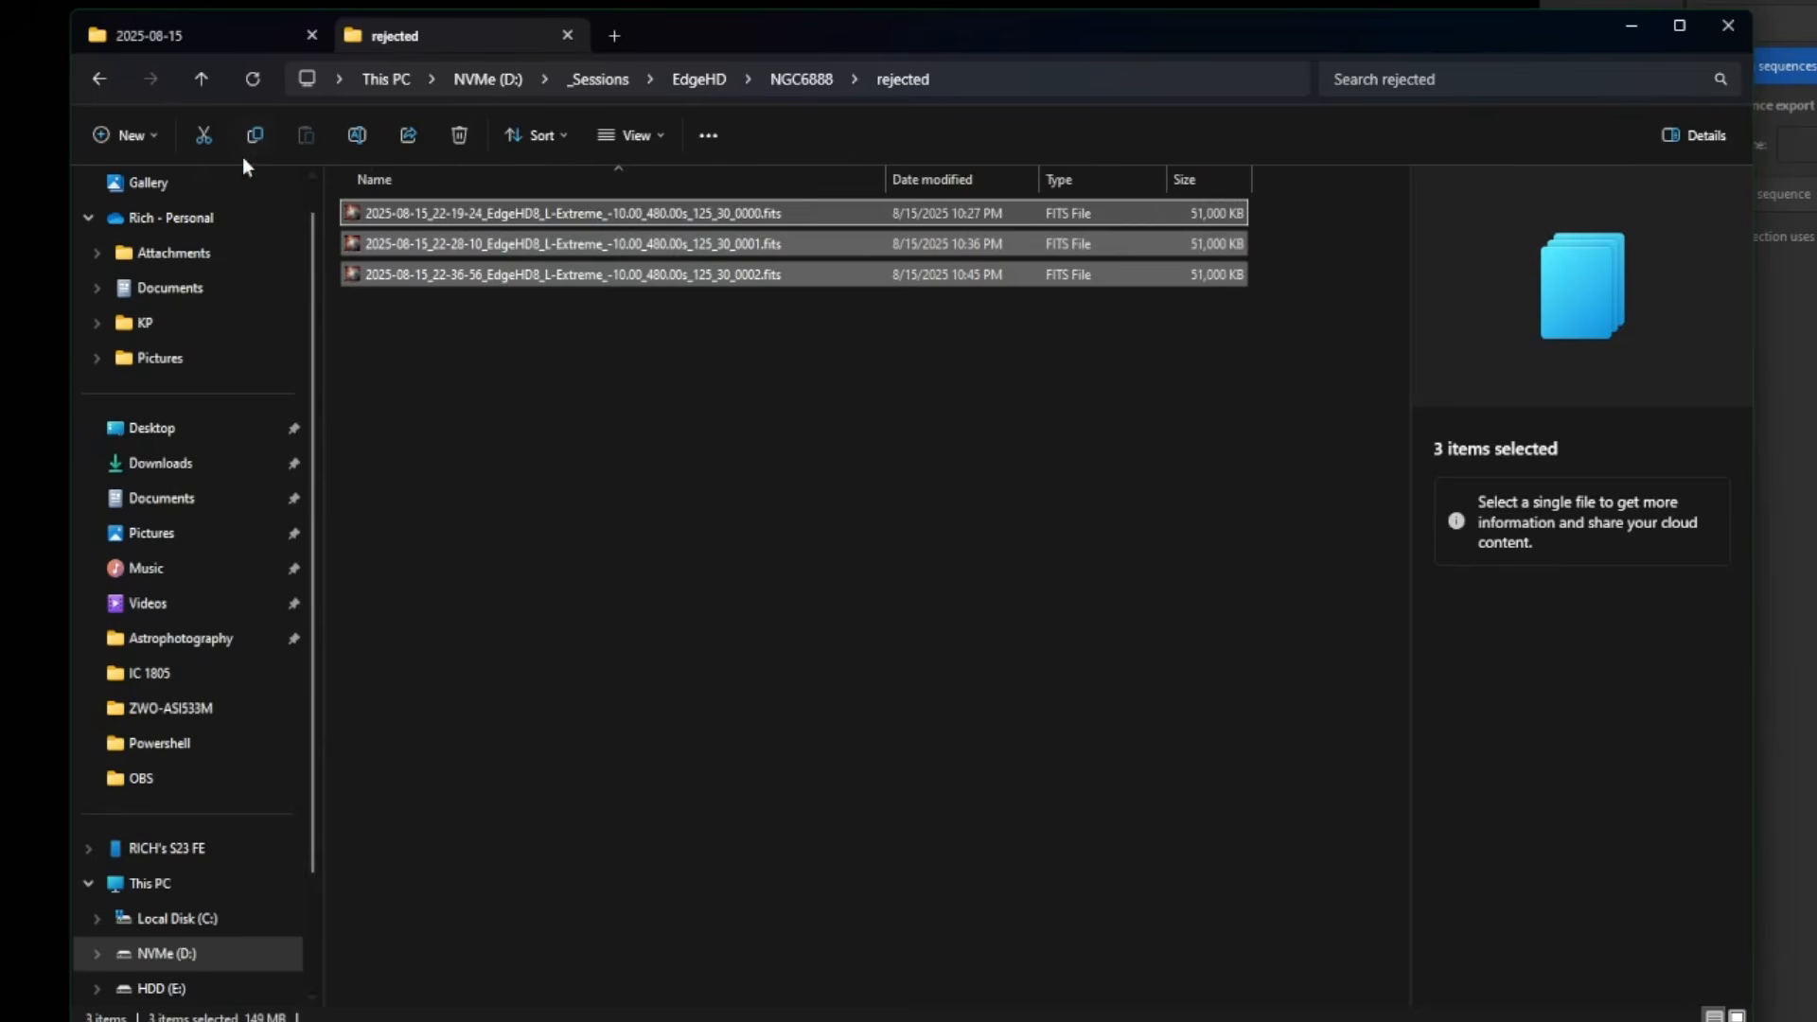
{"action": "left_click", "coordinate": [204, 133]}
{"action": "left_click", "coordinate": [800, 81]}
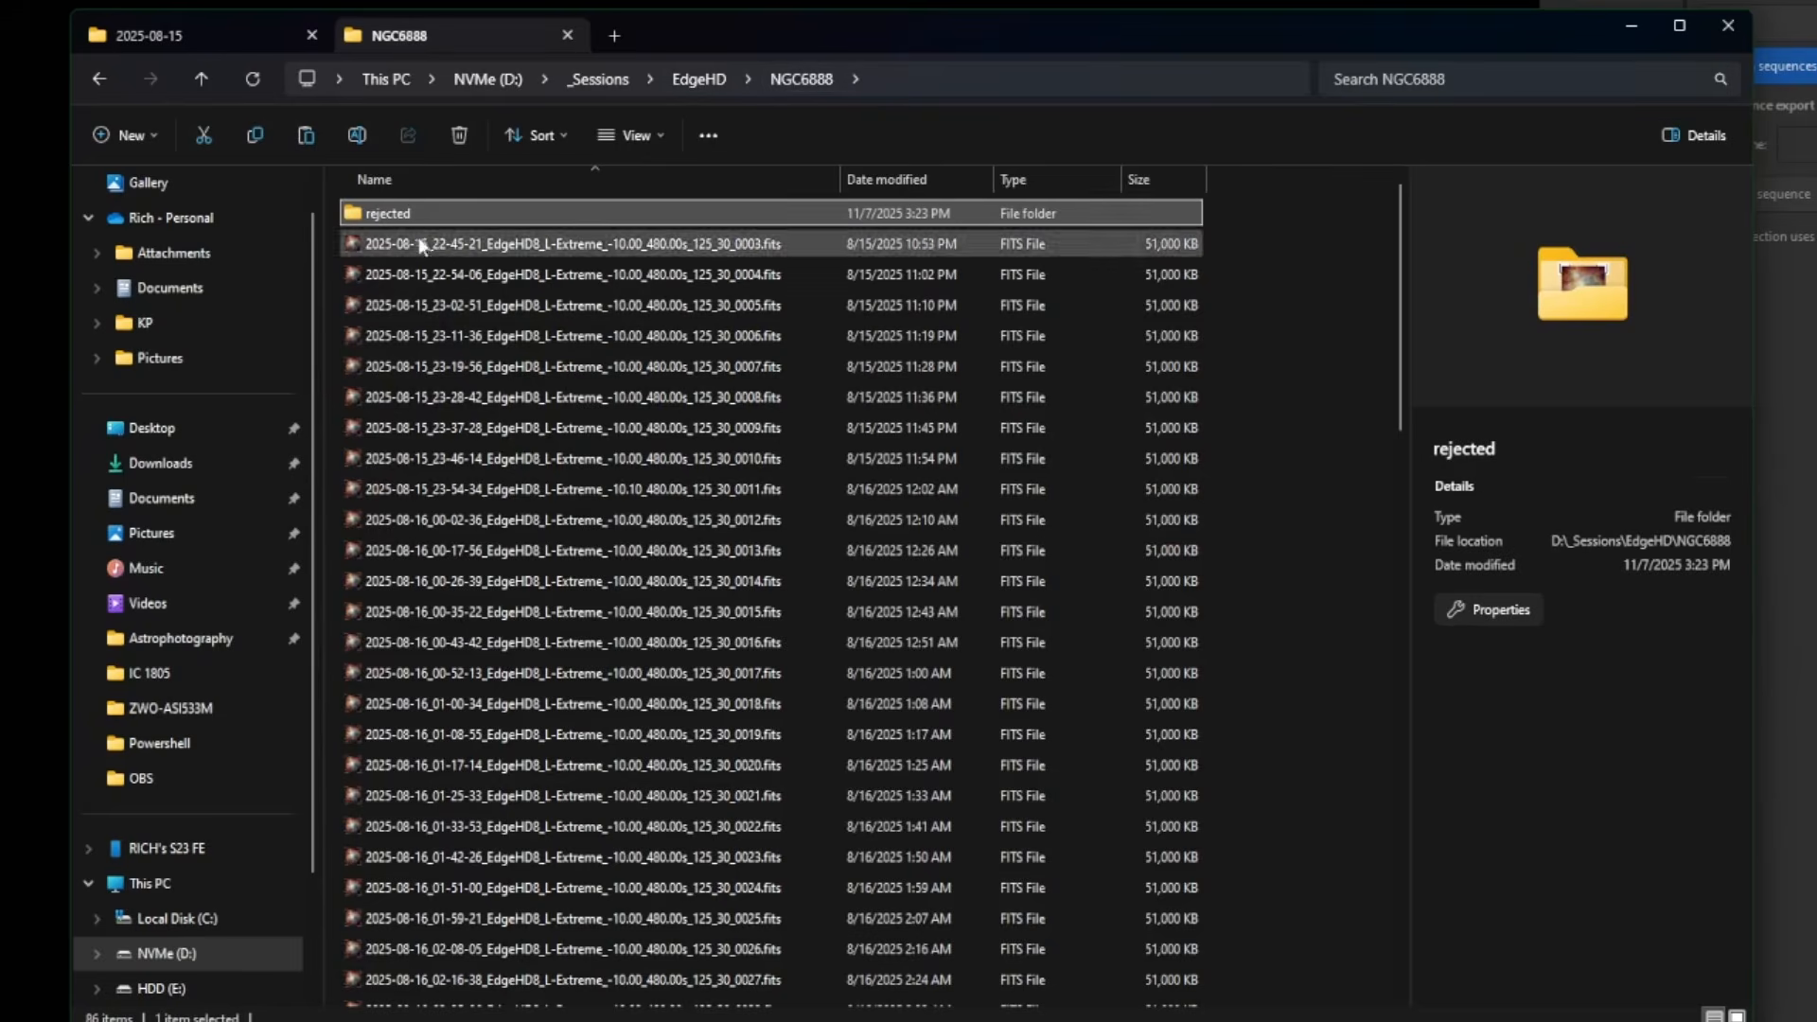
{"action": "left_click", "coordinate": [306, 135]}
- Delete the now-empty rejected folder
{"action": "scroll", "coordinate": [1047, 375], "scroll_direction": "up", "scroll_amount": 10}
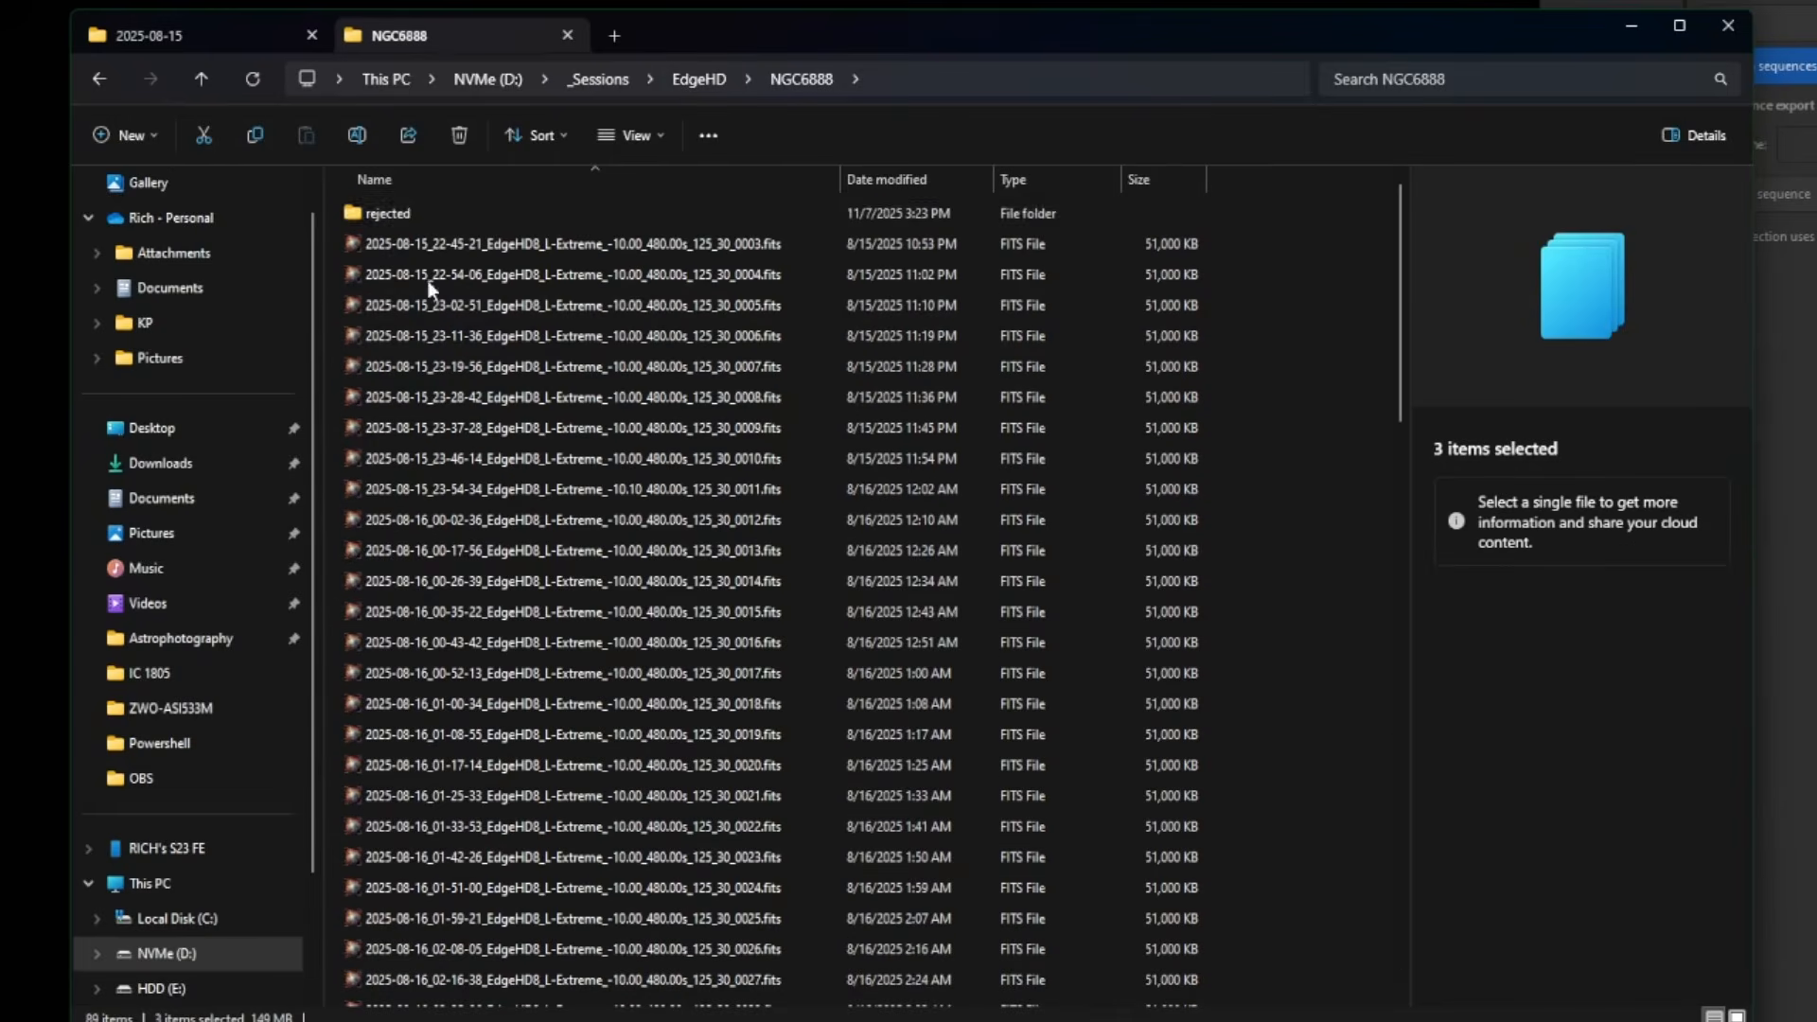
{"action": "left_click", "coordinate": [388, 213]}
{"action": "left_click", "coordinate": [459, 135]}
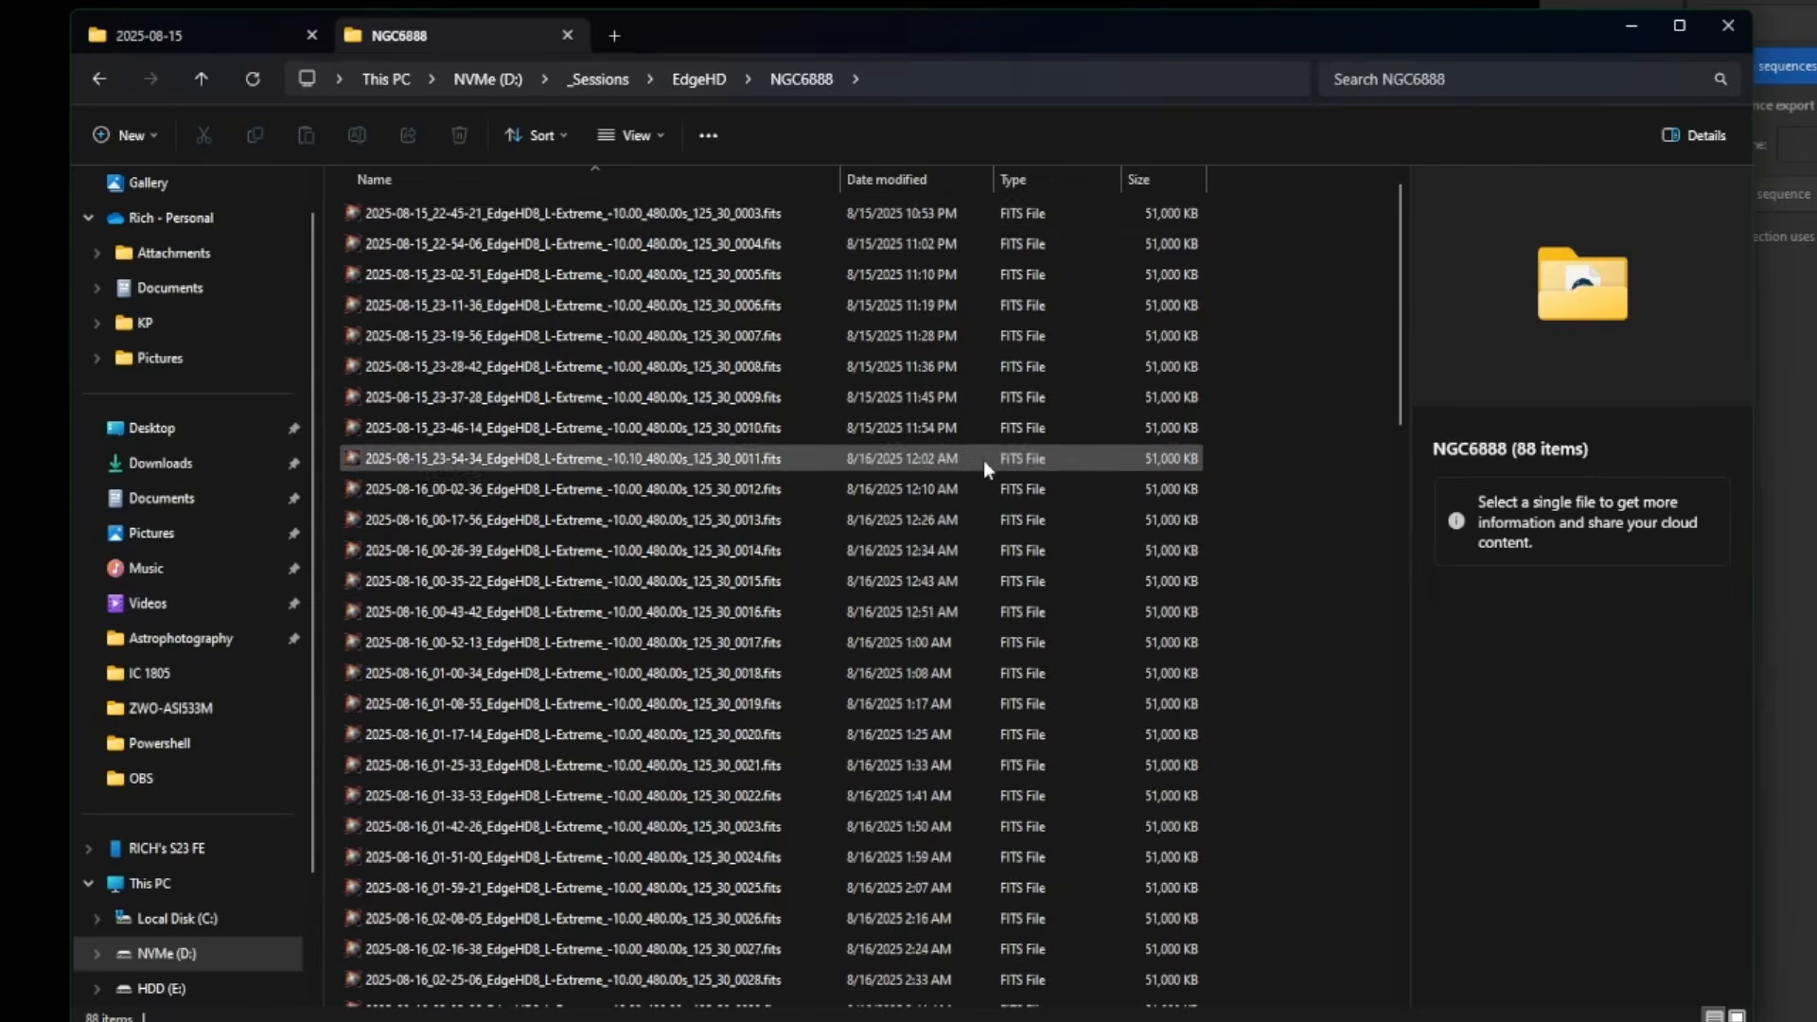
- Delete sequence_.seq through sequence_00042, then minimise File Explorer
{"action": "scroll", "coordinate": [984, 460], "scroll_direction": "down", "scroll_amount": 13}
{"action": "left_click", "coordinate": [417, 287]}
{"action": "scroll", "coordinate": [719, 571], "scroll_direction": "down", "scroll_amount": 7}
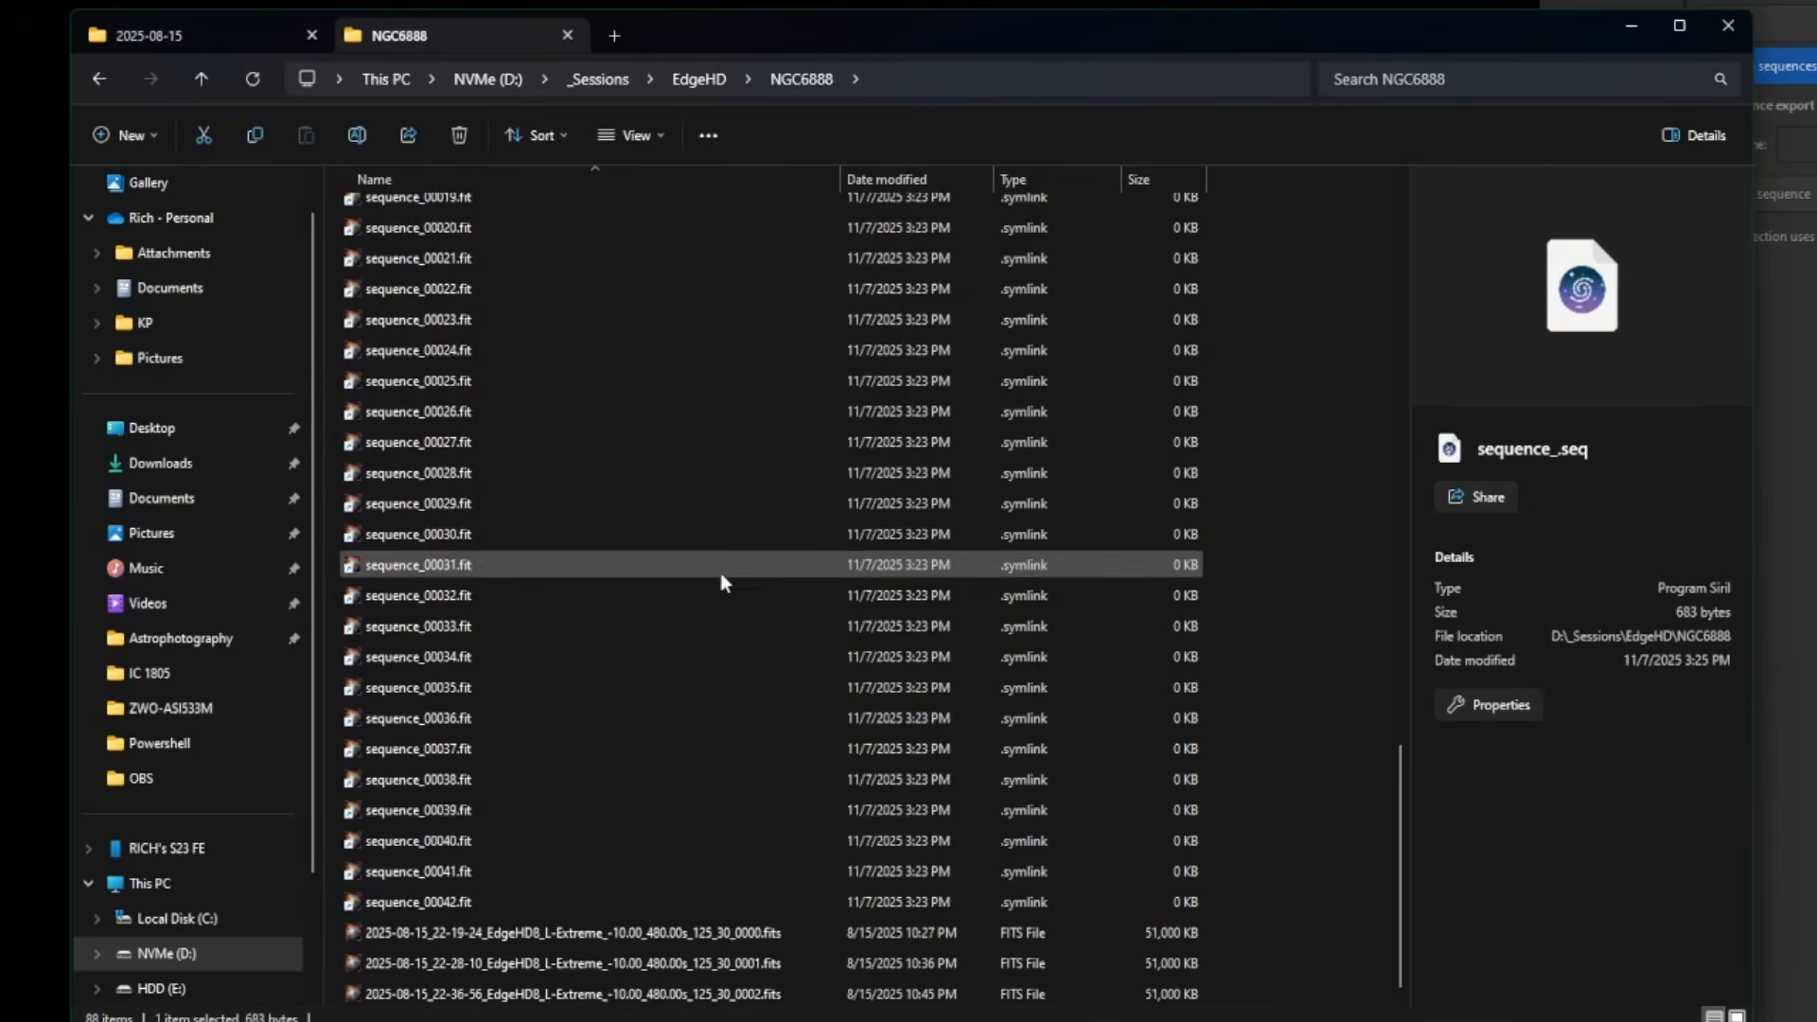
{"action": "left_click", "coordinate": [685, 902], "text": "shift"}
{"action": "left_click", "coordinate": [459, 135]}
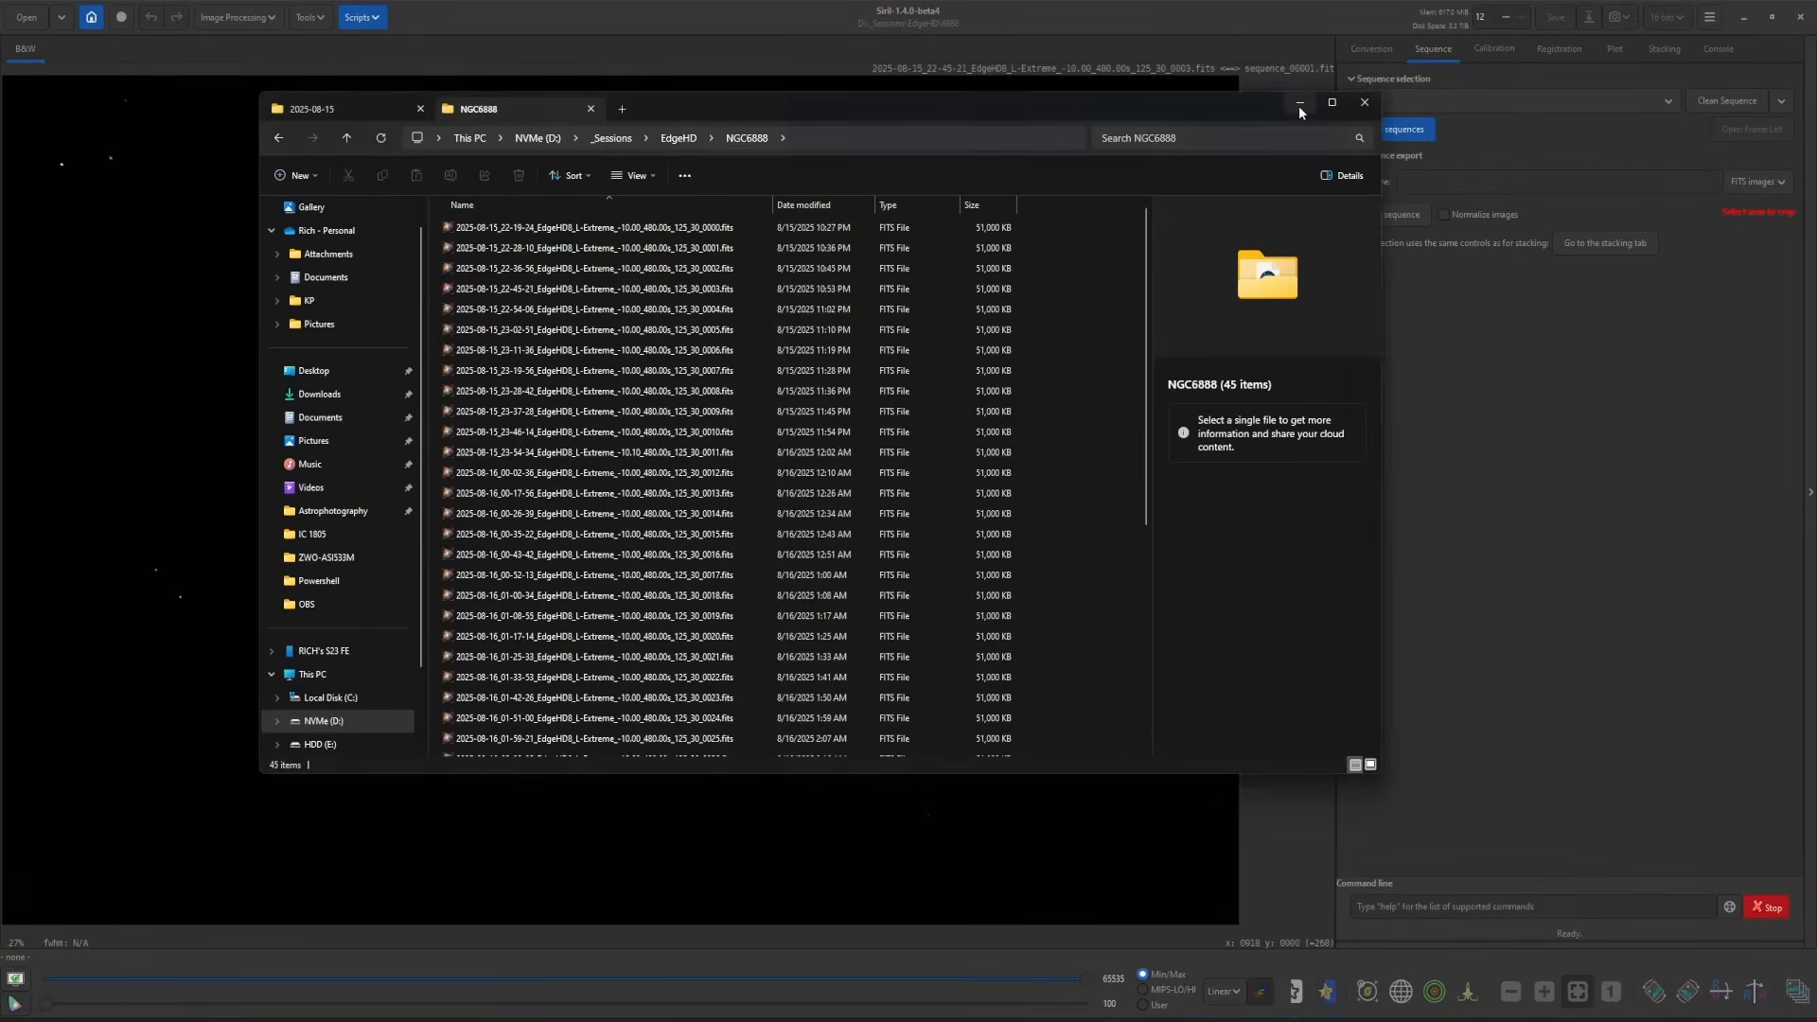
{"action": "left_click", "coordinate": [1299, 103]}
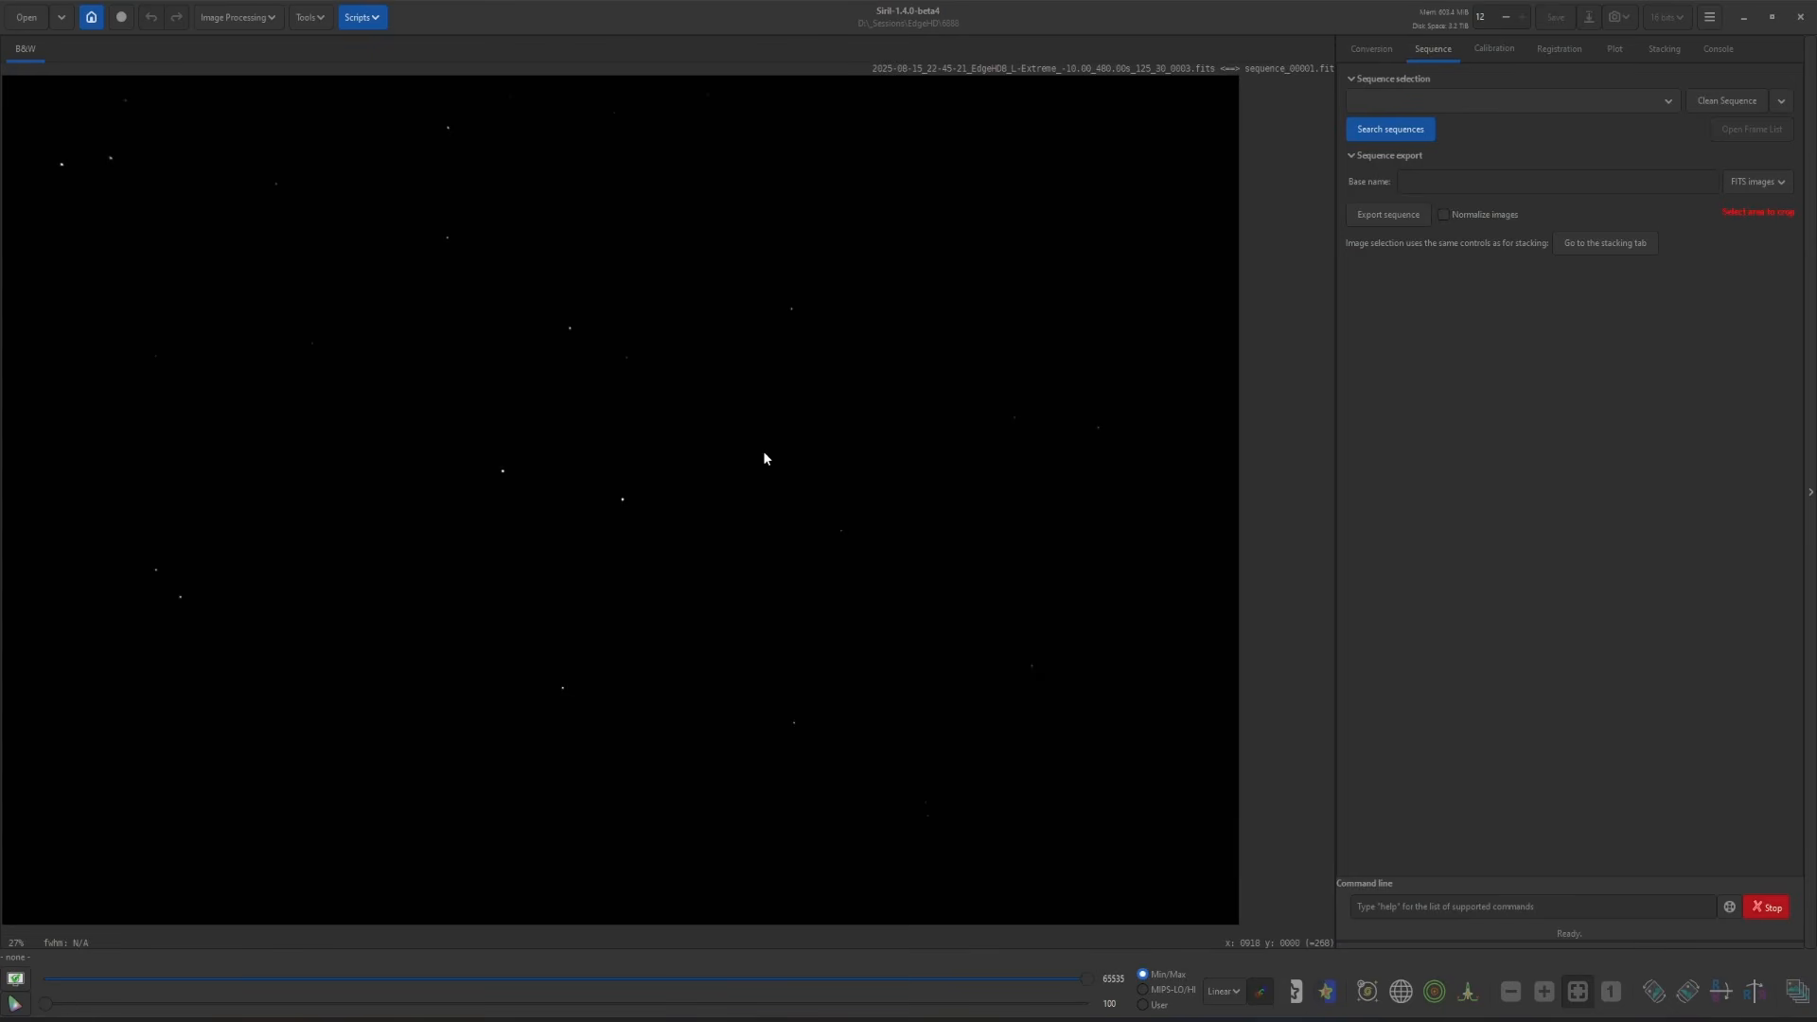
- Launch the Blink_Browse_Filter_Sort.py utility script
{"action": "left_click", "coordinate": [377, 22]}
{"action": "mouse_move", "coordinate": [383, 66]}
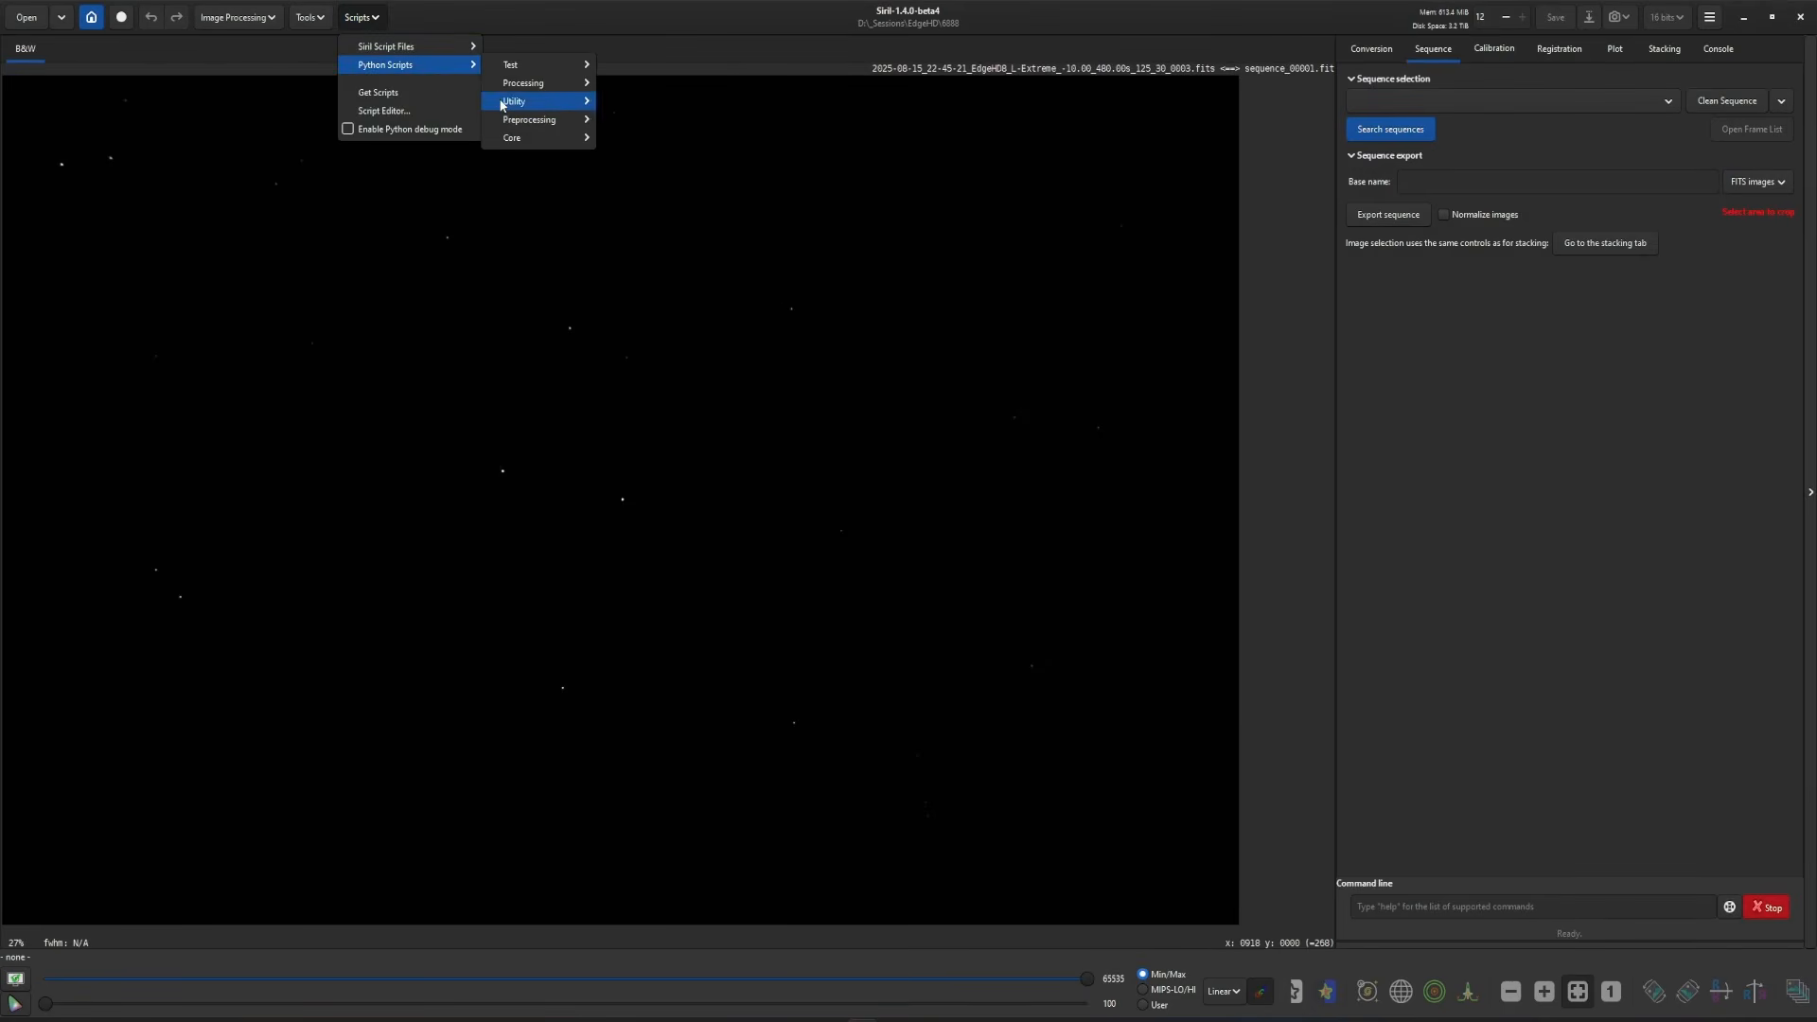
{"action": "mouse_move", "coordinate": [535, 101]}
{"action": "left_click", "coordinate": [685, 101]}
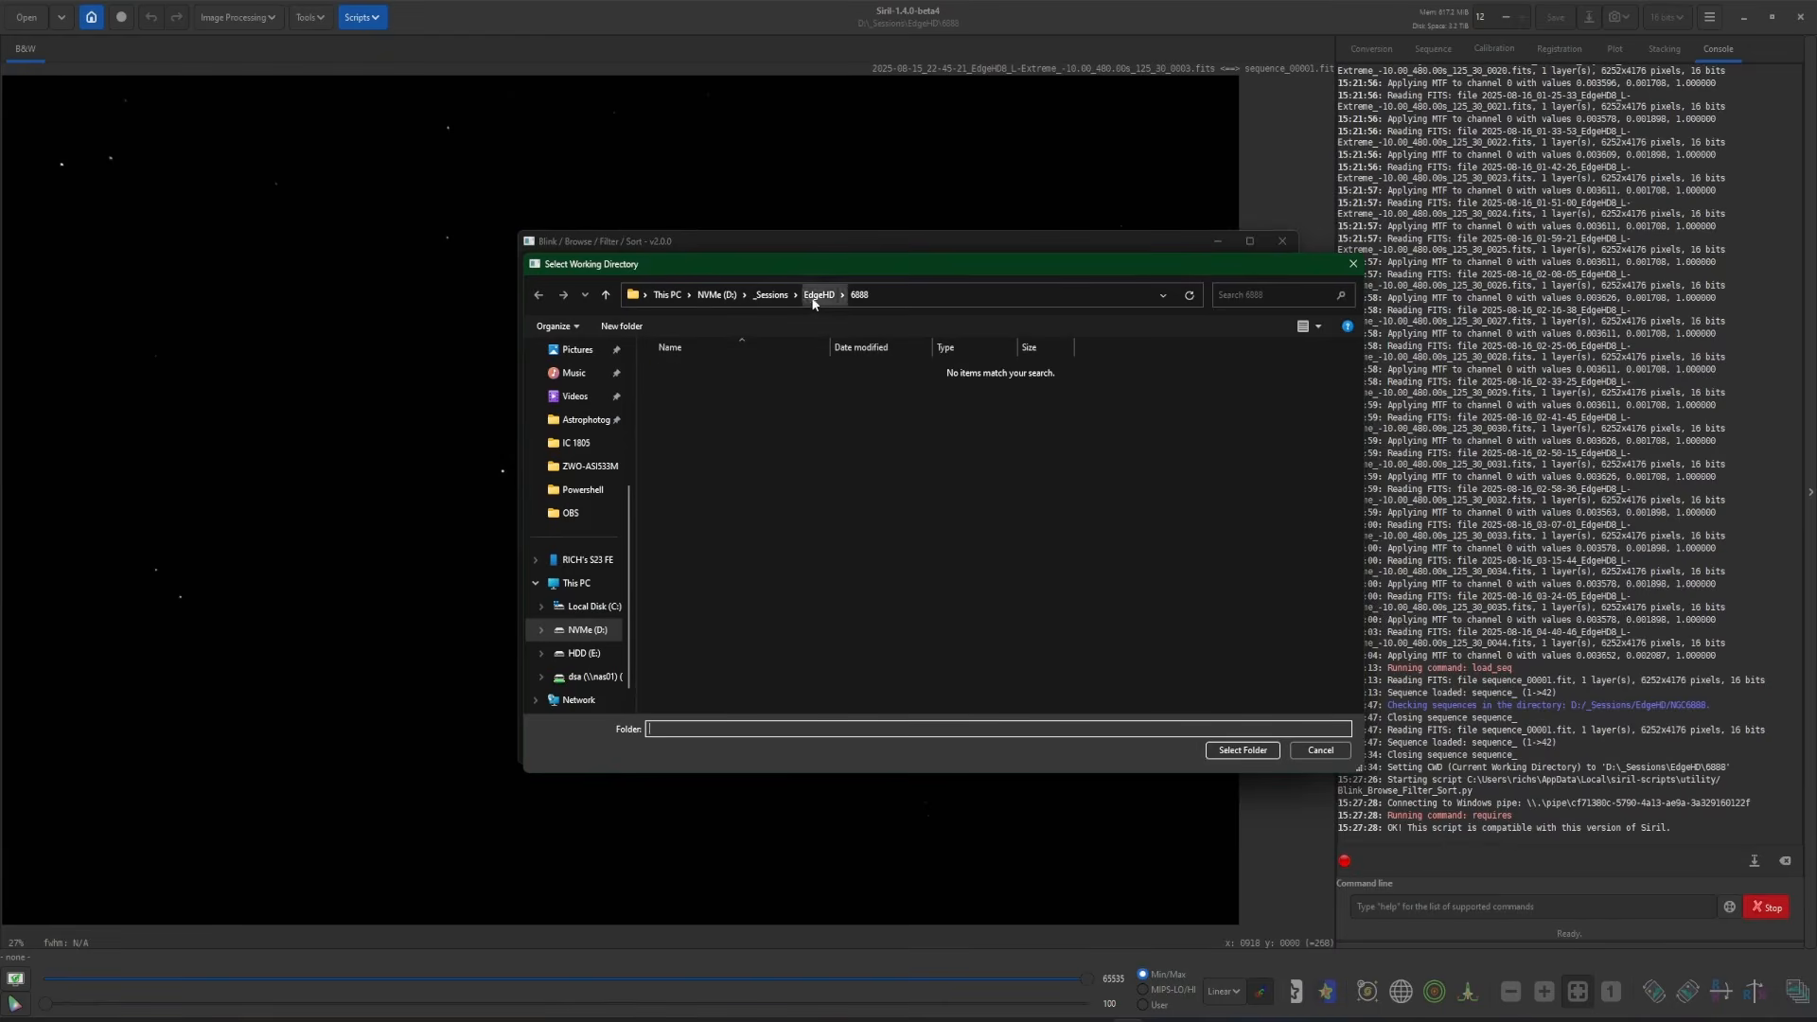
- Set the script directory to D:/_Sessions/EdgeHD/NGC6888 and analyse all 45 frames
{"action": "left_click", "coordinate": [812, 301]}
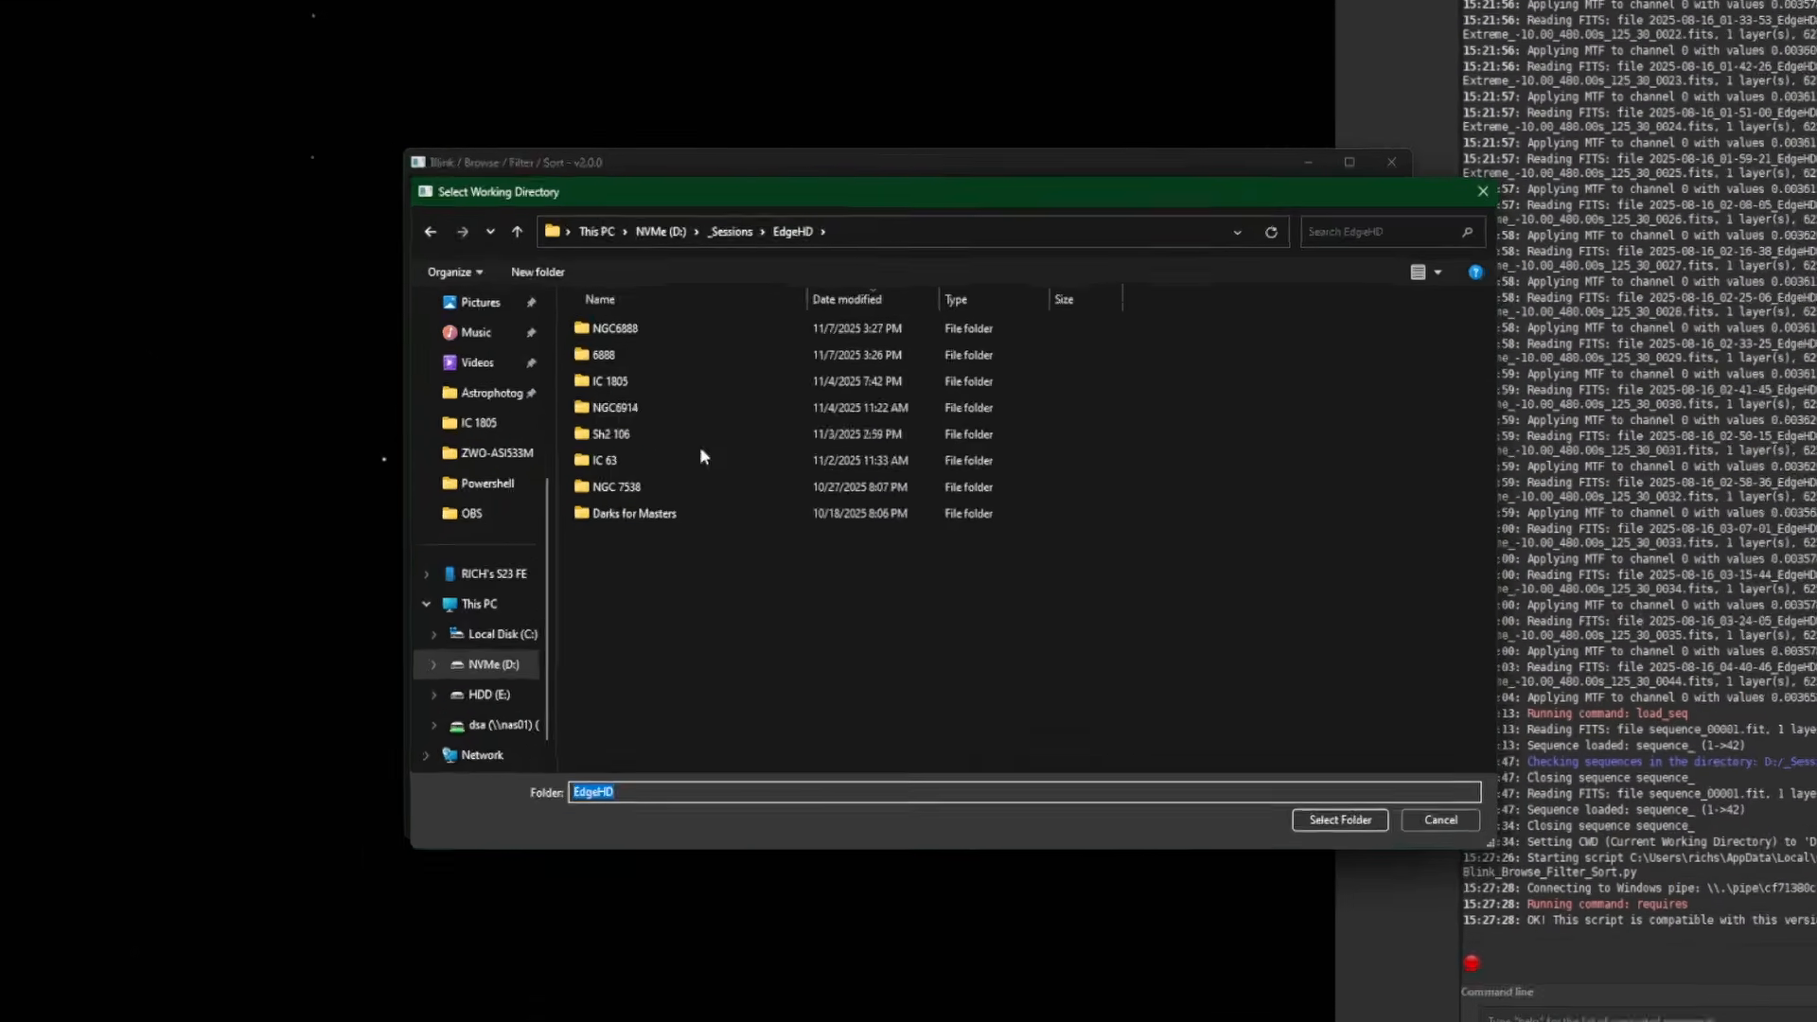
{"action": "key", "text": "Escape"}
{"action": "left_click", "coordinate": [521, 297]}
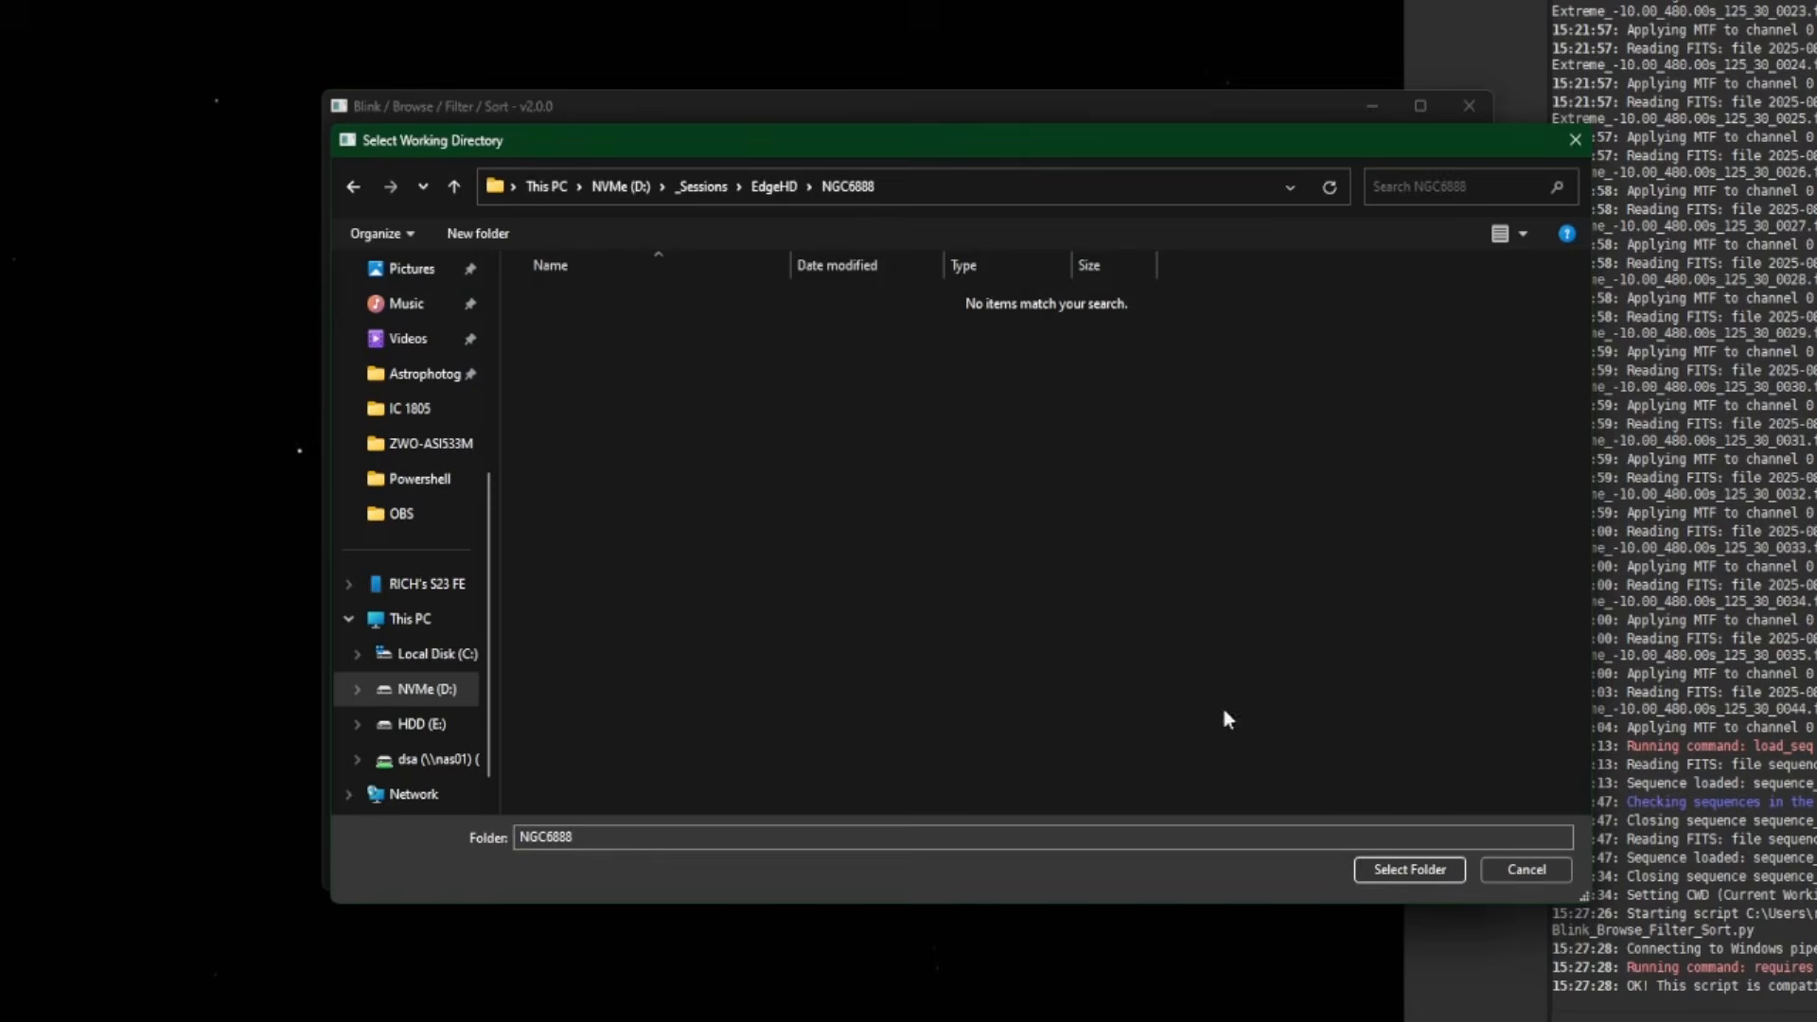
{"action": "left_click", "coordinate": [1382, 870]}
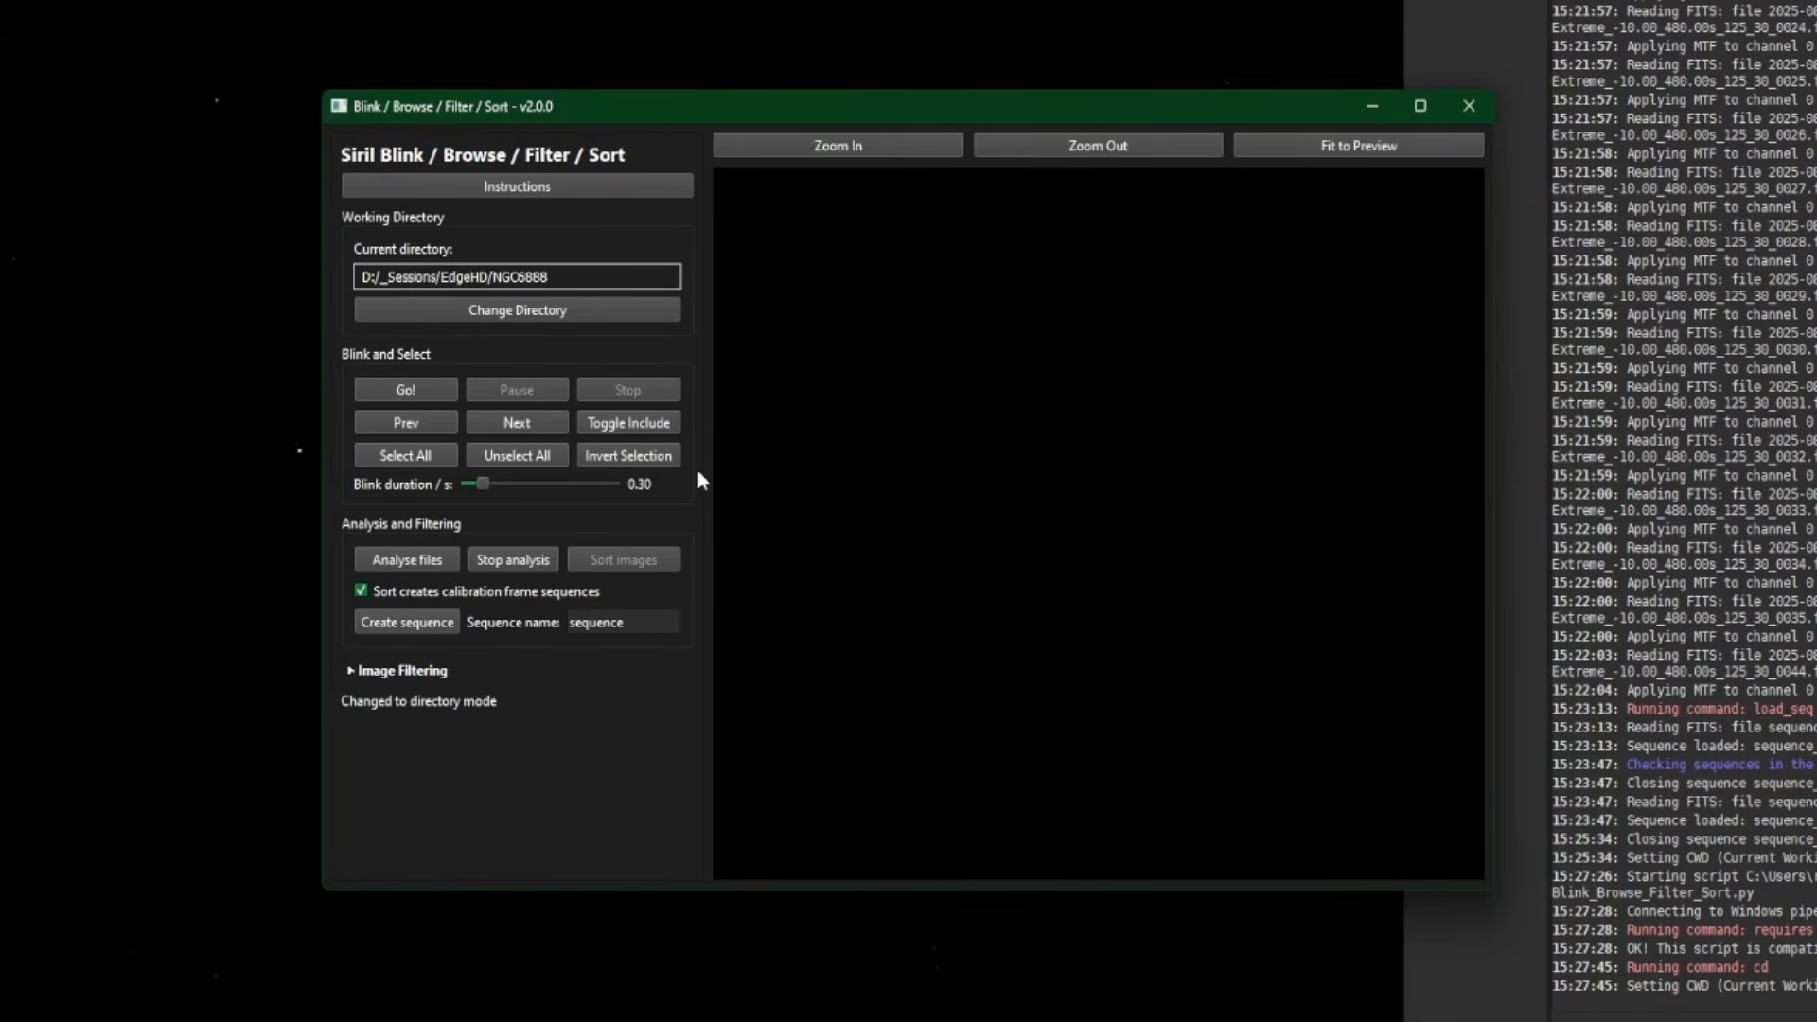
{"action": "left_click", "coordinate": [408, 561]}
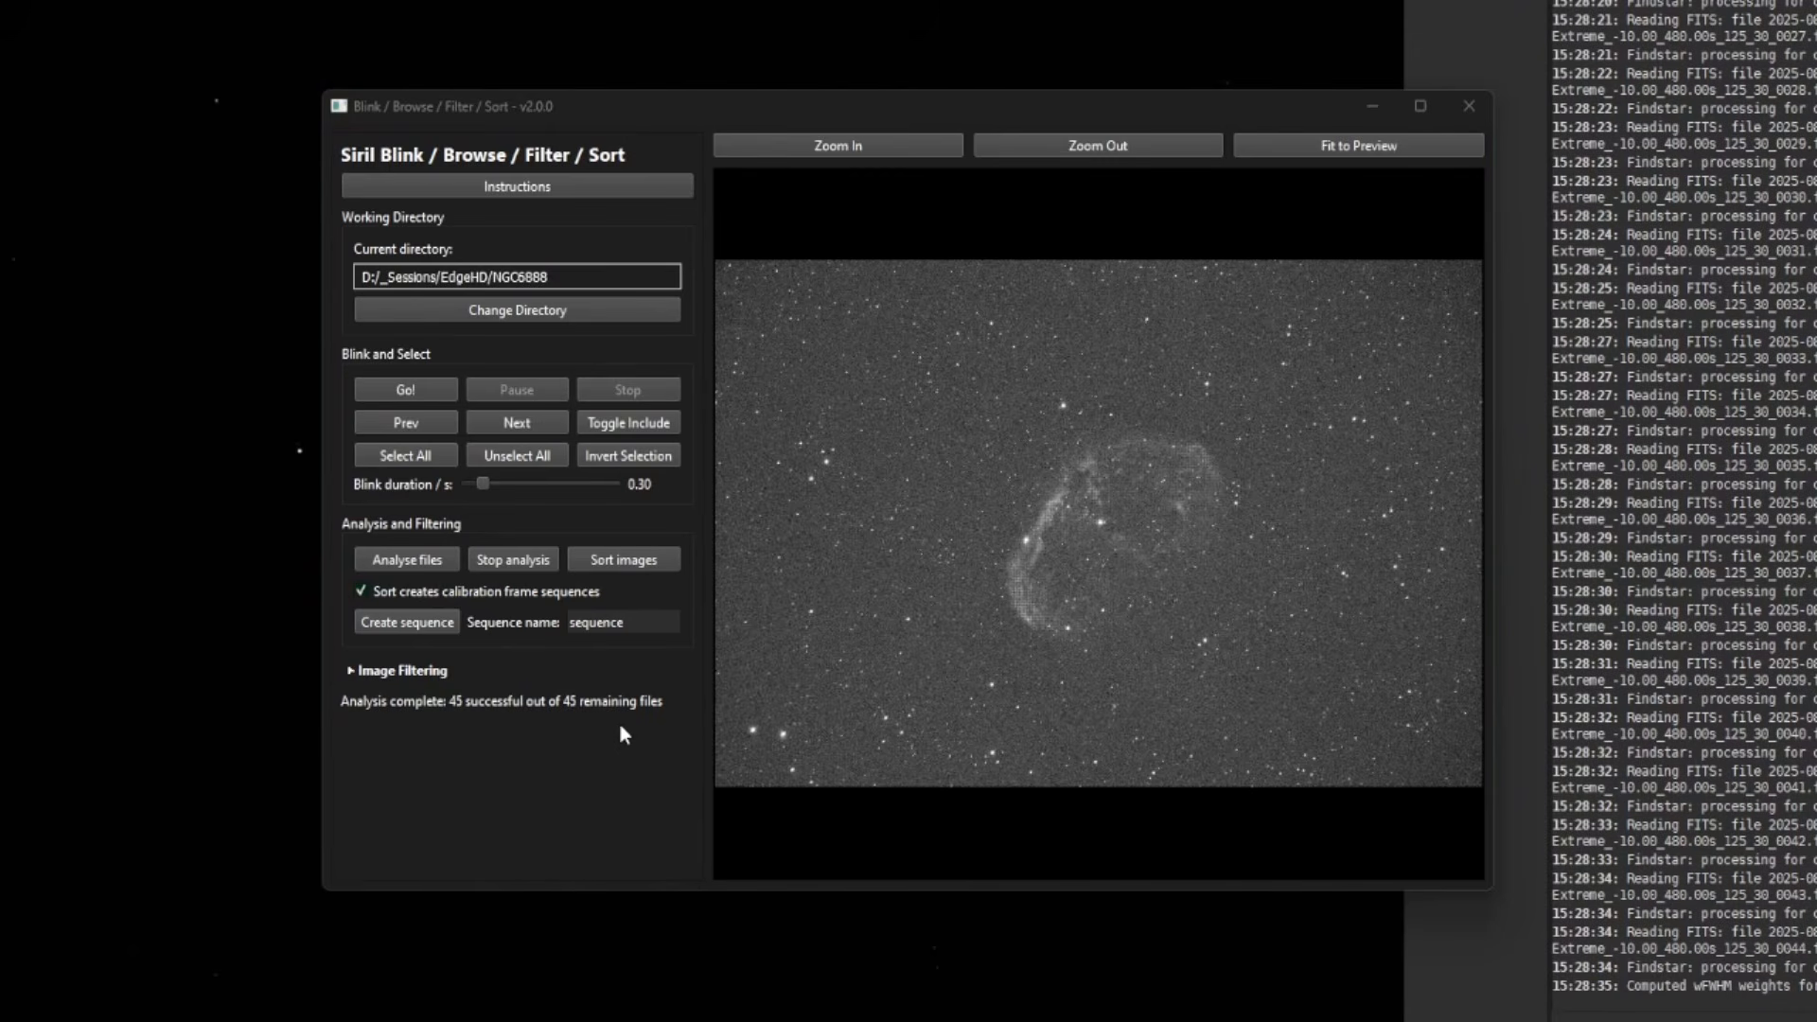
- Expand the filtering options, enlarge the script window, and plot the analysis results aside
{"action": "left_click", "coordinate": [351, 671]}
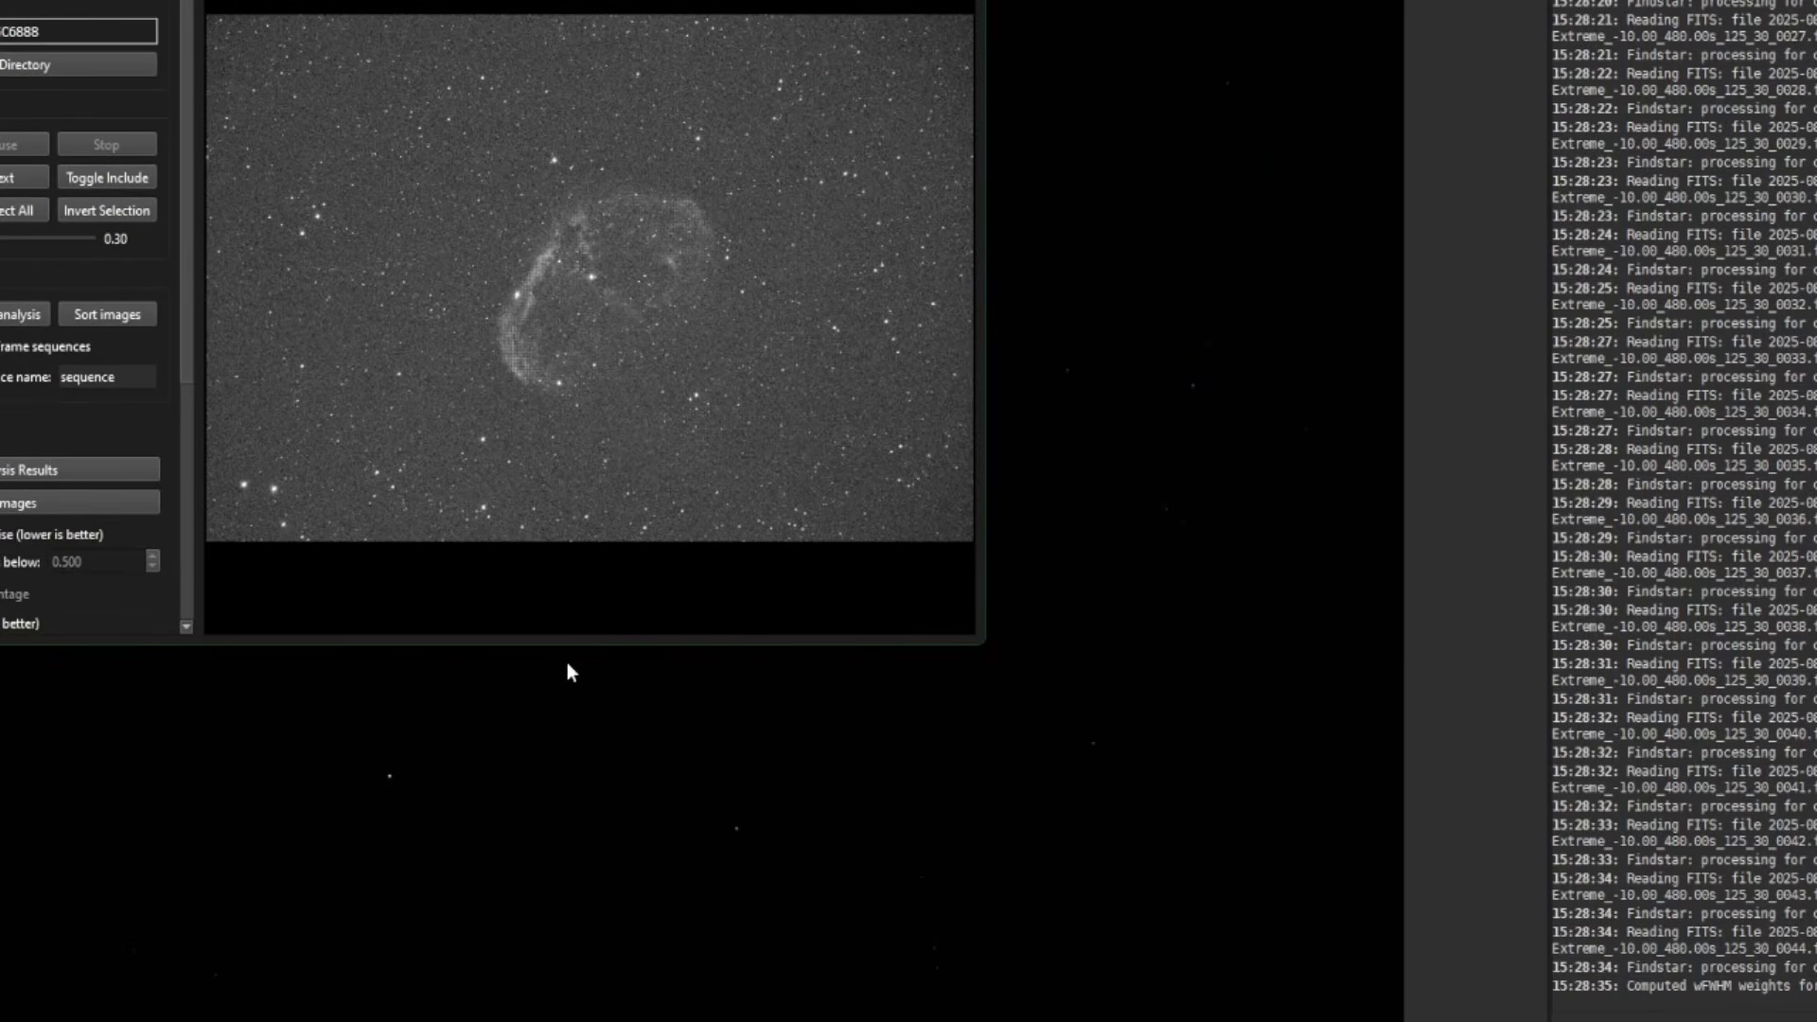
{"action": "left_click_drag", "start_coordinate": [564, 641], "coordinate": [613, 1021]}
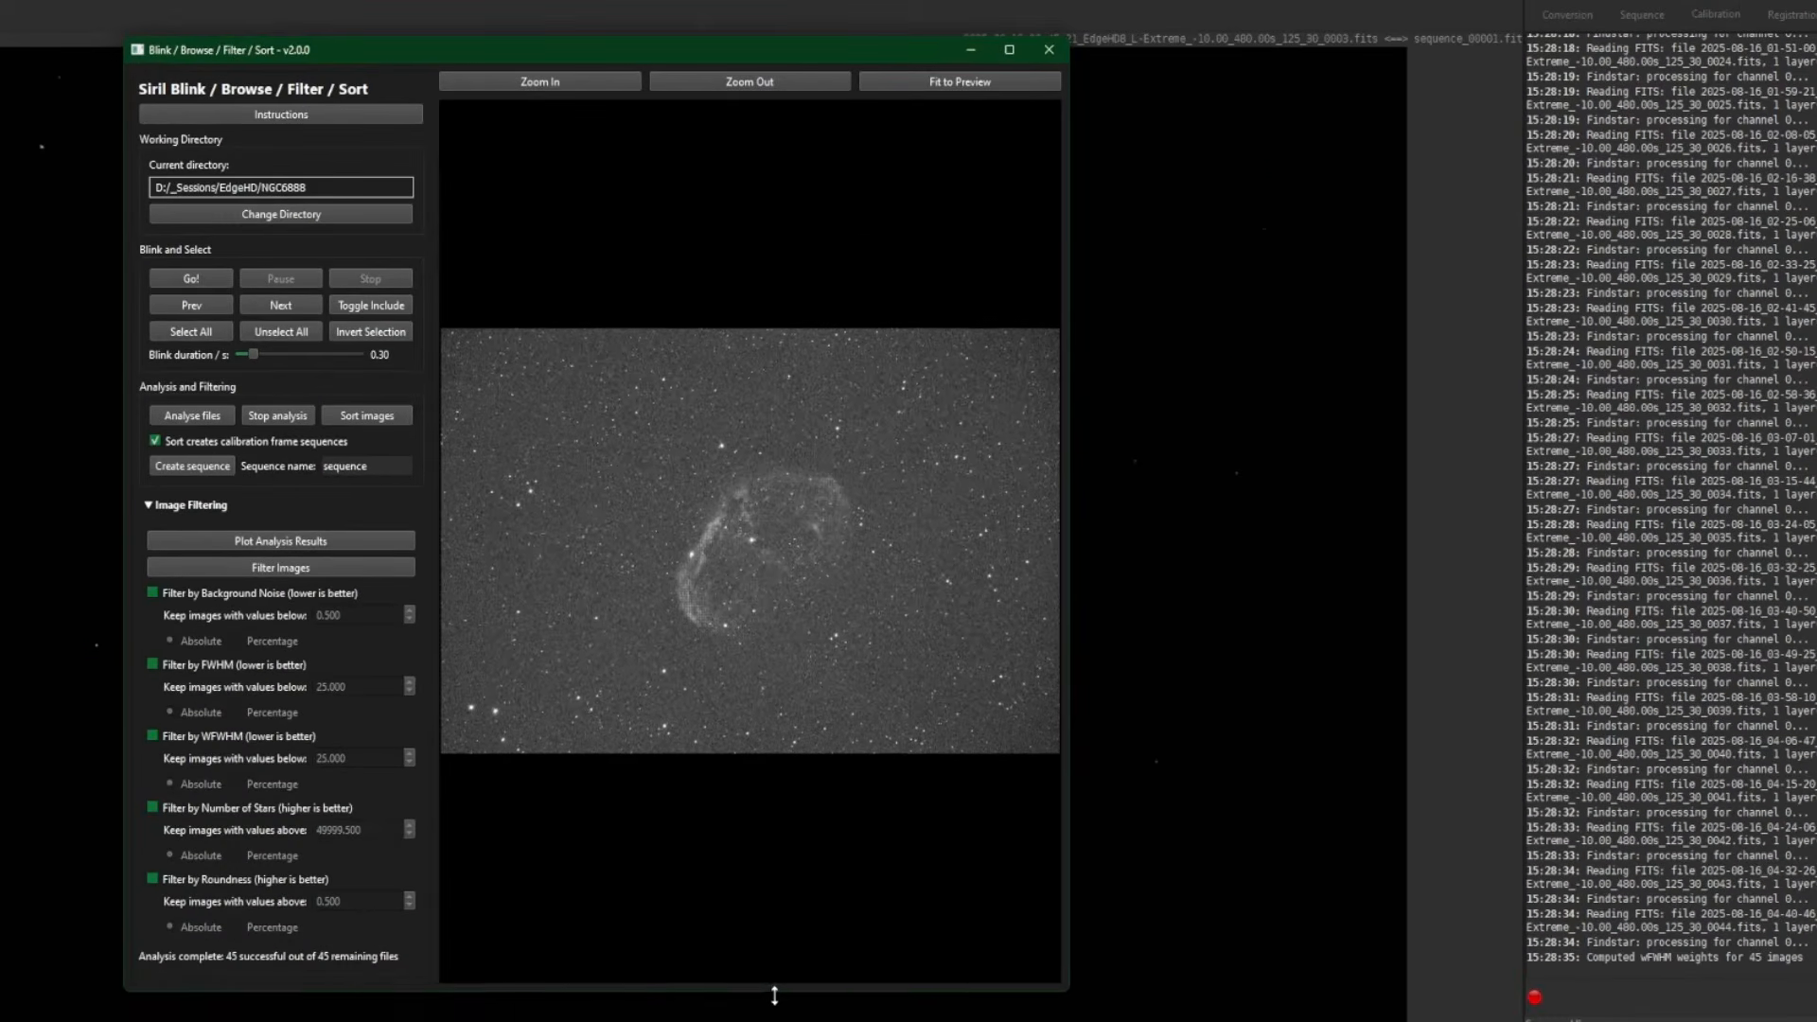
{"action": "left_click_drag", "start_coordinate": [774, 996], "coordinate": [778, 1001]}
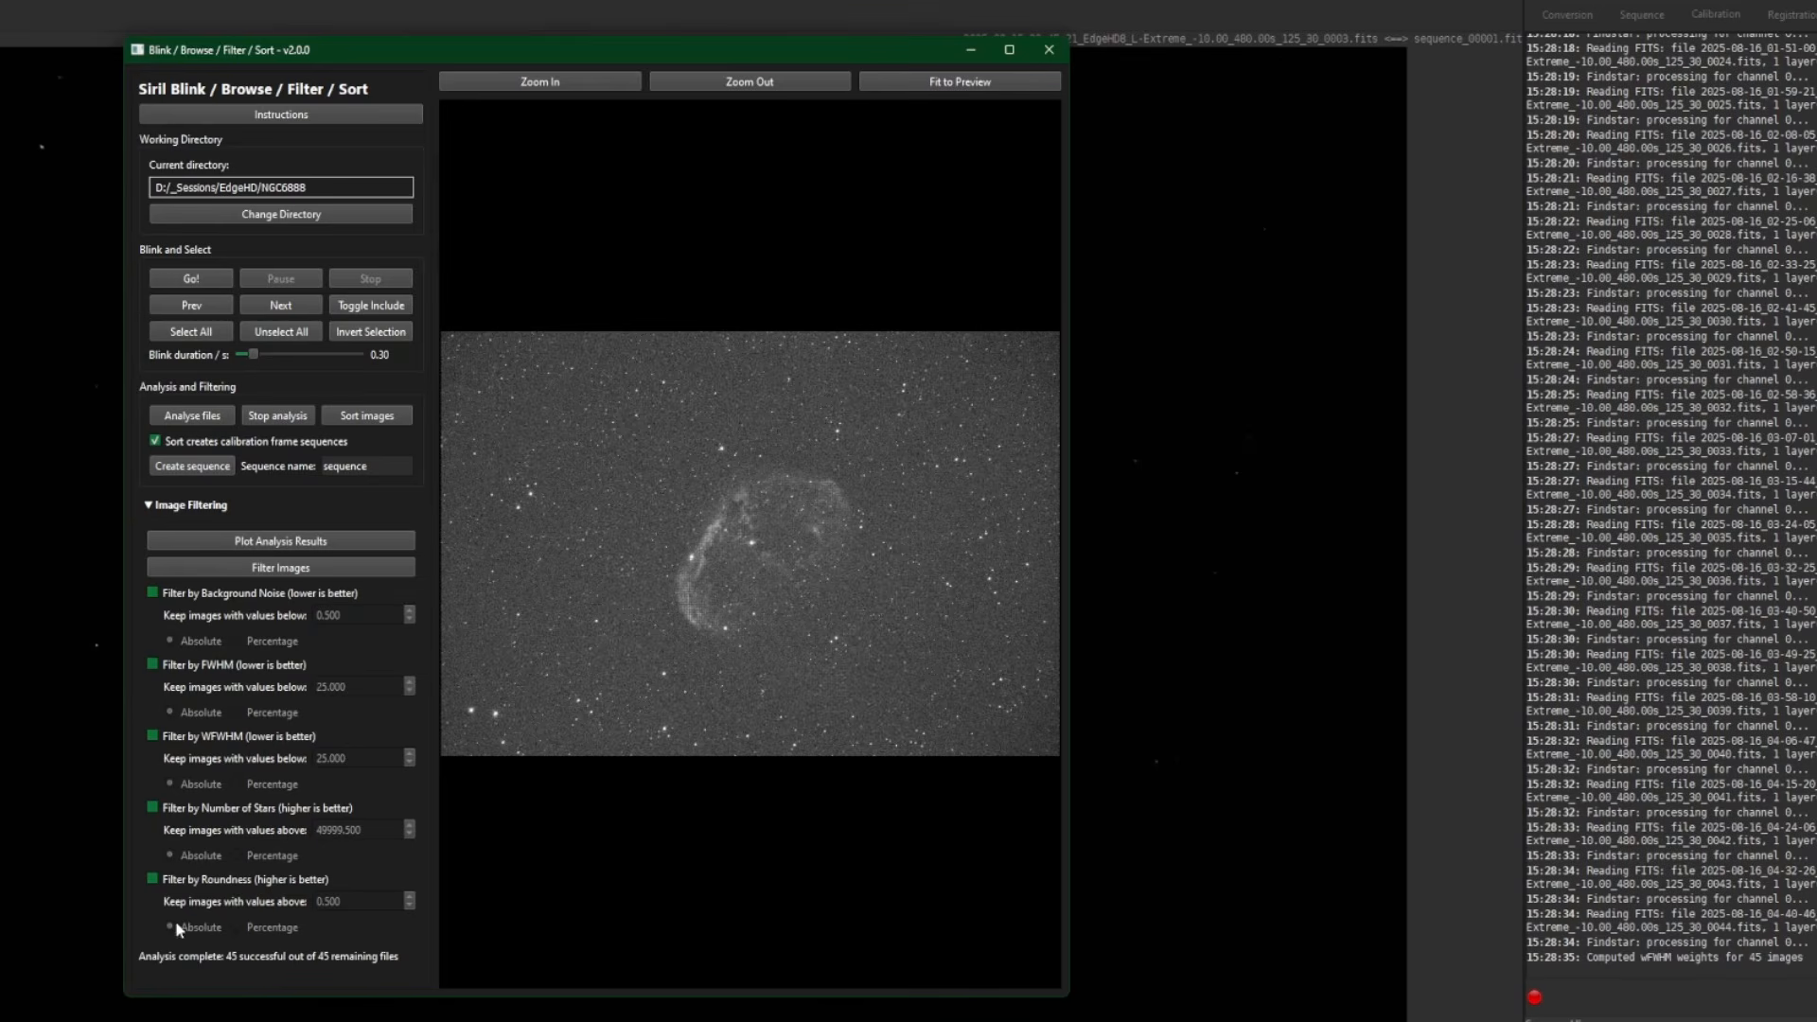
{"action": "left_click", "coordinate": [337, 540]}
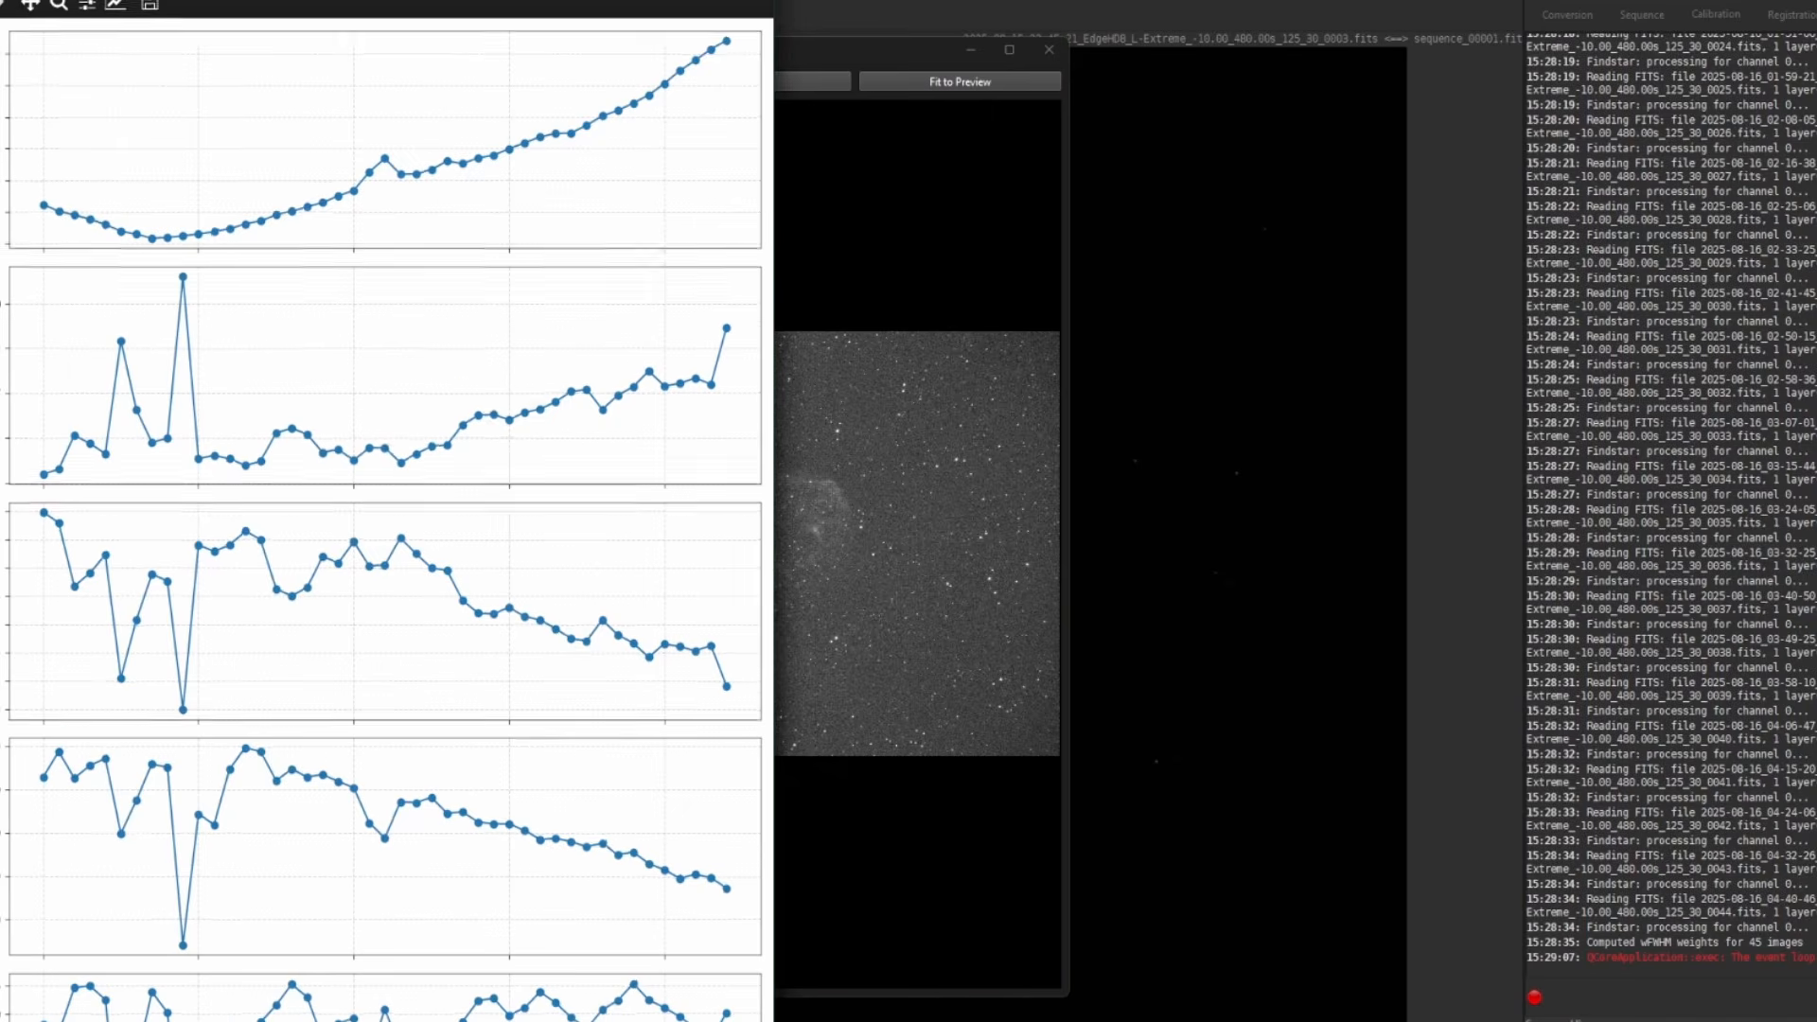
{"action": "left_click_drag", "start_coordinate": [516, 0], "coordinate": [1460, 60]}
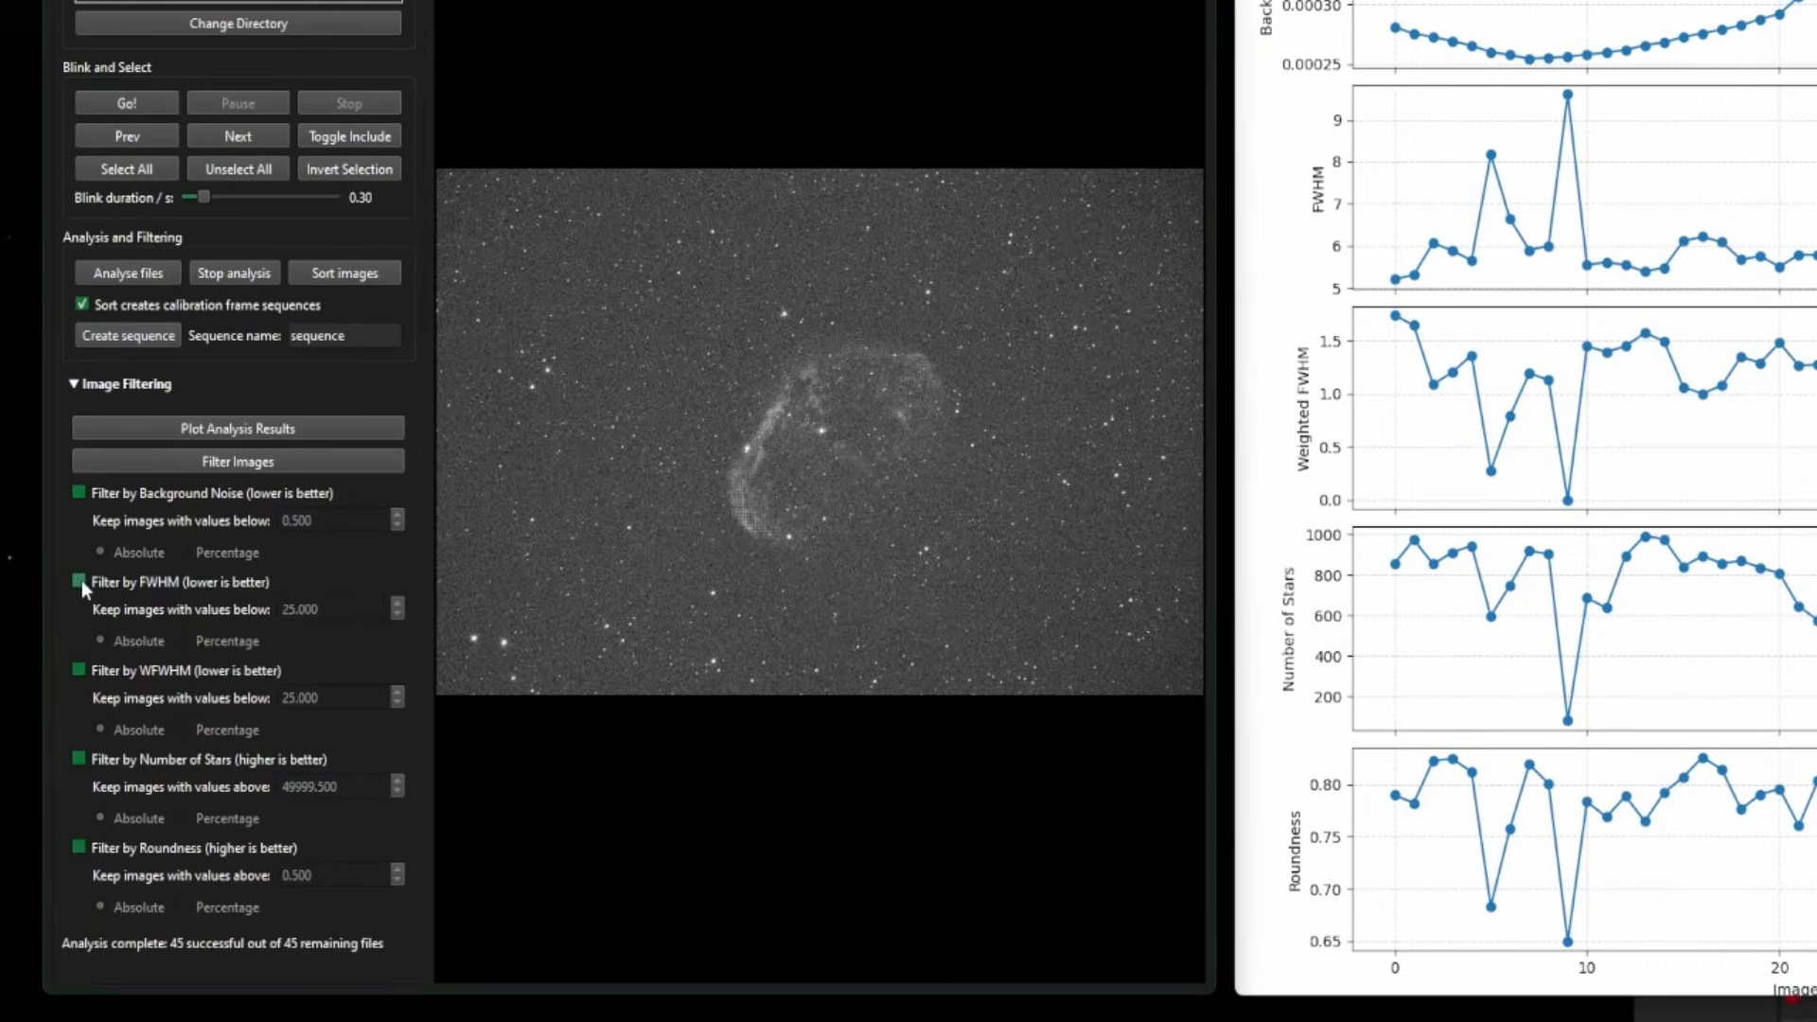
- Enable the FWHM filter at 6, leave background noise off, and close the plots
{"action": "left_click", "coordinate": [81, 581]}
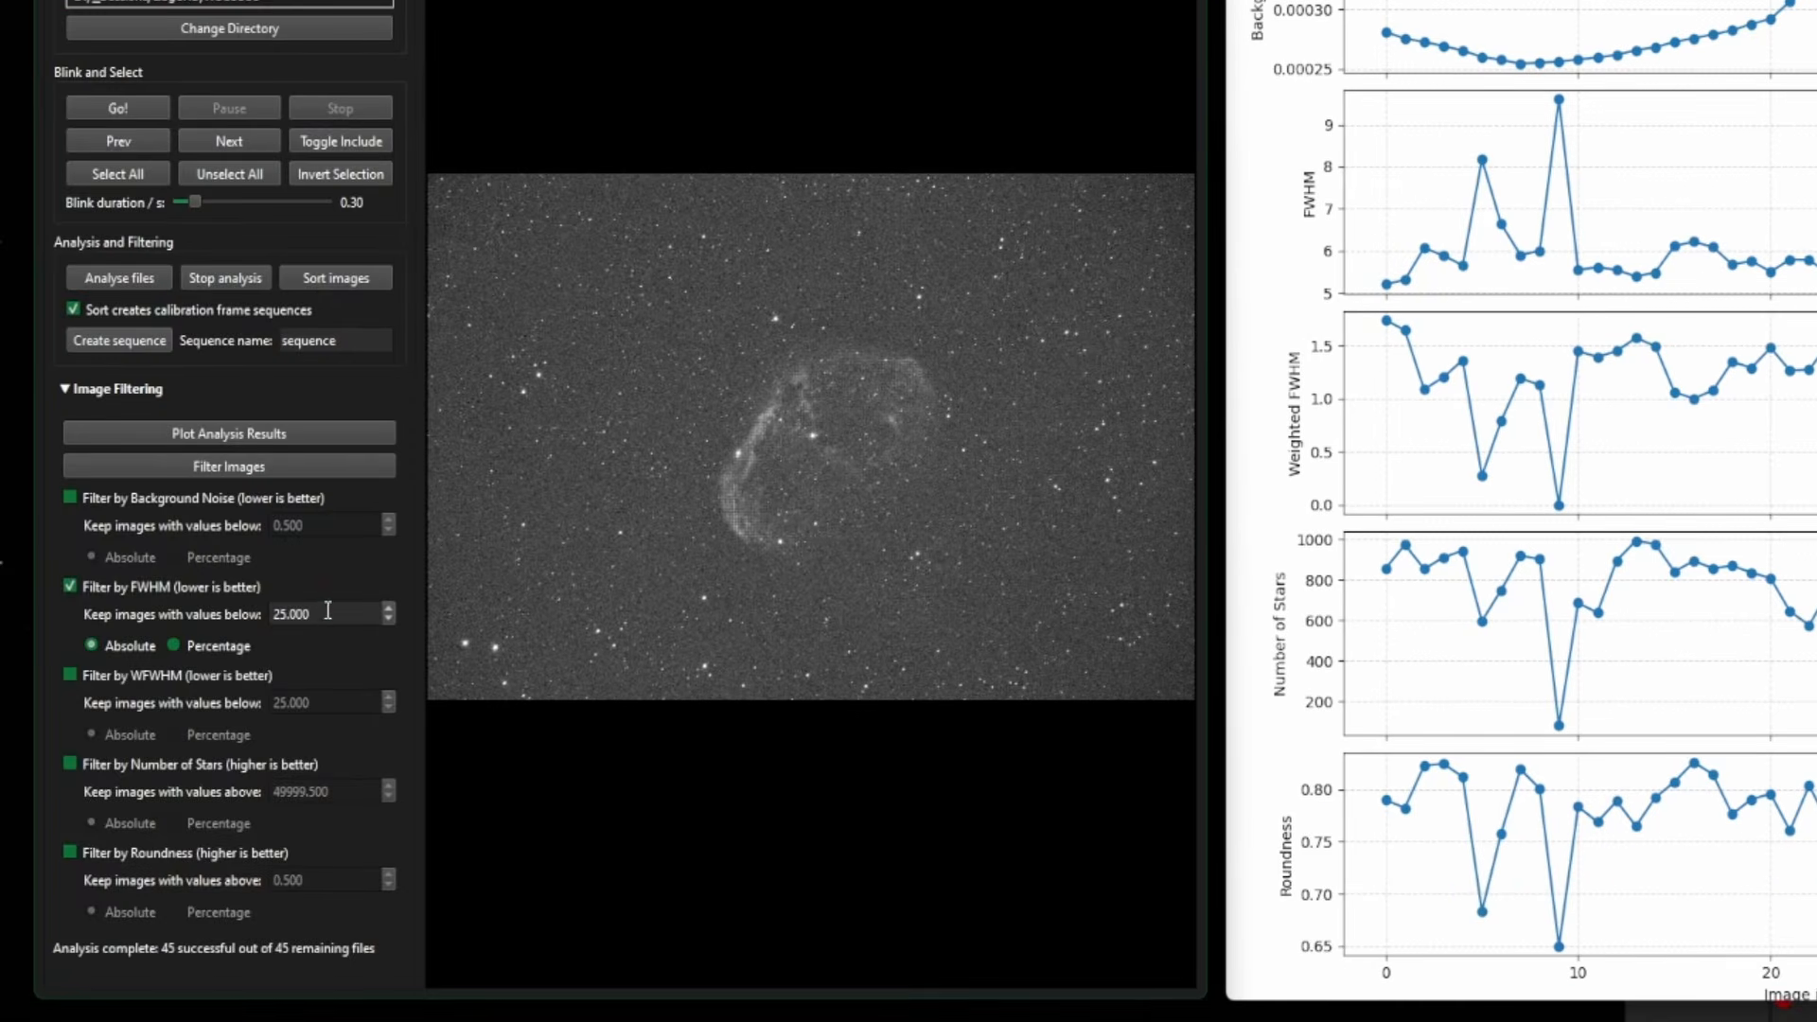
{"action": "left_click_drag", "start_coordinate": [328, 613], "coordinate": [254, 616]}
{"action": "type", "text": "6"}
{"action": "left_click", "coordinate": [70, 499]}
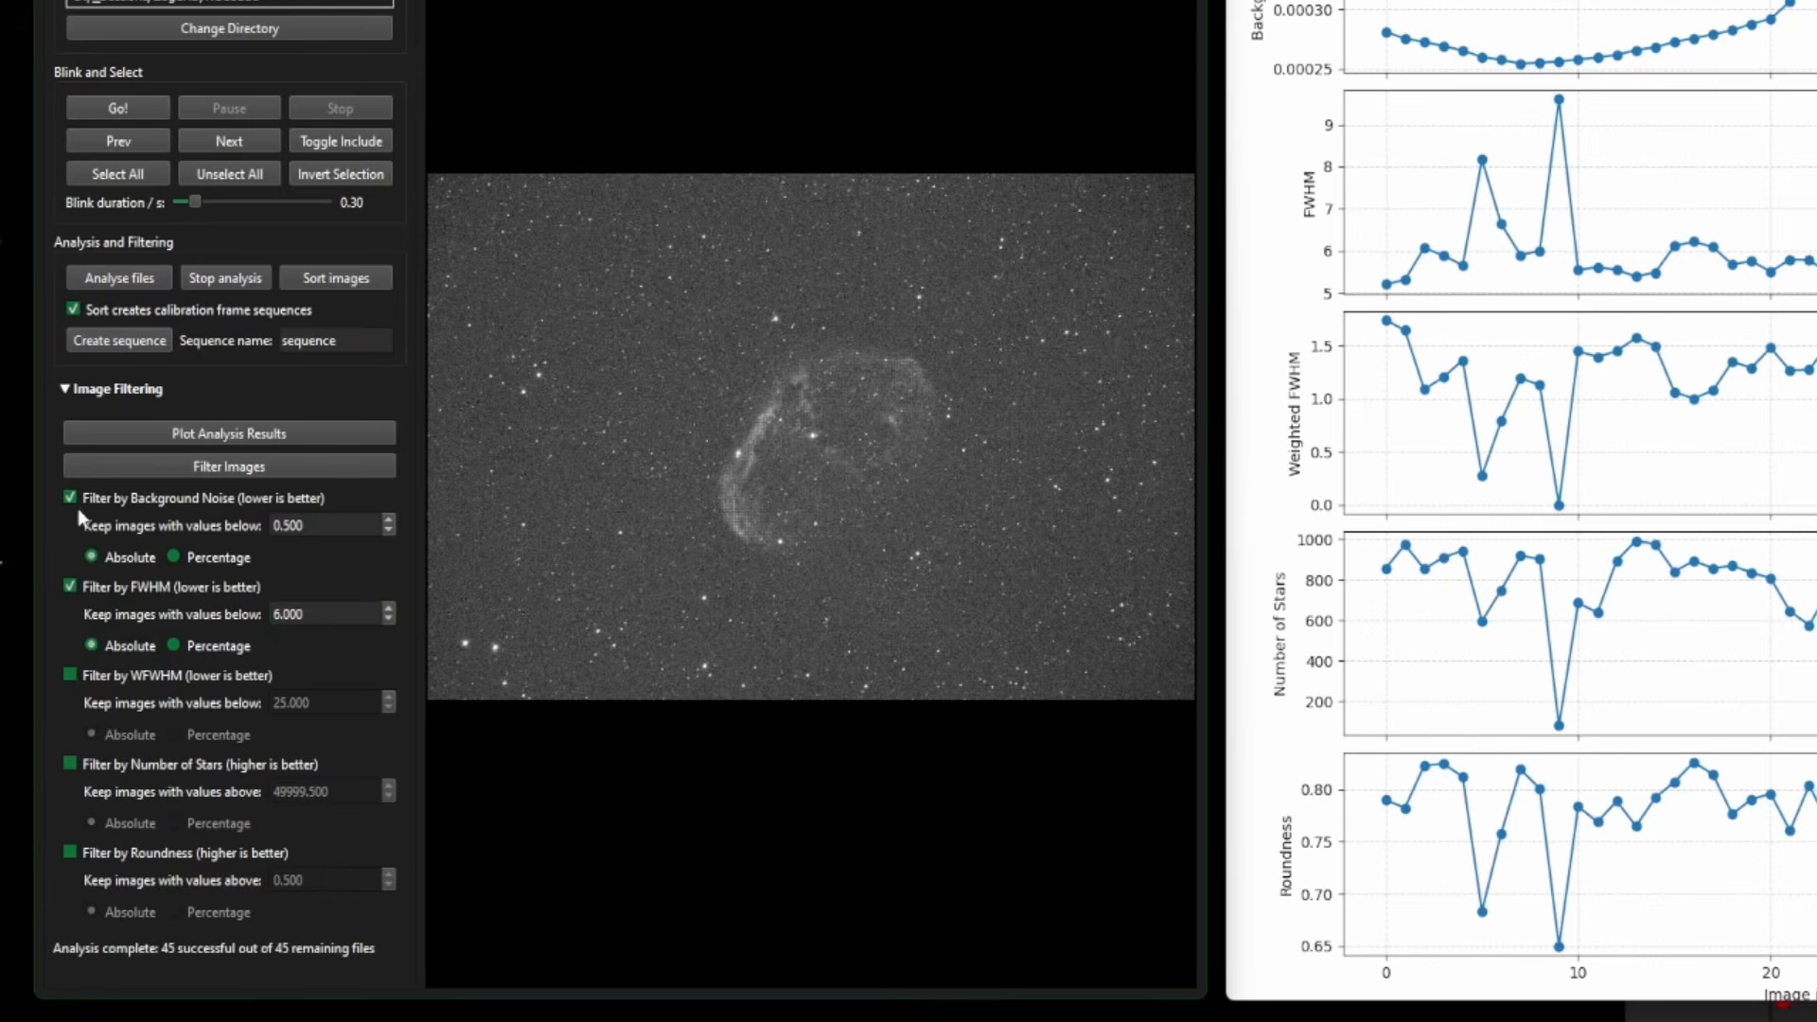
{"action": "left_click", "coordinate": [74, 502]}
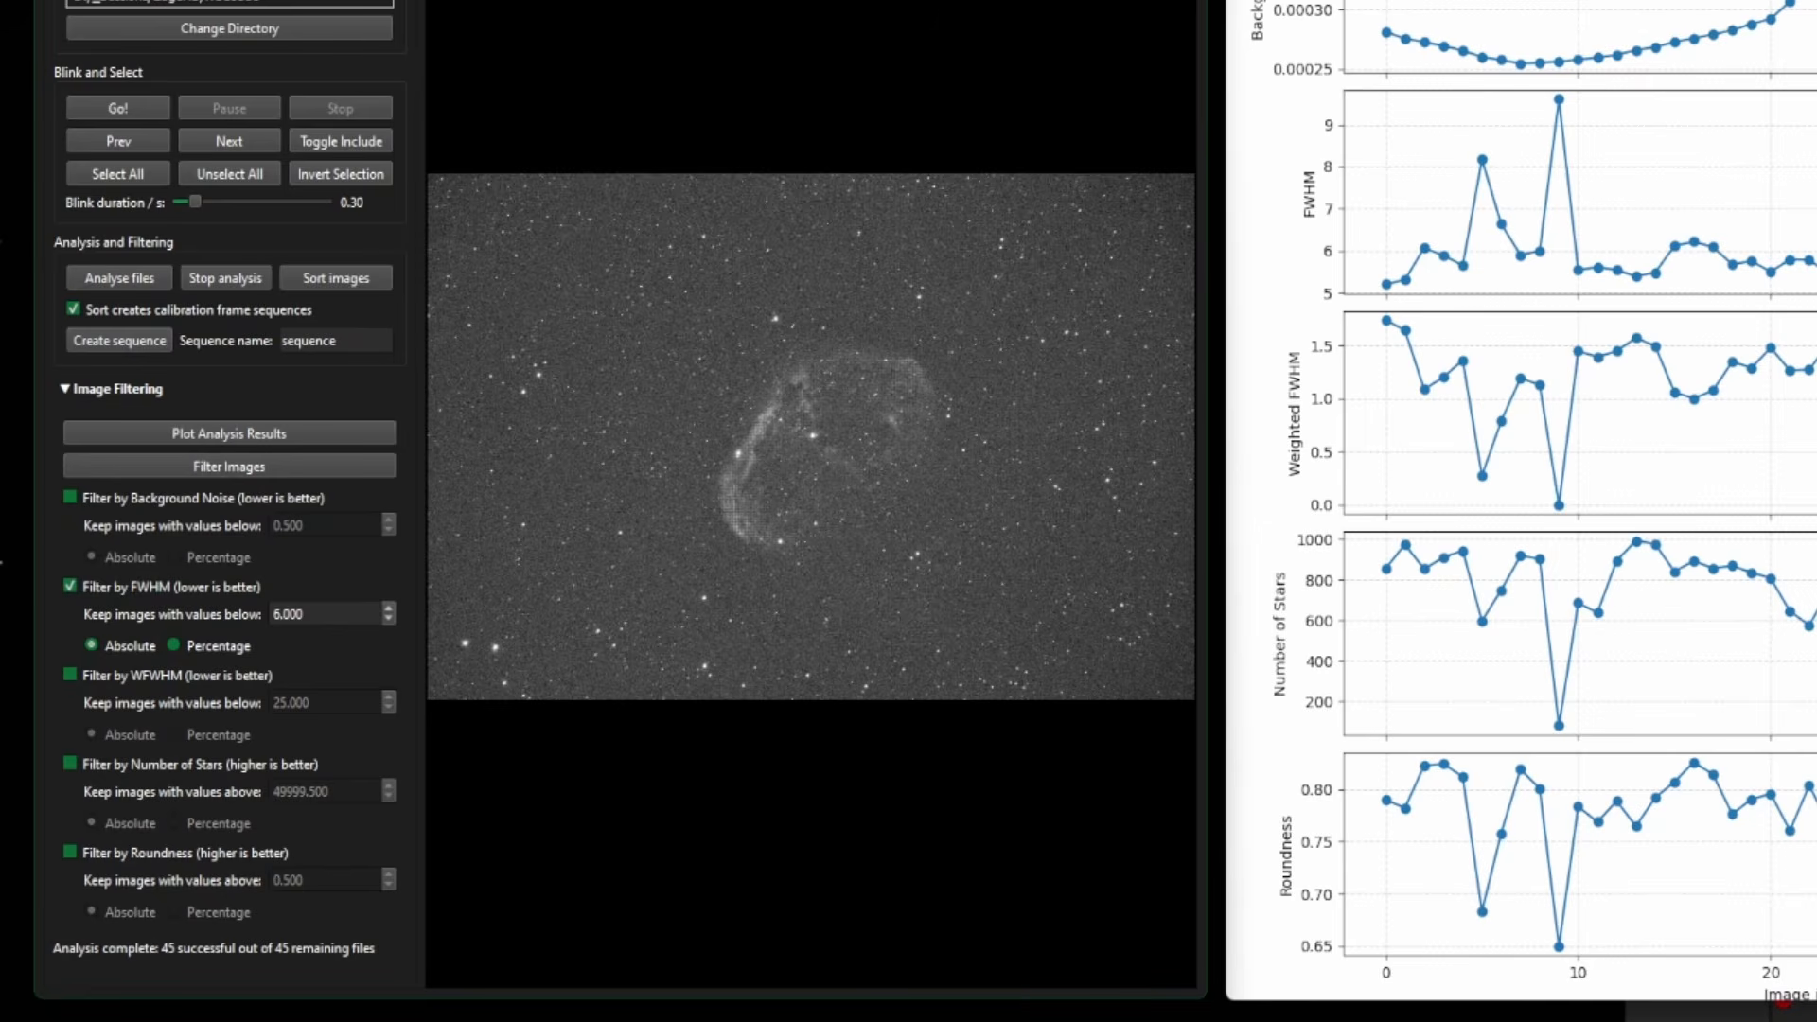
{"action": "key", "text": "alt+F4"}
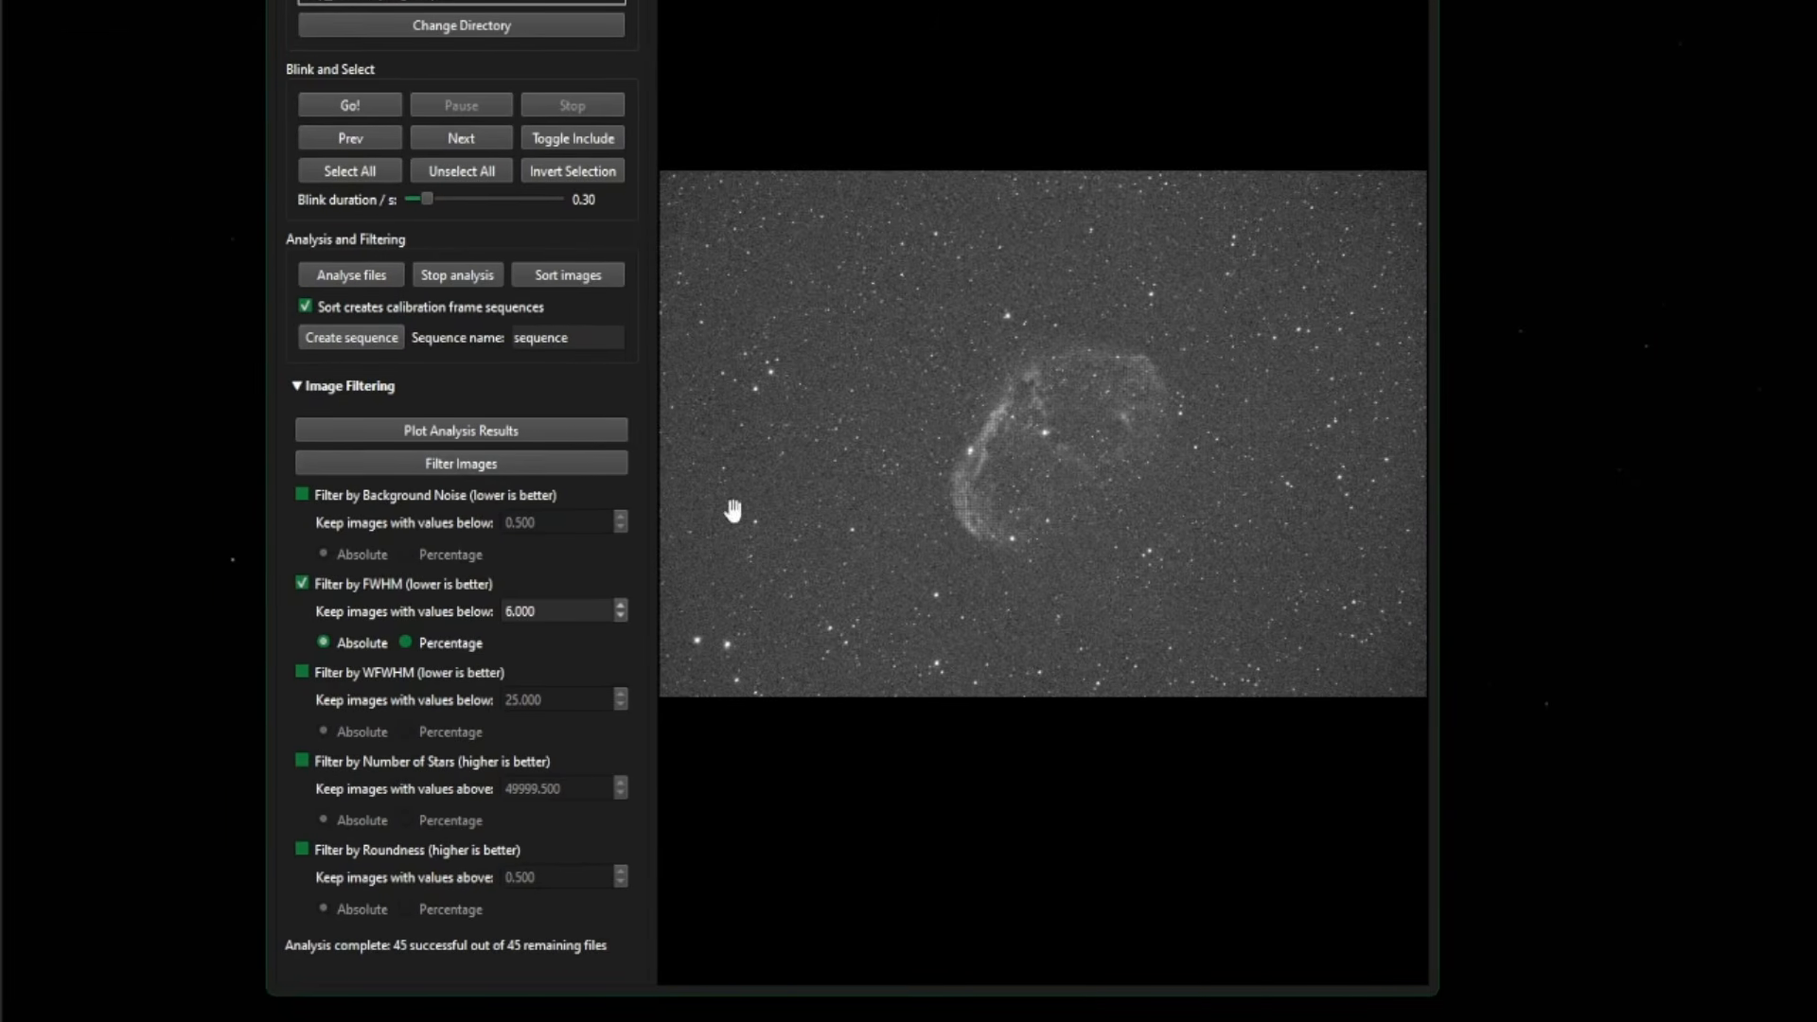
- Filter the images to keep 20 of 45, then build the 20-frame 'sequence'
{"action": "left_click", "coordinate": [447, 464]}
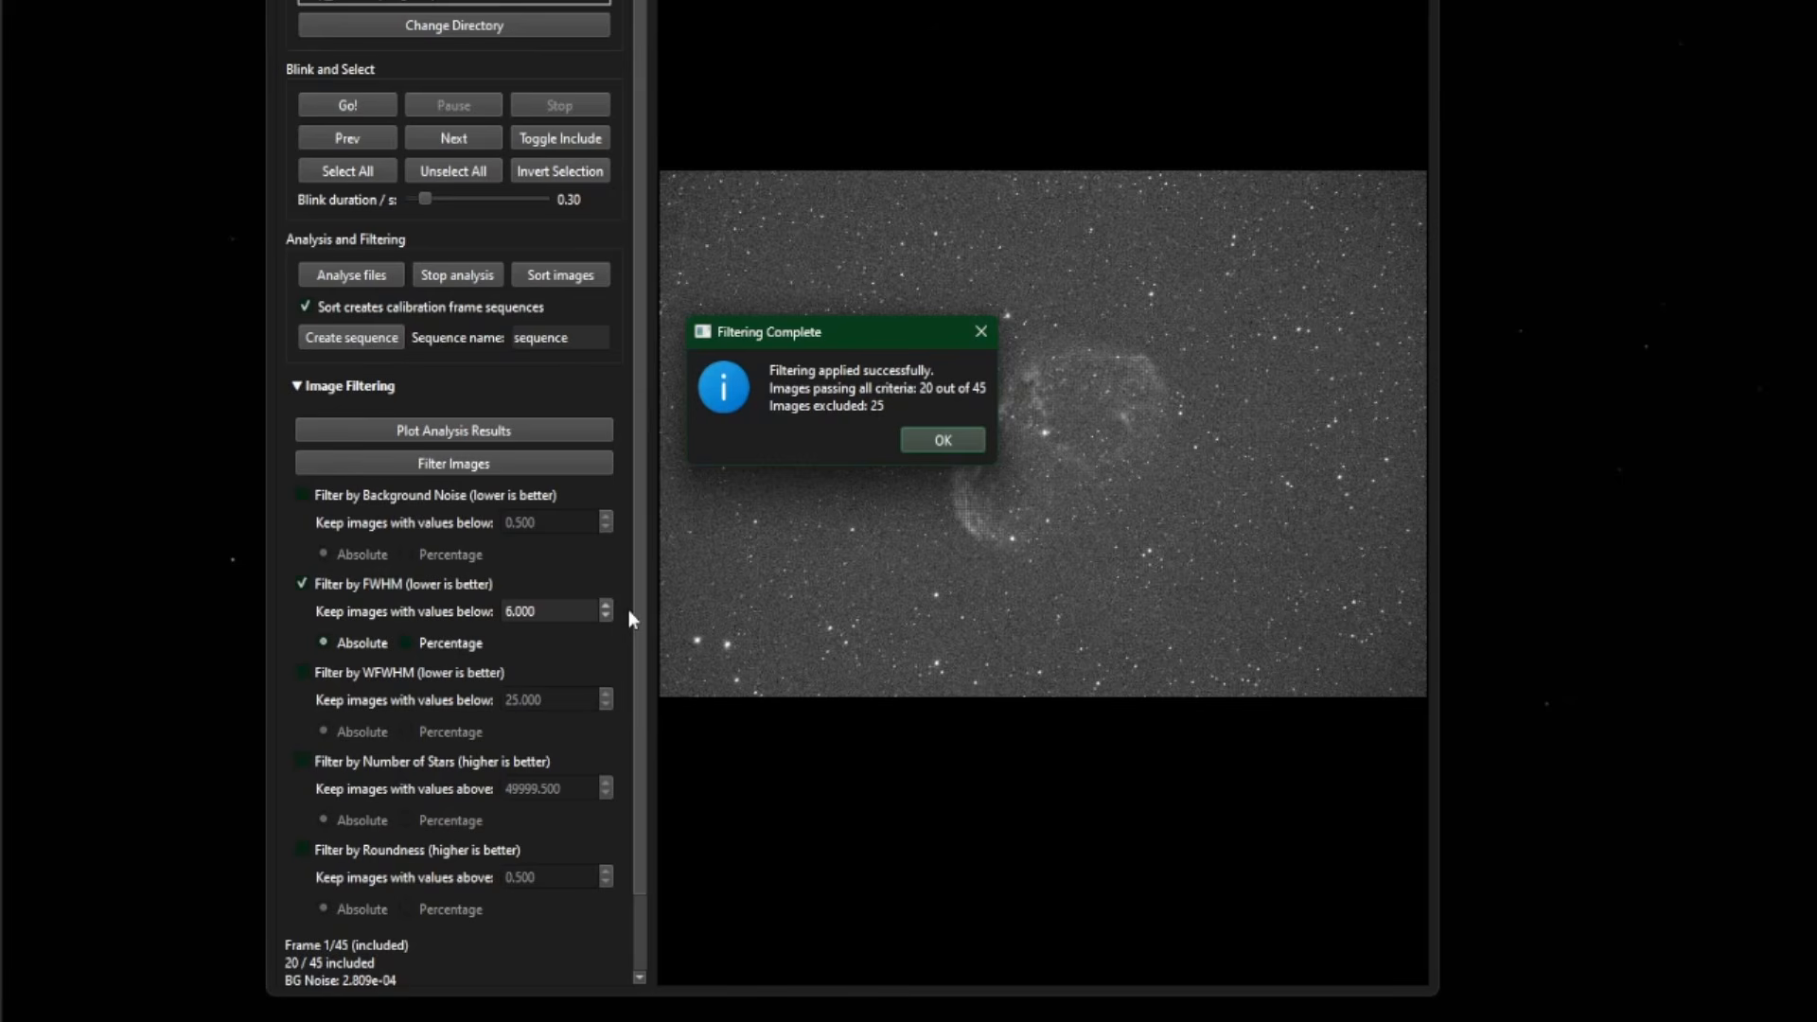
{"action": "left_click", "coordinate": [943, 440]}
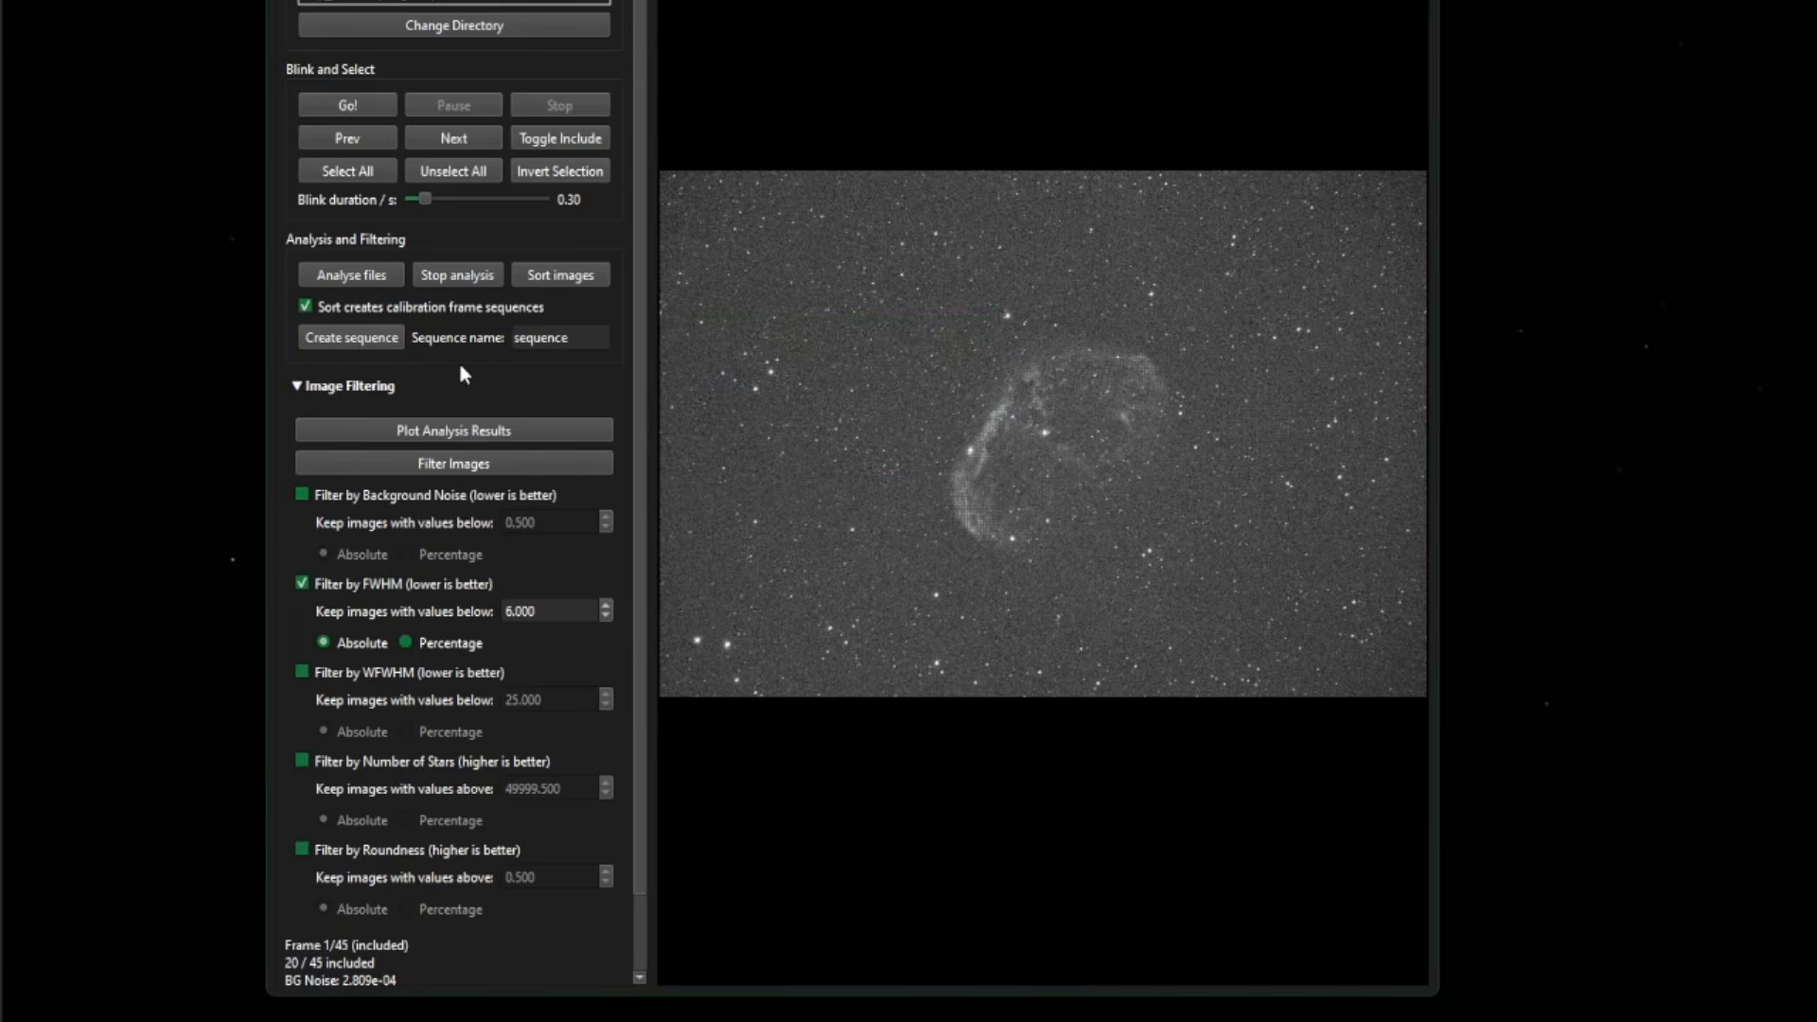
{"action": "left_click", "coordinate": [348, 337]}
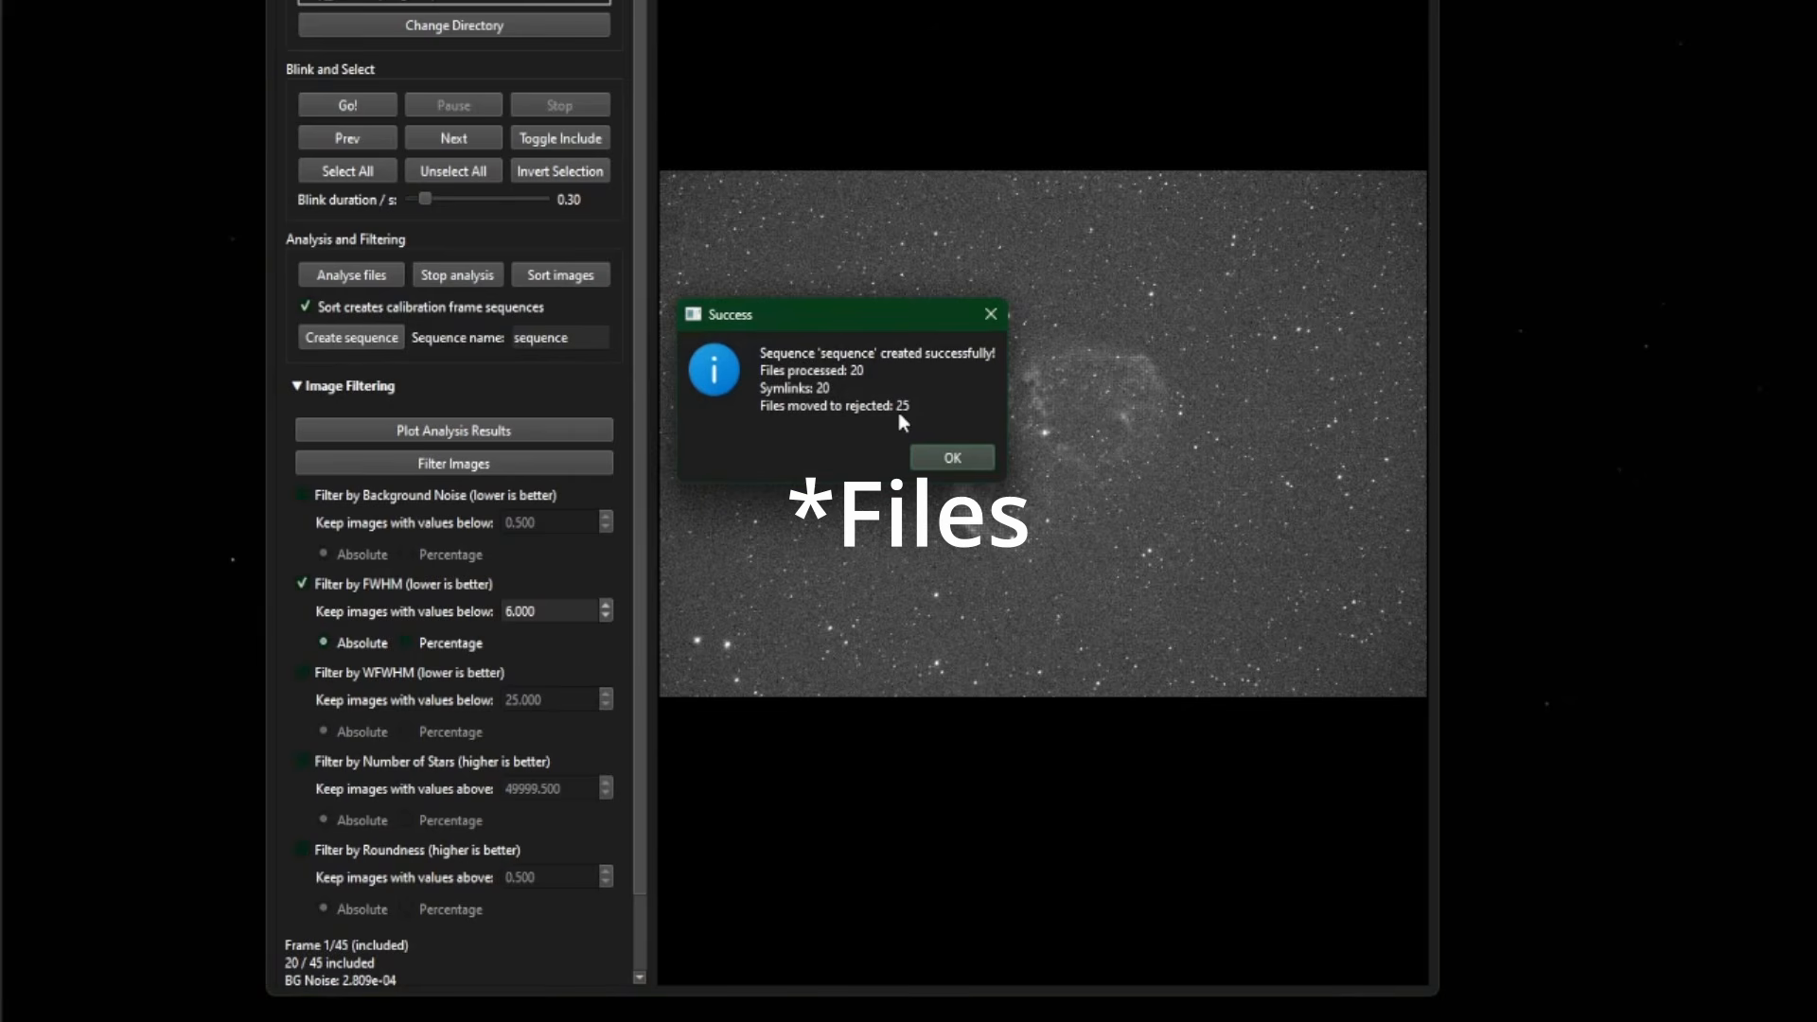
{"action": "left_click", "coordinate": [947, 458]}
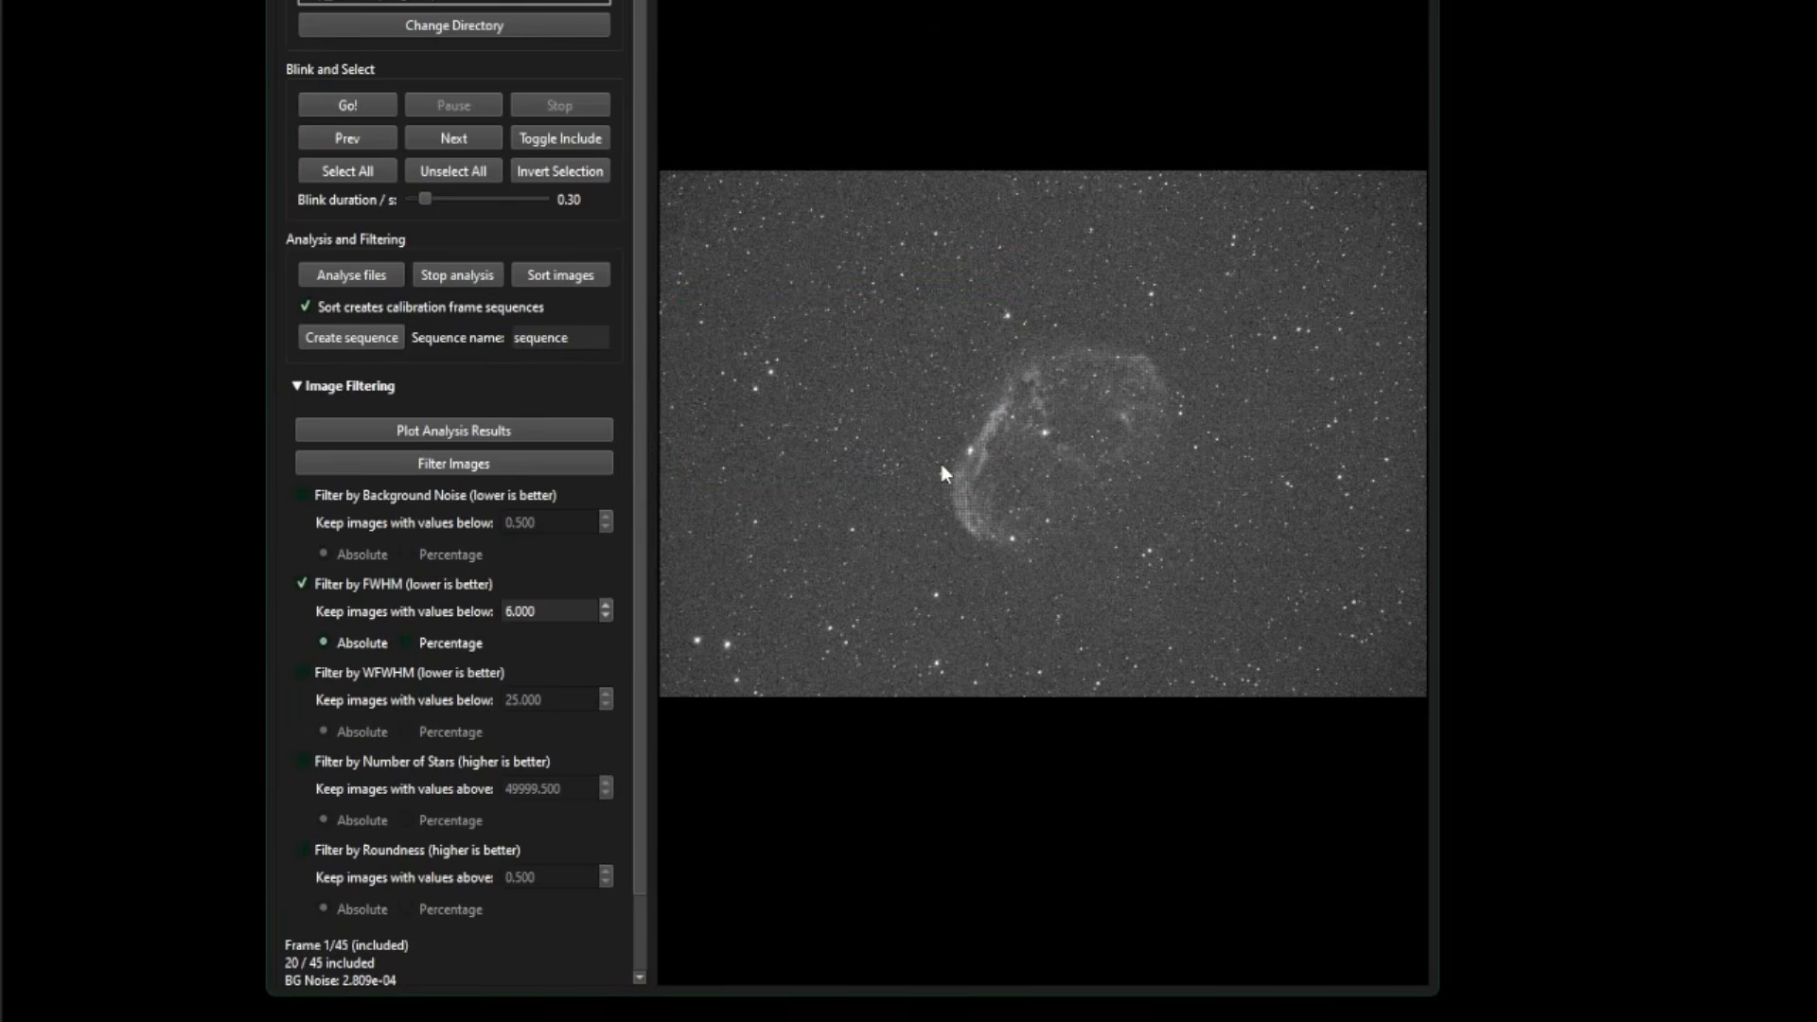
- Open NGC6888's rejected folder to confirm it holds 25 FITS files
{"action": "key", "text": "alt+Tab"}
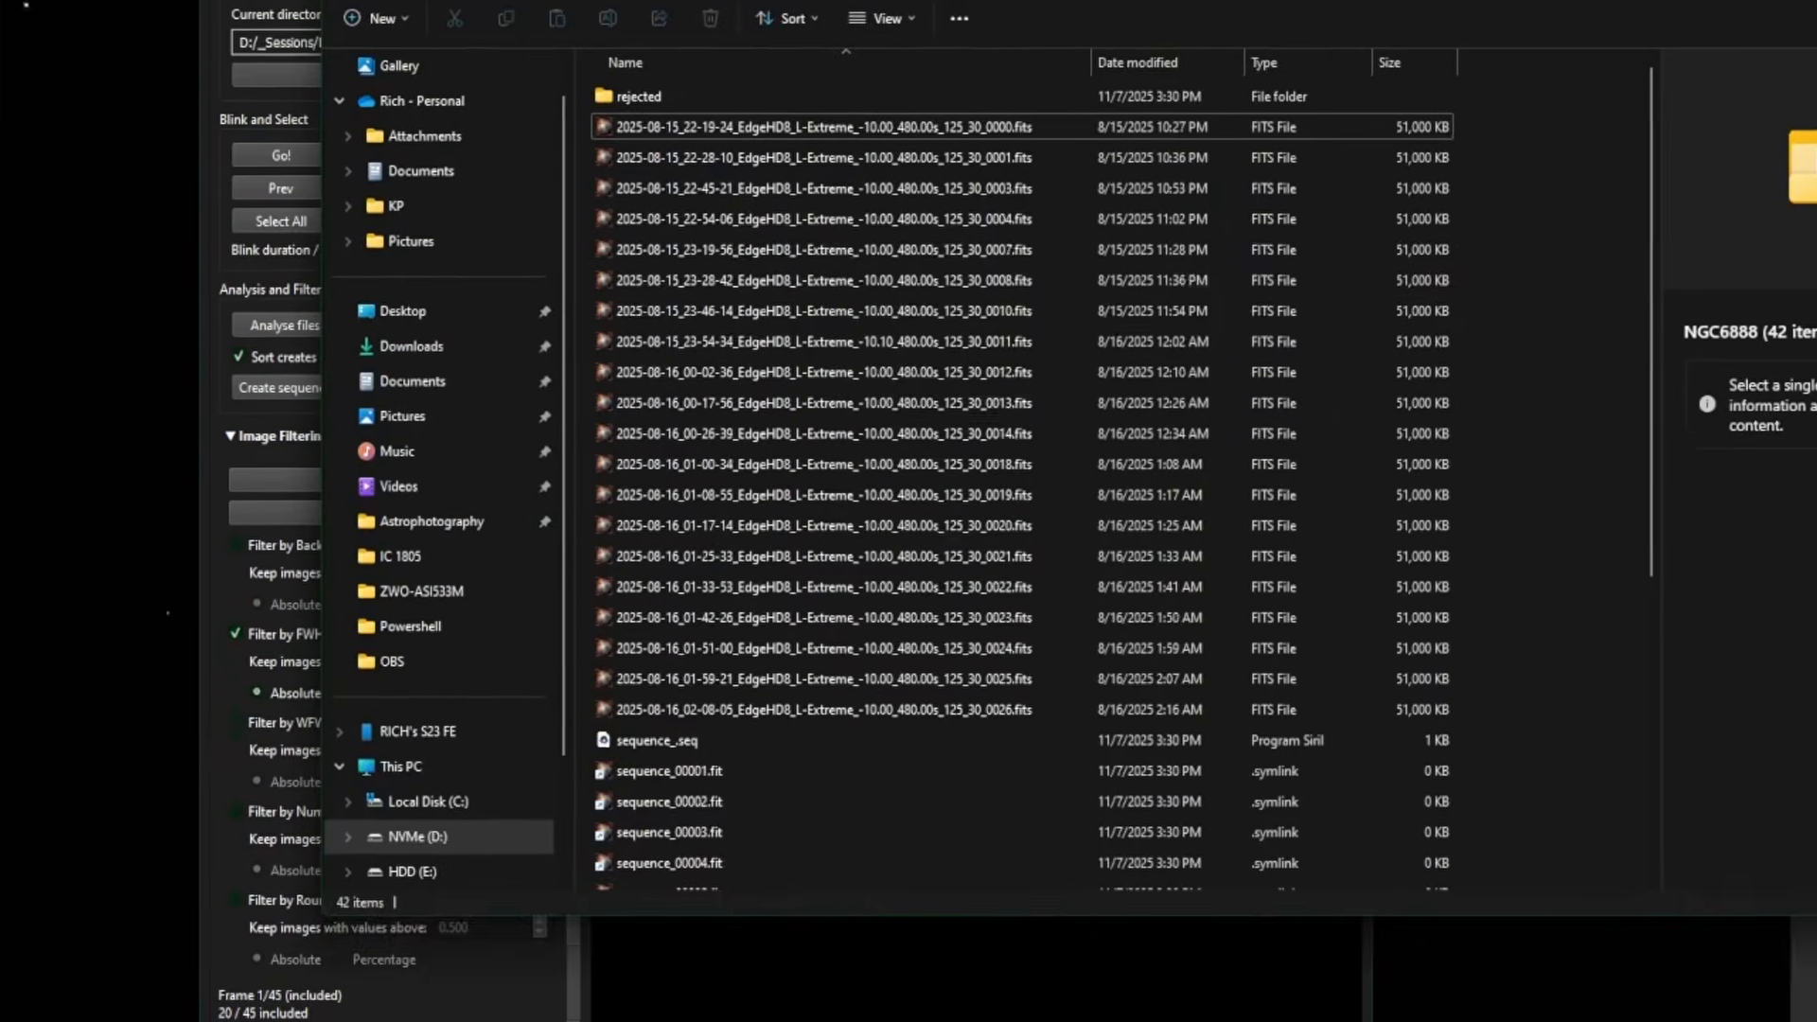
{"action": "scroll", "coordinate": [717, 901], "scroll_direction": "down", "scroll_amount": 5}
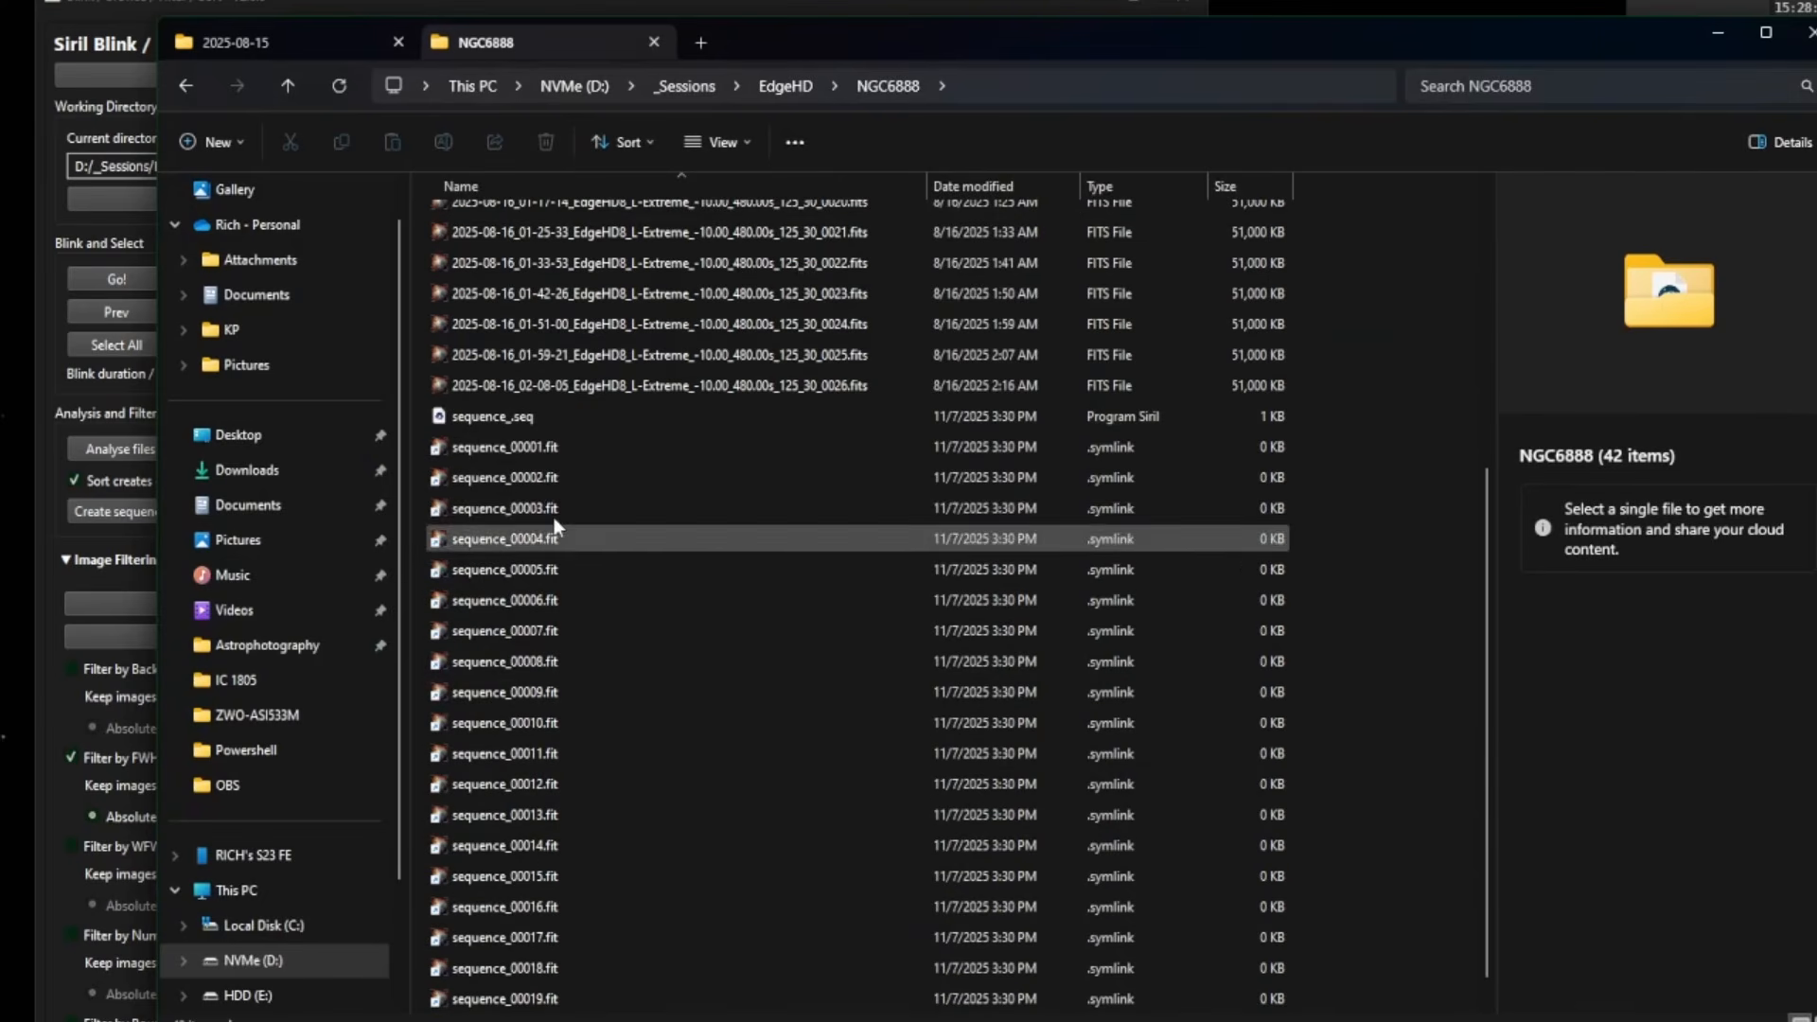
{"action": "scroll", "coordinate": [633, 729], "scroll_direction": "up", "scroll_amount": 5}
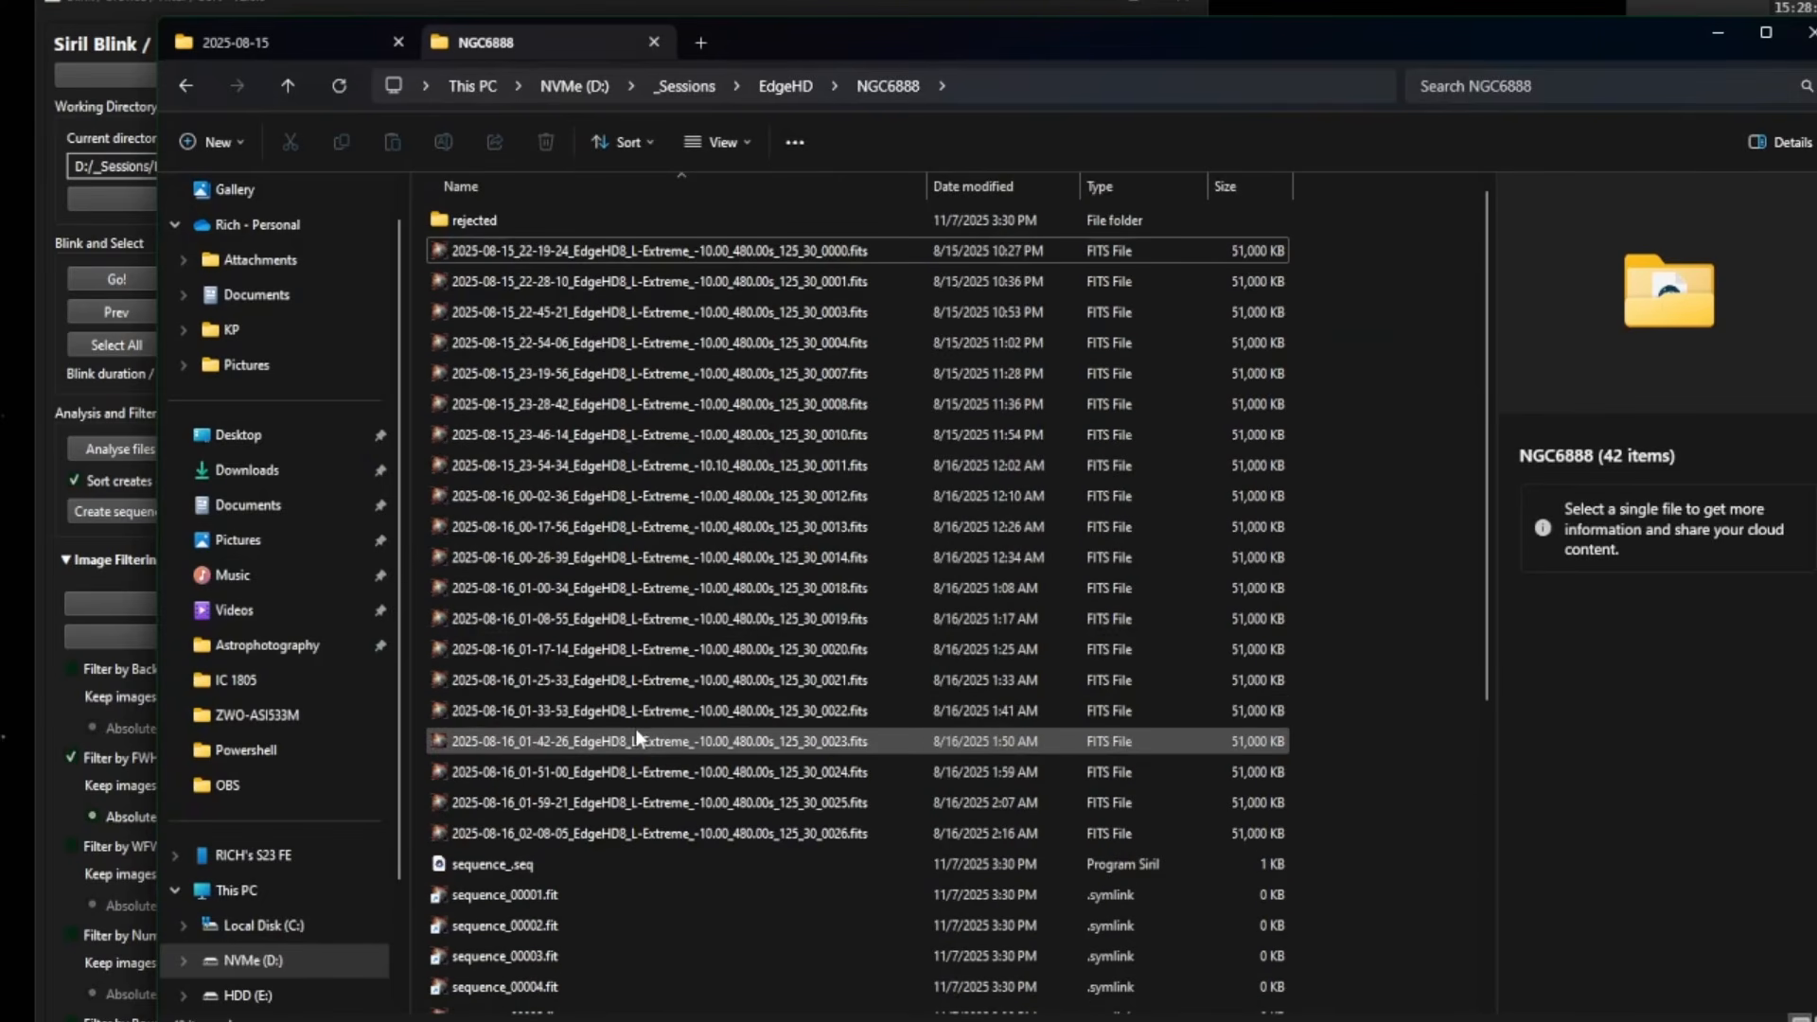
{"action": "double_click", "coordinate": [509, 219]}
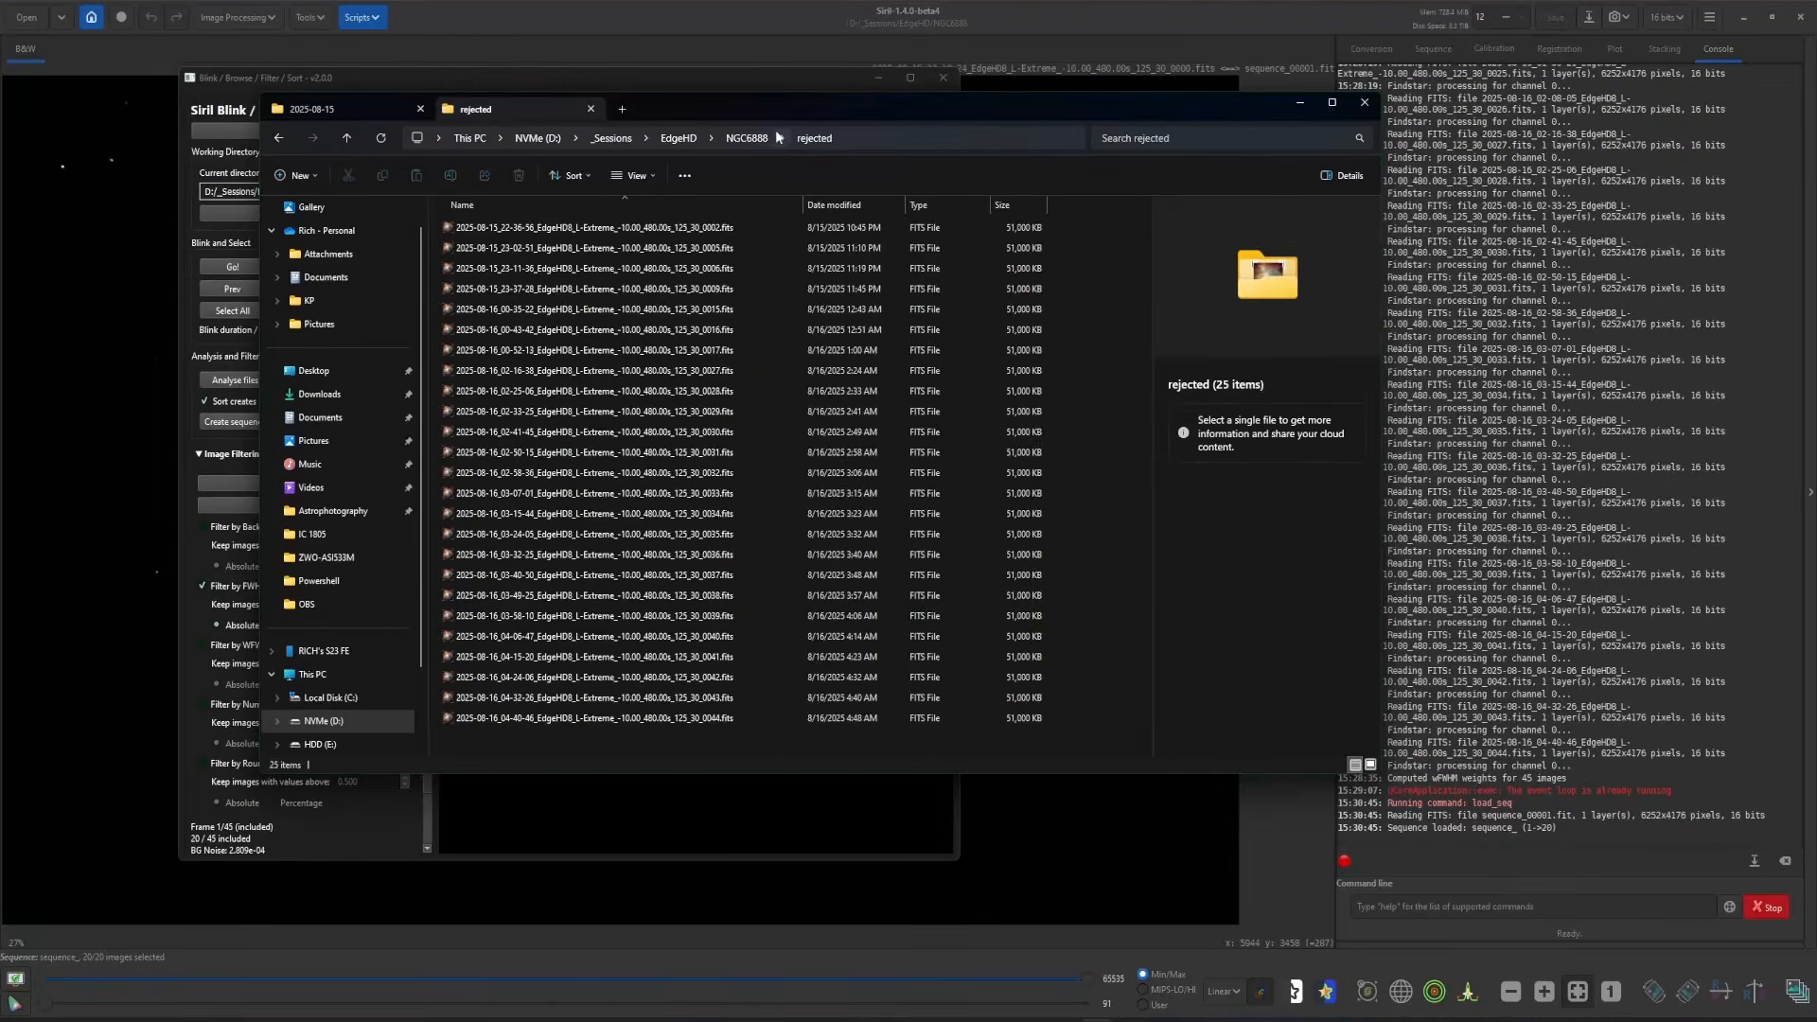
- Back in NGC6888, select the 20 kept FITS frames, then minimise Explorer
{"action": "left_click", "coordinate": [887, 86]}
{"action": "left_click", "coordinate": [552, 249]}
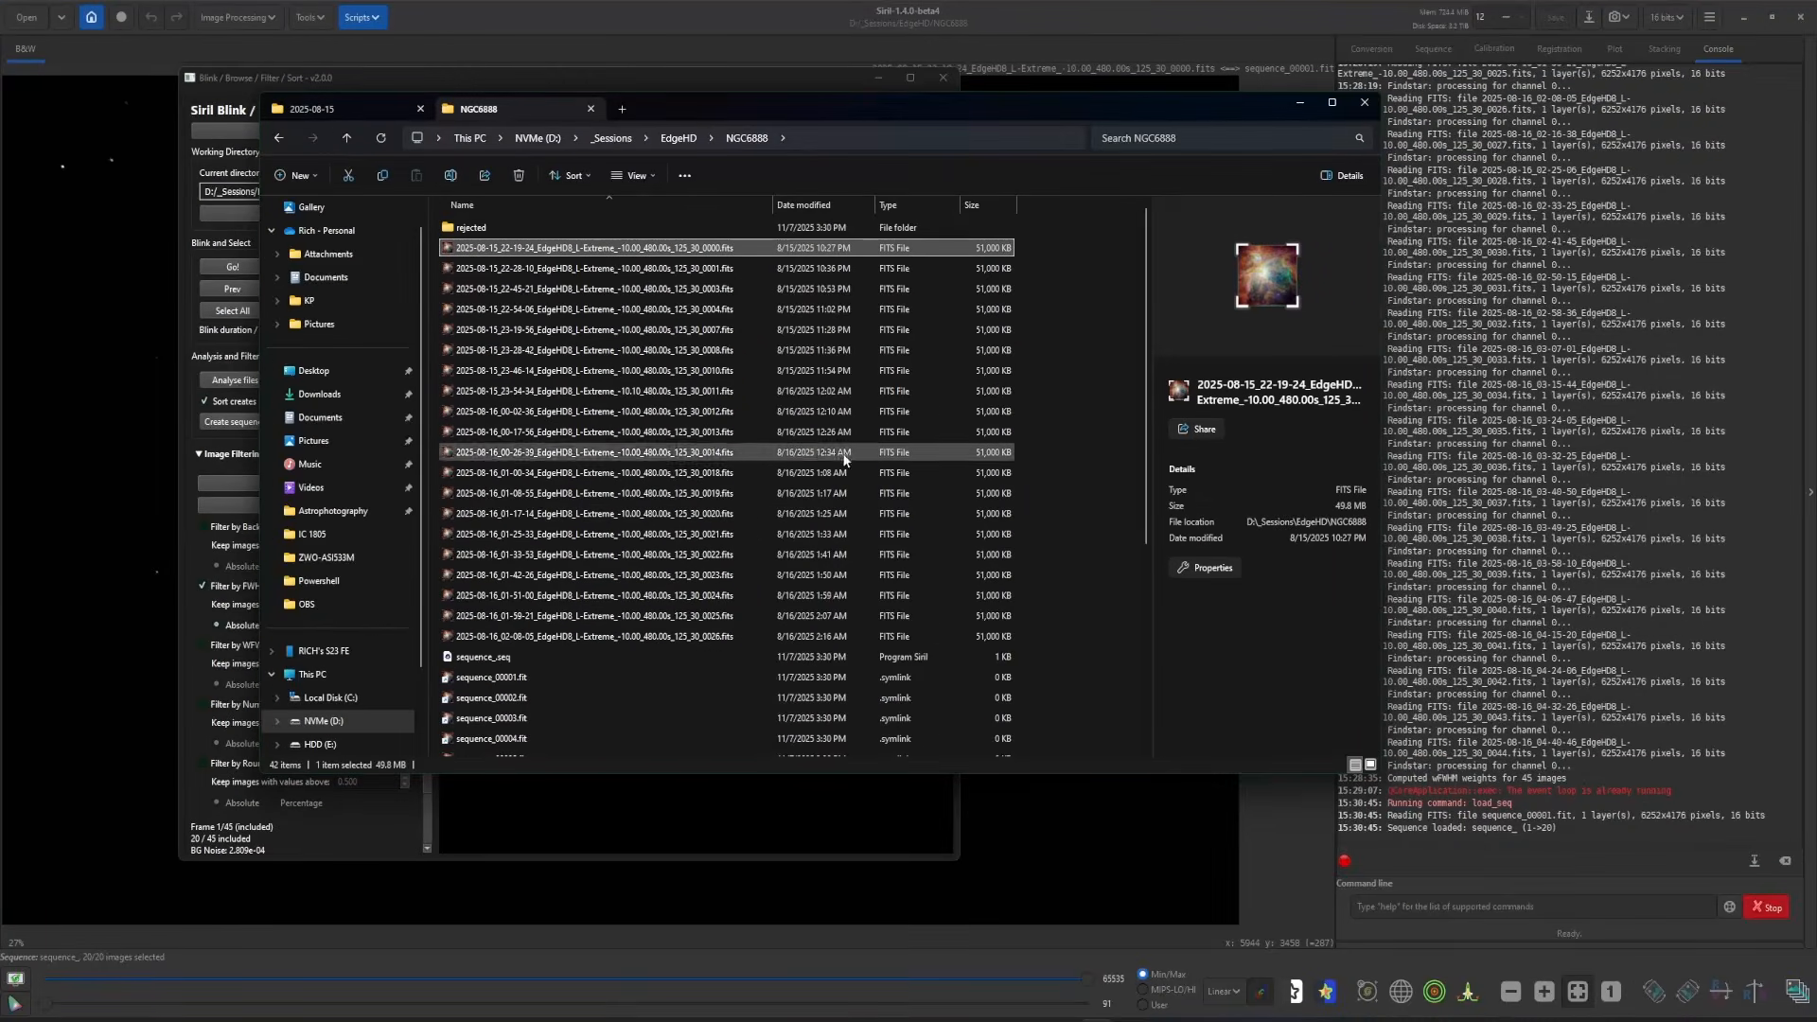
{"action": "left_click", "coordinate": [722, 635], "text": "shift"}
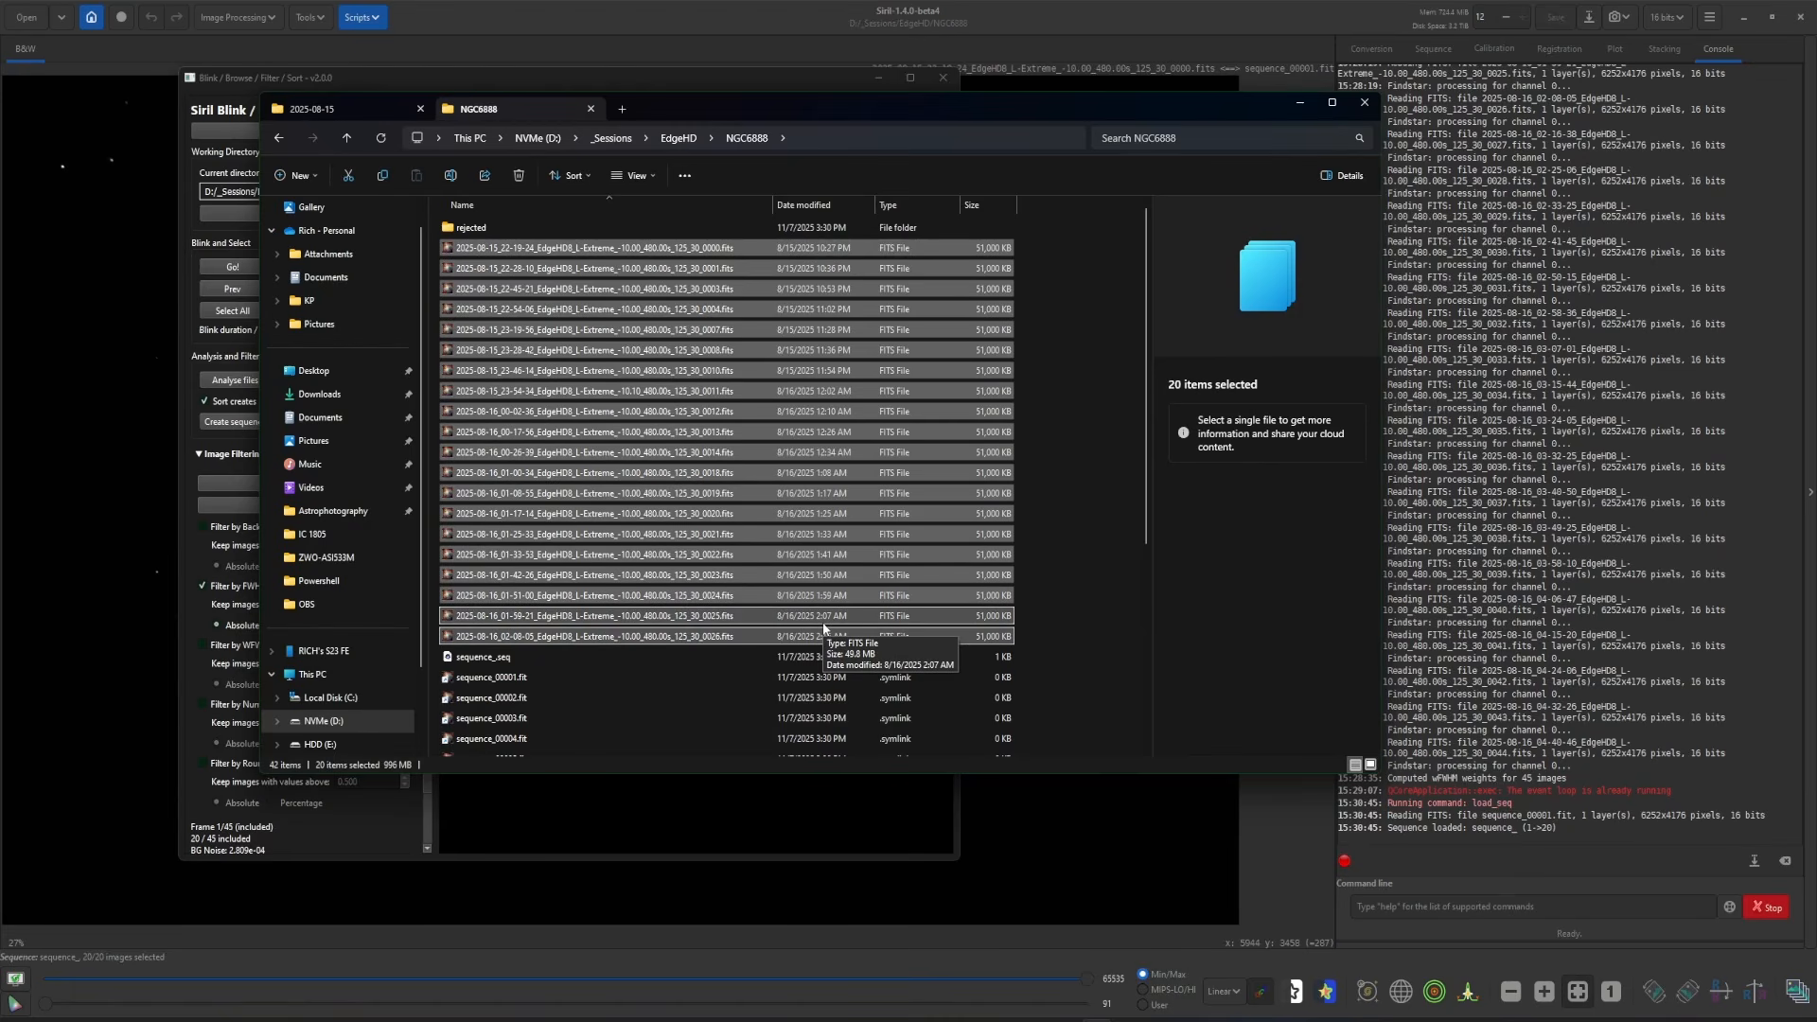
{"action": "left_click", "coordinate": [1300, 102]}
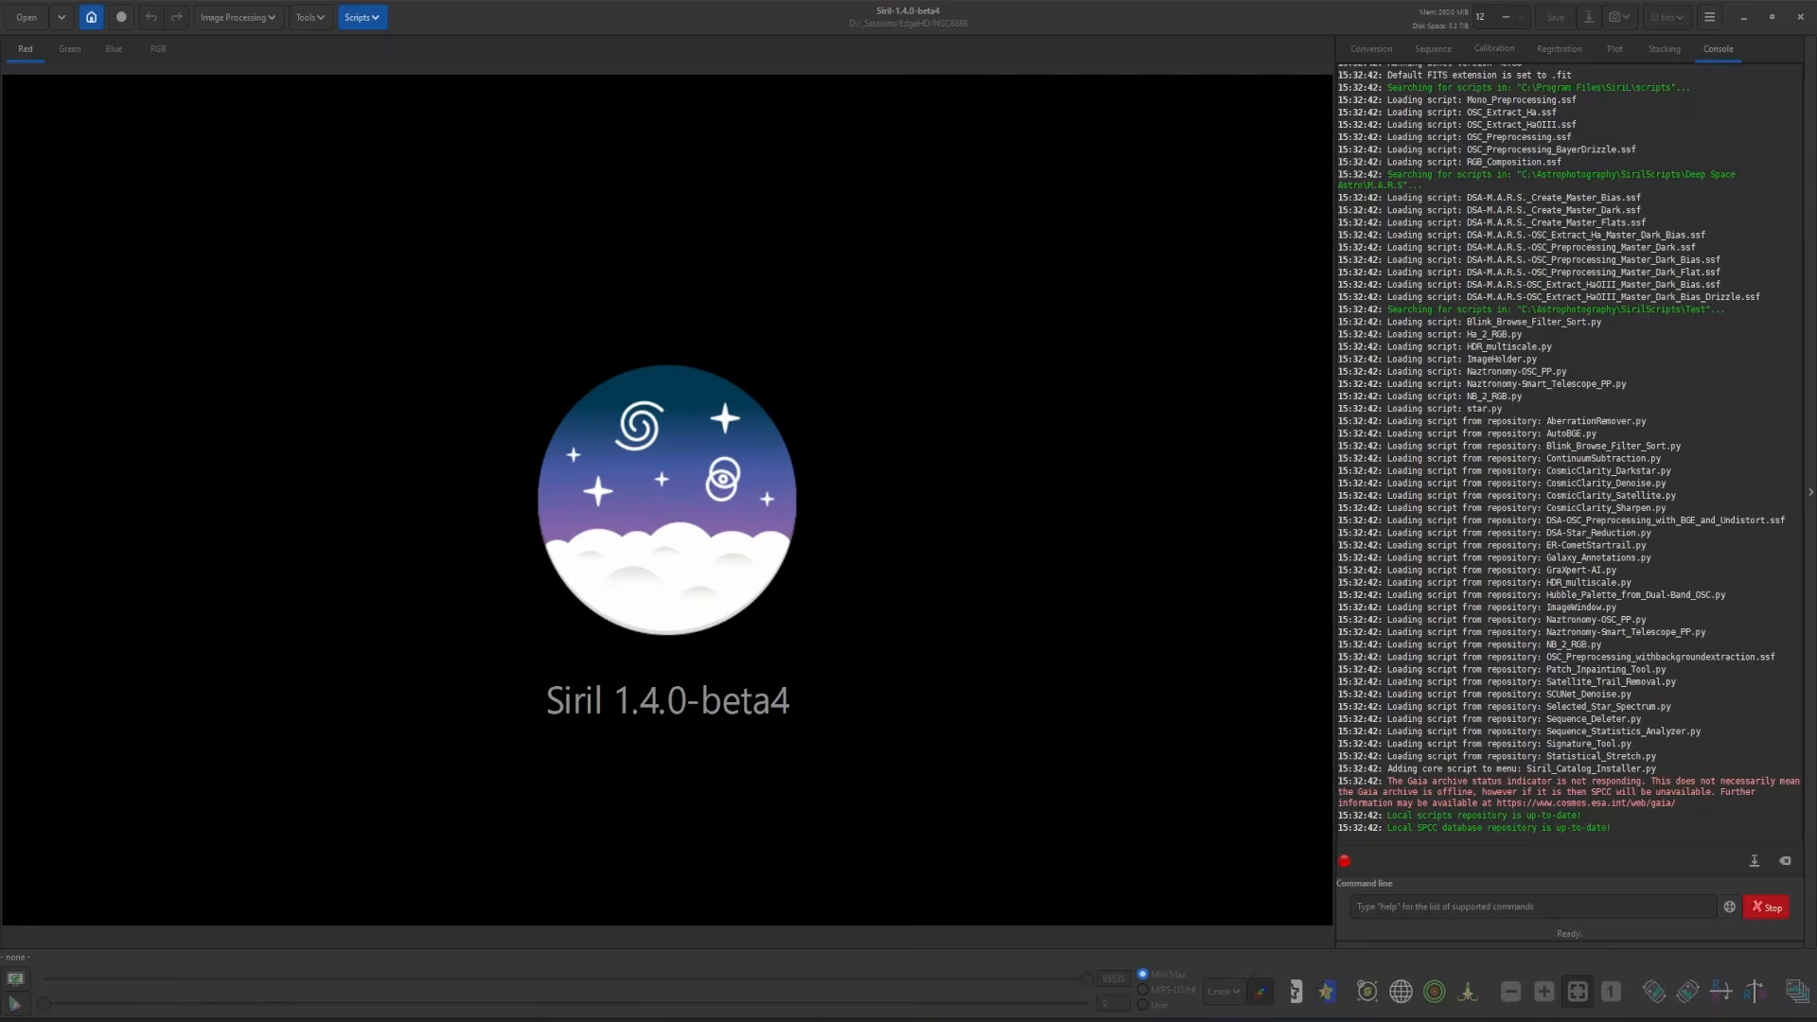
- Browse File Explorer to _Sessions > RedCat51 > M31 and look through its frames
{"action": "key", "text": "alt+Tab"}
{"action": "left_click", "coordinate": [679, 139]}
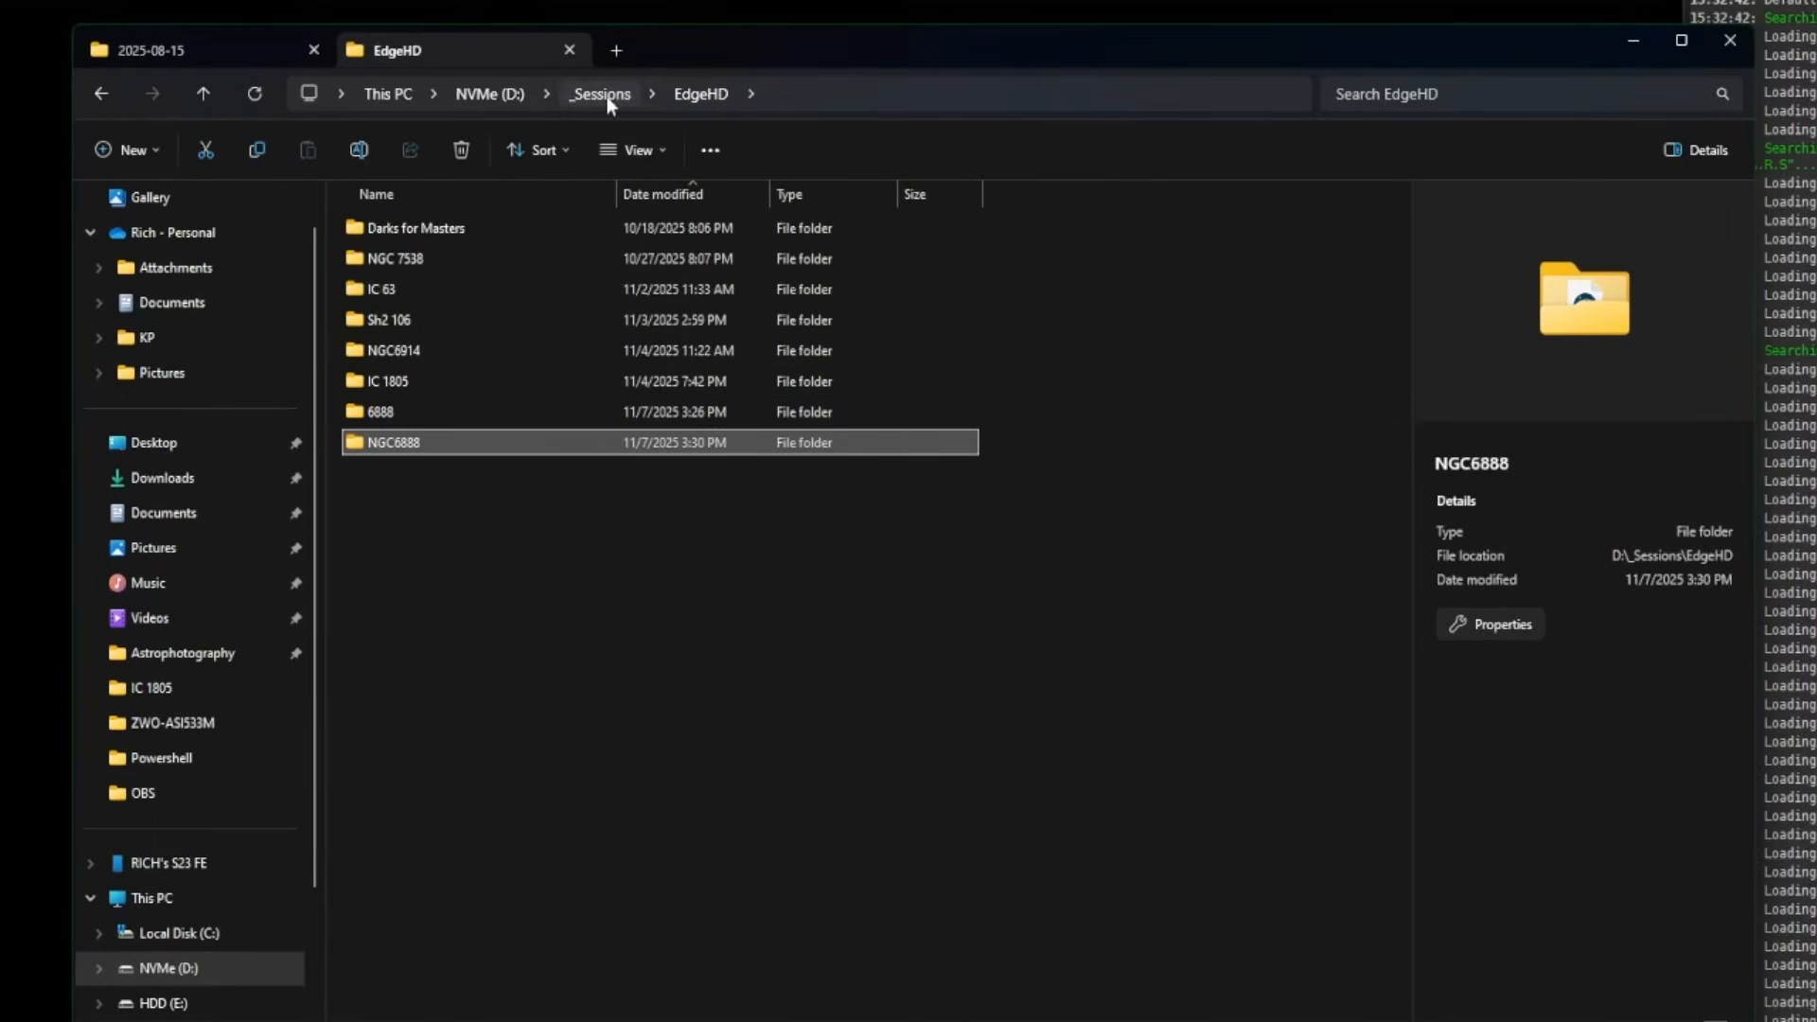
{"action": "left_click", "coordinate": [608, 98]}
{"action": "double_click", "coordinate": [438, 350]}
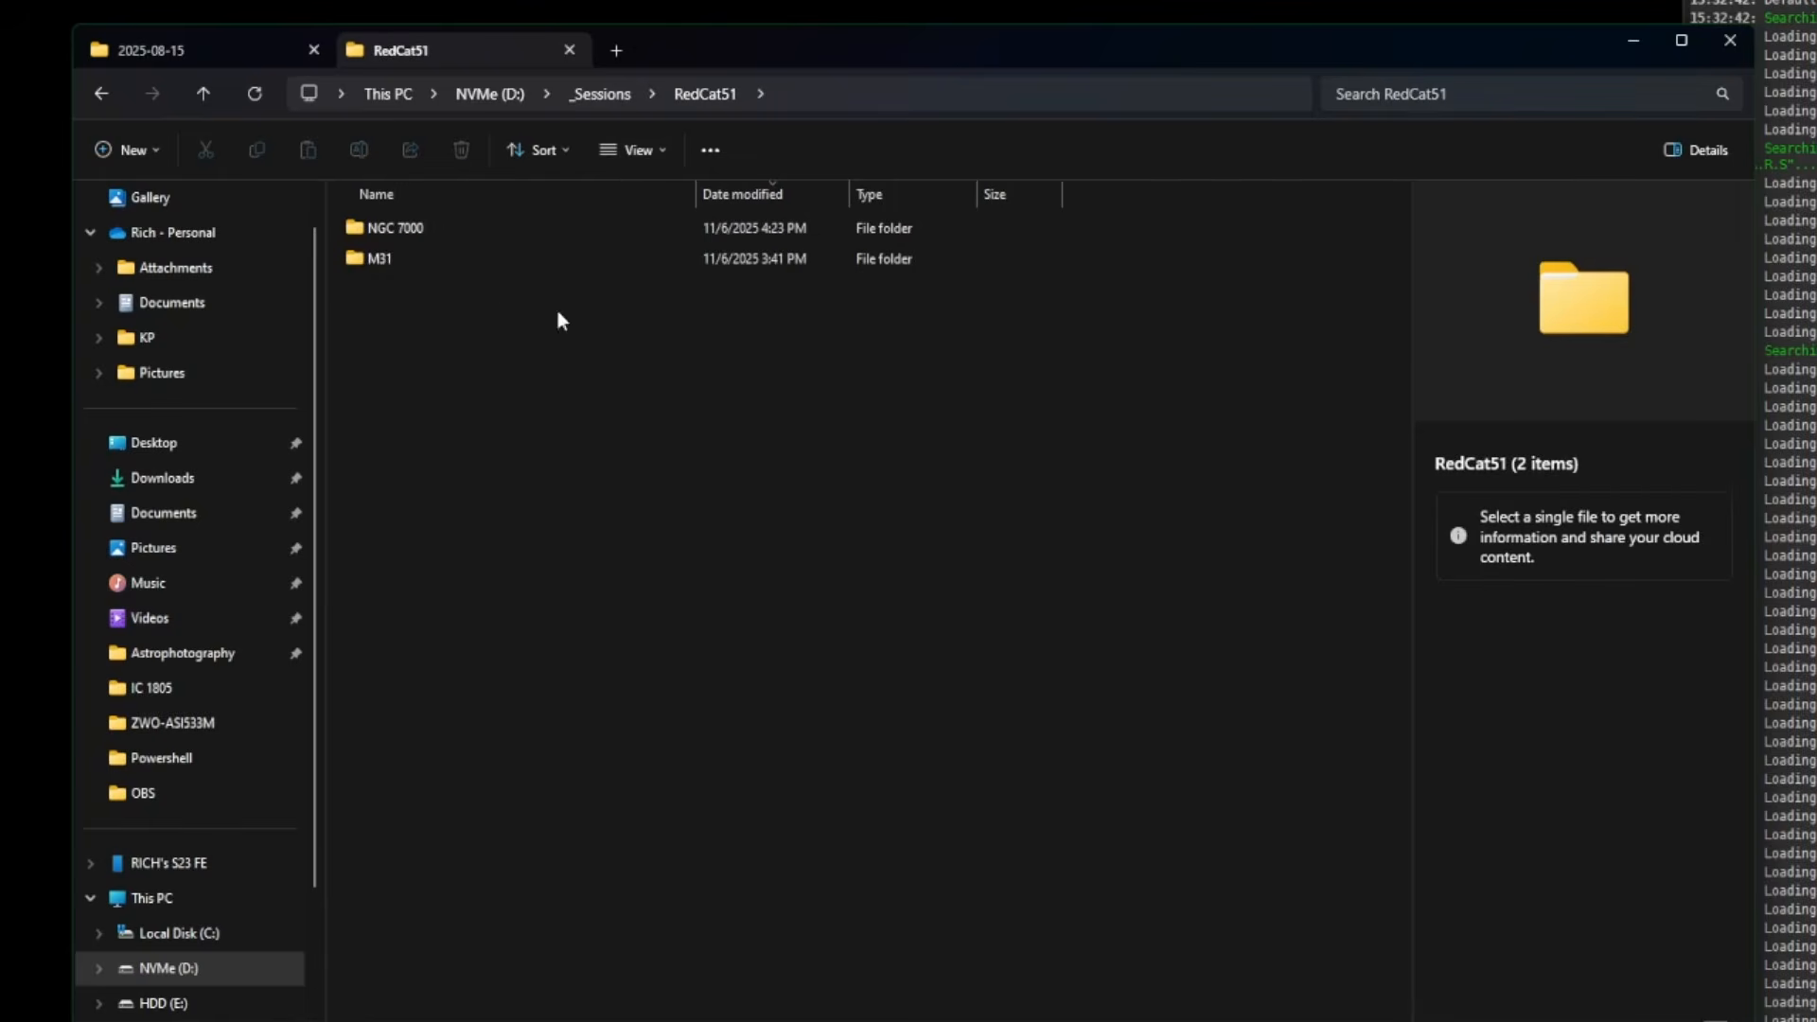
{"action": "double_click", "coordinate": [615, 259]}
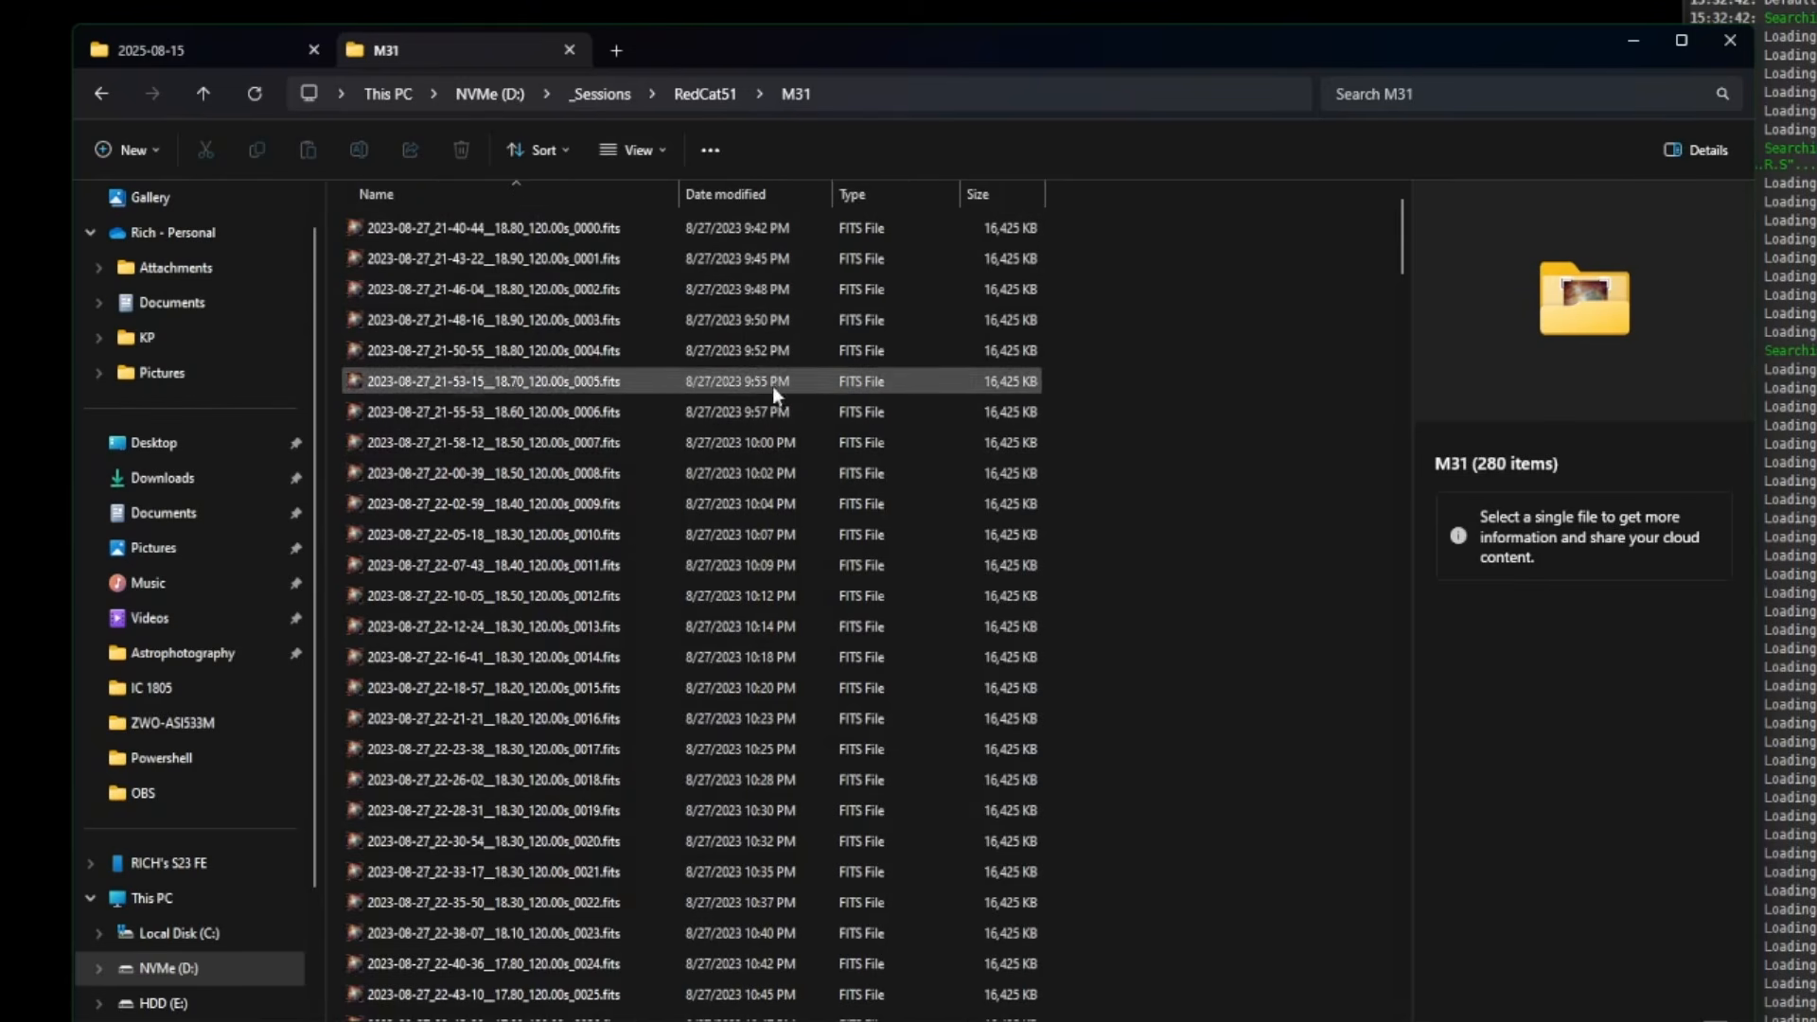
{"action": "scroll", "coordinate": [751, 389], "scroll_direction": "down", "scroll_amount": 20}
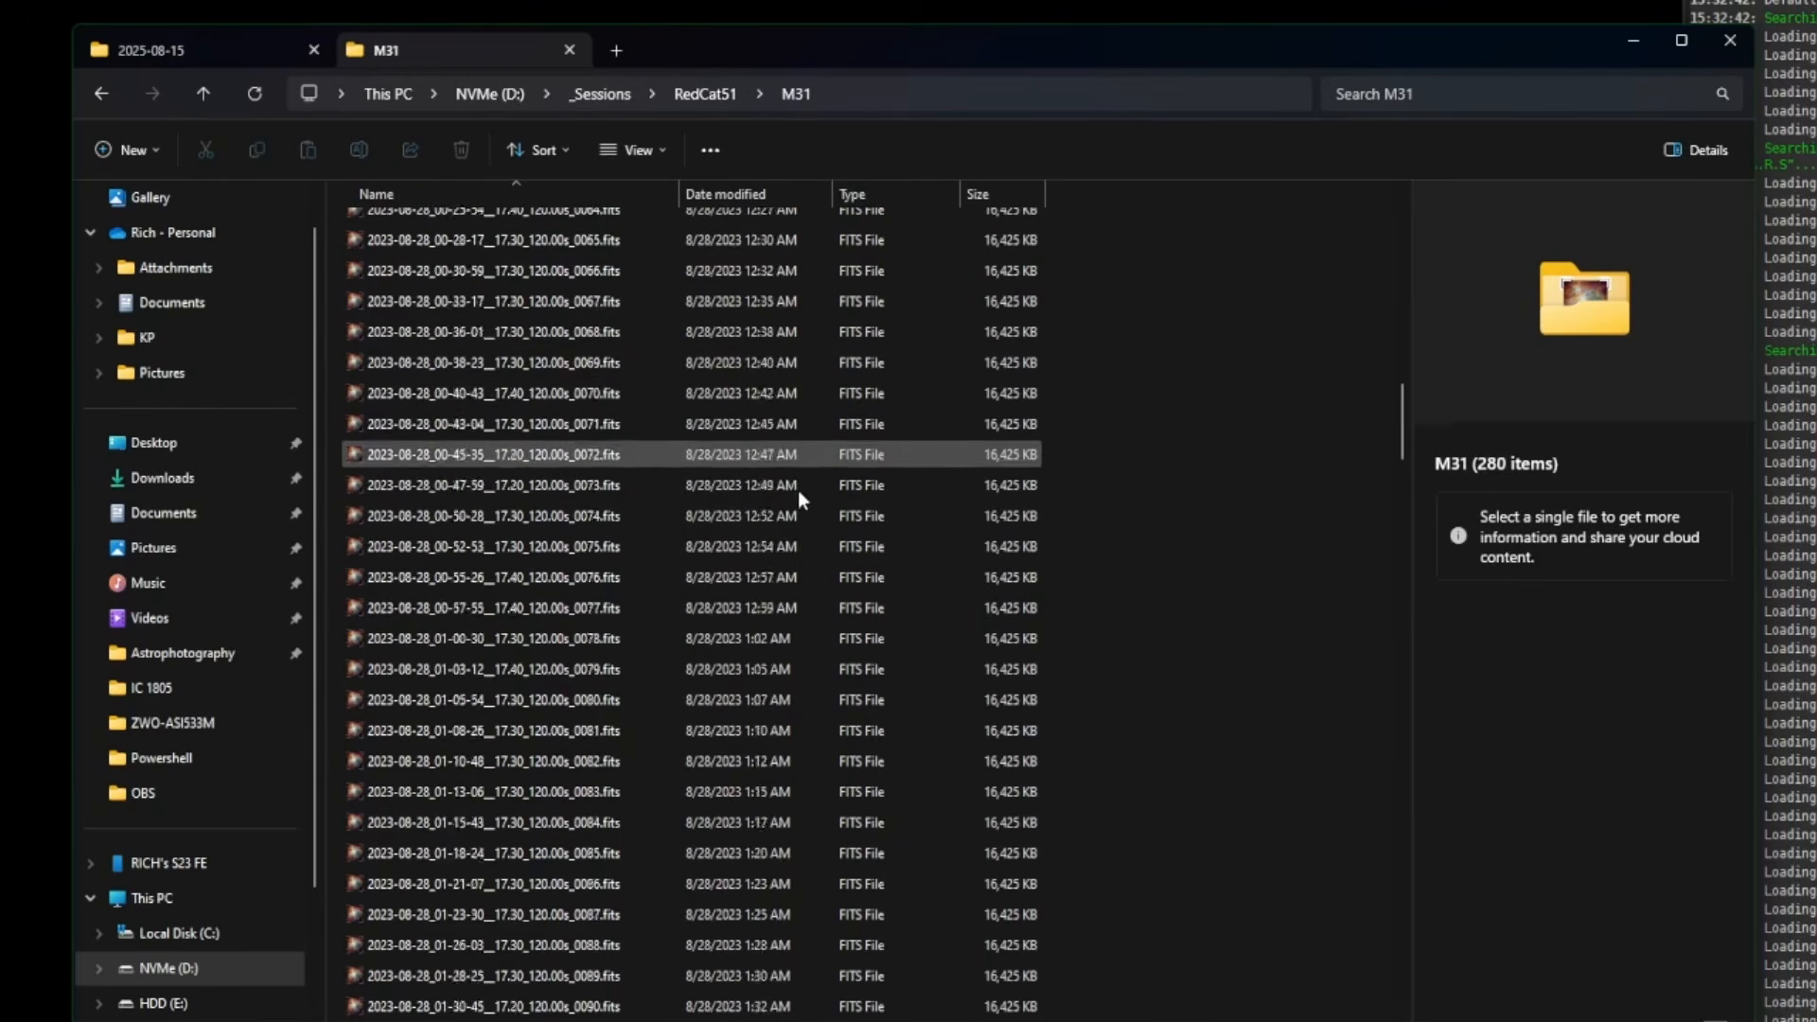
{"action": "scroll", "coordinate": [874, 566], "scroll_direction": "down", "scroll_amount": 20}
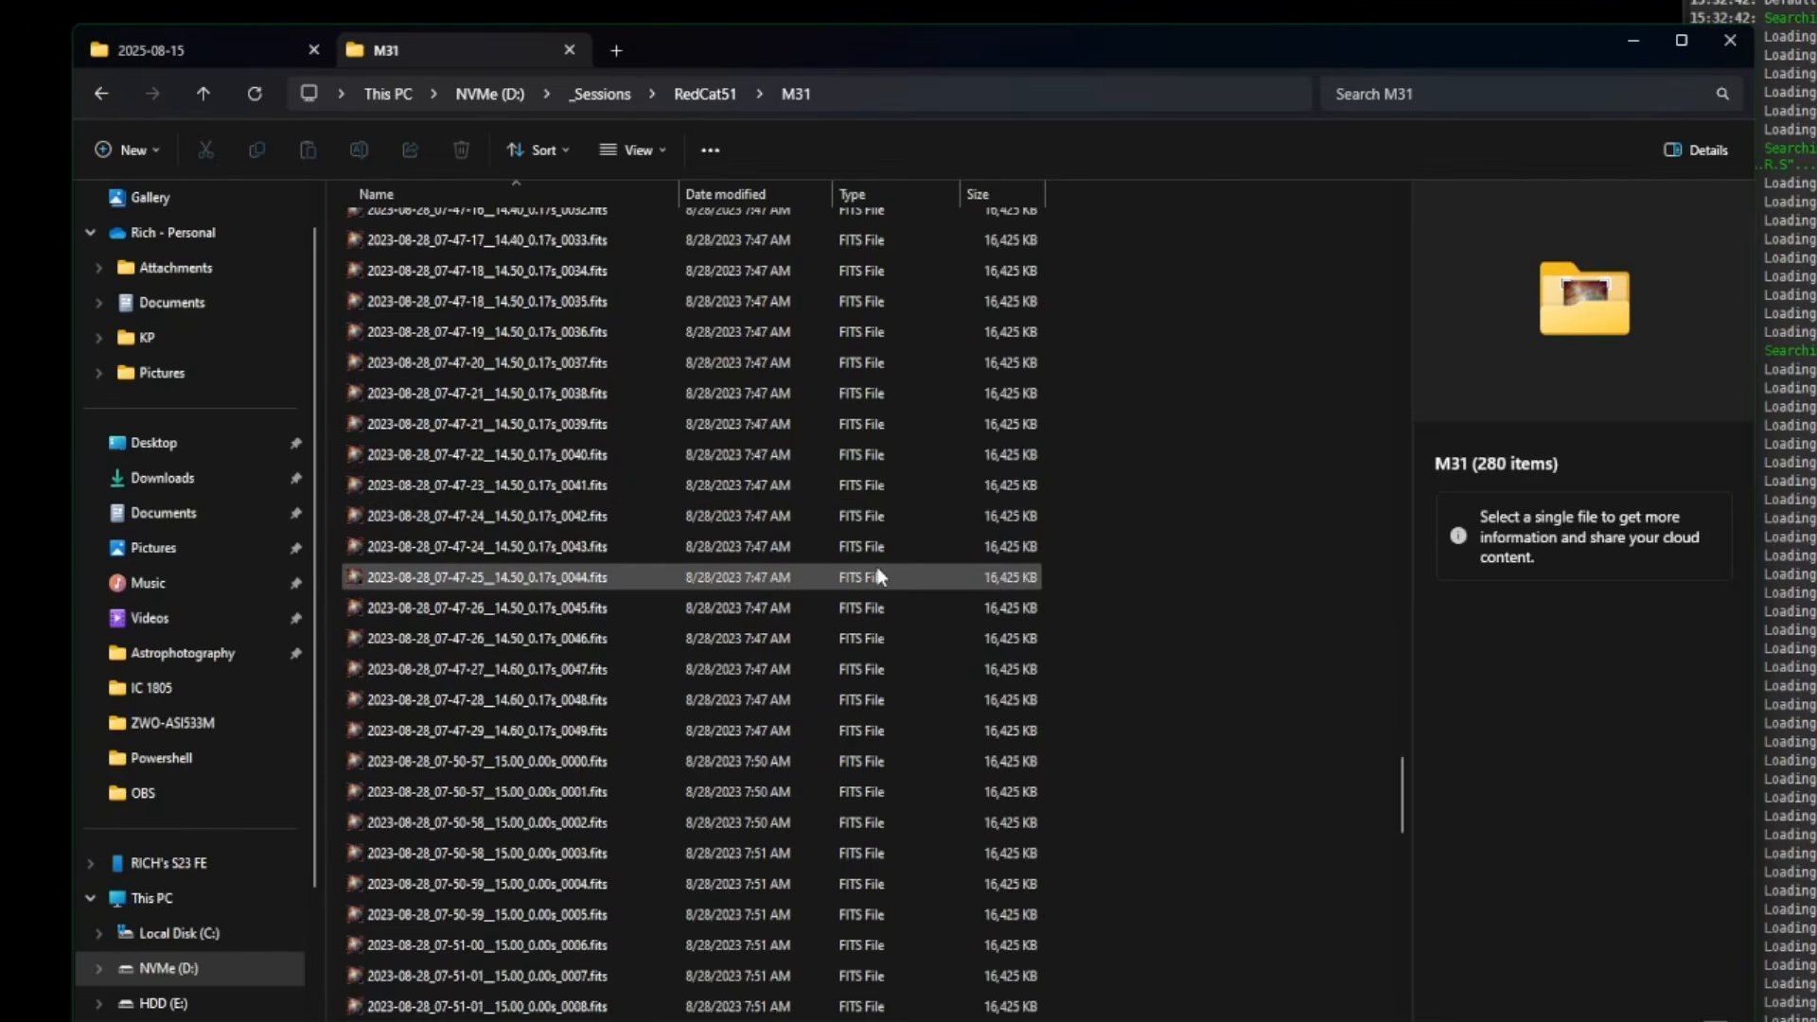
{"action": "scroll", "coordinate": [878, 575], "scroll_direction": "down", "scroll_amount": 18}
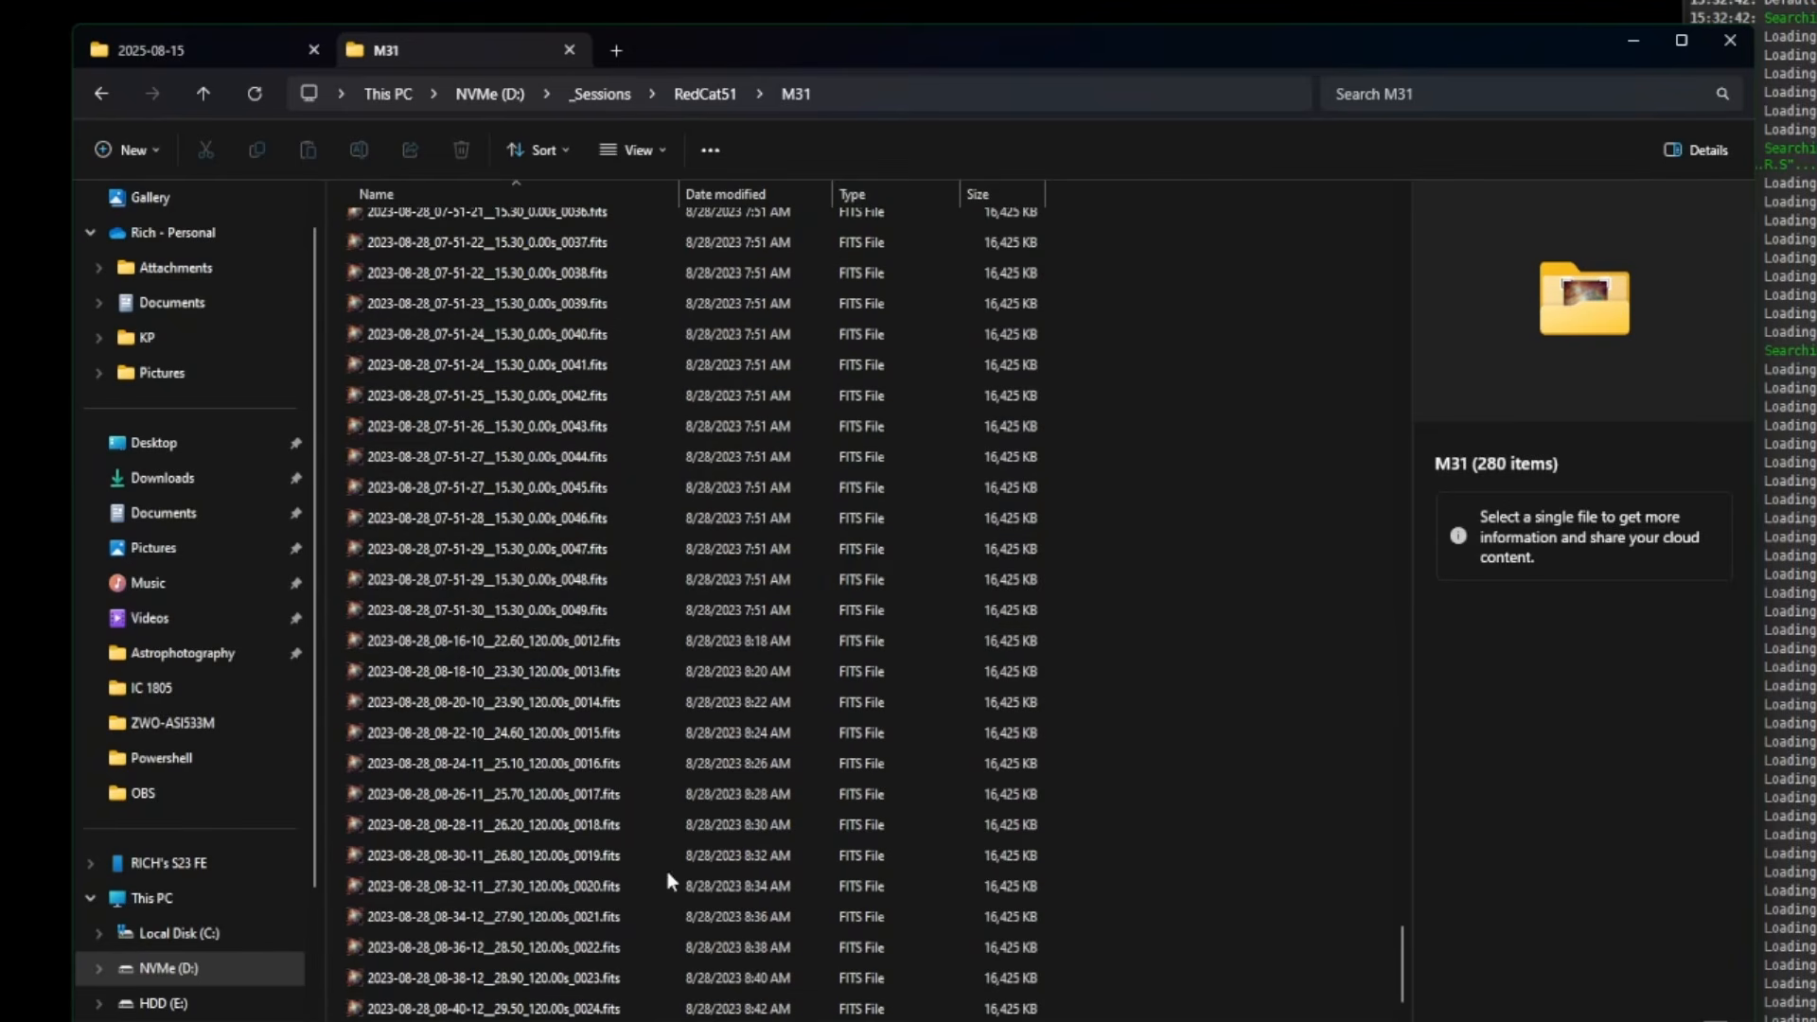
{"action": "scroll", "coordinate": [1041, 613], "scroll_direction": "up", "scroll_amount": 10}
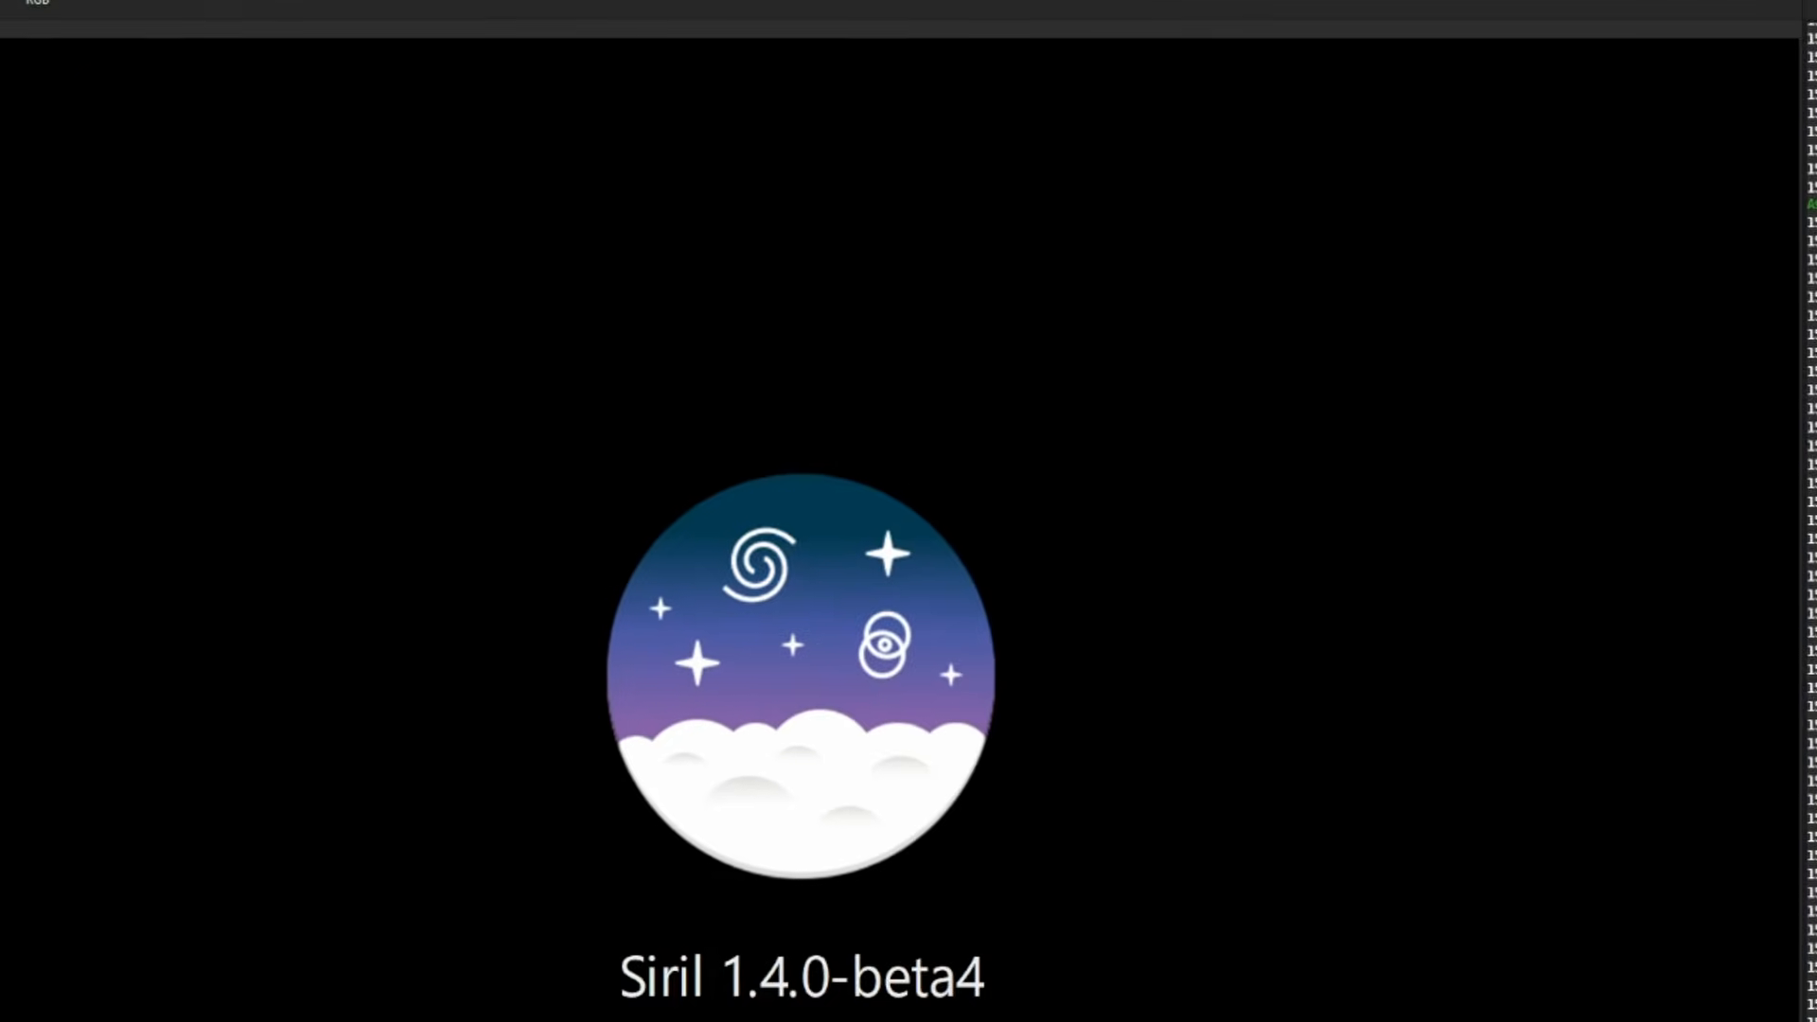
- Launch the Blink_Browse_Filter_Sort script with RedCat51 > M31 as its working directory
{"action": "left_click", "coordinate": [543, 20]}
{"action": "mouse_move", "coordinate": [582, 93]}
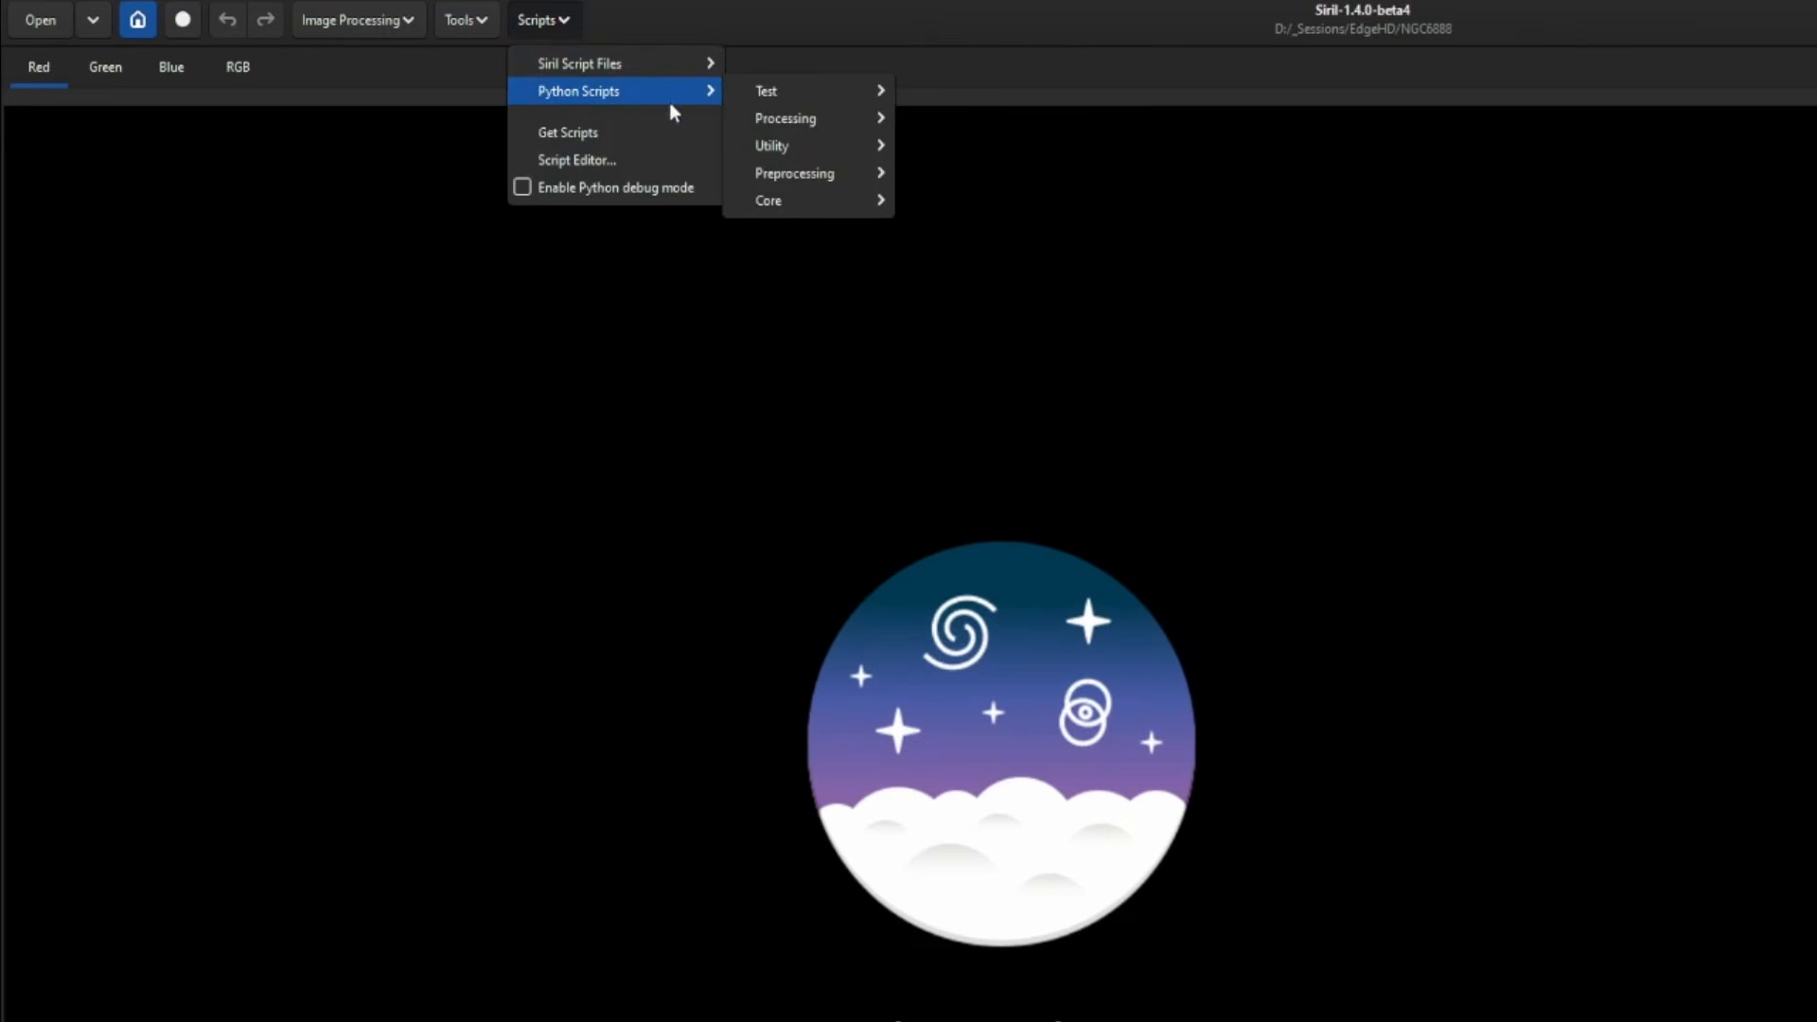
{"action": "mouse_move", "coordinate": [757, 146]}
{"action": "left_click", "coordinate": [970, 148]}
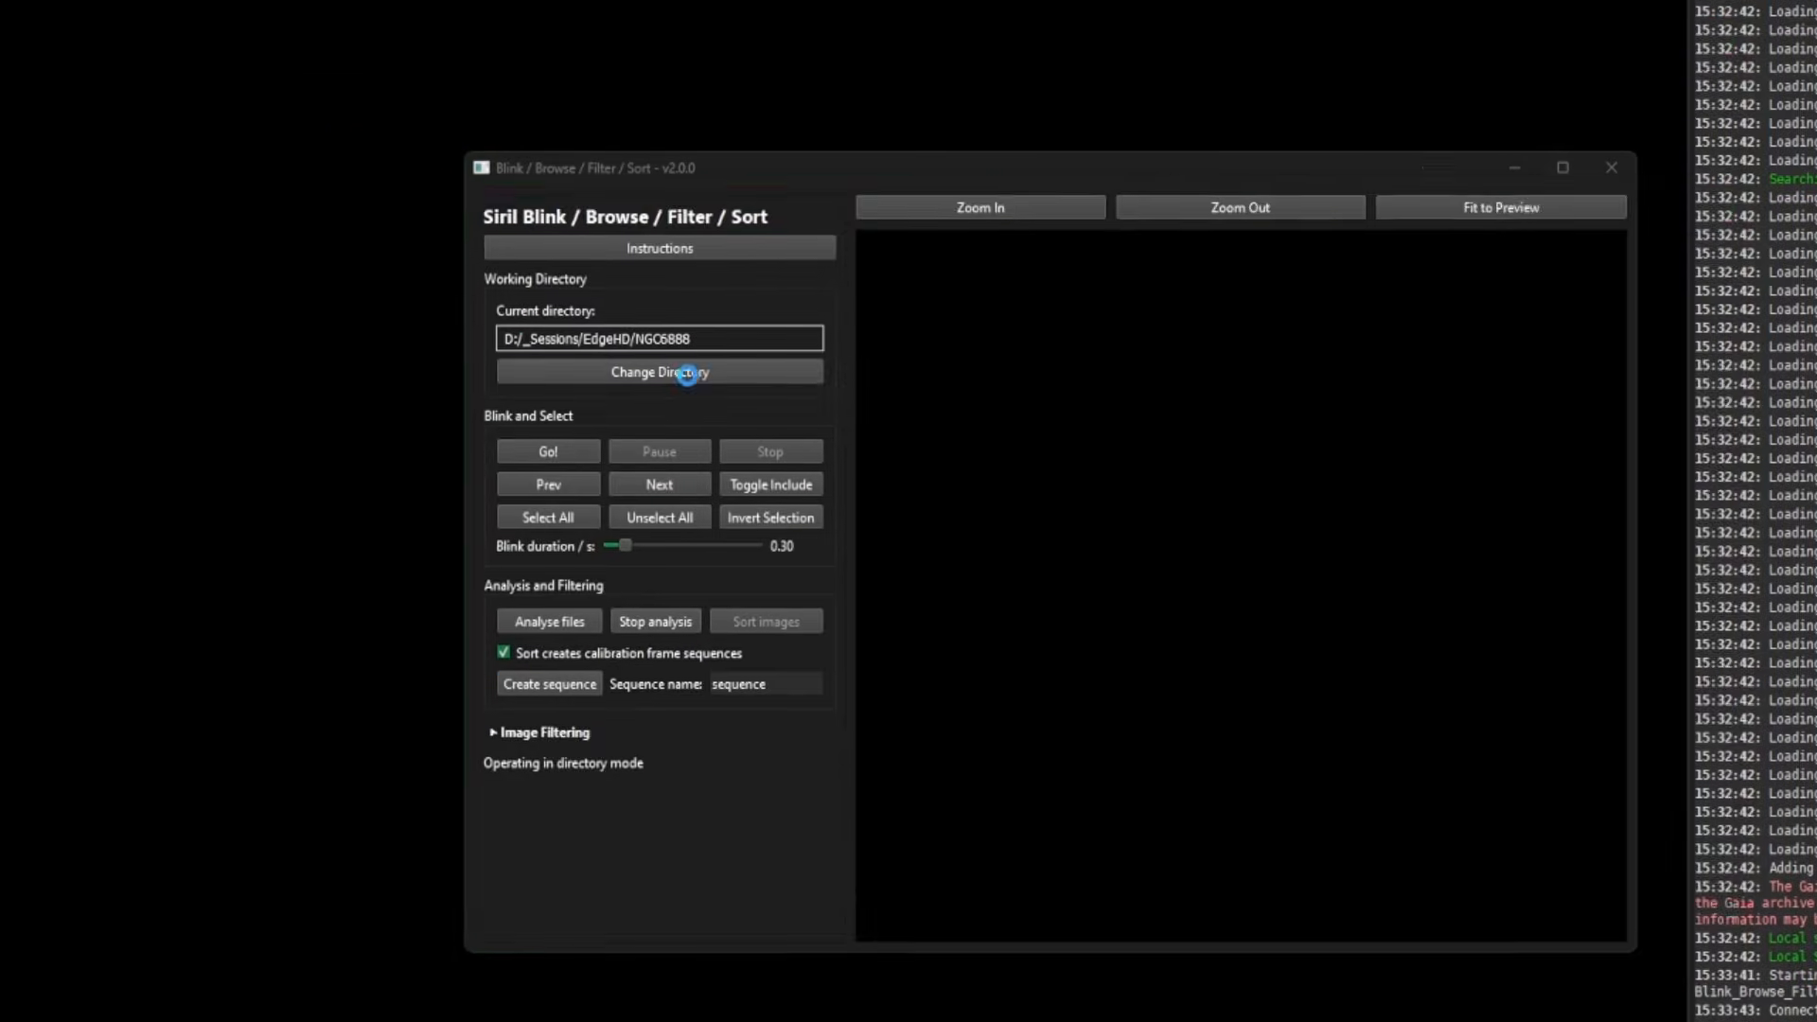
{"action": "left_click", "coordinate": [694, 369]}
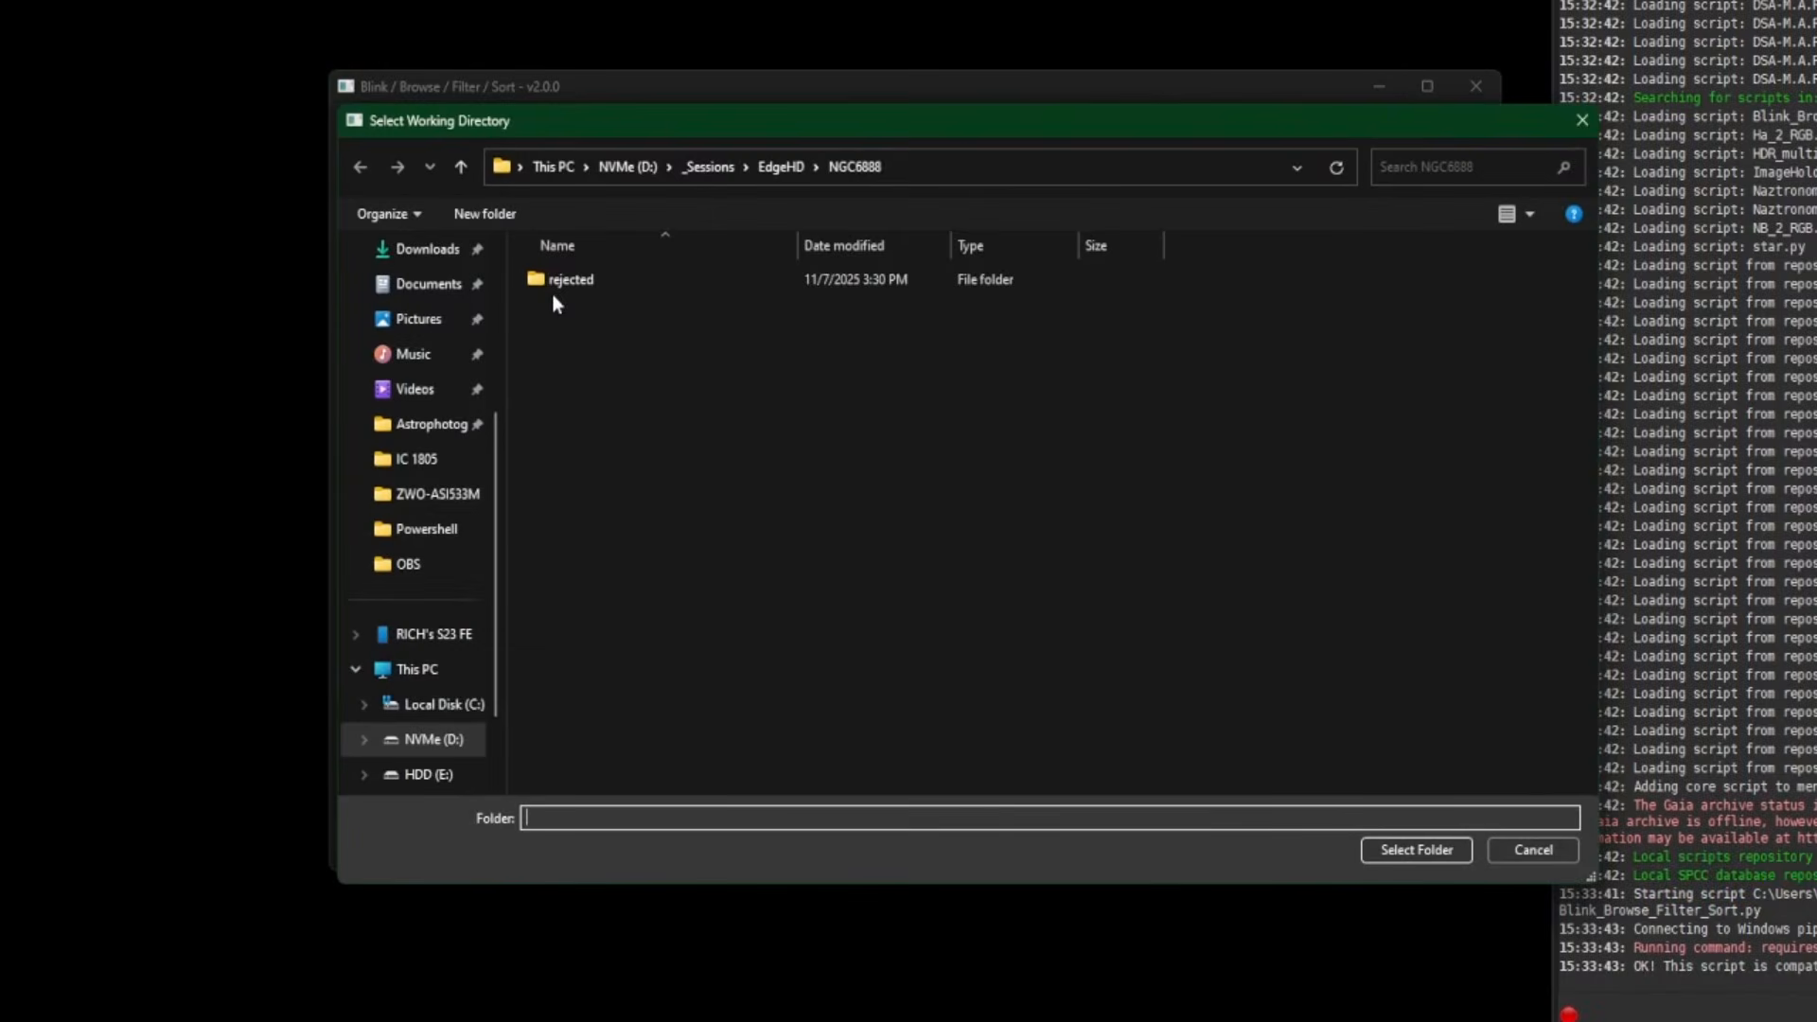
{"action": "left_click", "coordinate": [708, 167]}
{"action": "double_click", "coordinate": [604, 401]}
{"action": "double_click", "coordinate": [606, 279]}
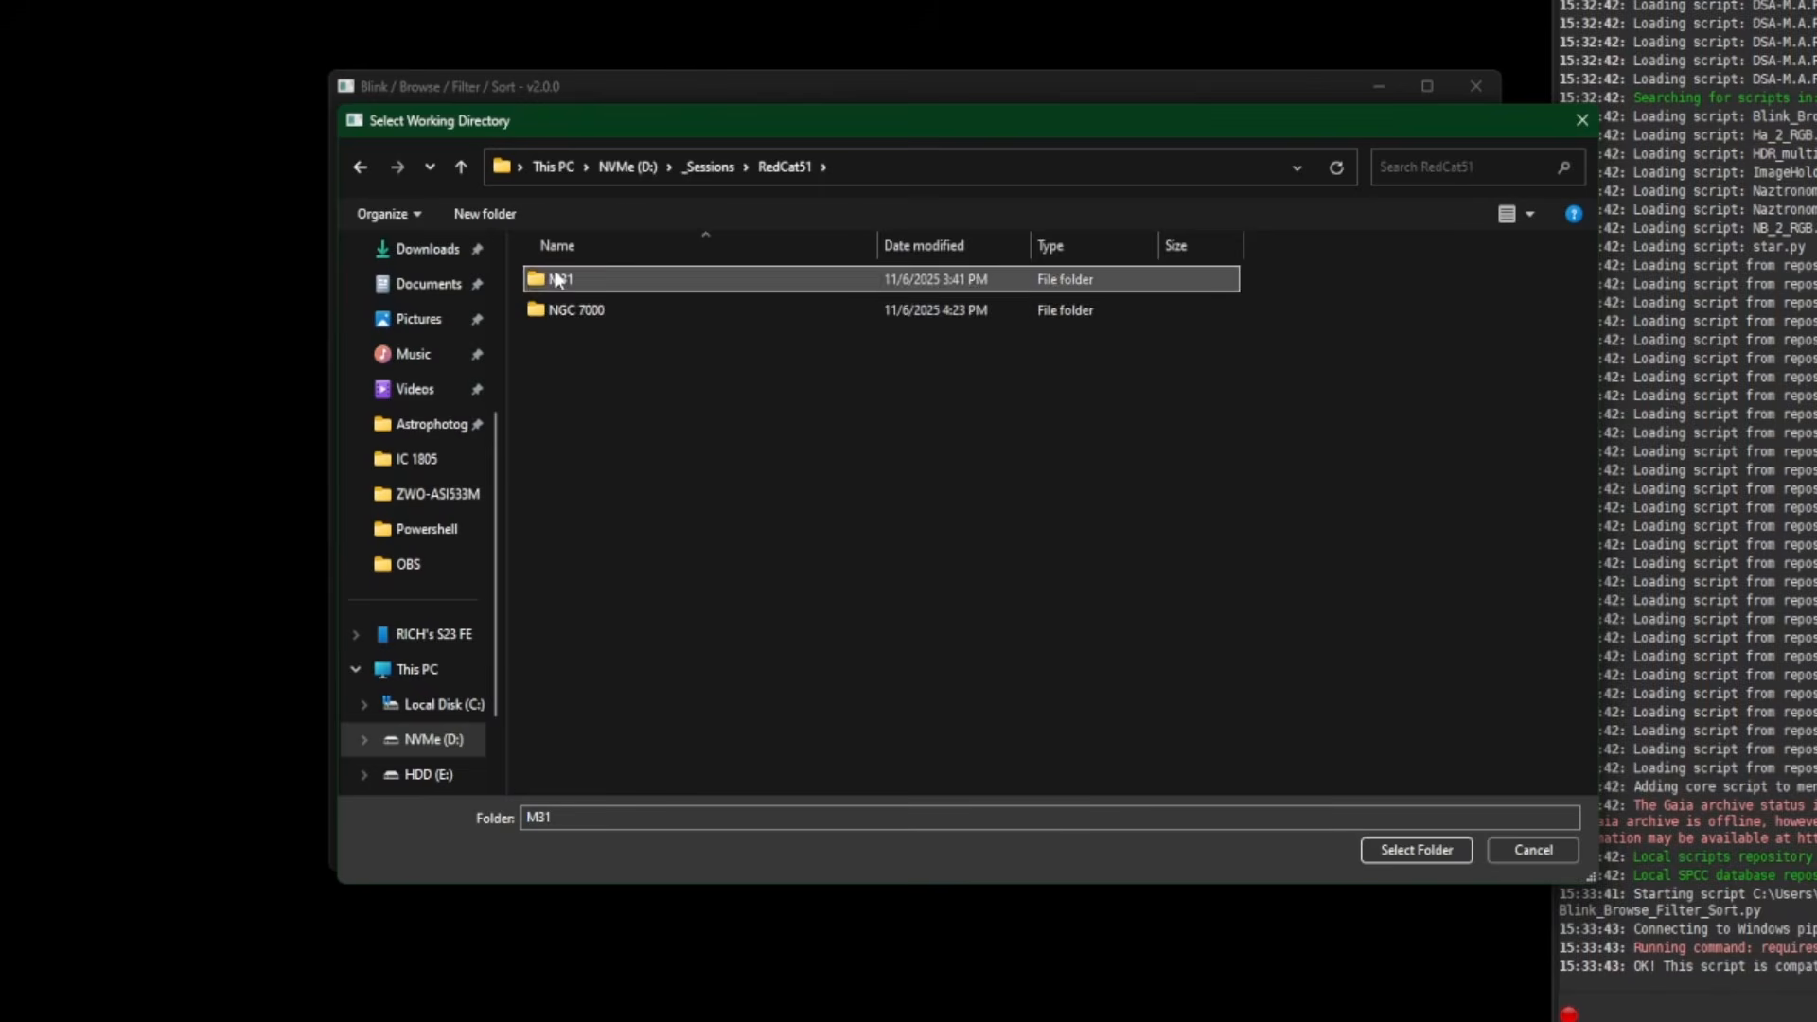
{"action": "left_click", "coordinate": [1416, 849]}
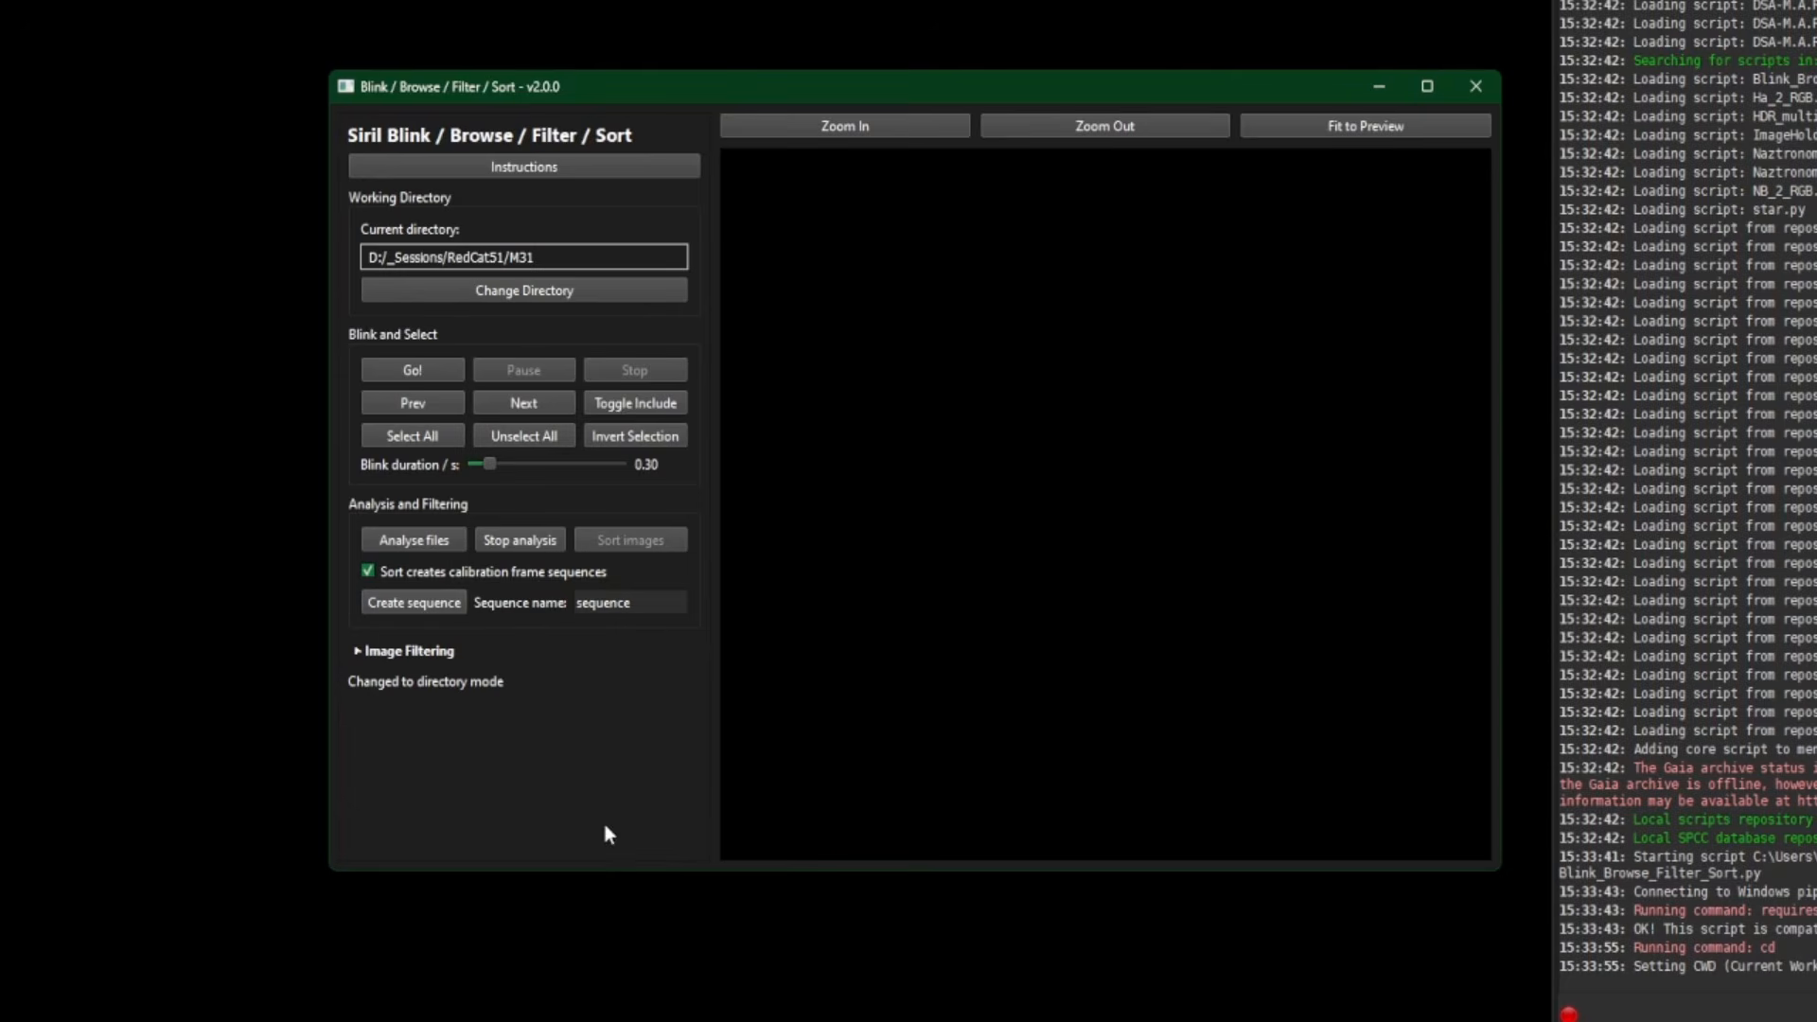
- Analyse the 280 M31 frames and sort them into session and frame-type folders
{"action": "left_click", "coordinate": [414, 540]}
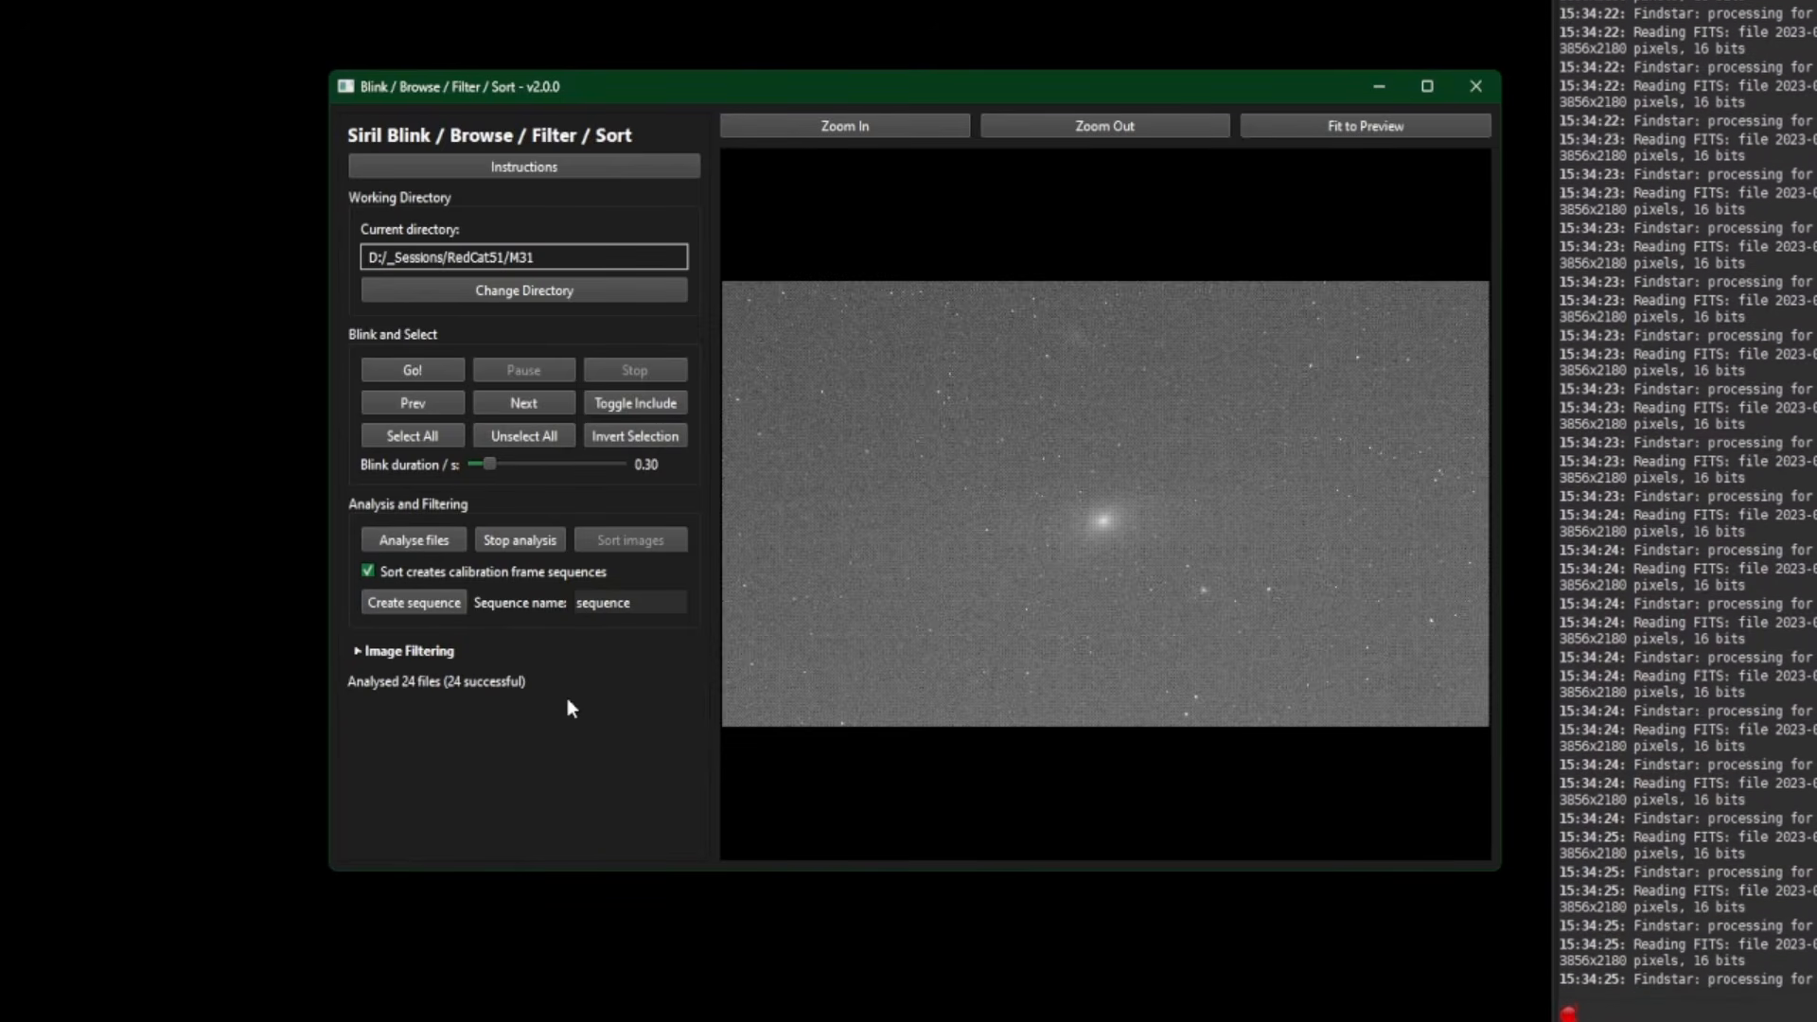
{"action": "left_click", "coordinate": [908, 1003]}
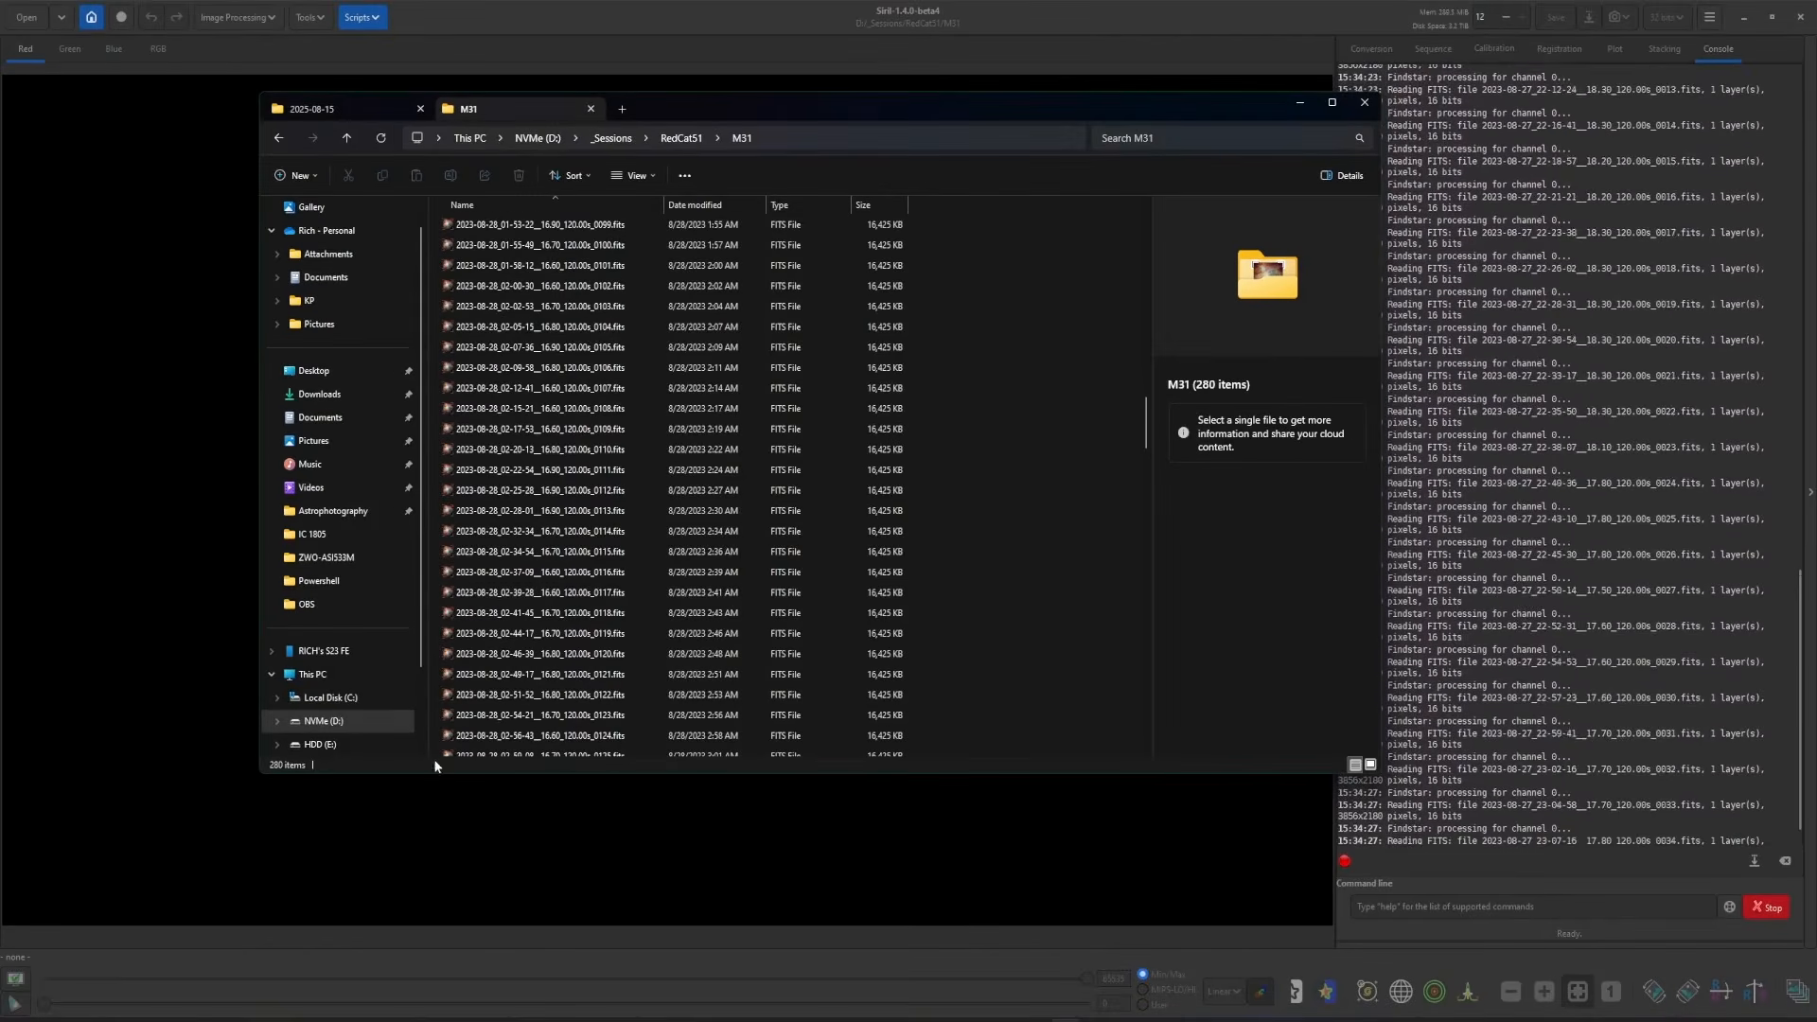
{"action": "left_click", "coordinate": [1300, 103]}
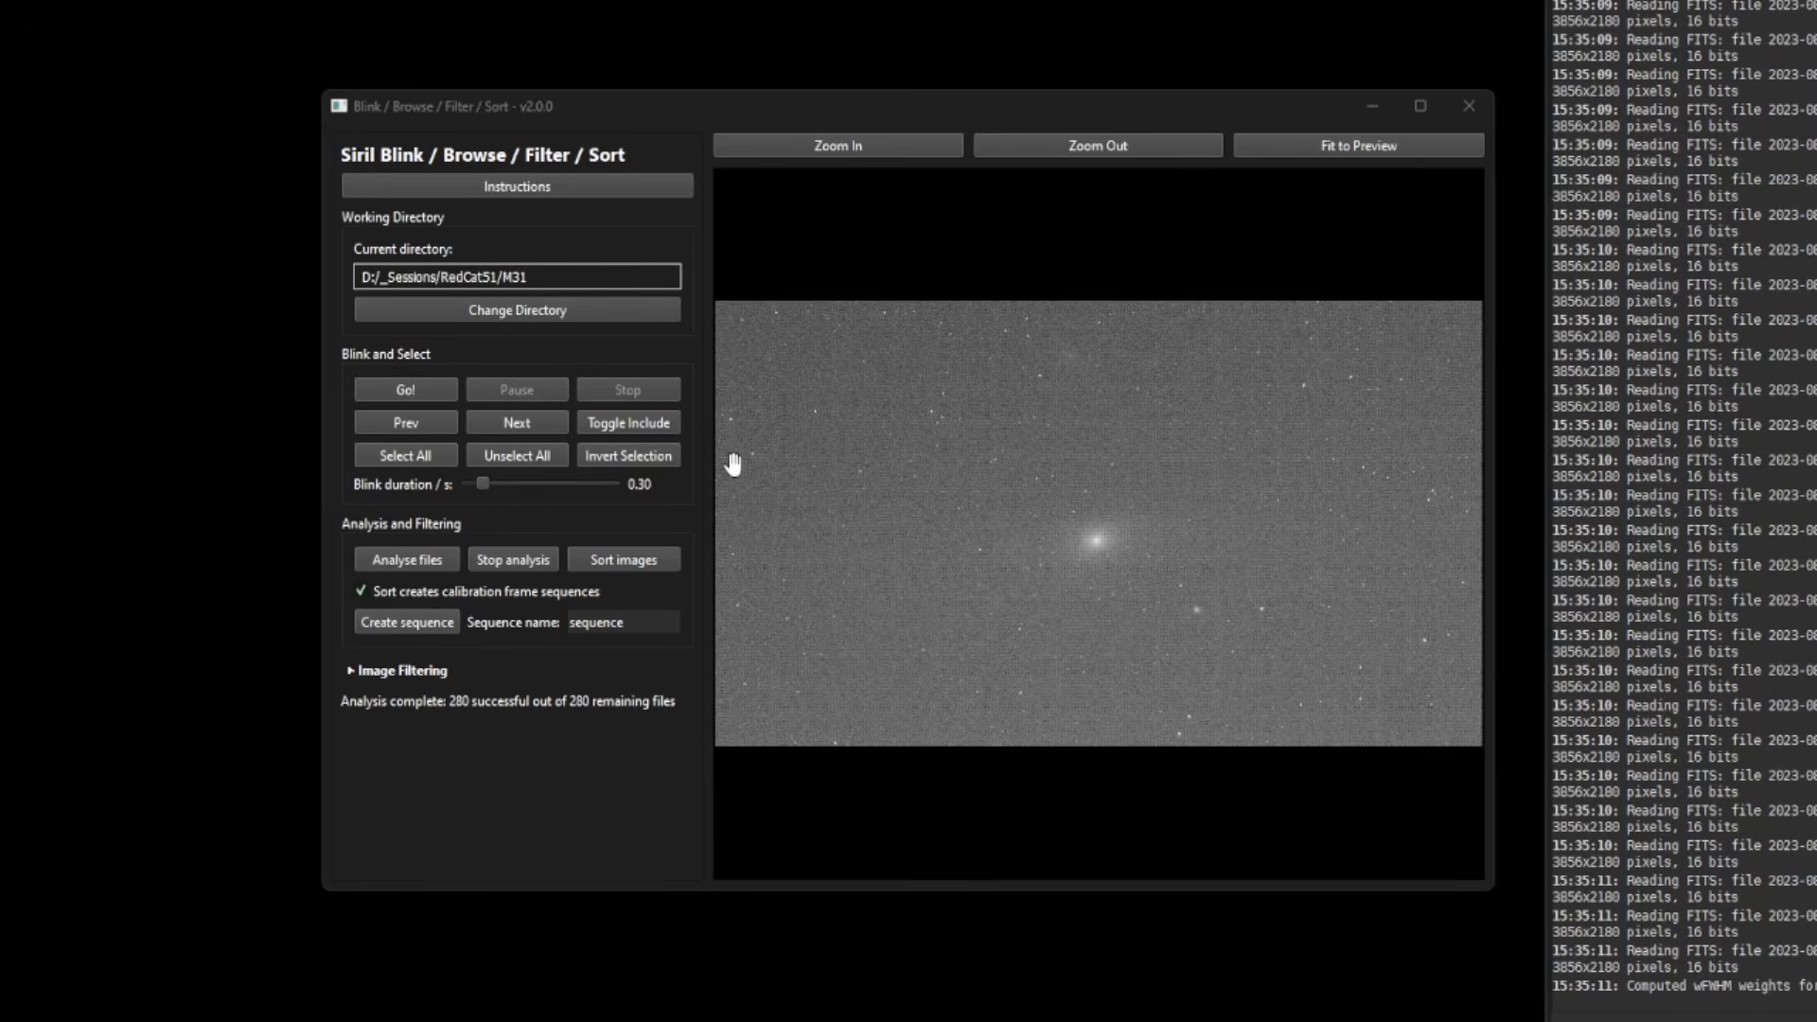
{"action": "left_click", "coordinate": [354, 676]}
{"action": "scroll", "coordinate": [577, 770], "scroll_direction": "down", "scroll_amount": 4}
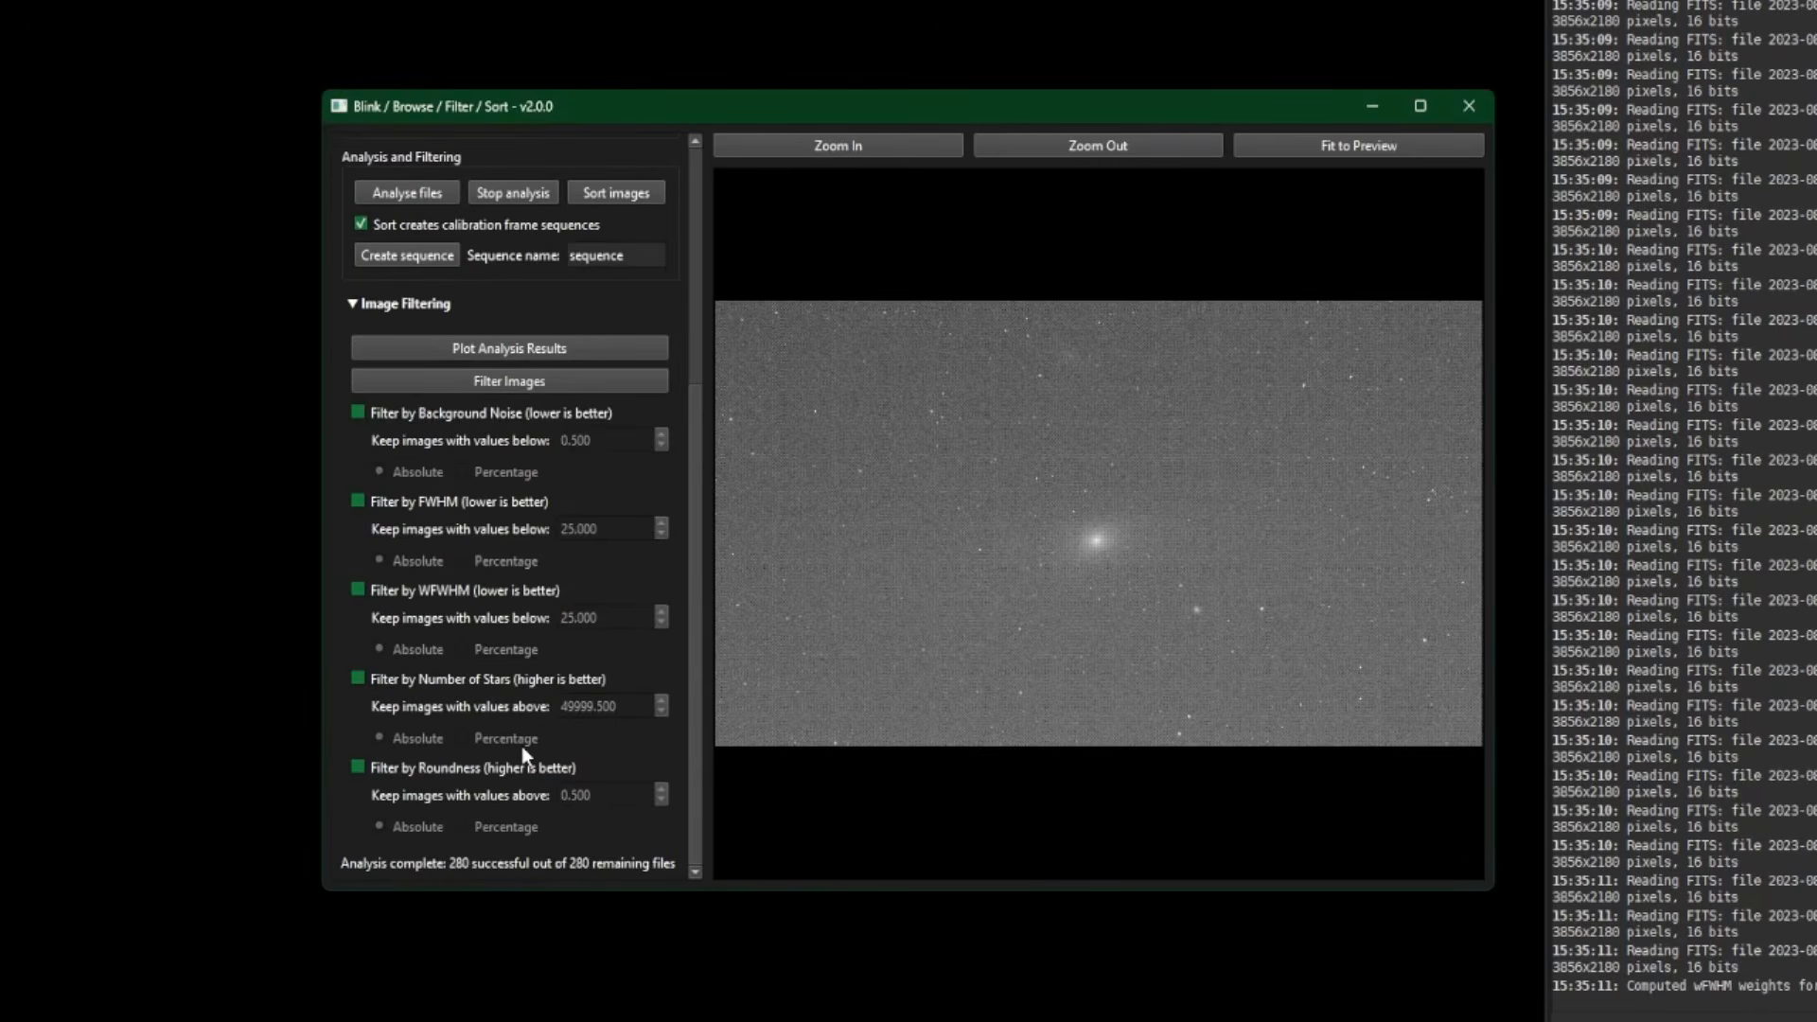
{"action": "scroll", "coordinate": [520, 746], "scroll_direction": "up", "scroll_amount": 4}
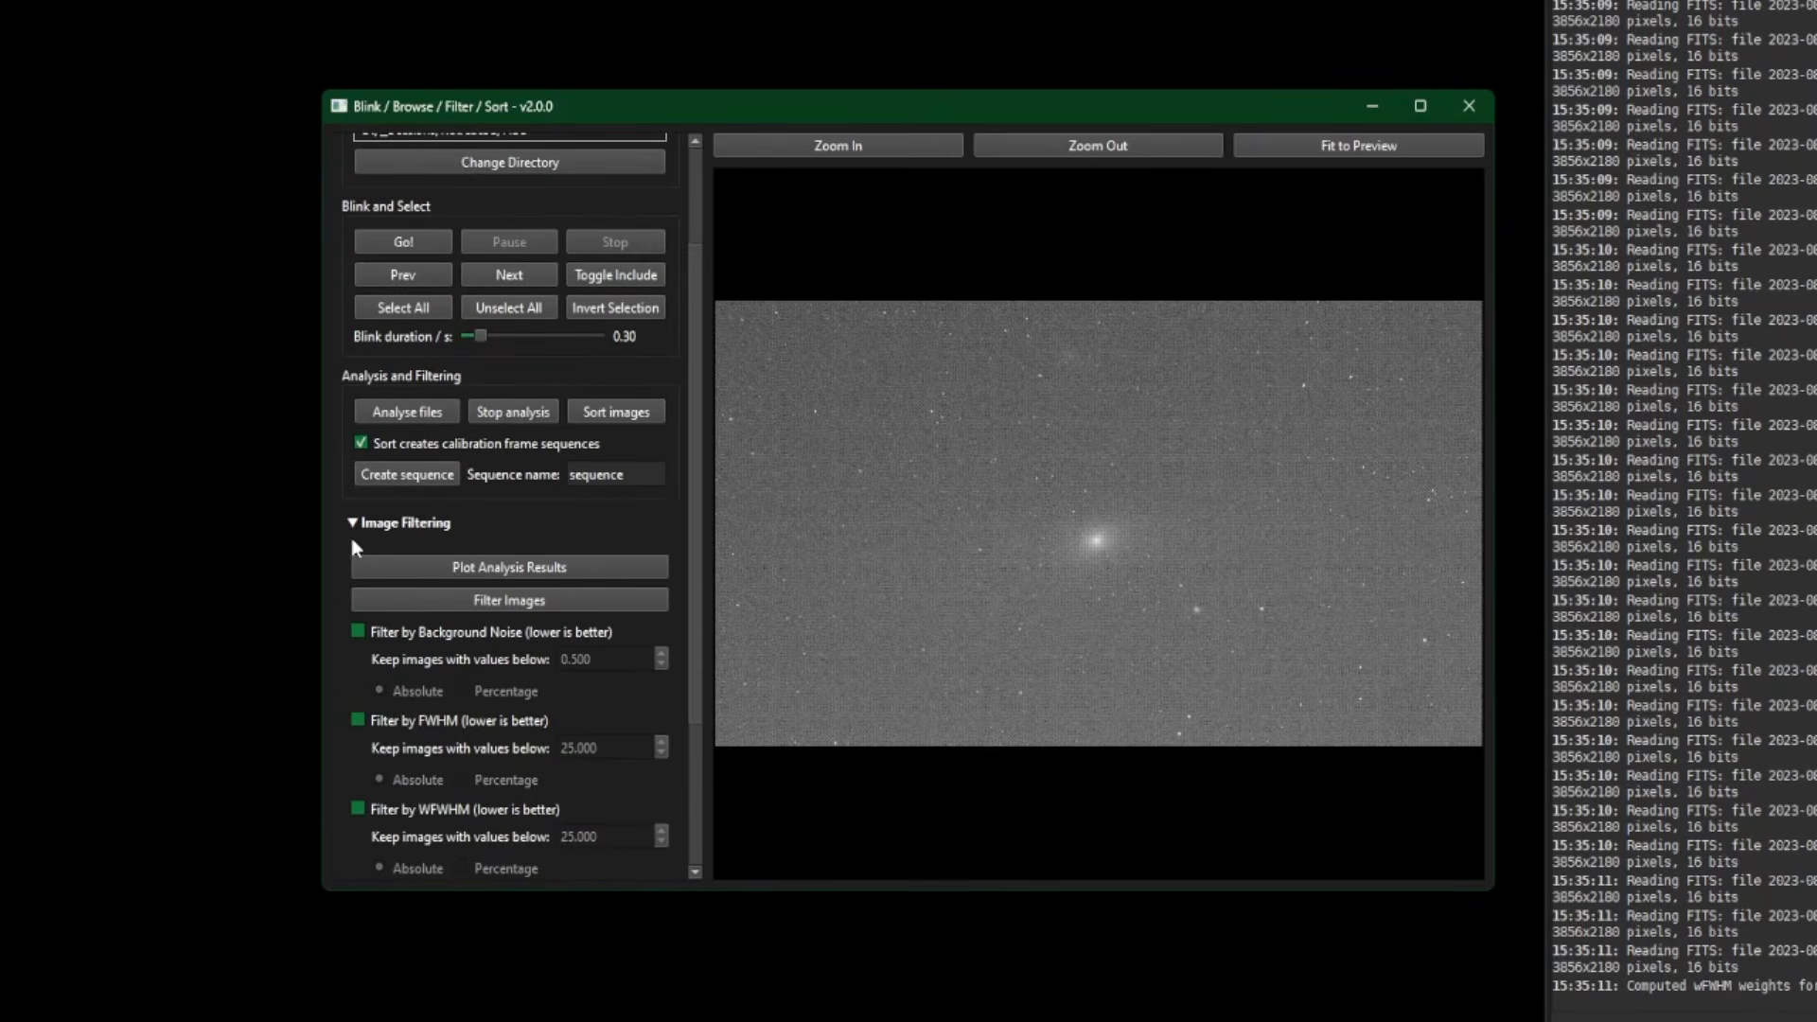
{"action": "left_click", "coordinate": [356, 527]}
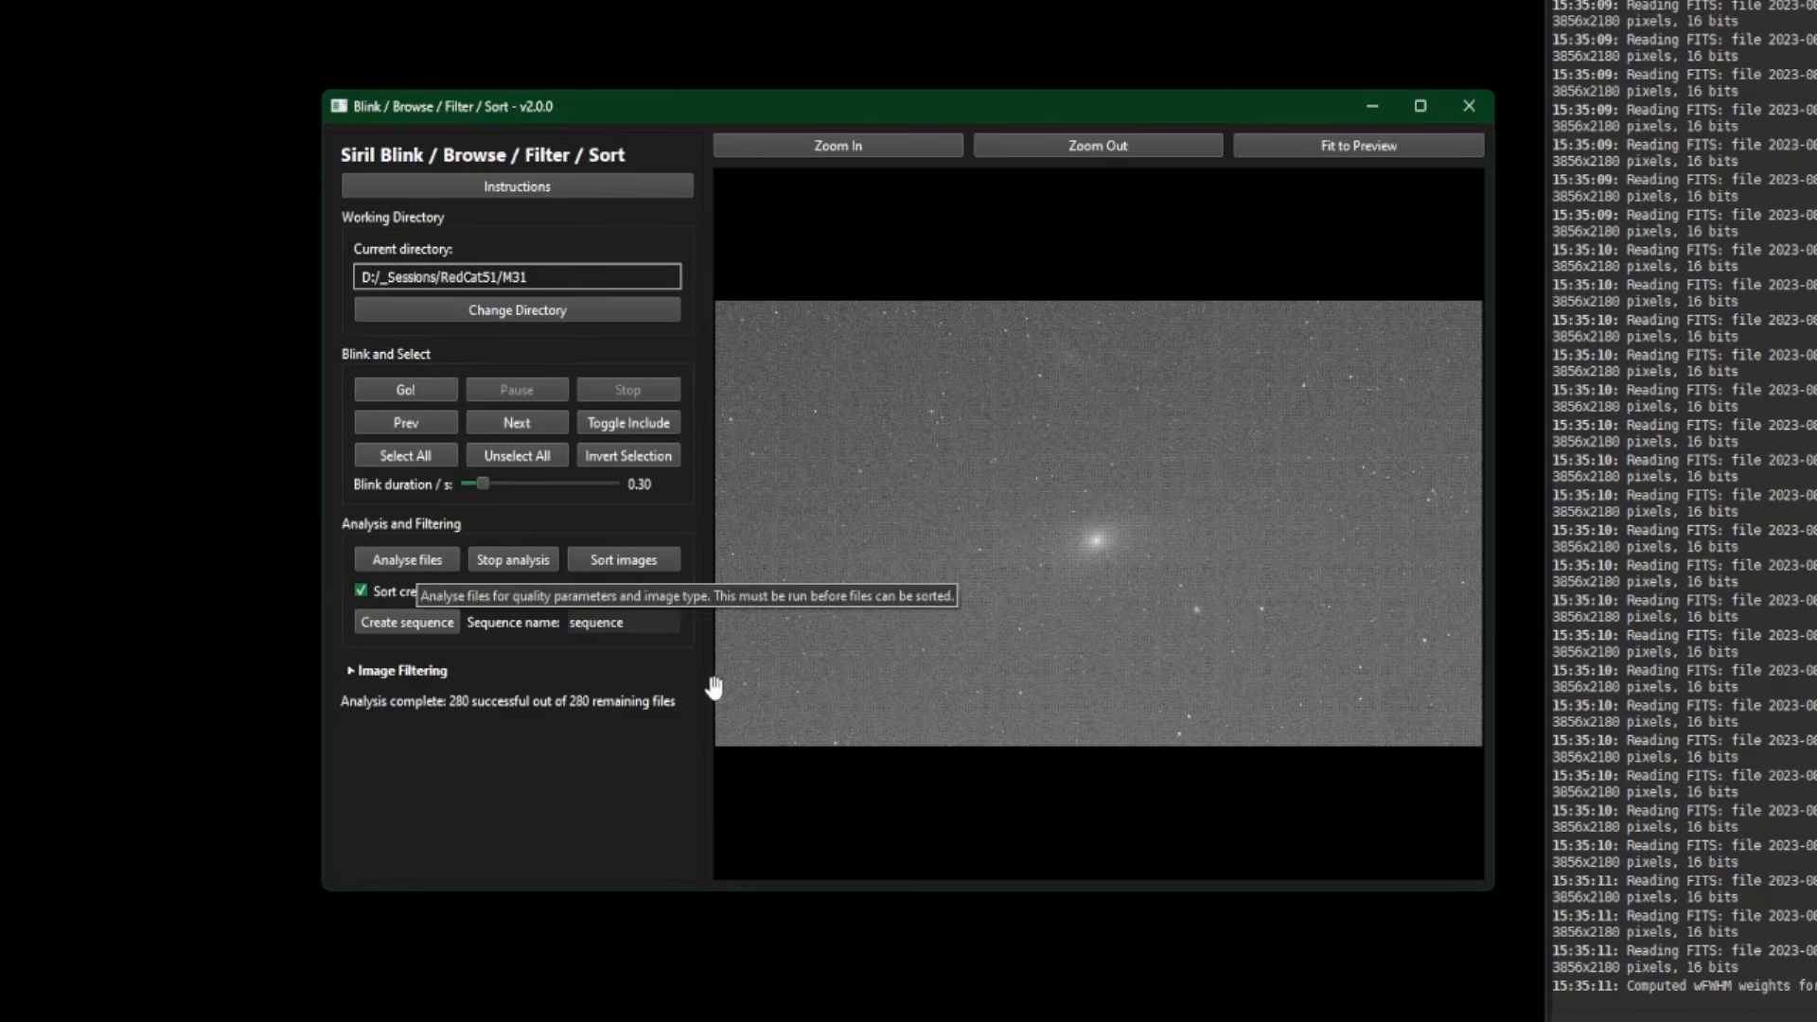
{"action": "left_click", "coordinate": [625, 560]}
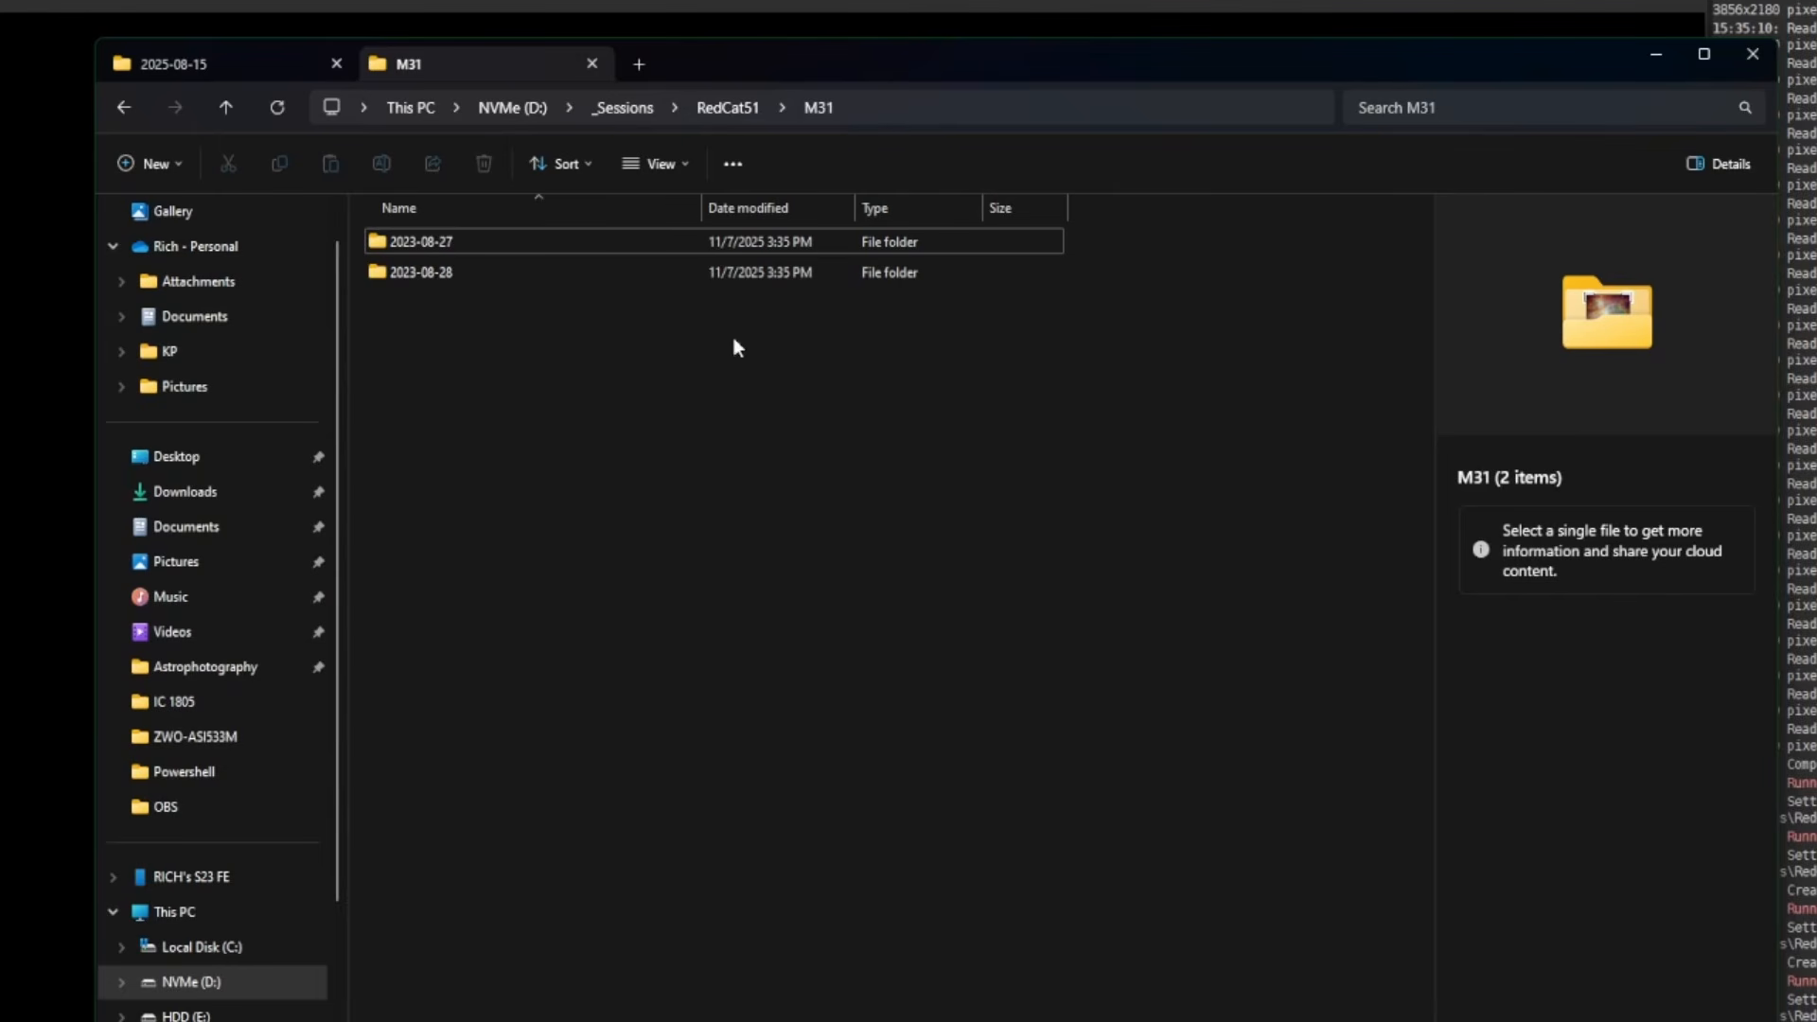
{"action": "double_click", "coordinate": [466, 242]}
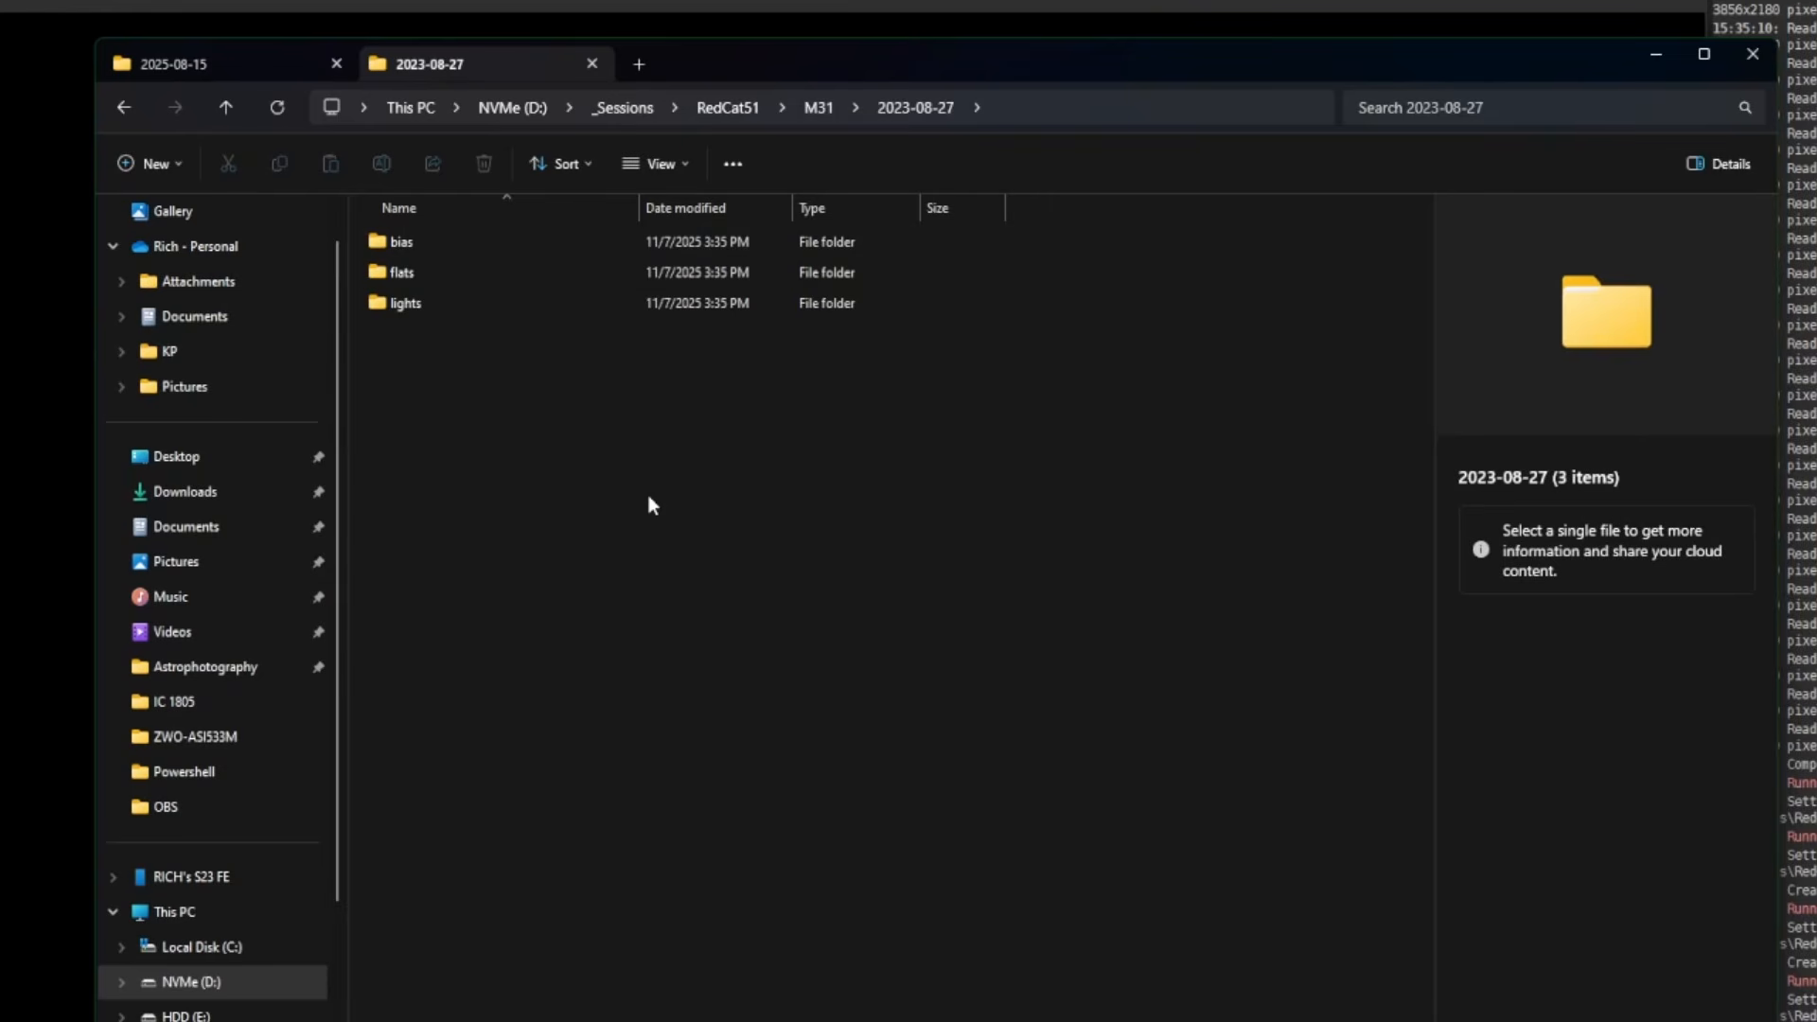
{"action": "double_click", "coordinate": [447, 247]}
{"action": "scroll", "coordinate": [738, 445], "scroll_direction": "down", "scroll_amount": 8}
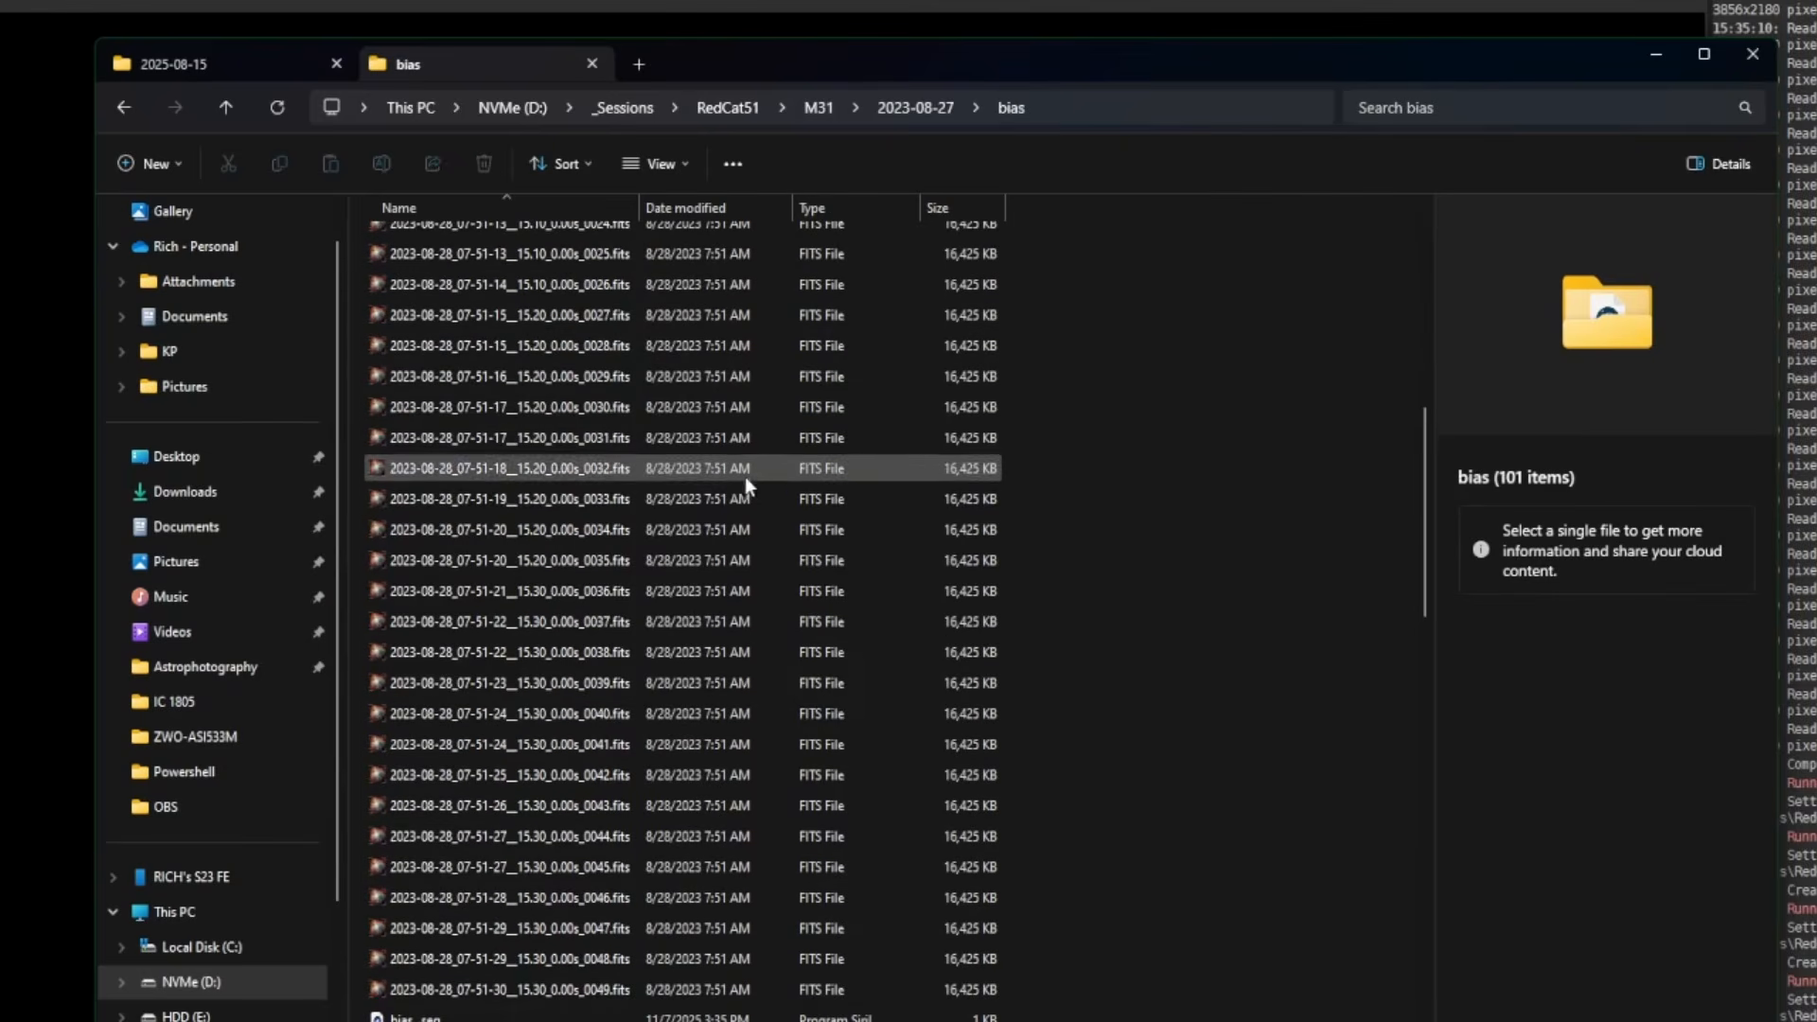
{"action": "scroll", "coordinate": [770, 496], "scroll_direction": "down", "scroll_amount": 8}
{"action": "scroll", "coordinate": [667, 456], "scroll_direction": "up", "scroll_amount": 3}
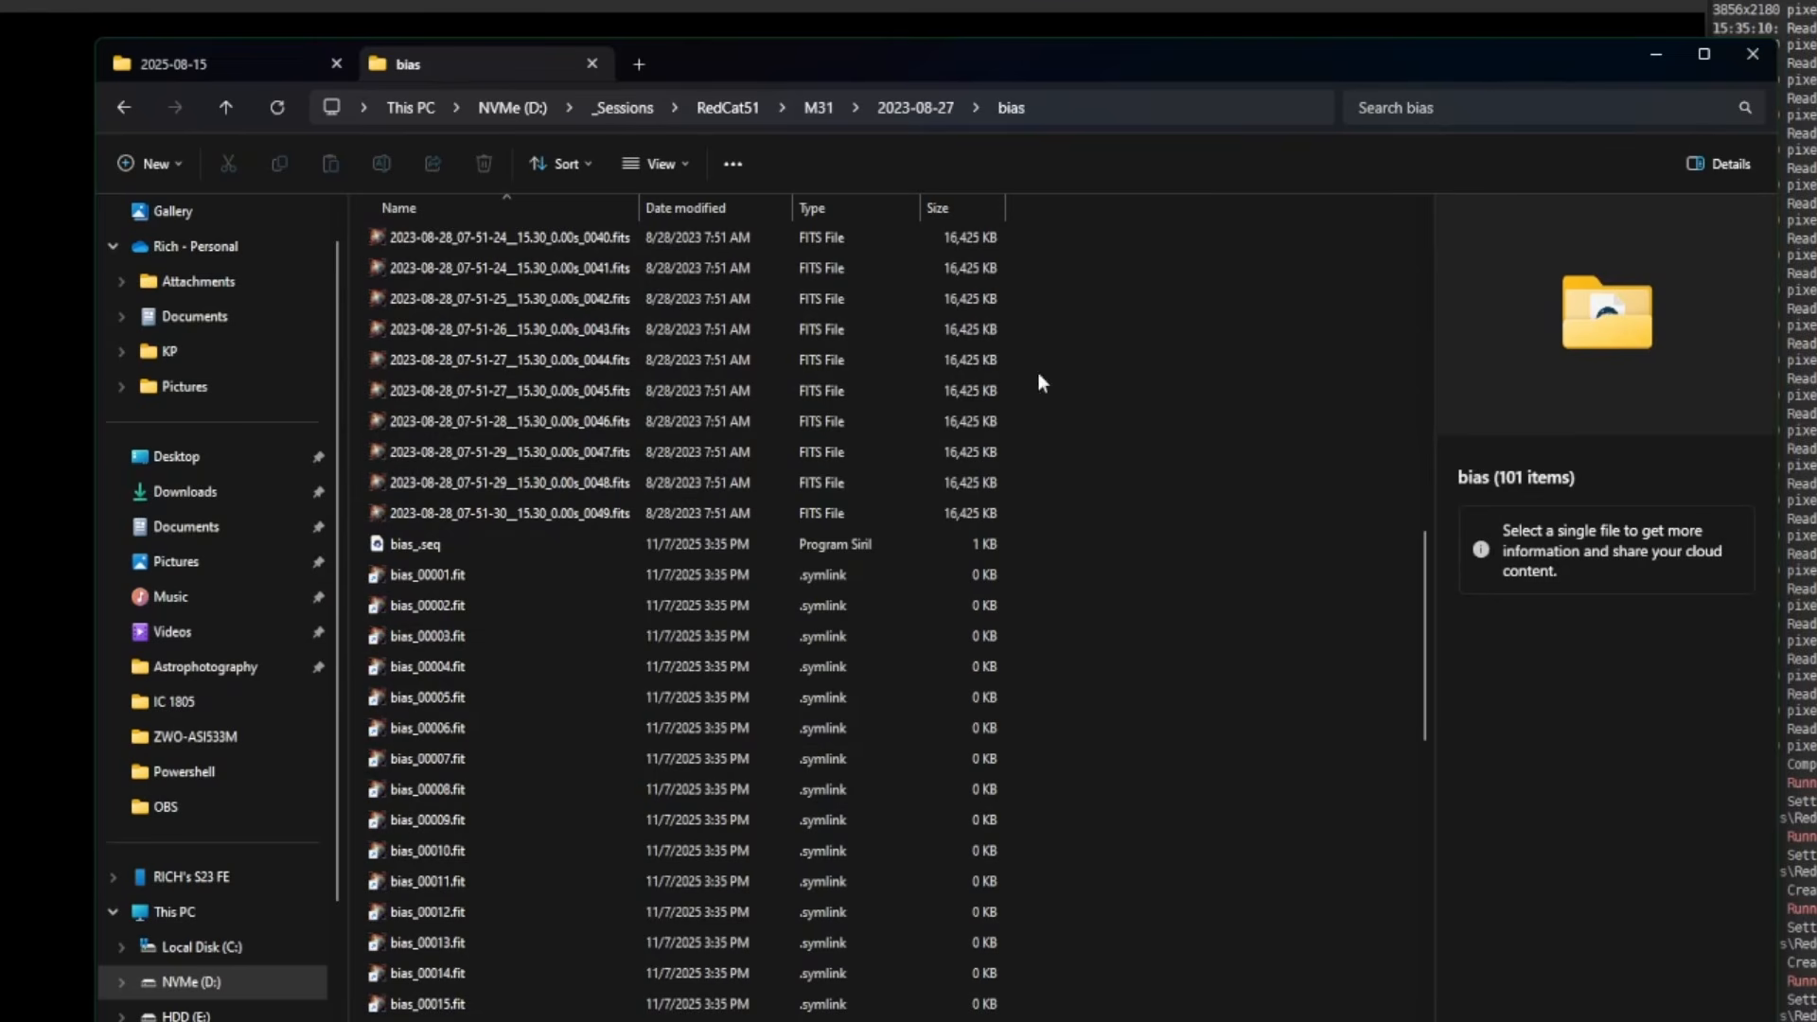
{"action": "left_click", "coordinate": [914, 125]}
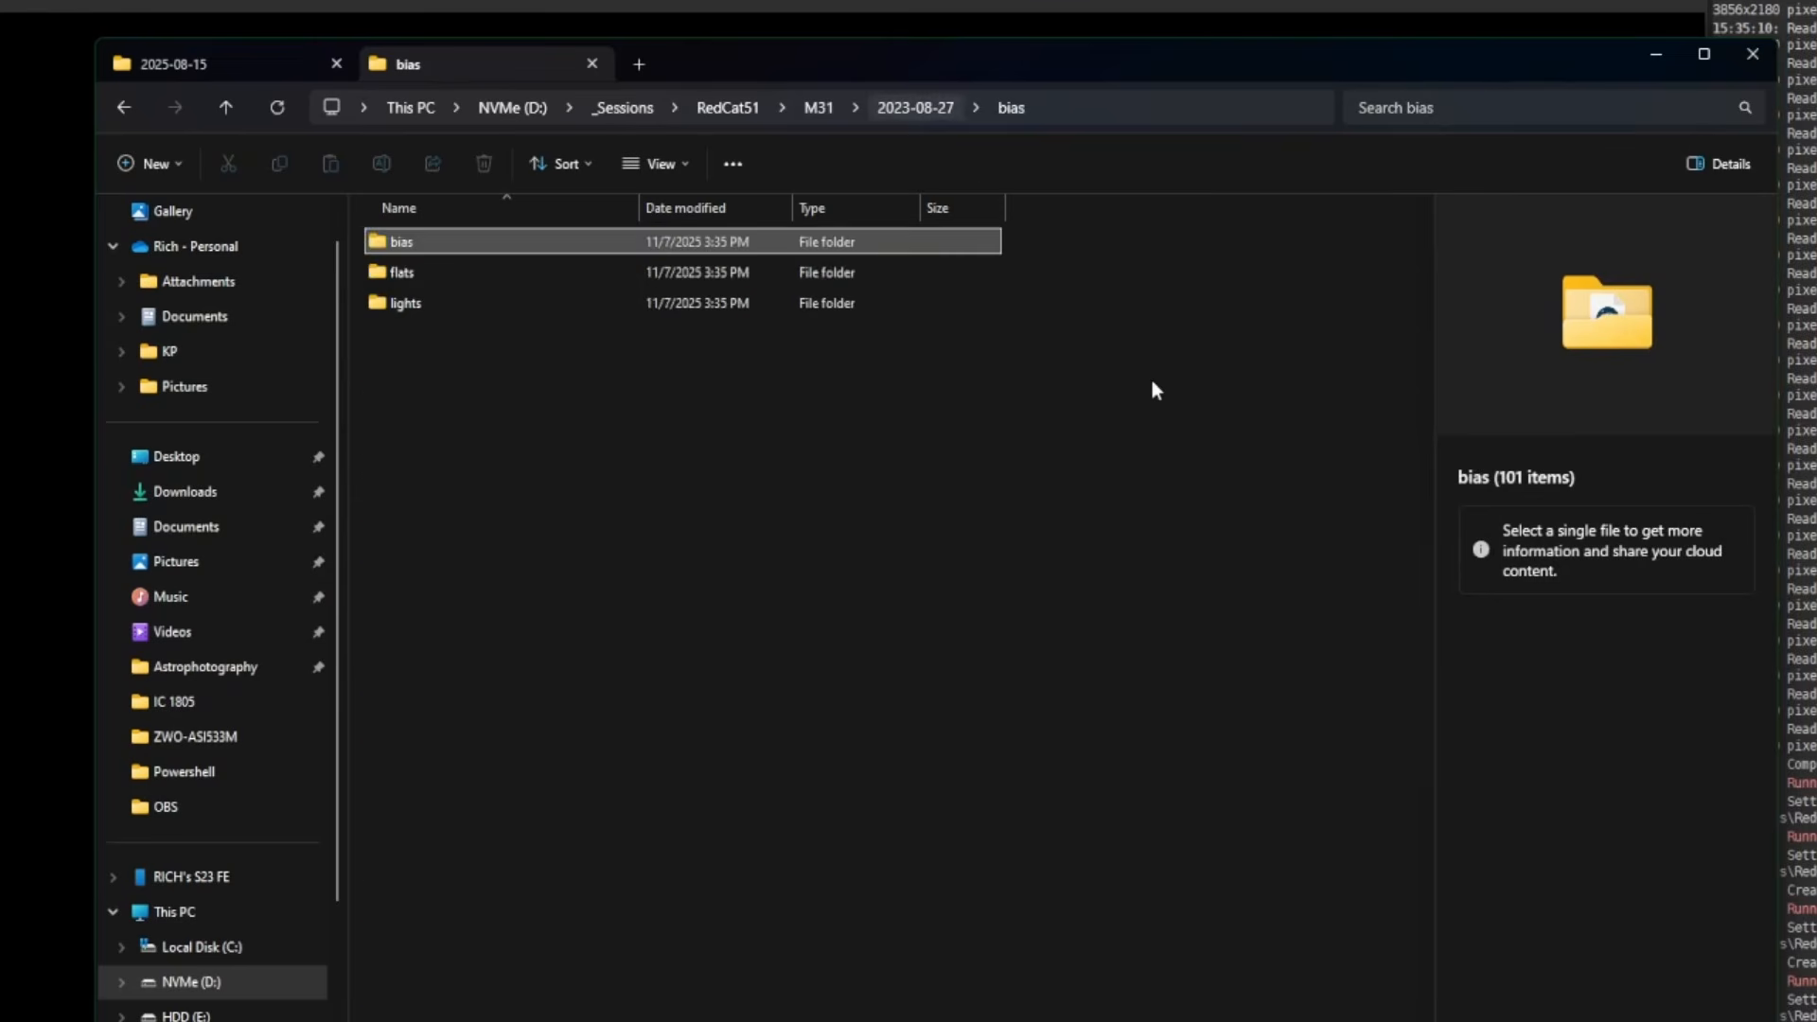
{"action": "double_click", "coordinate": [428, 276]}
{"action": "scroll", "coordinate": [724, 566], "scroll_direction": "down", "scroll_amount": 15}
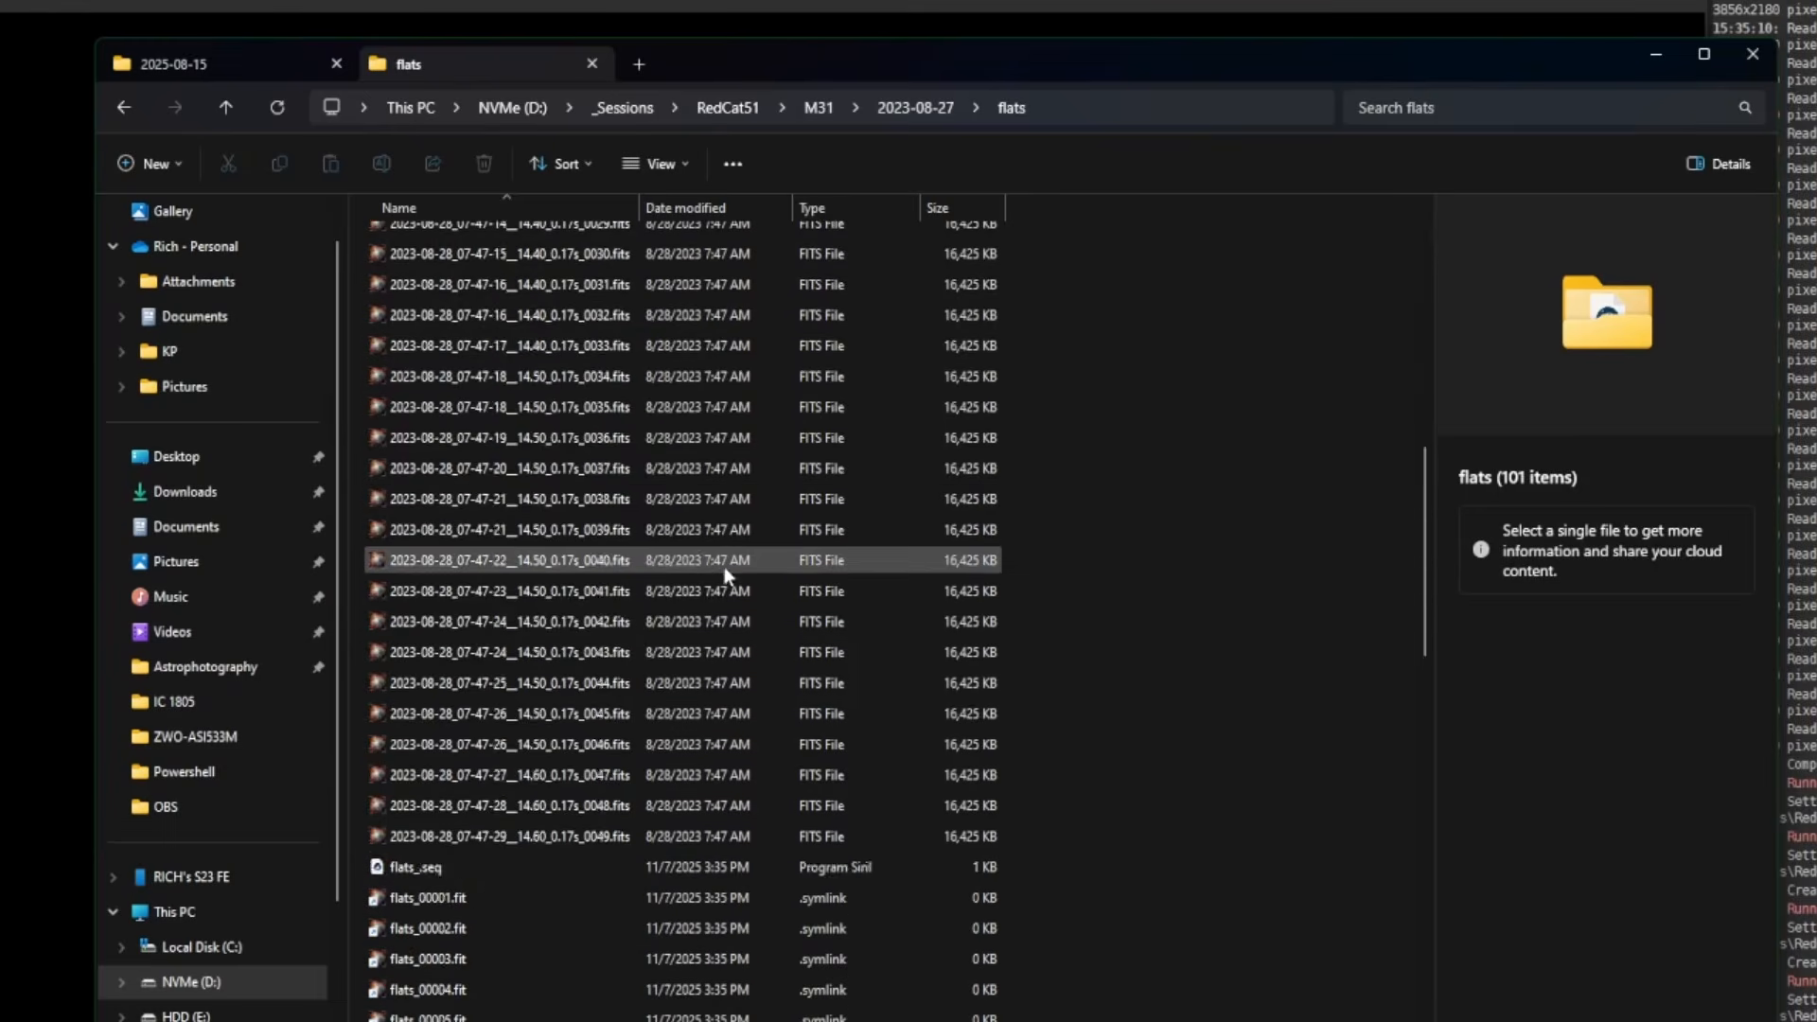
{"action": "scroll", "coordinate": [762, 757], "scroll_direction": "up", "scroll_amount": 2}
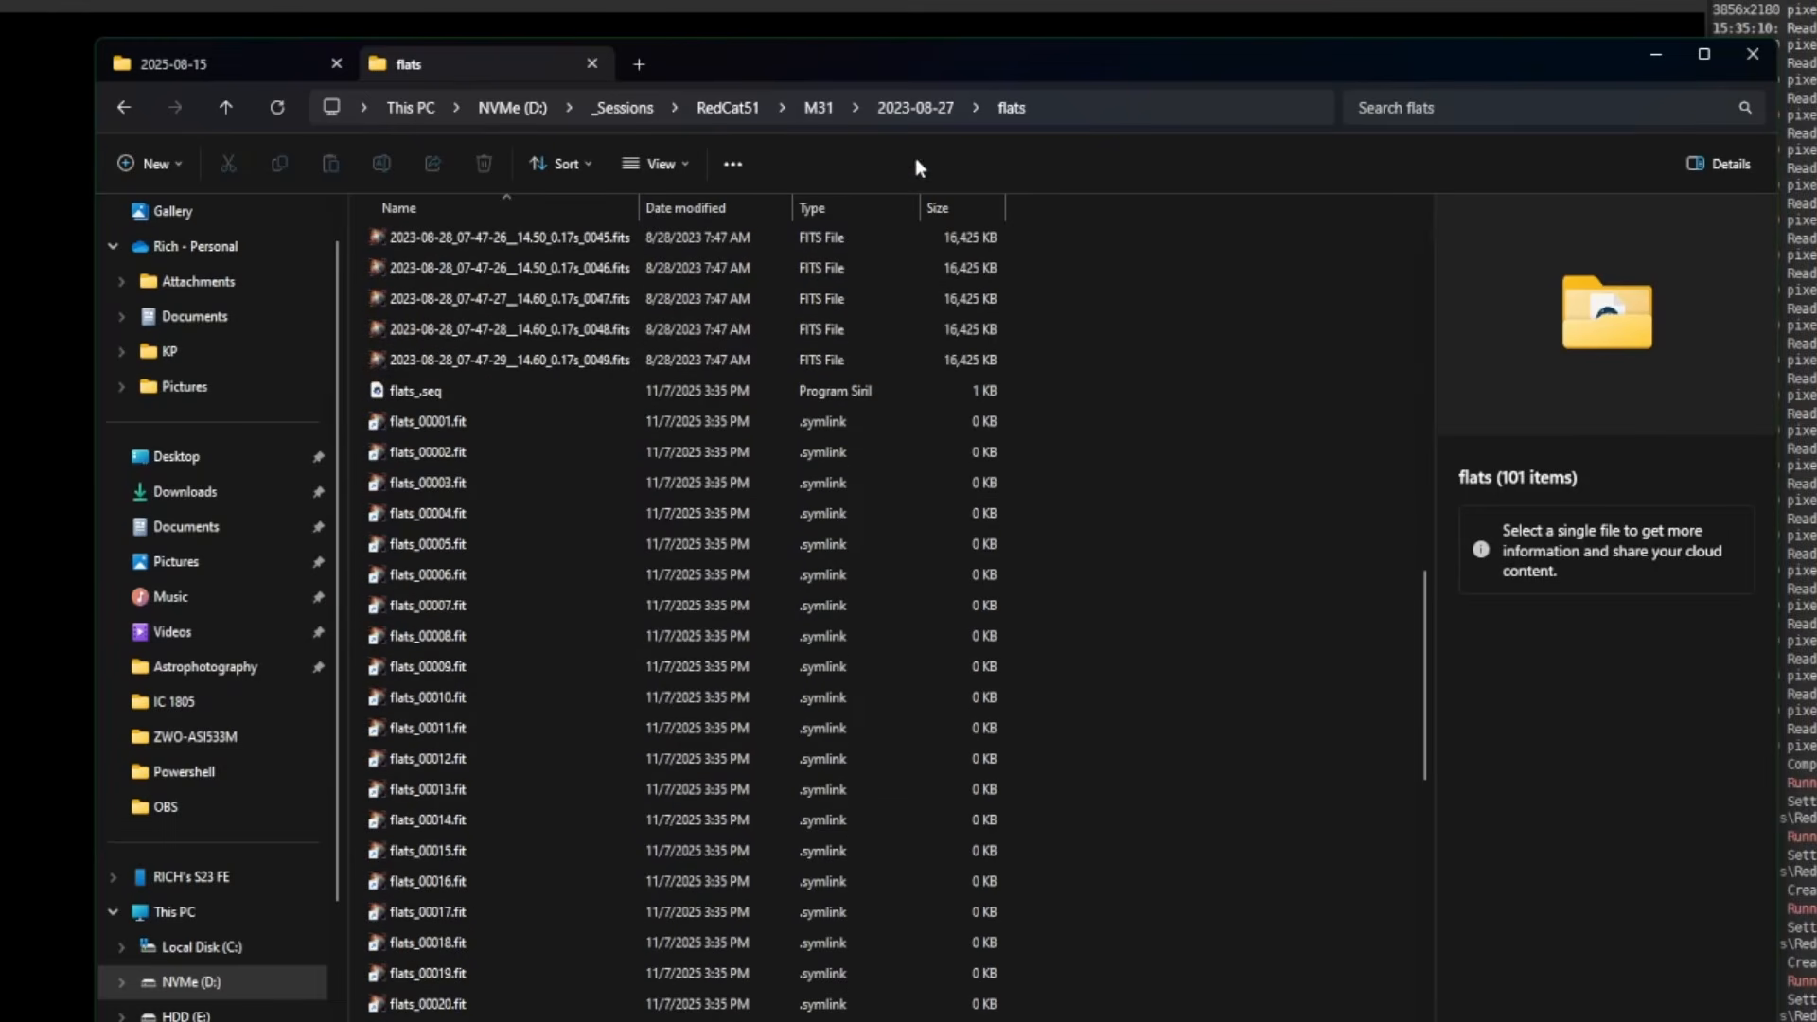
{"action": "left_click", "coordinate": [899, 111]}
{"action": "double_click", "coordinate": [407, 303]}
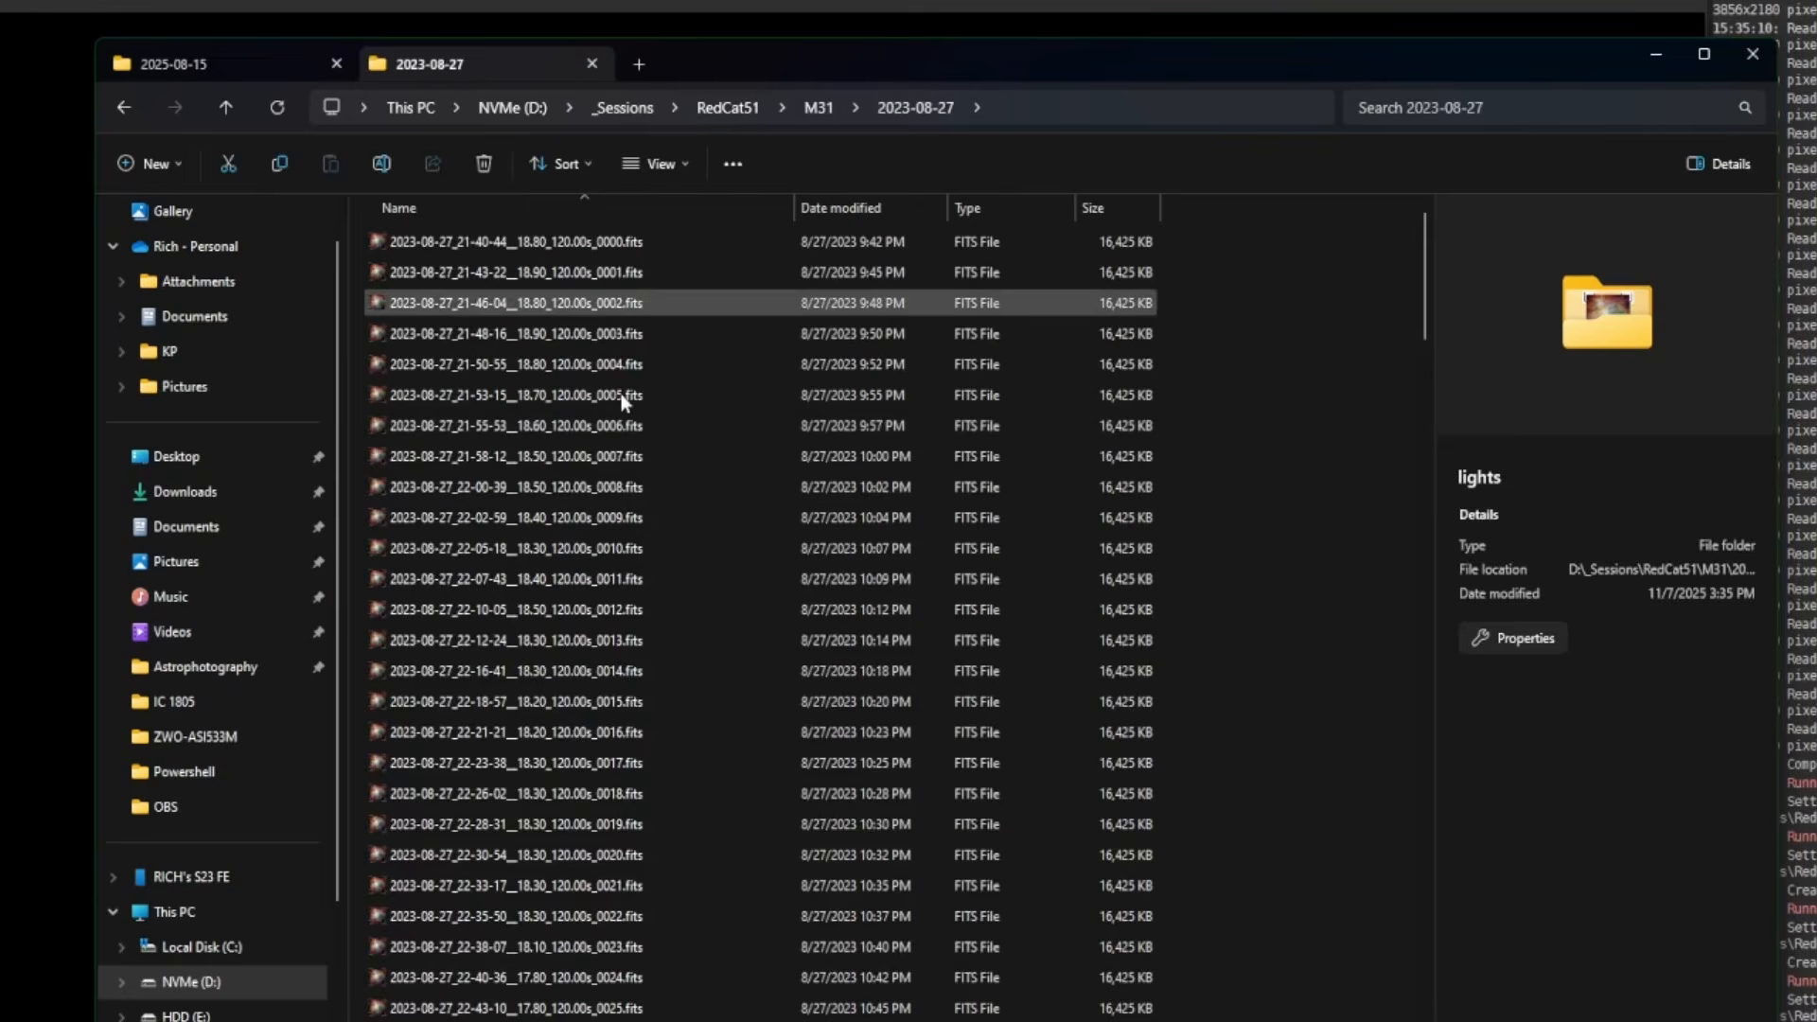
{"action": "scroll", "coordinate": [1045, 571], "scroll_direction": "down", "scroll_amount": 20}
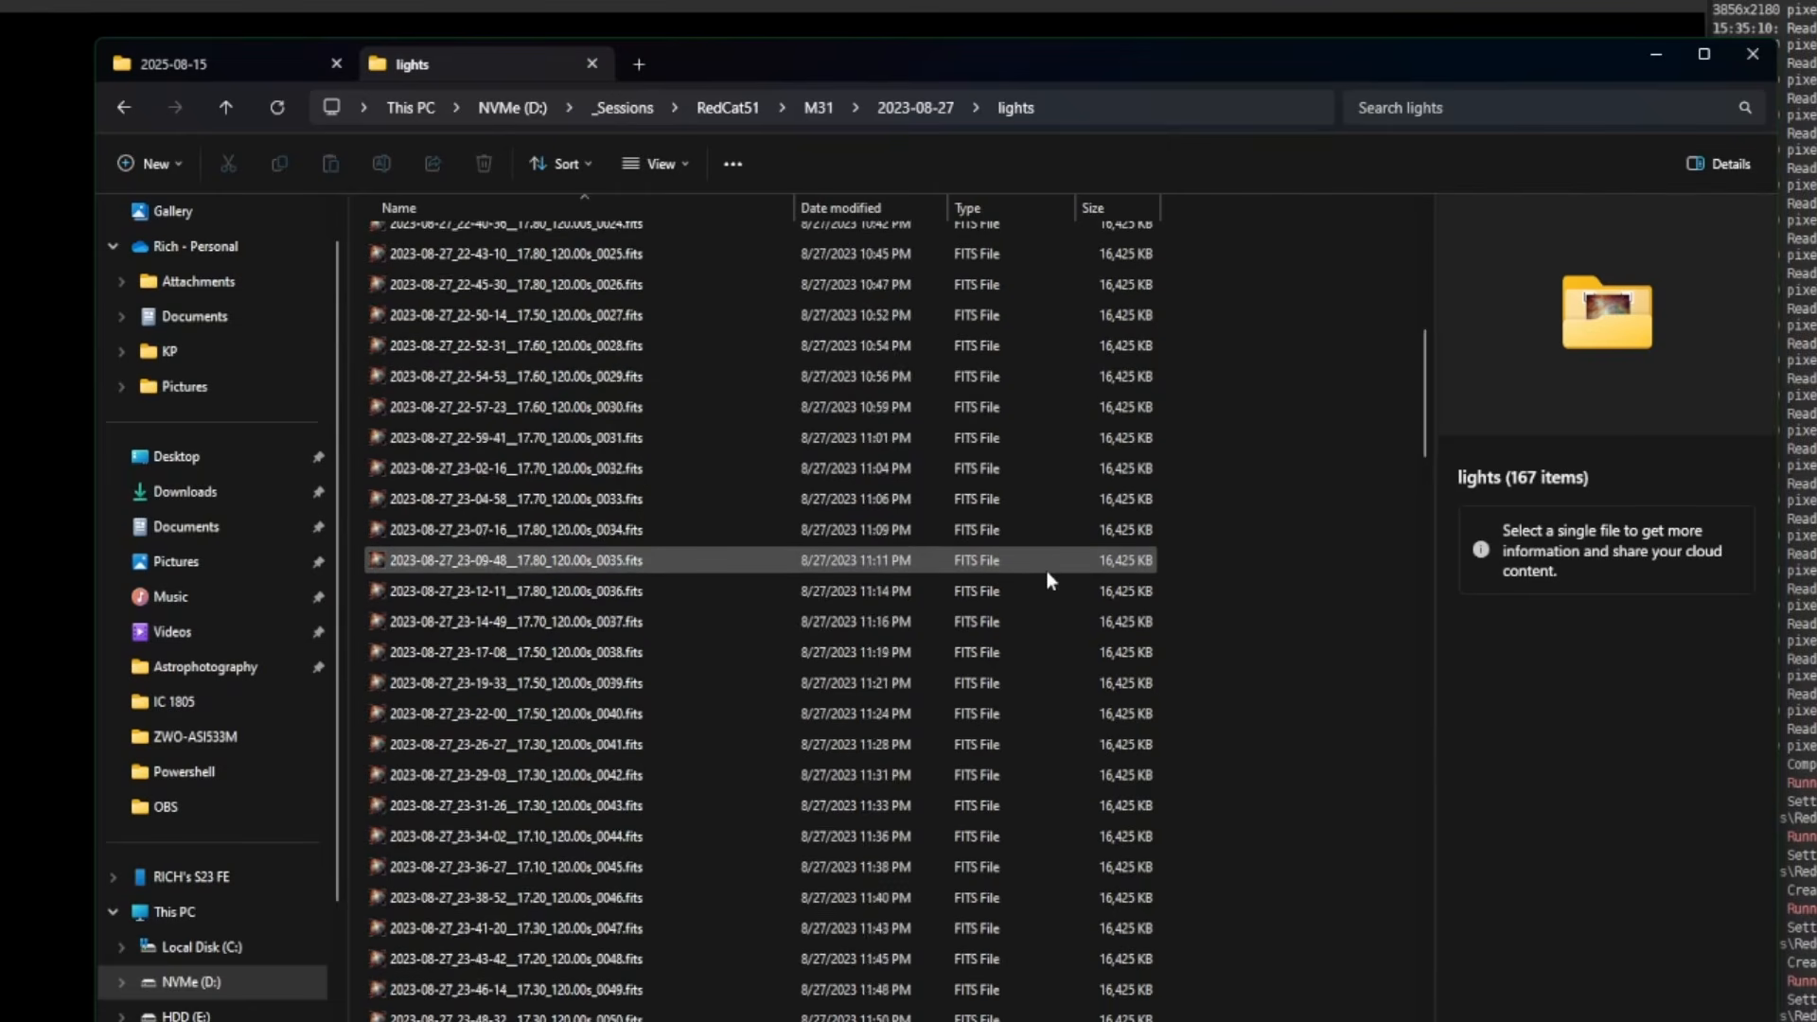
{"action": "scroll", "coordinate": [1046, 569], "scroll_direction": "down", "scroll_amount": 20}
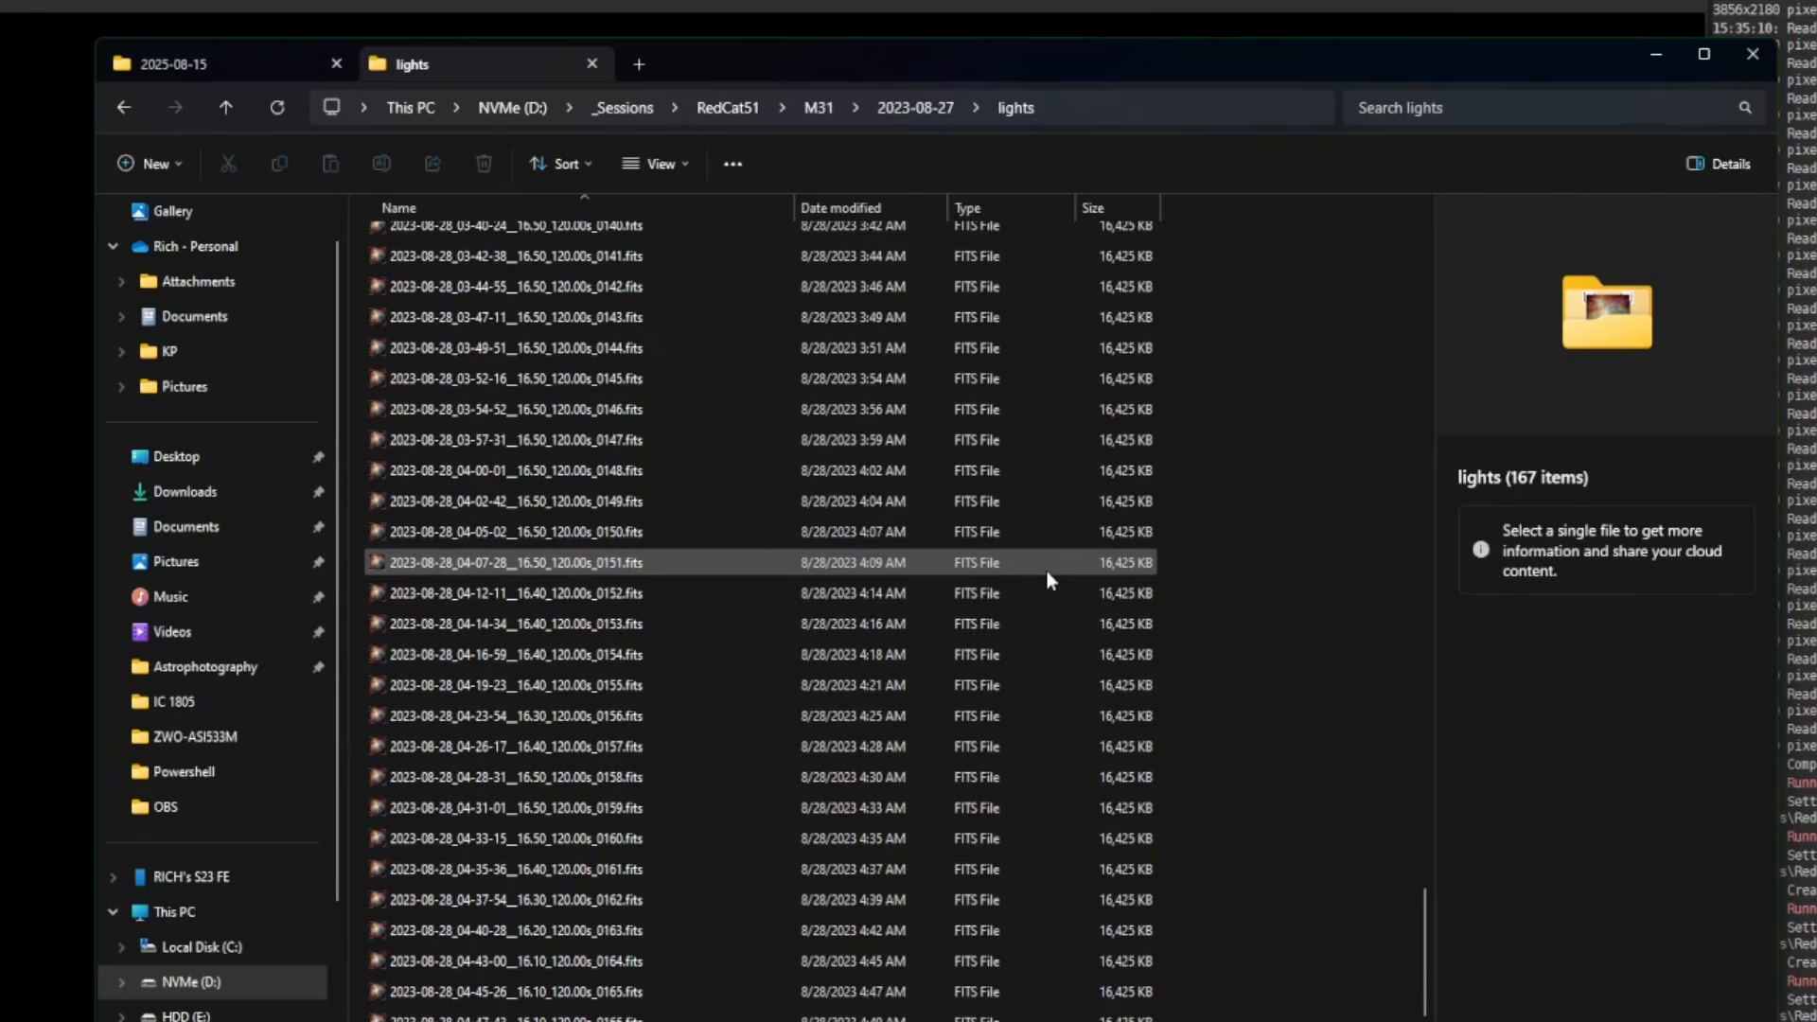
{"action": "left_click", "coordinate": [911, 112]}
{"action": "left_click", "coordinate": [817, 109]}
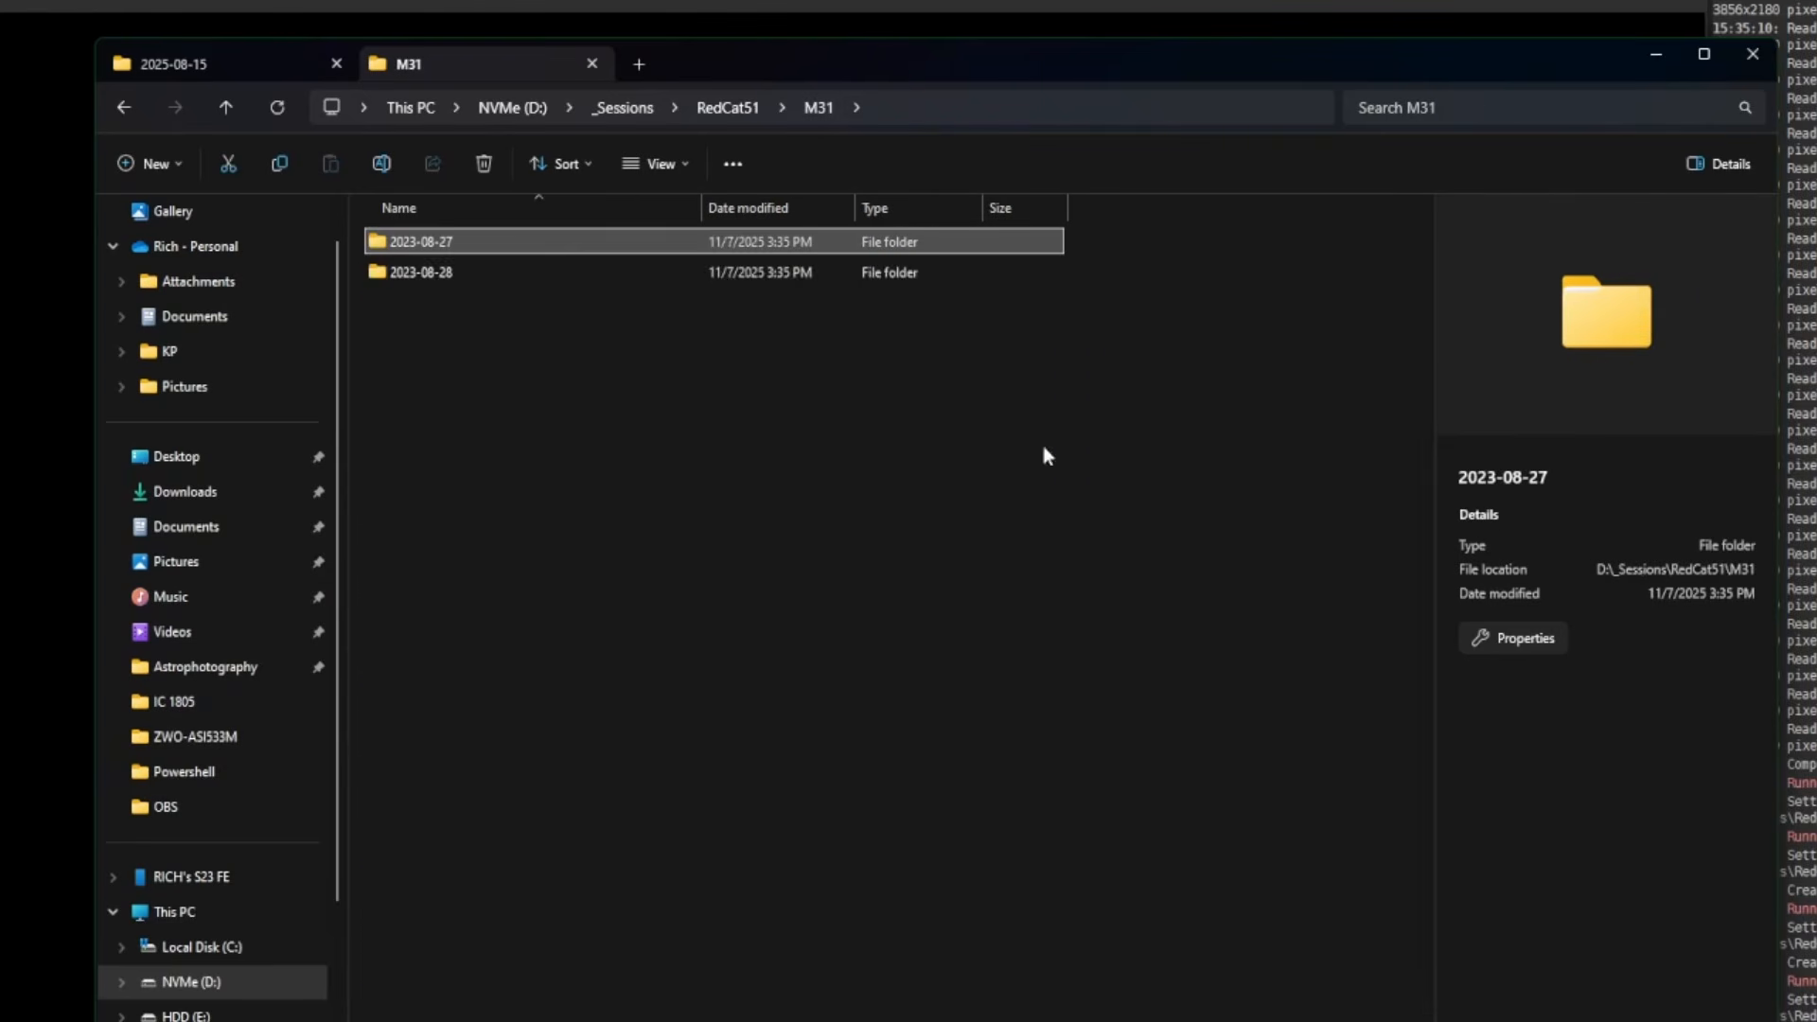
{"action": "left_click", "coordinate": [491, 274]}
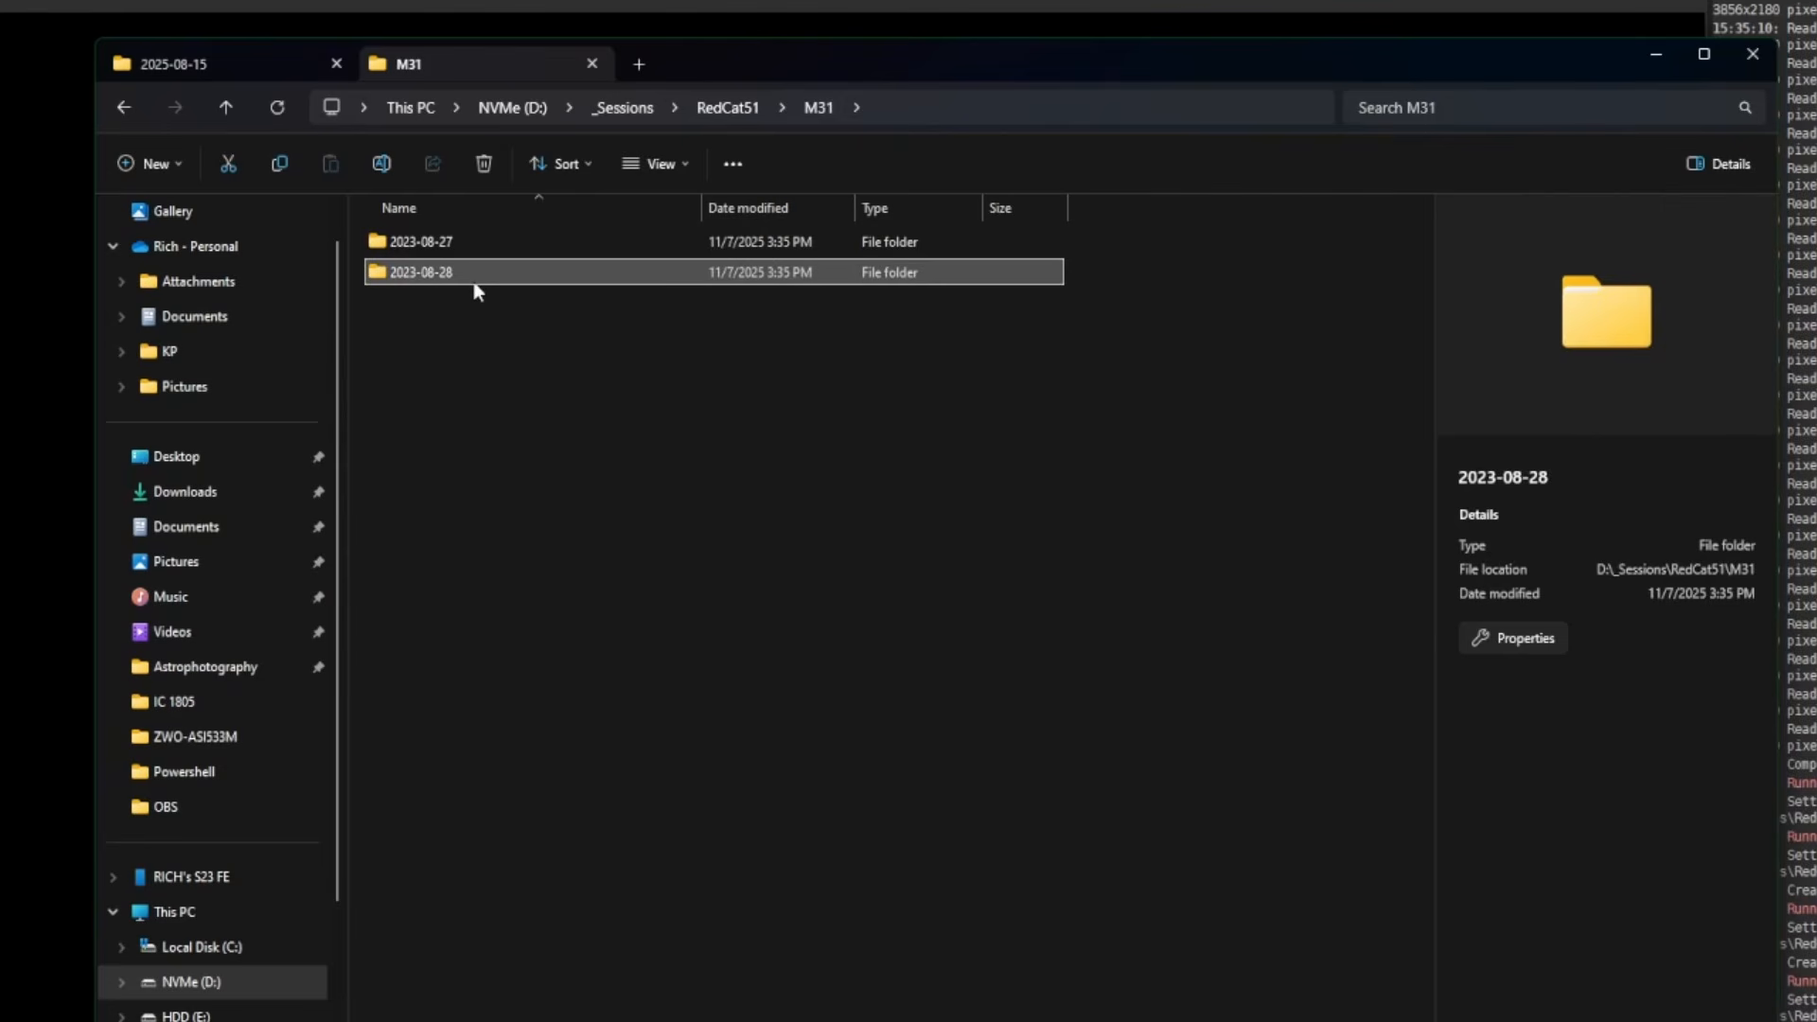
{"action": "mouse_move", "coordinate": [482, 274]}
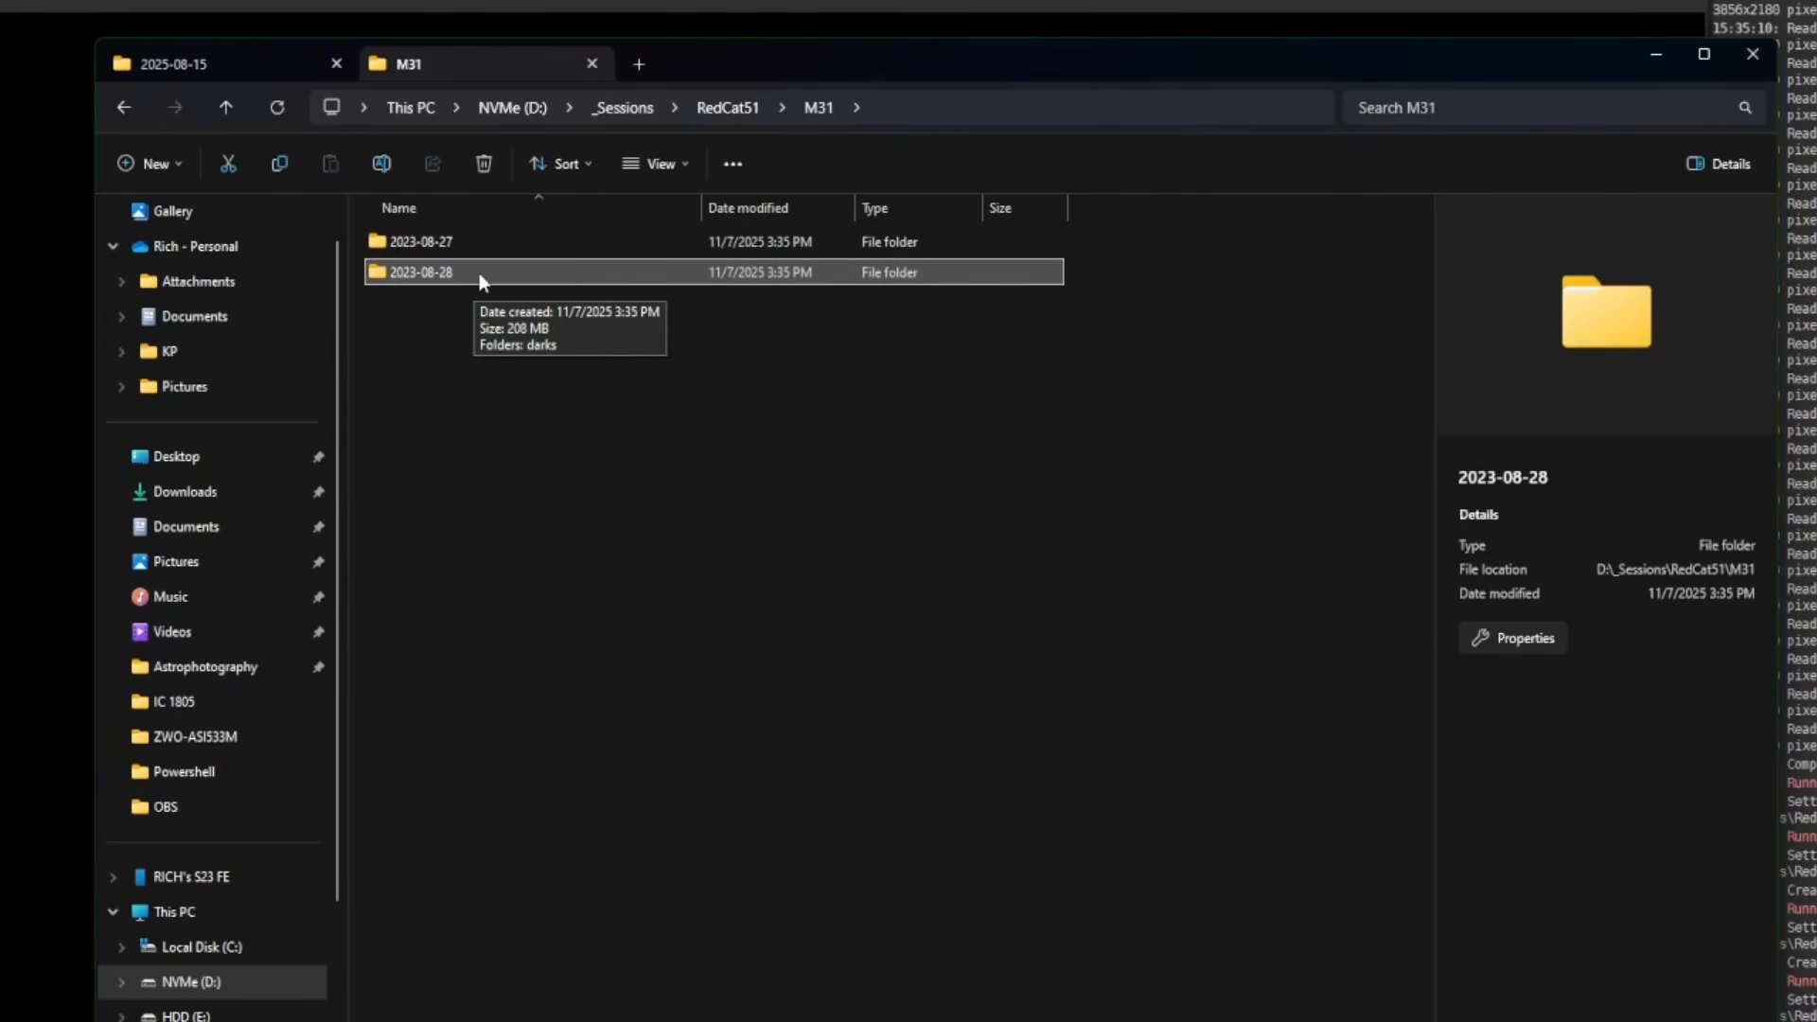
{"action": "double_click", "coordinate": [479, 273]}
{"action": "double_click", "coordinate": [440, 244]}
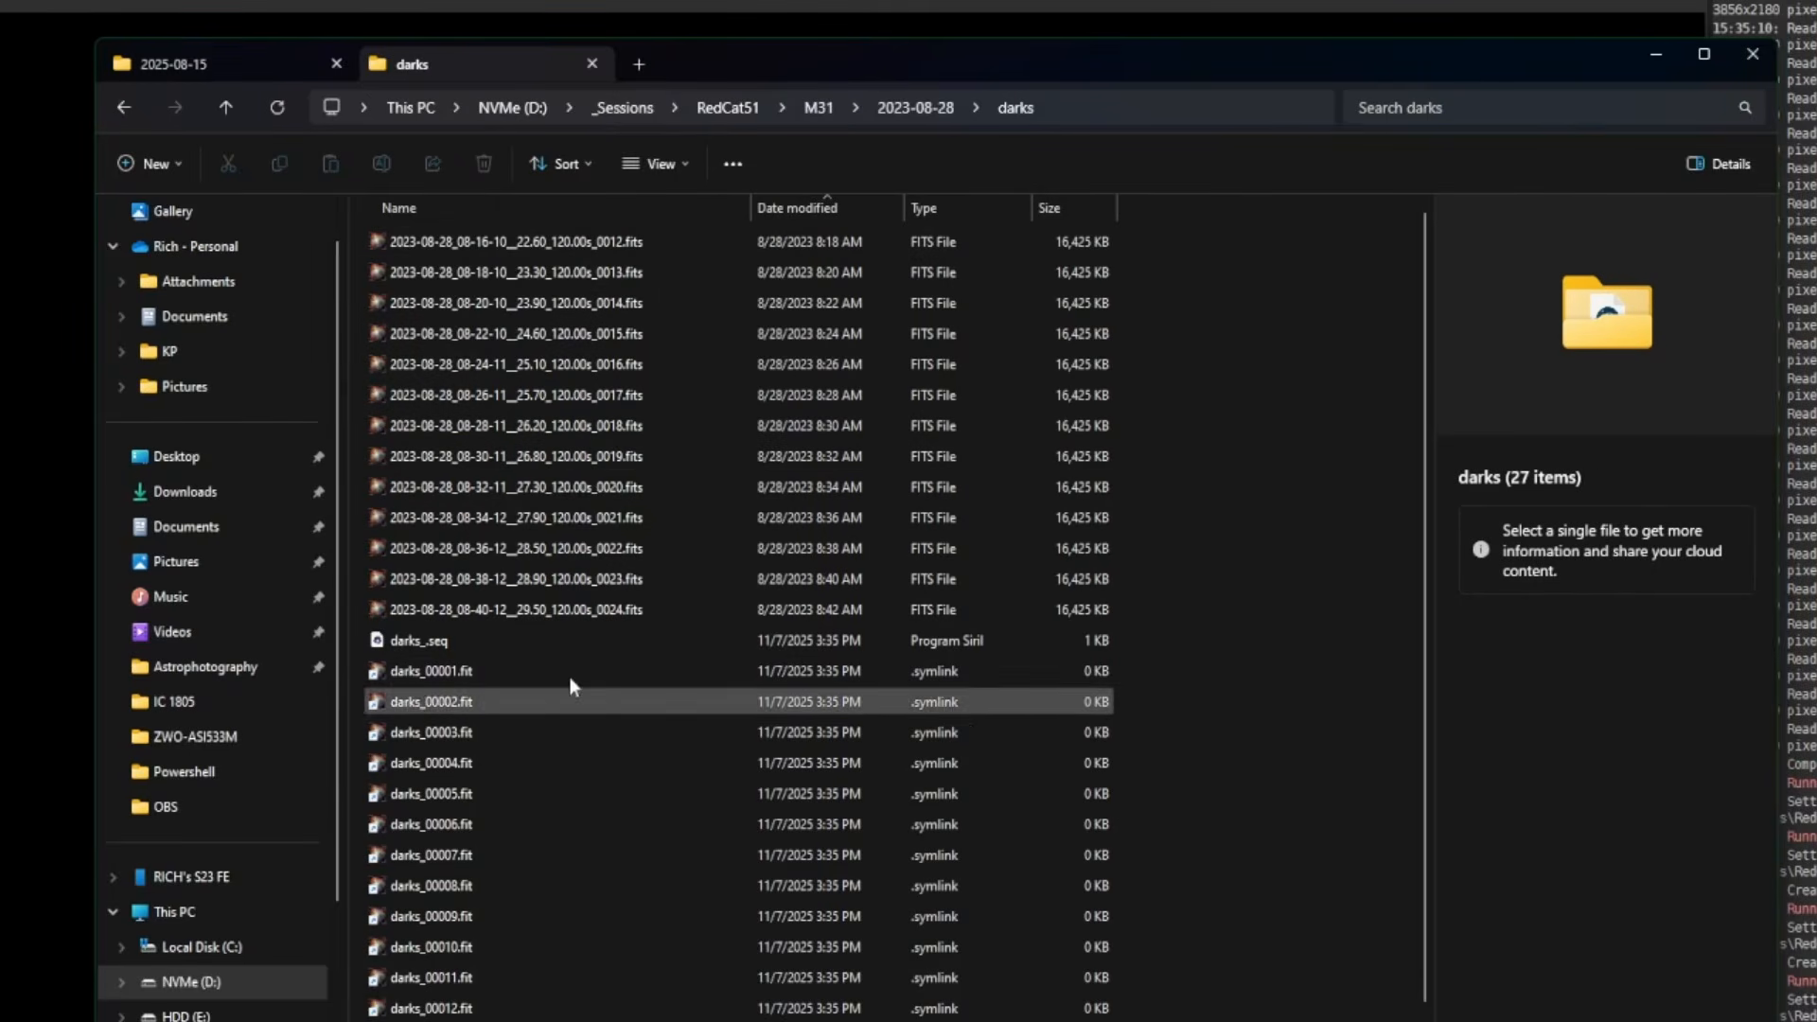
{"action": "left_click", "coordinate": [820, 107]}
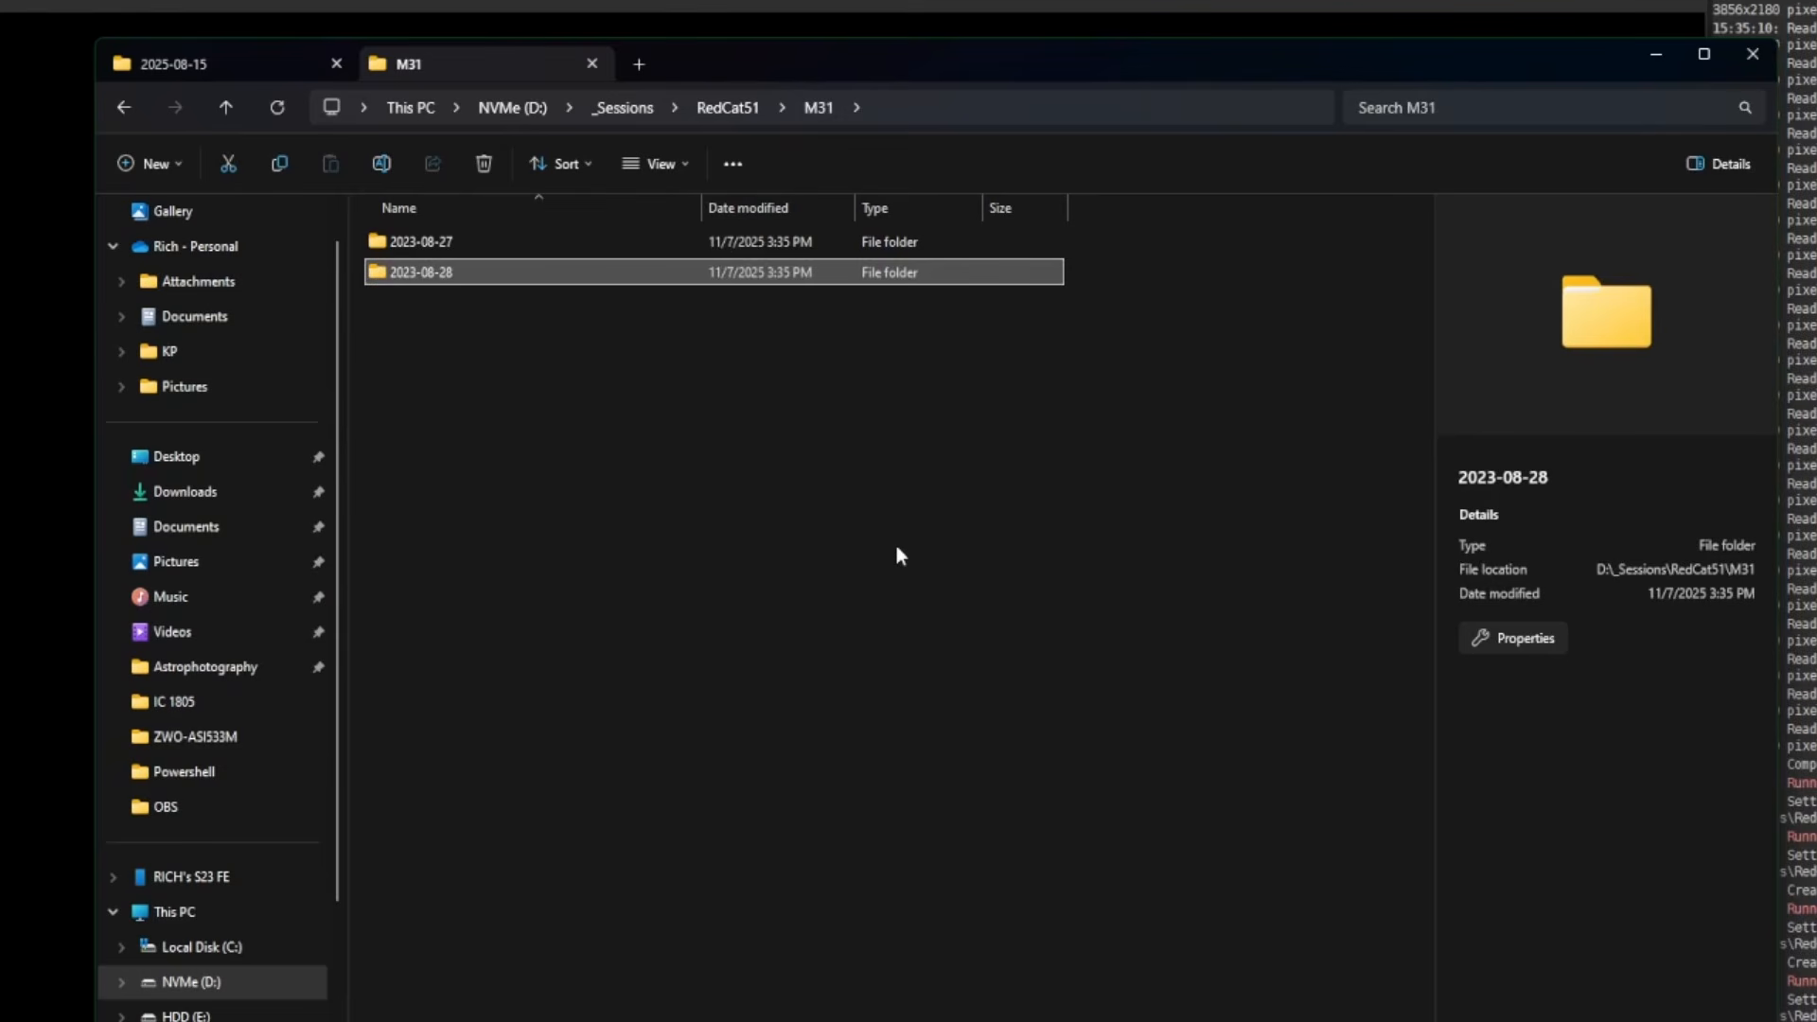
{"action": "left_click", "coordinate": [435, 243]}
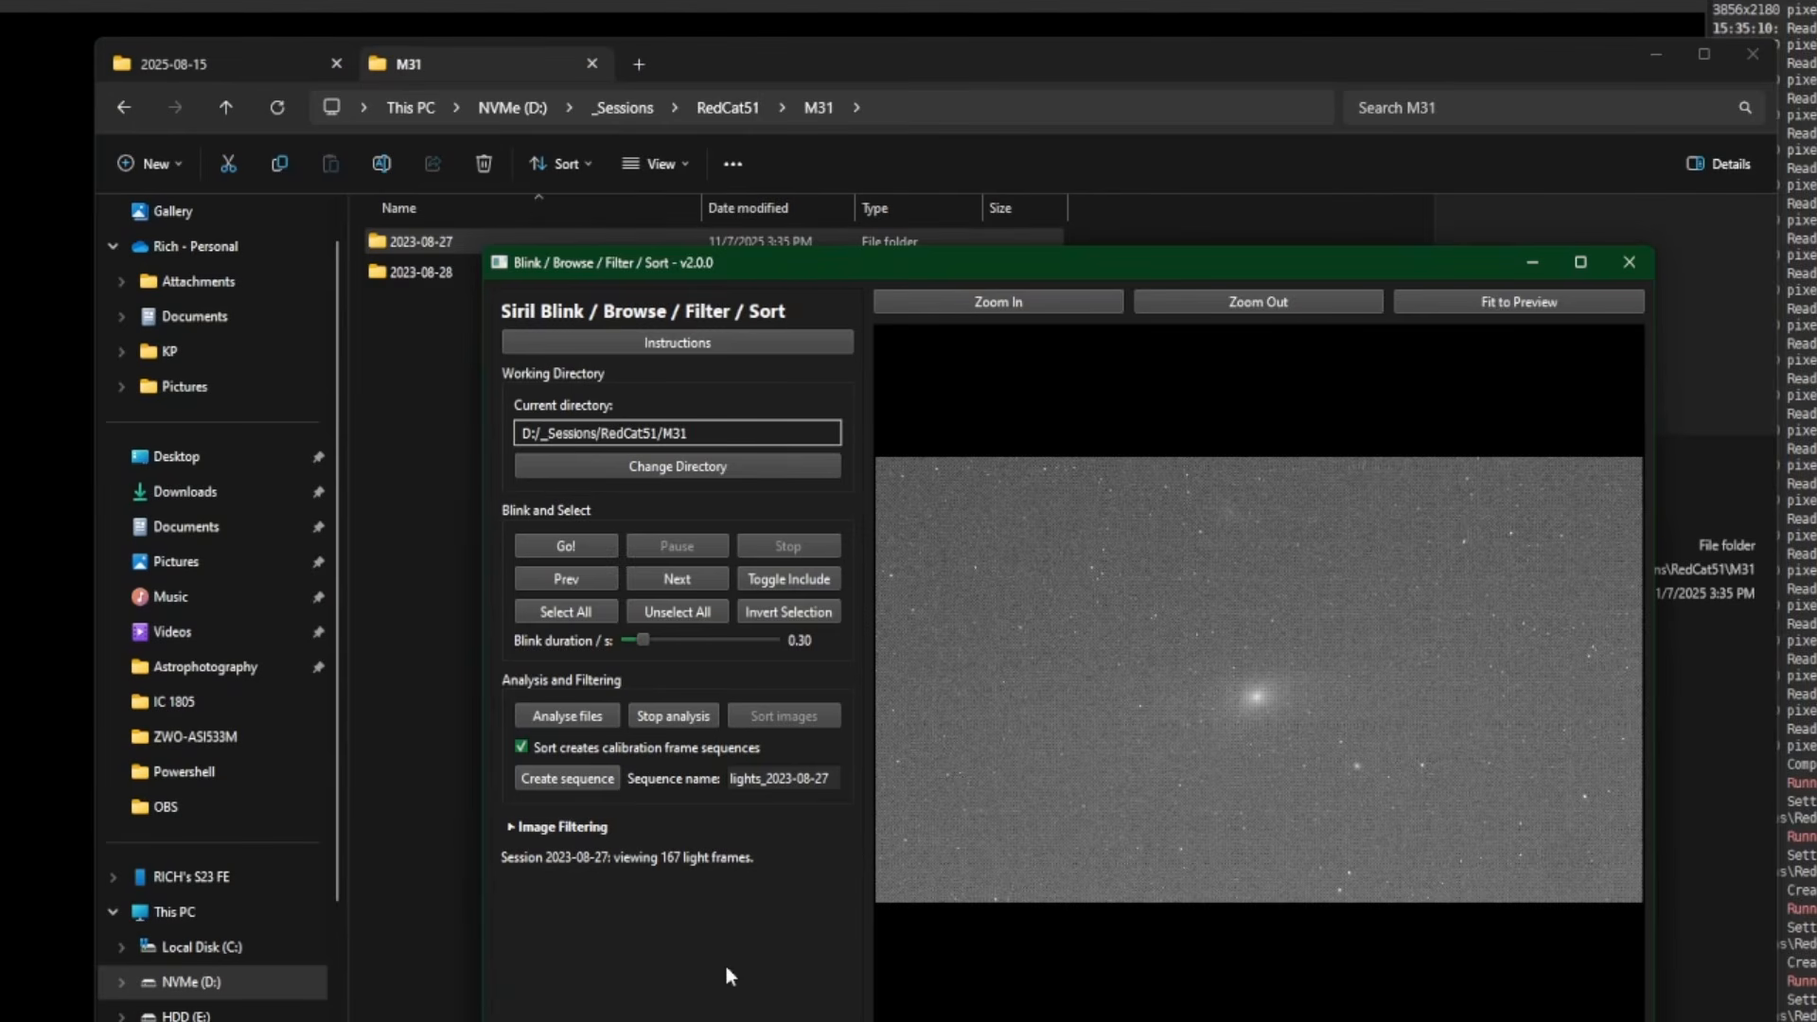
- Plot the analysis results and filter the frames to FWHM below 3.5
{"action": "left_click", "coordinate": [515, 829]}
{"action": "left_click", "coordinate": [678, 871]}
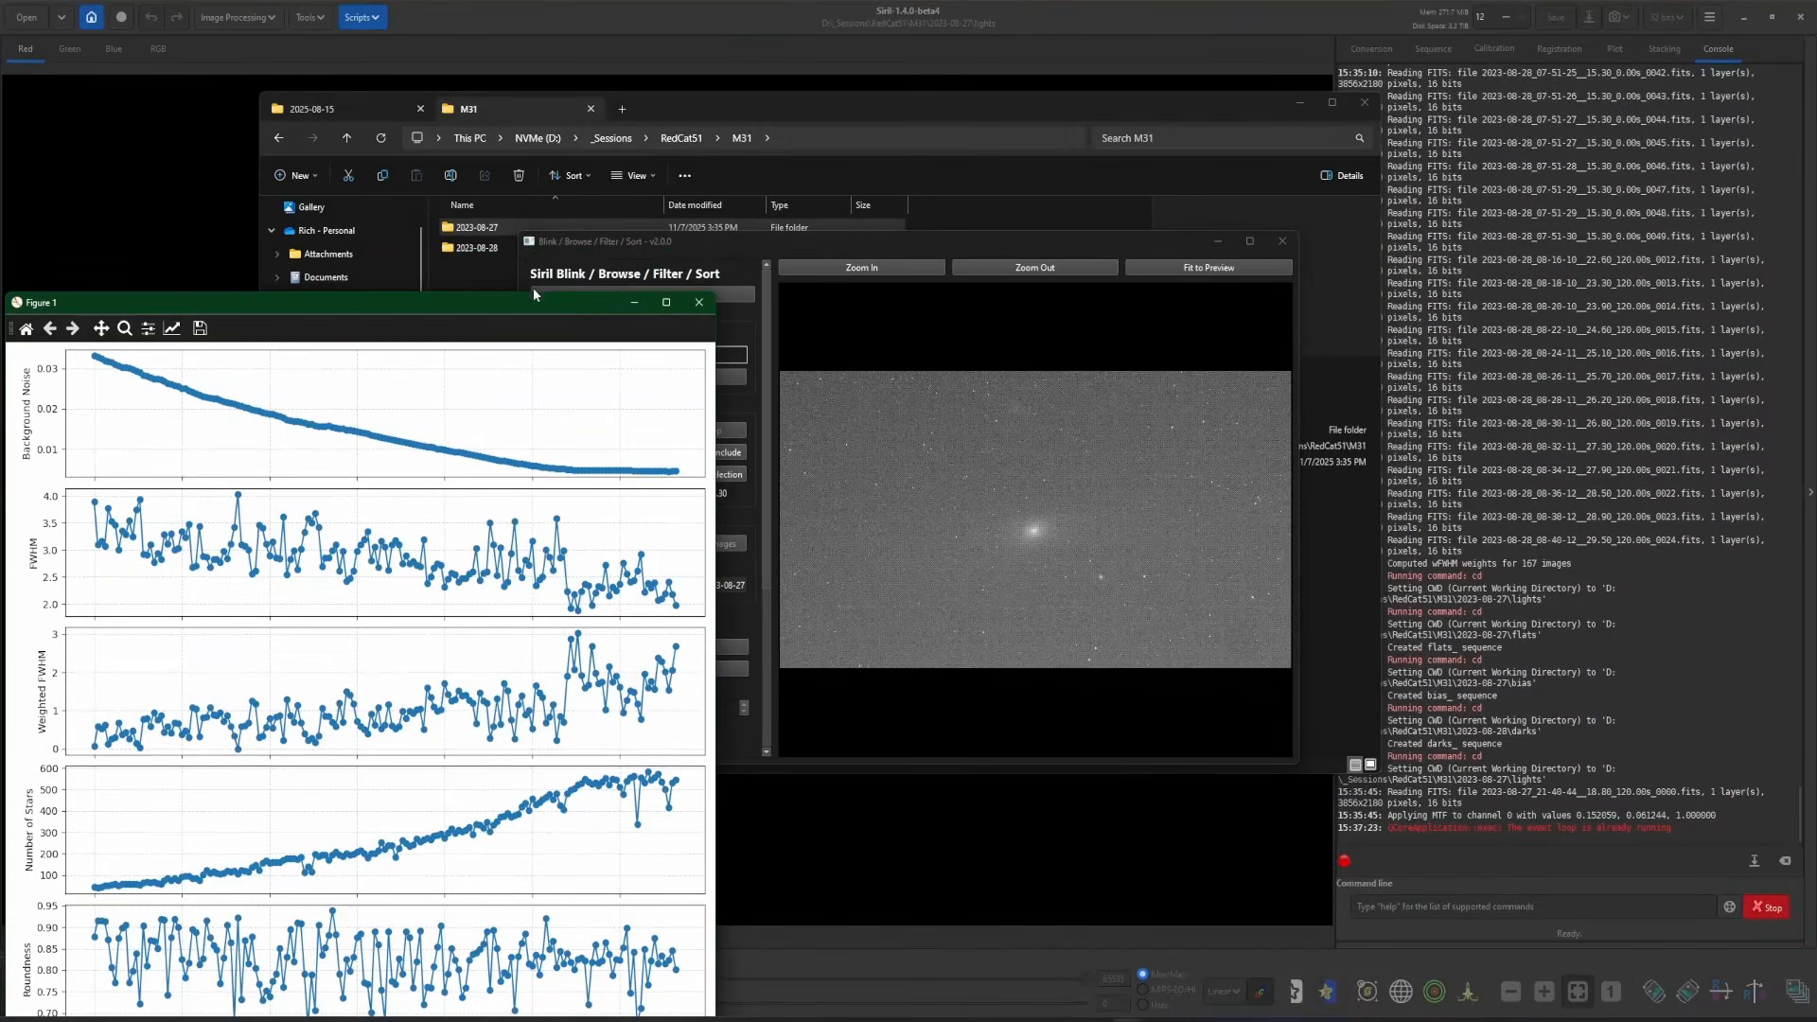
{"action": "left_click_drag", "start_coordinate": [531, 265], "coordinate": [1656, 61]}
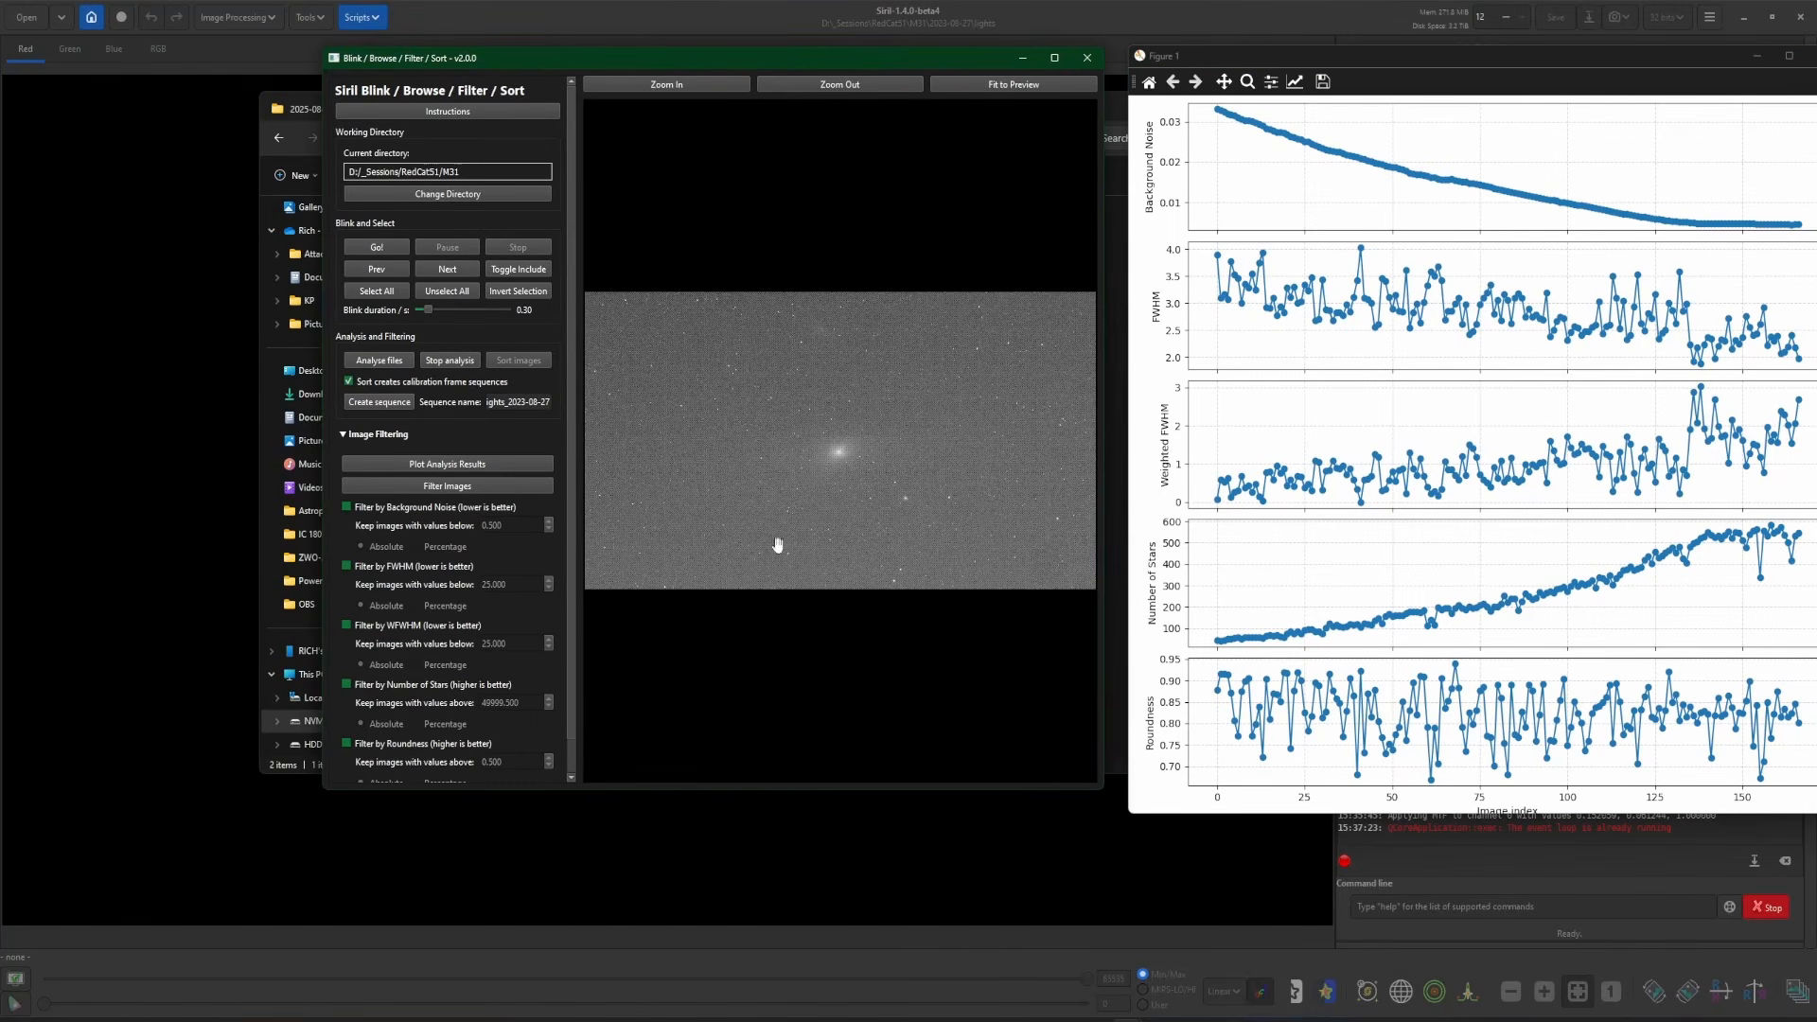
{"action": "left_click", "coordinate": [346, 566]}
{"action": "double_click", "coordinate": [517, 583]}
{"action": "type", "text": "3.5"}
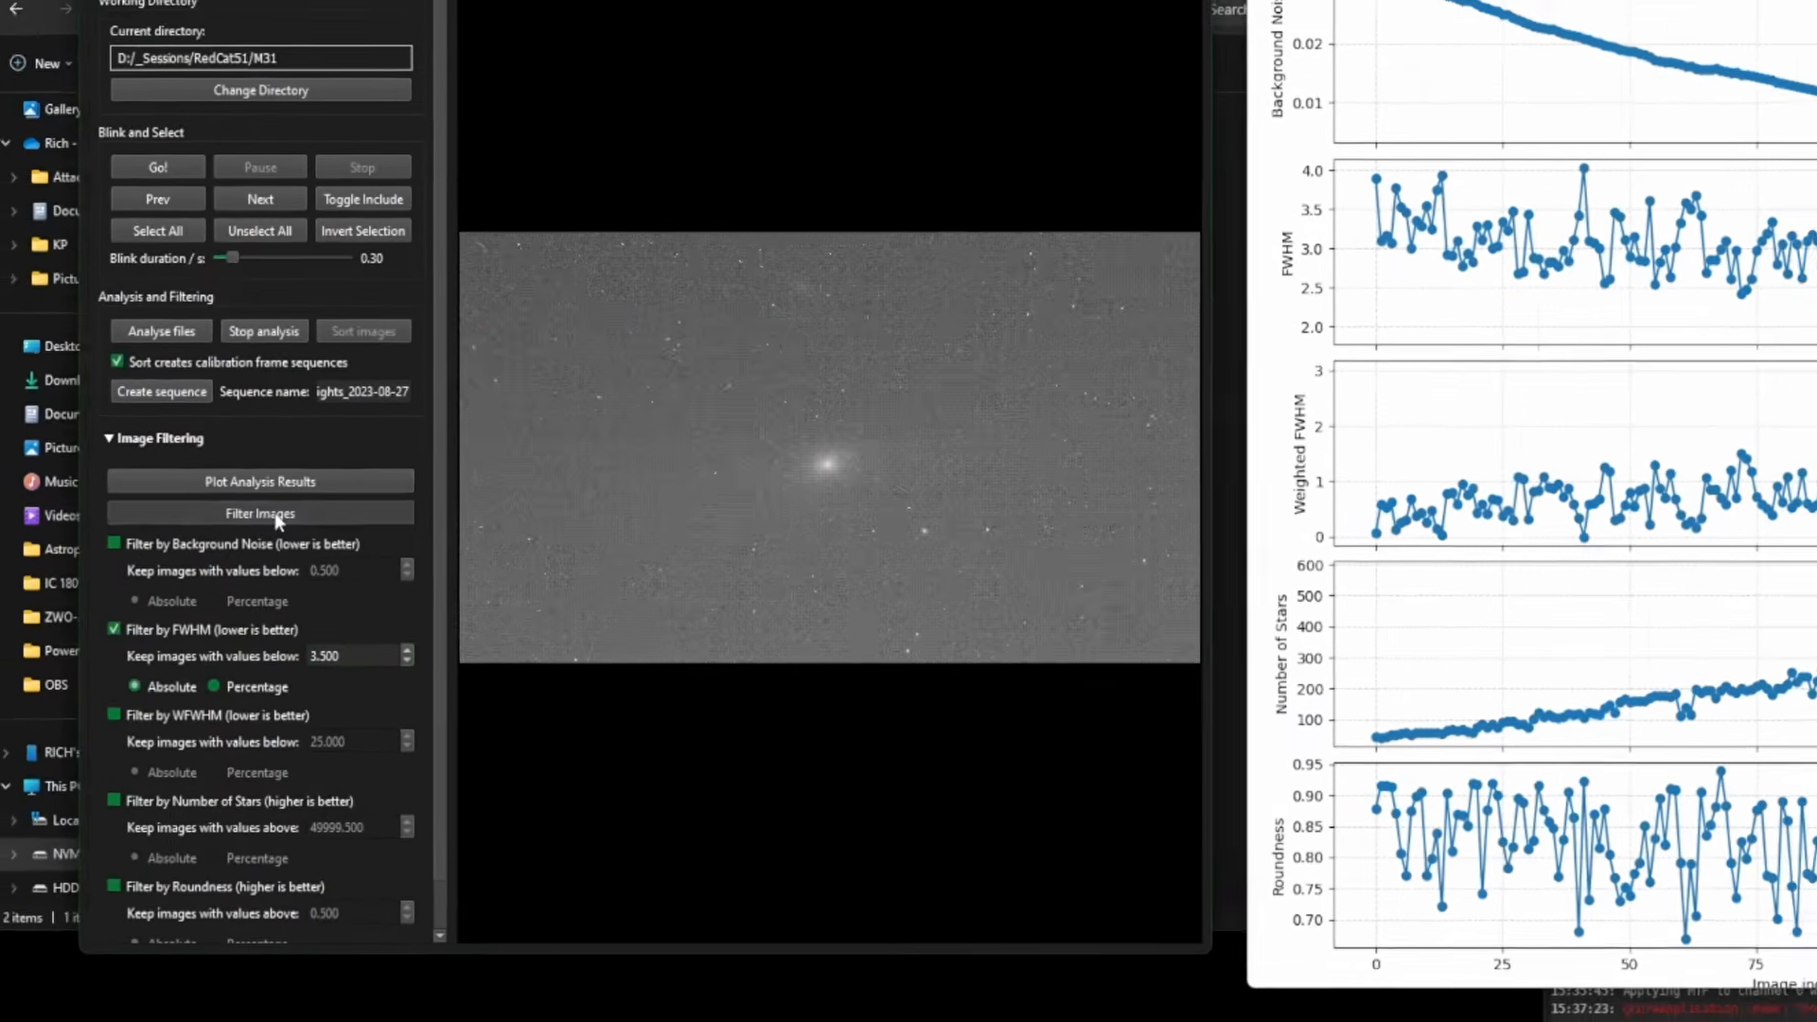
{"action": "left_click", "coordinate": [444, 487]}
{"action": "left_click", "coordinate": [790, 441]}
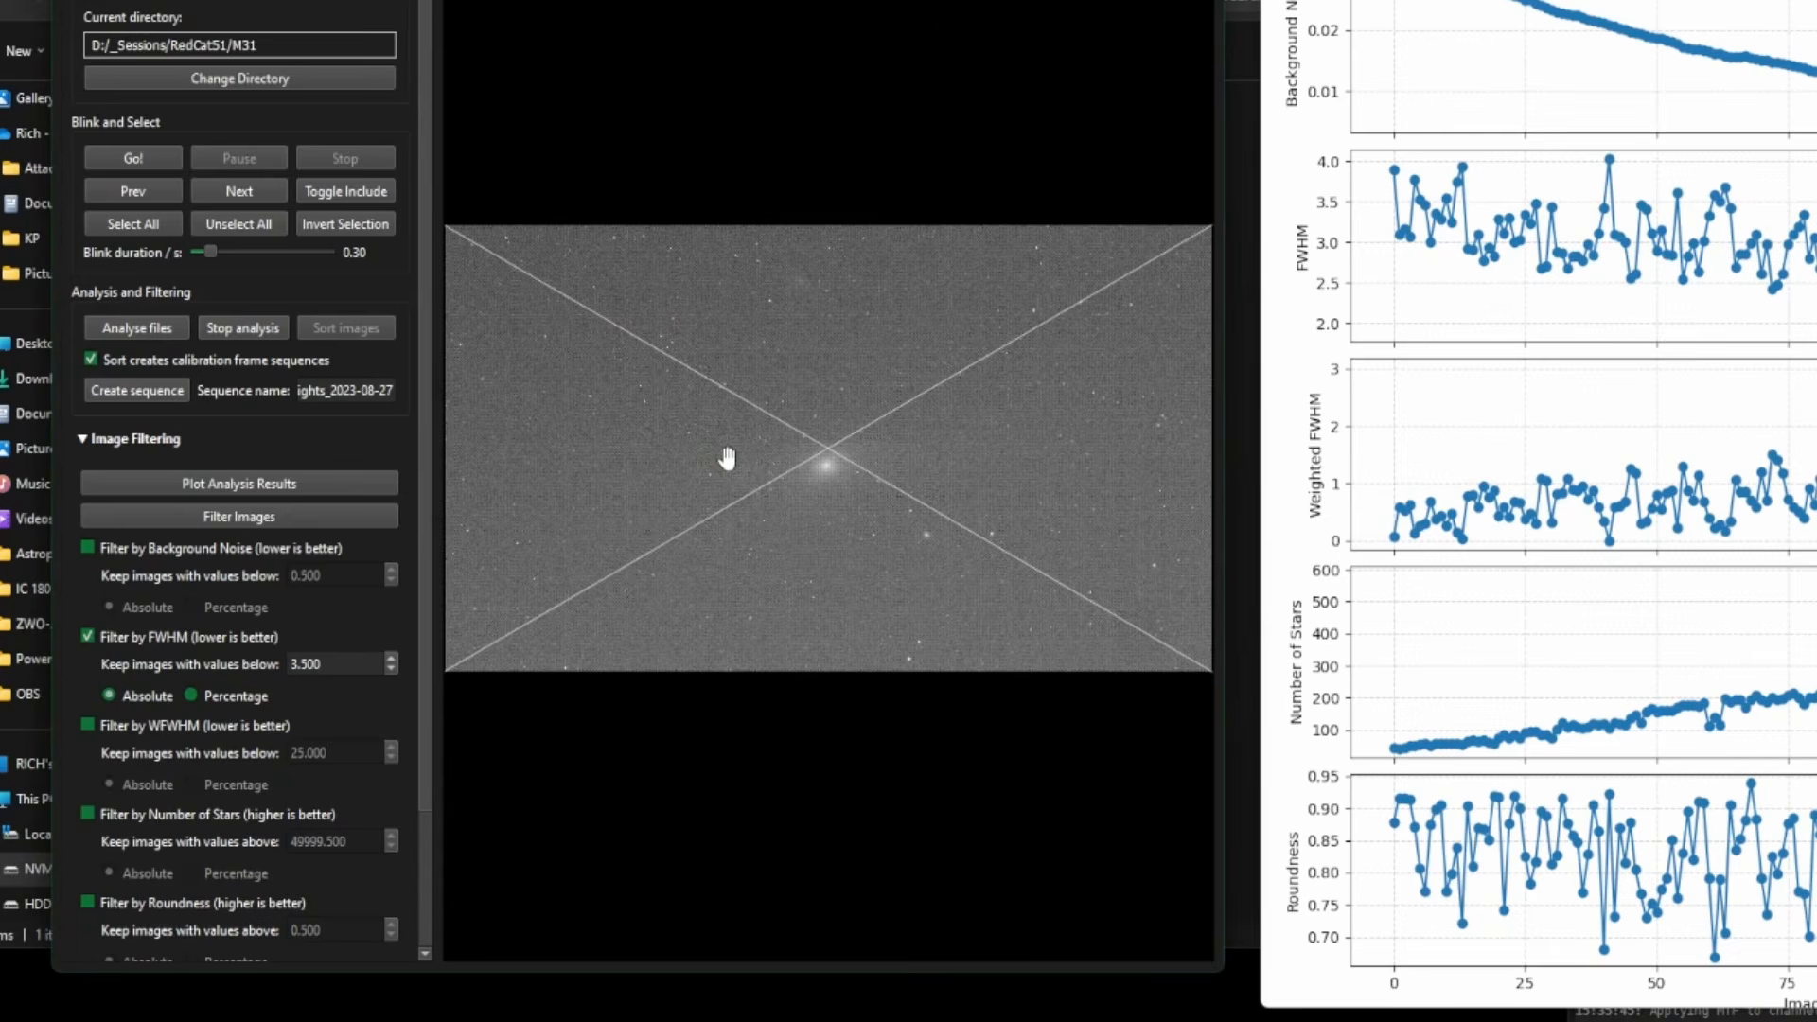
- Create the lights_2023-08-27 sequence from the 153 kept frames, moving 14 to rejected
{"action": "left_click", "coordinate": [167, 394]}
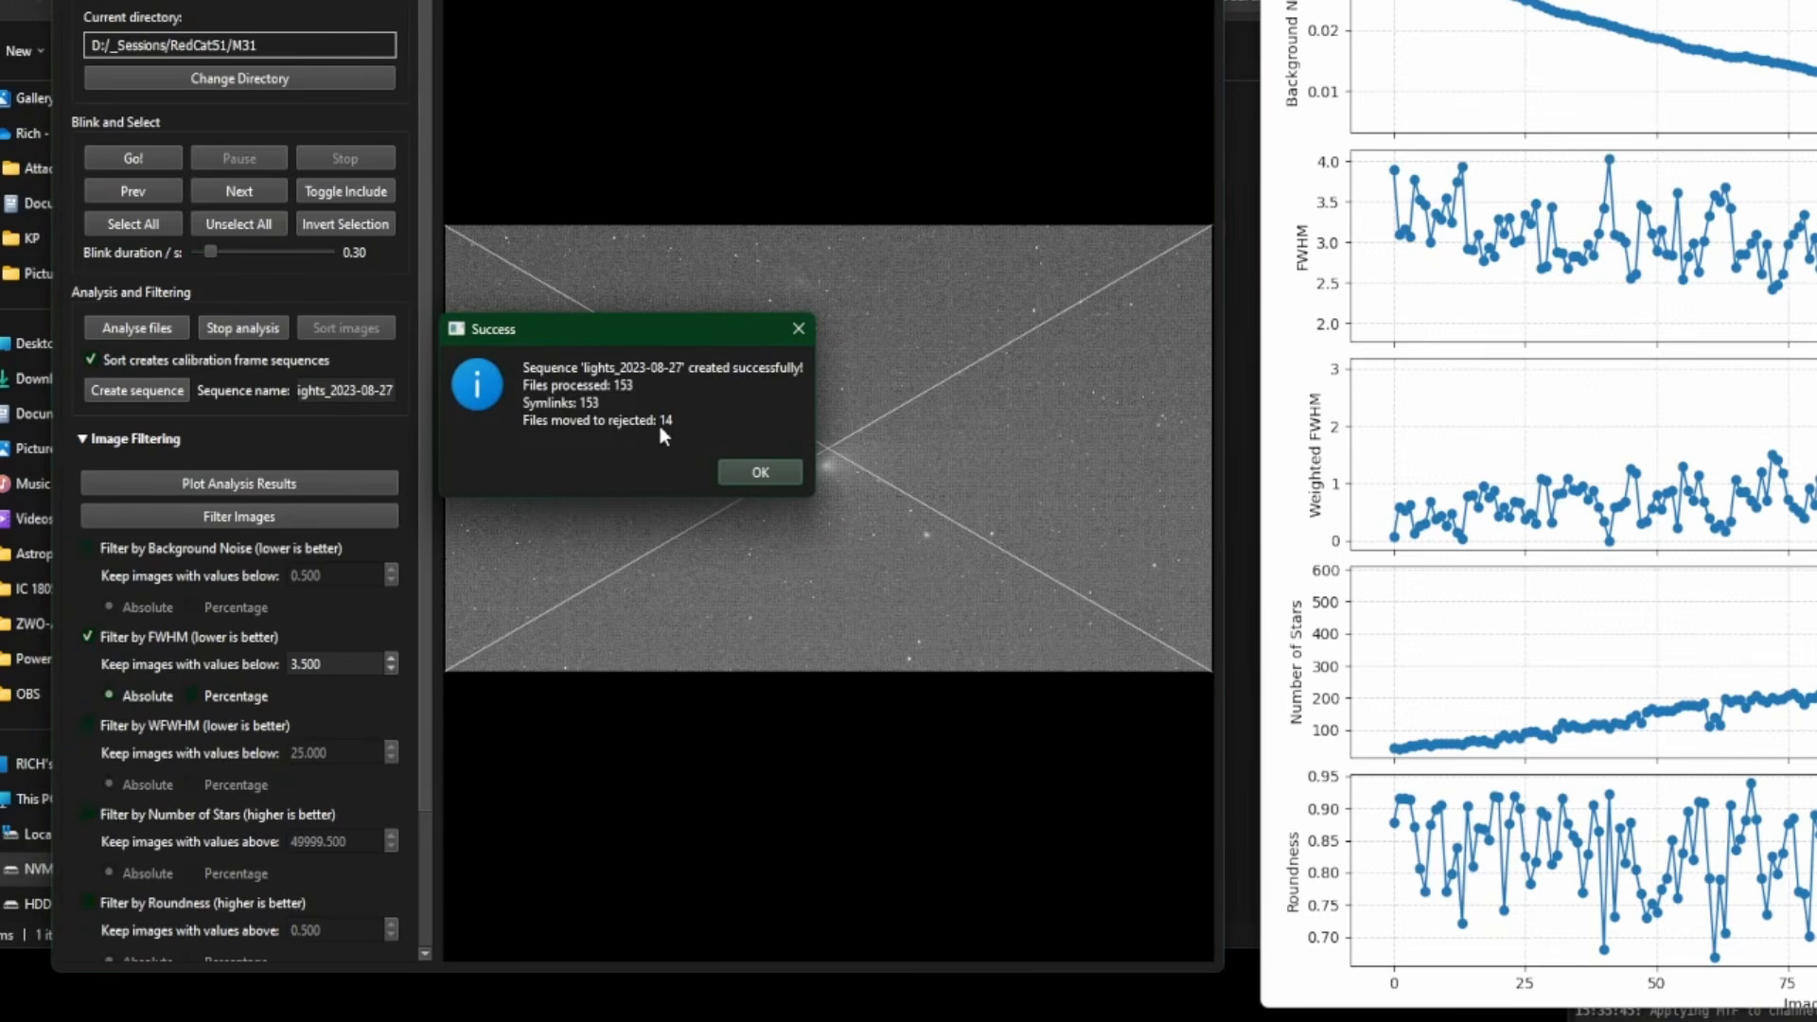
{"action": "left_click", "coordinate": [763, 478]}
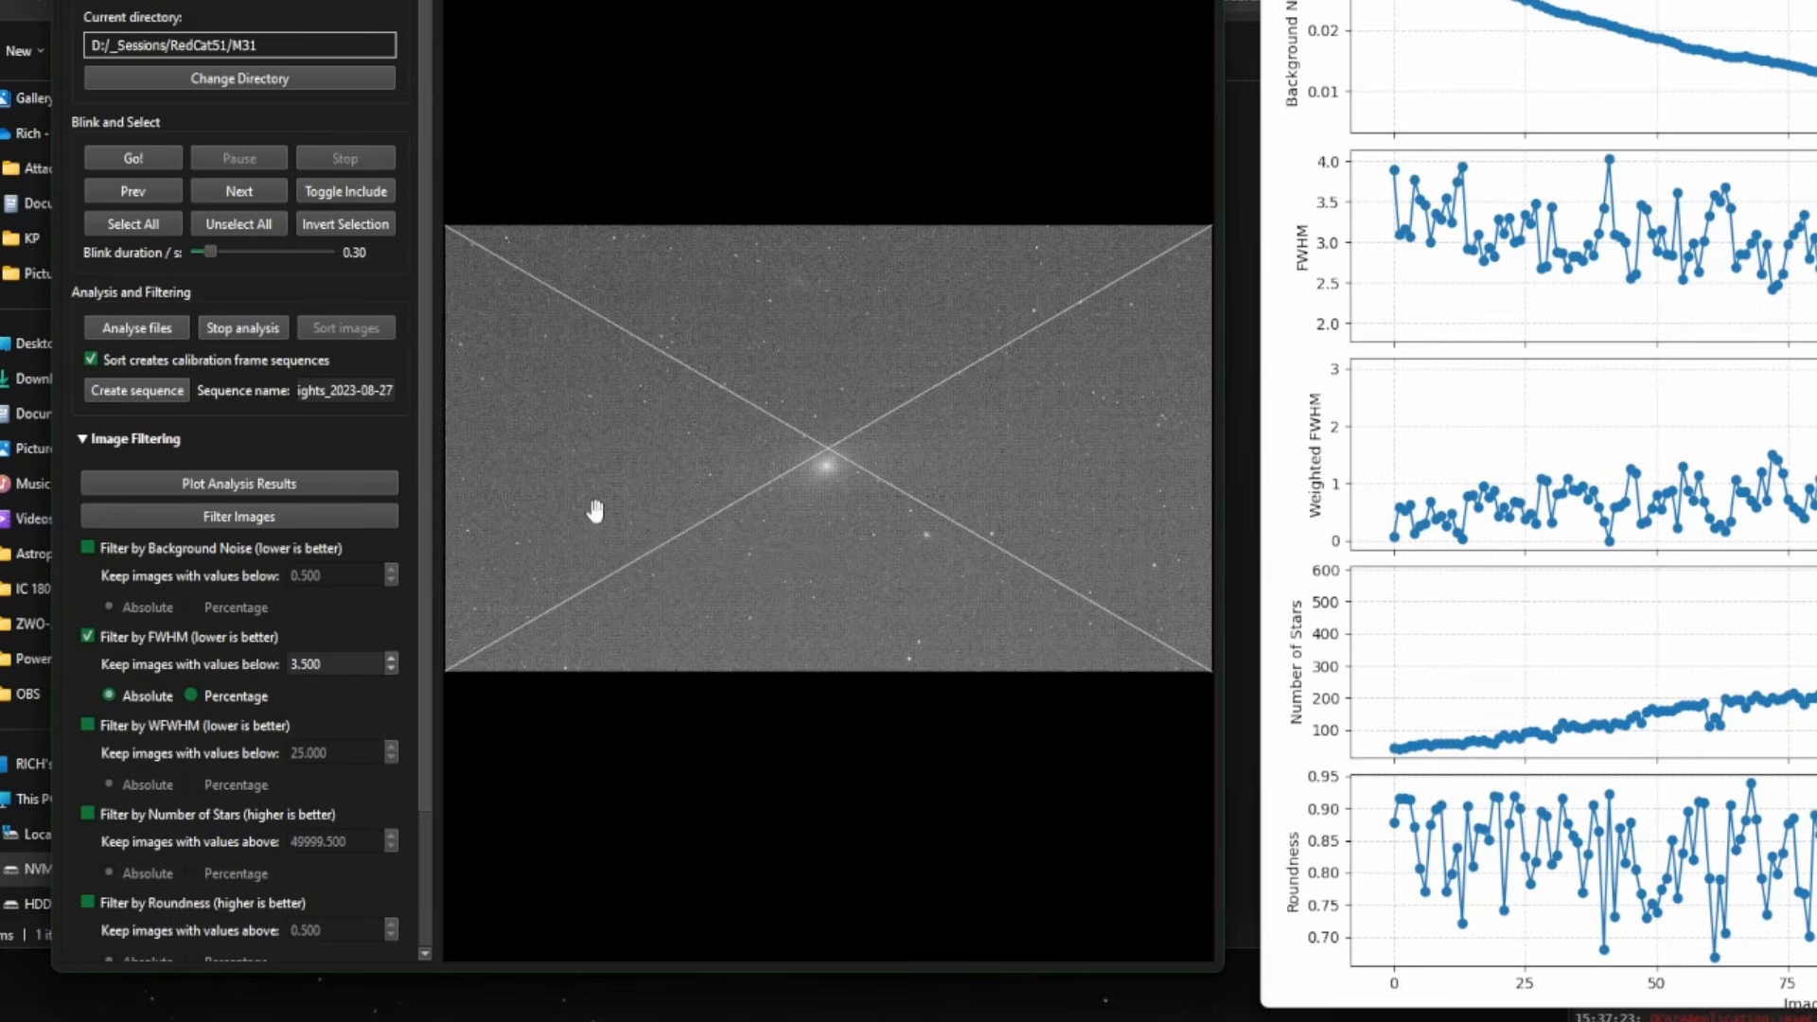
{"action": "key", "text": "alt+Tab"}
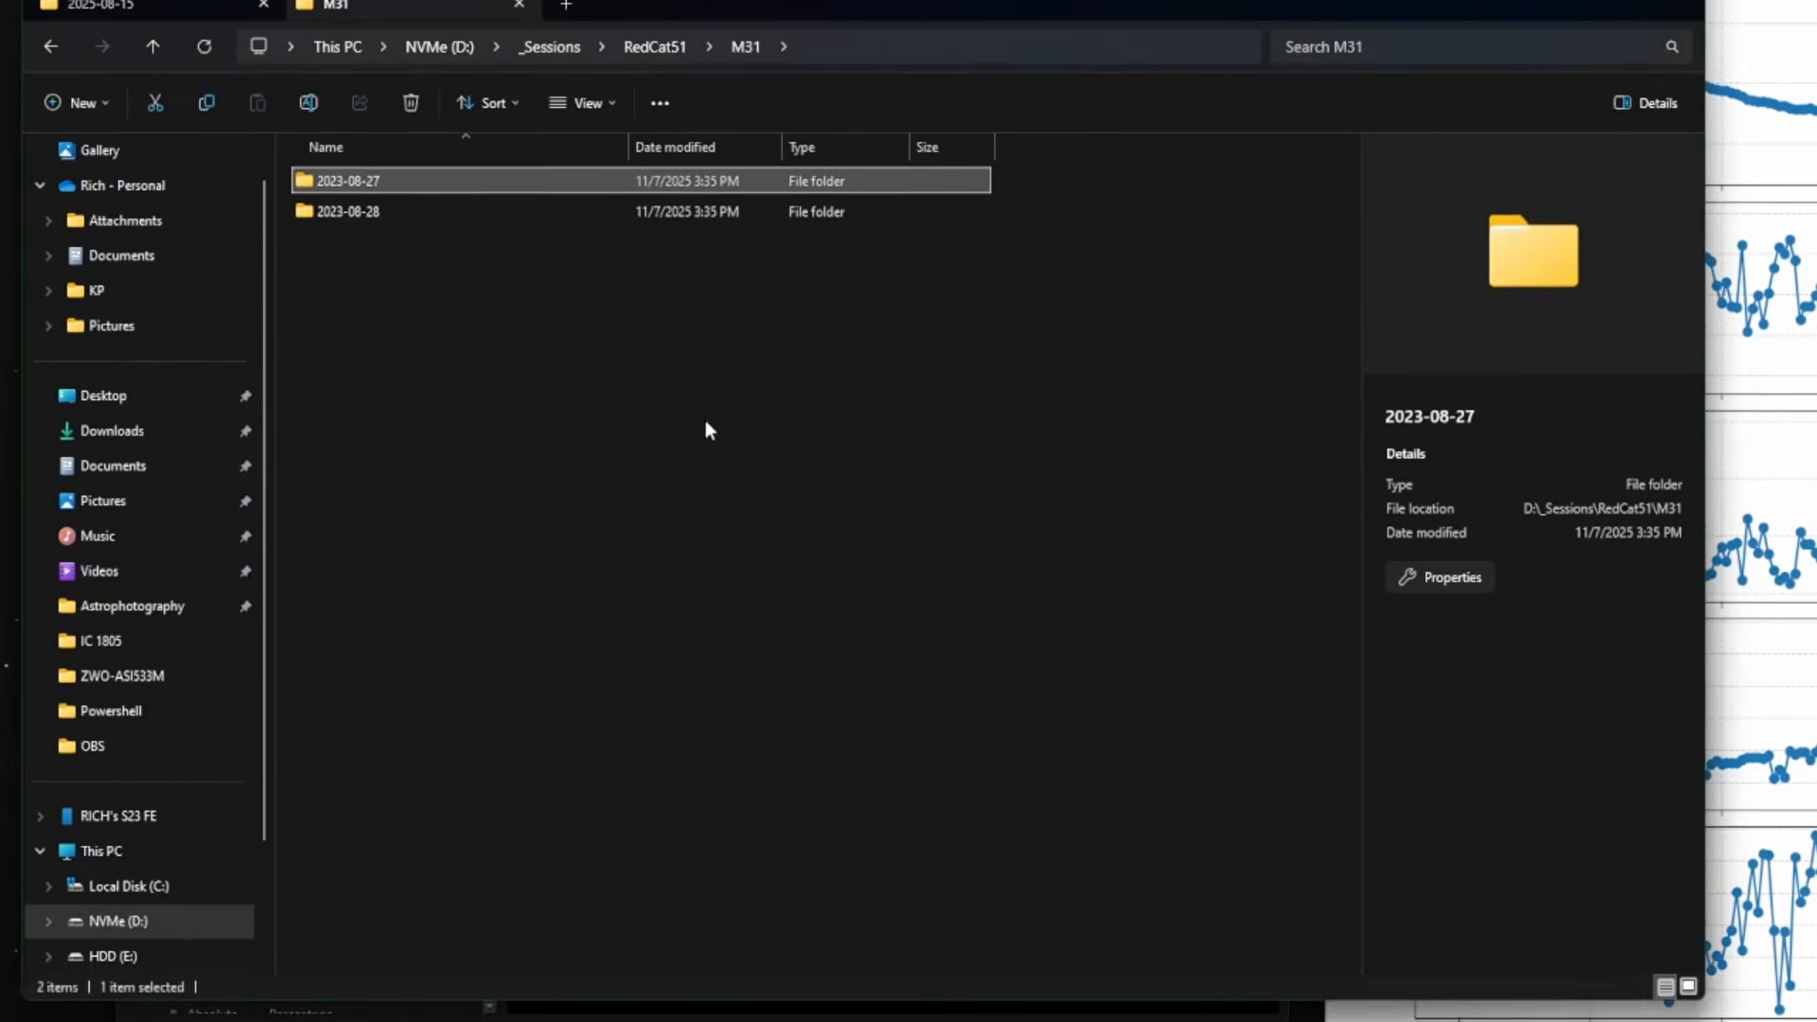
- Inspect the 2023-08-27 lights folder and its rejected subfolder for the new .seq and symlinks
{"action": "double_click", "coordinate": [462, 242]}
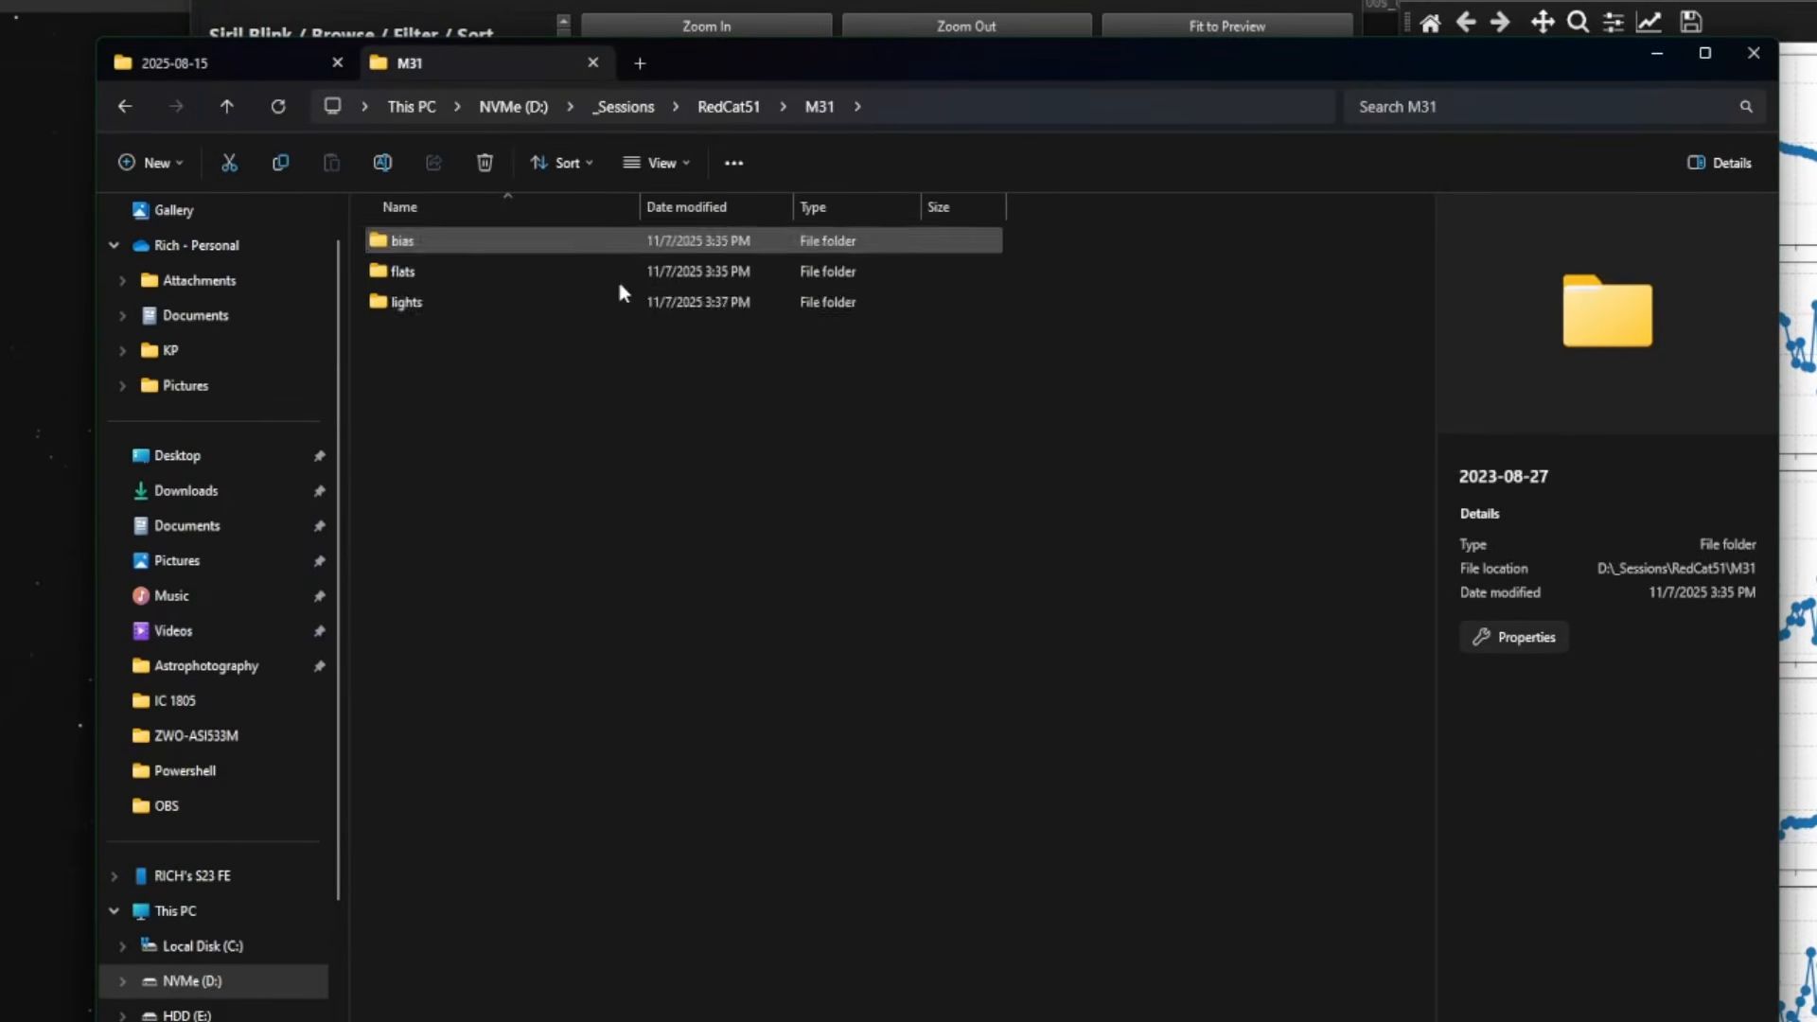
{"action": "double_click", "coordinate": [467, 301]}
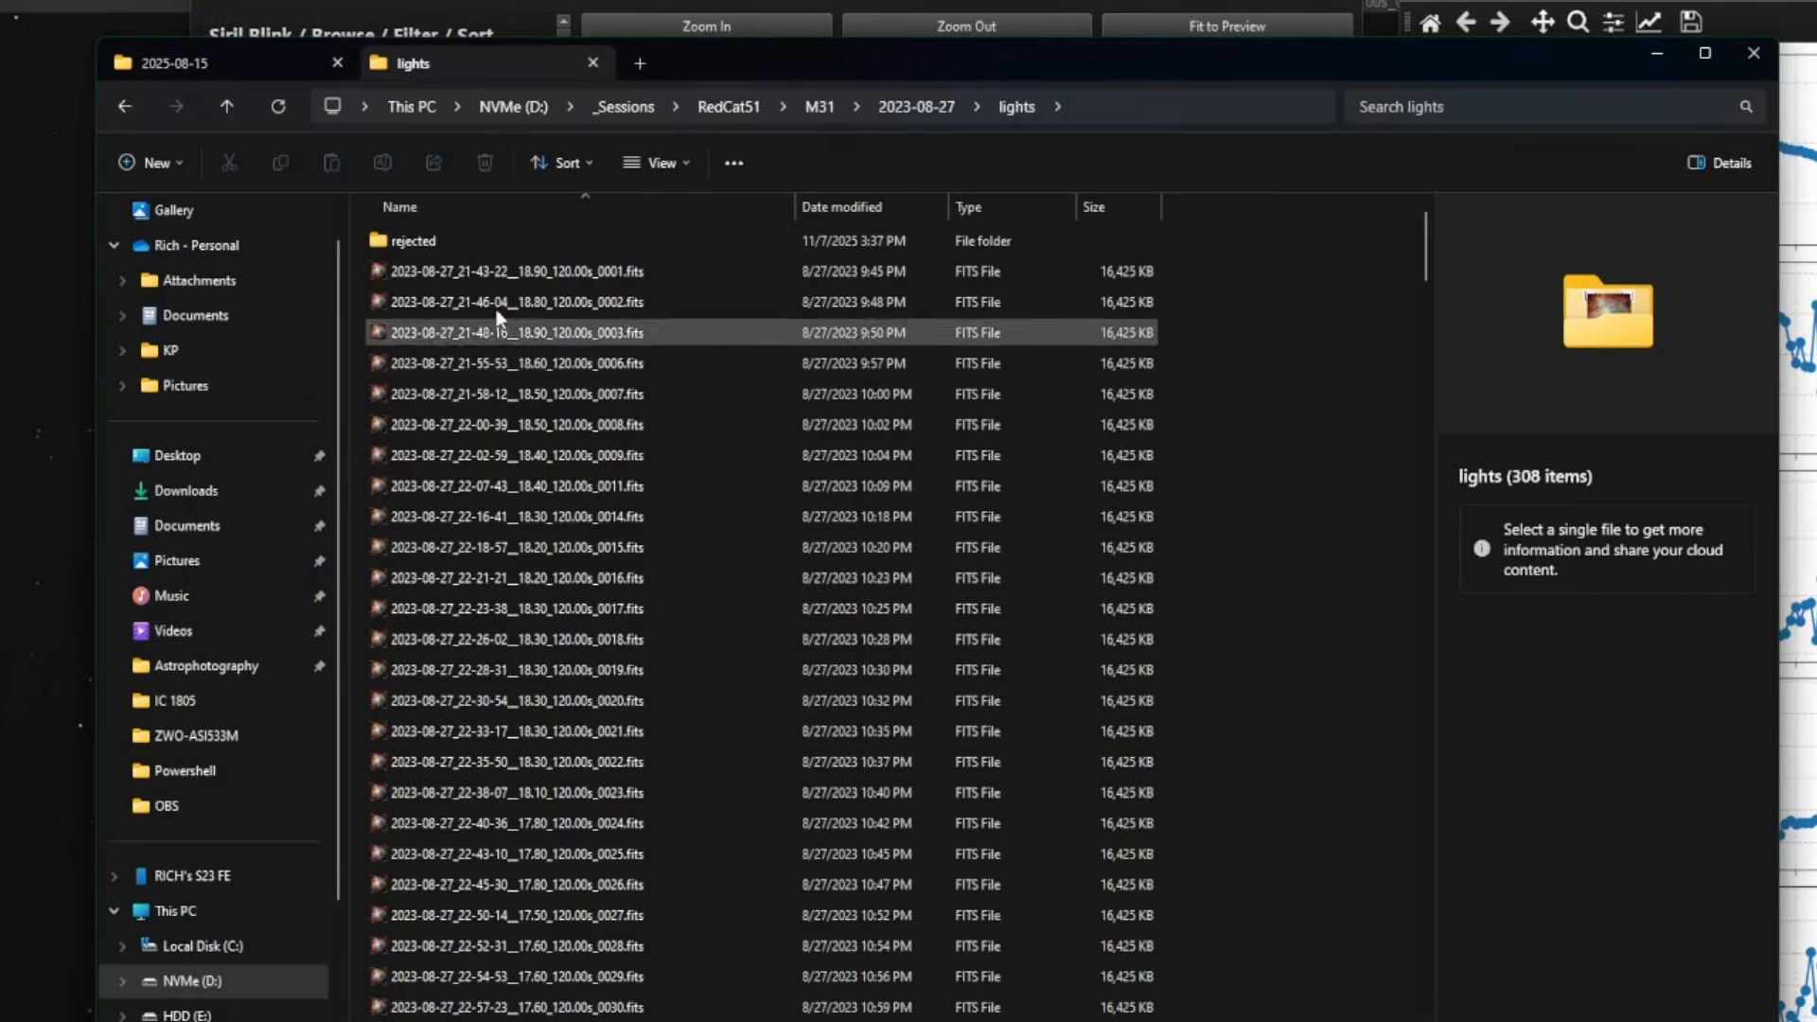
{"action": "double_click", "coordinate": [430, 240]}
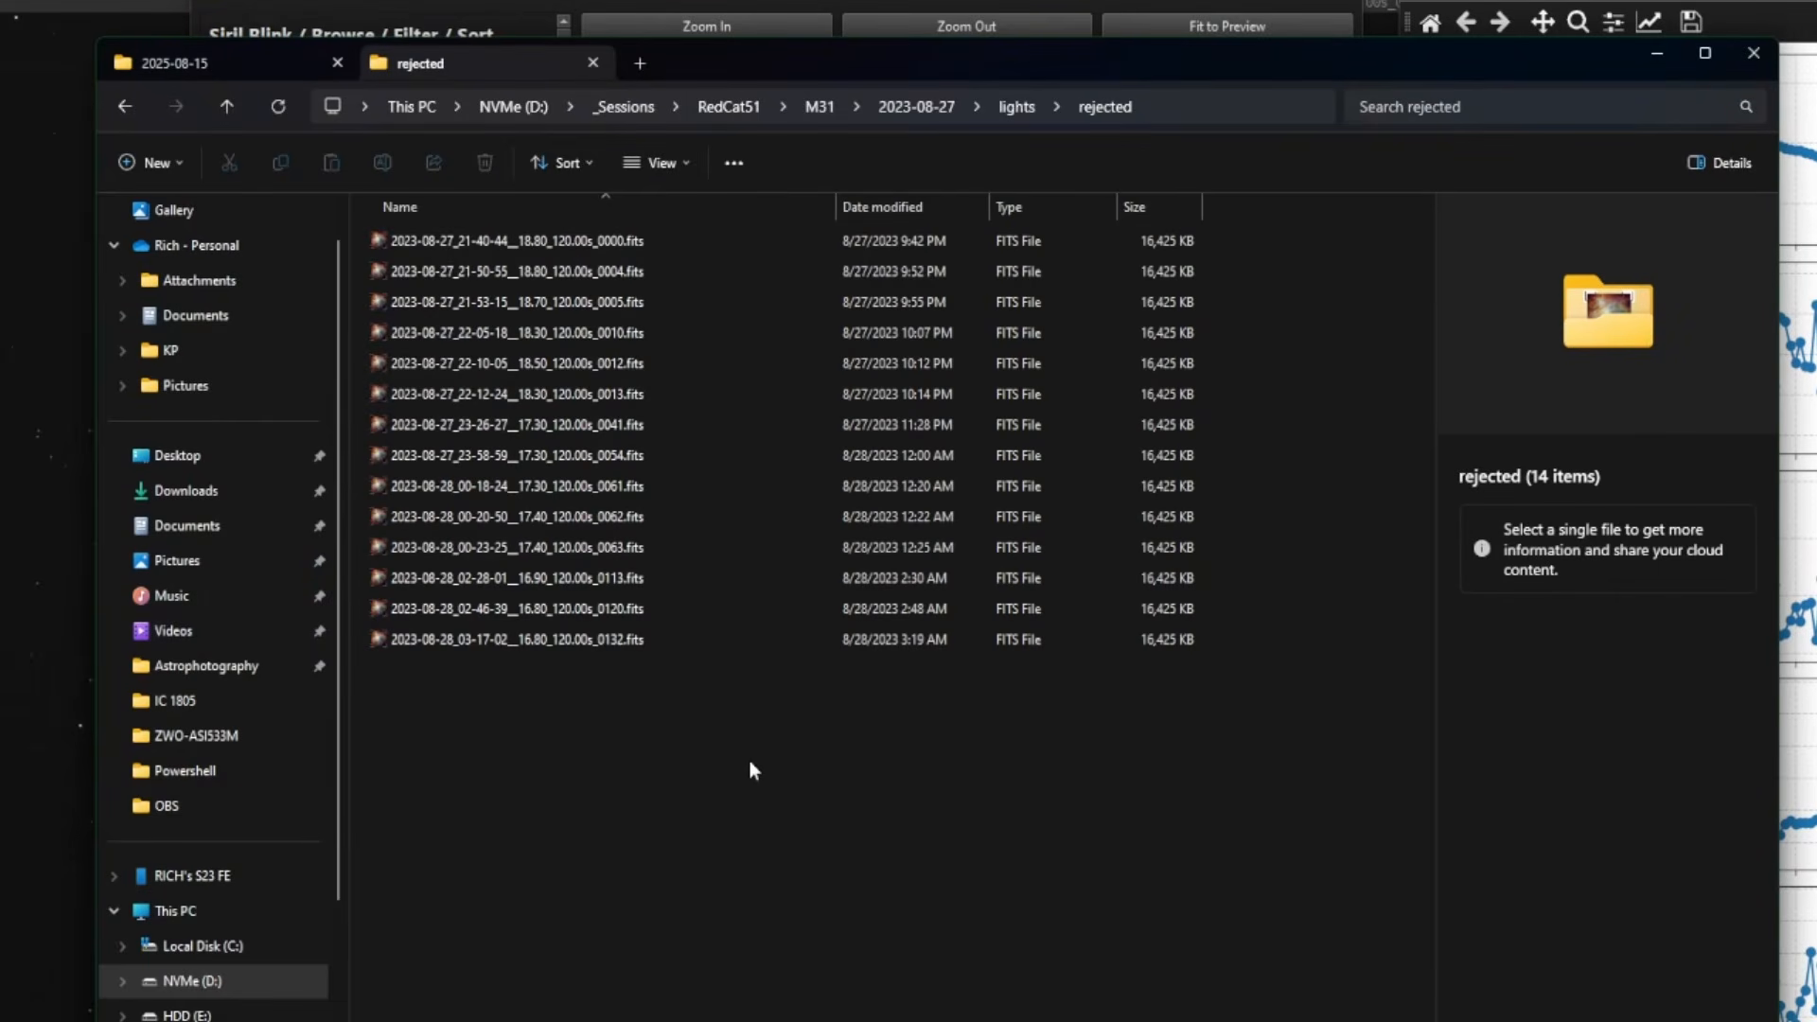
{"action": "left_click", "coordinate": [1017, 106]}
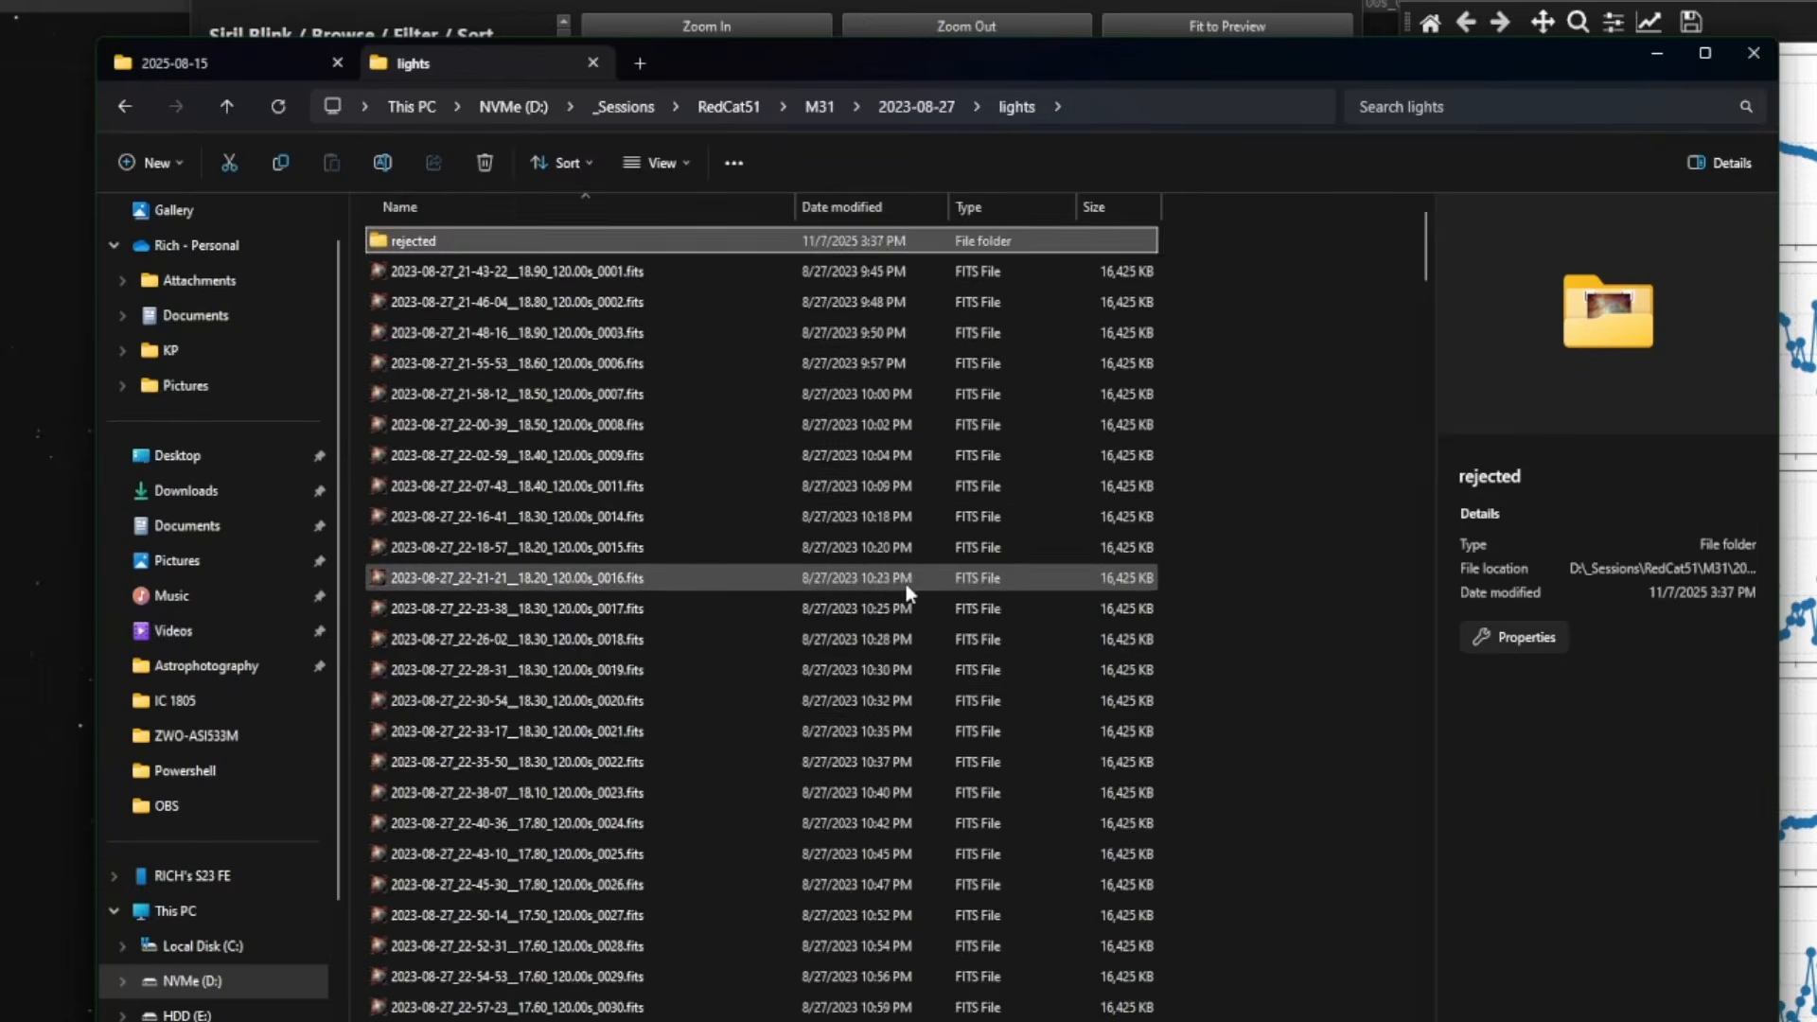
{"action": "scroll", "coordinate": [905, 592], "scroll_direction": "down", "scroll_amount": 20}
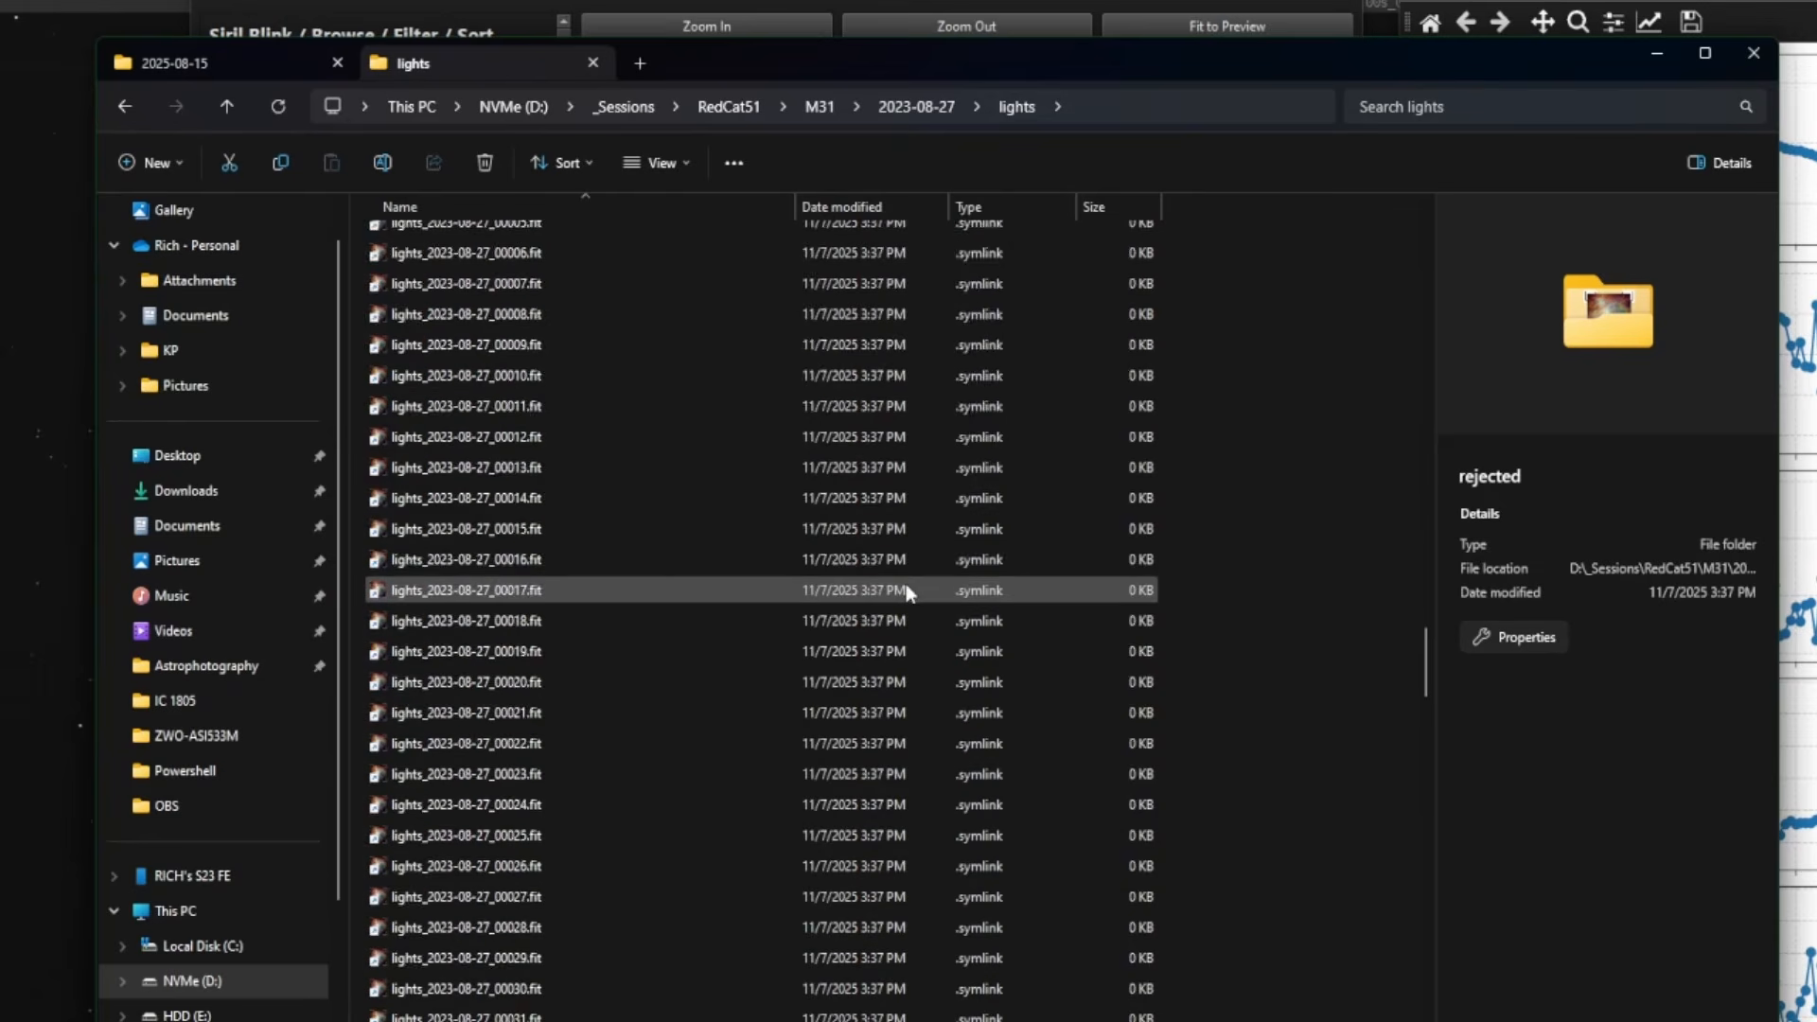
{"action": "scroll", "coordinate": [905, 592], "scroll_direction": "up", "scroll_amount": 5}
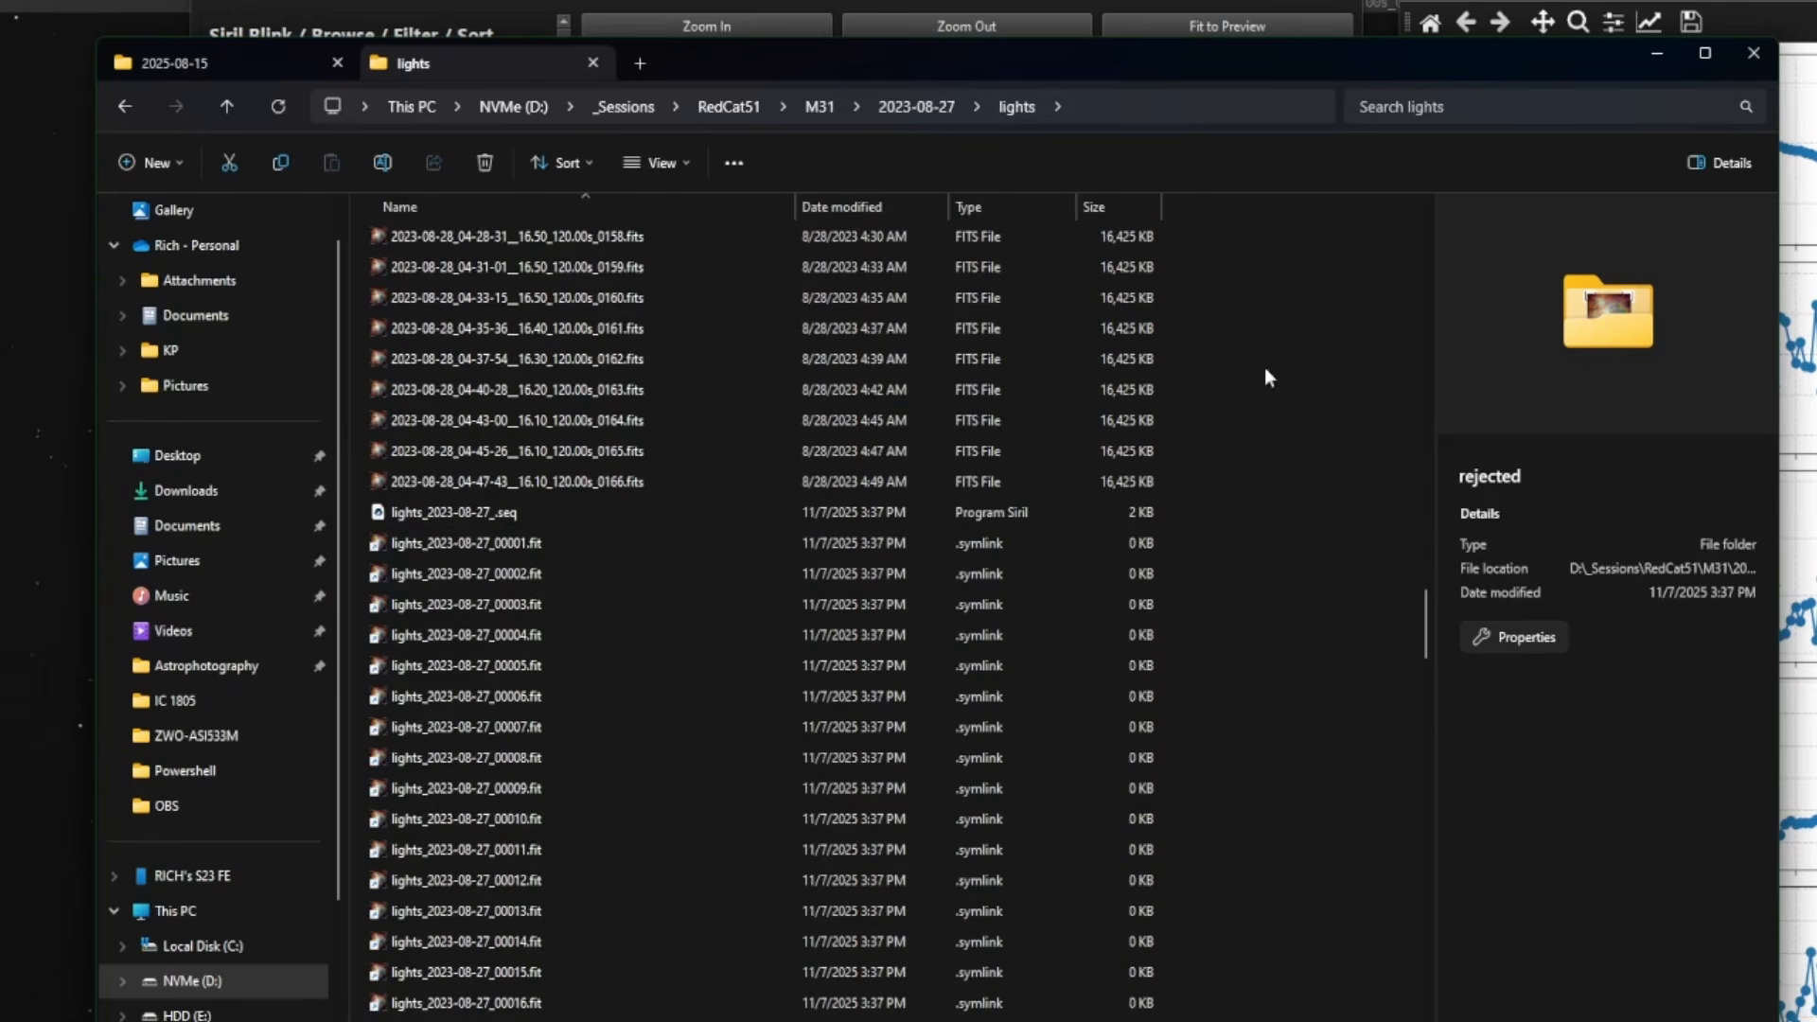
- Close both Figure plot windows
{"action": "left_click_drag", "start_coordinate": [1723, 0], "coordinate": [1622, 11]}
{"action": "left_click", "coordinate": [1816, 2]}
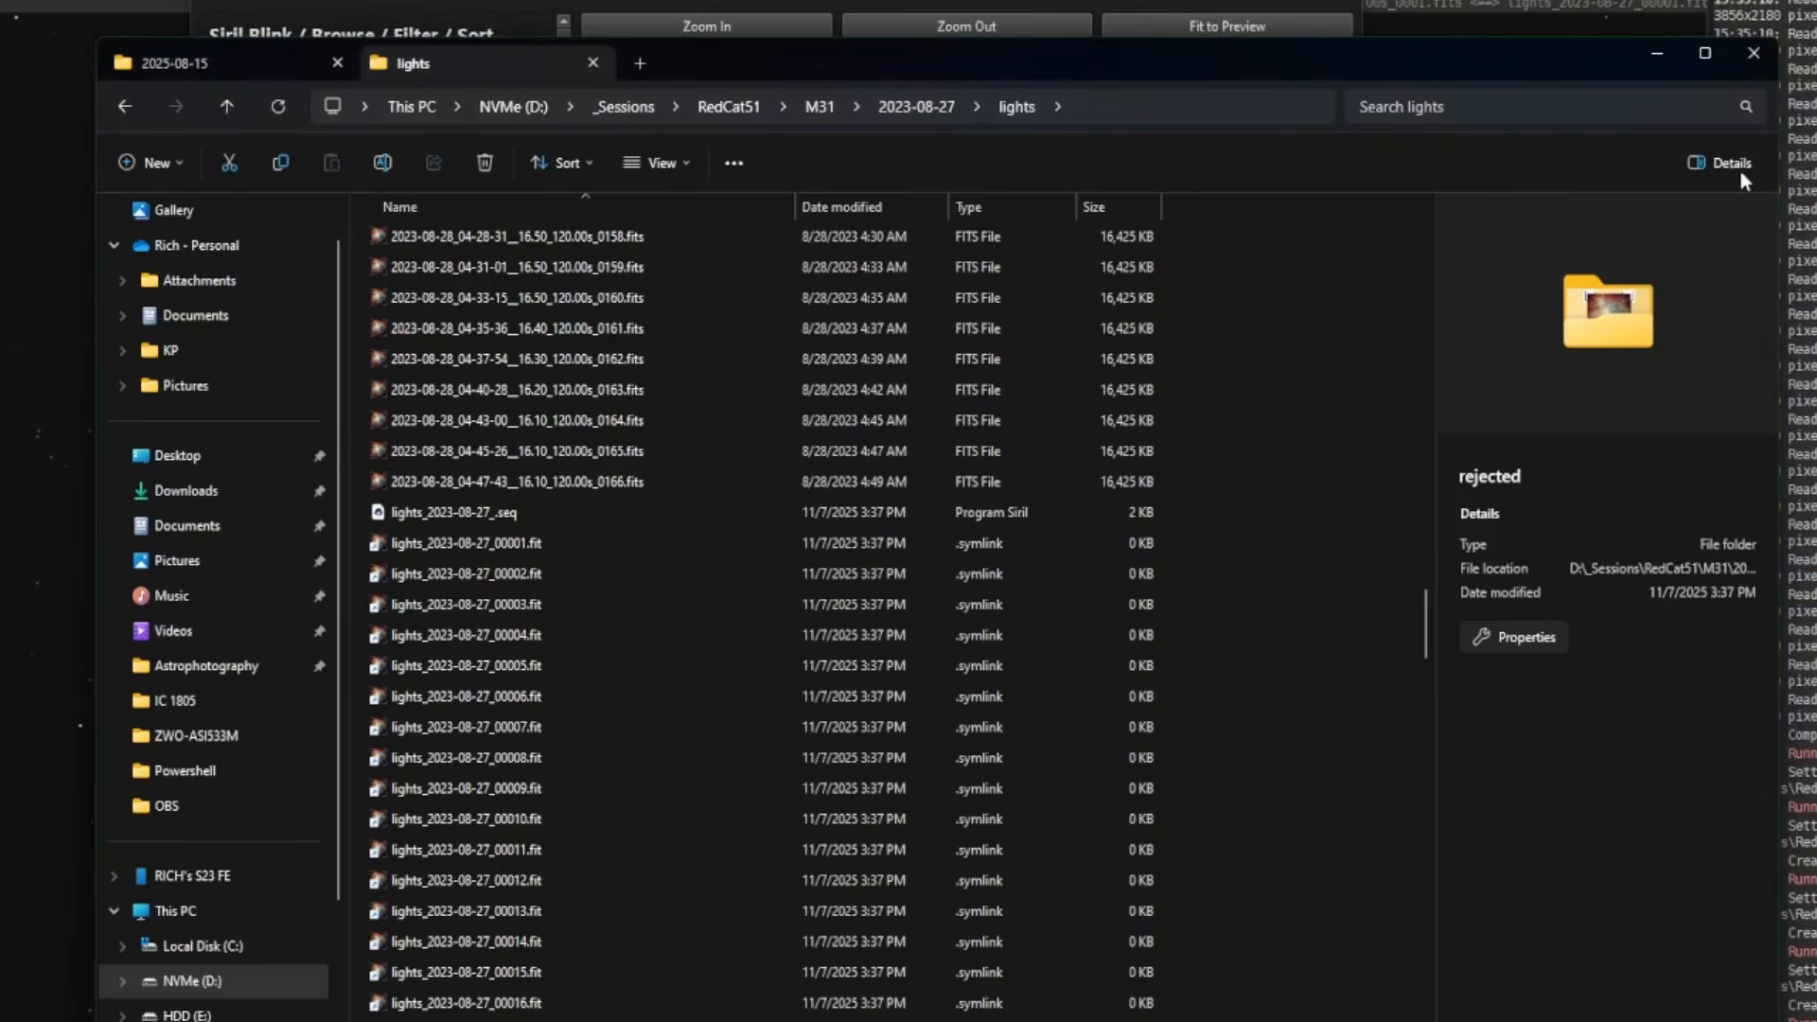
{"action": "left_click", "coordinate": [1233, 2]}
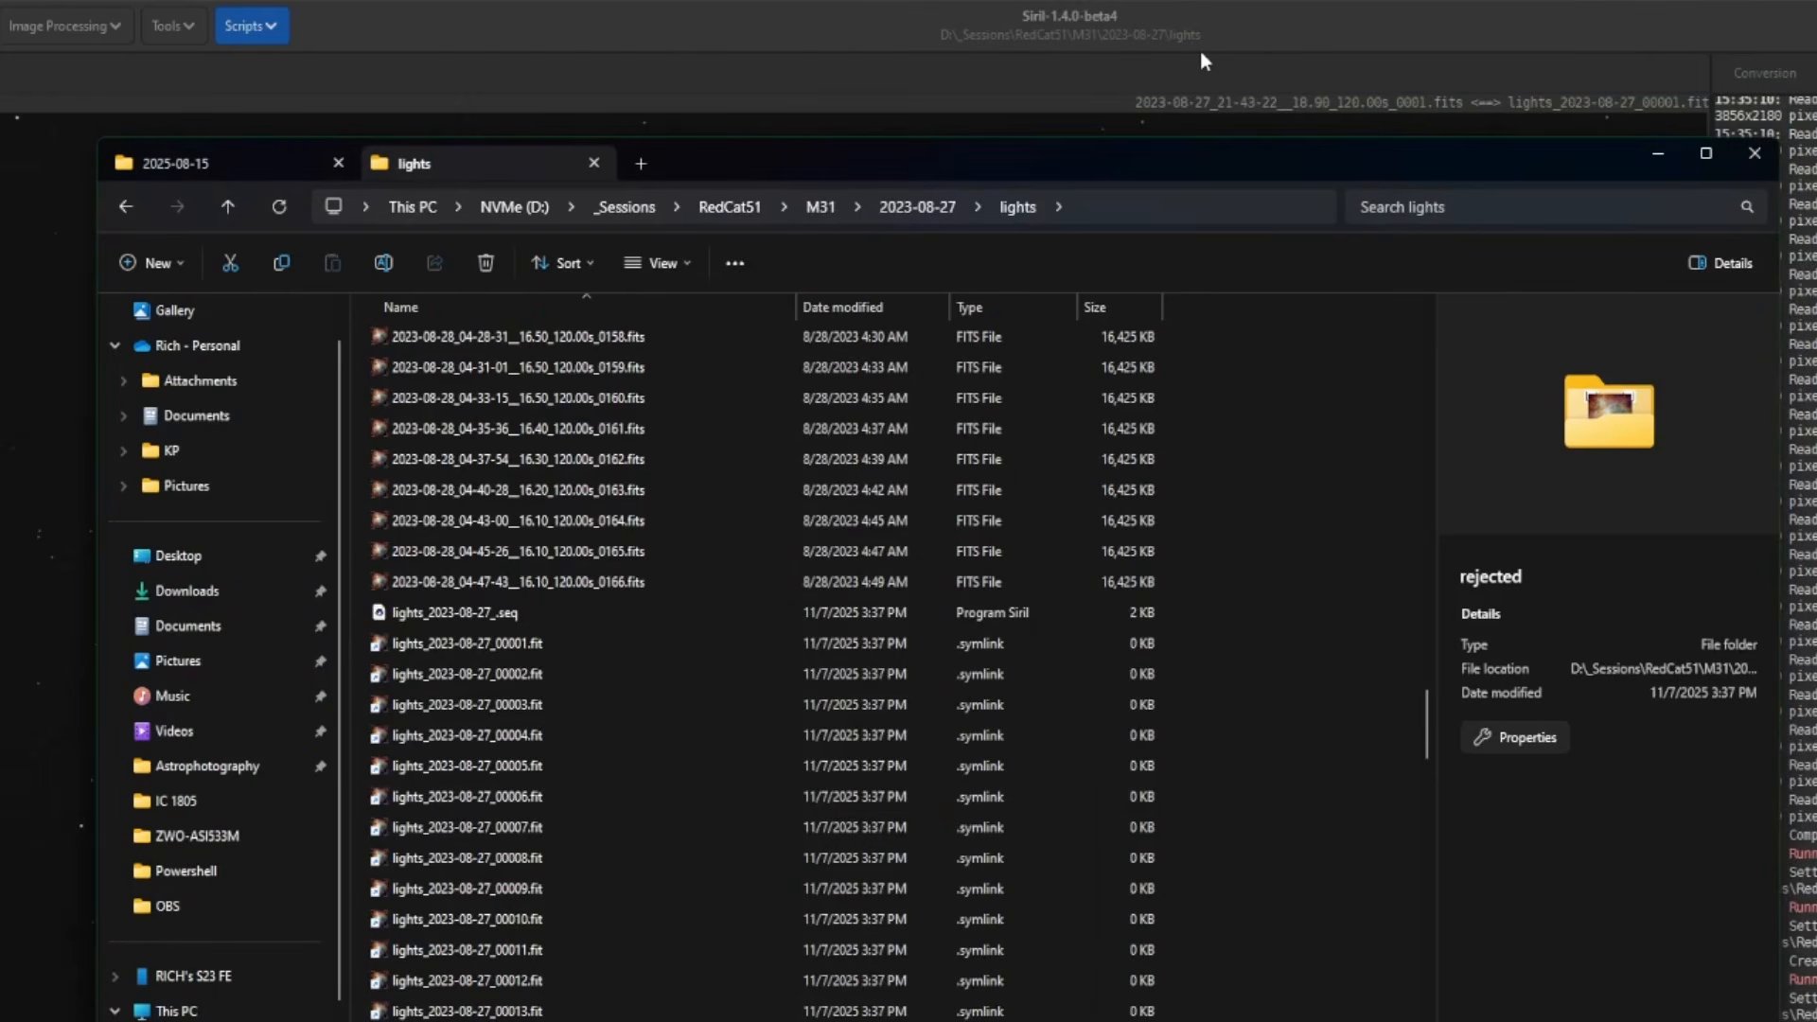
- Search sequences on the Sequence tab to load the lights sequence
{"action": "left_click", "coordinate": [1567, 75]}
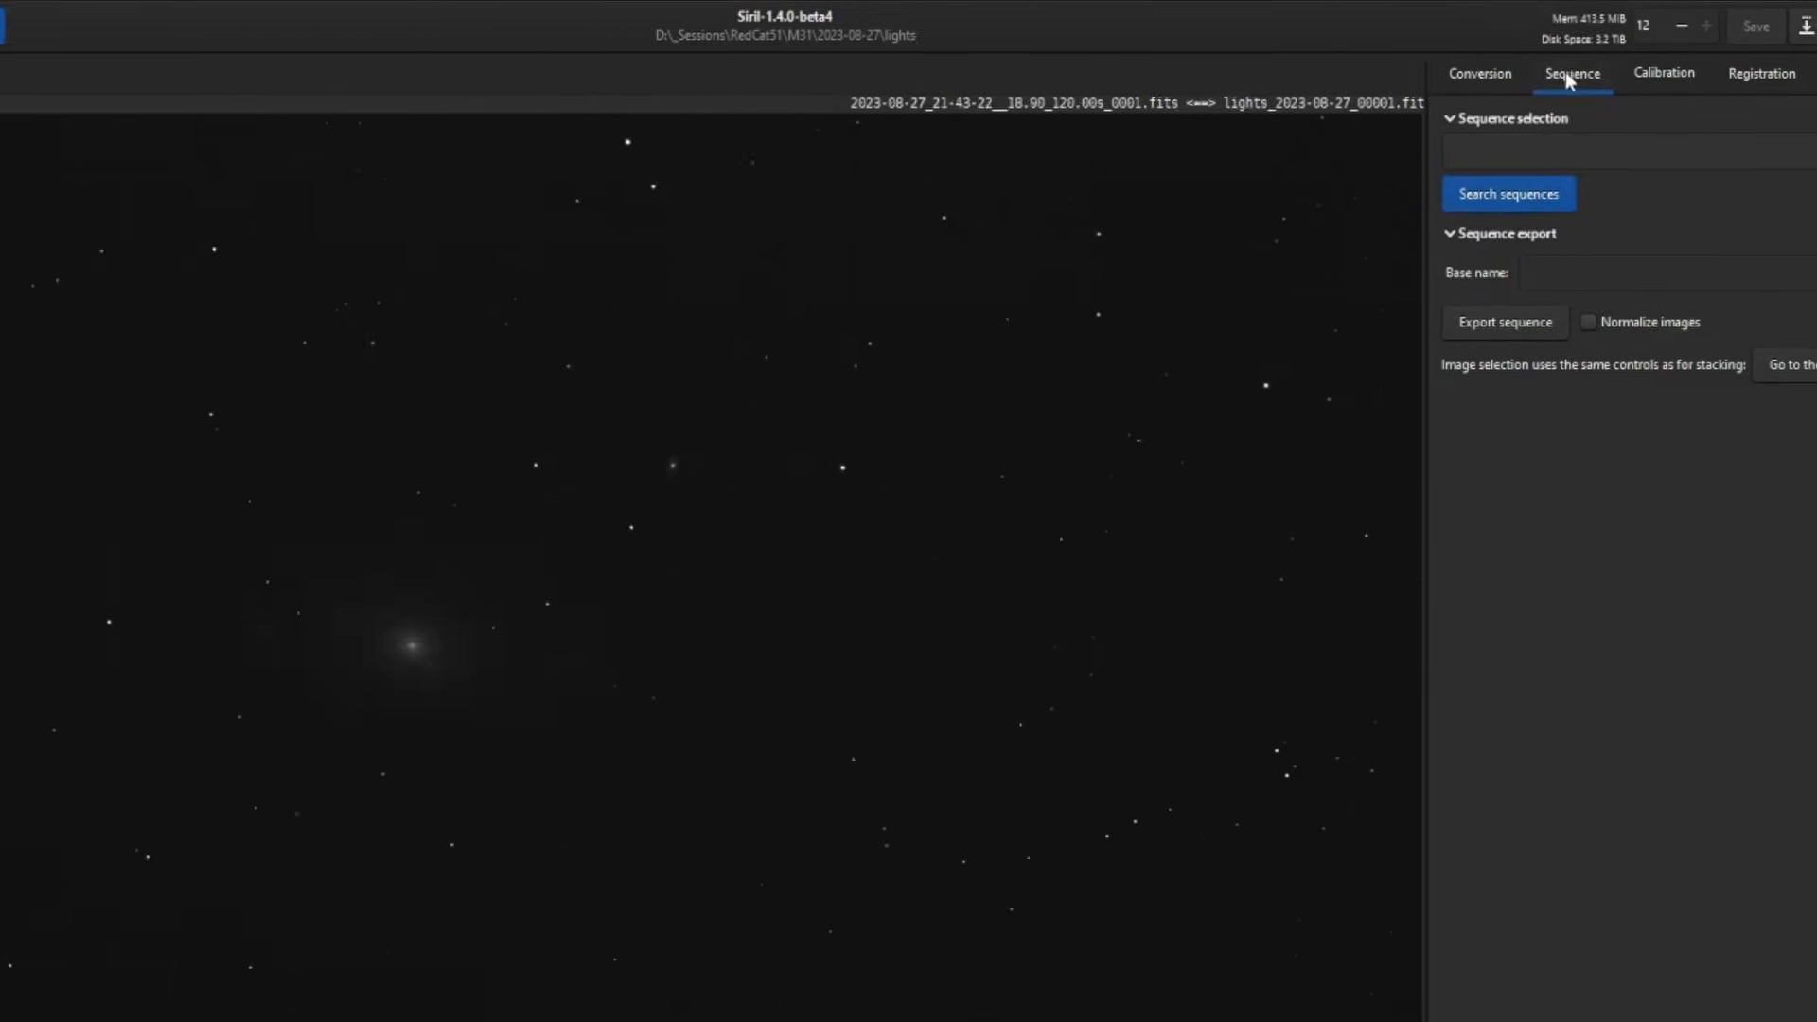
{"action": "left_click", "coordinate": [1201, 200]}
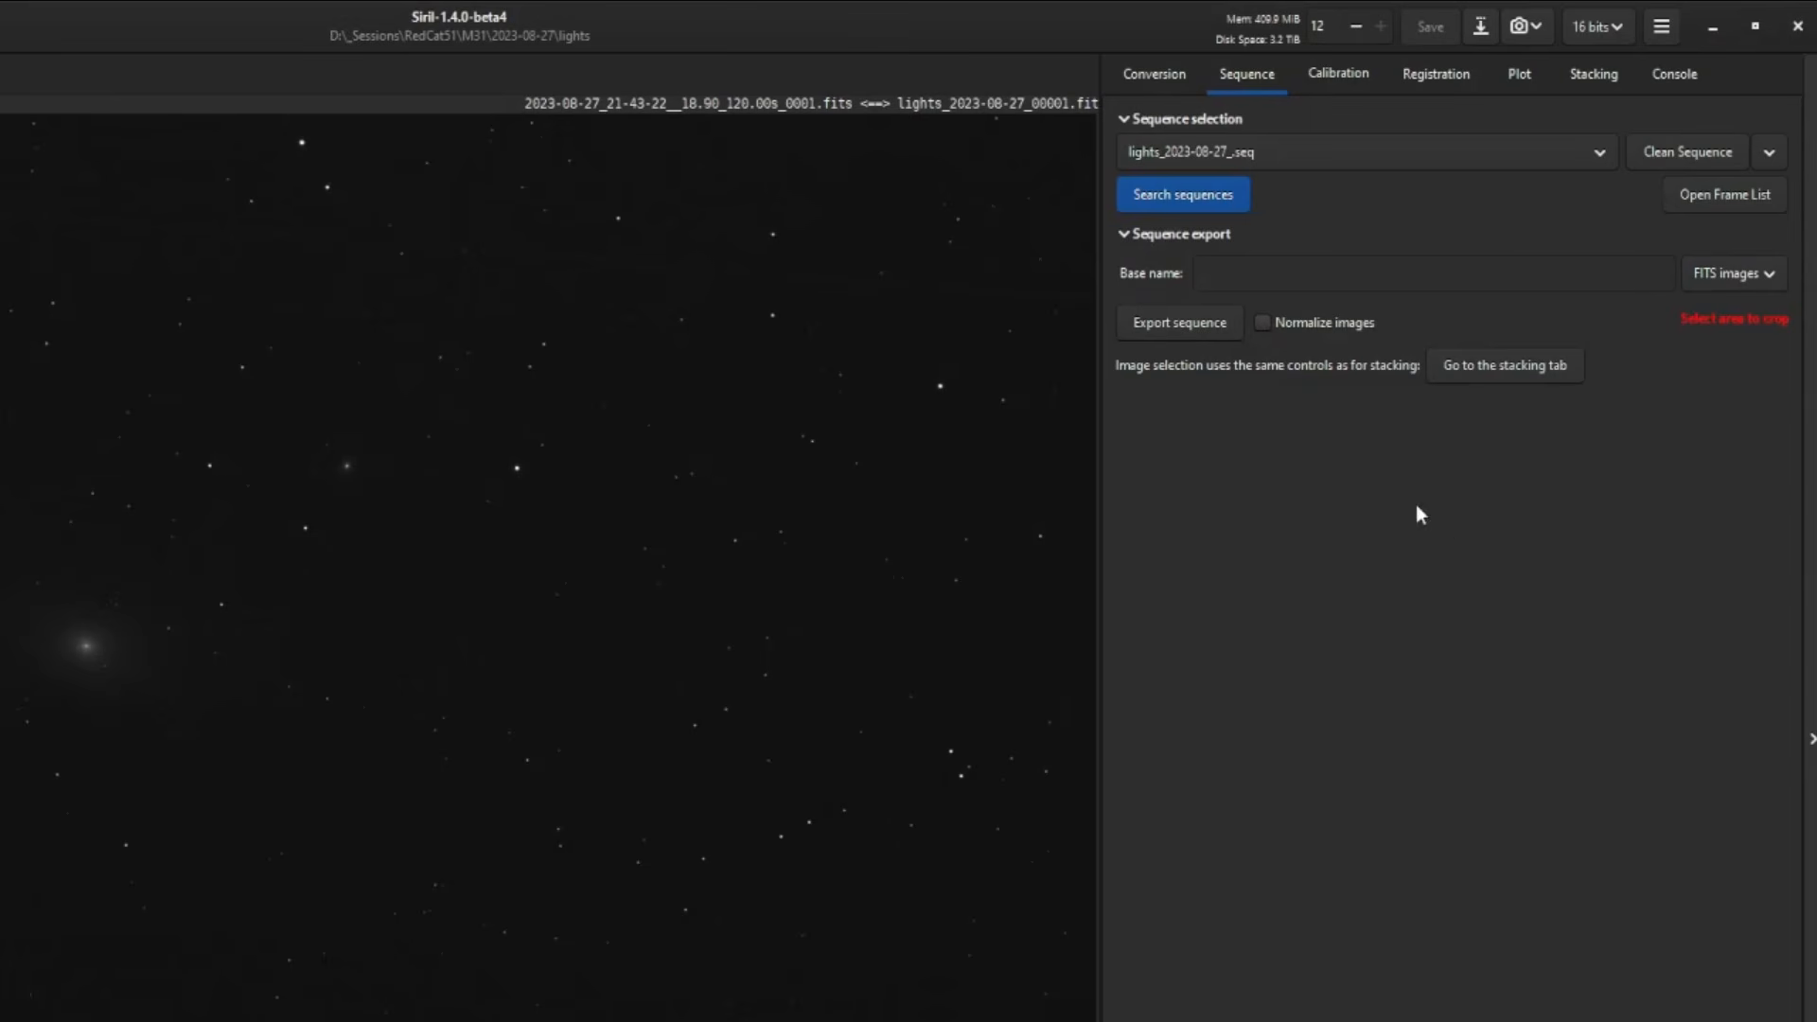
{"action": "left_click", "coordinate": [1340, 75]}
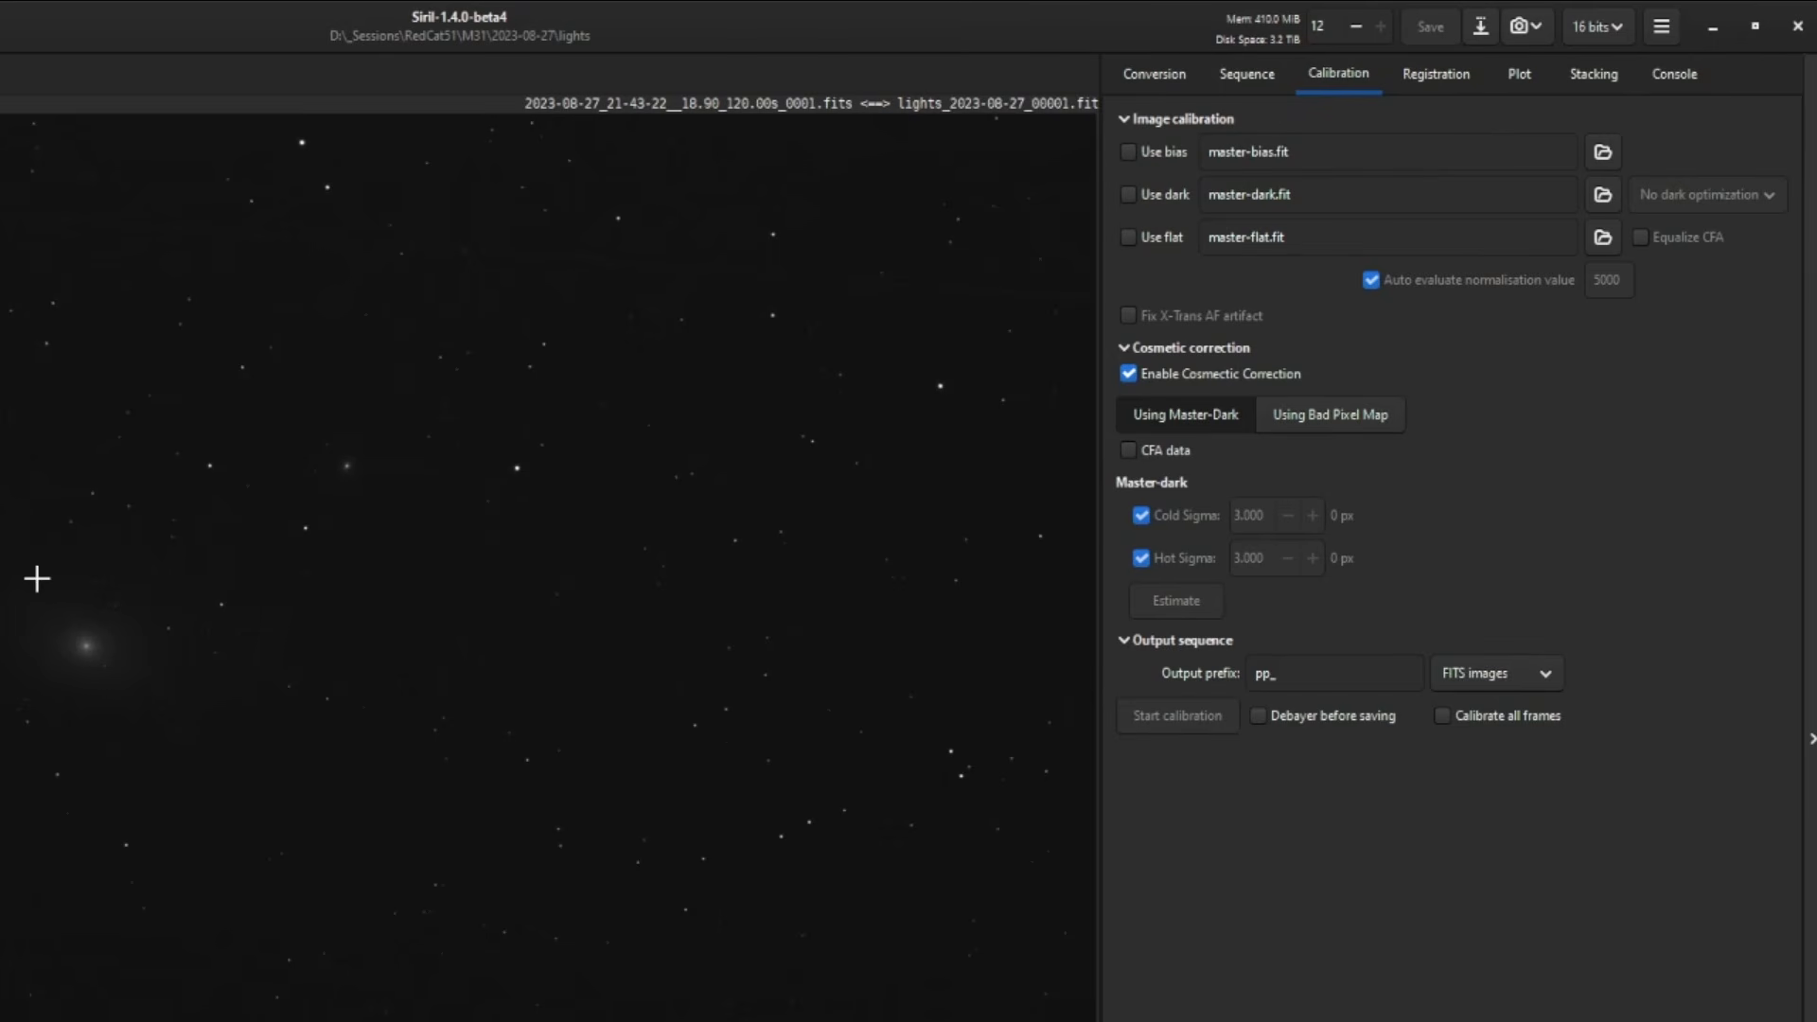
- Make the 2023-08-27 bias folder the working directory and load its bias_ sequence
{"action": "left_click", "coordinate": [91, 17]}
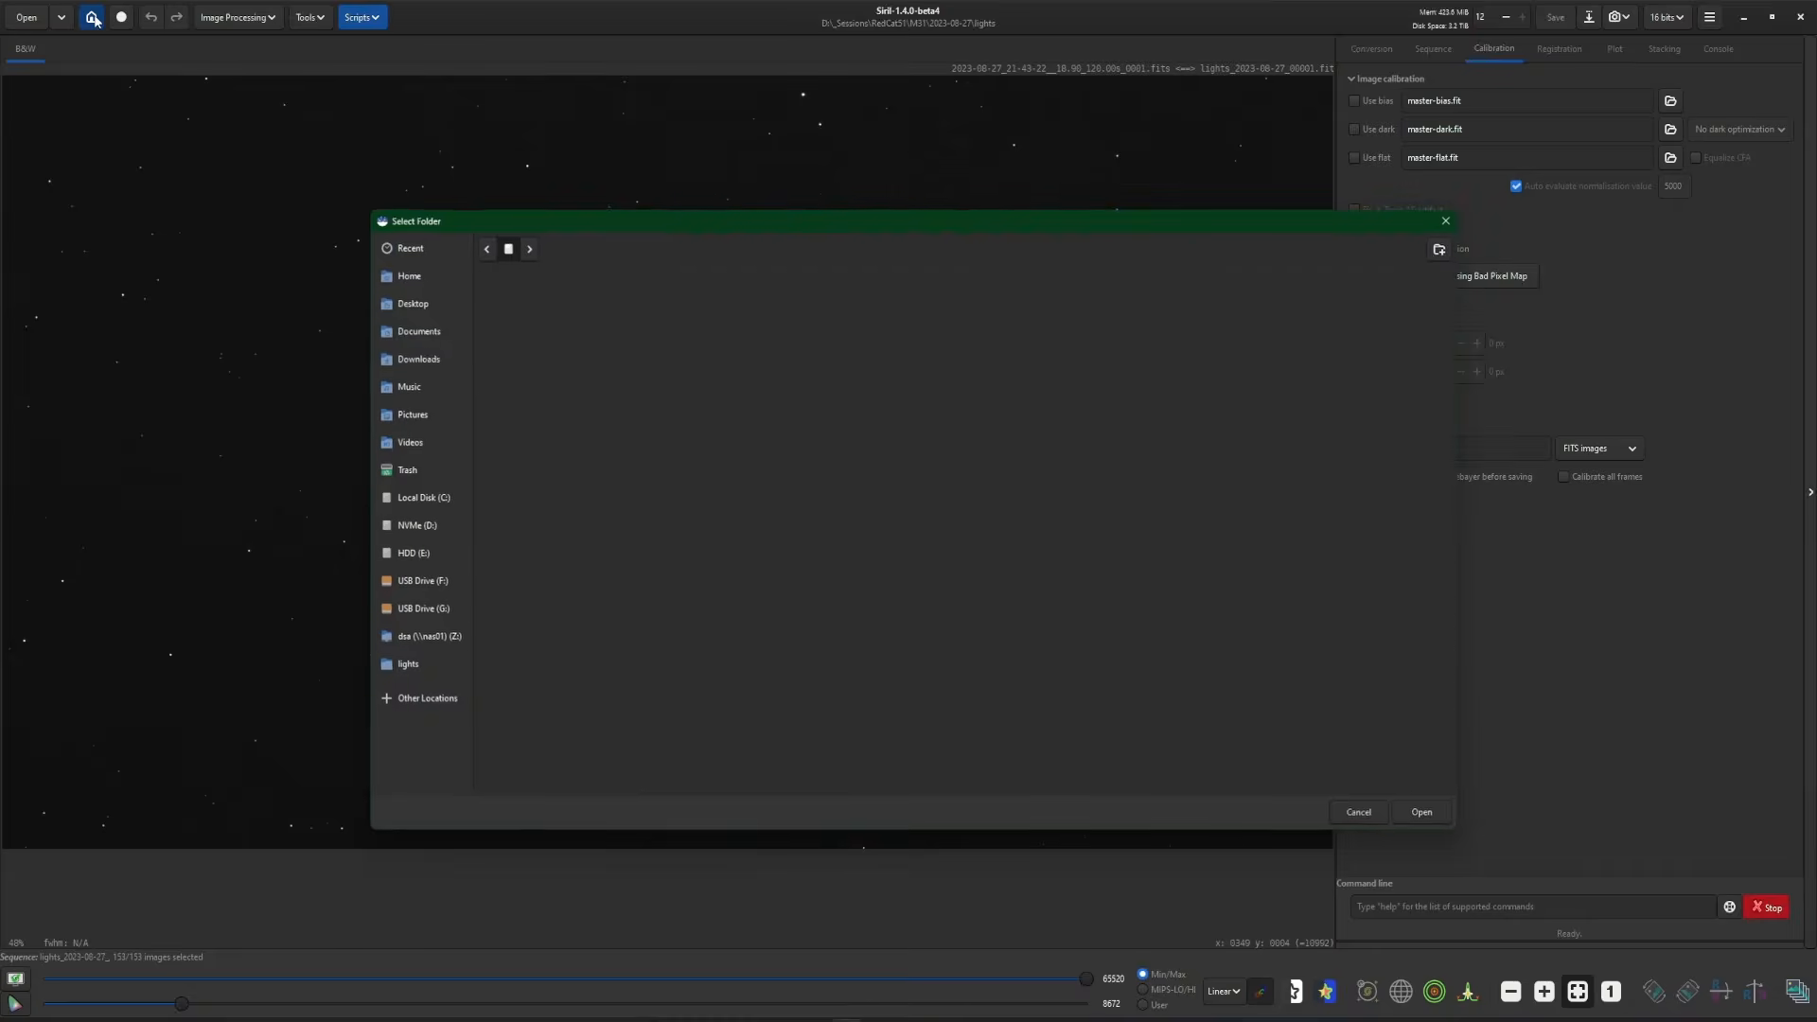
{"action": "key", "text": "BackSpace"}
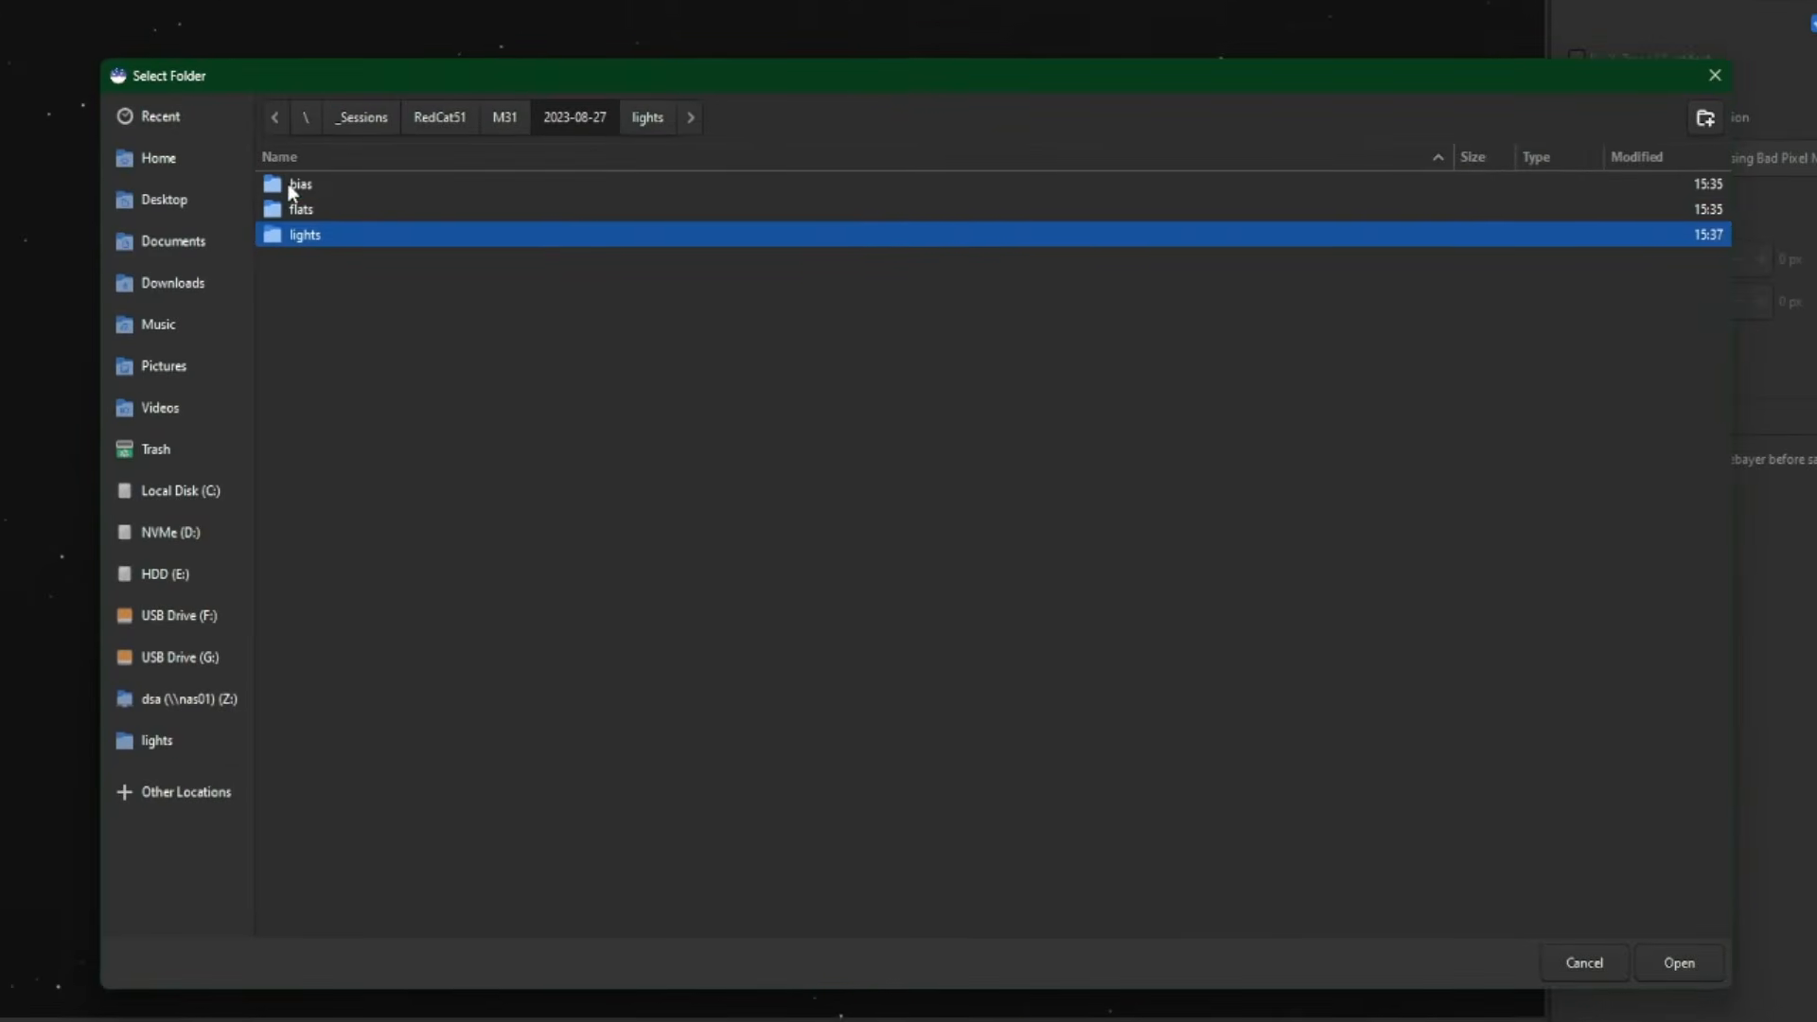
{"action": "double_click", "coordinate": [293, 188]}
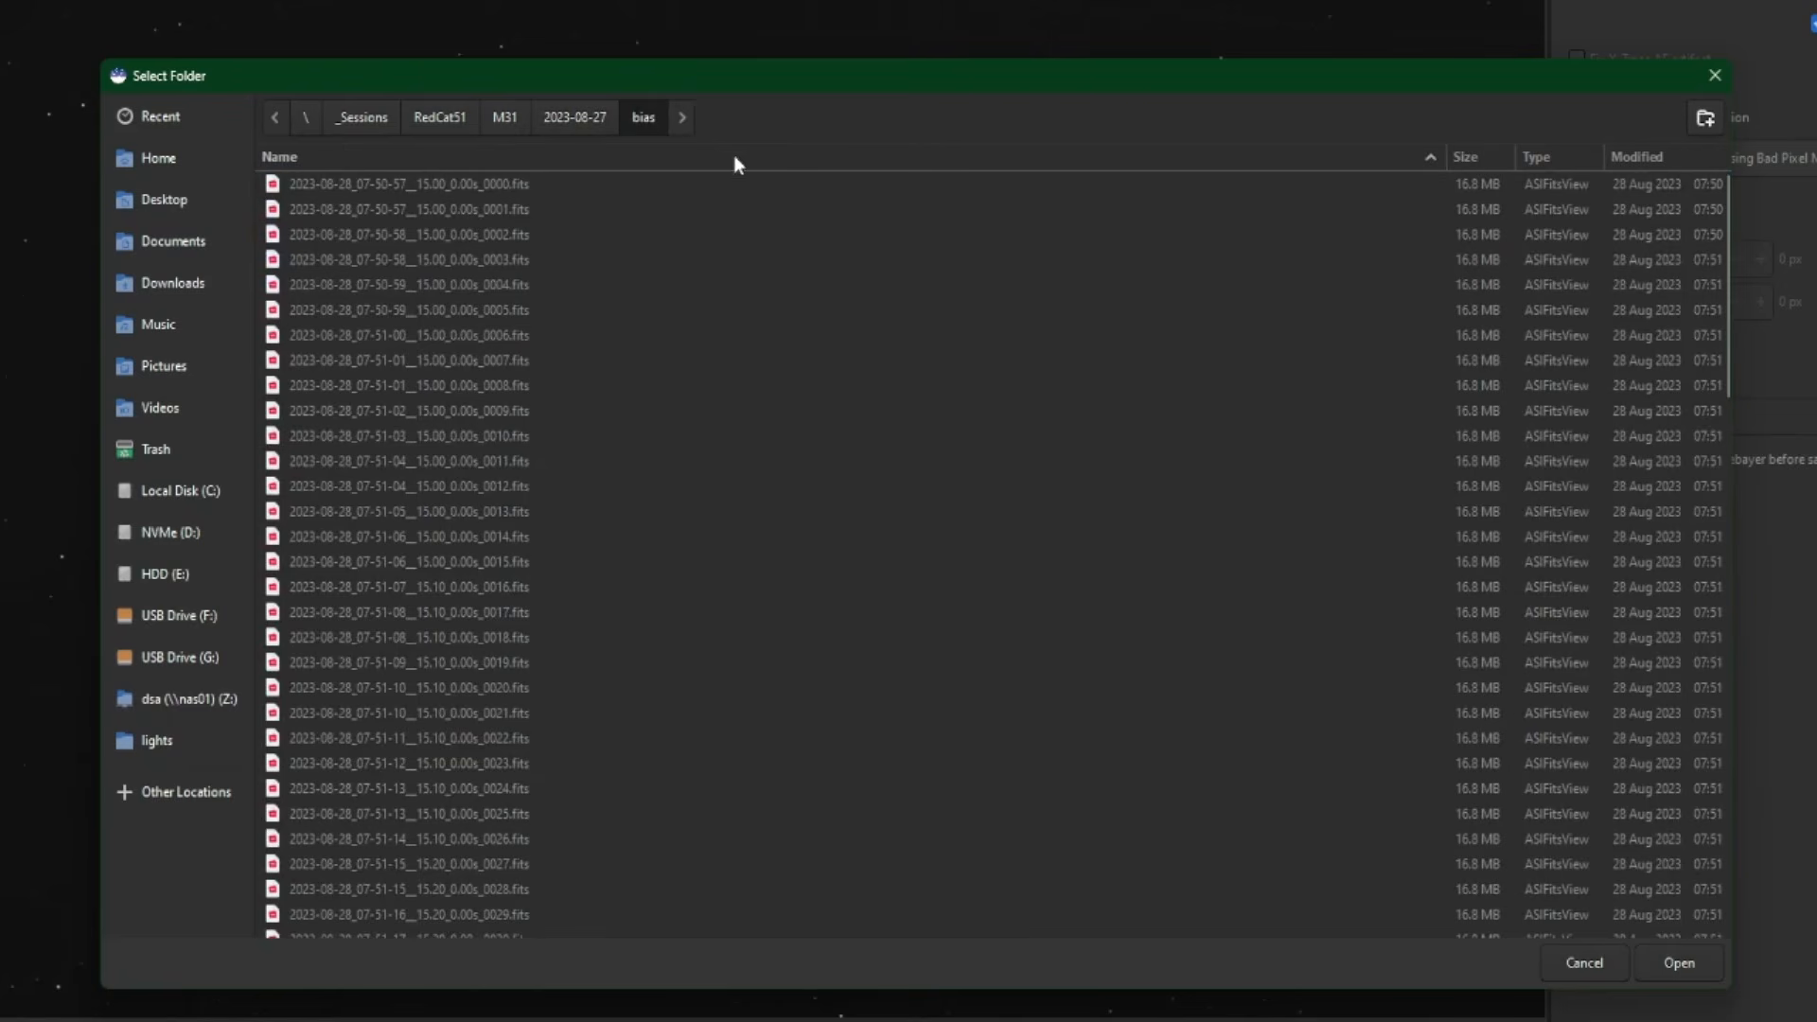
{"action": "left_click", "coordinate": [1658, 963]}
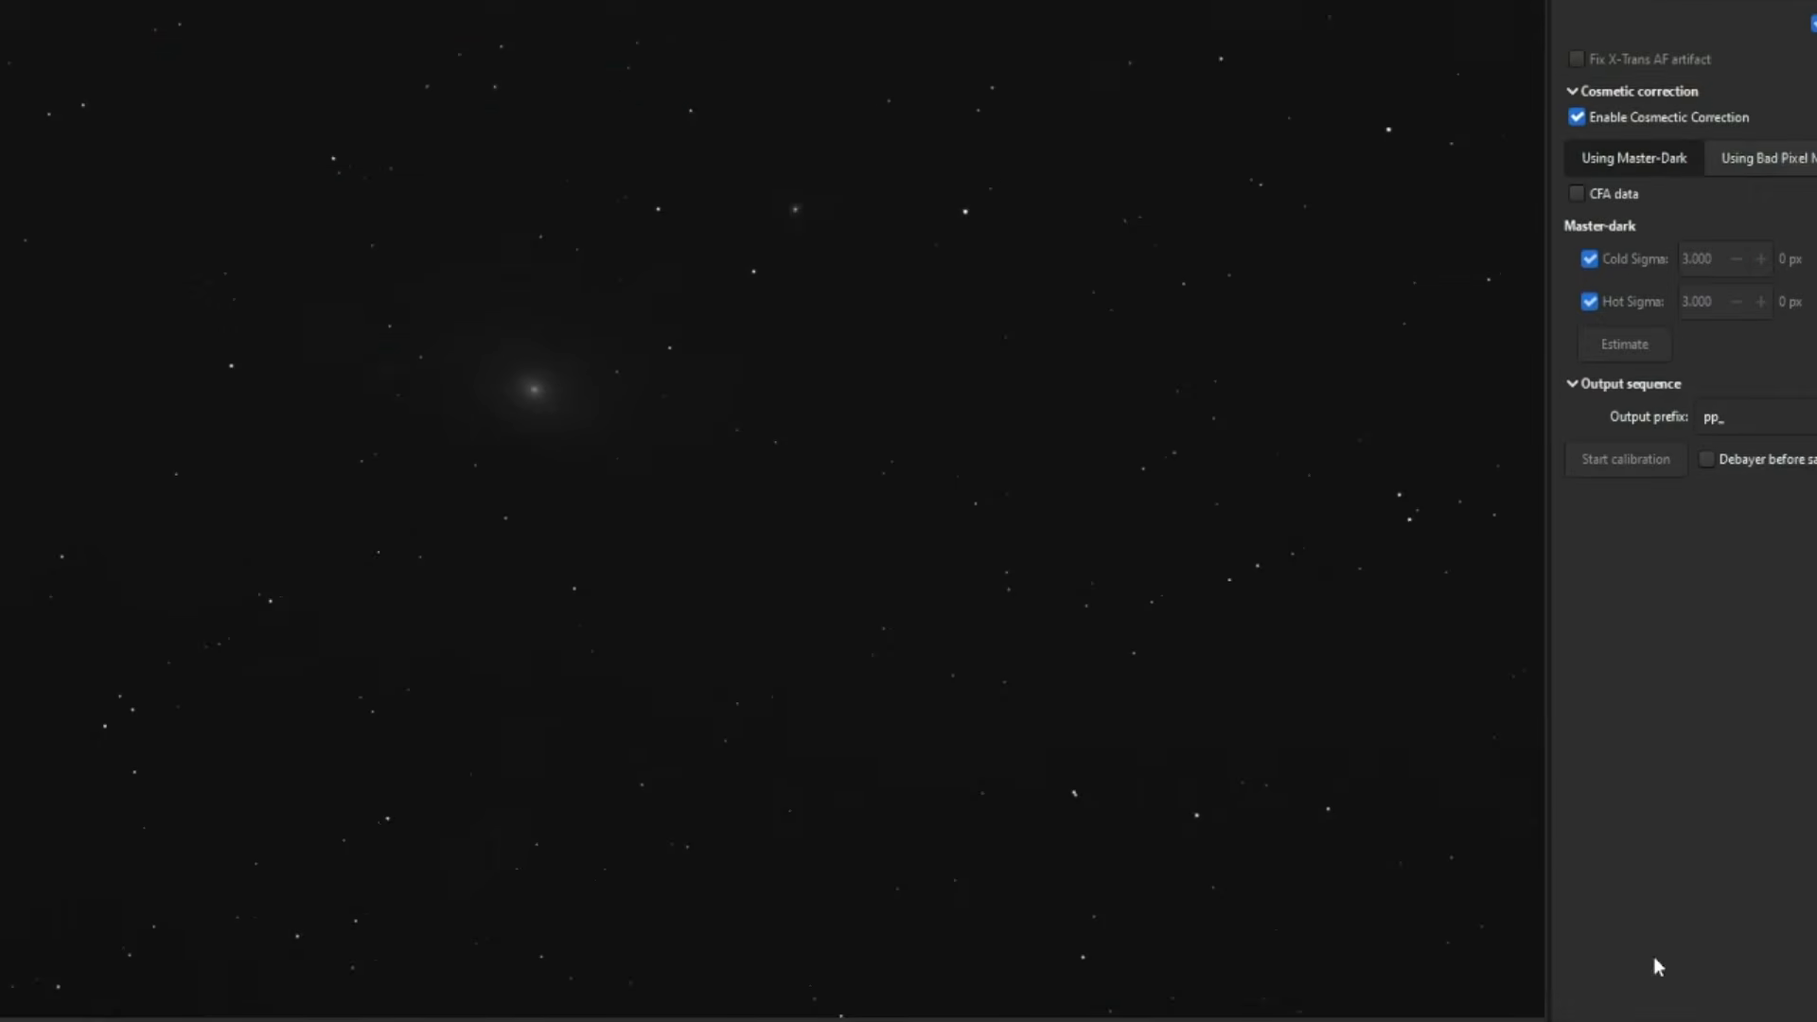
{"action": "left_click", "coordinate": [1255, 81]}
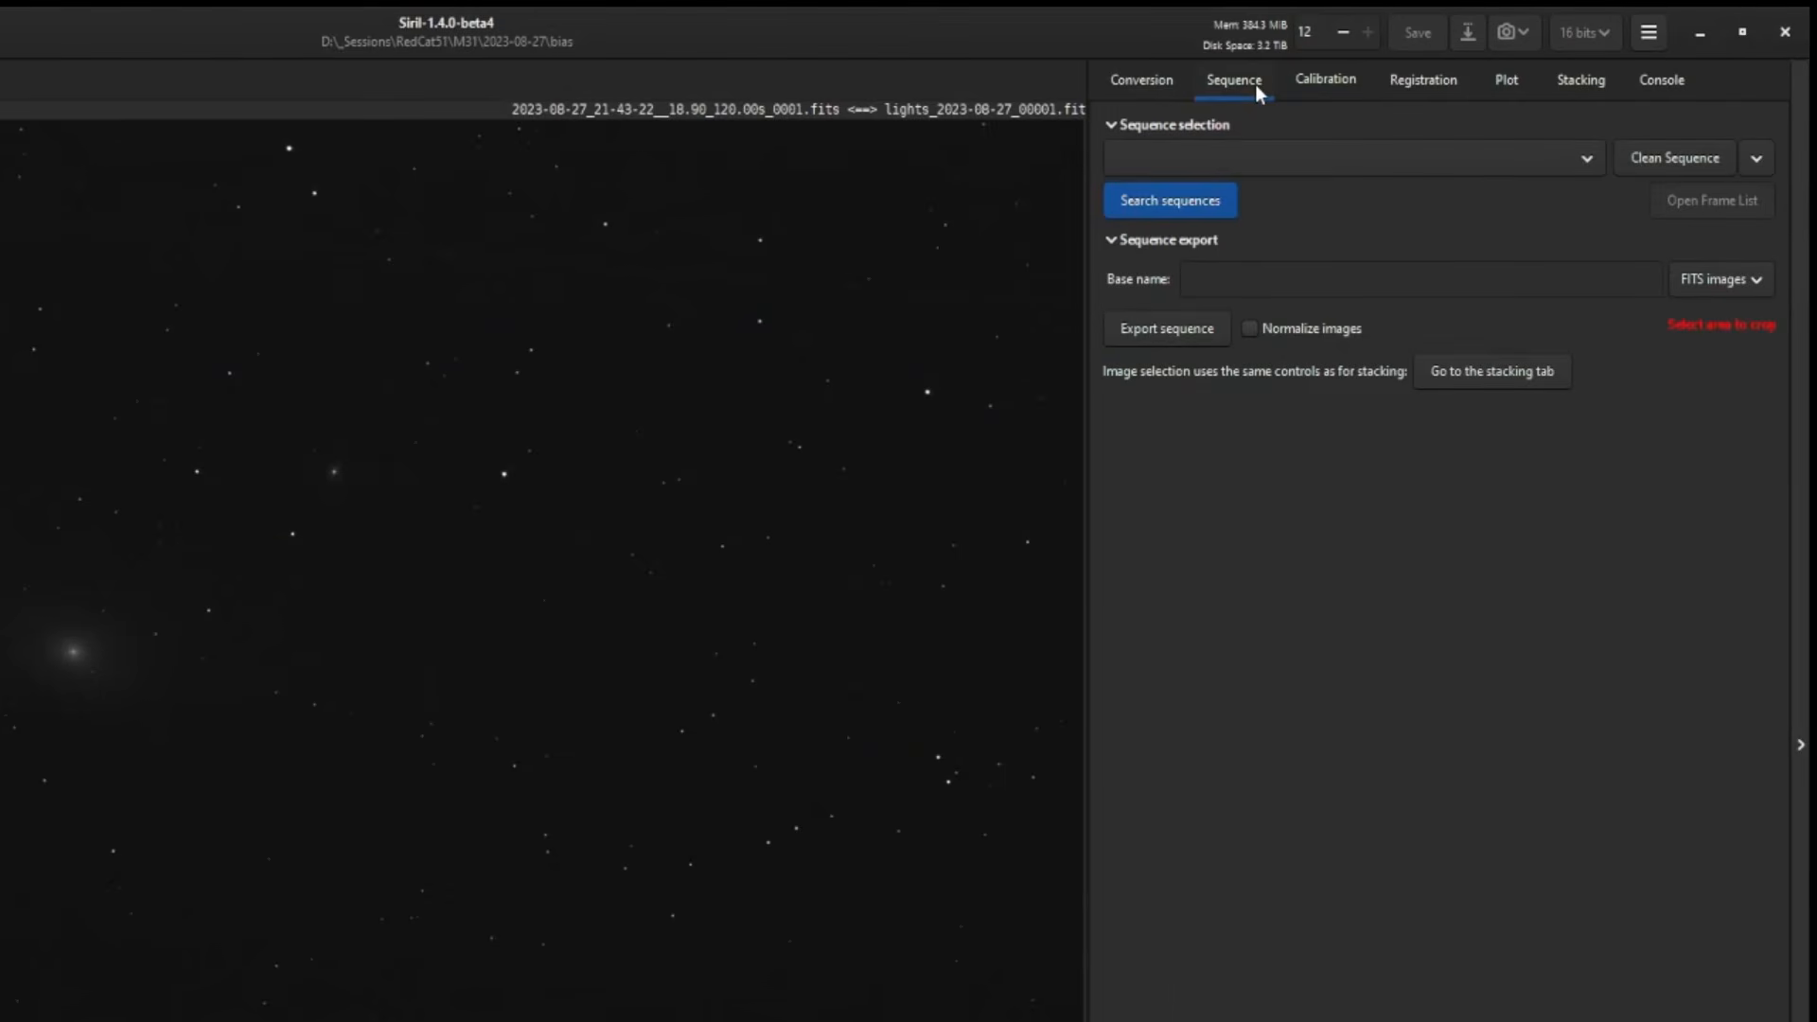
{"action": "left_click", "coordinate": [1209, 201]}
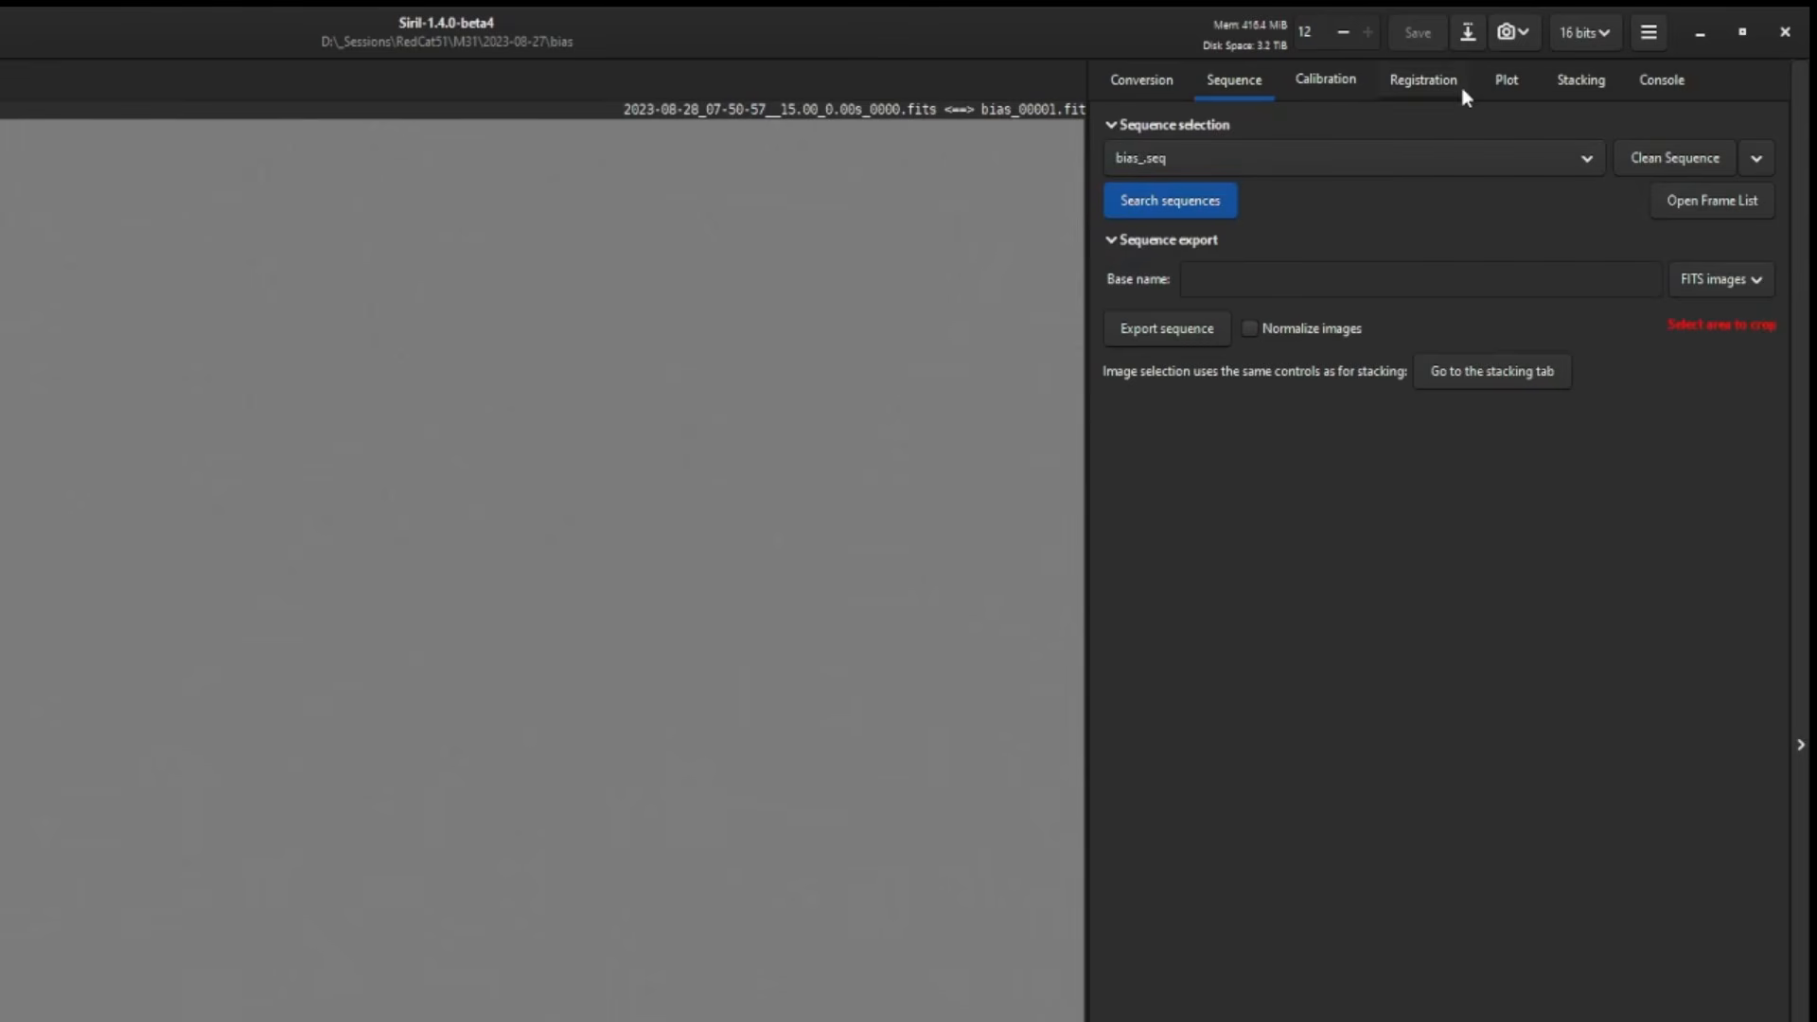
{"action": "left_click", "coordinate": [1575, 83]}
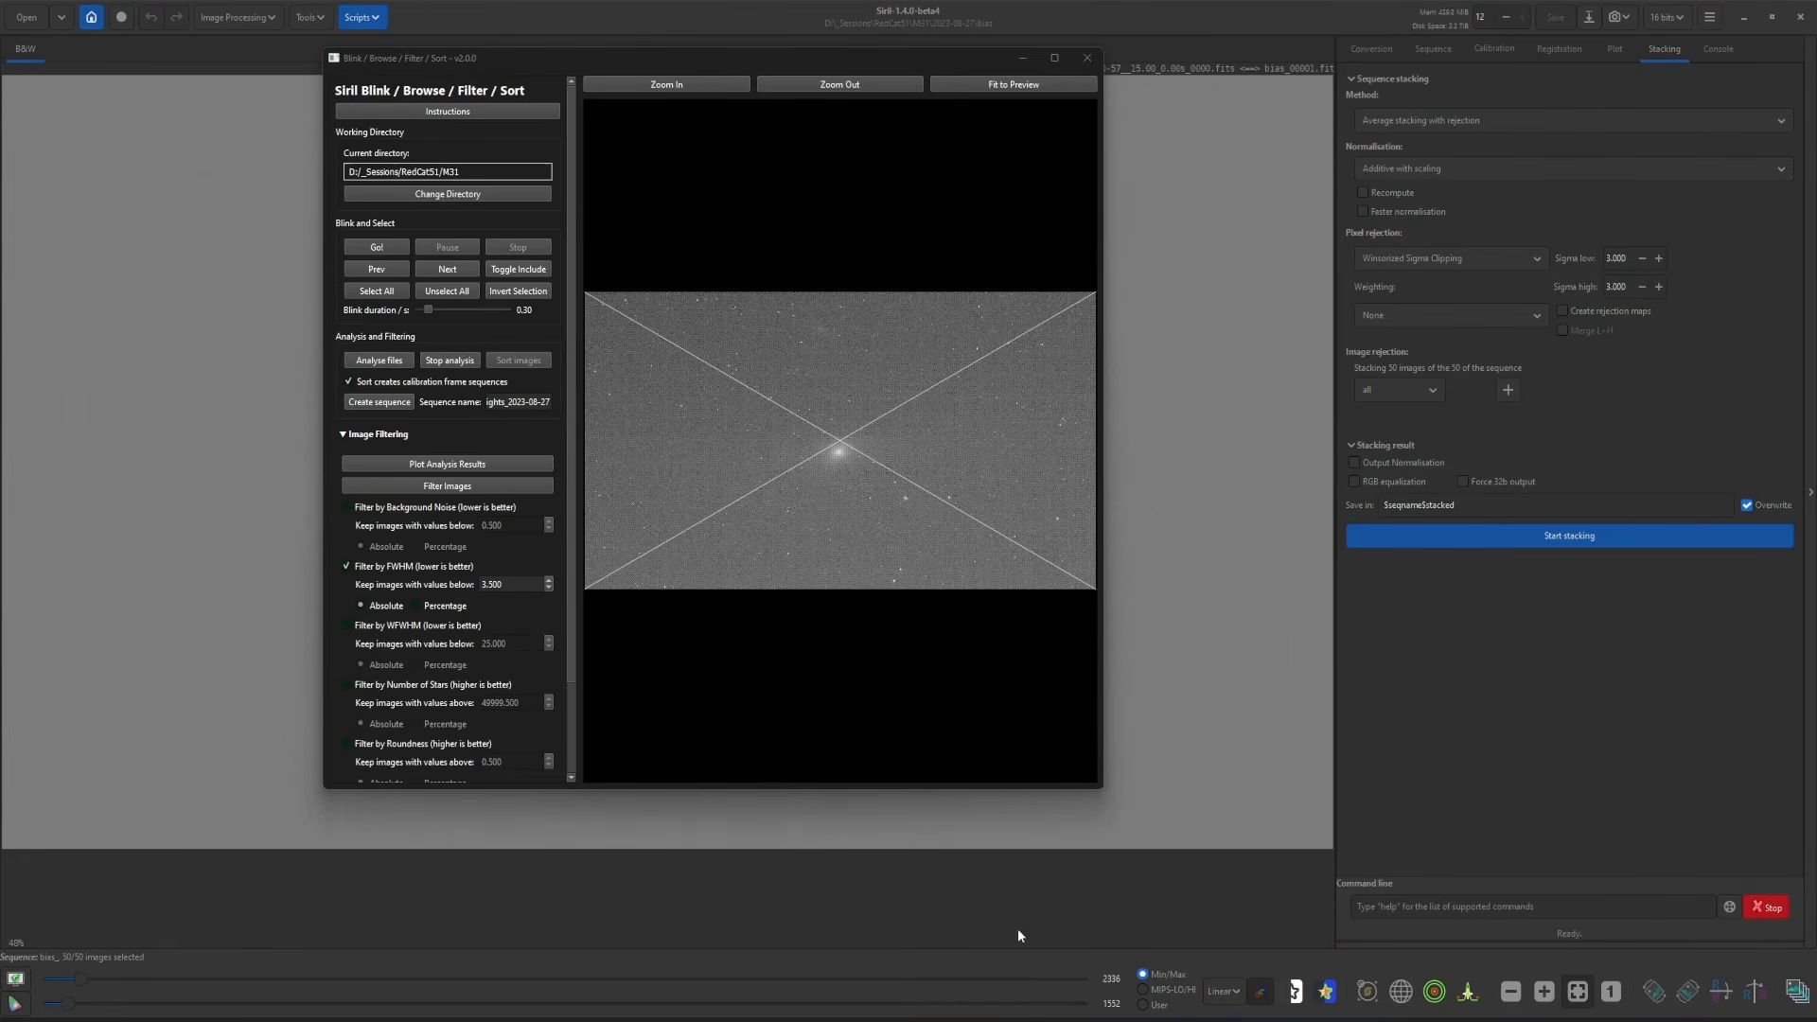
- Open the 2023-08-27 bias folder and scroll down to bias_.seq and the symlinked bias_ frames
{"action": "left_click", "coordinate": [1065, 1019]}
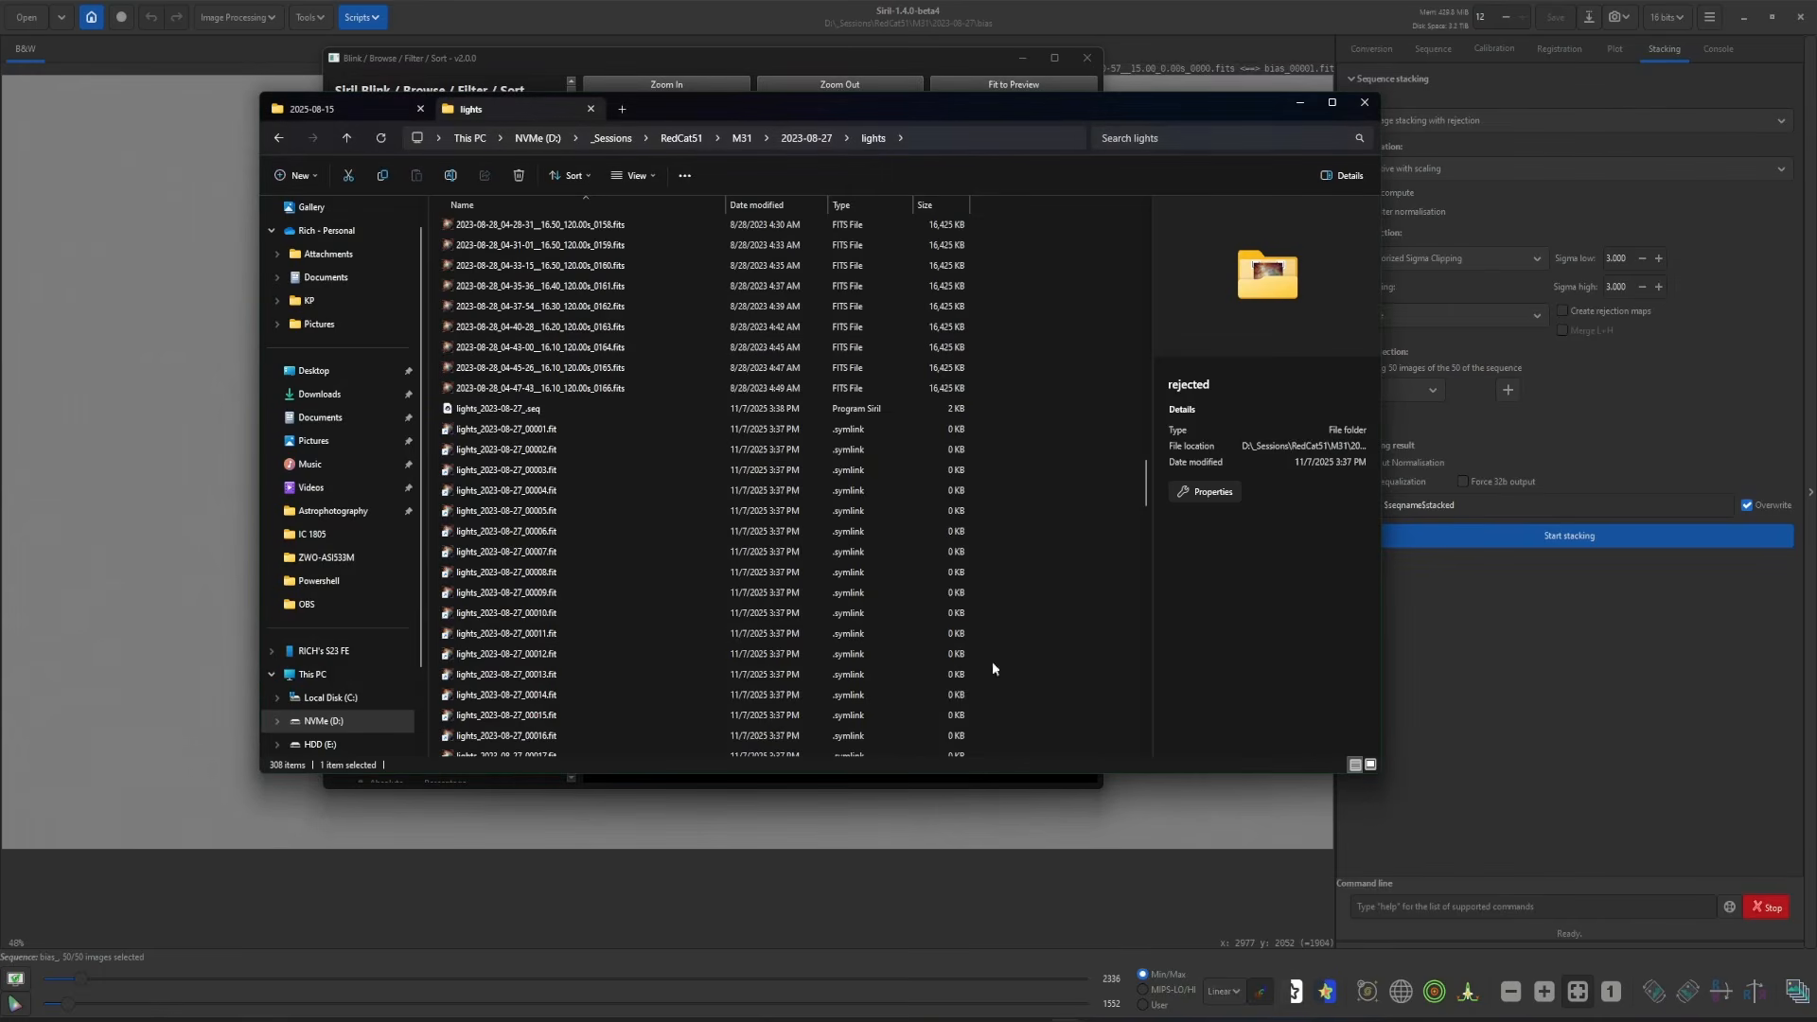
{"action": "left_click", "coordinate": [823, 139]}
{"action": "double_click", "coordinate": [478, 223]}
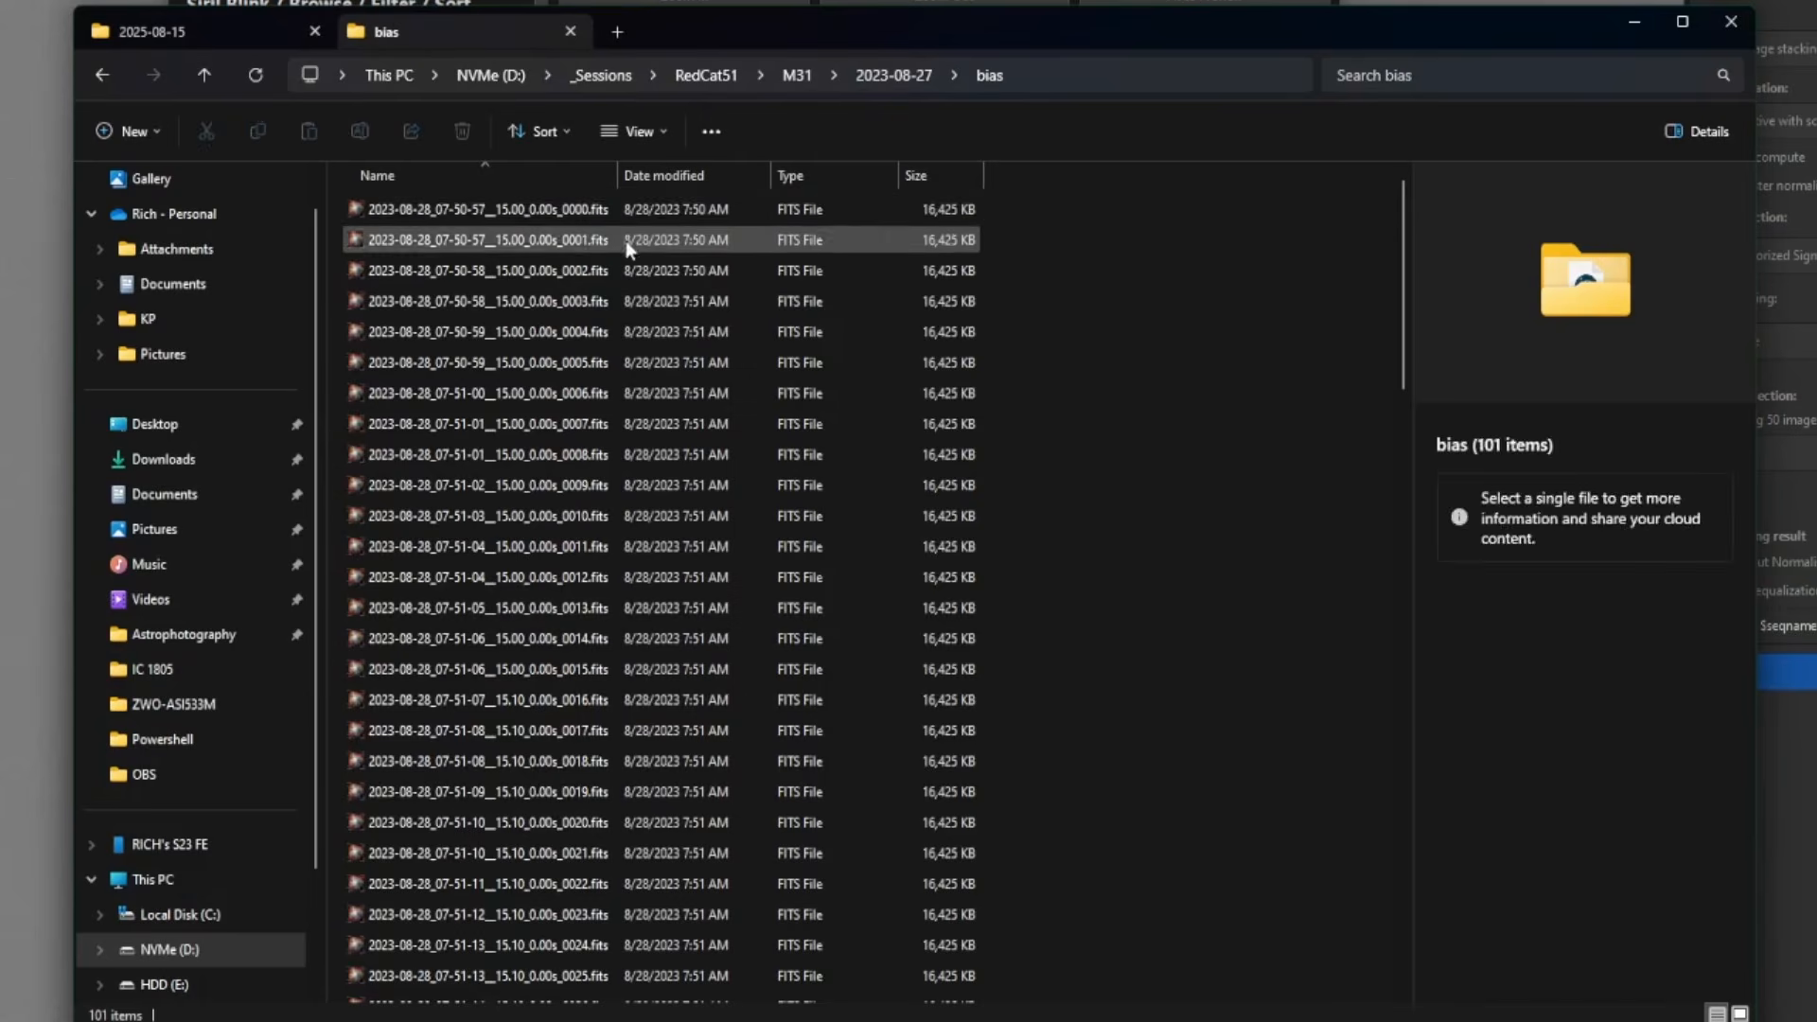
{"action": "left_click", "coordinate": [563, 210]}
{"action": "scroll", "coordinate": [804, 511], "scroll_direction": "down", "scroll_amount": 13}
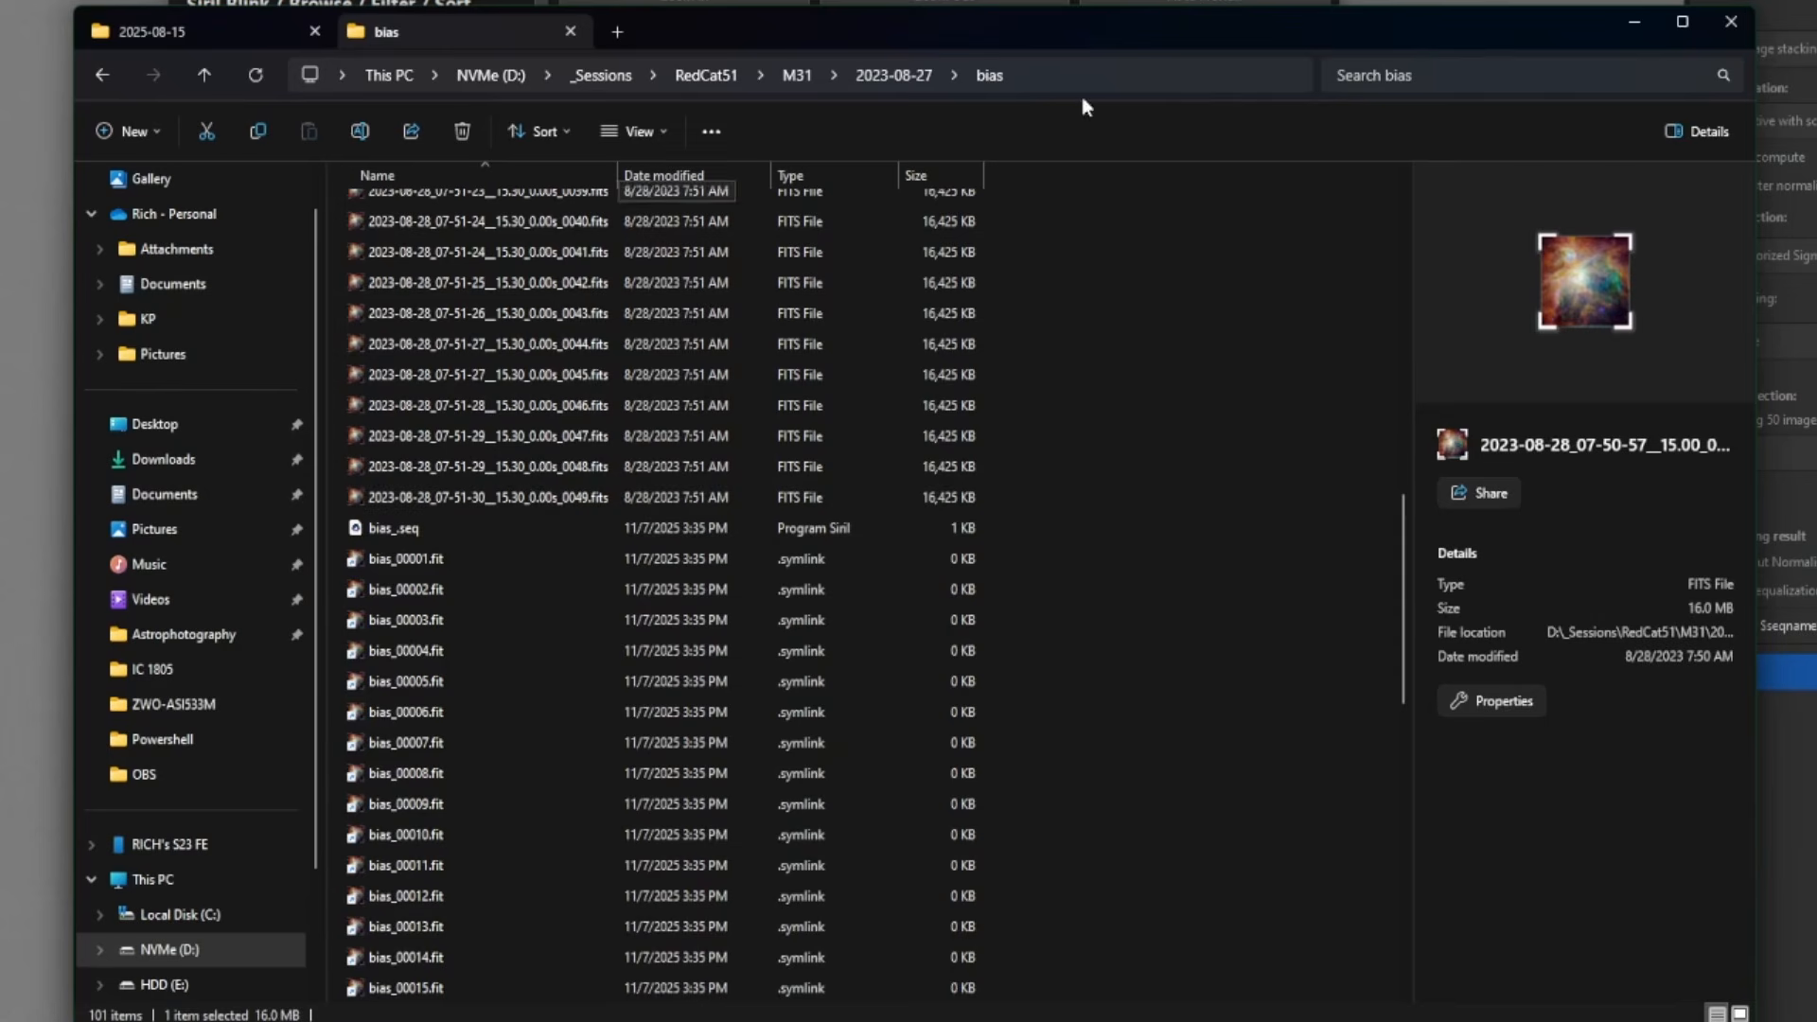
{"action": "left_click_drag", "start_coordinate": [854, 36], "coordinate": [843, 70]}
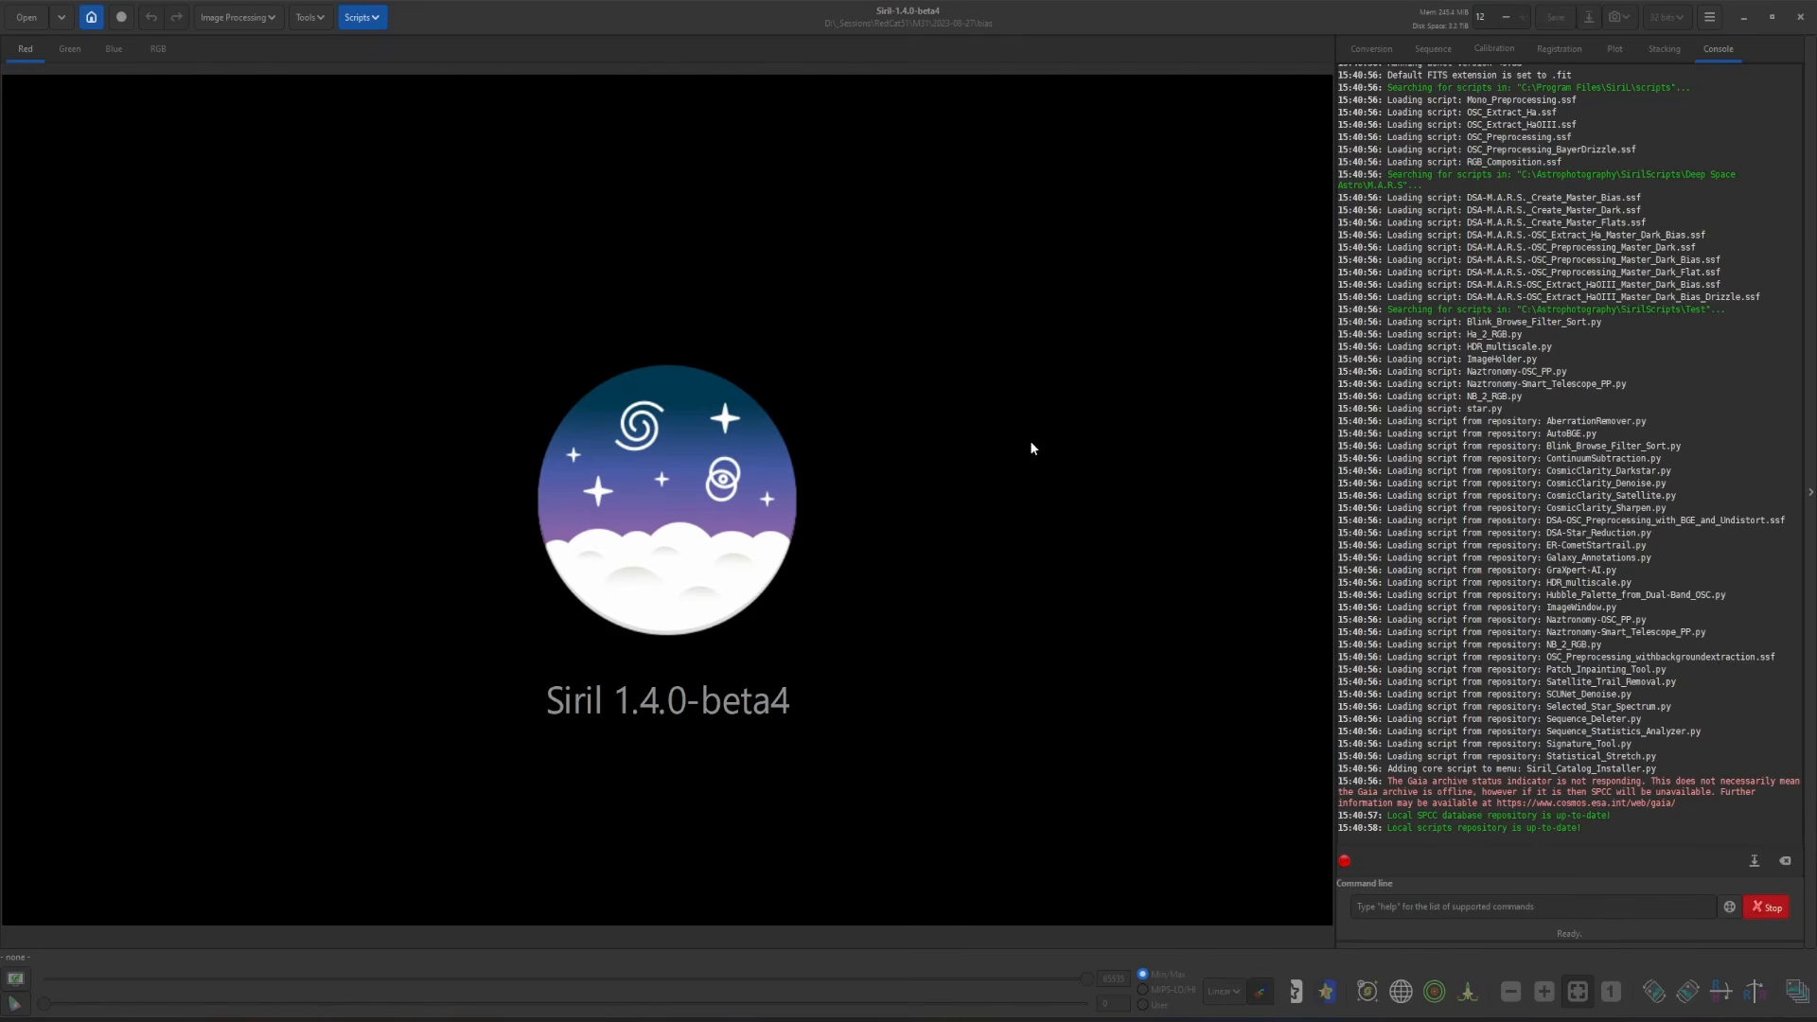
- Launch the Blink script, then browse Explorer through RedCat51 > NGC 7000's 1,142 unsorted frames
{"action": "left_click", "coordinate": [371, 17]}
{"action": "mouse_move", "coordinate": [1079, 1015]}
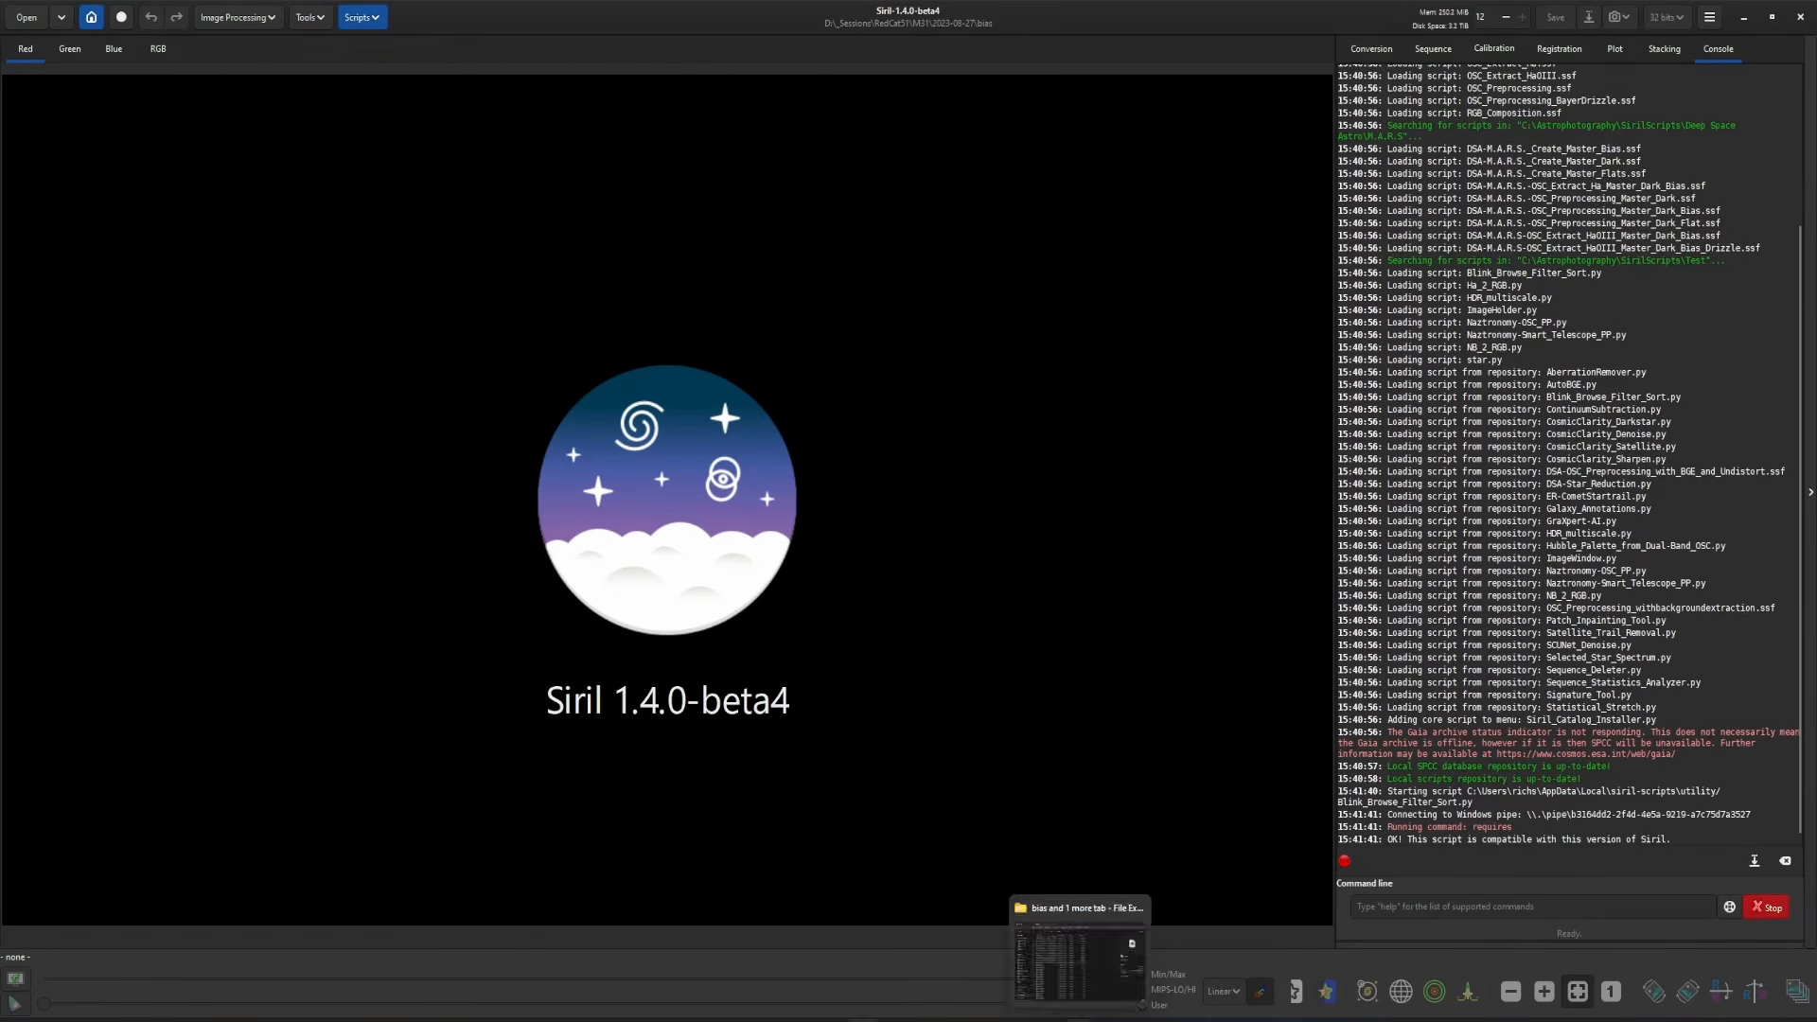
{"action": "left_click", "coordinate": [1089, 961]}
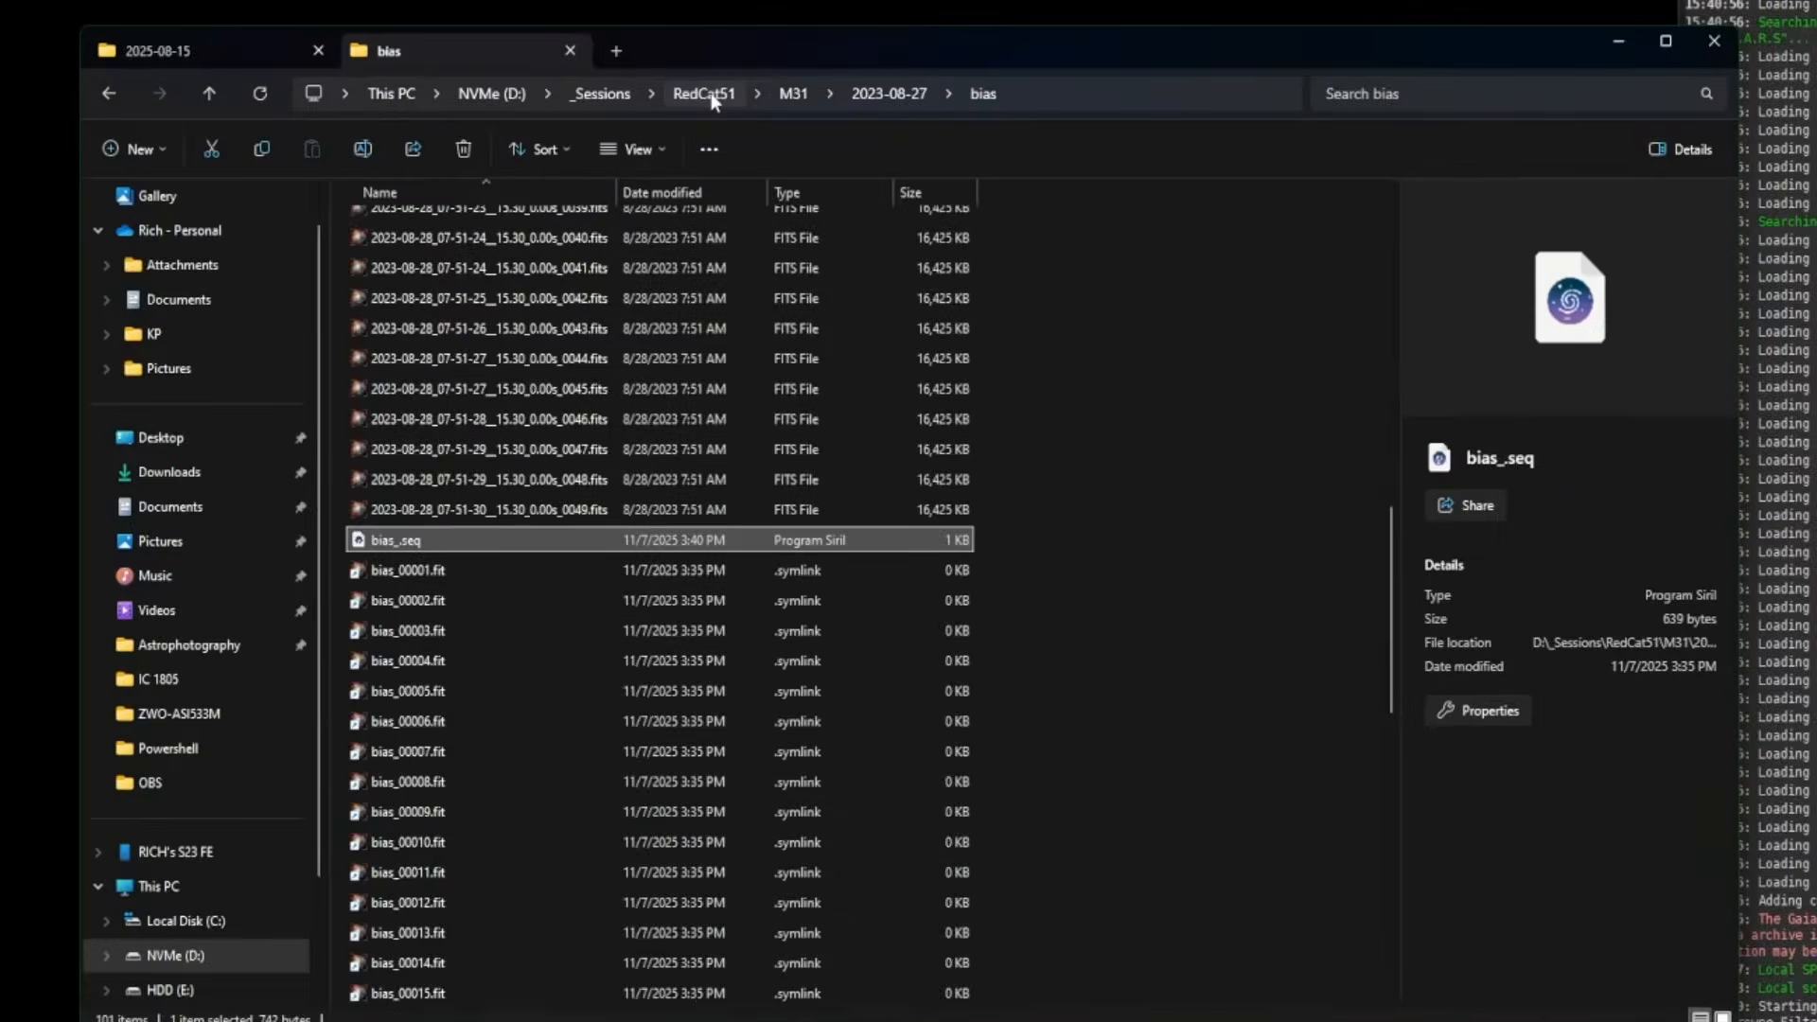
{"action": "left_click", "coordinate": [675, 158]}
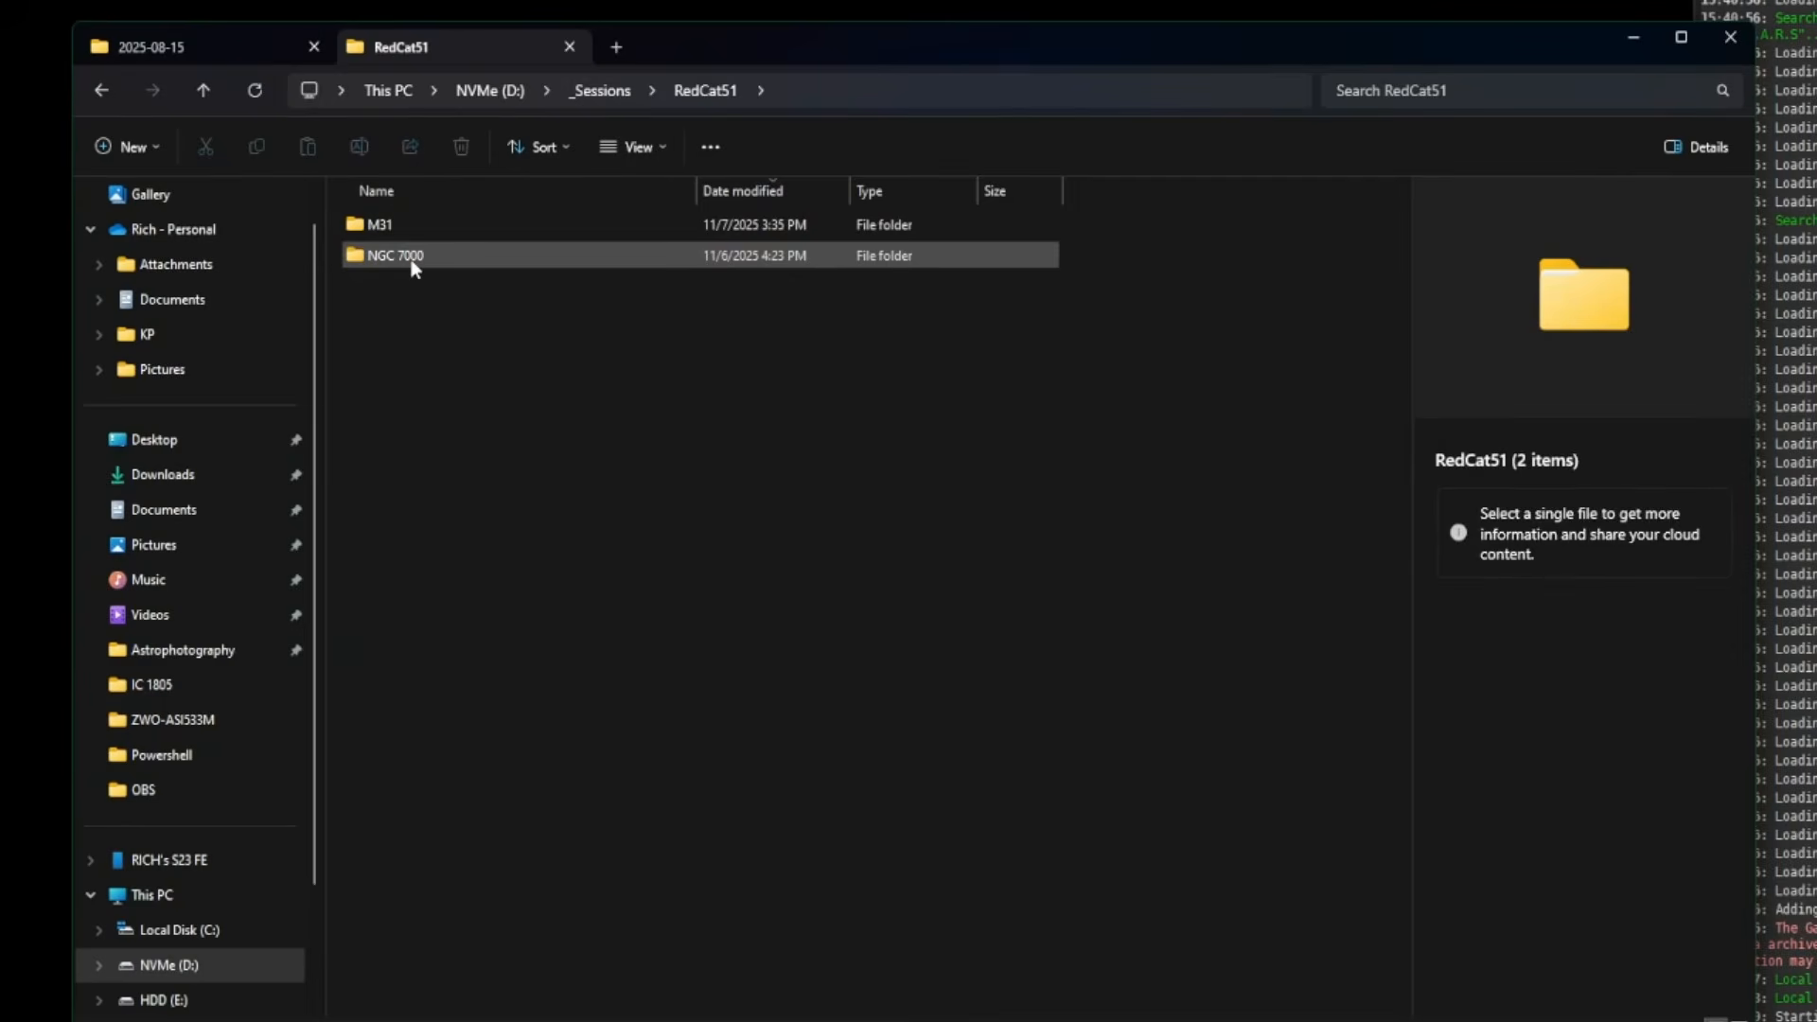
{"action": "double_click", "coordinate": [412, 257]}
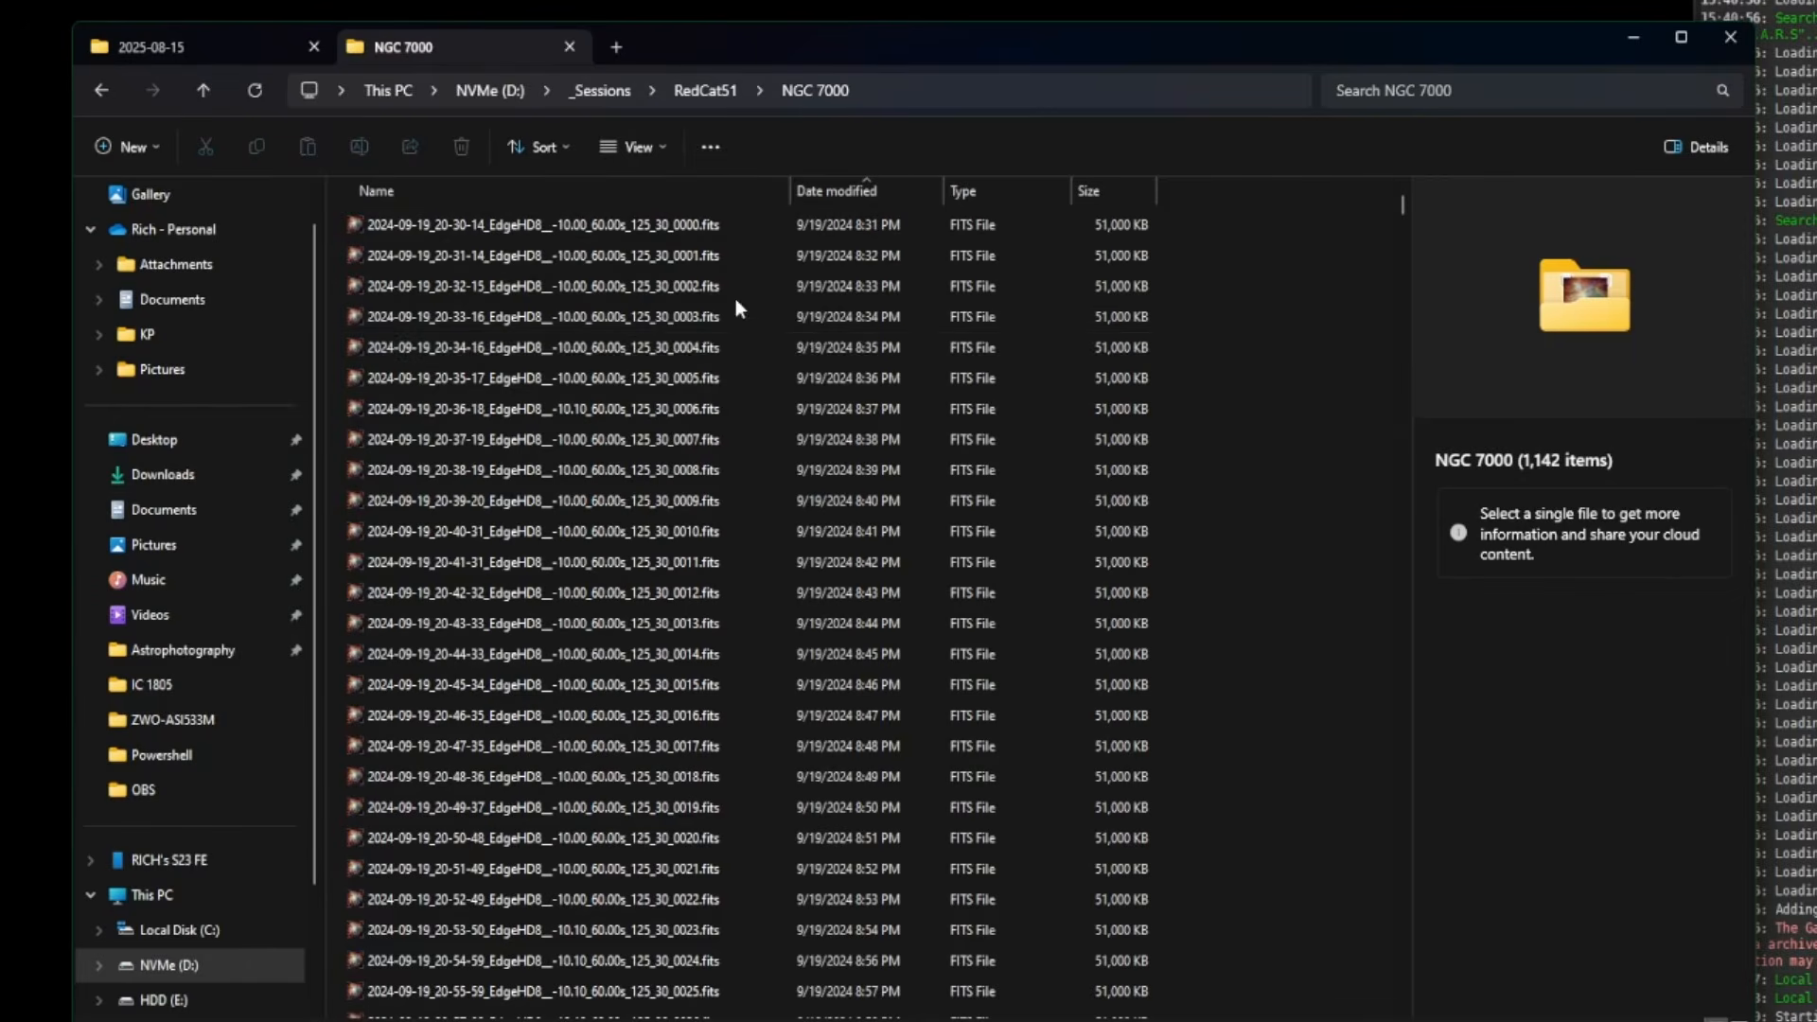
{"action": "scroll", "coordinate": [735, 301], "scroll_direction": "down", "scroll_amount": 20}
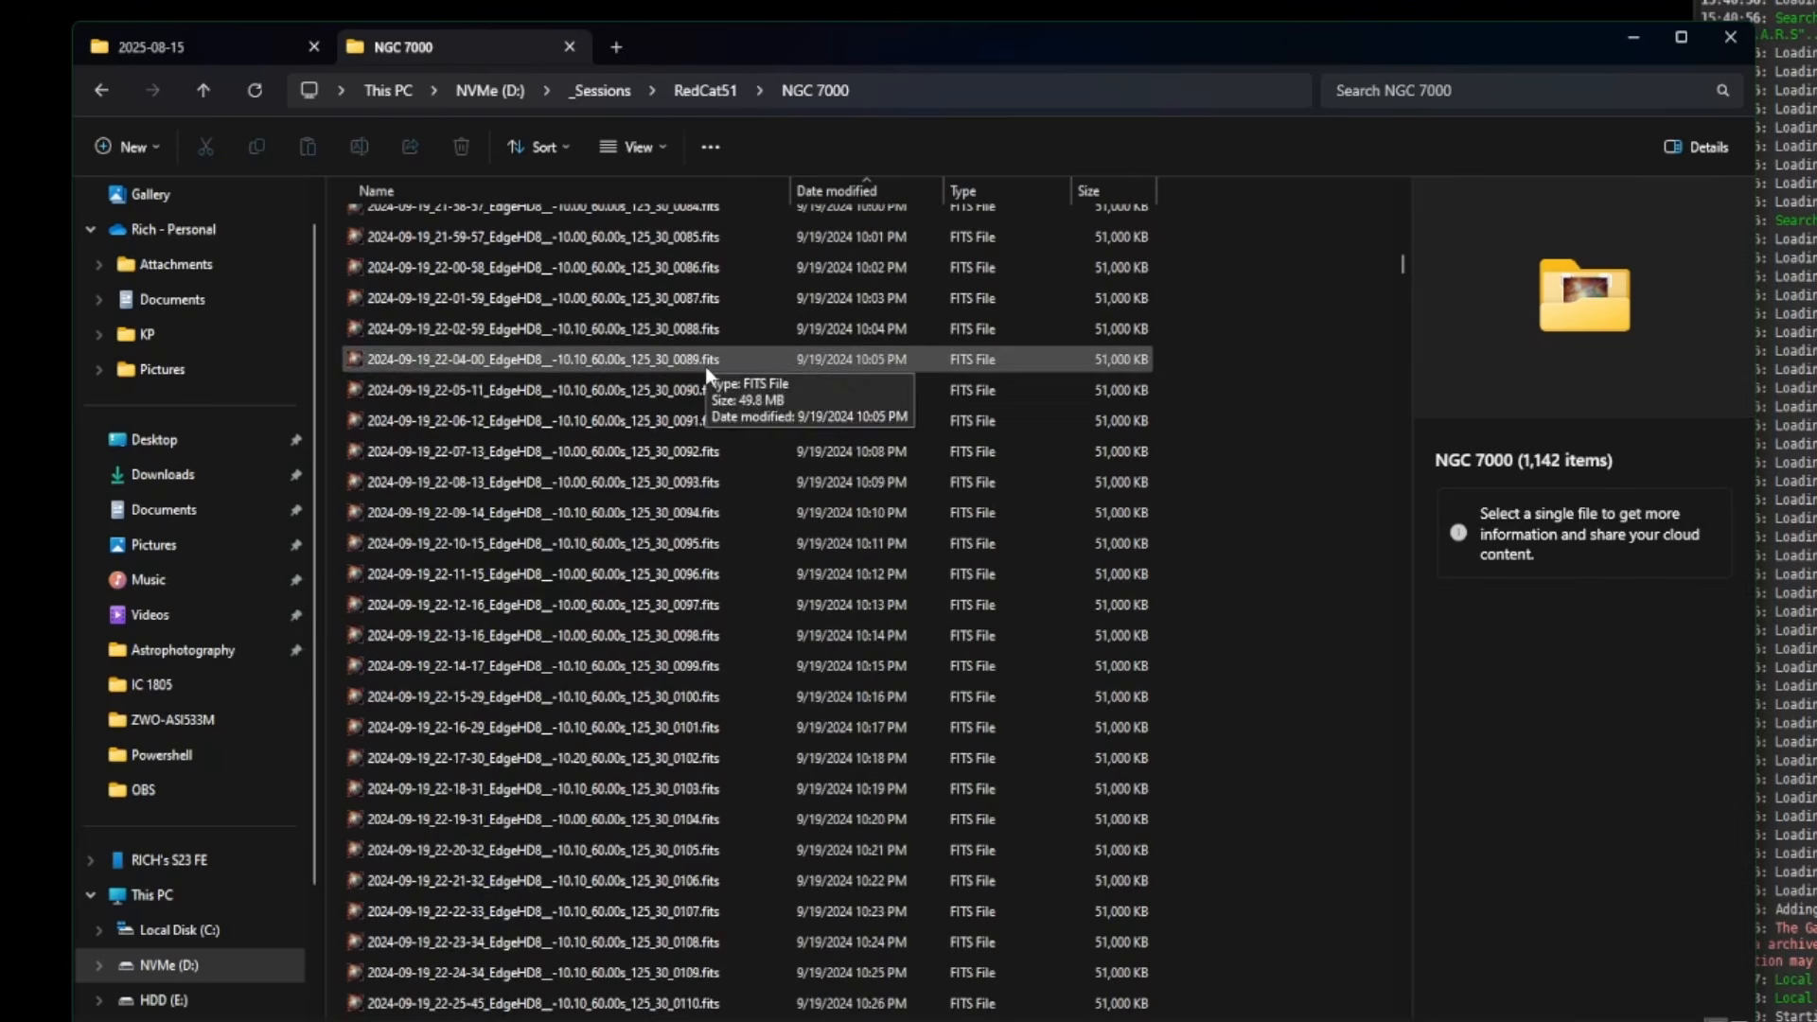
{"action": "scroll", "coordinate": [797, 440], "scroll_direction": "down", "scroll_amount": 20}
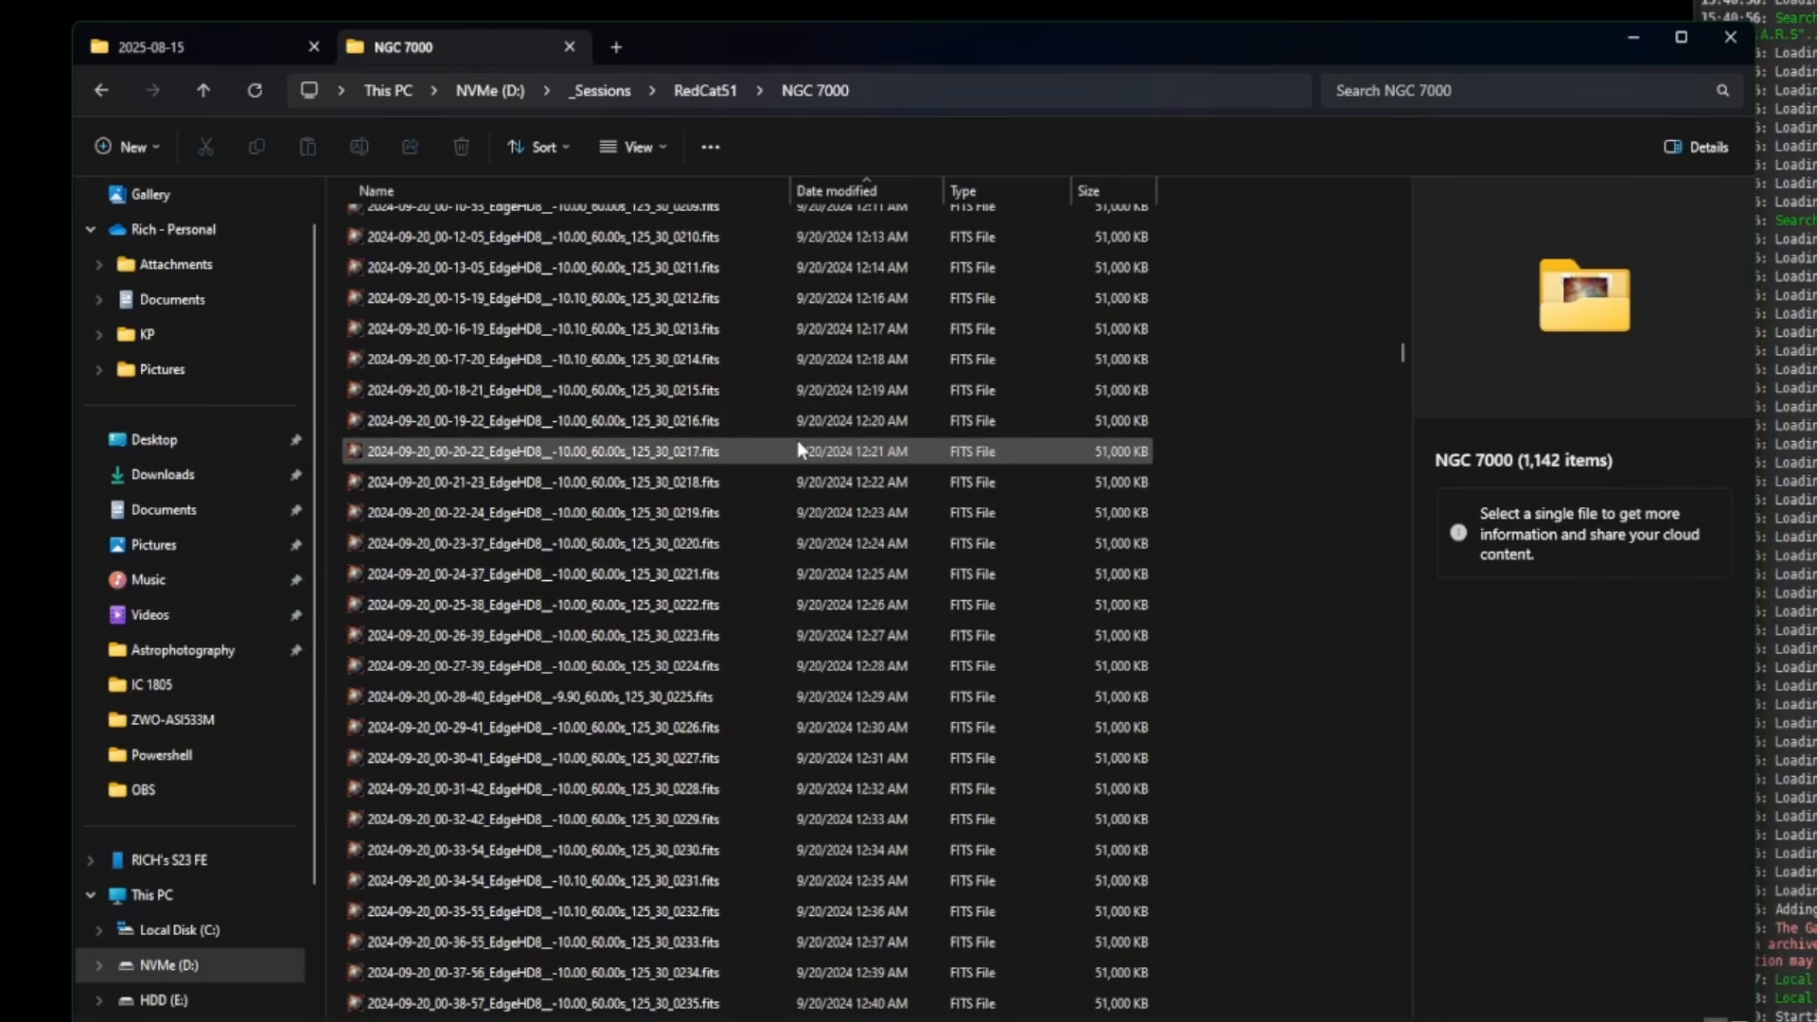
{"action": "scroll", "coordinate": [796, 440], "scroll_direction": "down", "scroll_amount": 20}
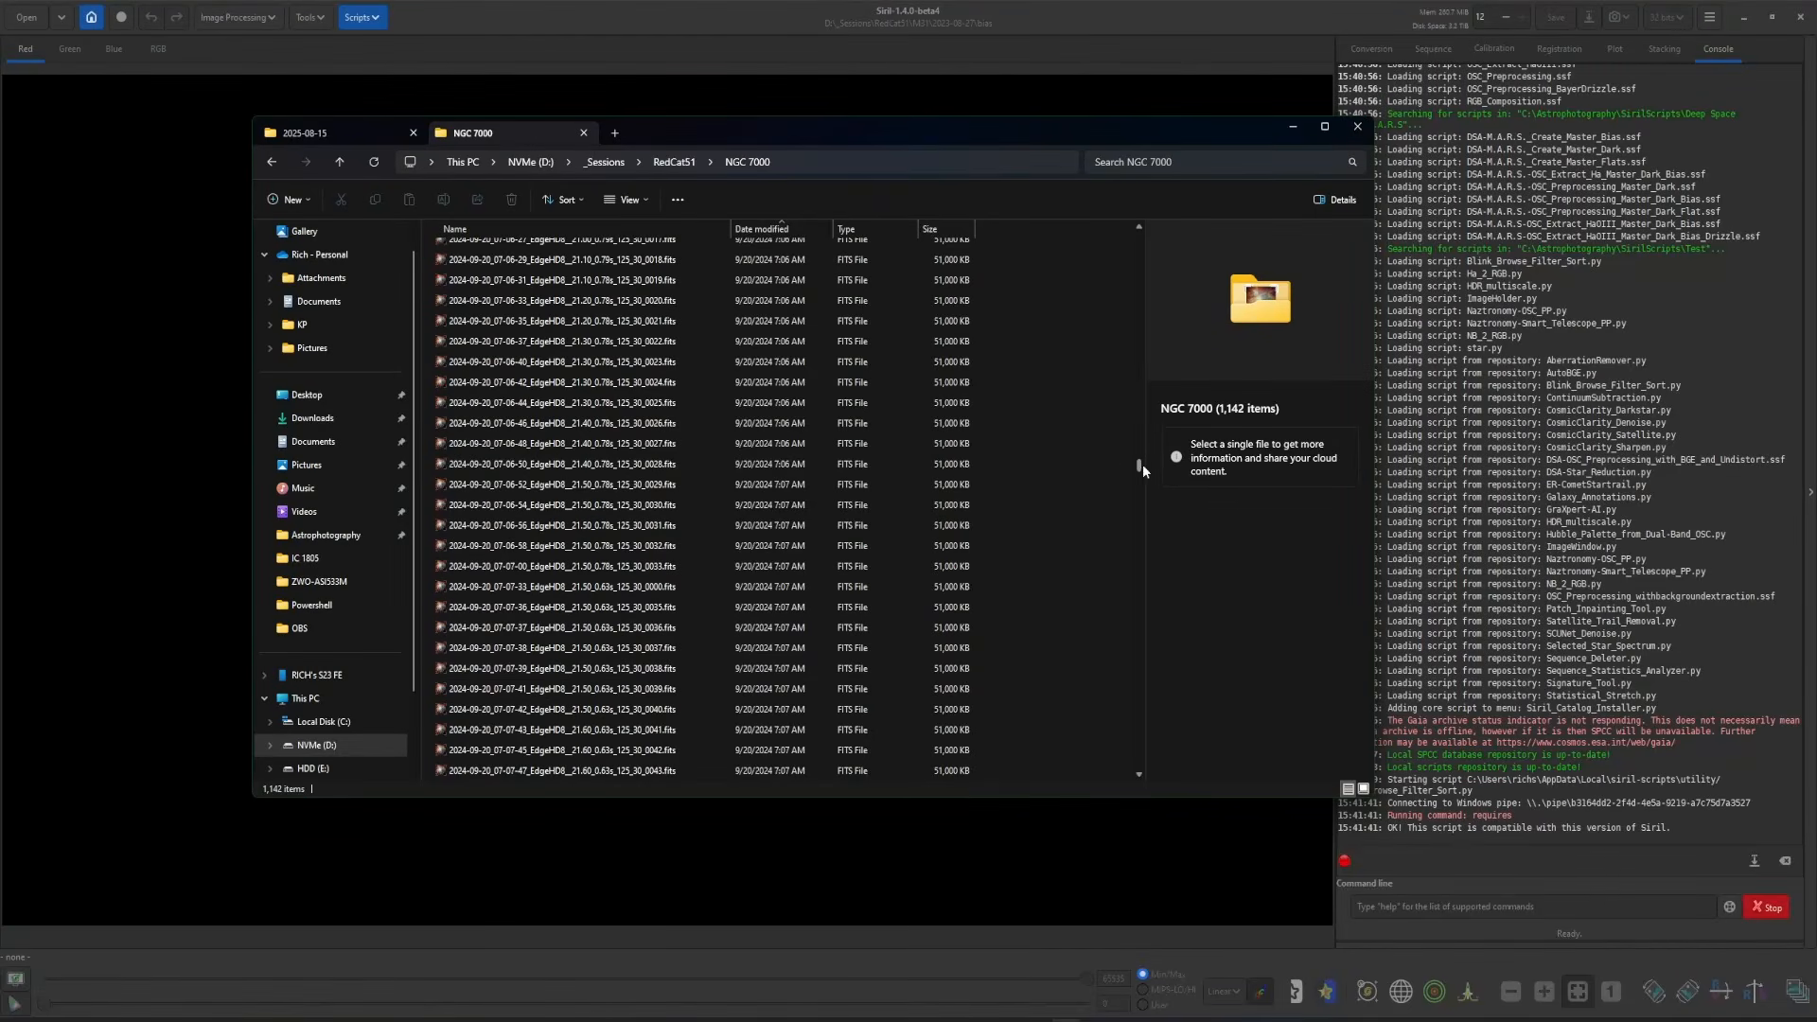
{"action": "left_click_drag", "start_coordinate": [1143, 469], "coordinate": [1139, 762]}
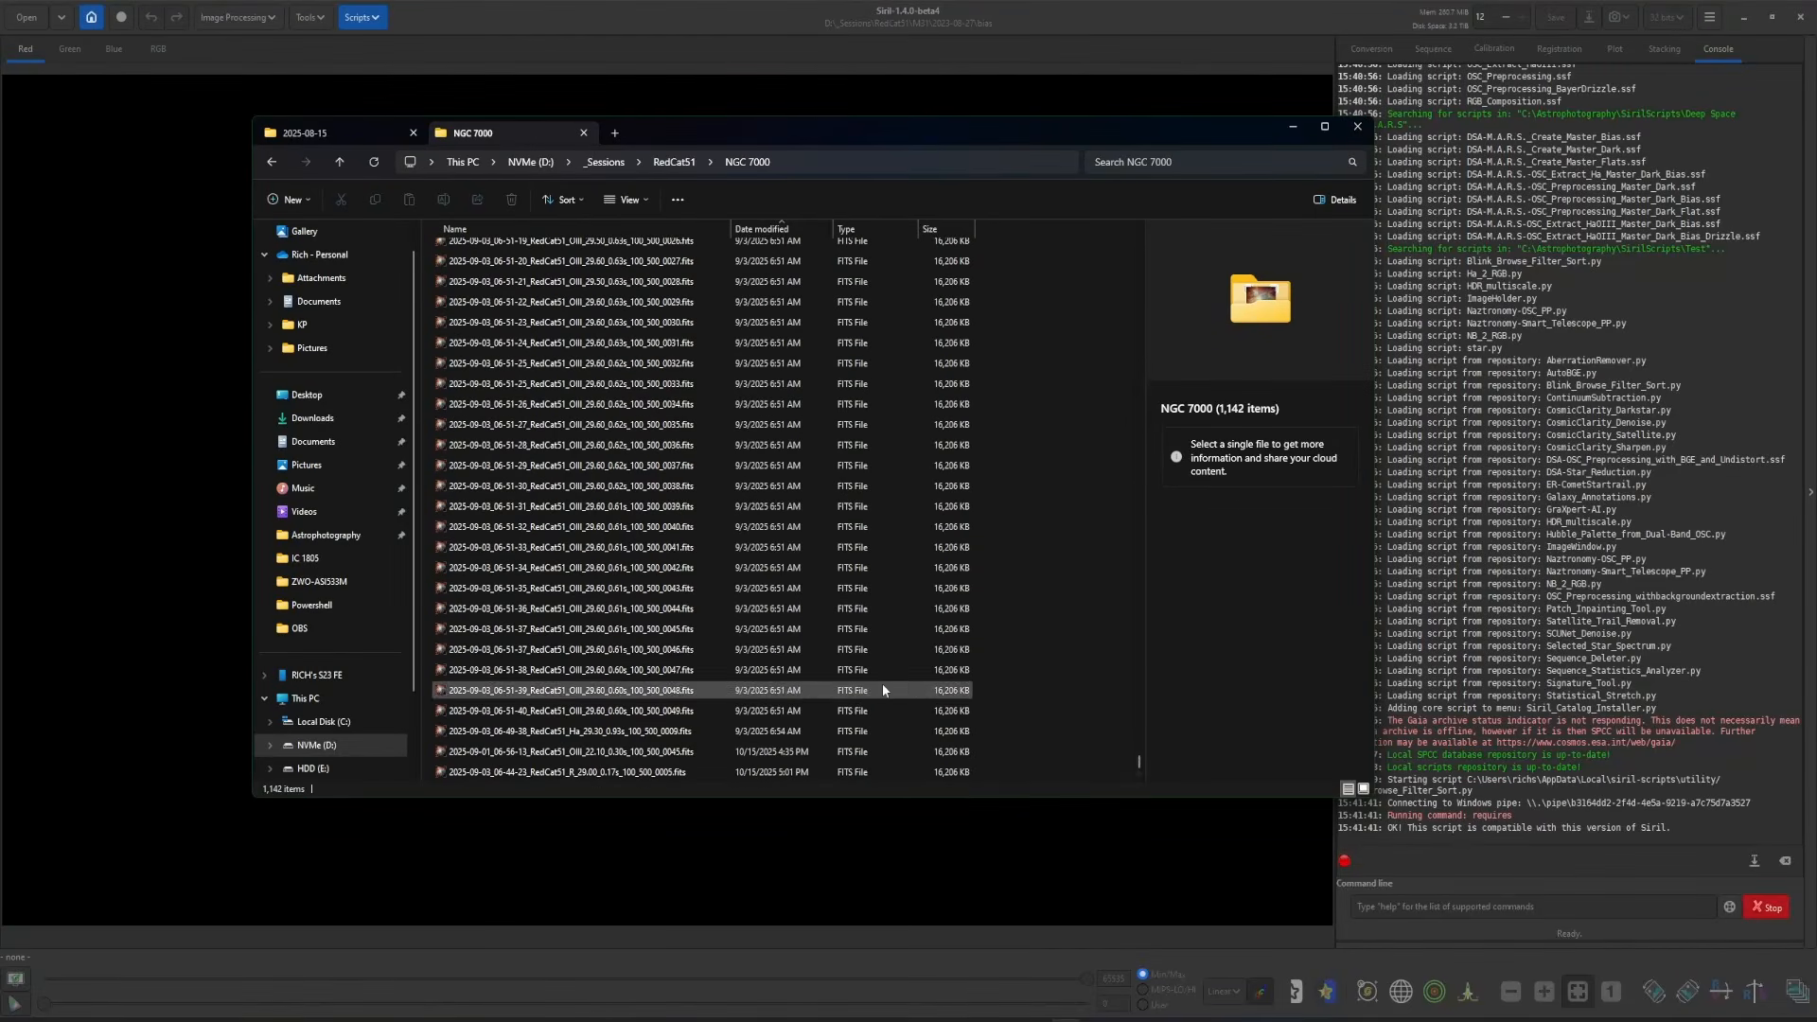
{"action": "scroll", "coordinate": [882, 689], "scroll_direction": "up", "scroll_amount": 8}
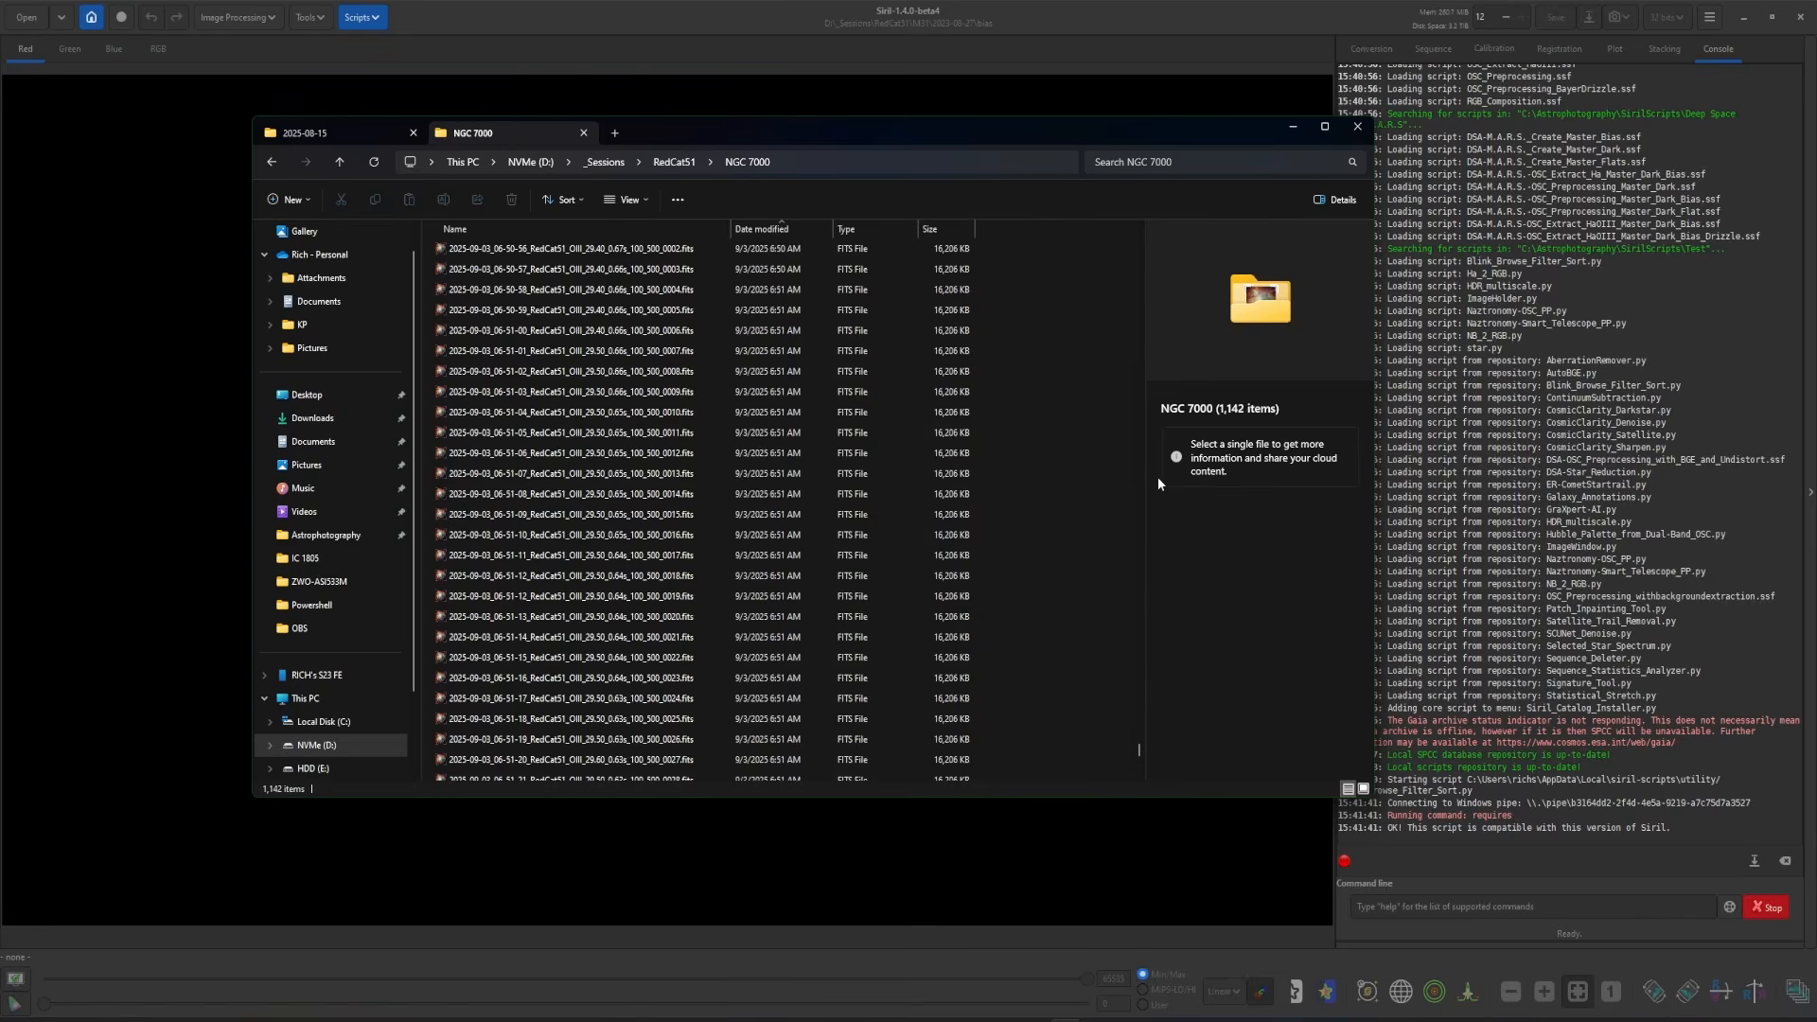
- Point the Blink script at RedCat51 > NGC 7000 and analyse all 1142 frames
{"action": "left_click", "coordinate": [1163, 26]}
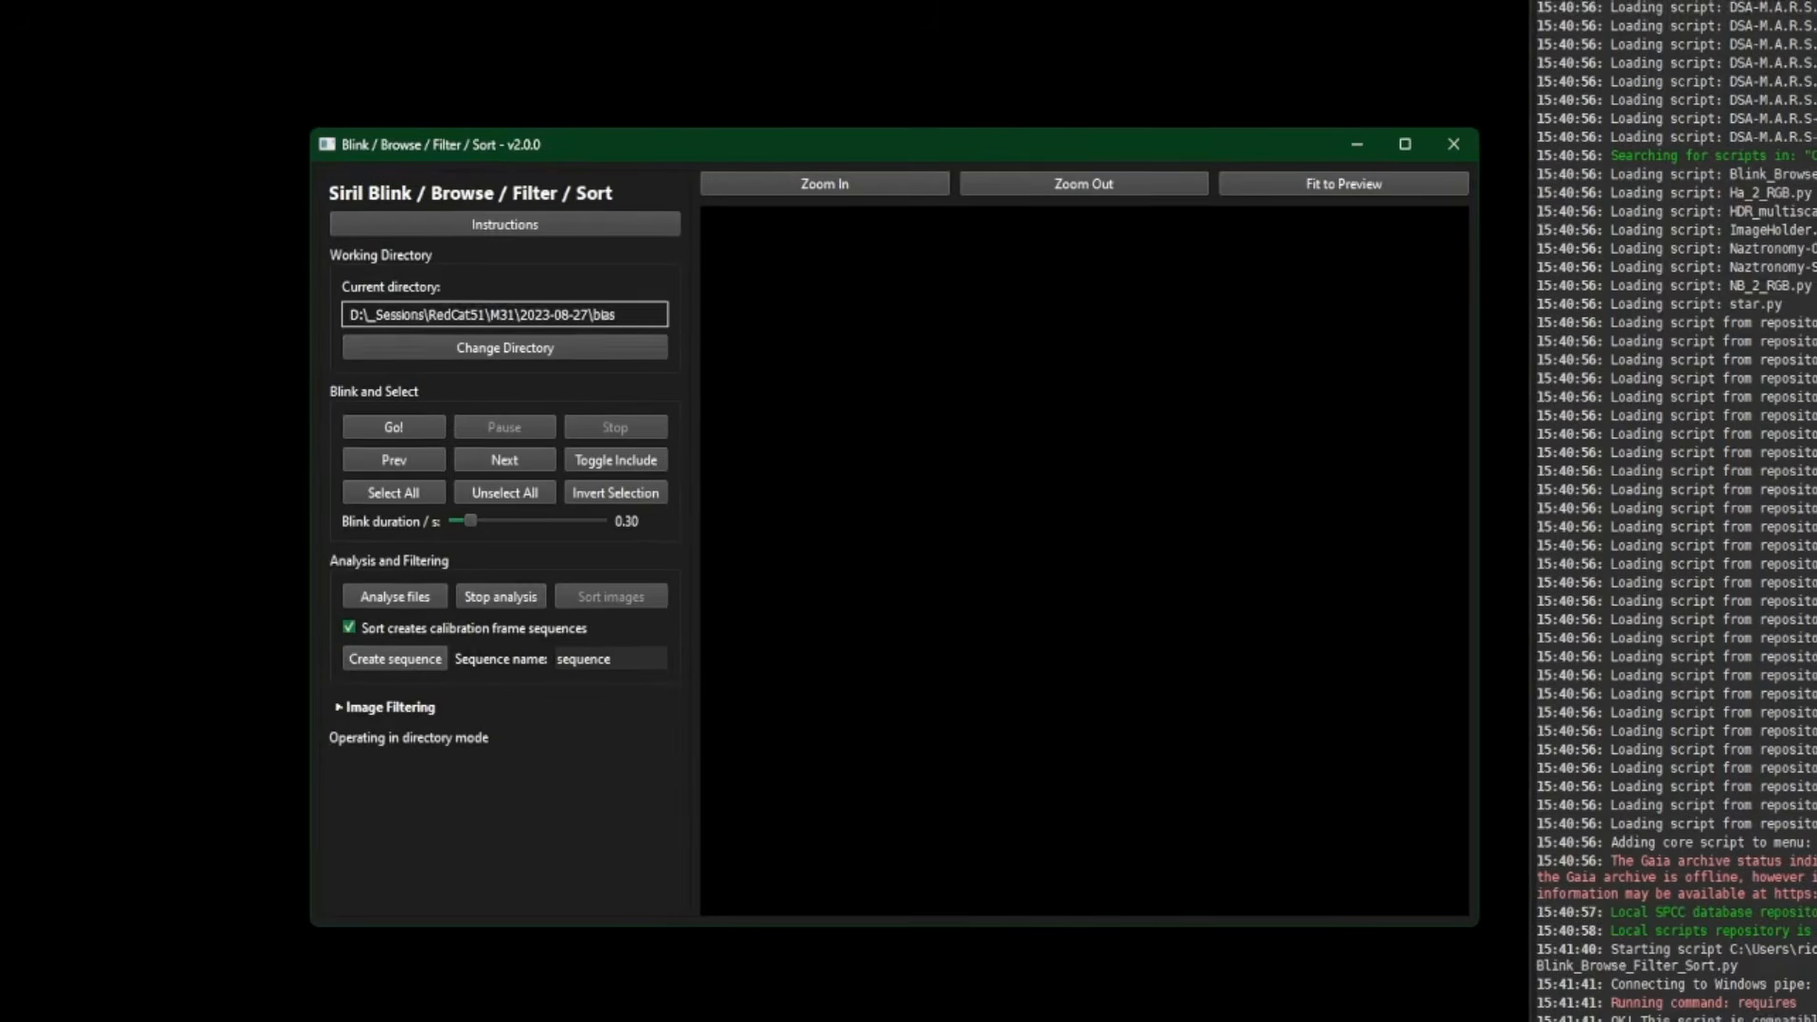
{"action": "left_click", "coordinate": [470, 347]}
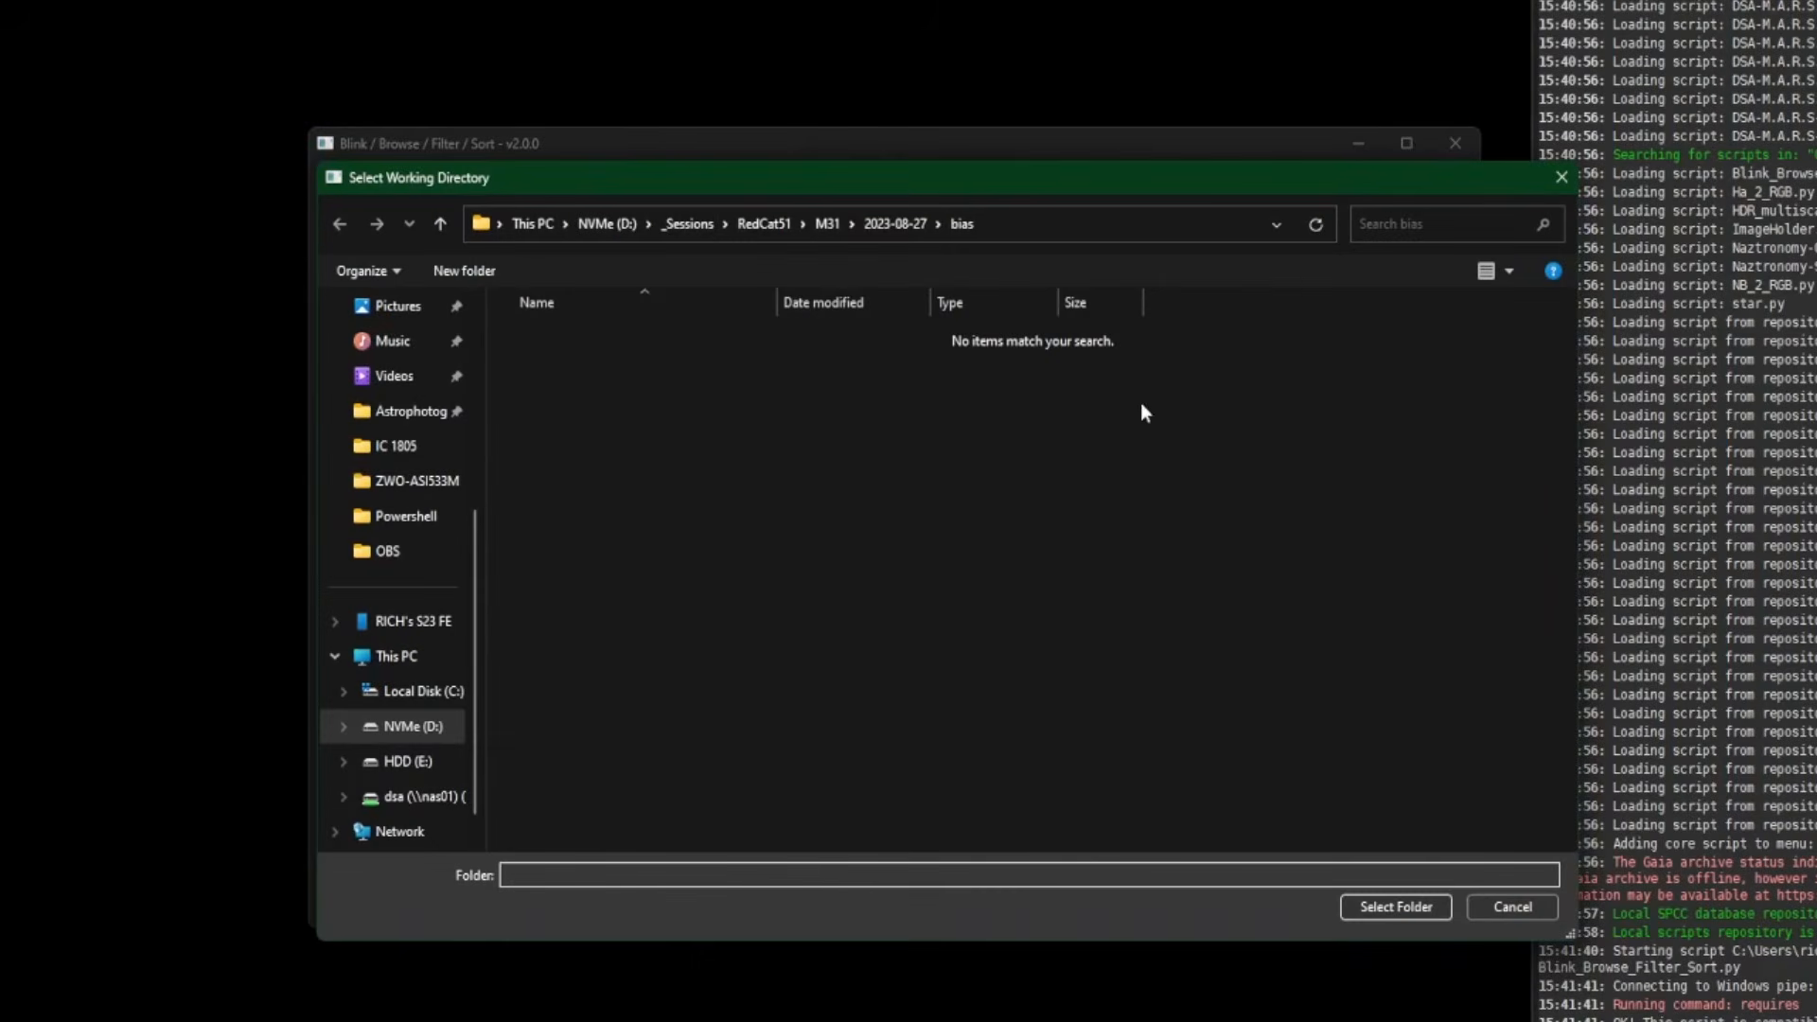
{"action": "left_click", "coordinate": [764, 223]}
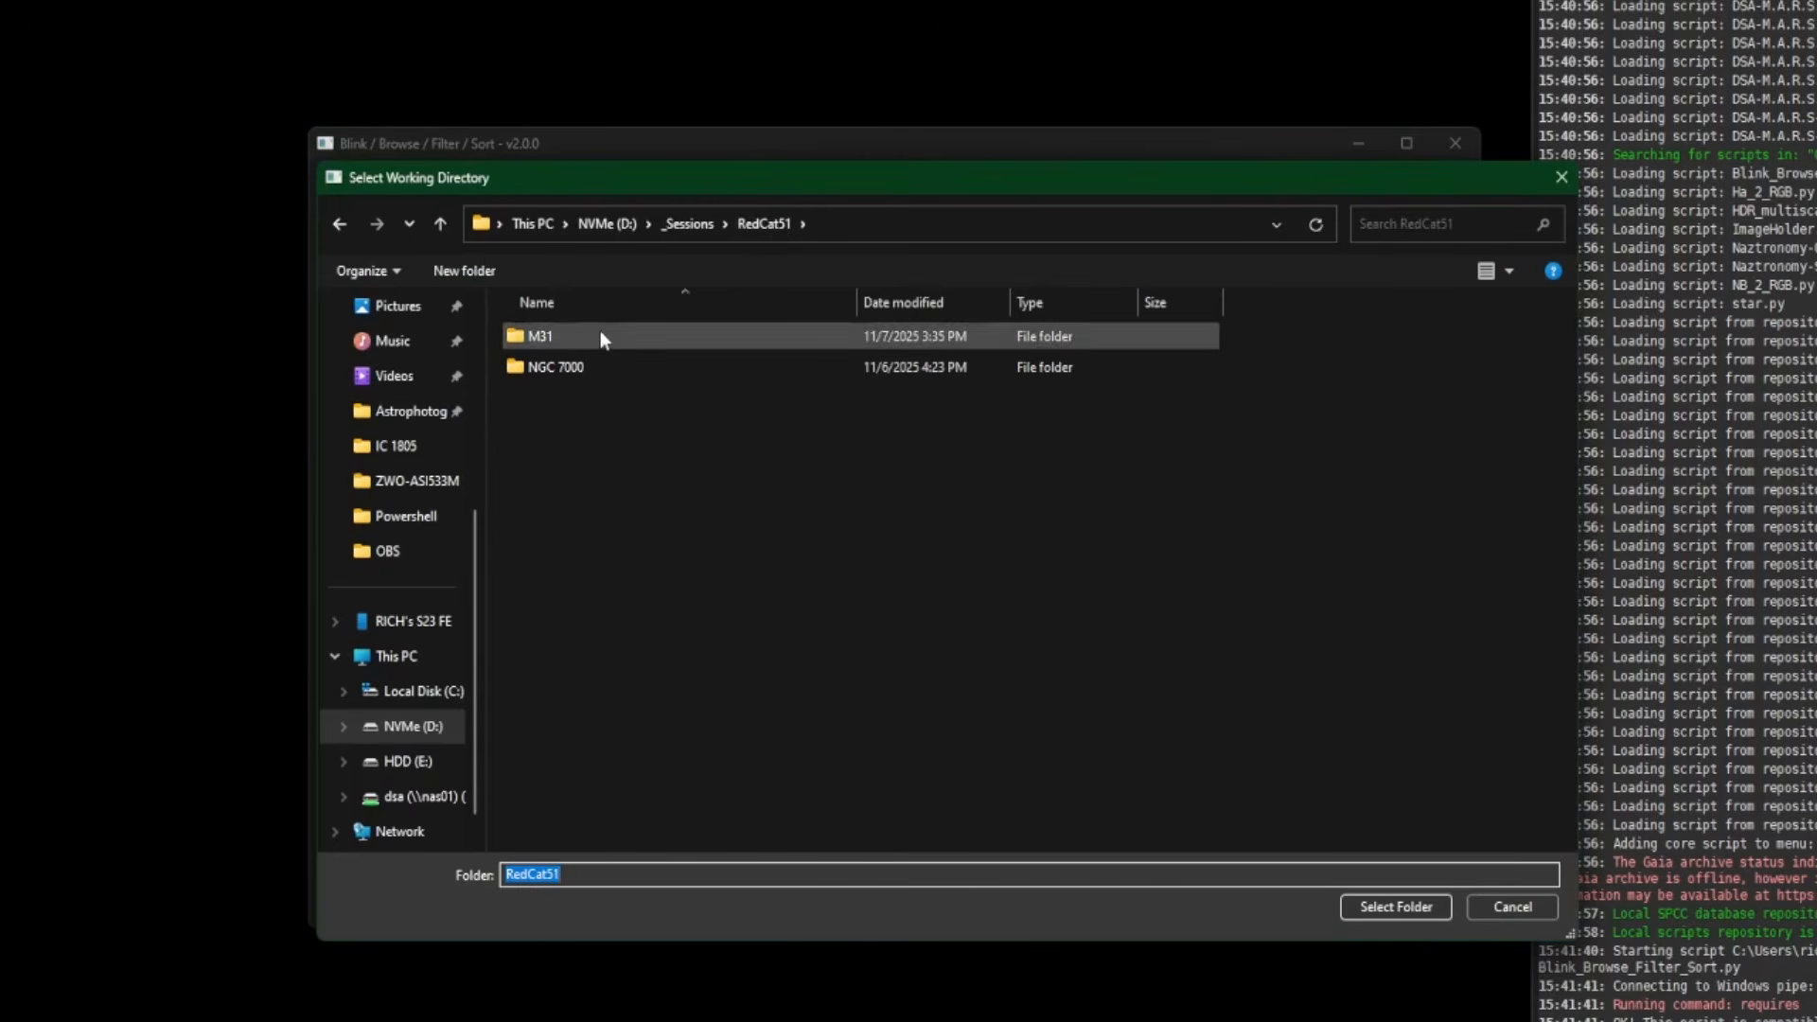
{"action": "left_click", "coordinate": [592, 369]}
{"action": "double_click", "coordinate": [592, 369]}
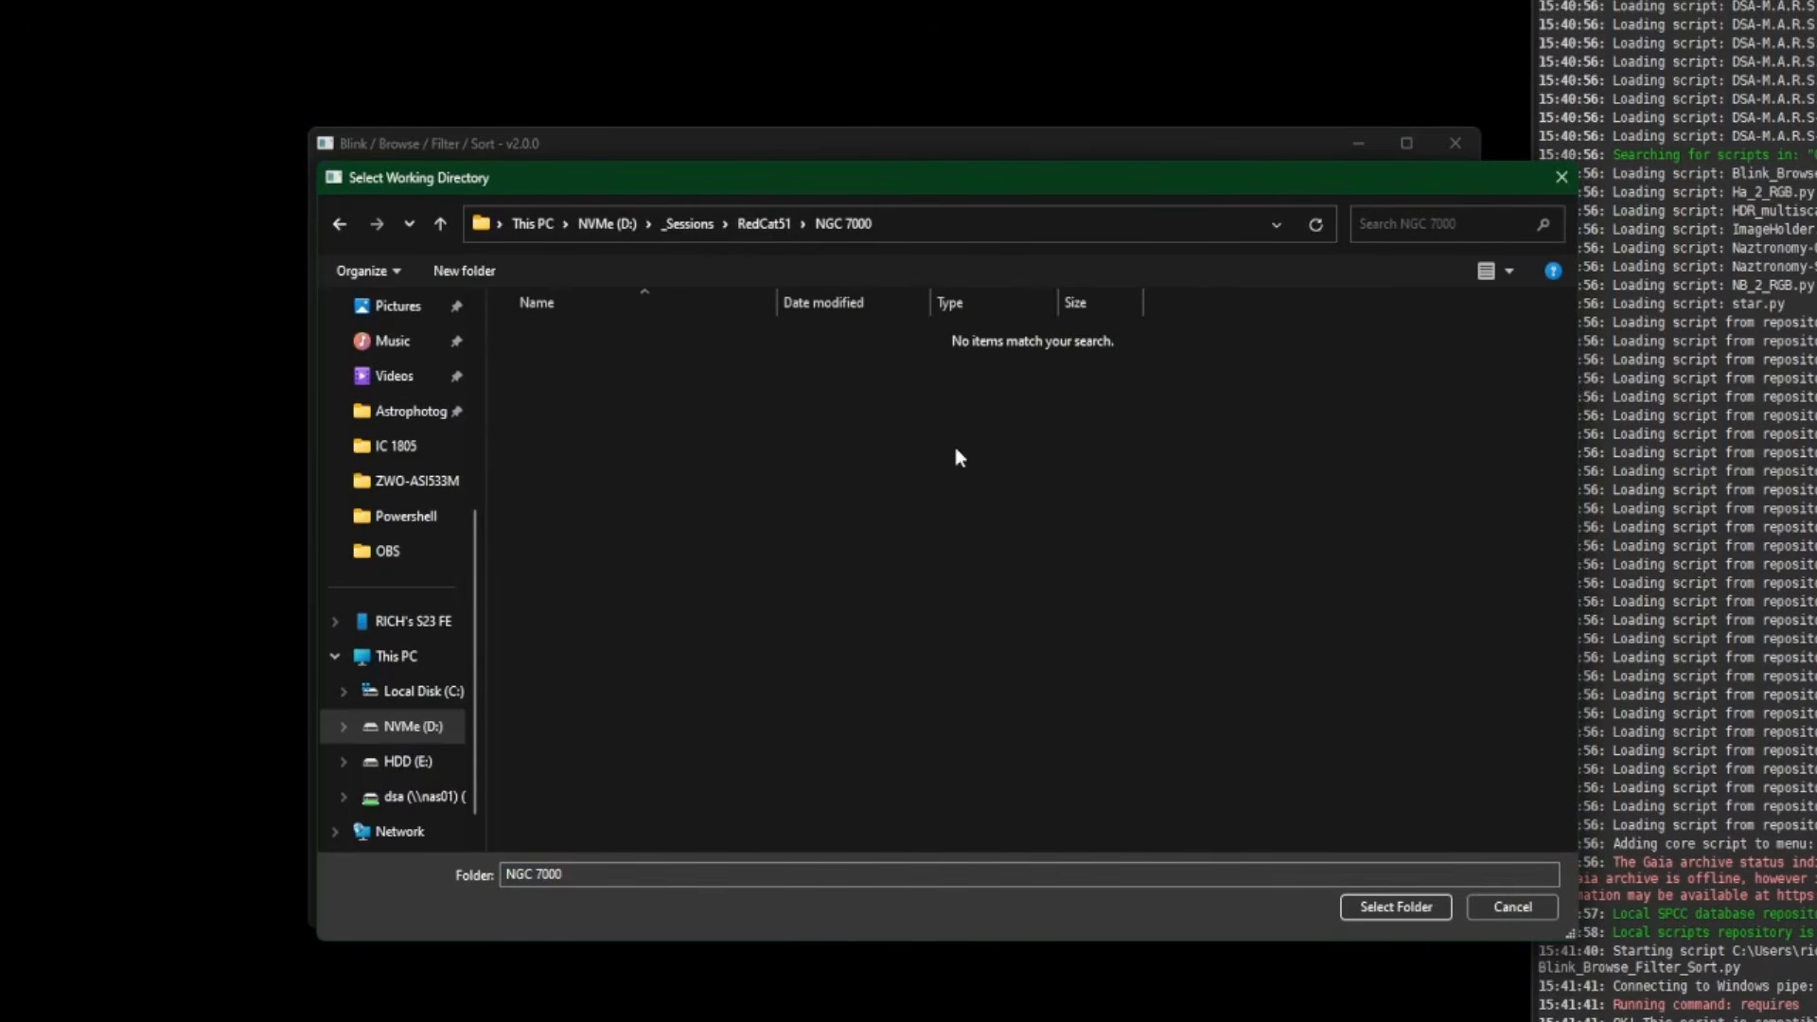
{"action": "left_click", "coordinate": [1389, 908]}
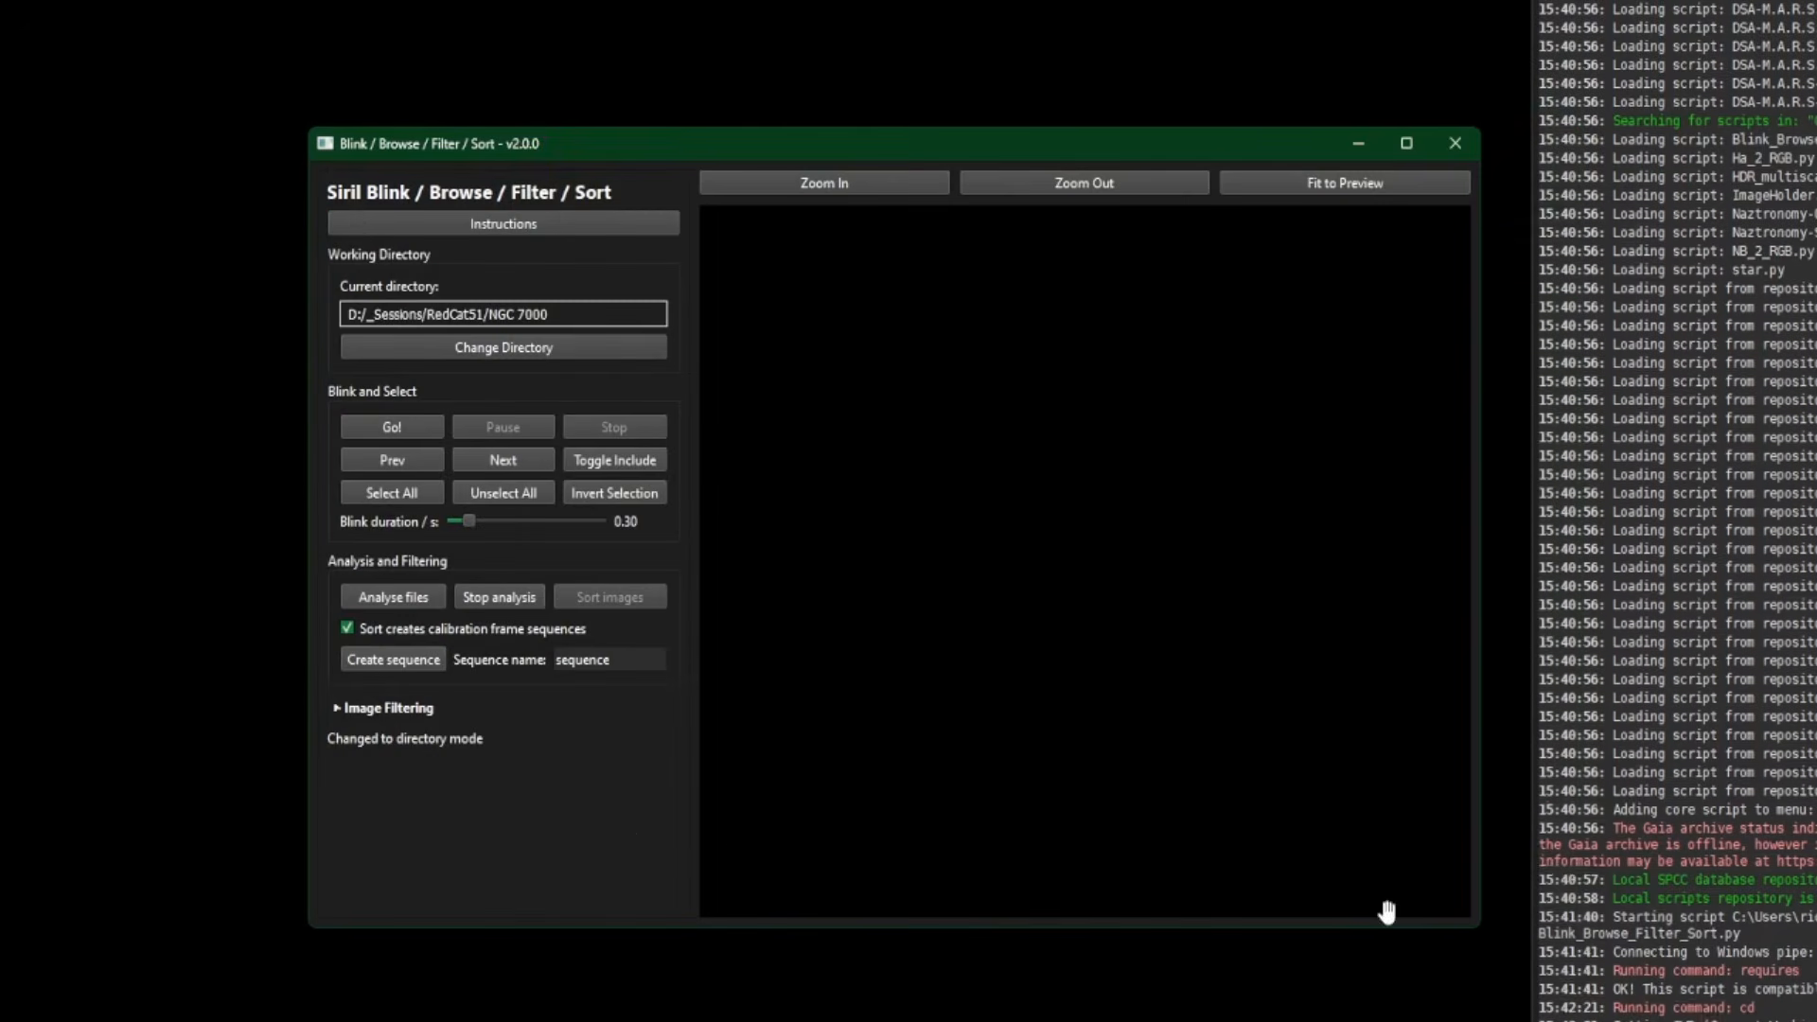
{"action": "left_click", "coordinate": [403, 597]}
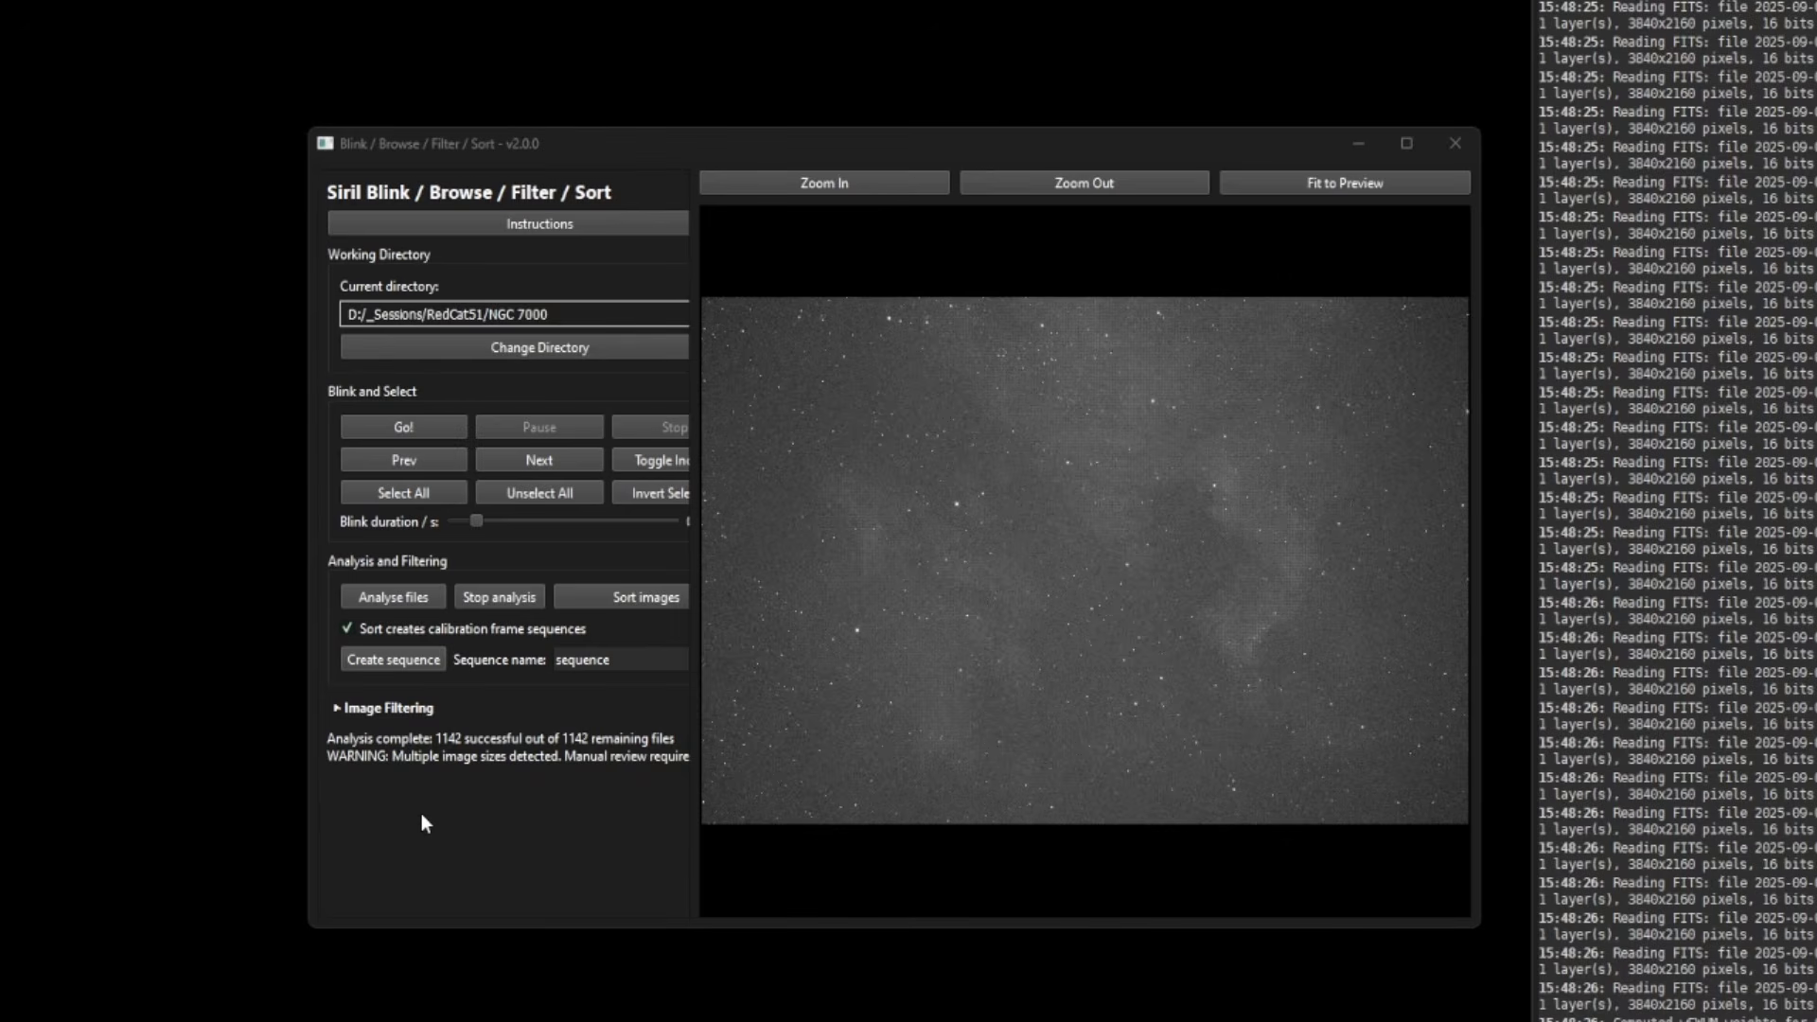
- Sort the NGC 7000 frames into session folders 2024-09-19, 2025-08-31 and 2025-09-02
{"action": "key", "text": "alt+Tab"}
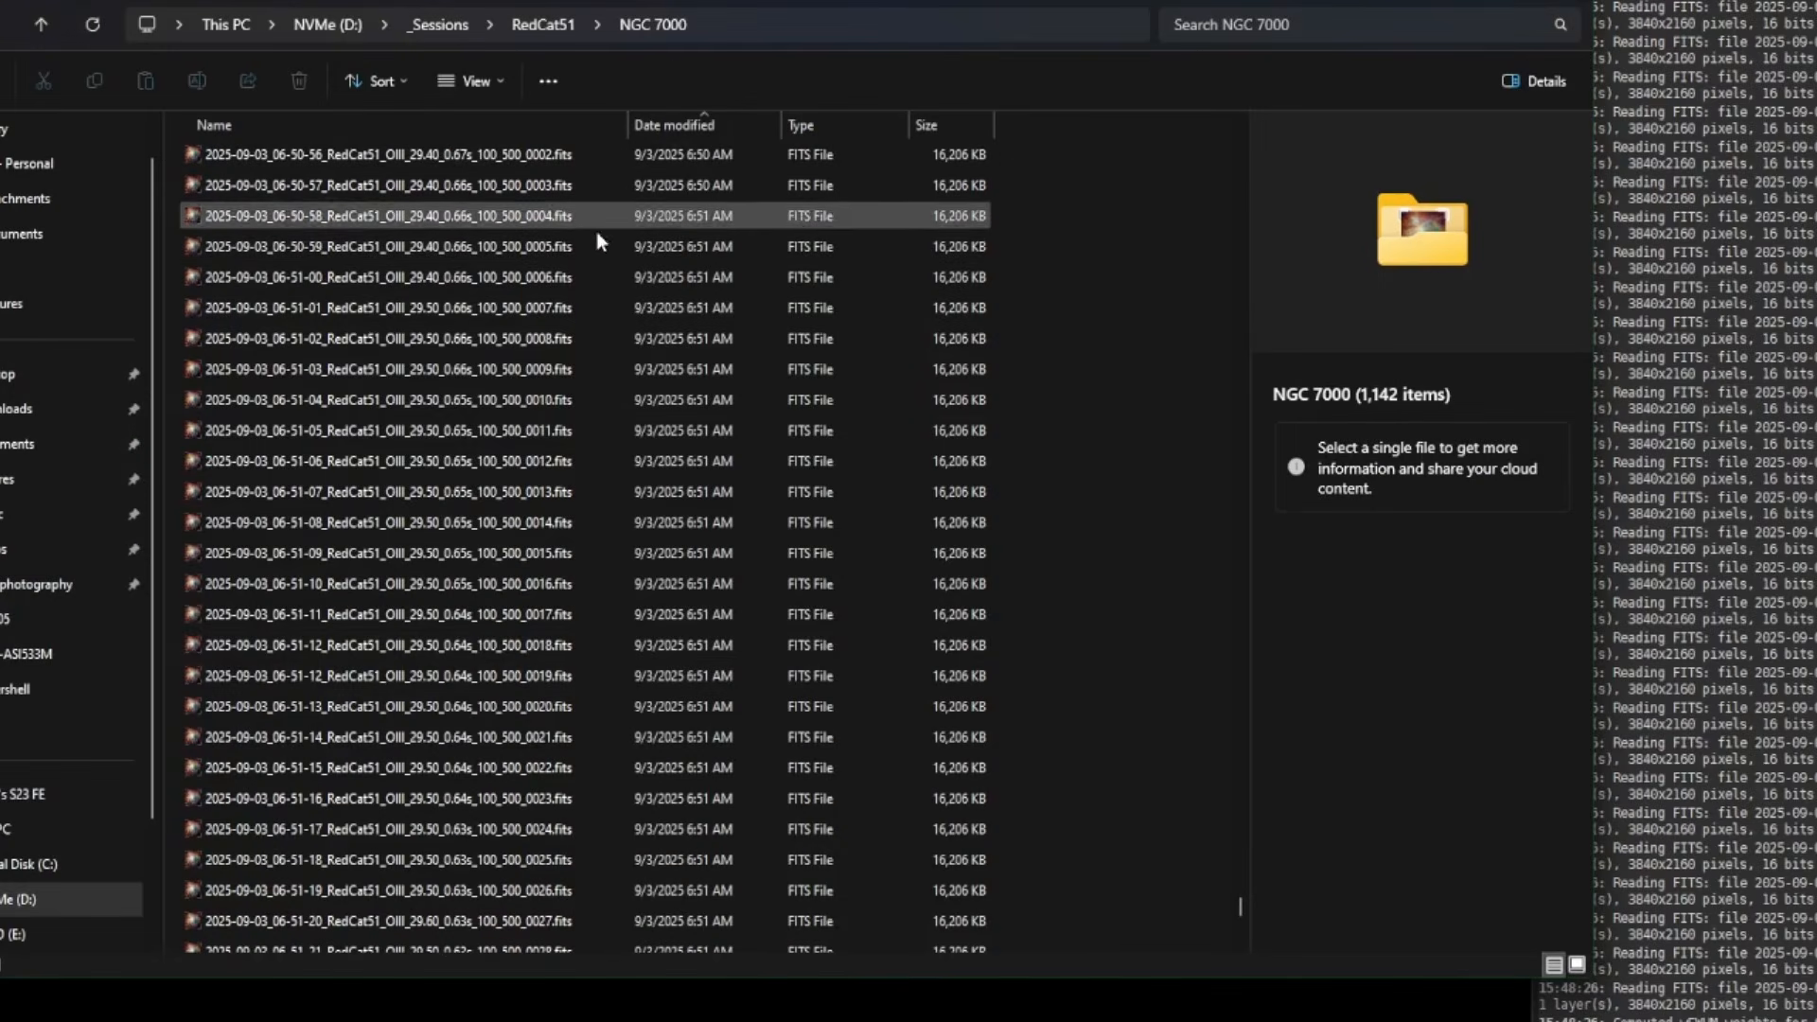
{"action": "scroll", "coordinate": [581, 577], "scroll_direction": "up", "scroll_amount": 3}
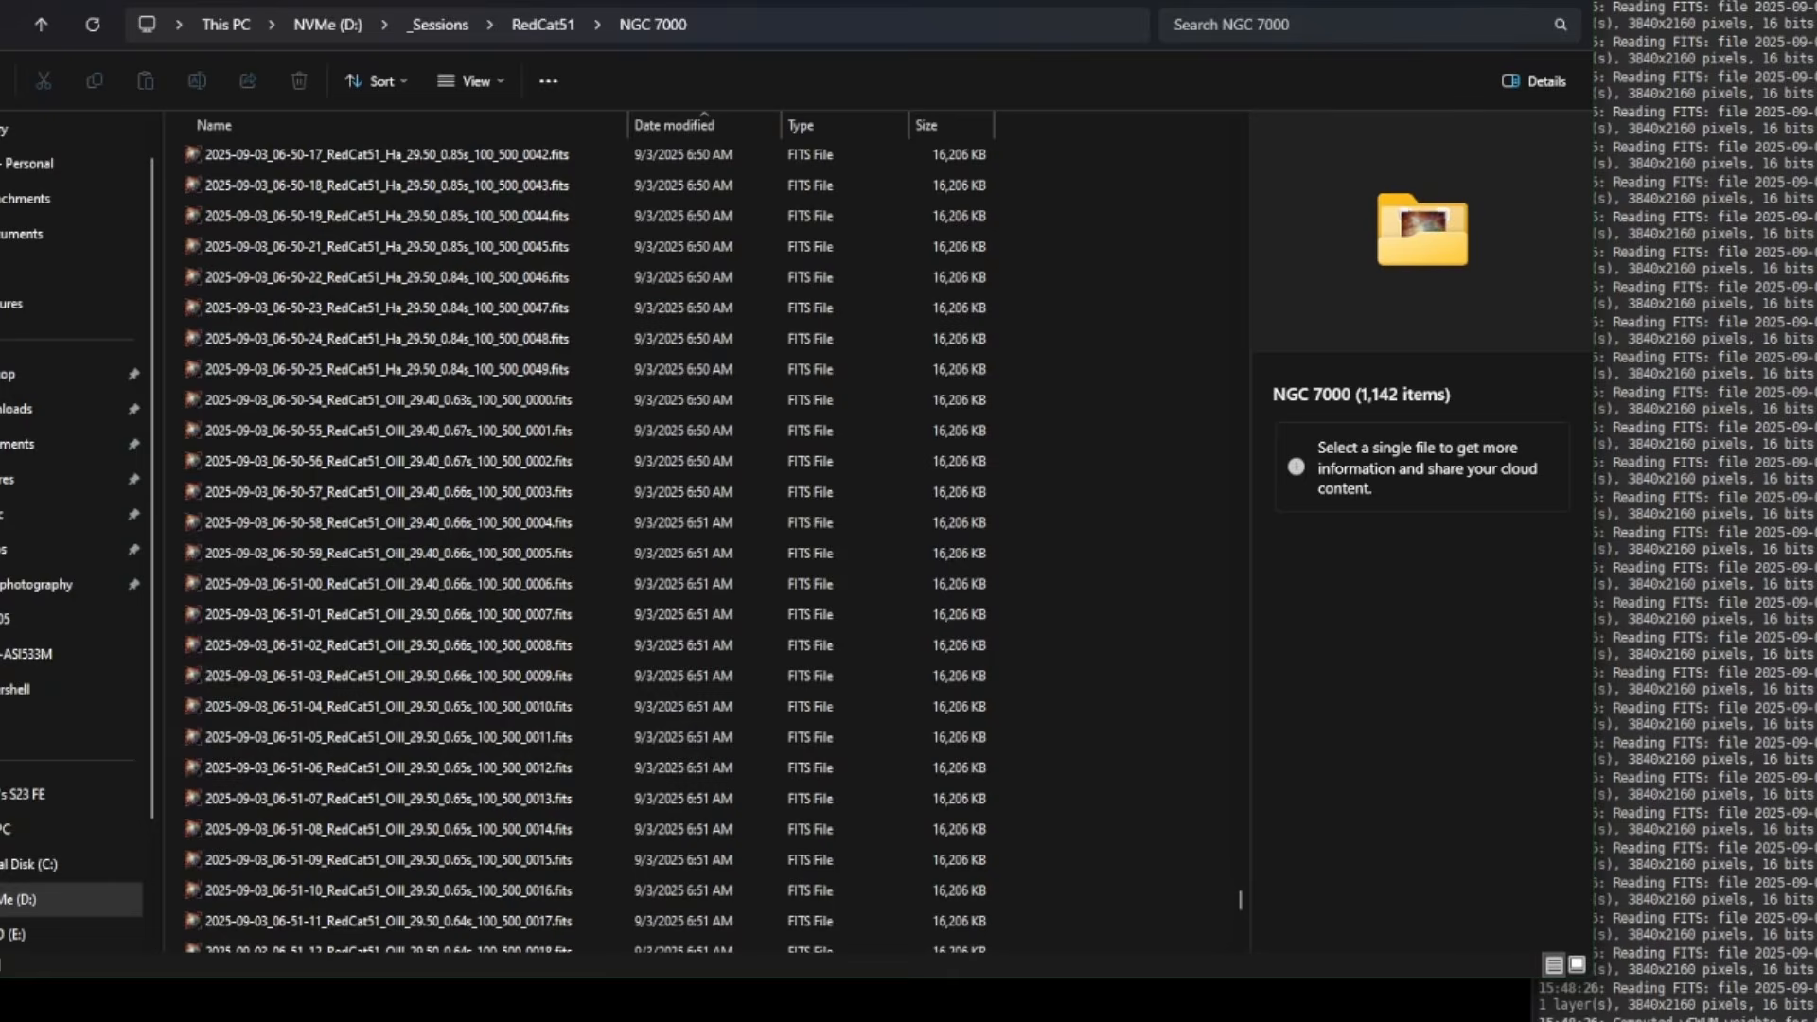
{"action": "key", "text": "alt+Tab"}
{"action": "left_click", "coordinate": [575, 598]}
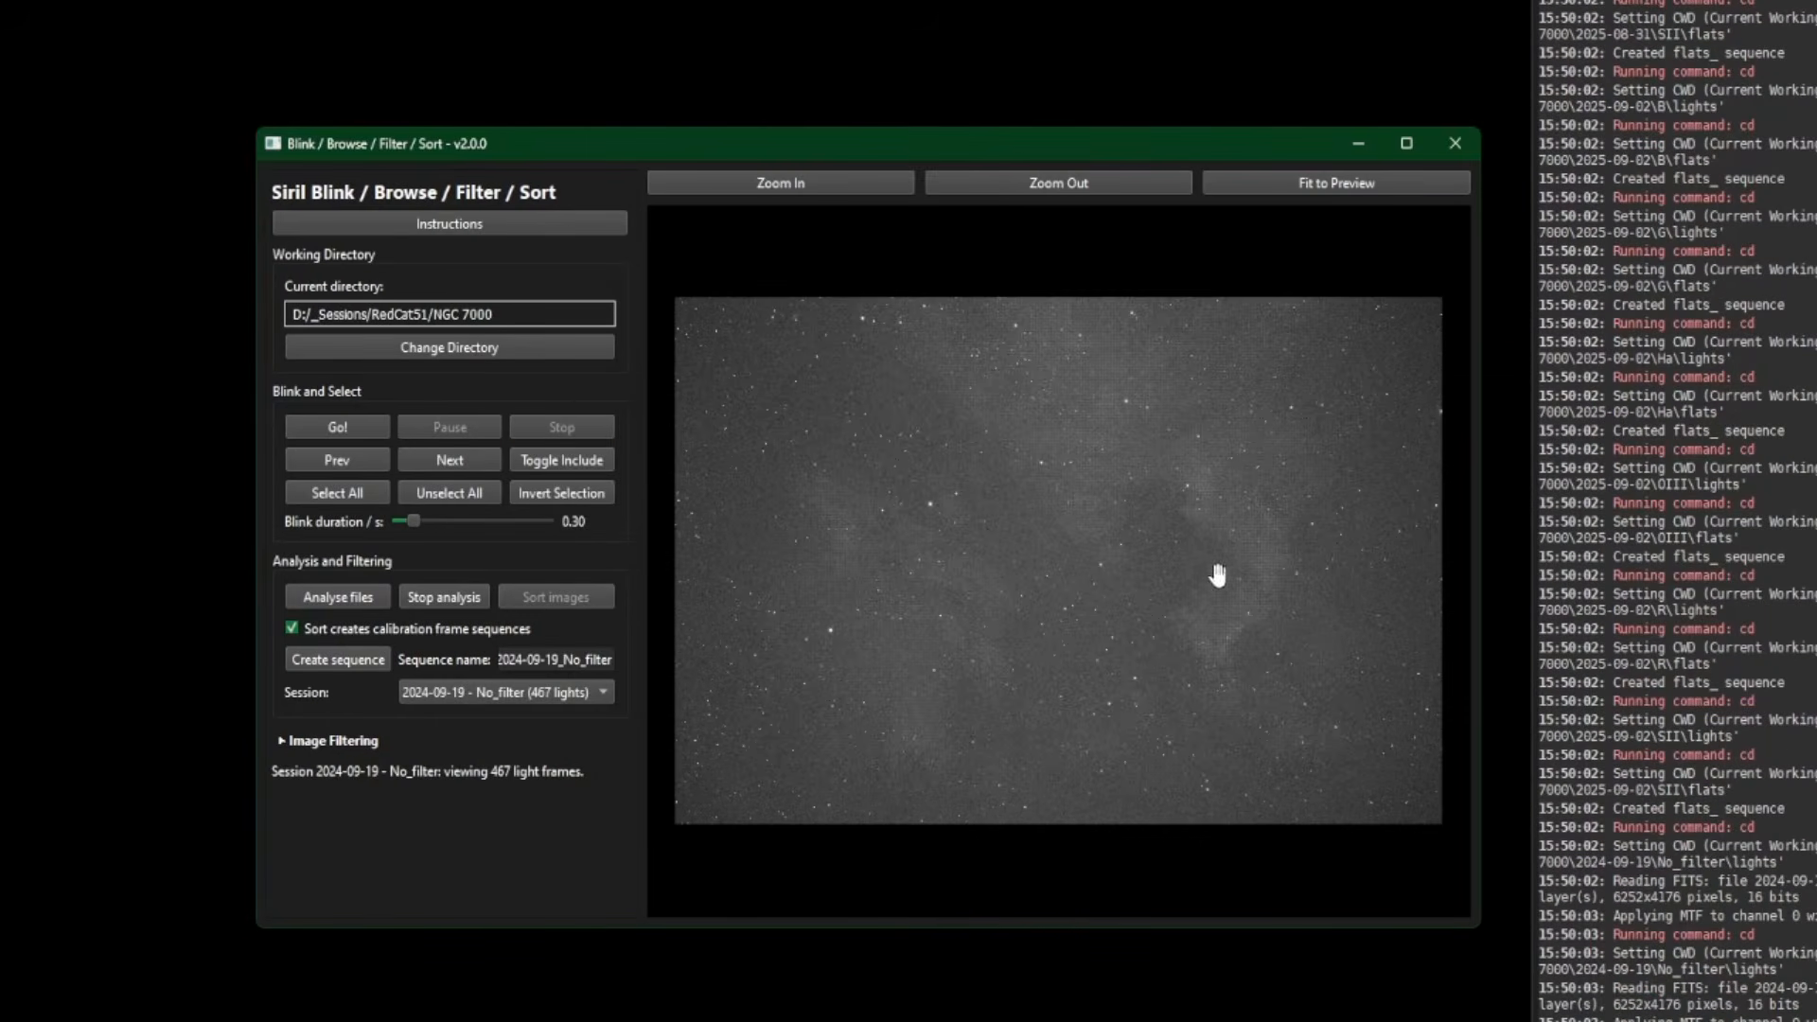
{"action": "key", "text": "alt+Tab"}
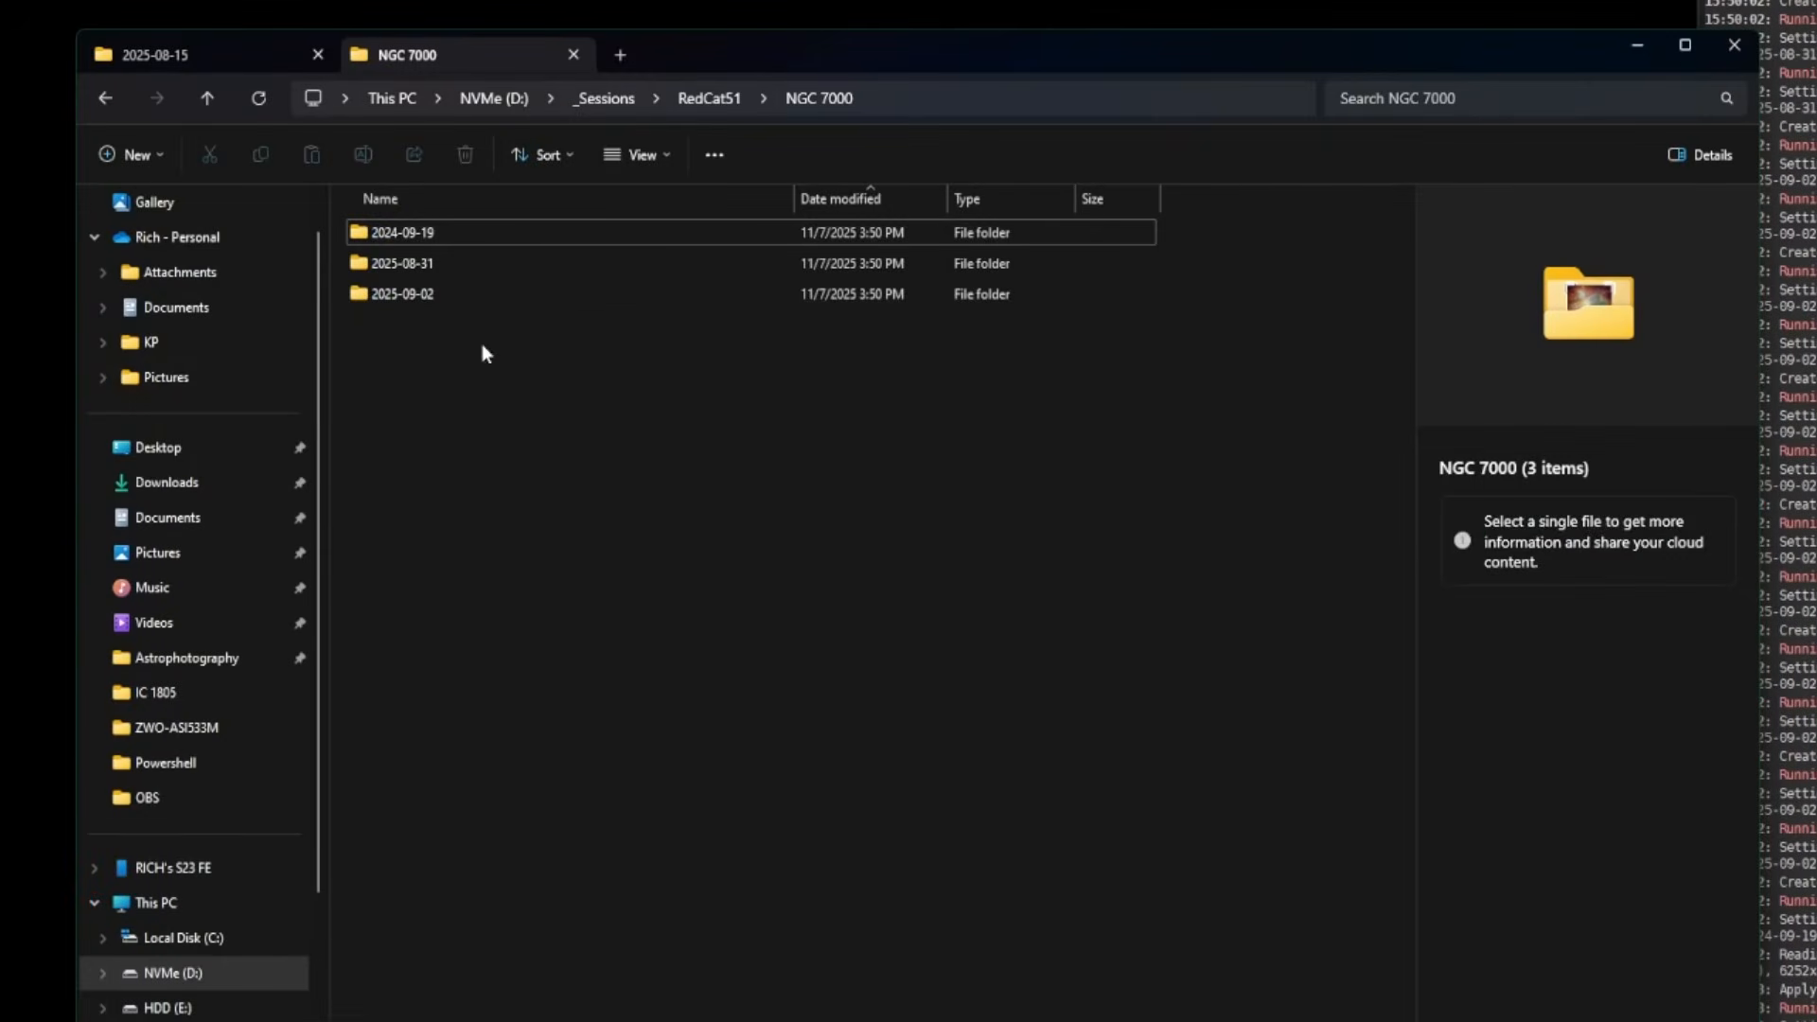
- Check the 2024-09-19 No_filter folder's flats and lights
{"action": "left_click", "coordinate": [444, 294]}
{"action": "left_click", "coordinate": [441, 268]}
{"action": "left_click", "coordinate": [456, 235]}
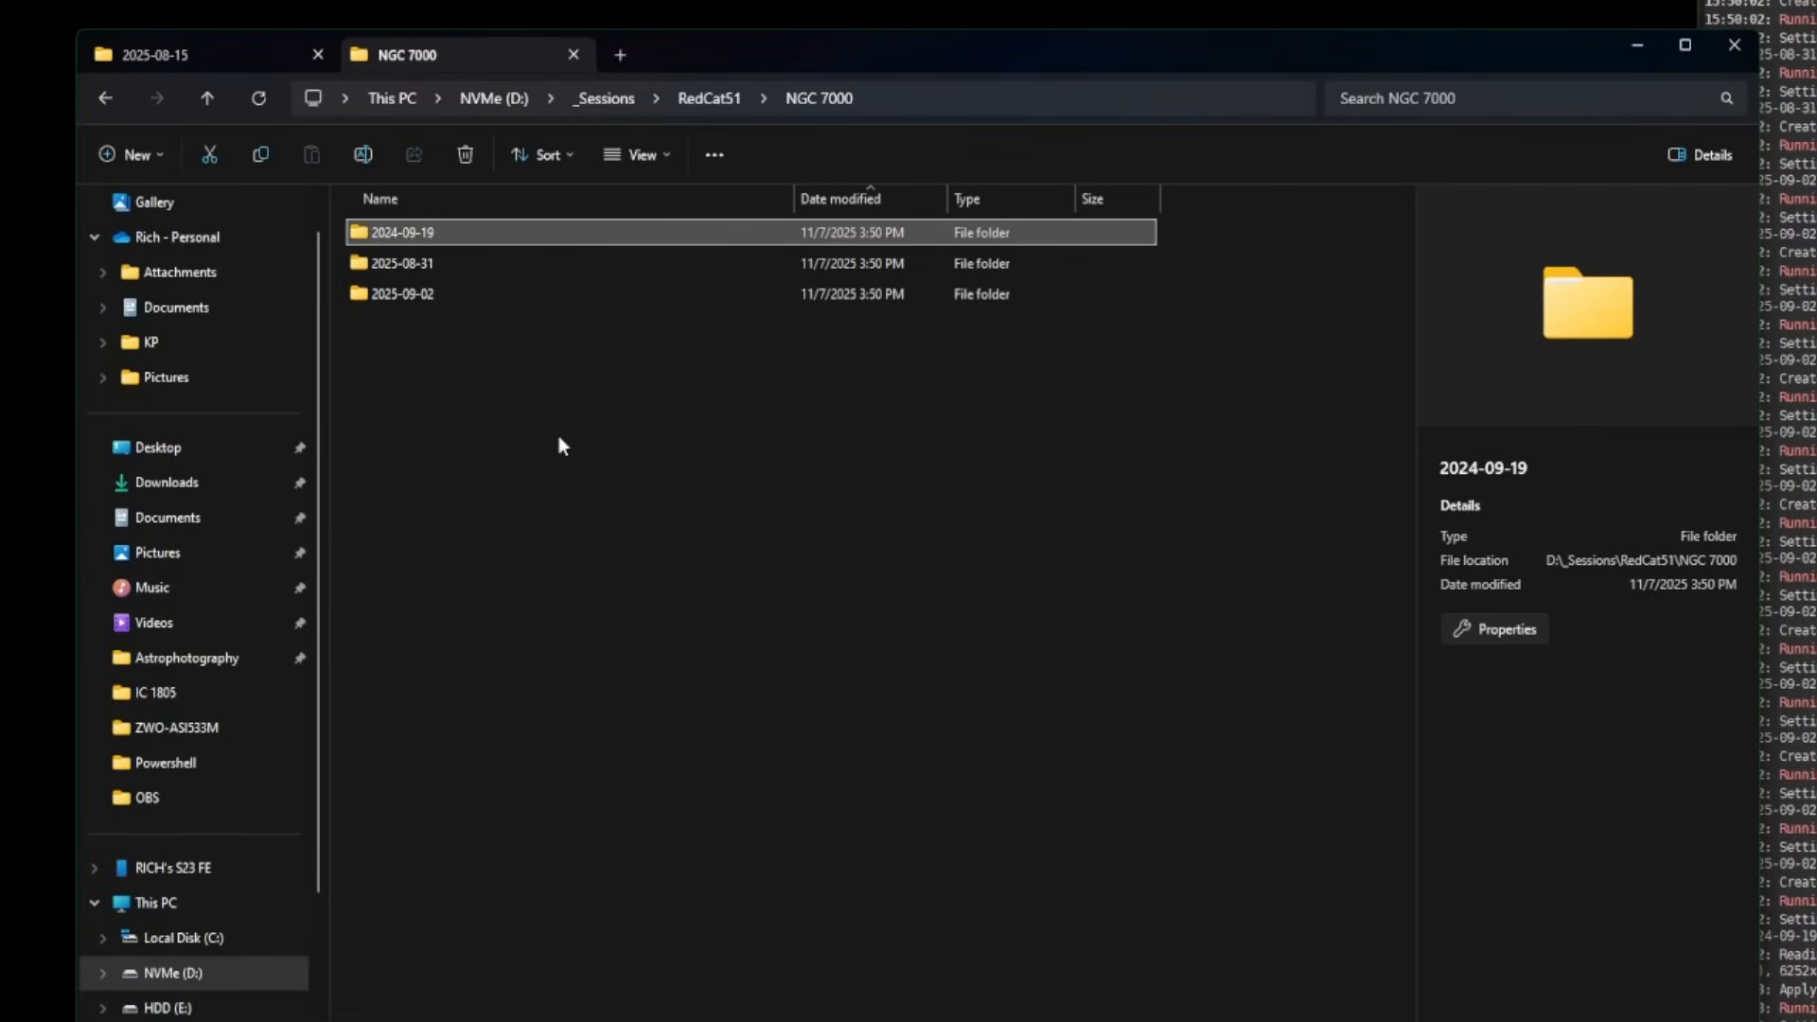
{"action": "double_click", "coordinate": [454, 229]}
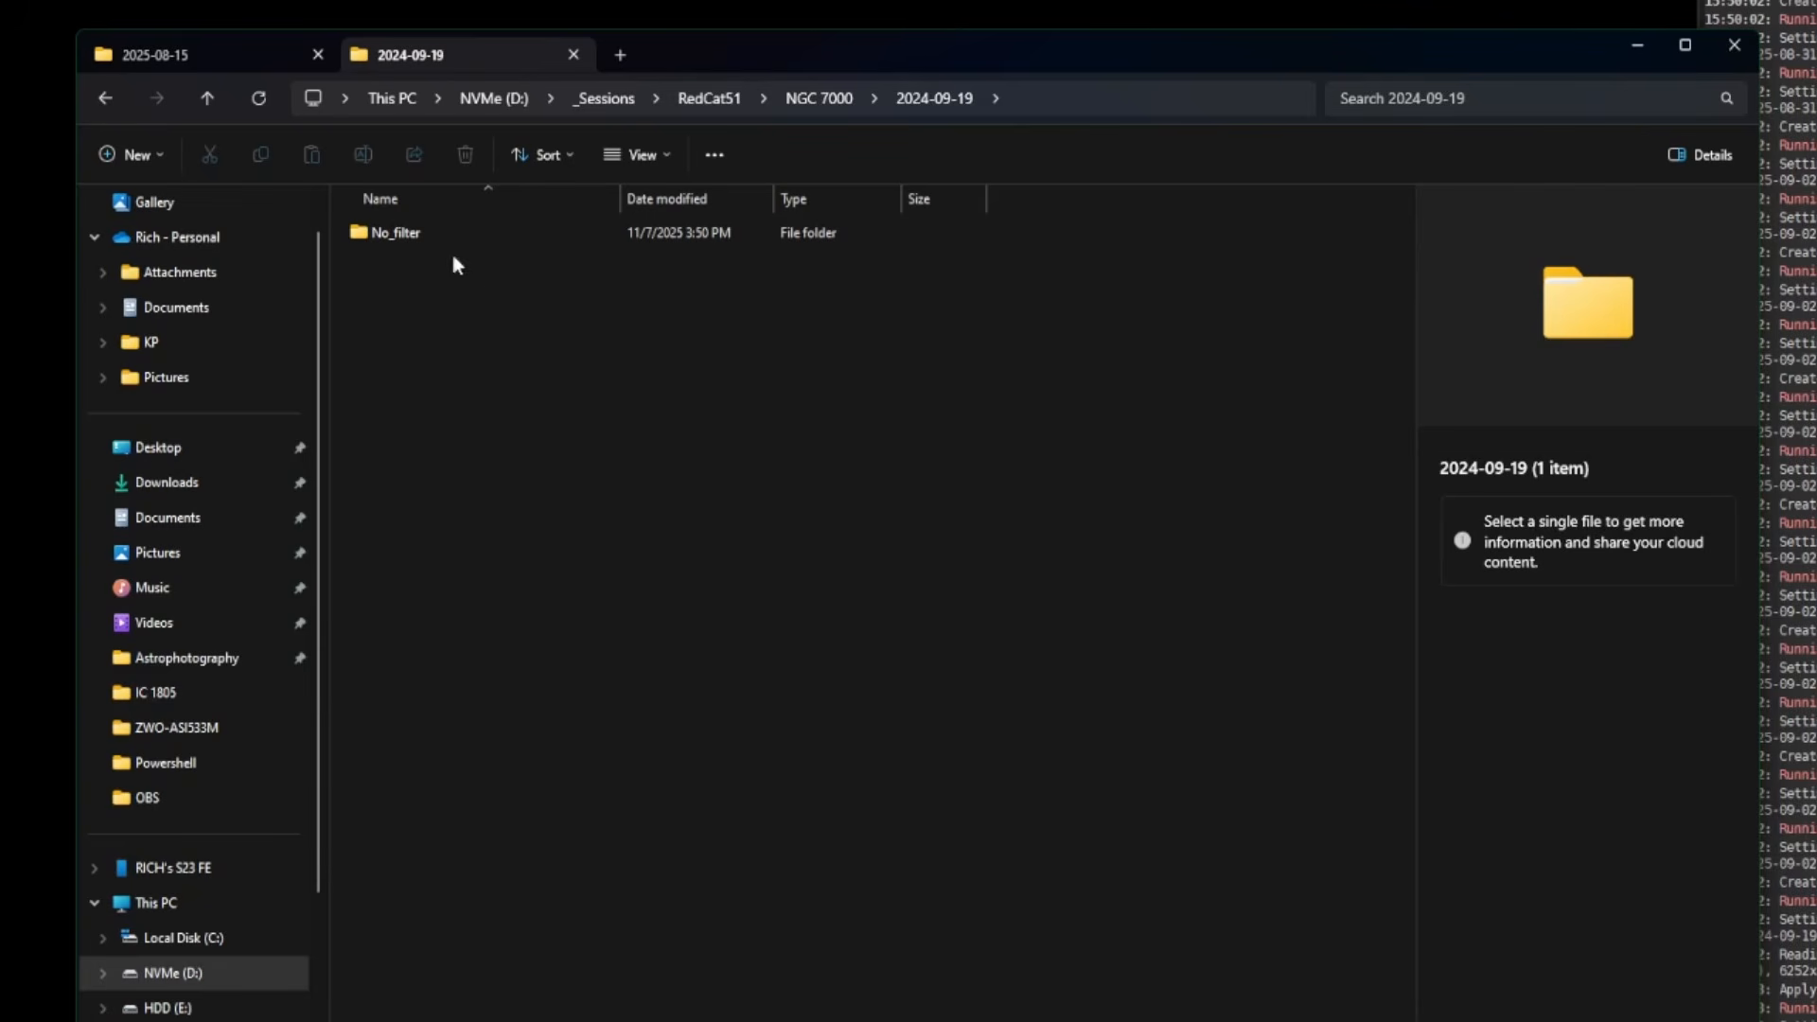
{"action": "double_click", "coordinate": [428, 233]}
{"action": "left_click", "coordinate": [910, 110]}
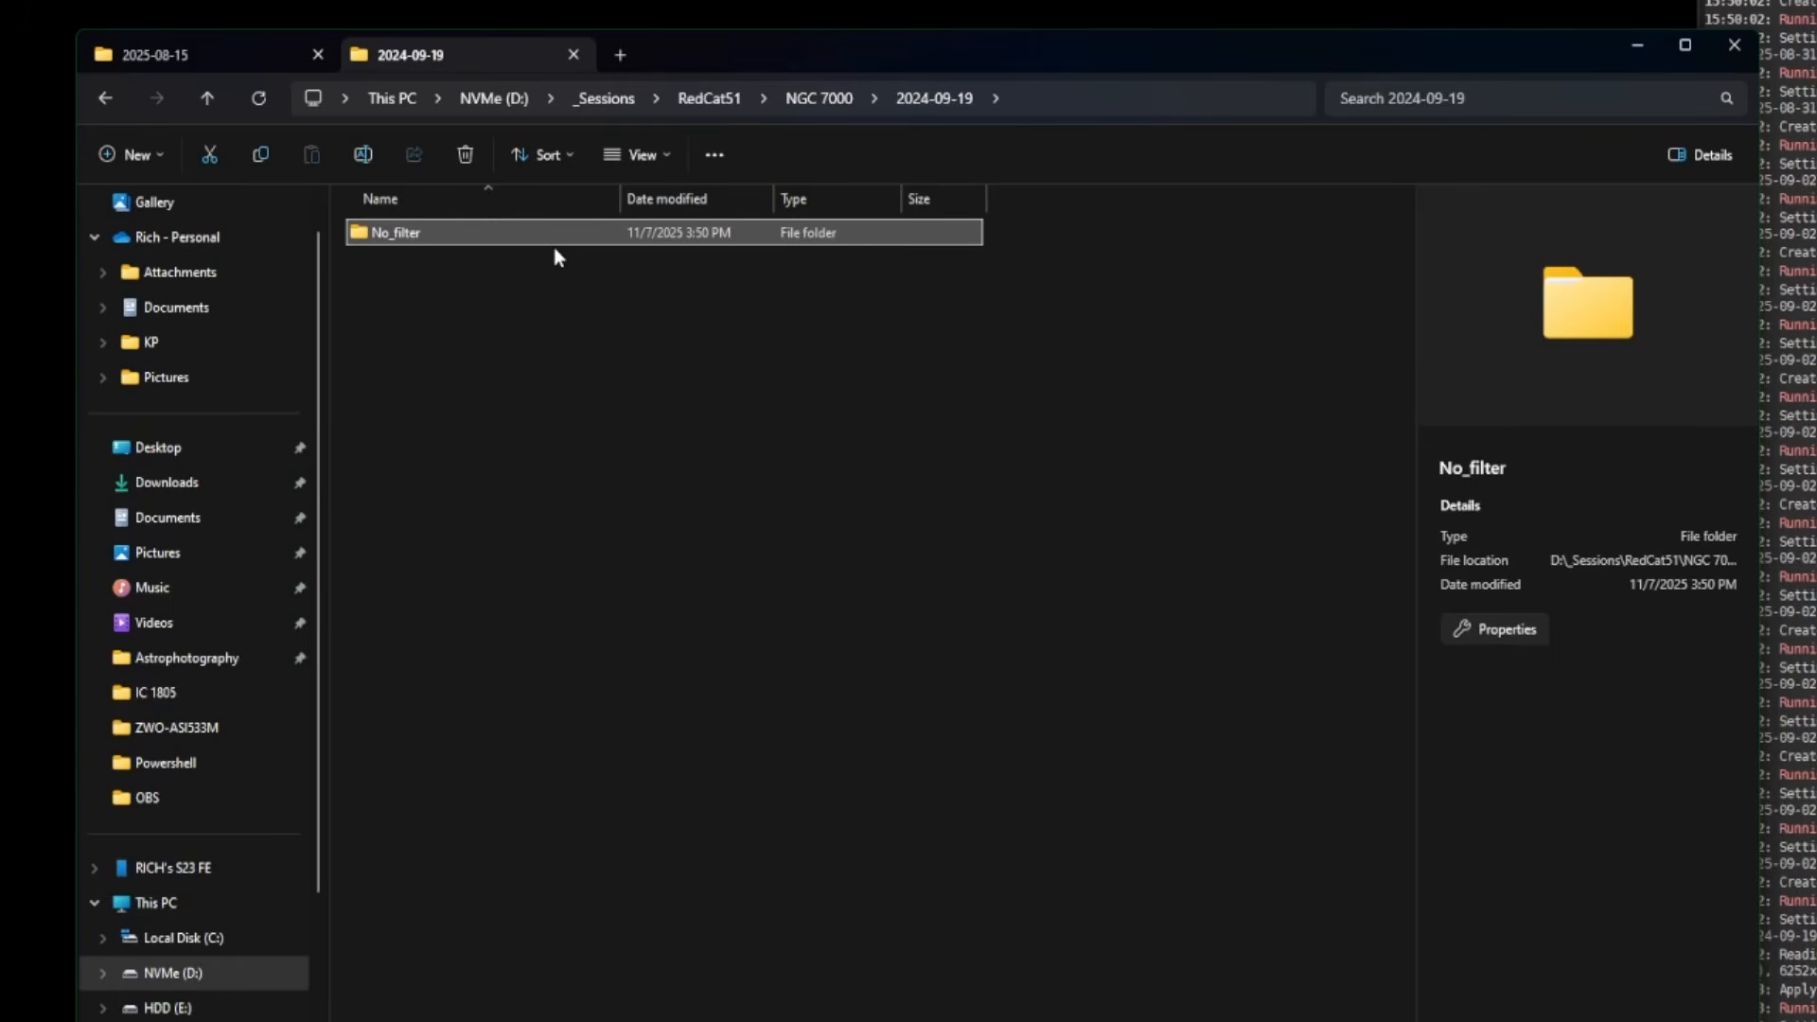
{"action": "double_click", "coordinate": [549, 237]}
{"action": "double_click", "coordinate": [432, 234]}
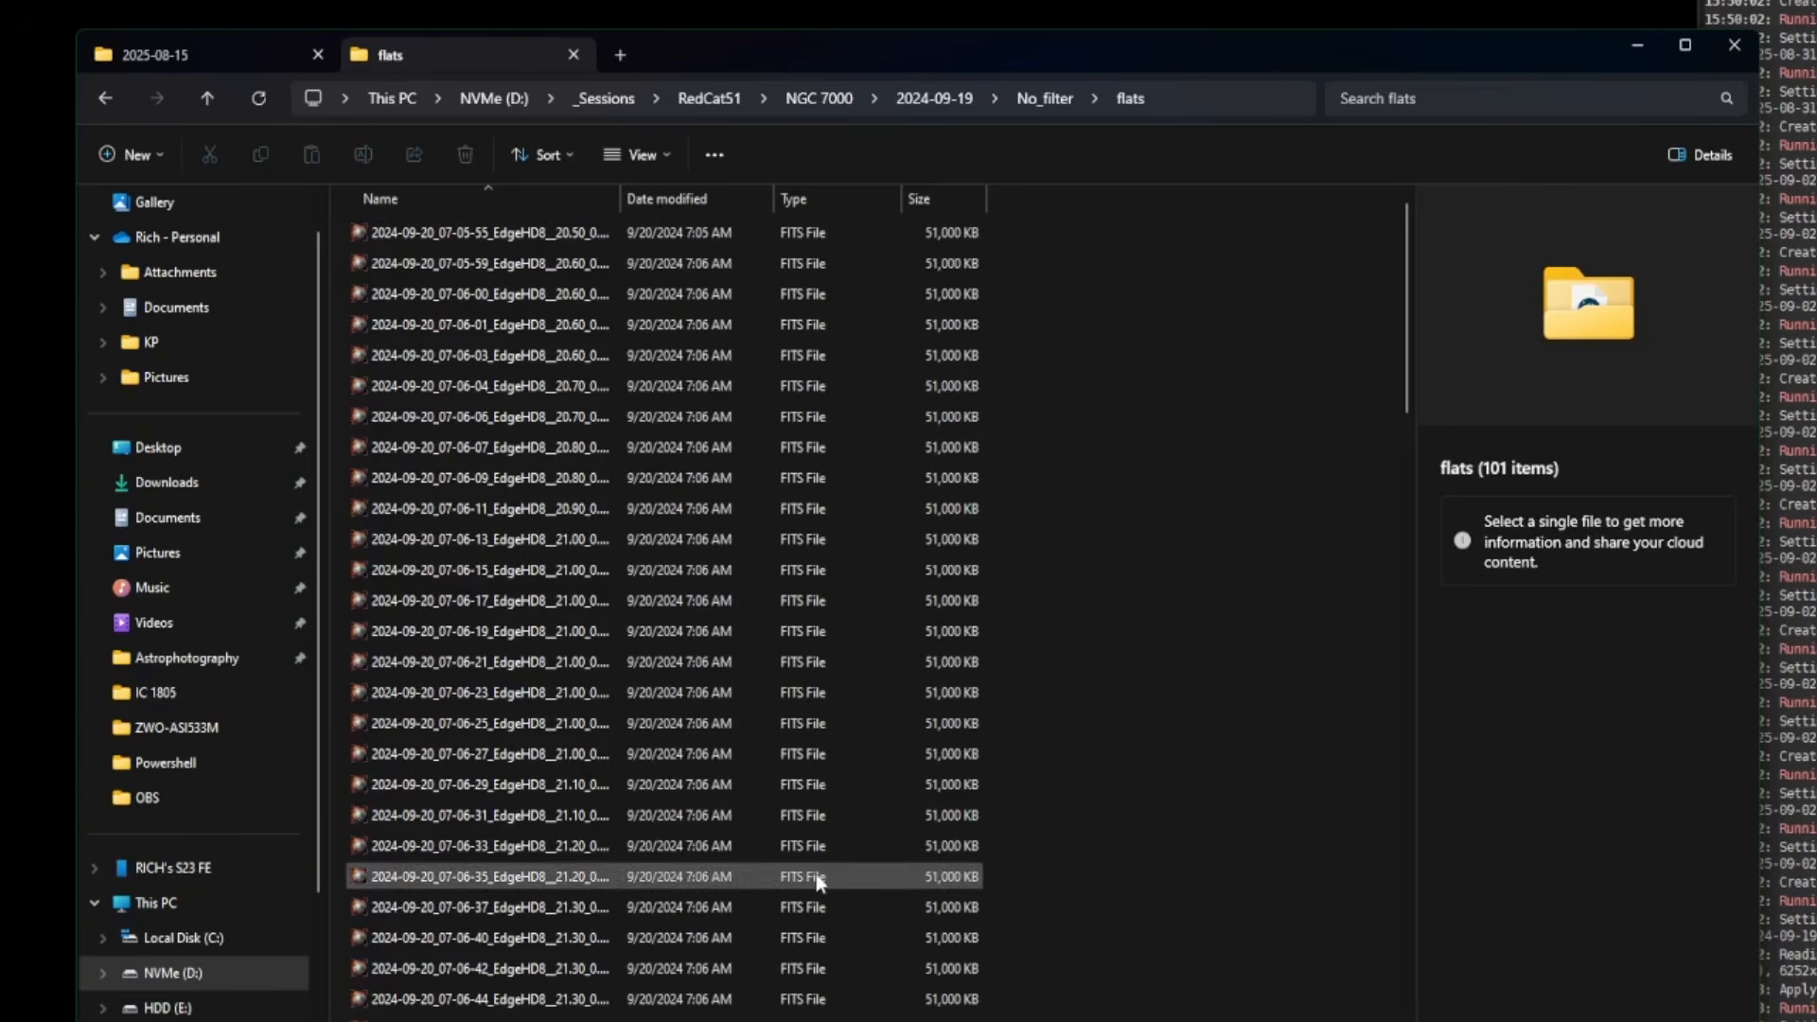
{"action": "left_click", "coordinate": [1039, 100]}
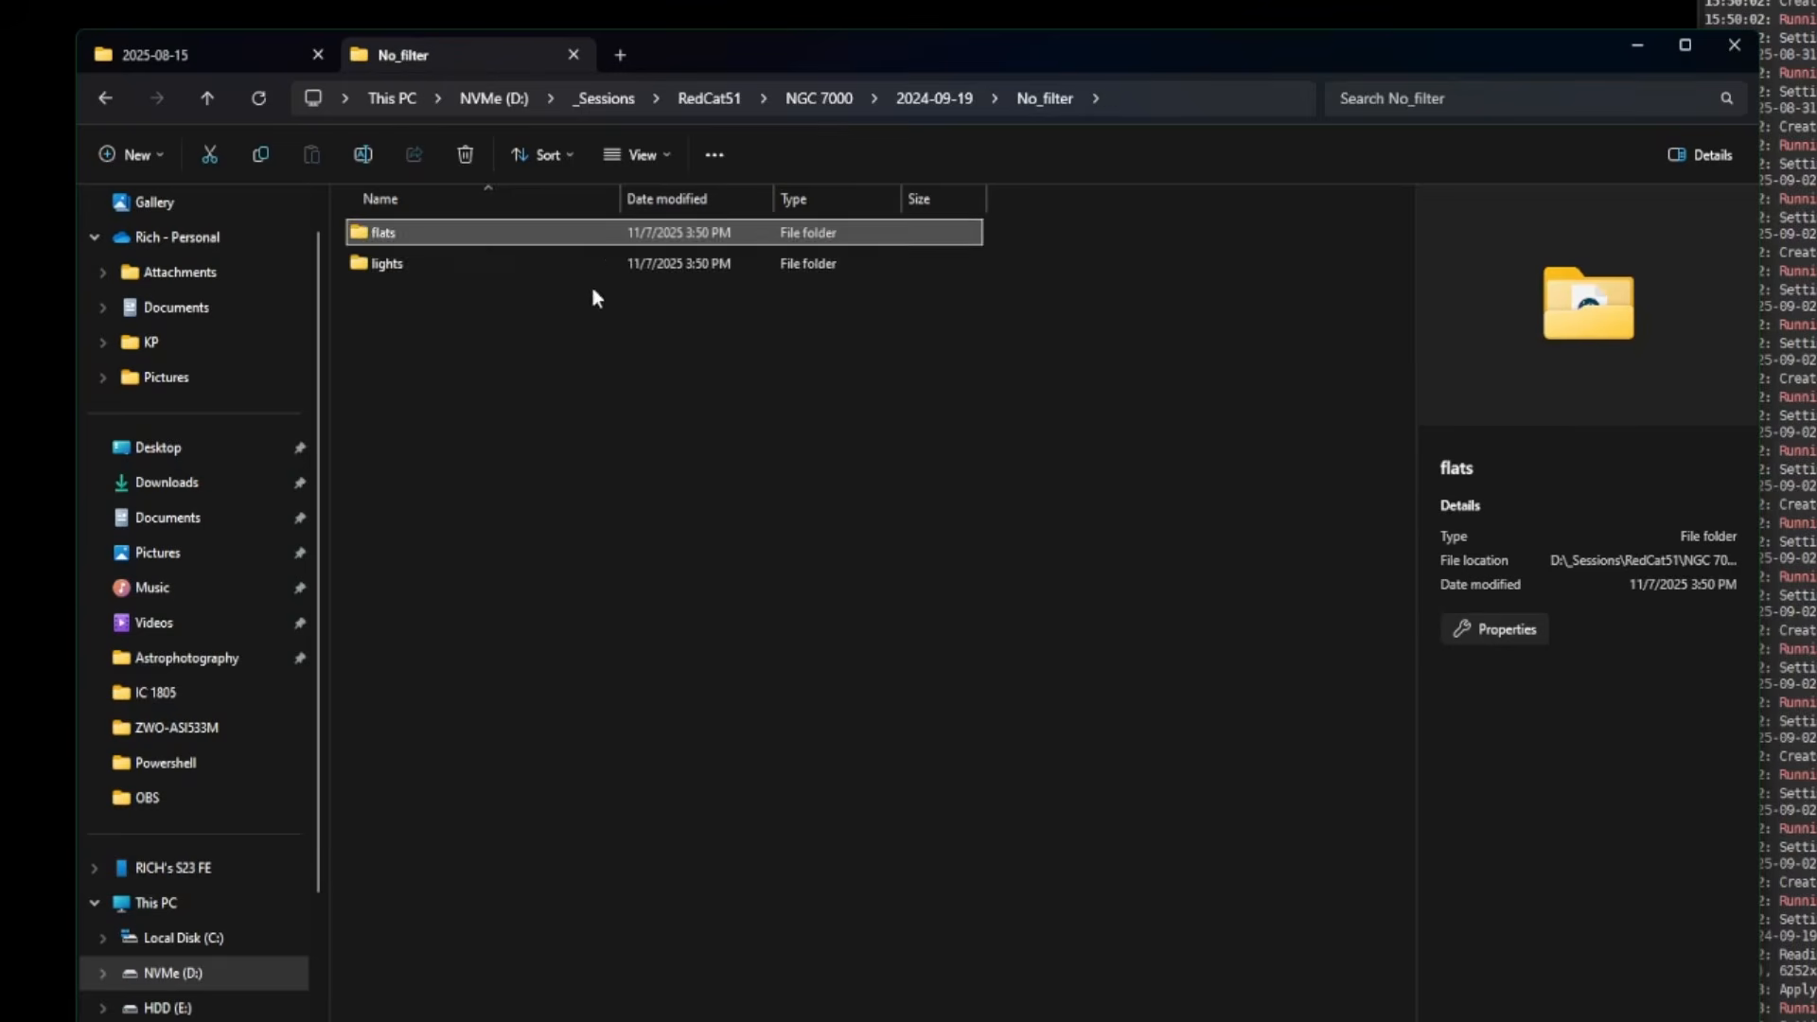
{"action": "double_click", "coordinate": [475, 270]}
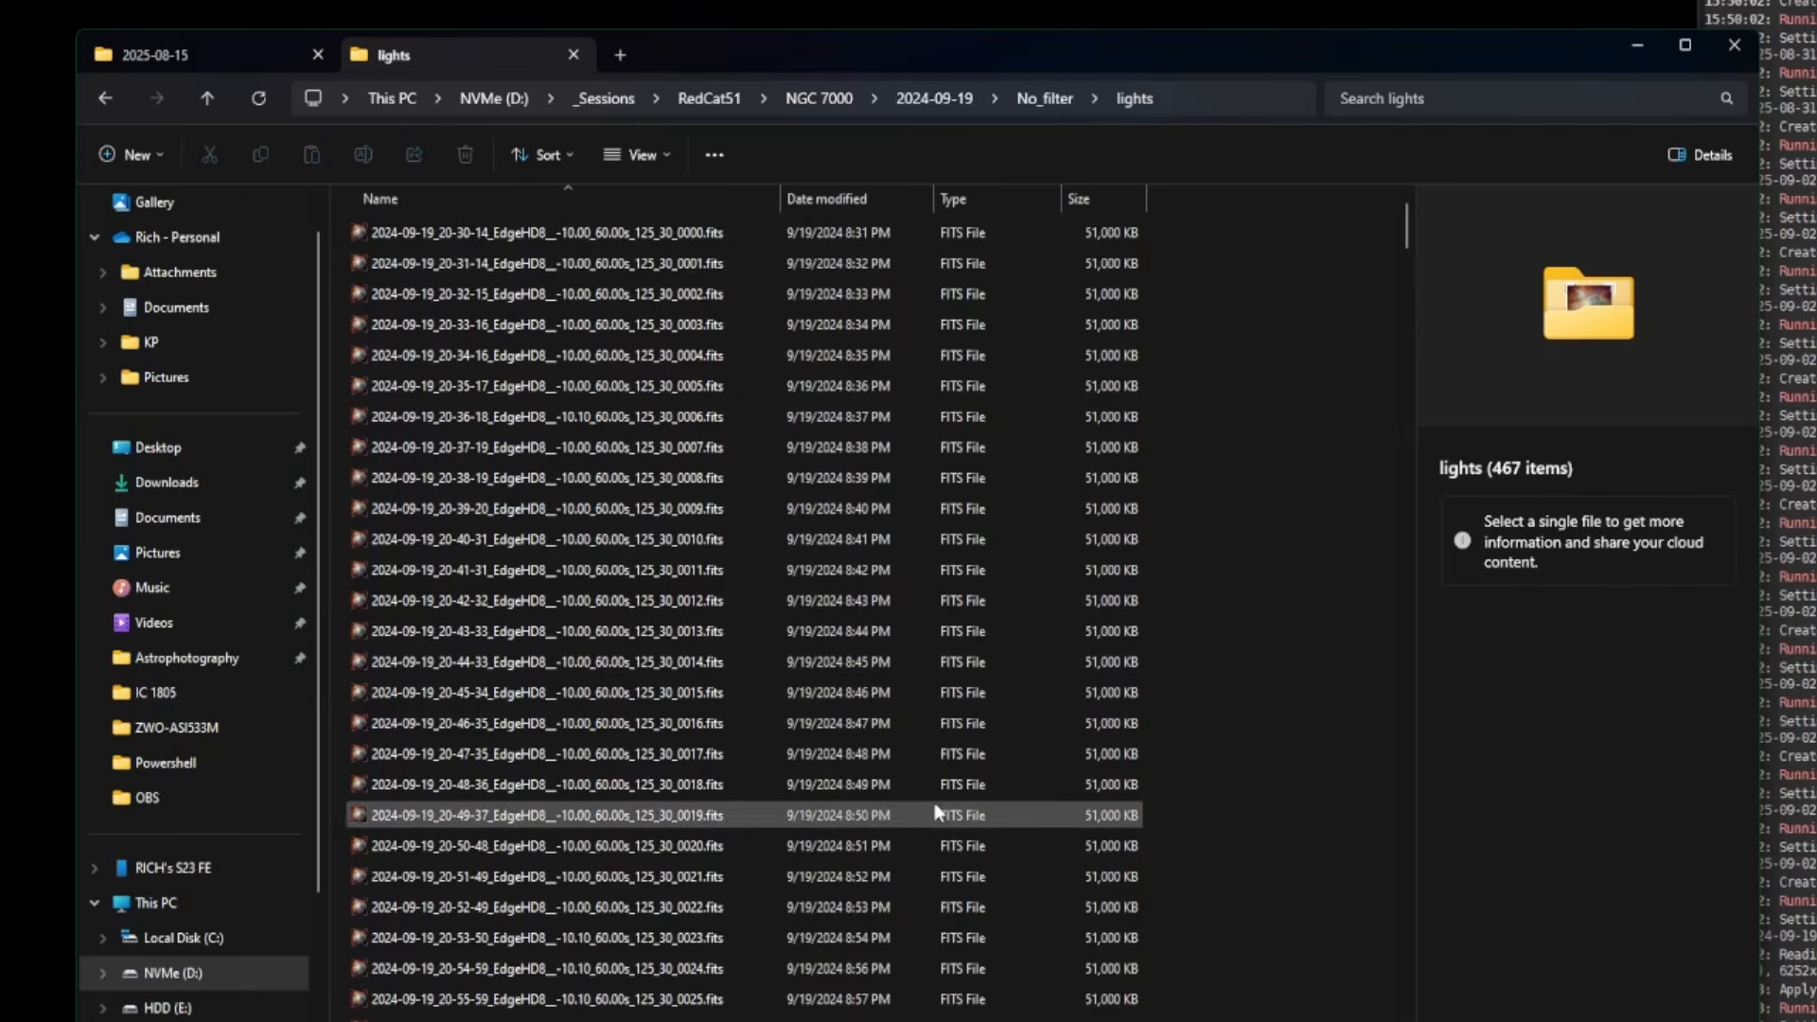
{"action": "left_click", "coordinate": [825, 101]}
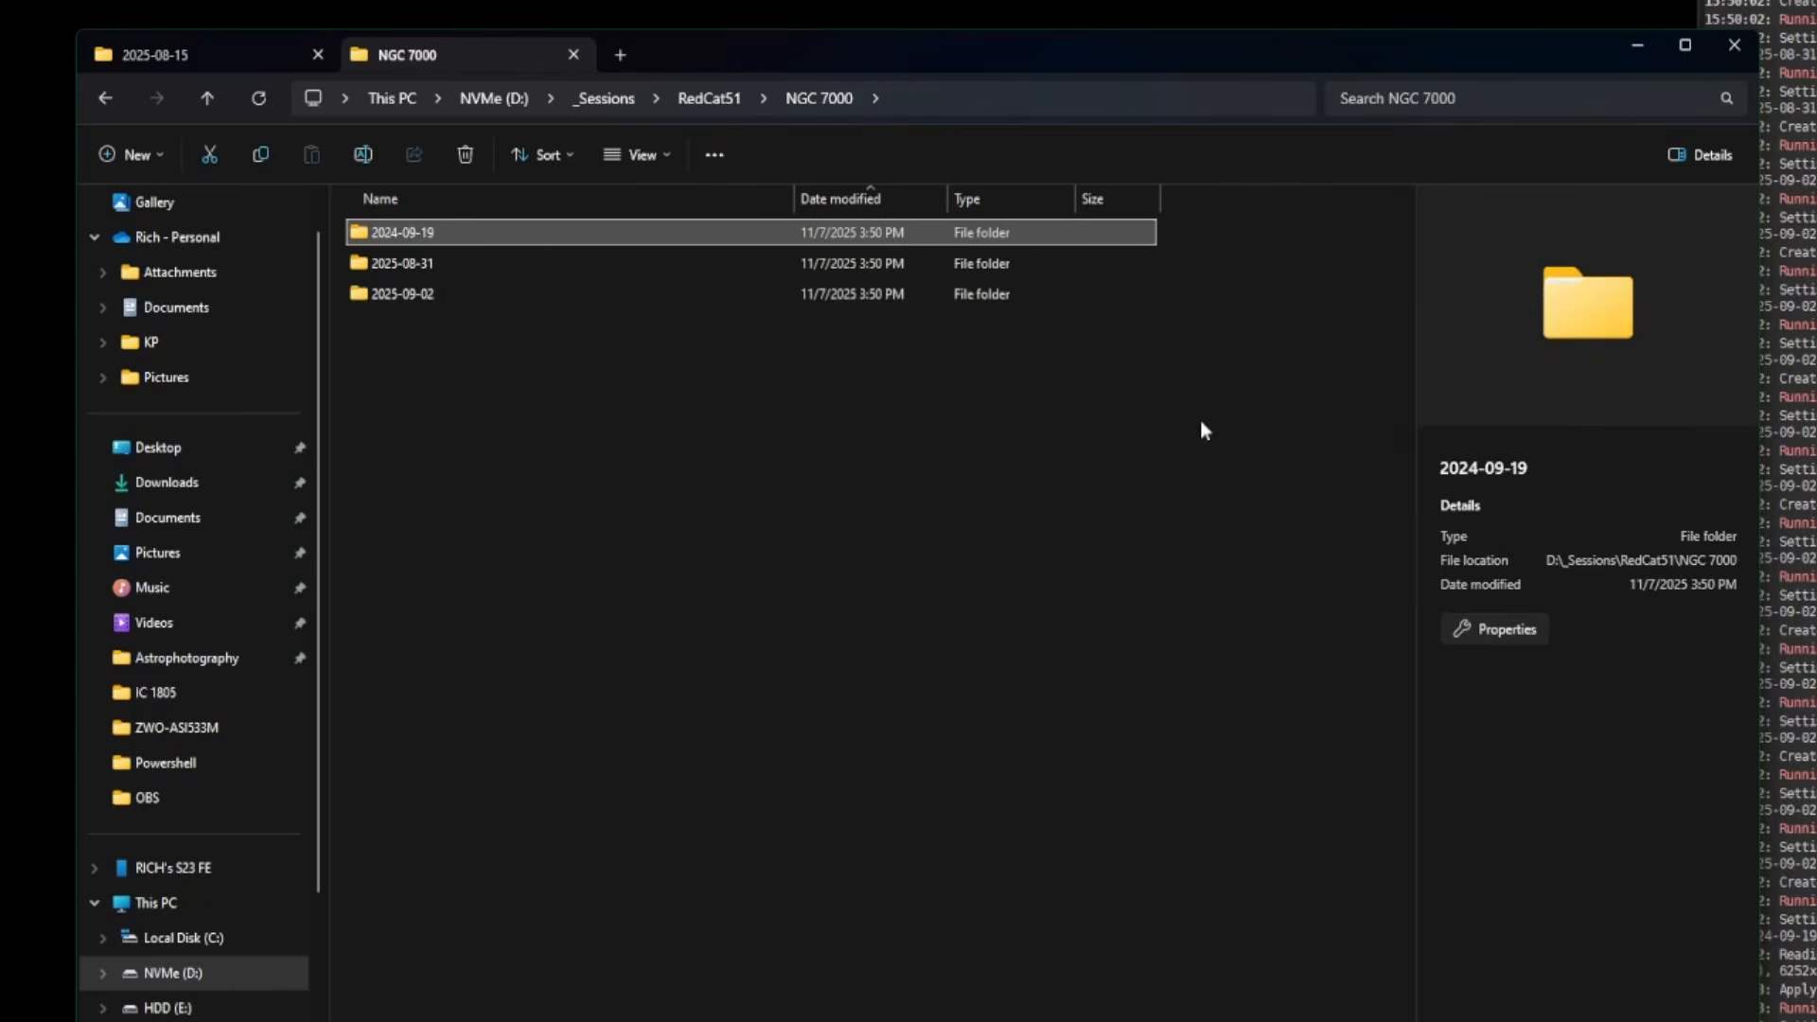
- Check the 2025-08-31 session's Ha, OIII and SII filter folders
{"action": "double_click", "coordinate": [451, 263]}
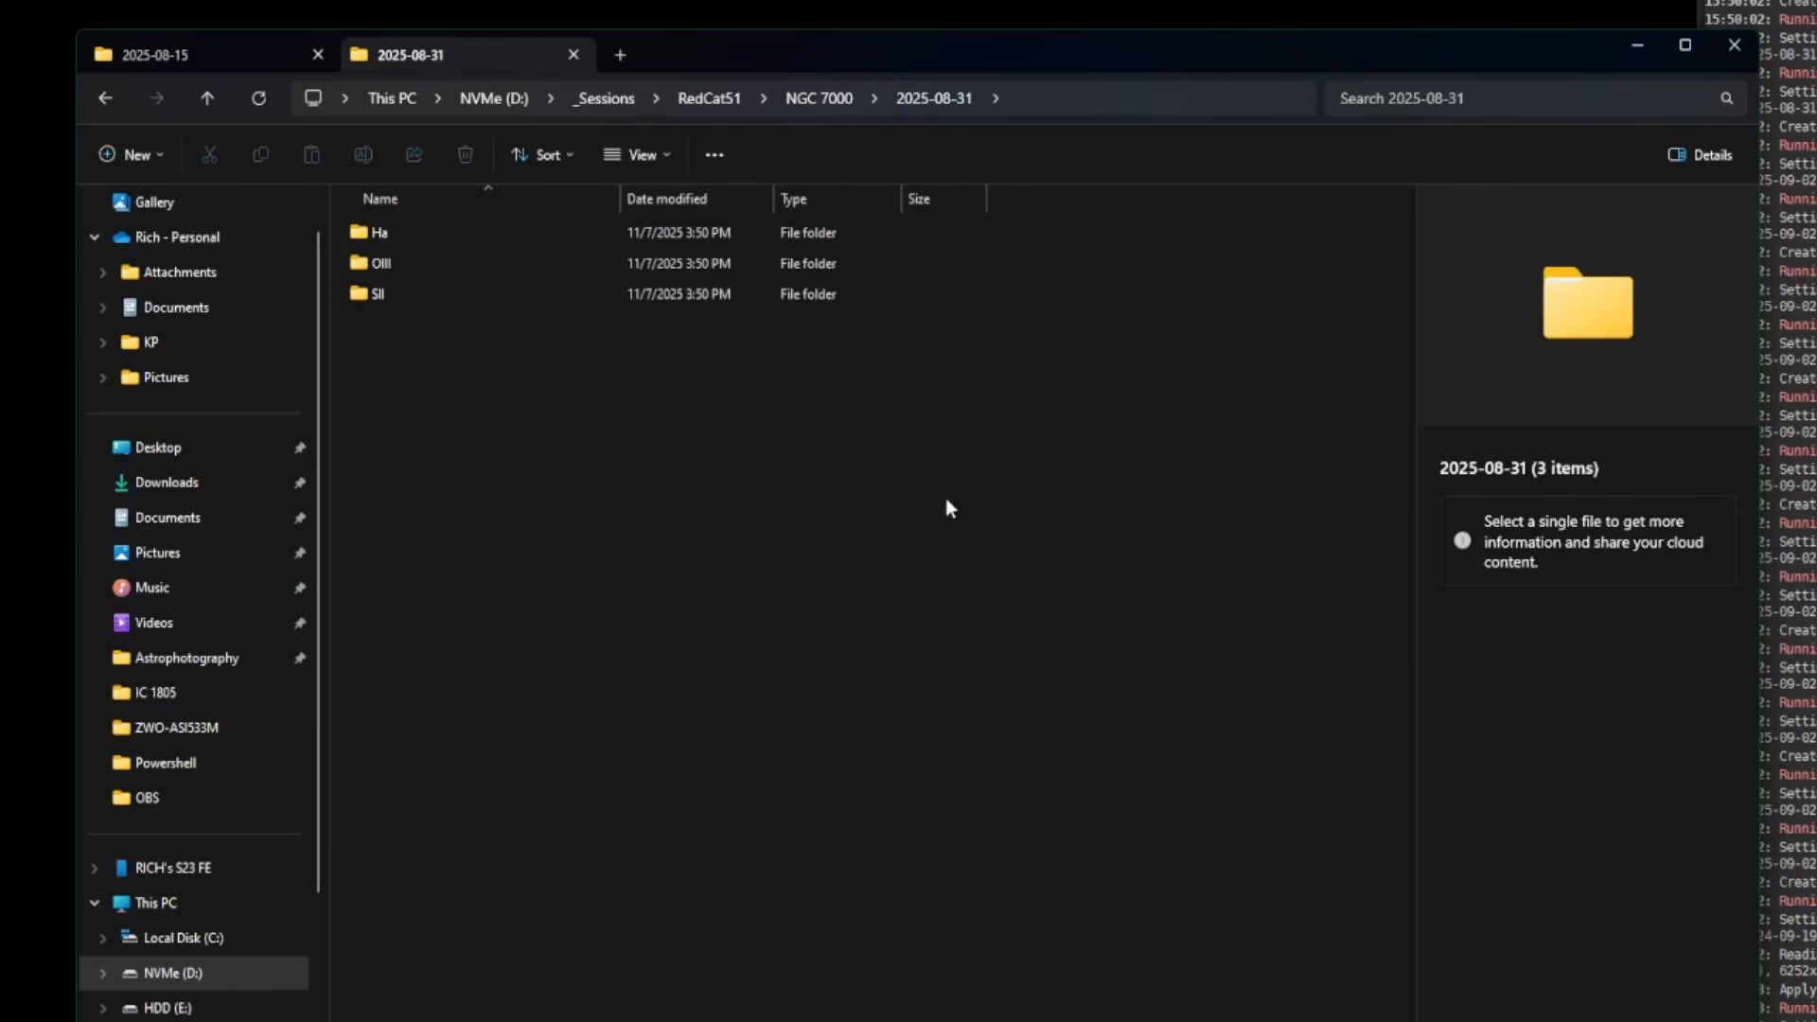
{"action": "double_click", "coordinate": [413, 233]}
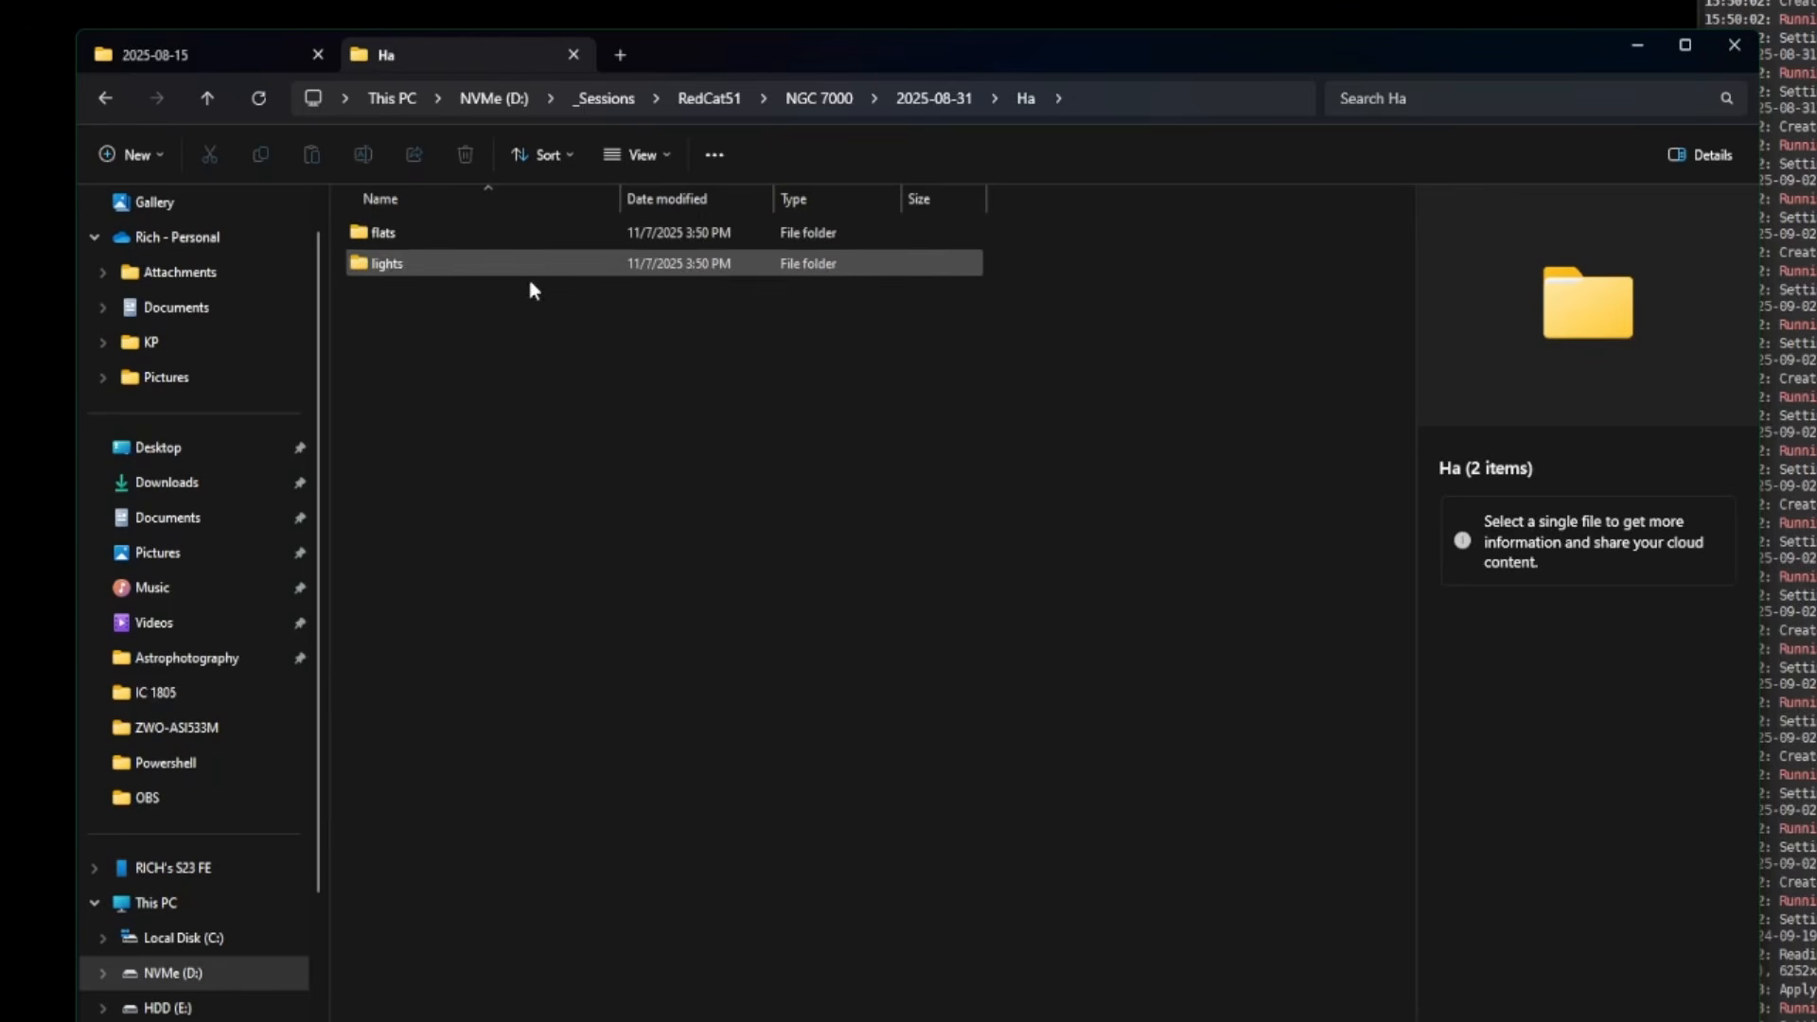
{"action": "double_click", "coordinate": [456, 244]}
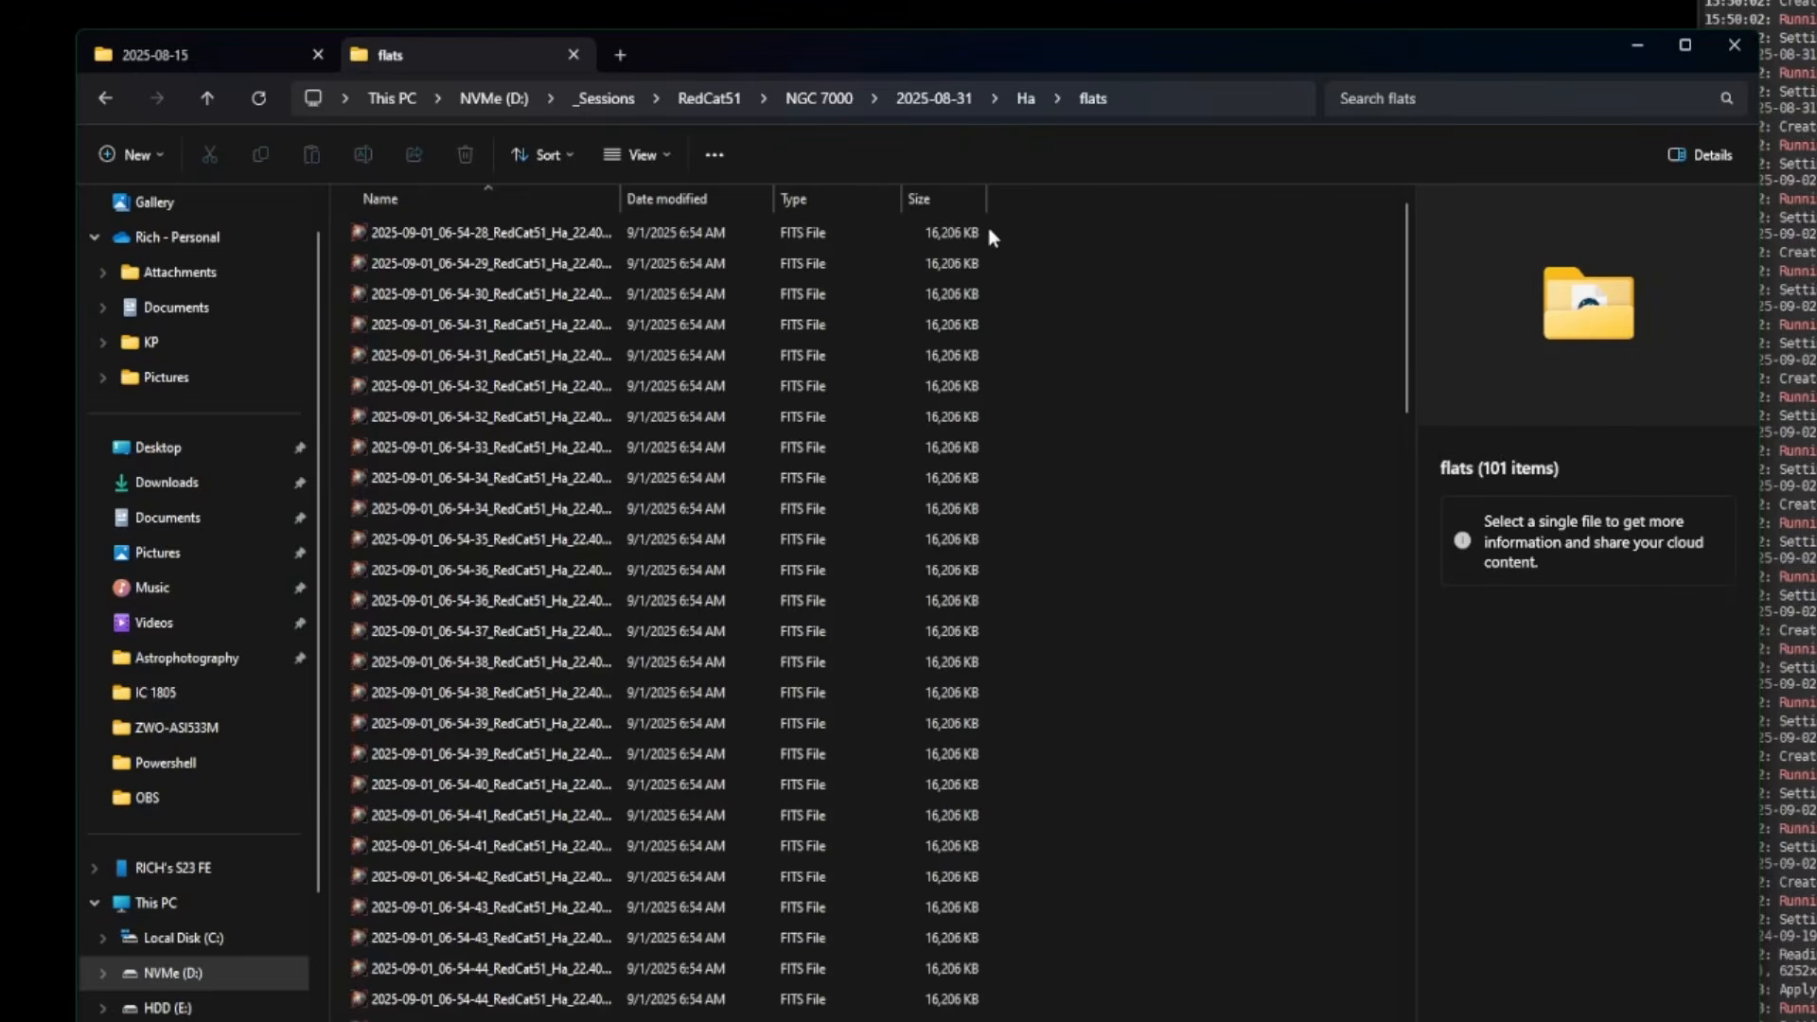
{"action": "left_click", "coordinate": [934, 98]}
{"action": "left_click", "coordinate": [475, 278]}
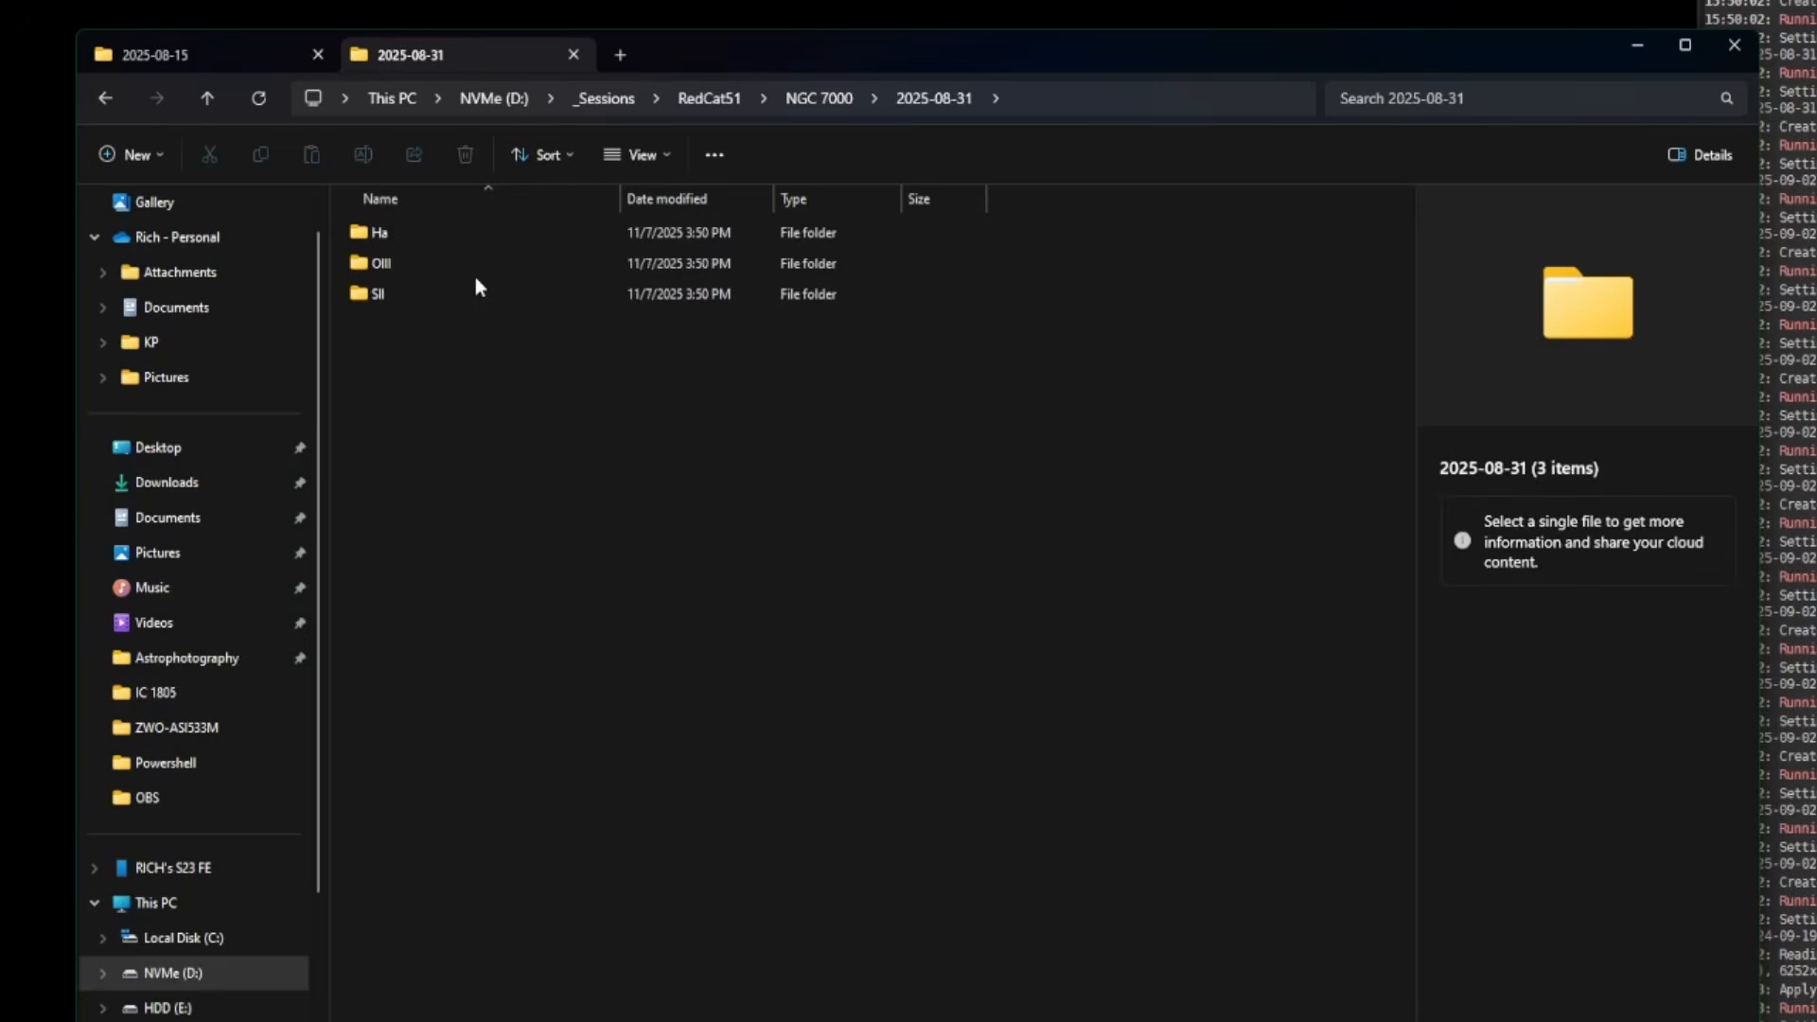
{"action": "double_click", "coordinate": [466, 268]}
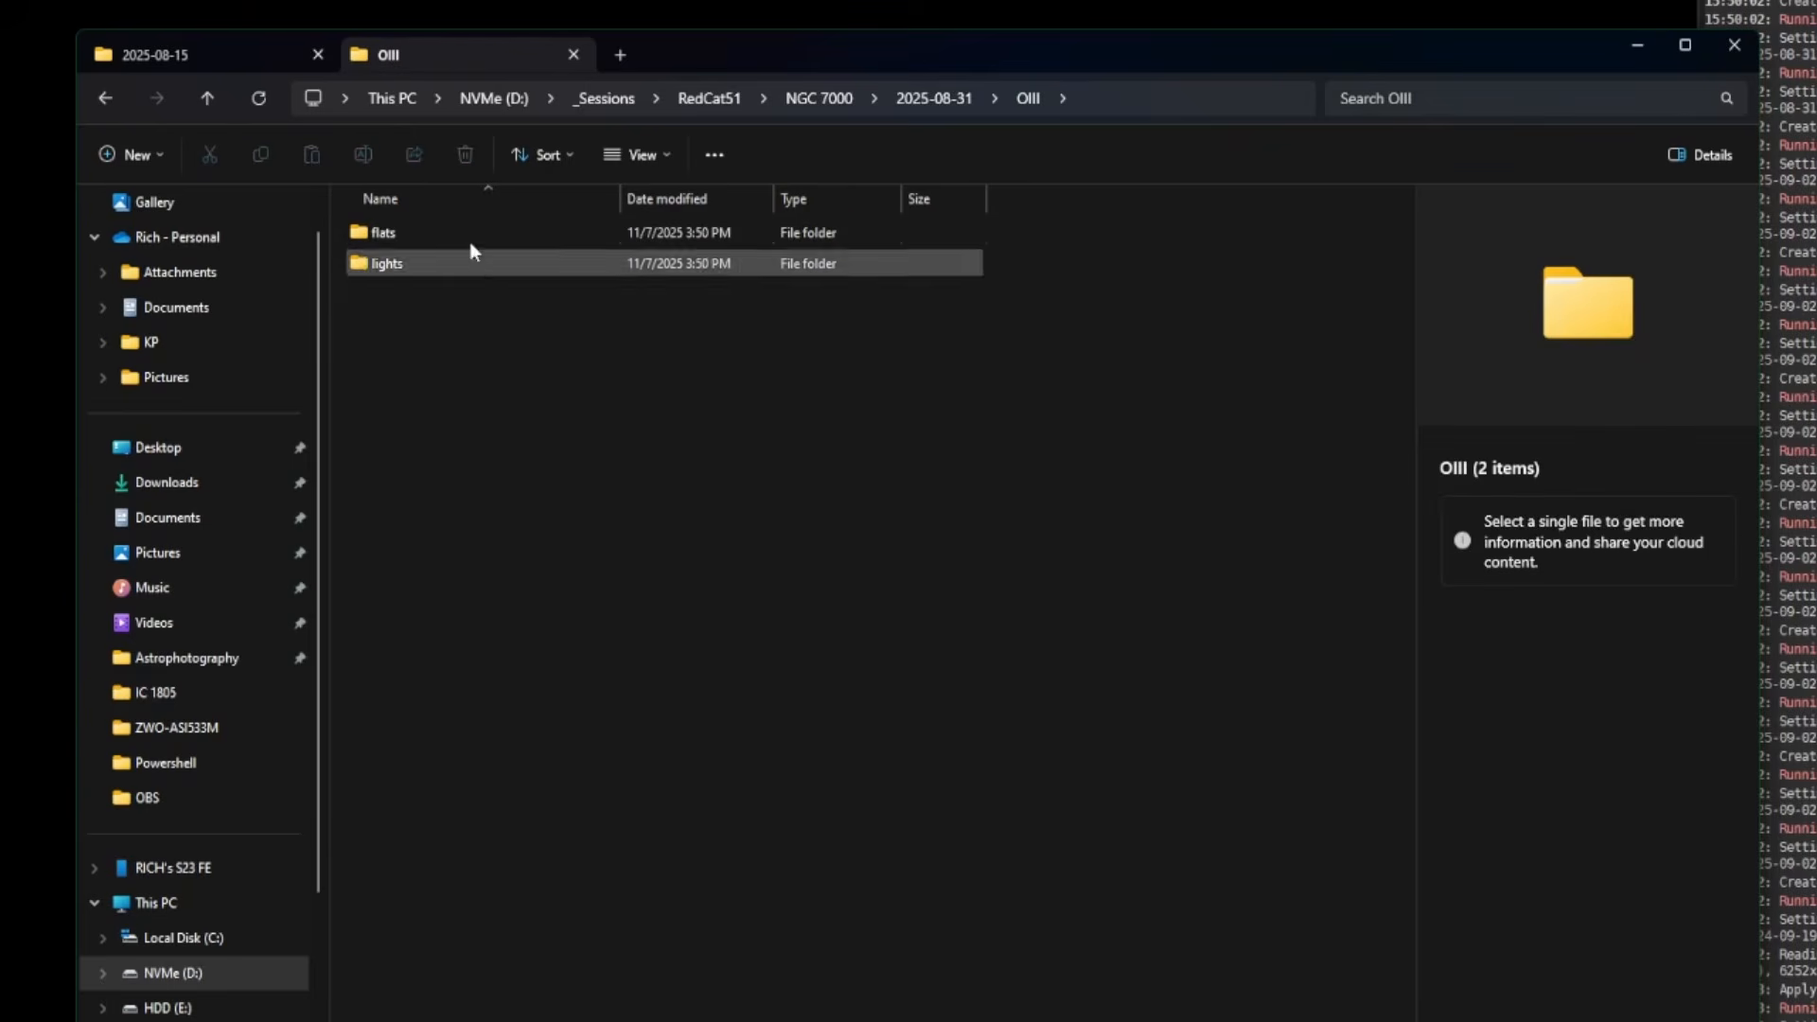
{"action": "left_click", "coordinate": [939, 99]}
{"action": "double_click", "coordinate": [394, 294]}
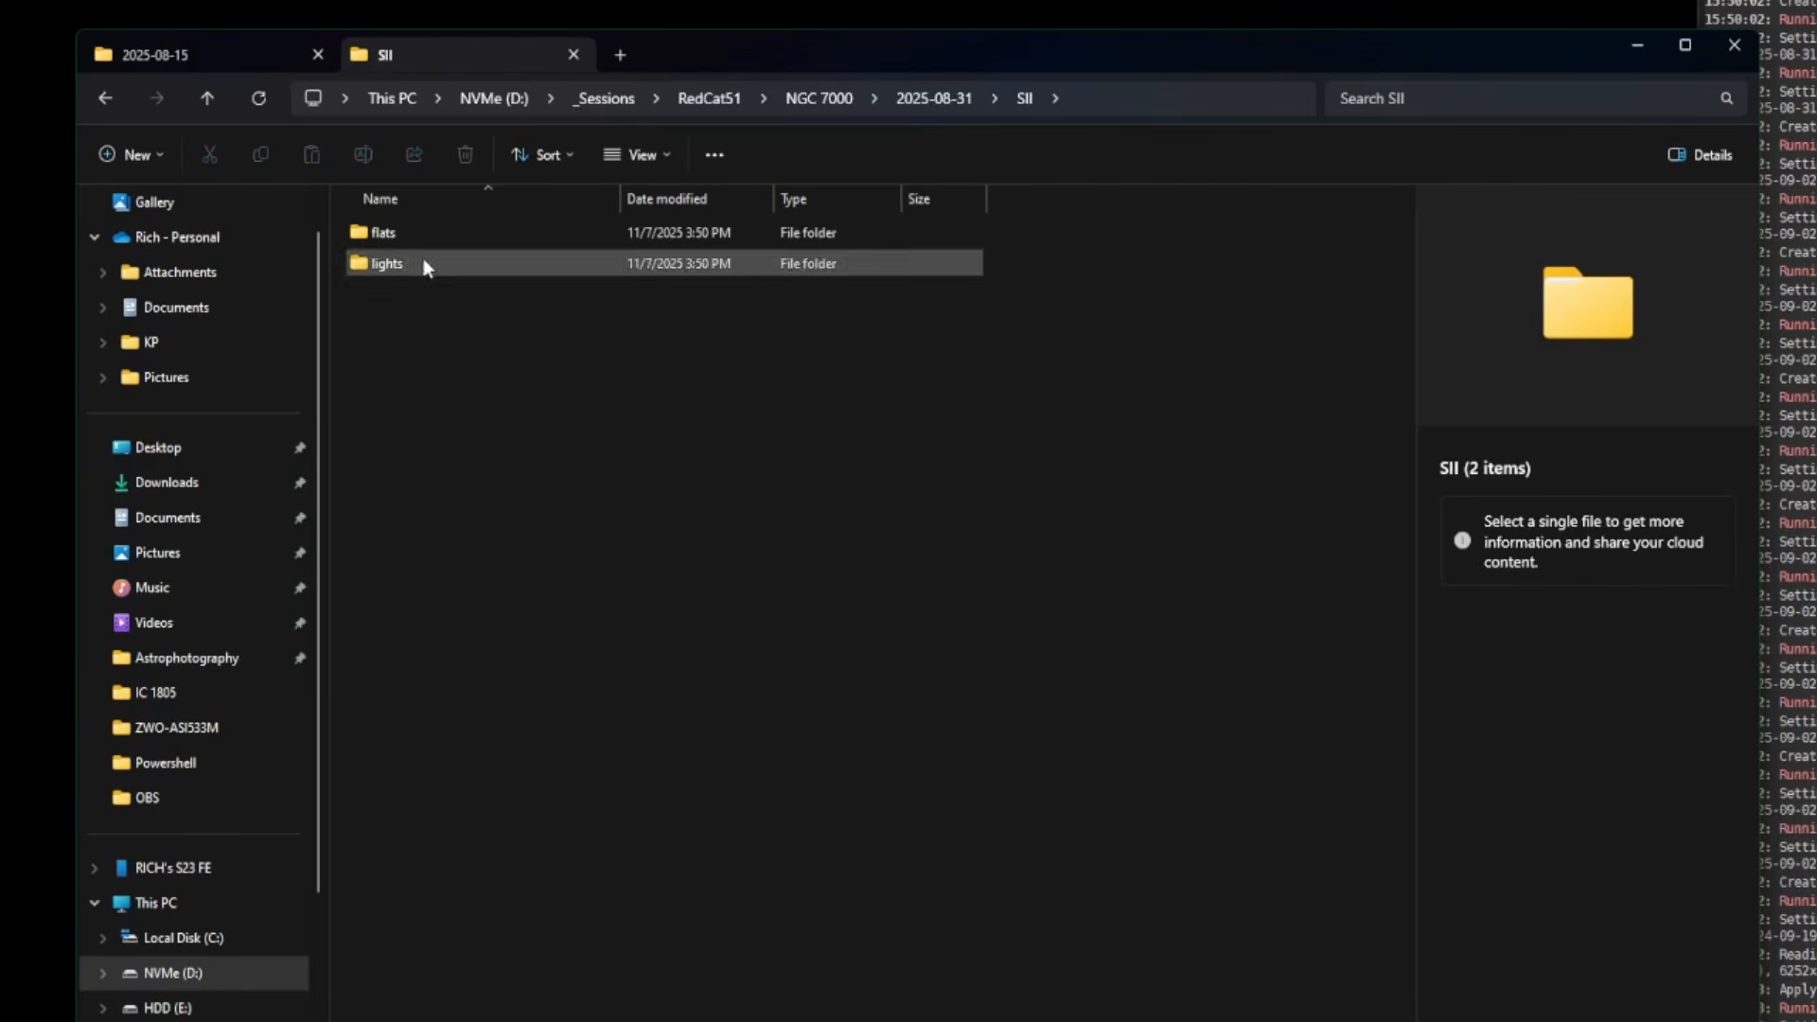
{"action": "left_click", "coordinate": [910, 94]}
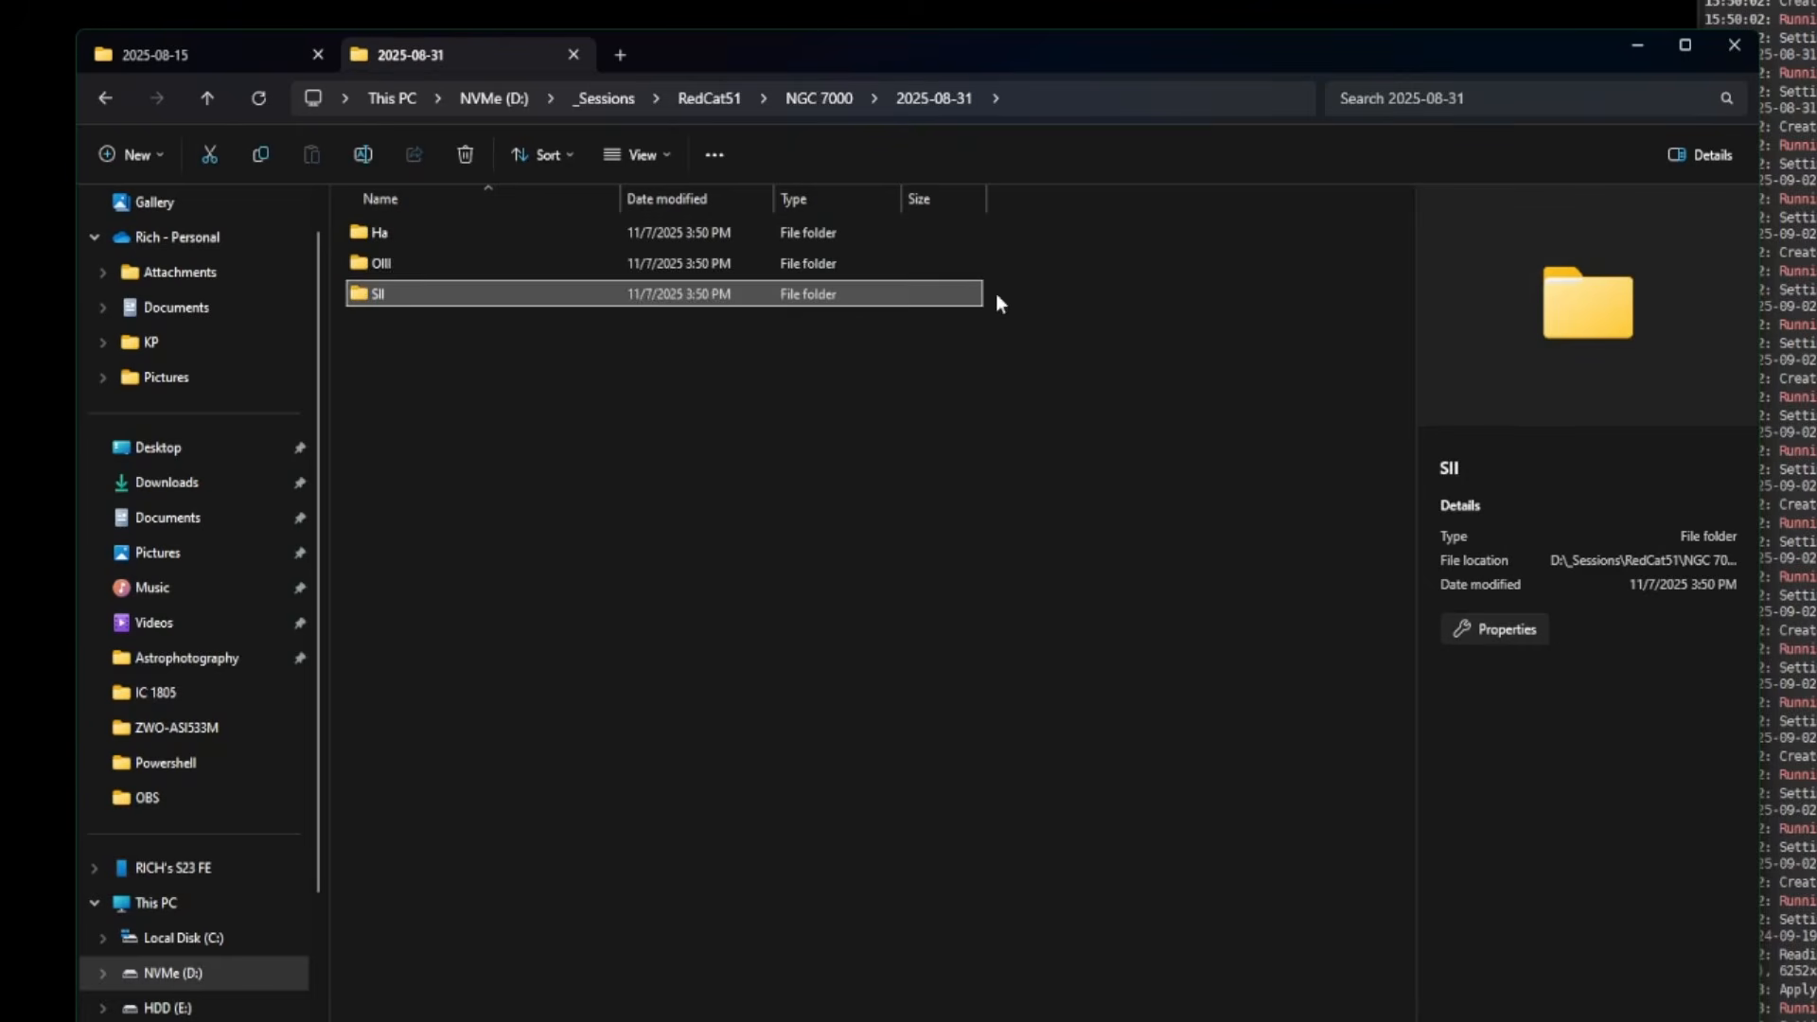
{"action": "left_click", "coordinate": [820, 98]}
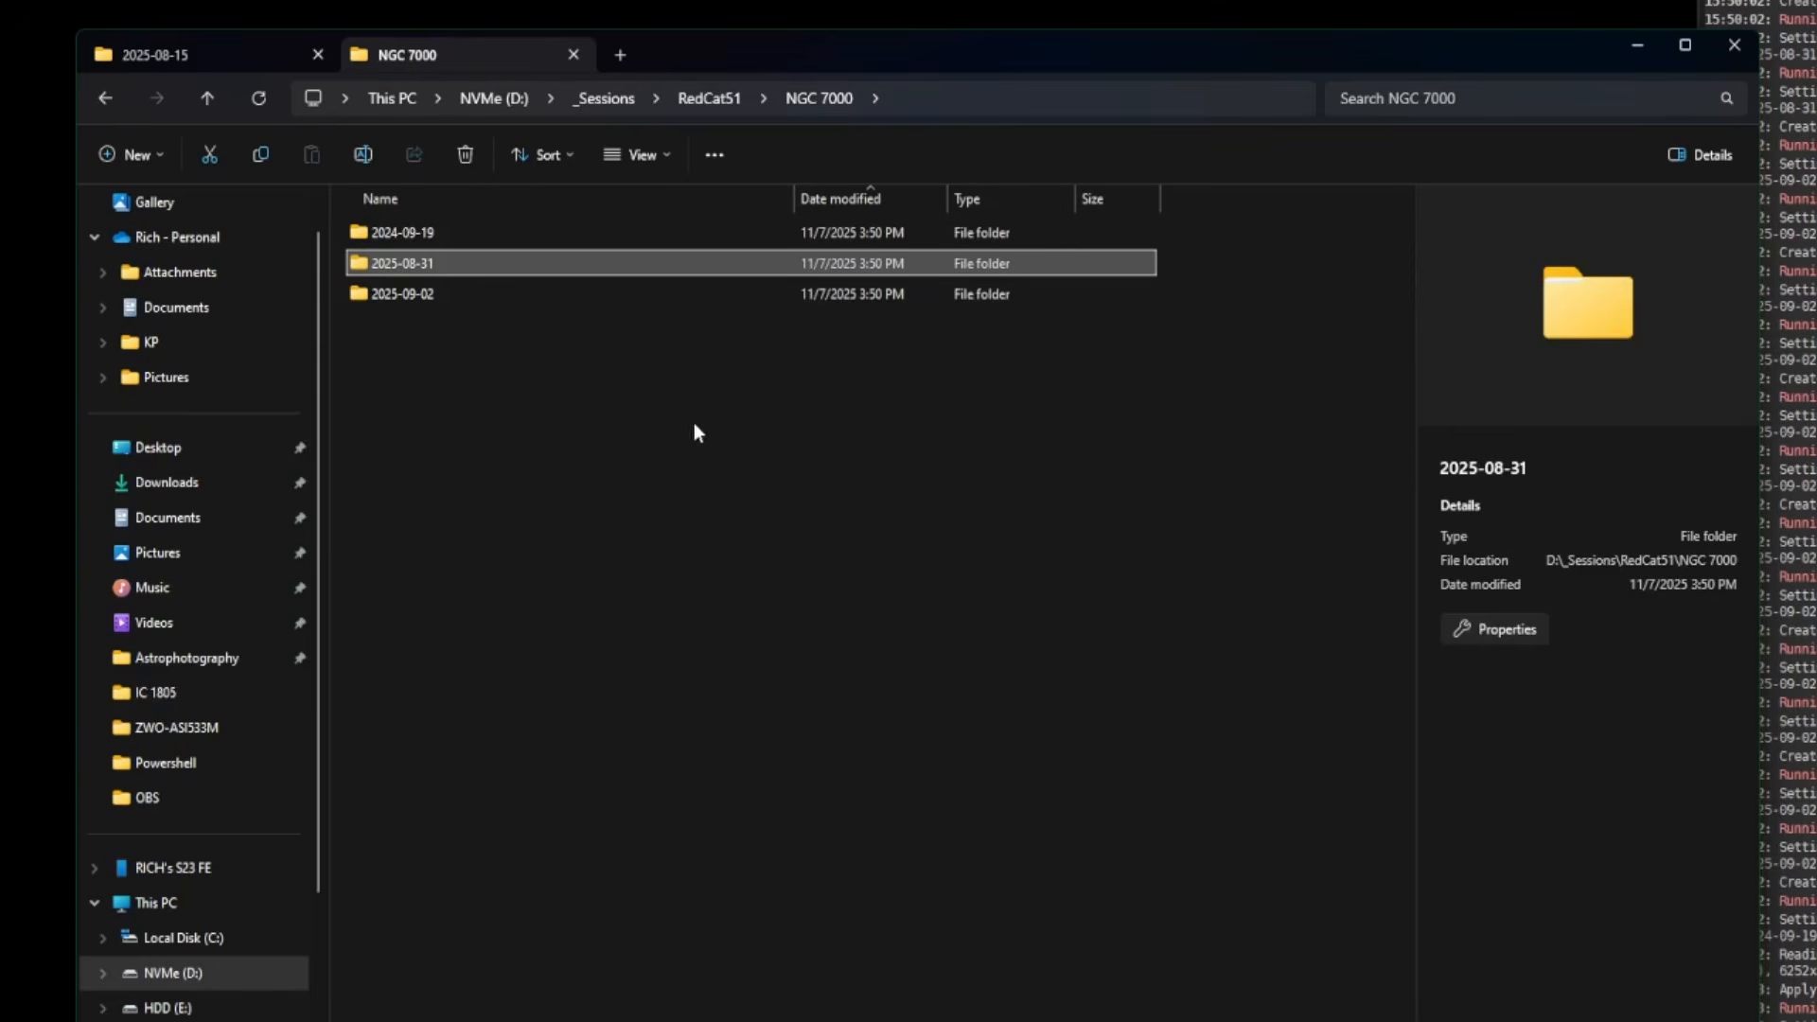
- Check the 2025-09-02 session's B, G and R filter folders, then minimise Explorer
{"action": "double_click", "coordinate": [424, 293]}
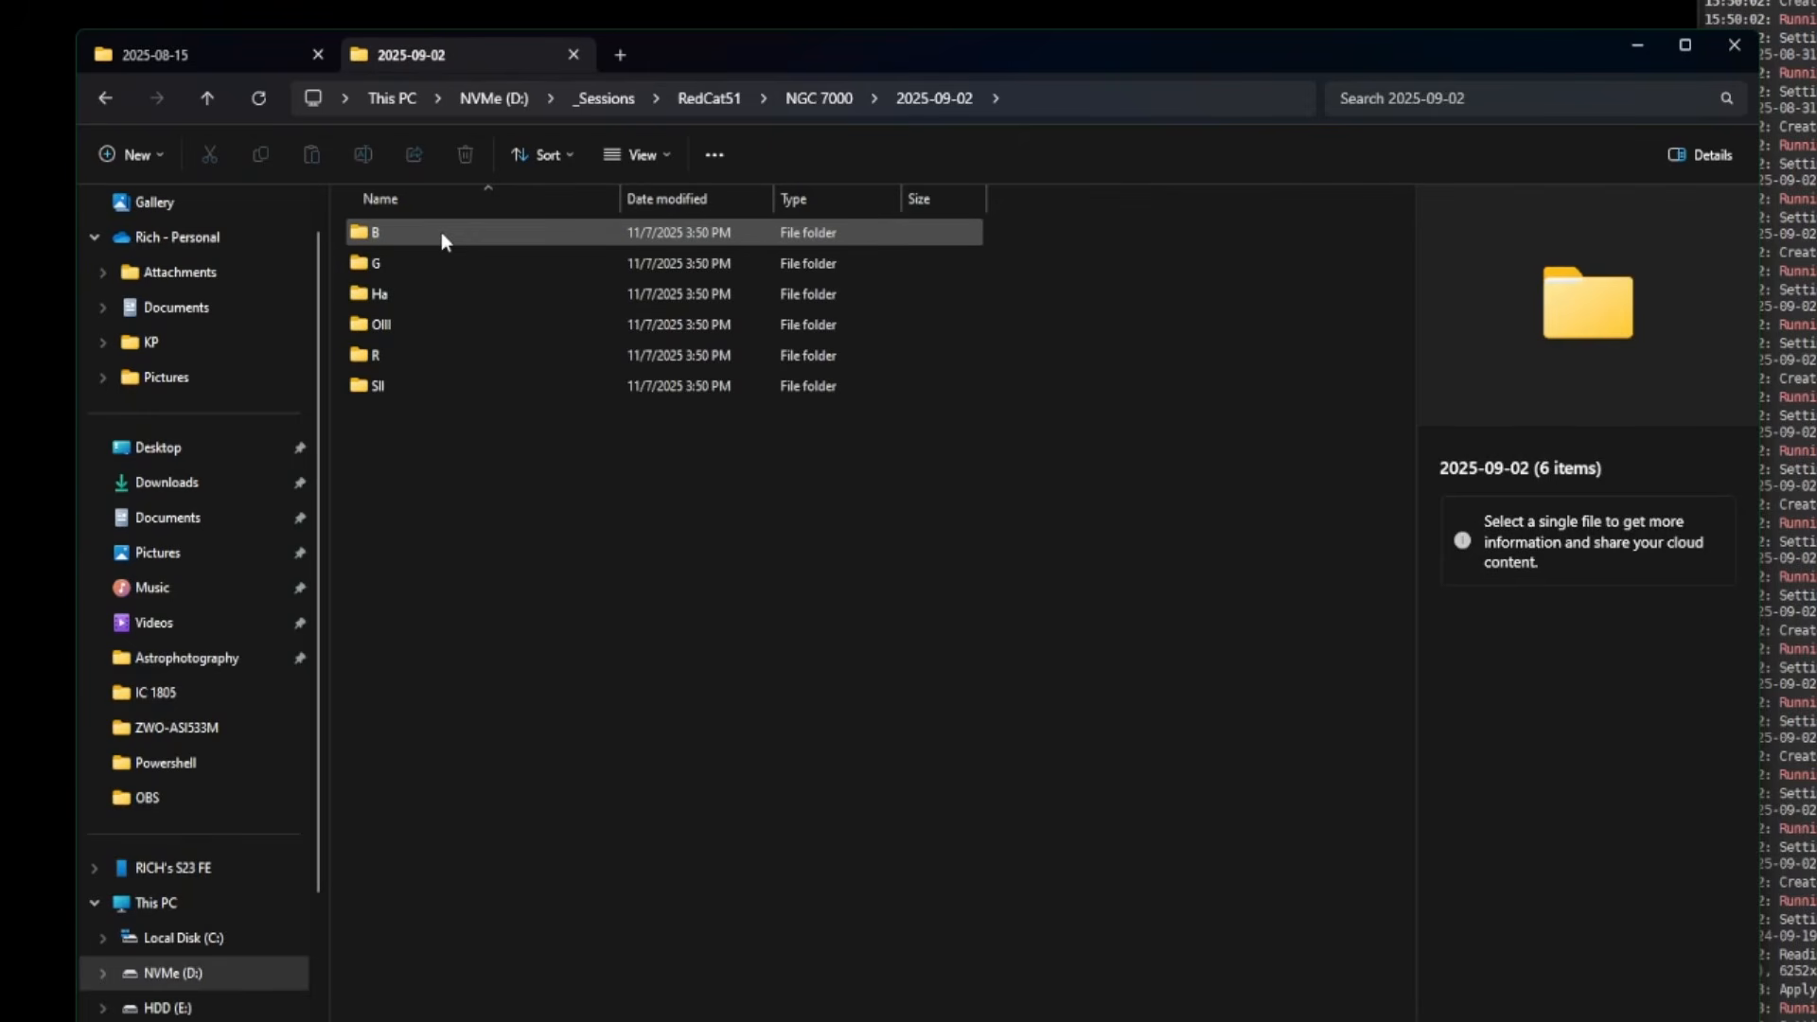
{"action": "double_click", "coordinate": [400, 230]}
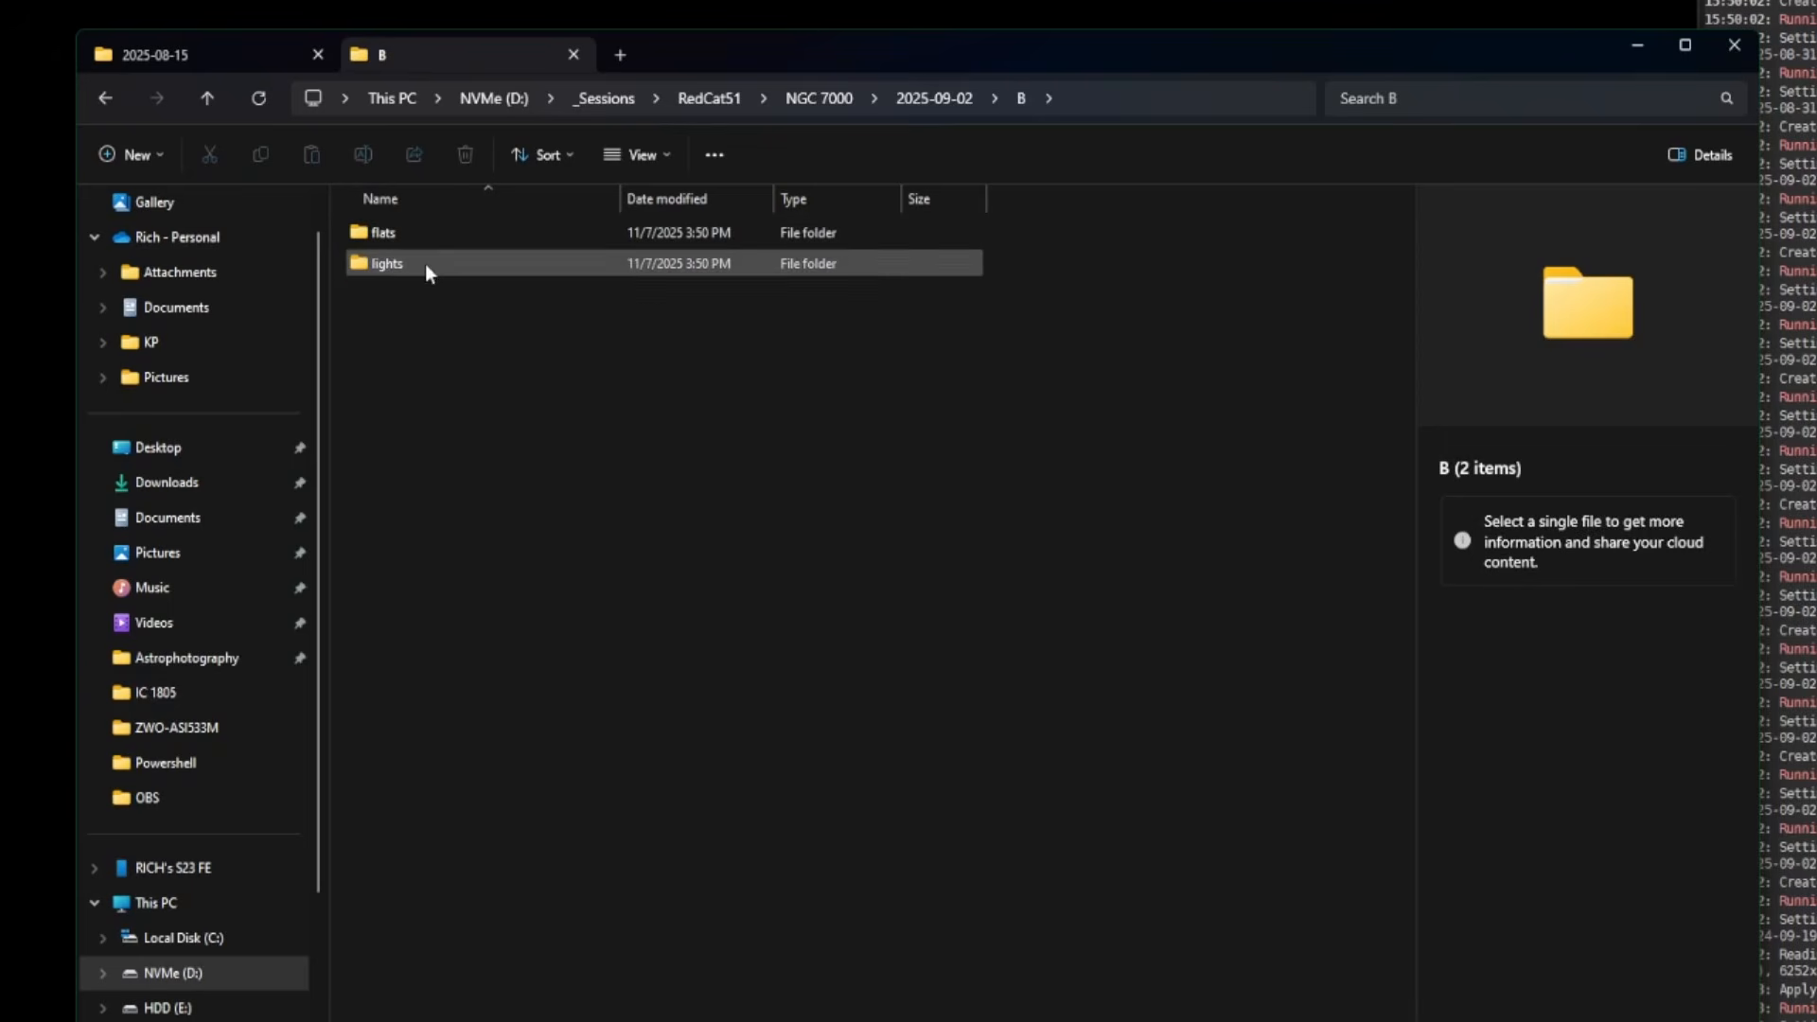
{"action": "left_click", "coordinate": [954, 101]}
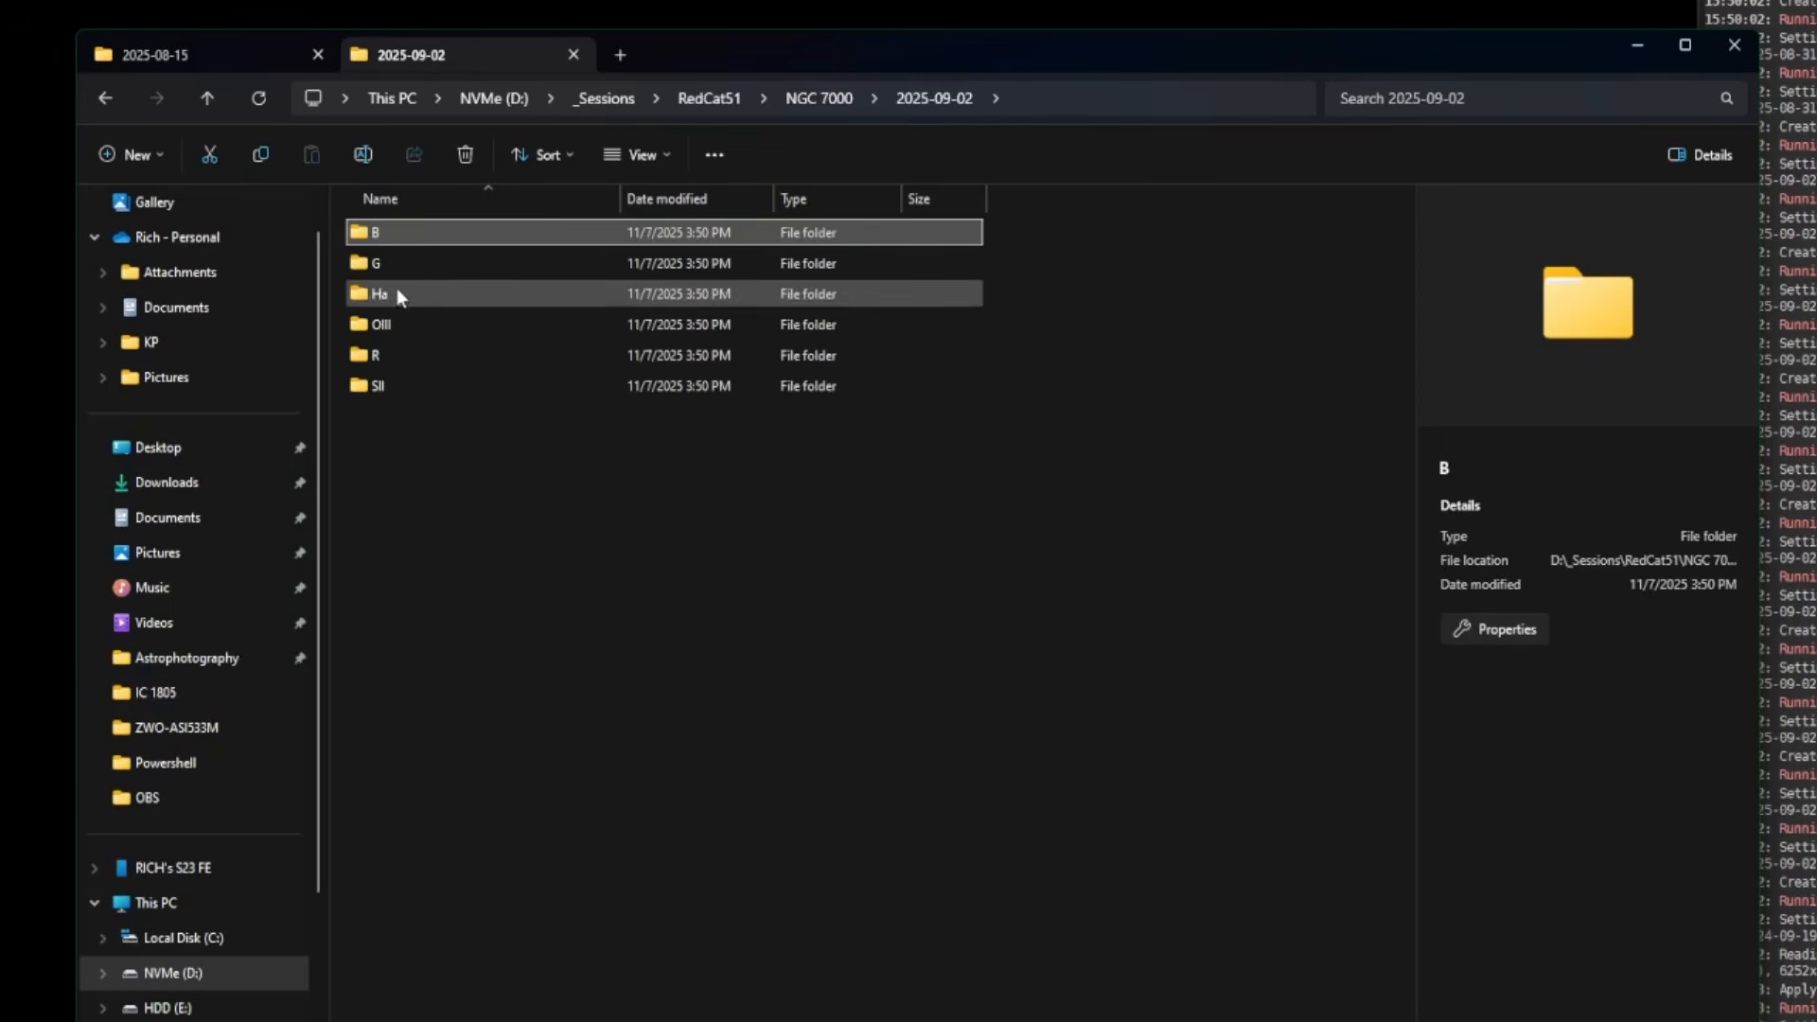
{"action": "double_click", "coordinate": [385, 261]}
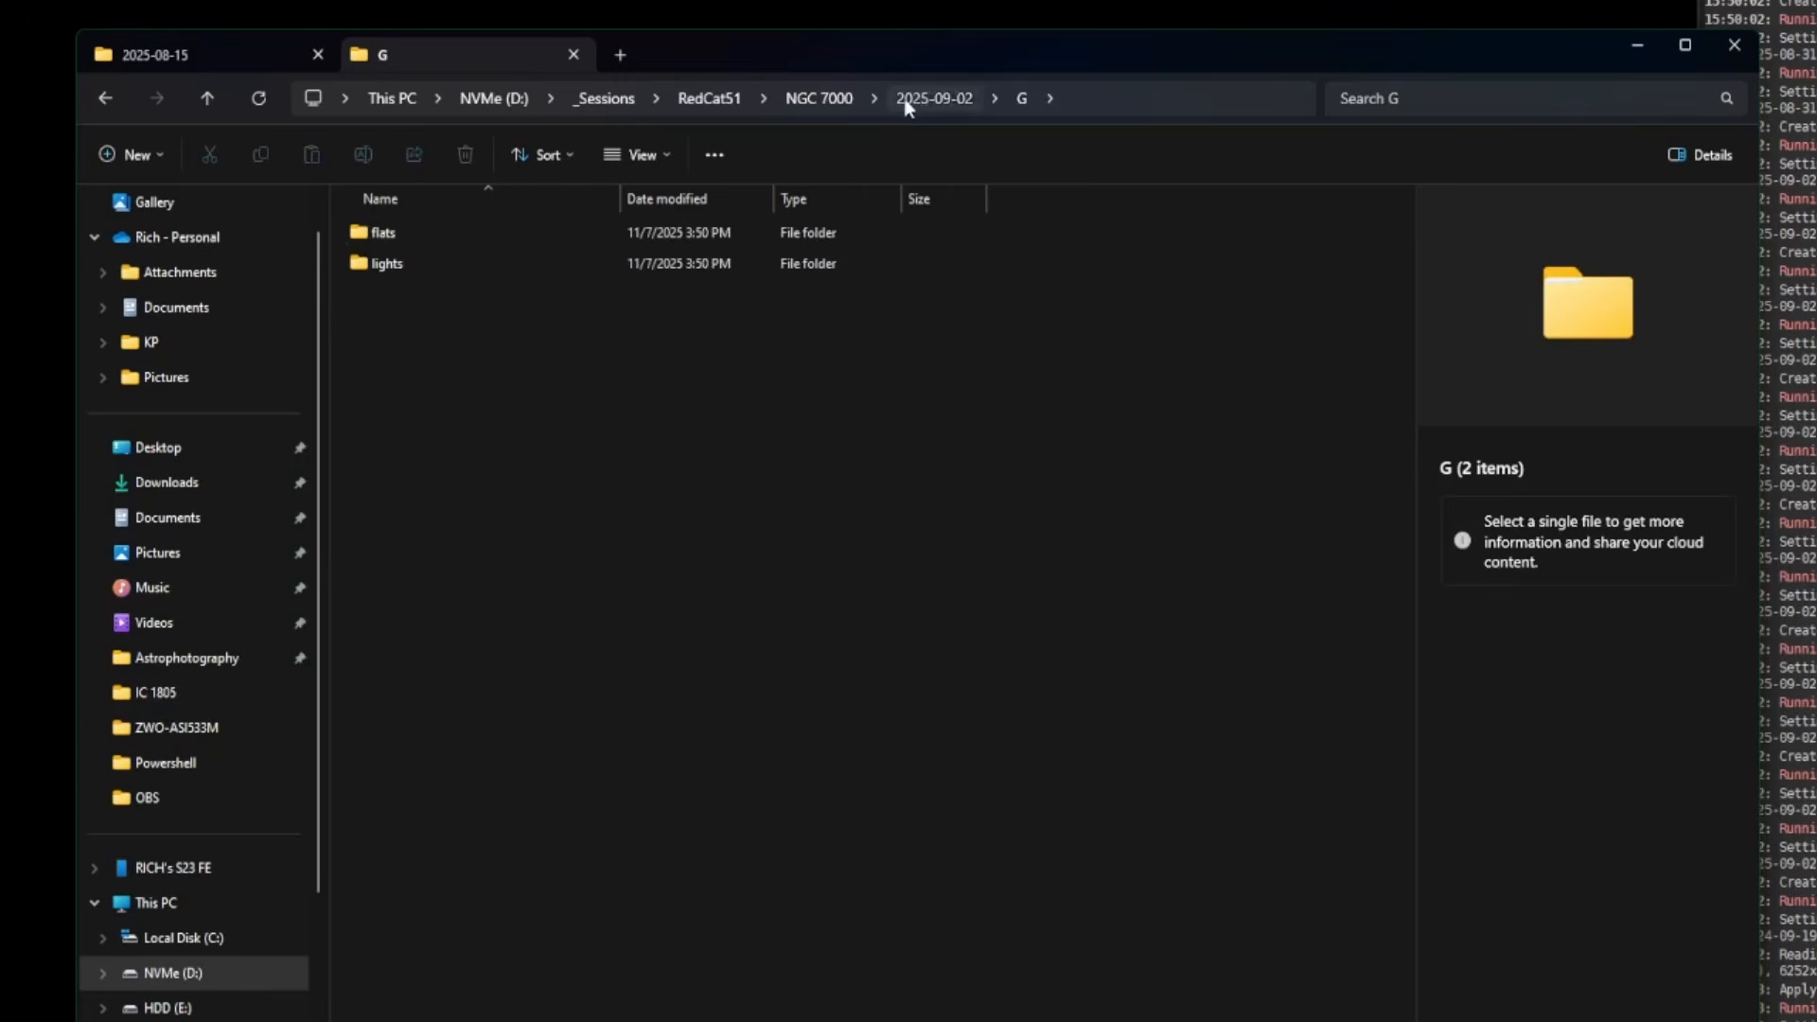
{"action": "left_click", "coordinate": [946, 98]}
{"action": "double_click", "coordinate": [388, 354]}
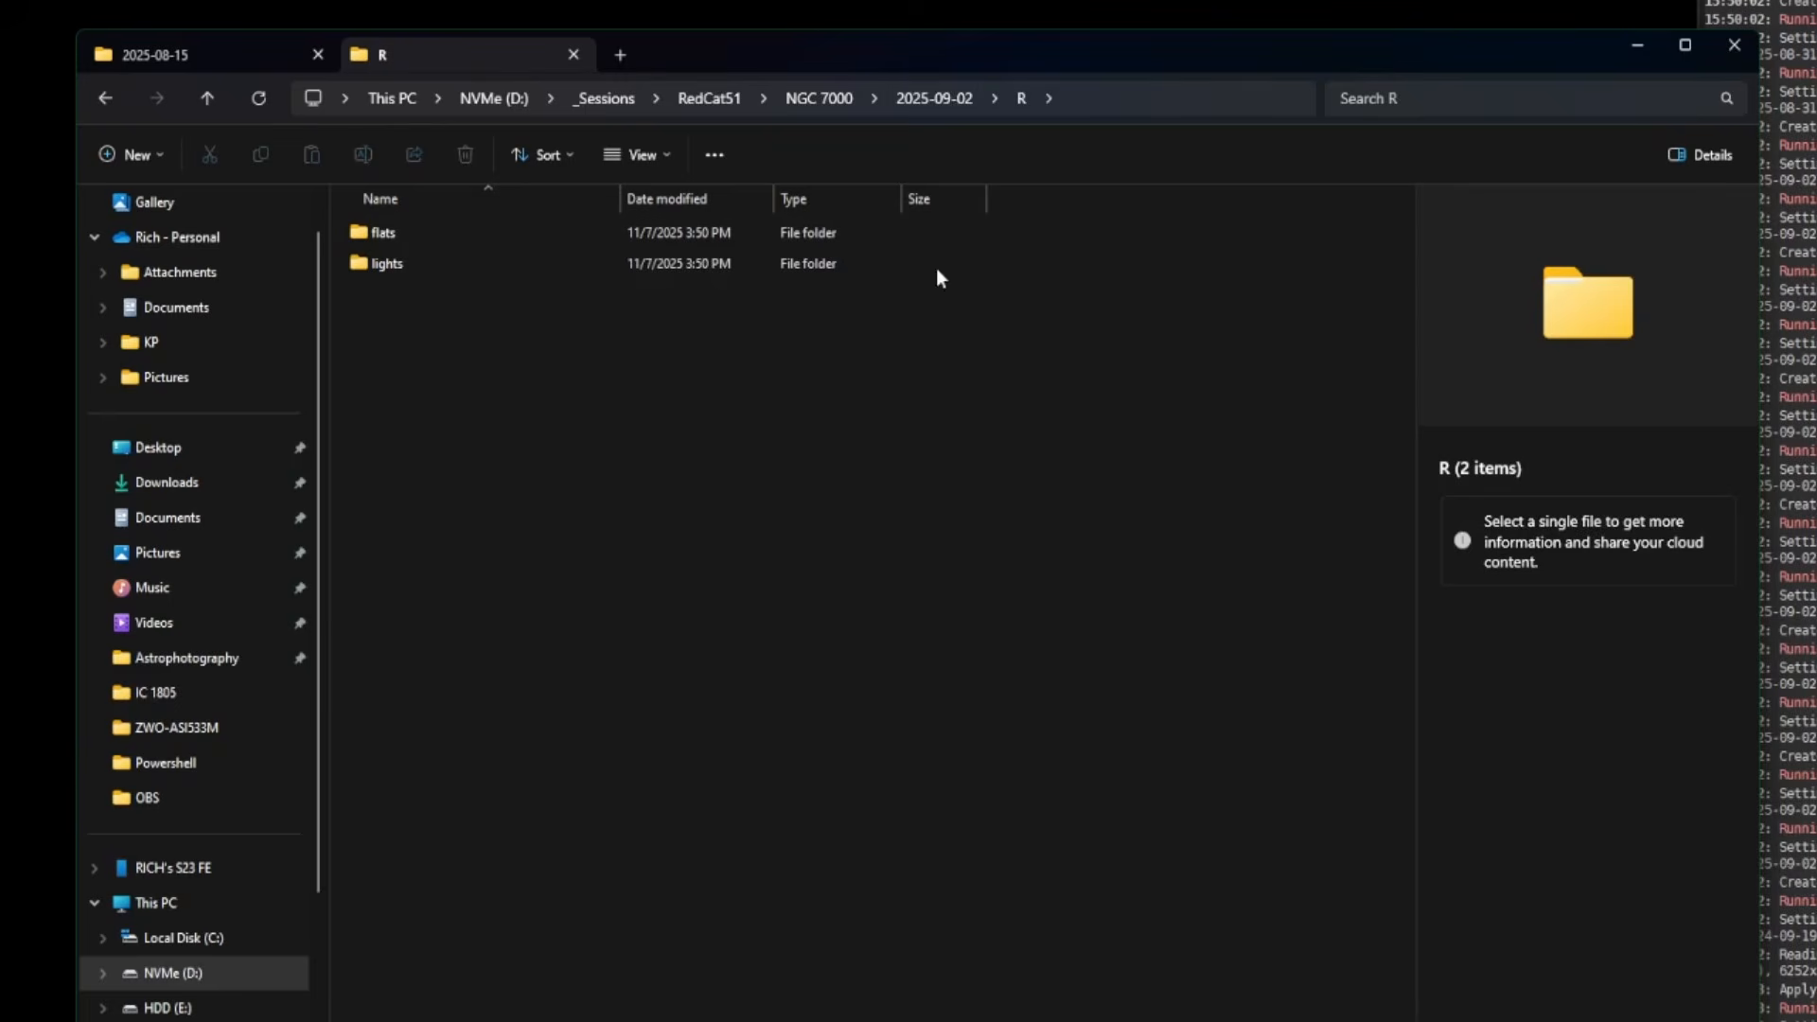
{"action": "left_click", "coordinate": [820, 104]}
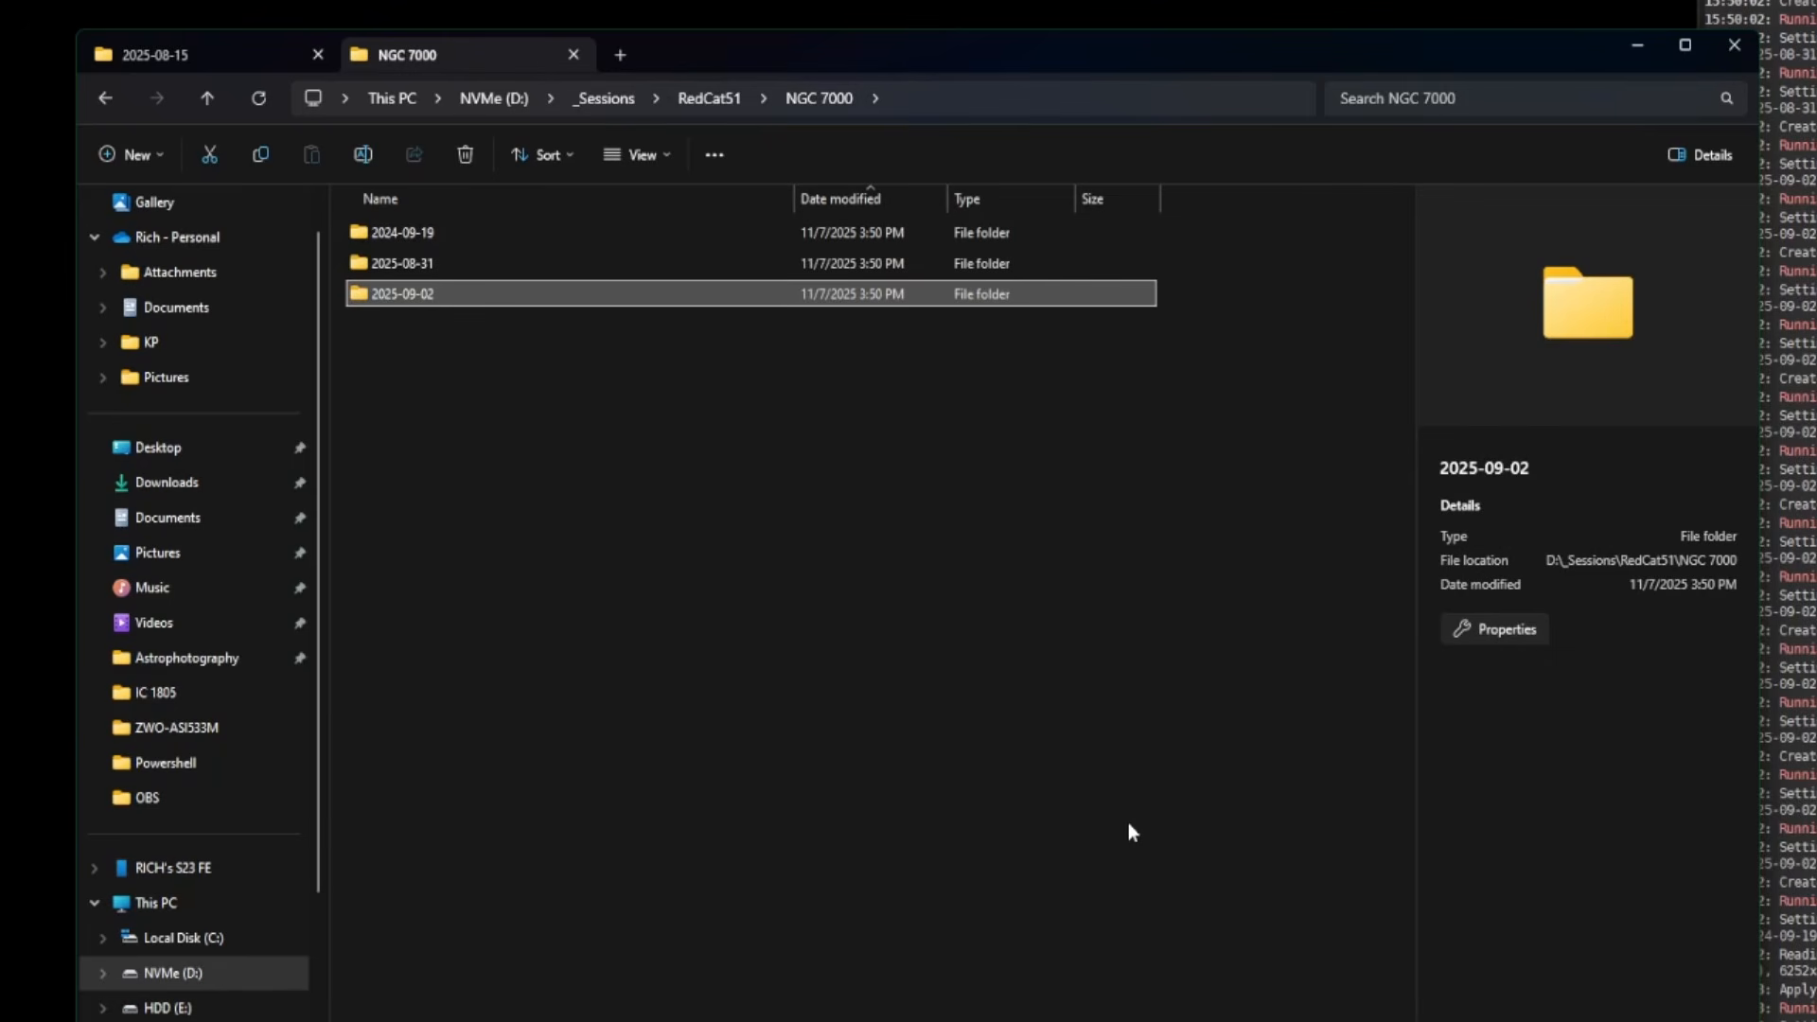
{"action": "left_click", "coordinate": [1637, 47]}
{"action": "left_click_drag", "start_coordinate": [1067, 223], "coordinate": [1004, 38]}
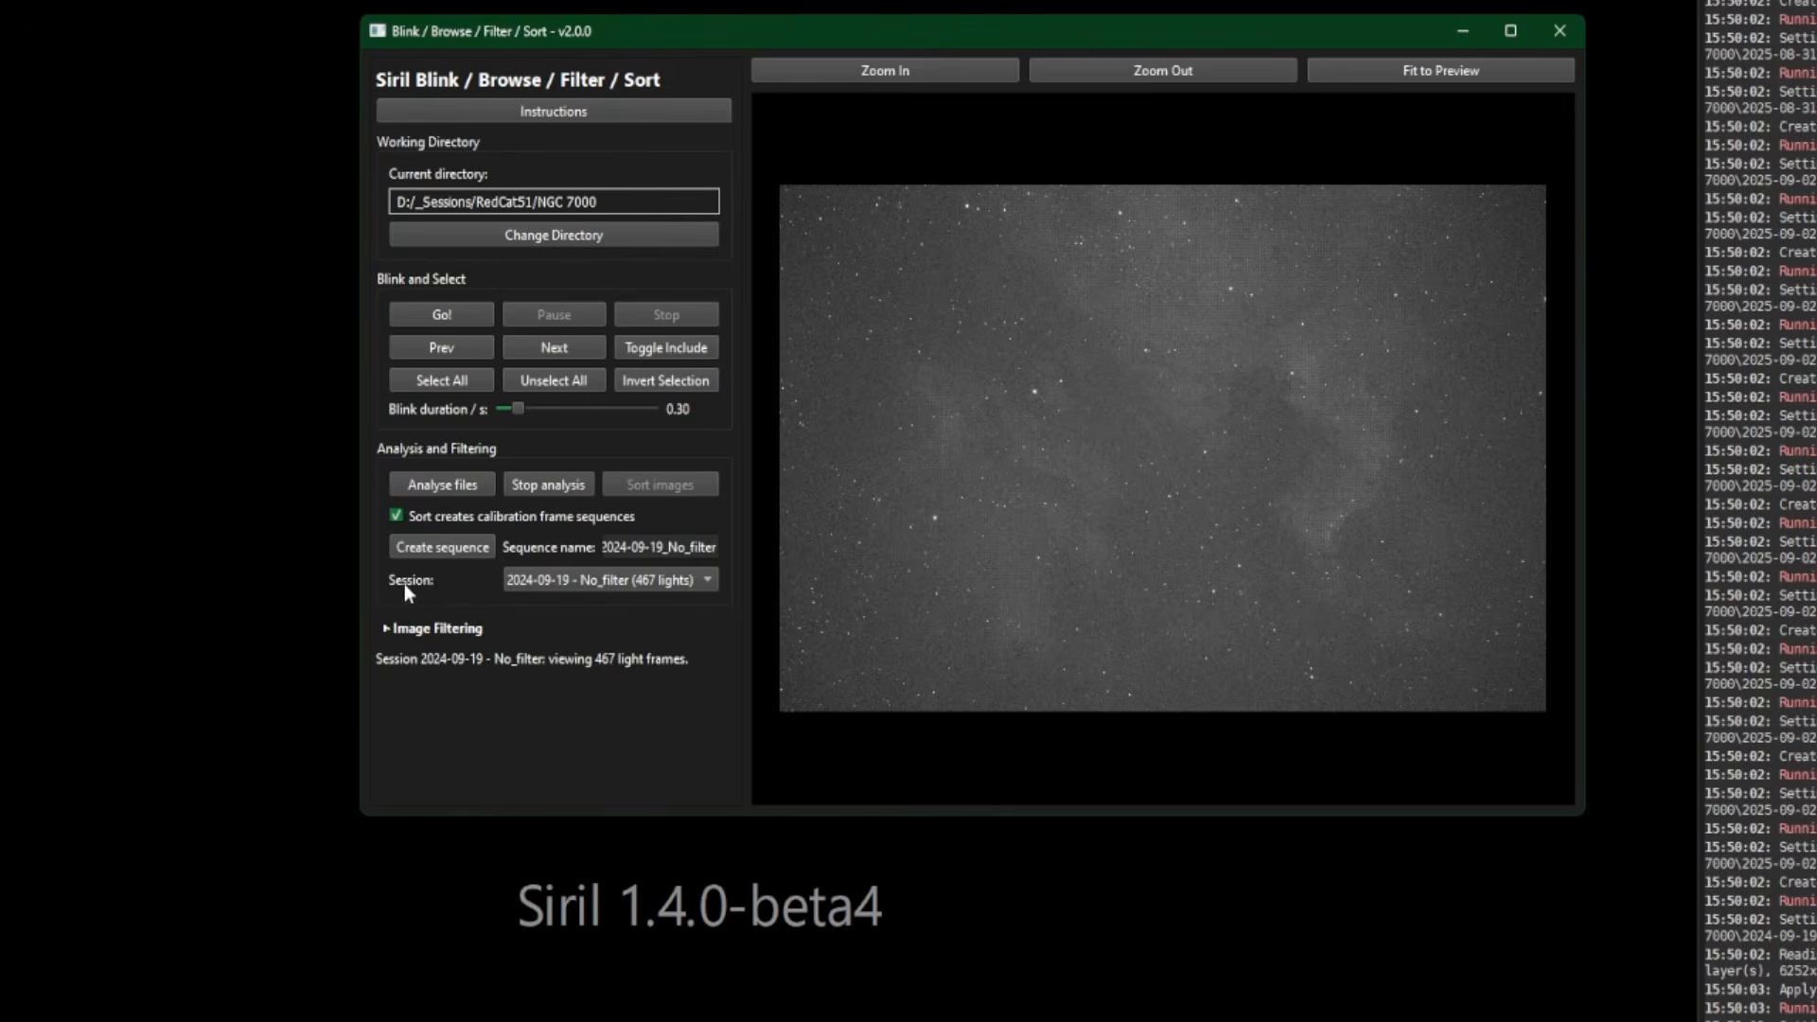
- Load the 2025-08-31 Ha session and build the 28-frame lights_2025-08-31_Ha sequence
{"action": "left_click", "coordinate": [706, 579]}
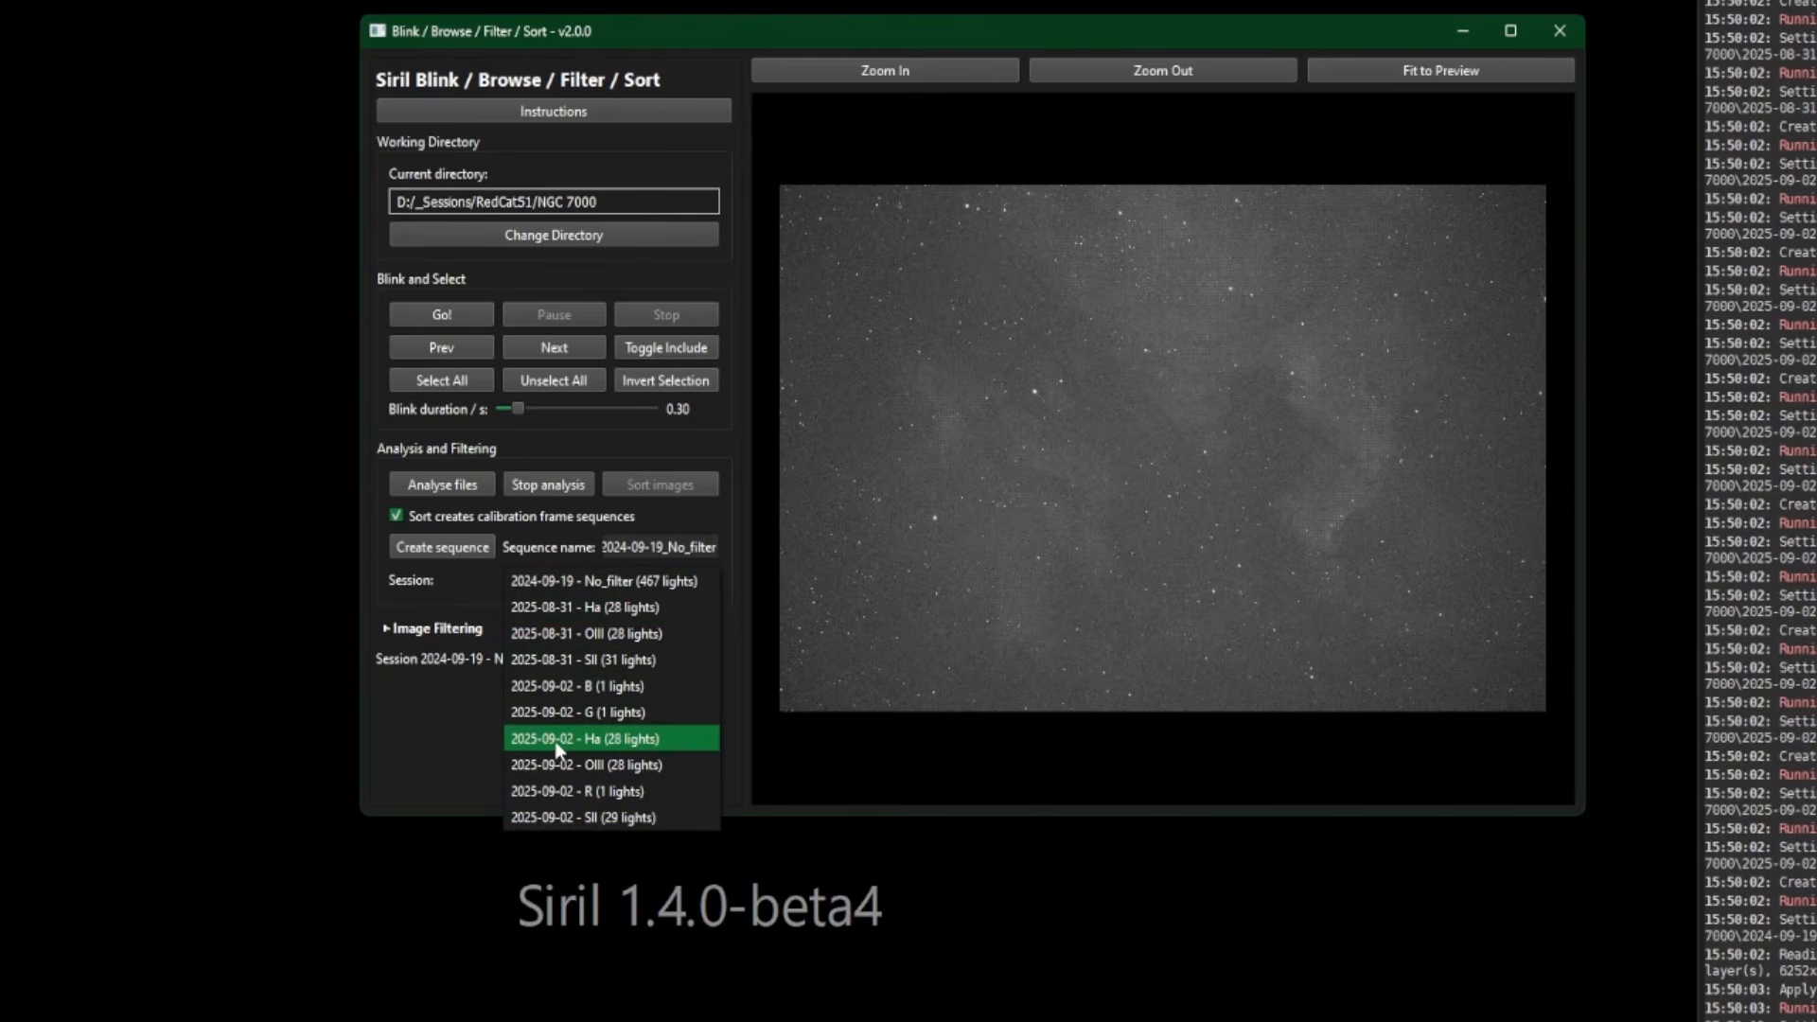
{"action": "left_click", "coordinate": [610, 610]}
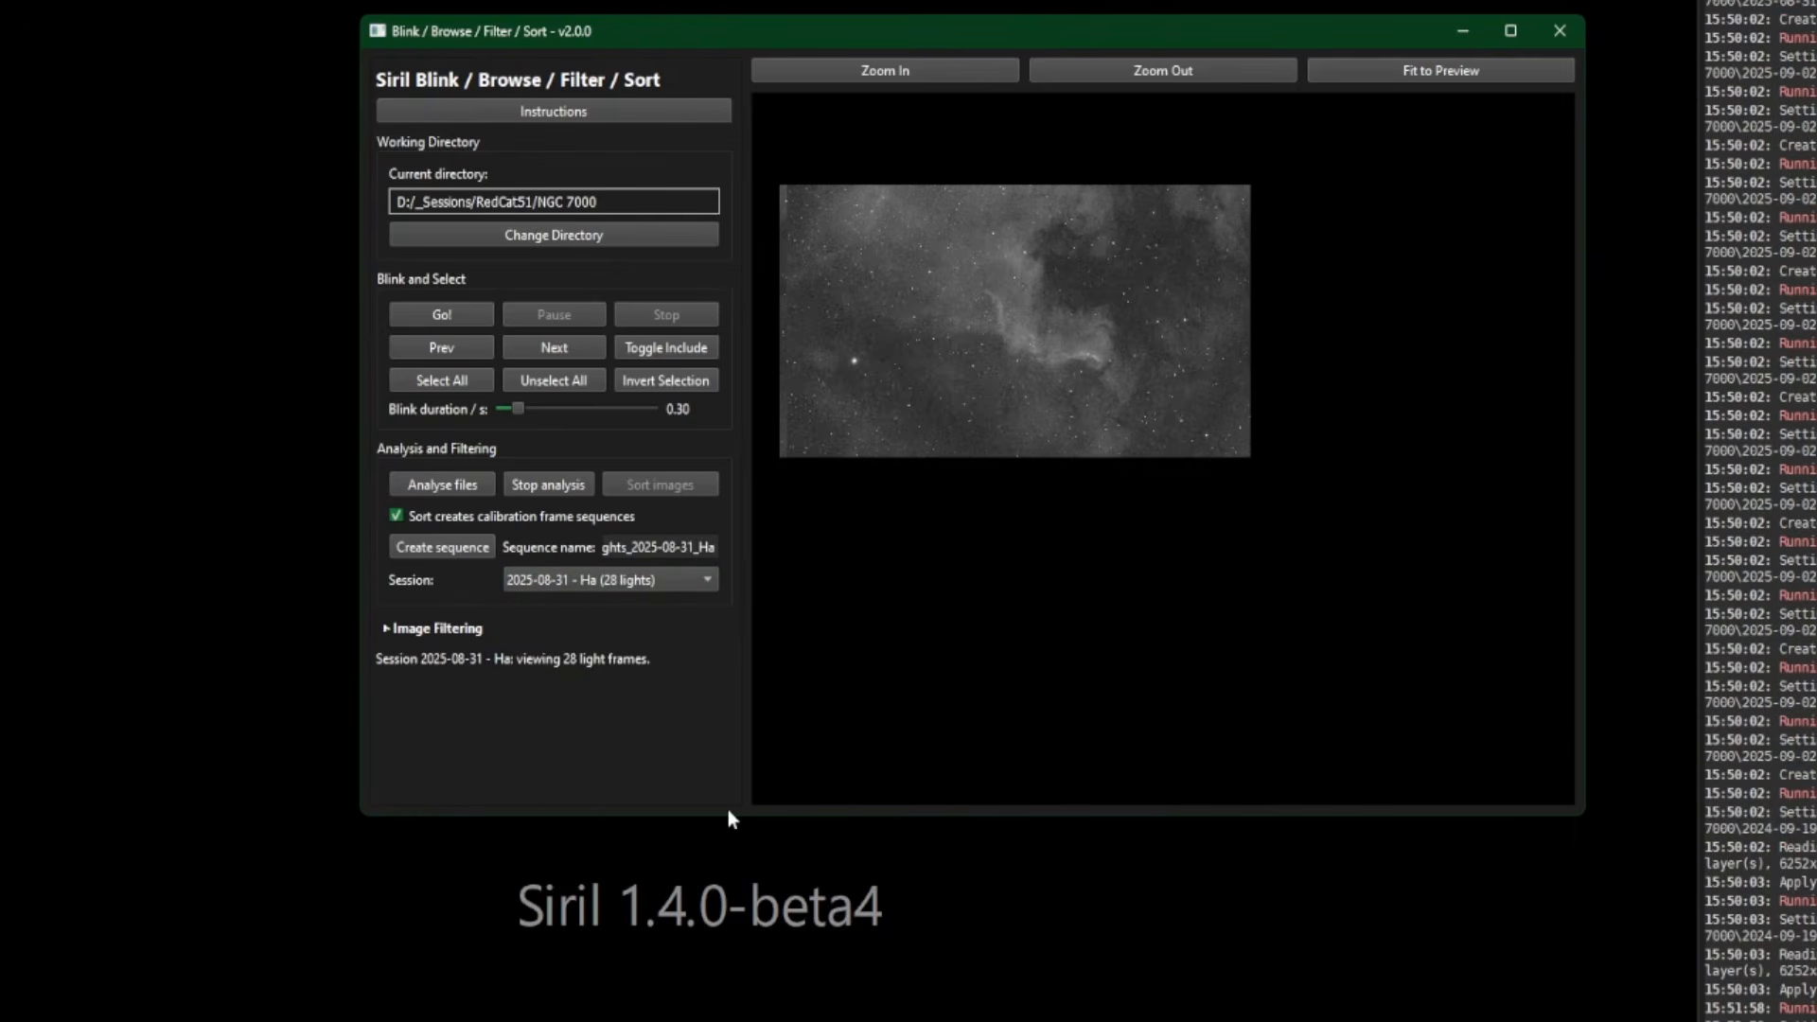
{"action": "left_click", "coordinate": [390, 630]}
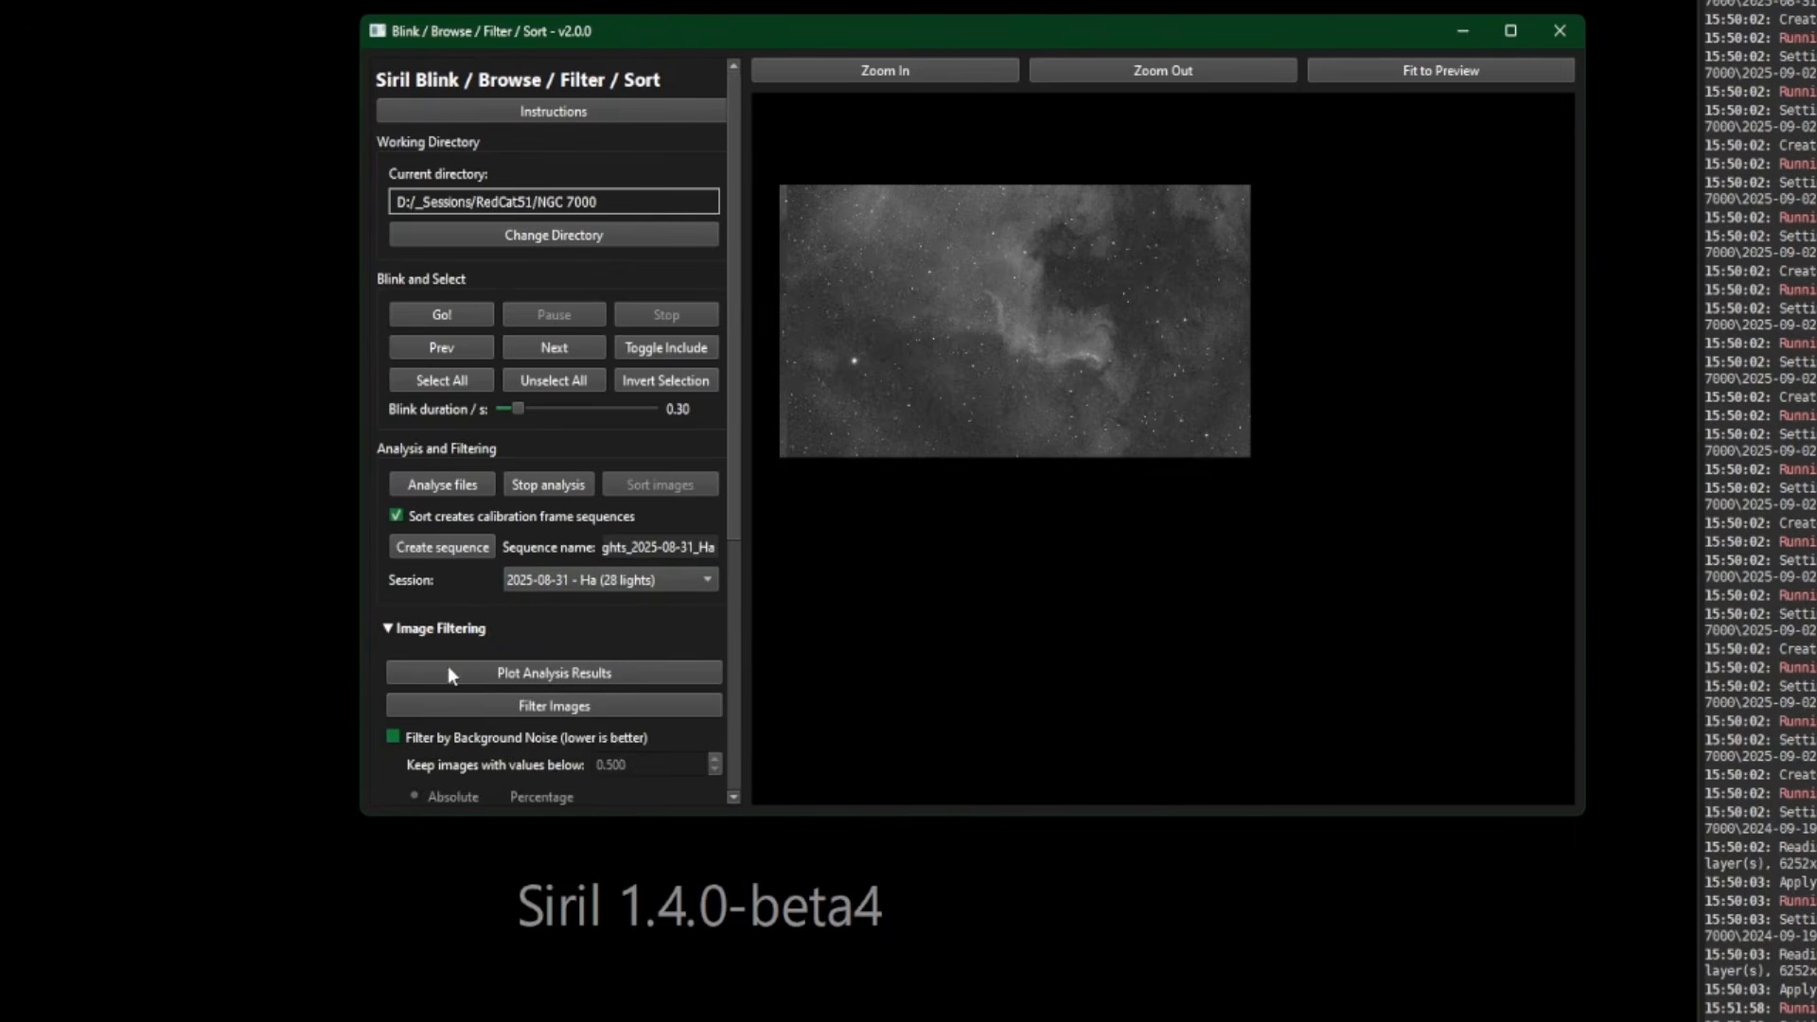
{"action": "double_click", "coordinate": [609, 812]}
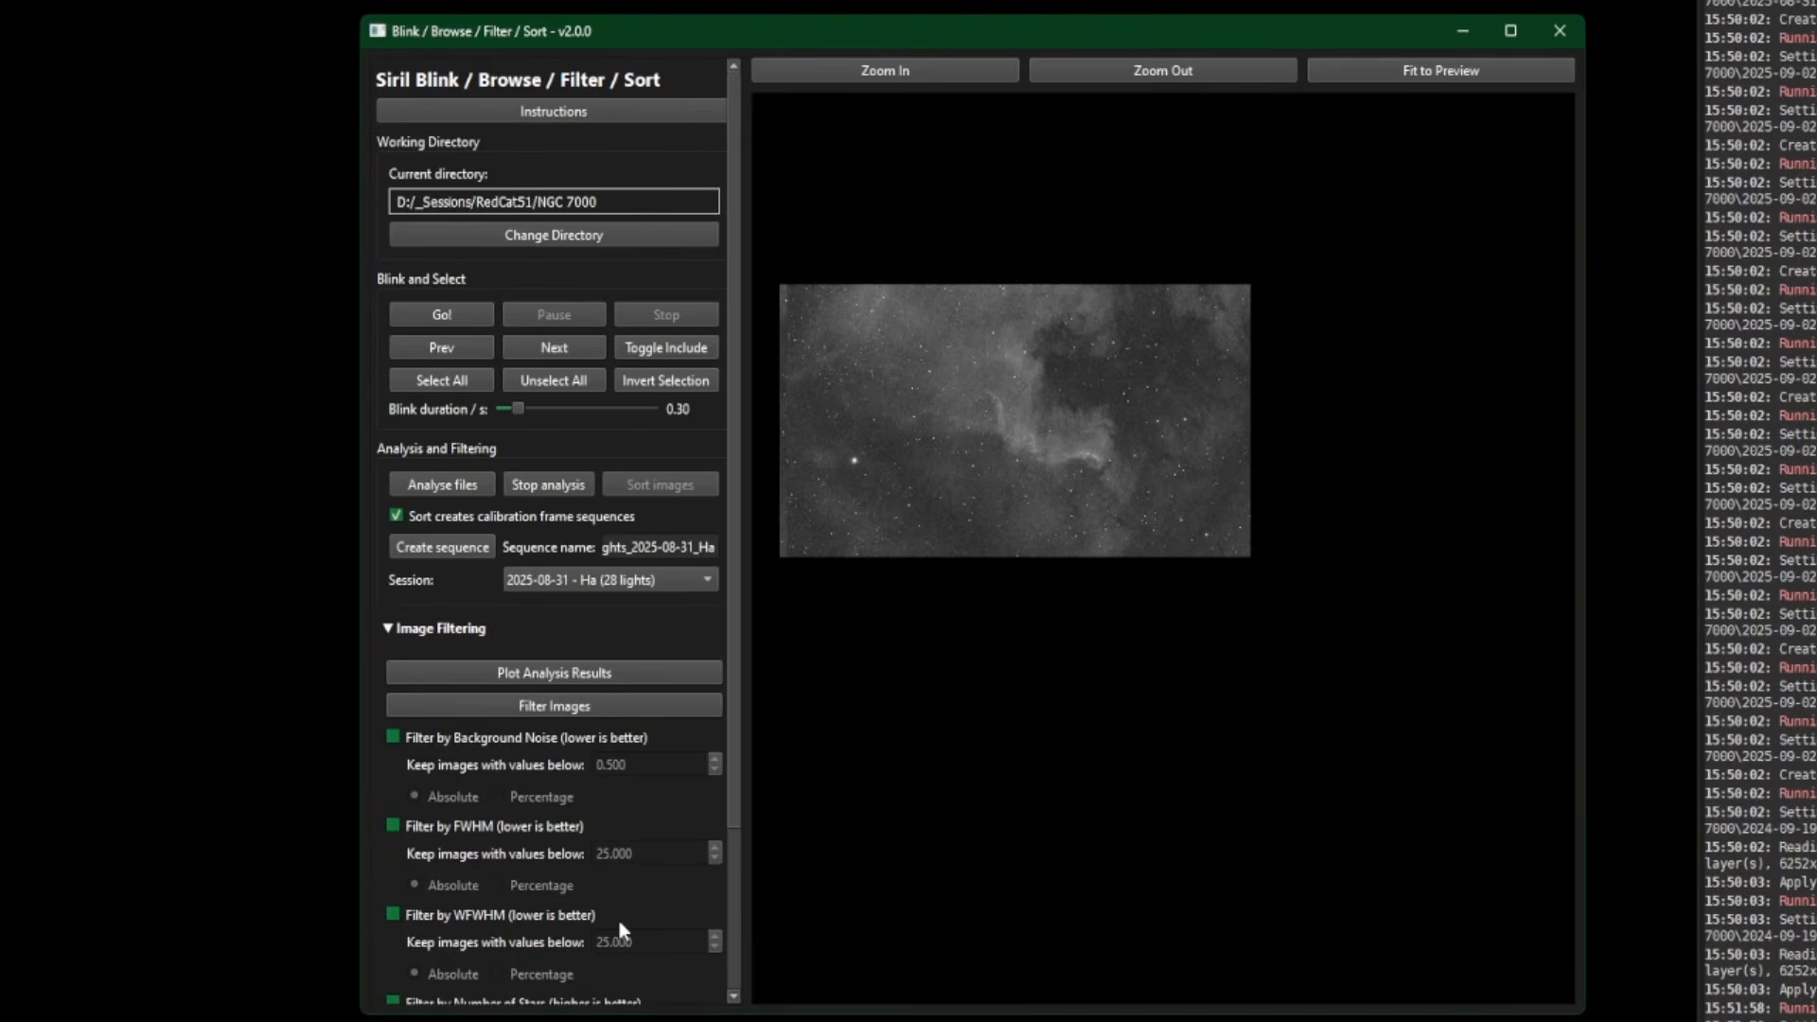
{"action": "left_click", "coordinate": [388, 629]}
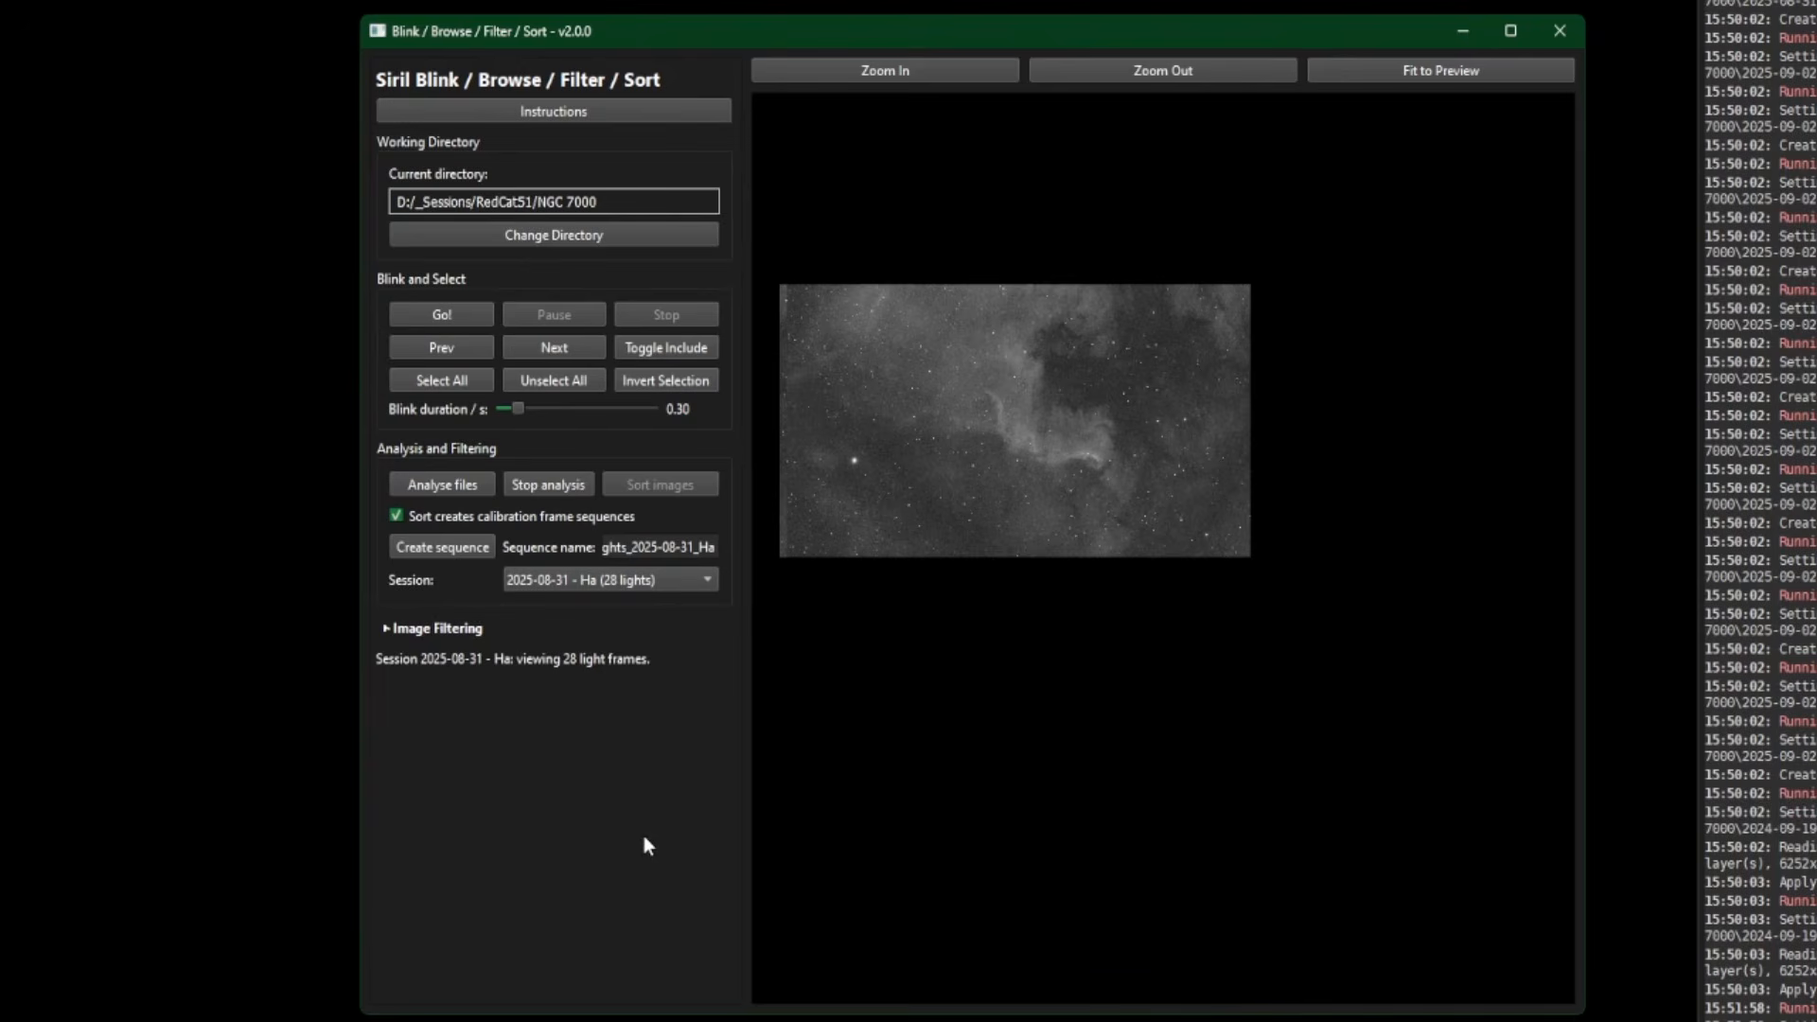
{"action": "left_click", "coordinate": [442, 548]}
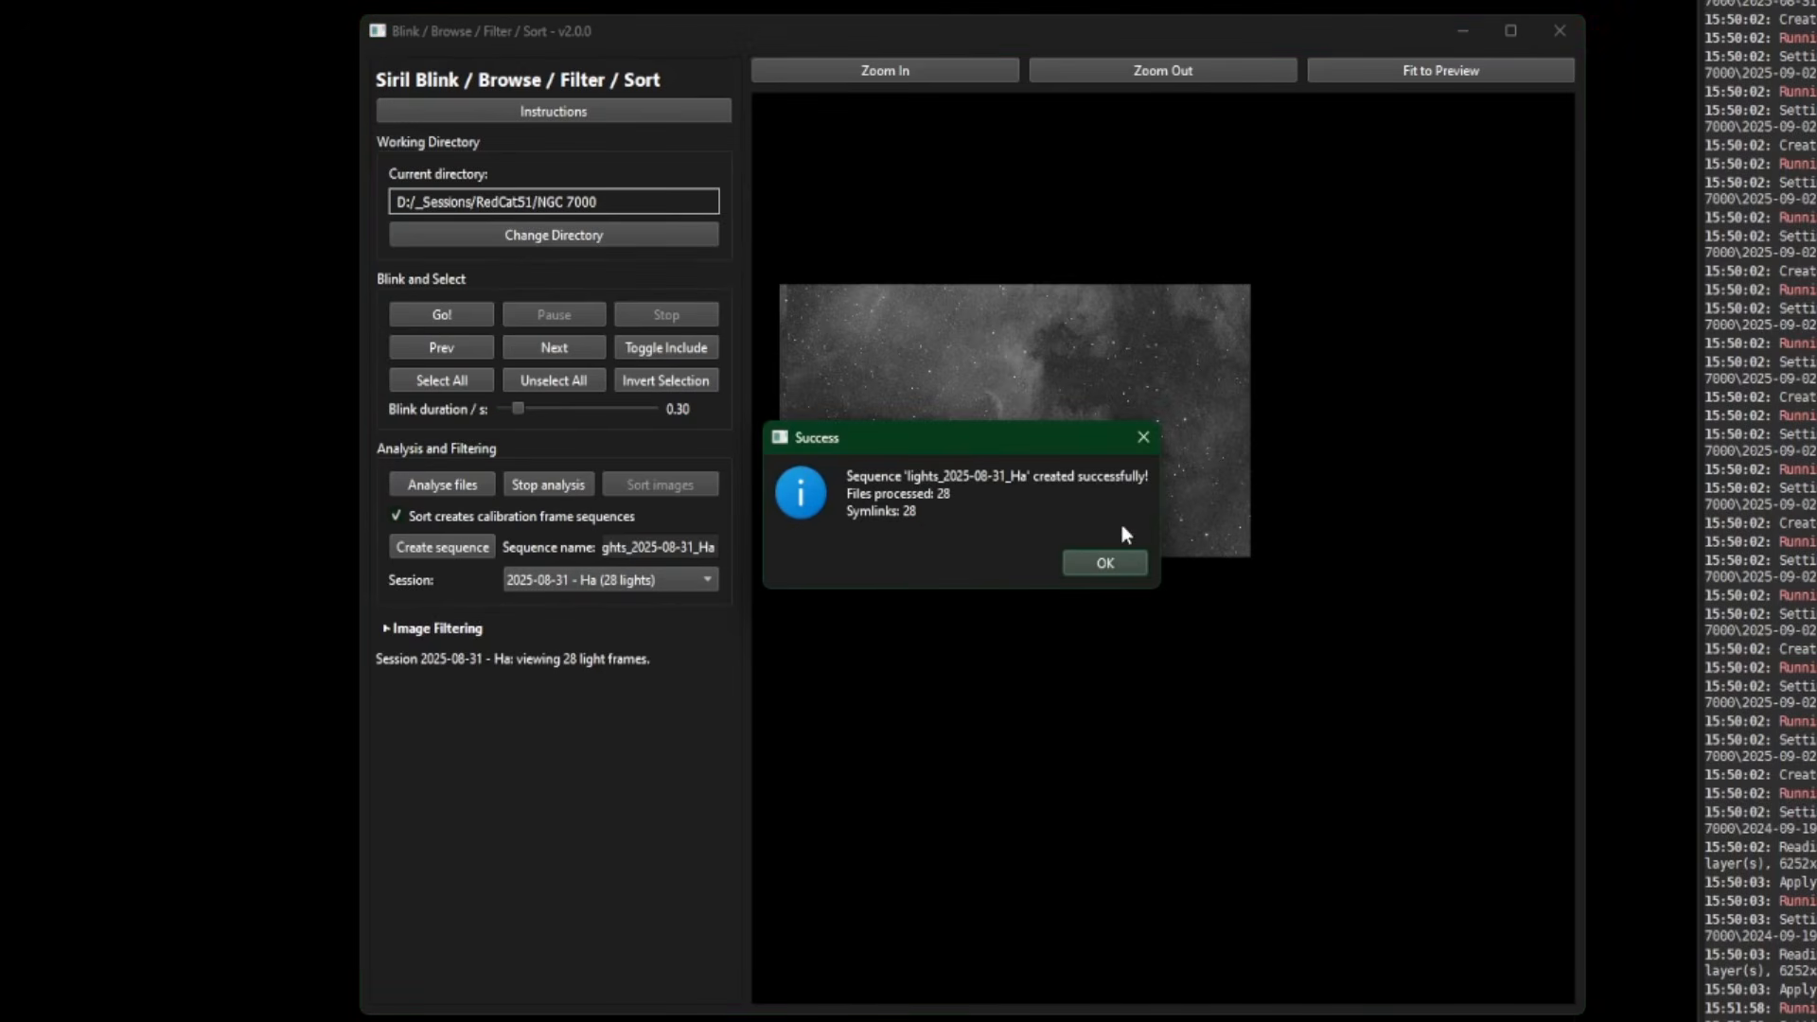
{"action": "left_click", "coordinate": [1104, 563]}
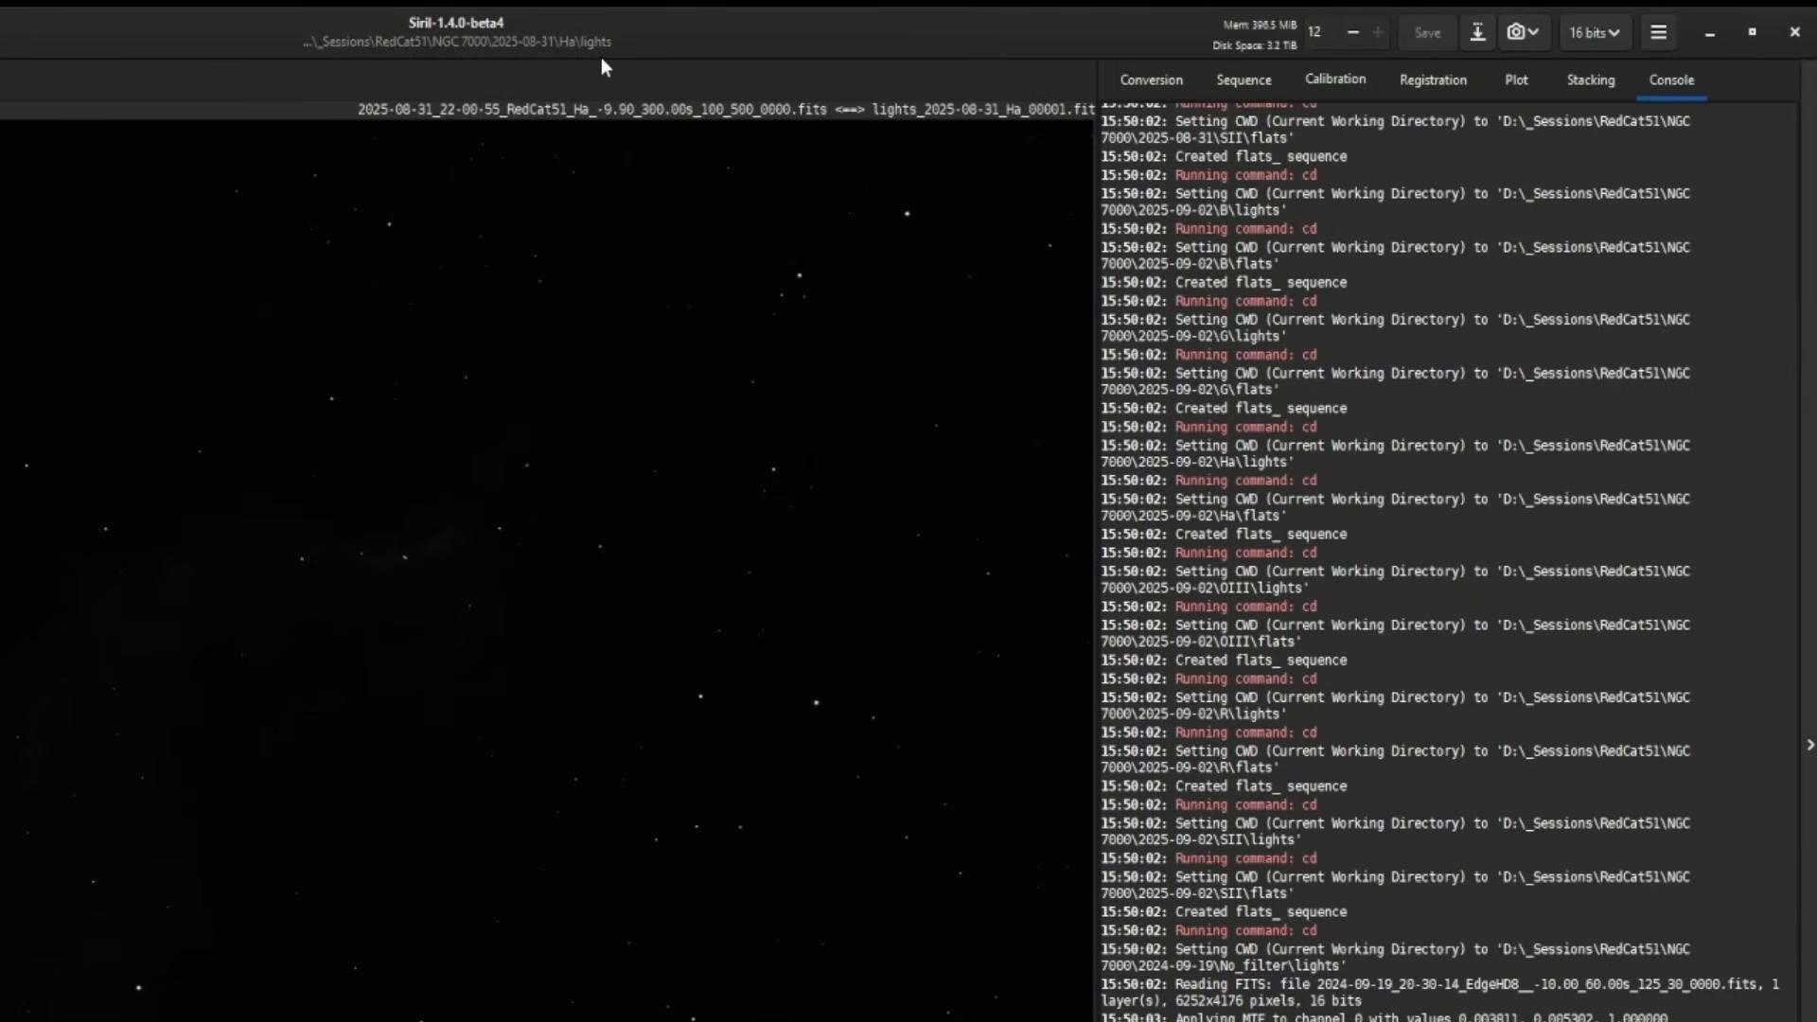
- Find the new Ha sequence and review its calibration, registration, plot and stacking settings
{"action": "left_click", "coordinate": [1233, 83]}
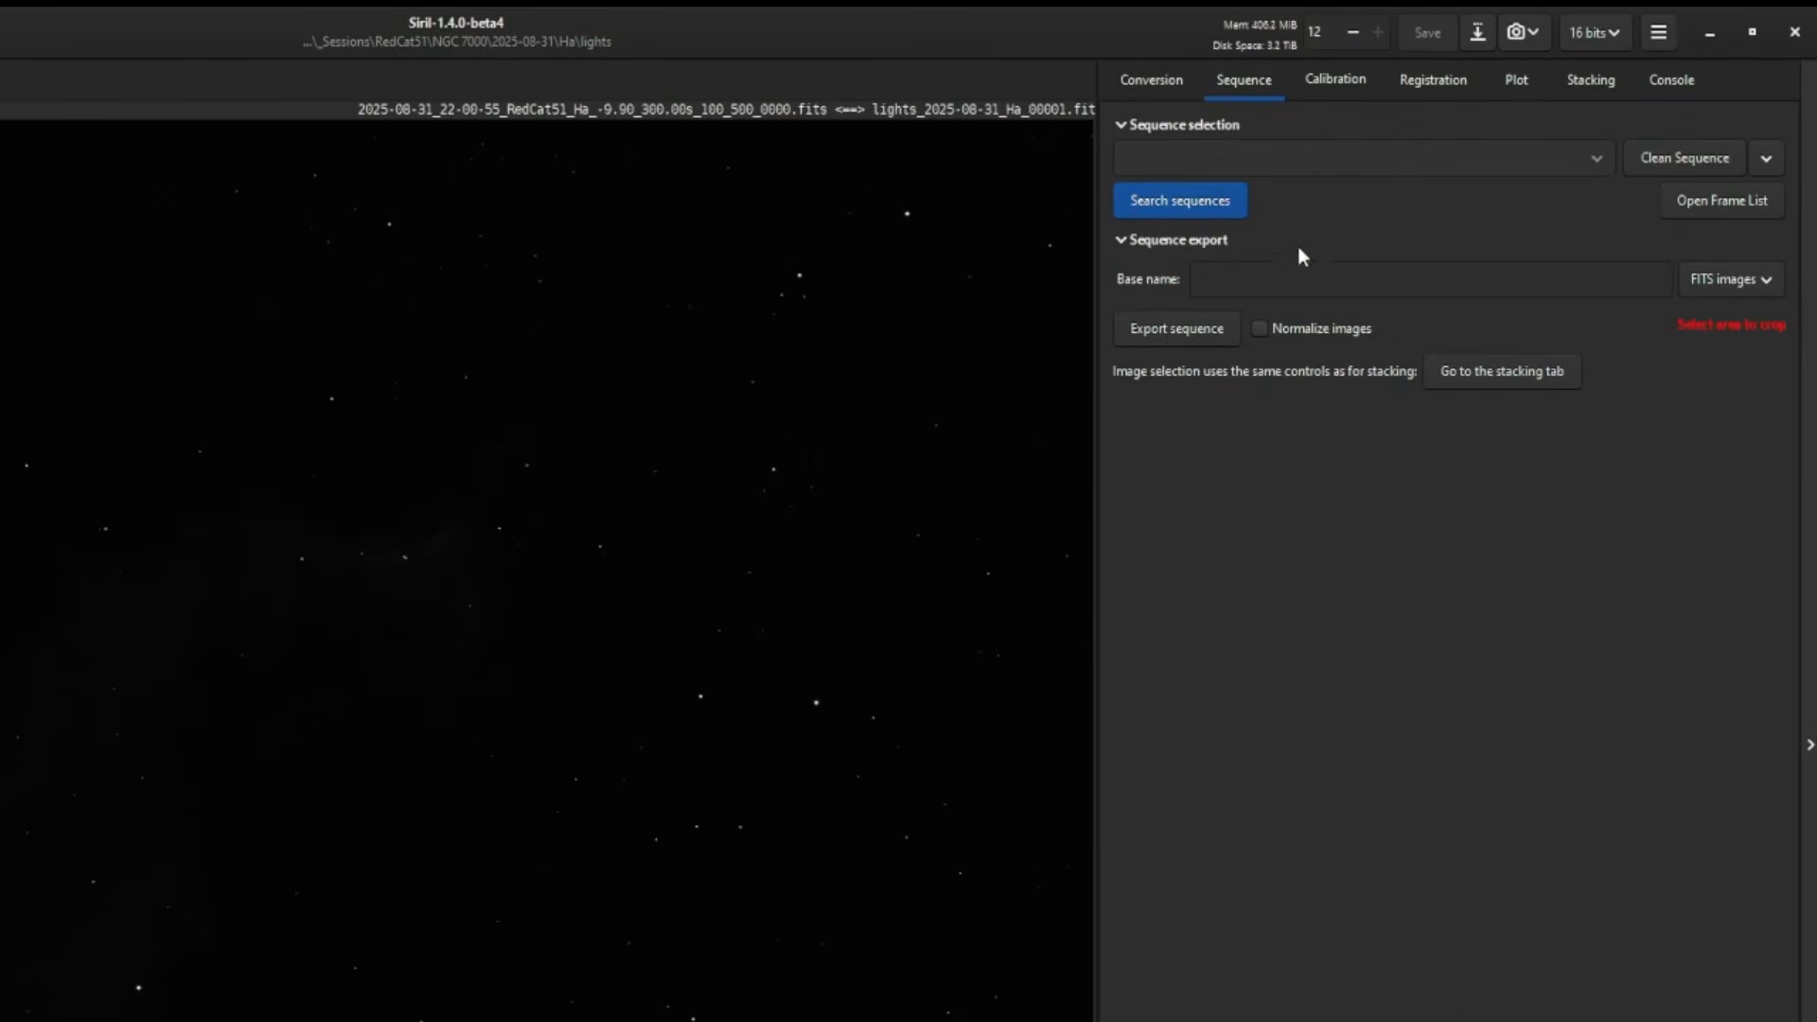
{"action": "left_click", "coordinate": [1169, 198]}
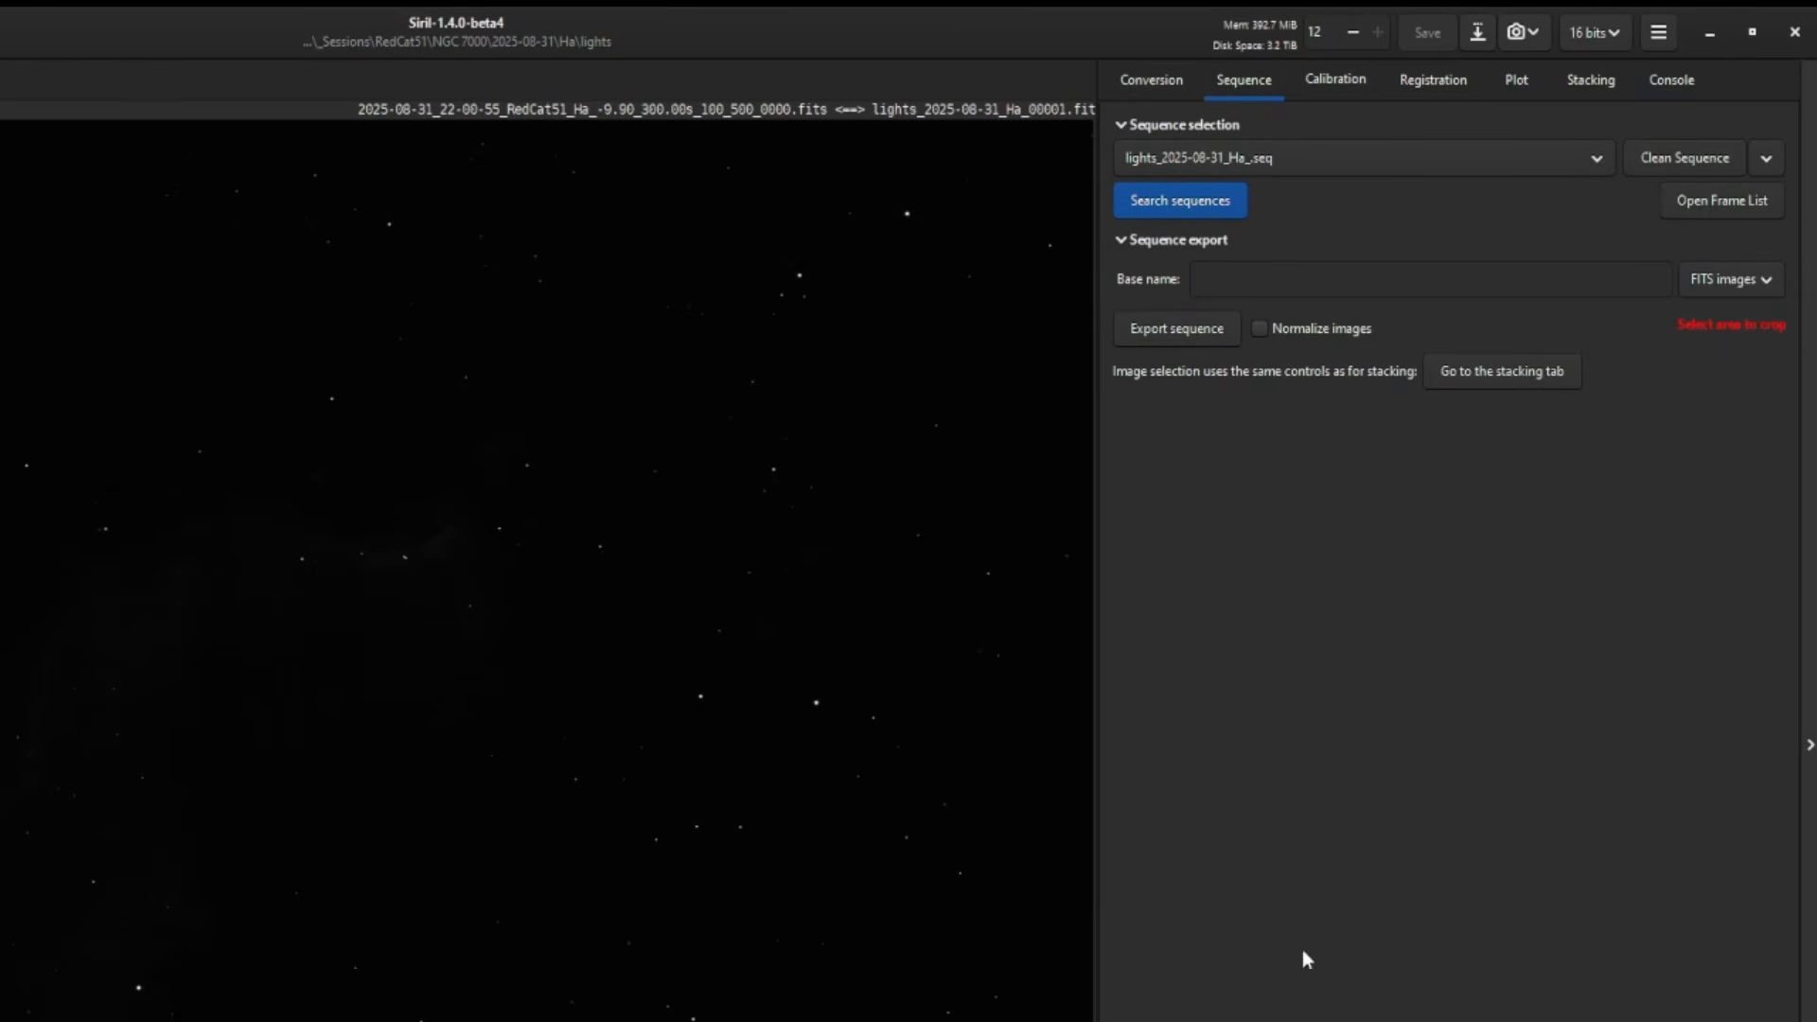
{"action": "left_click", "coordinate": [1327, 77]}
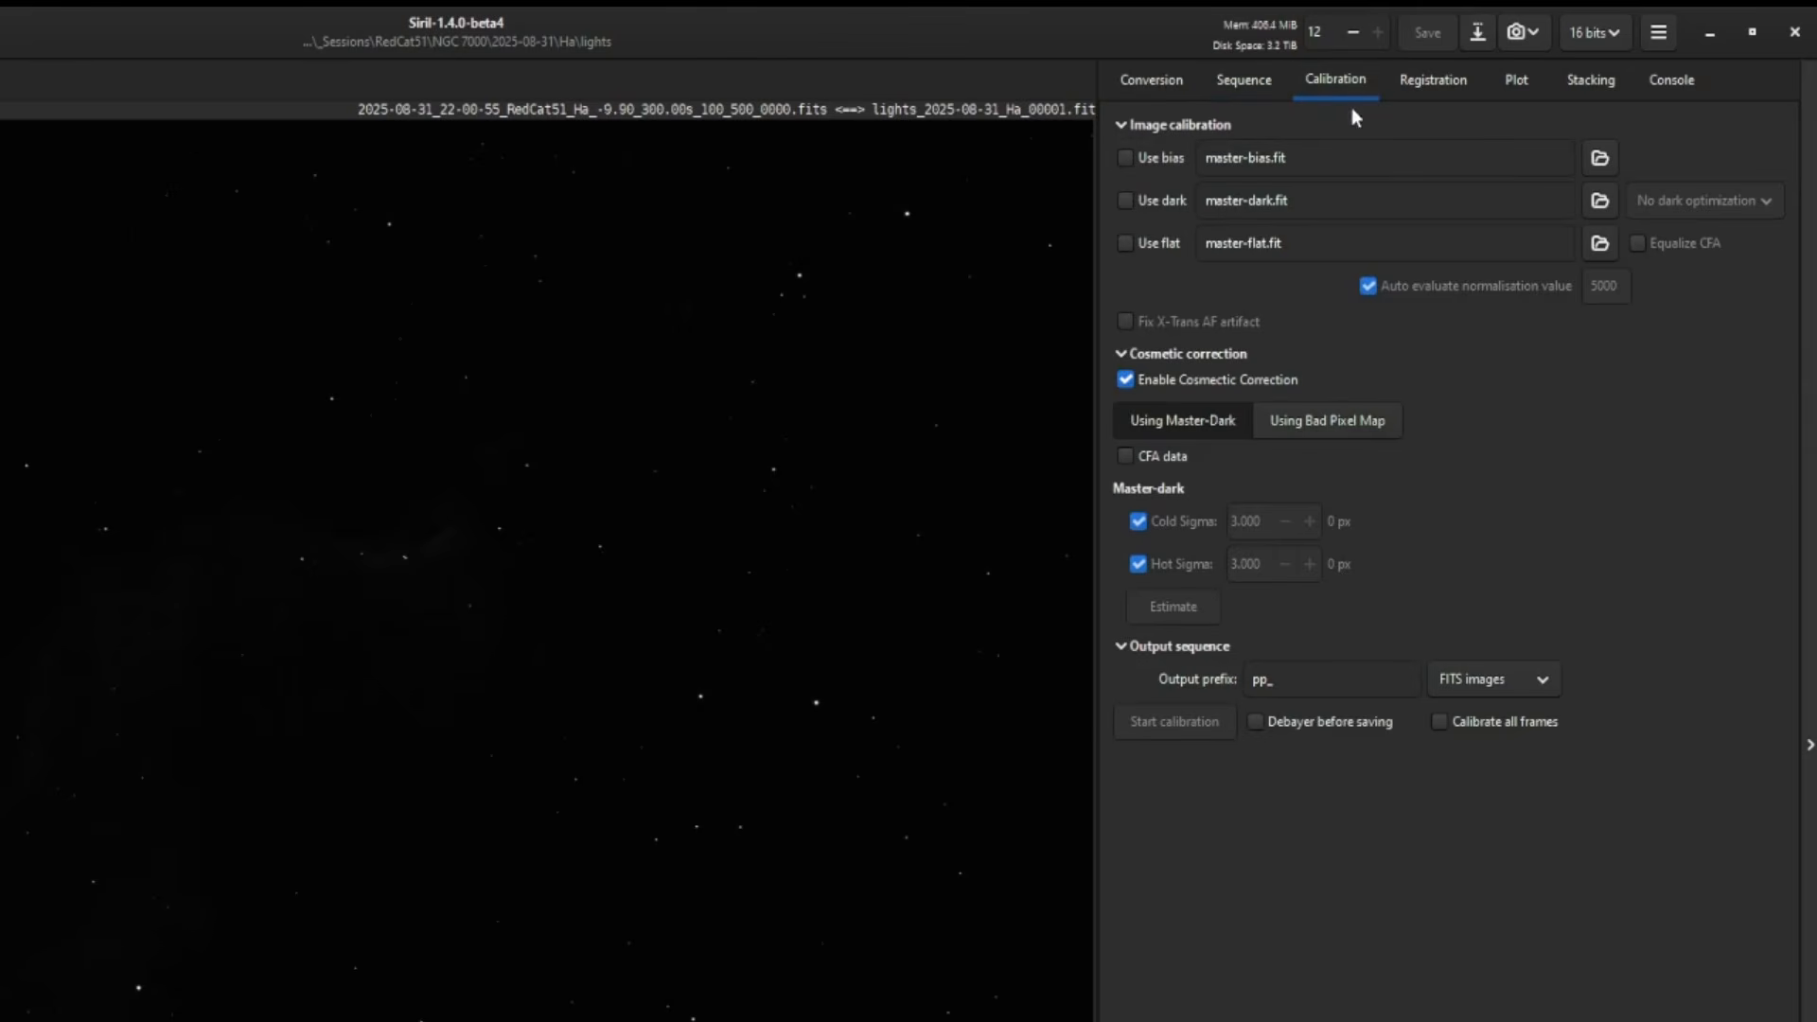
{"action": "left_click", "coordinate": [1431, 85]}
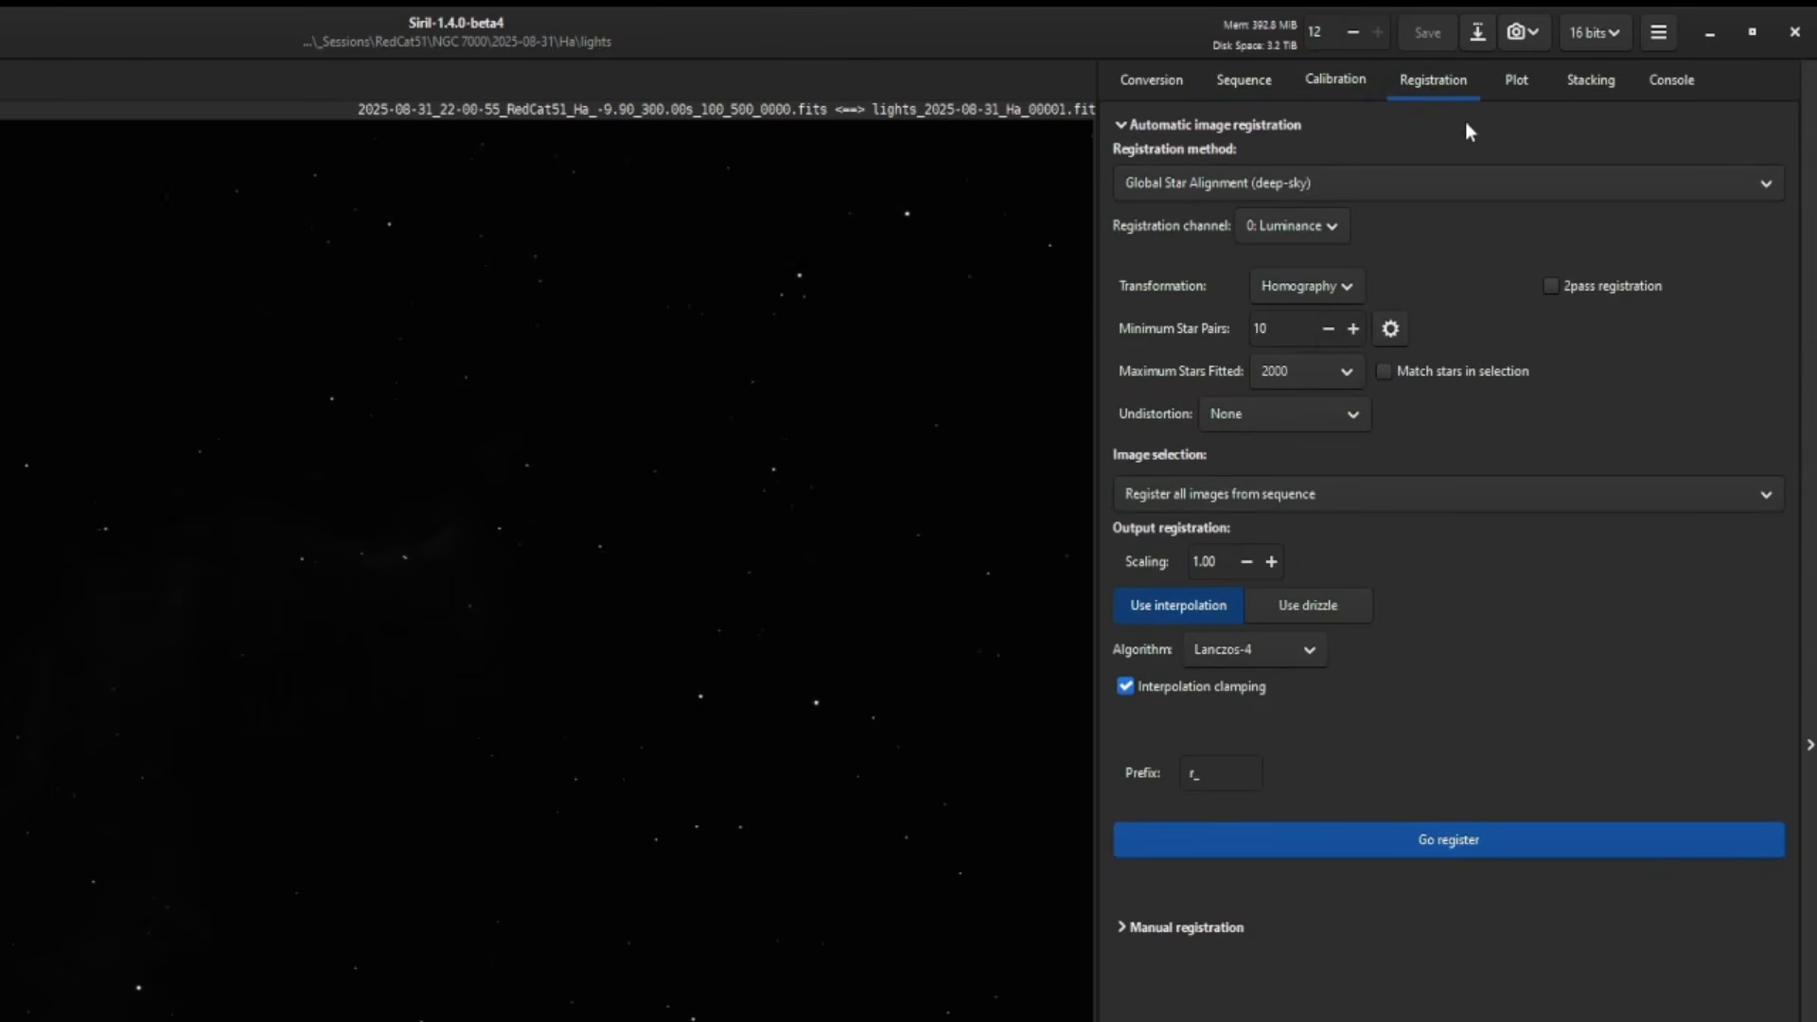
{"action": "left_click", "coordinate": [1518, 81]}
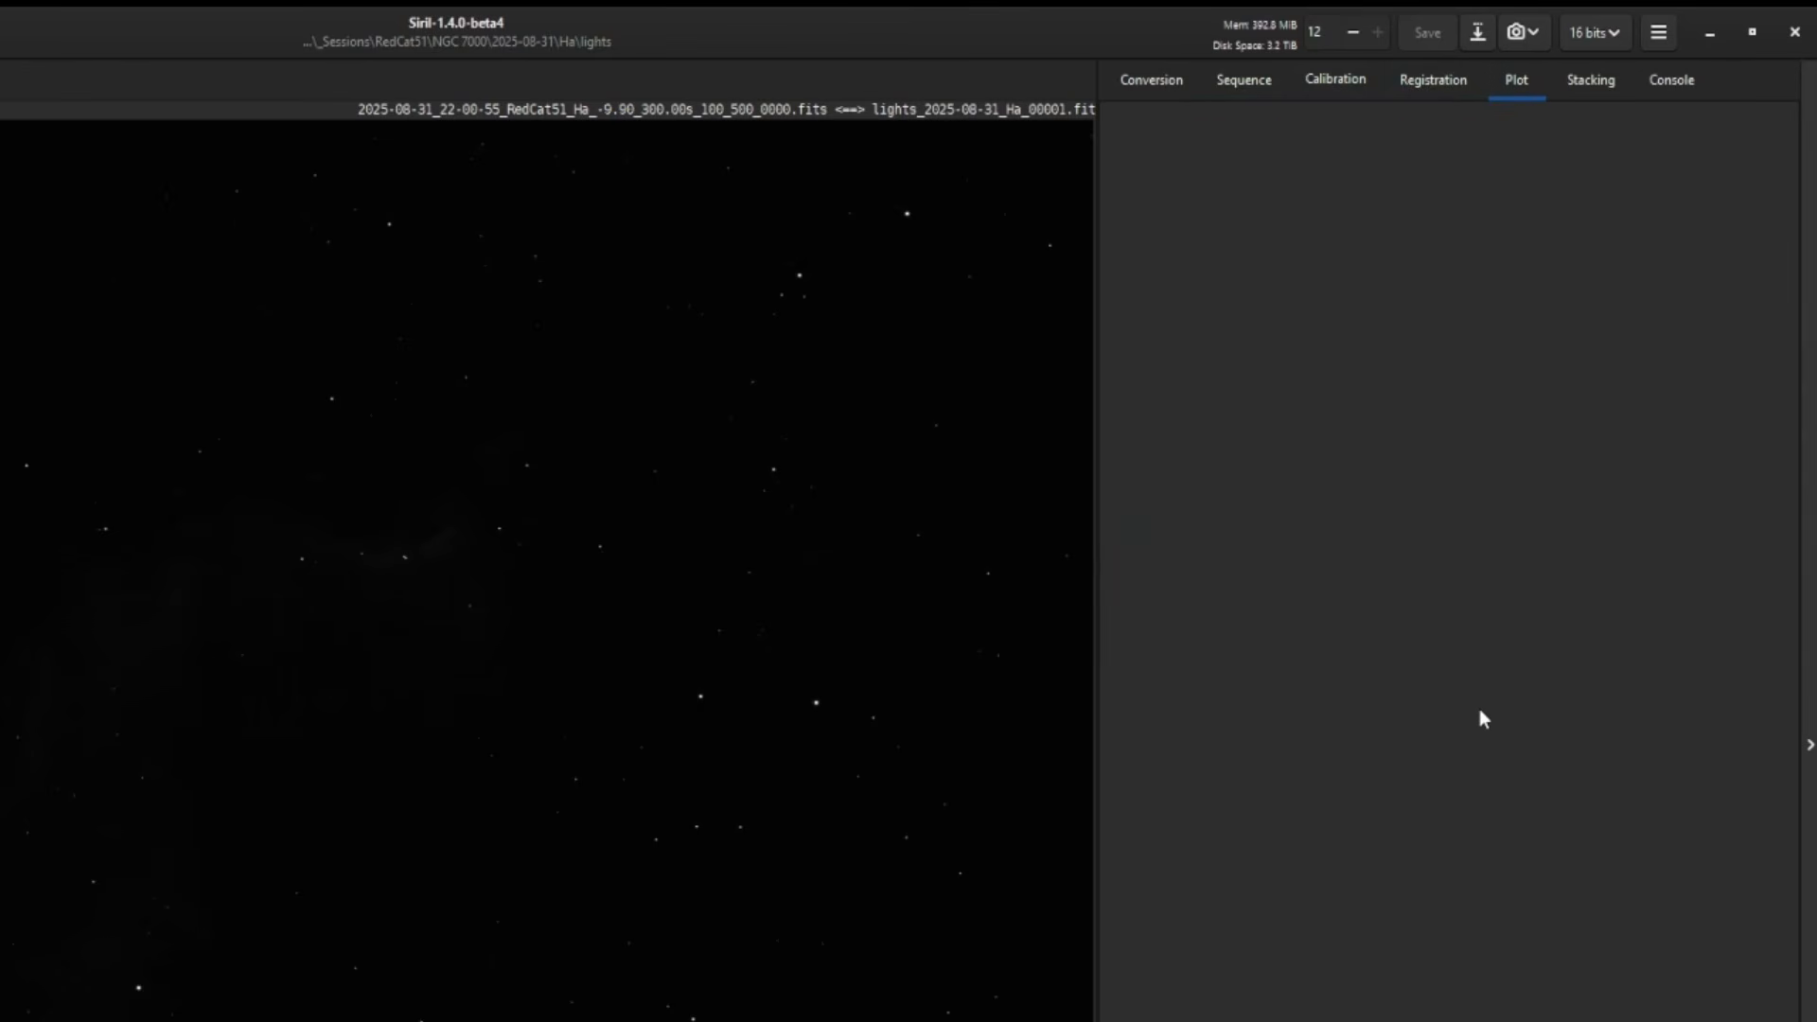
{"action": "left_click", "coordinate": [1591, 79]}
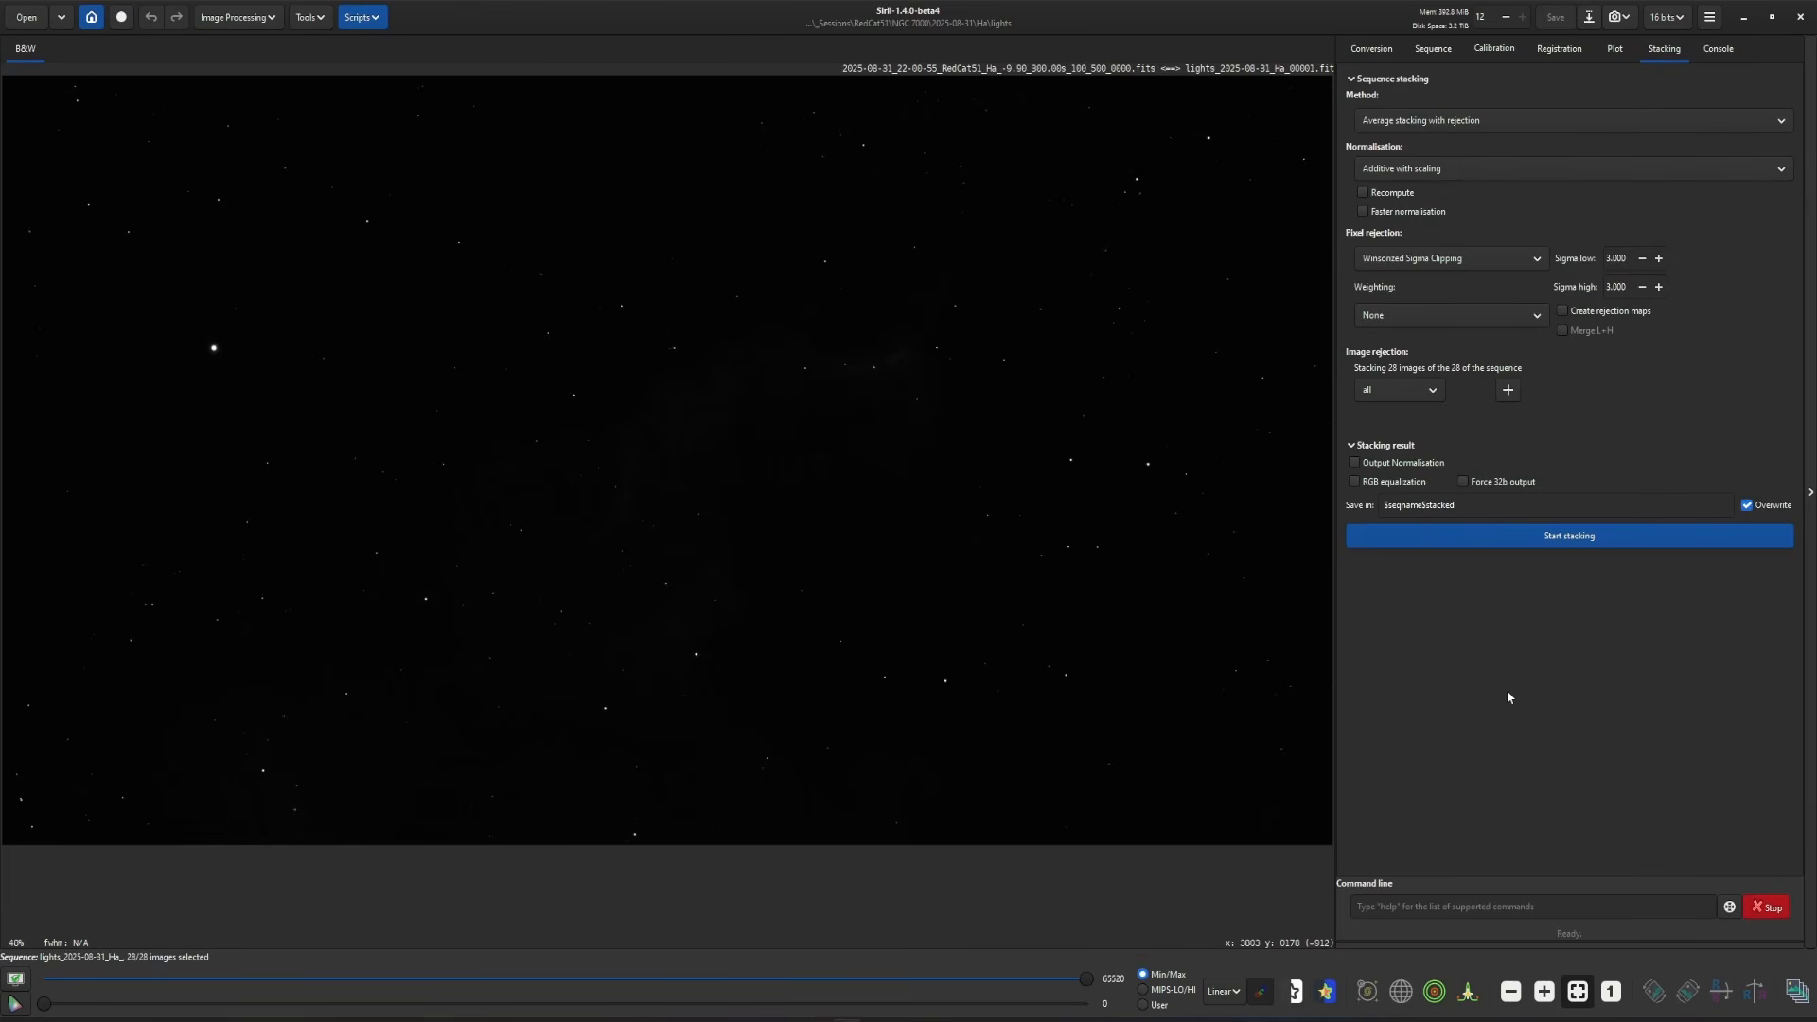
{"action": "left_click", "coordinate": [1065, 1019]}
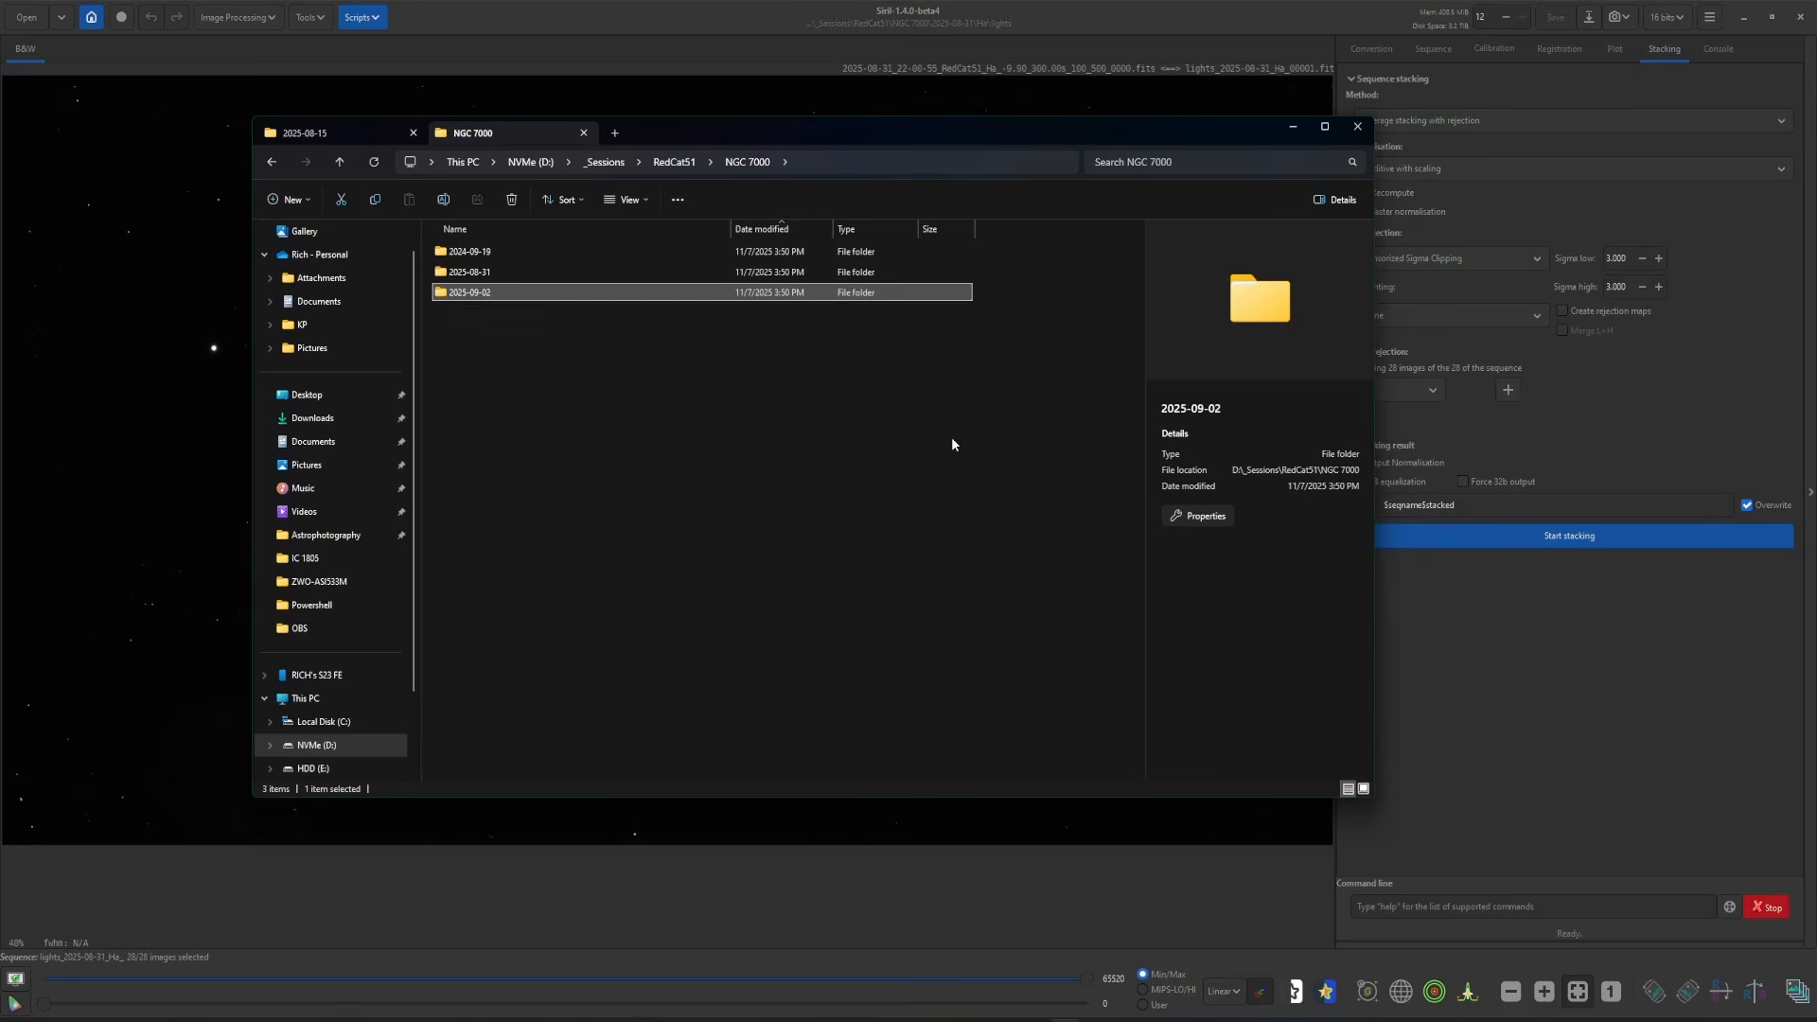
- Go to _Sessions > EdgeHD > NGC6888 and delete the old sequence files
{"action": "double_click", "coordinate": [493, 292]}
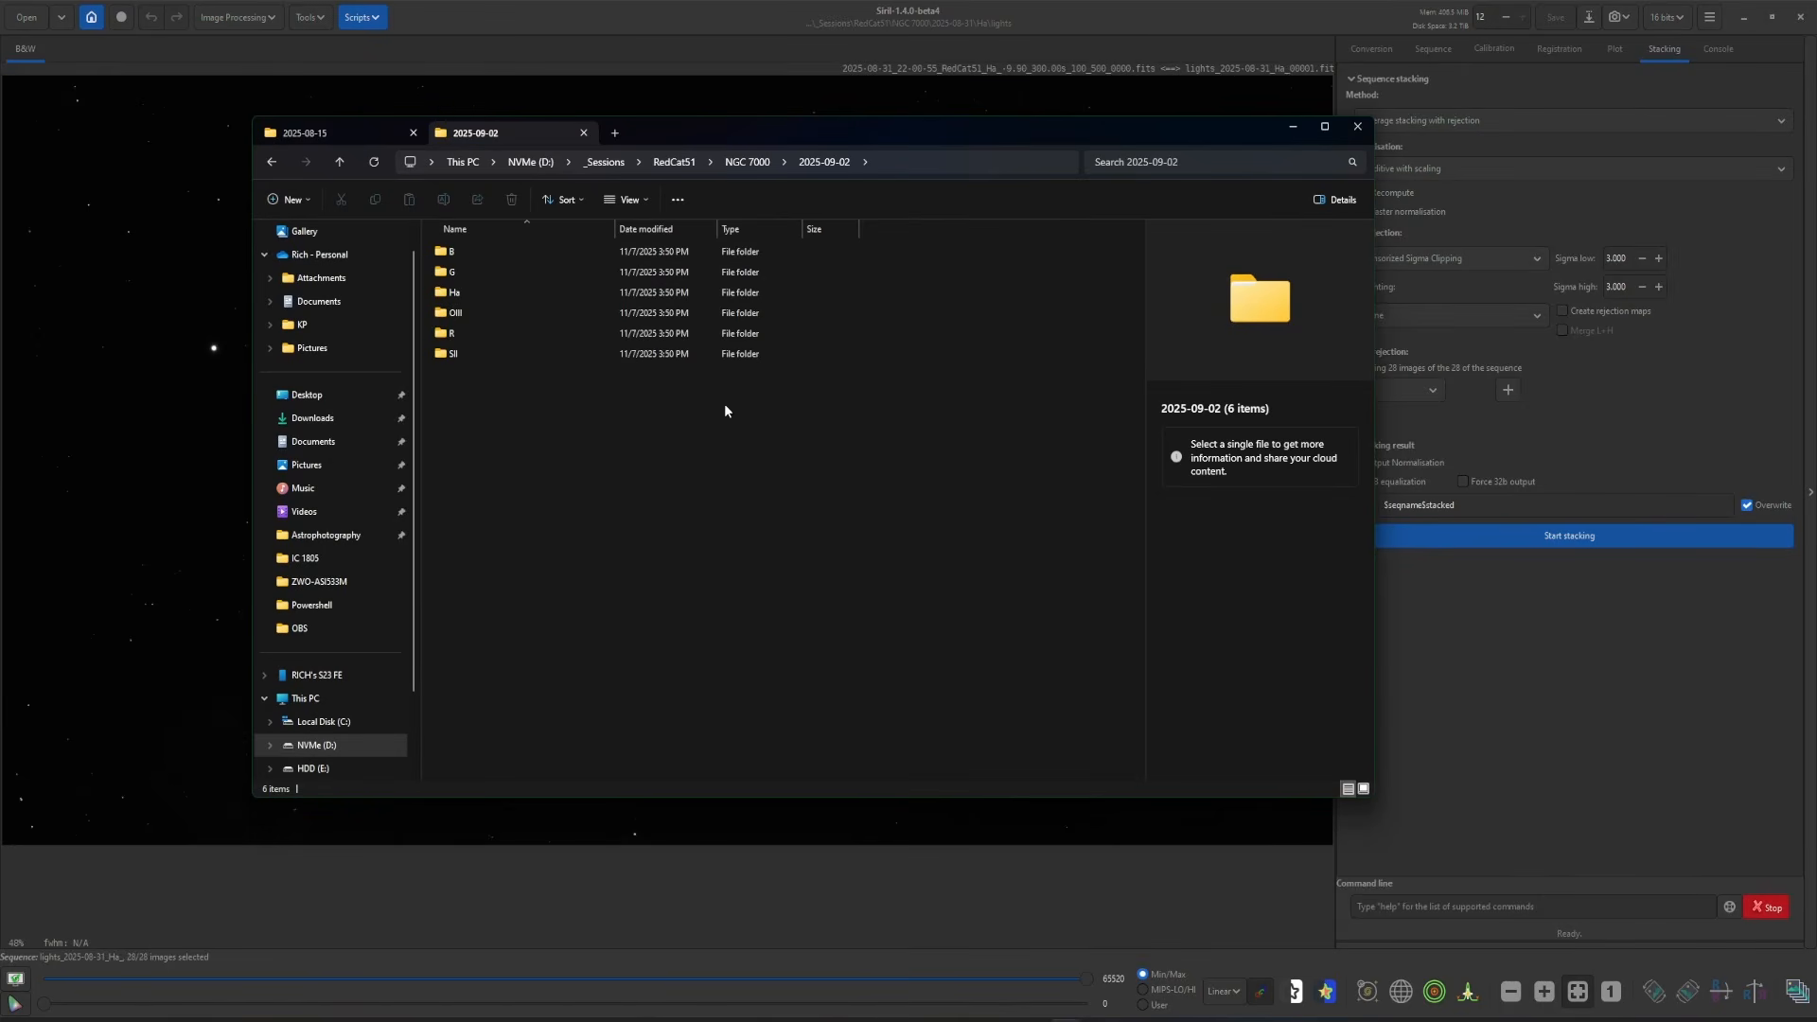
{"action": "key", "text": "alt+Up"}
{"action": "key", "text": "alt+Up"}
{"action": "key", "text": "alt+Up"}
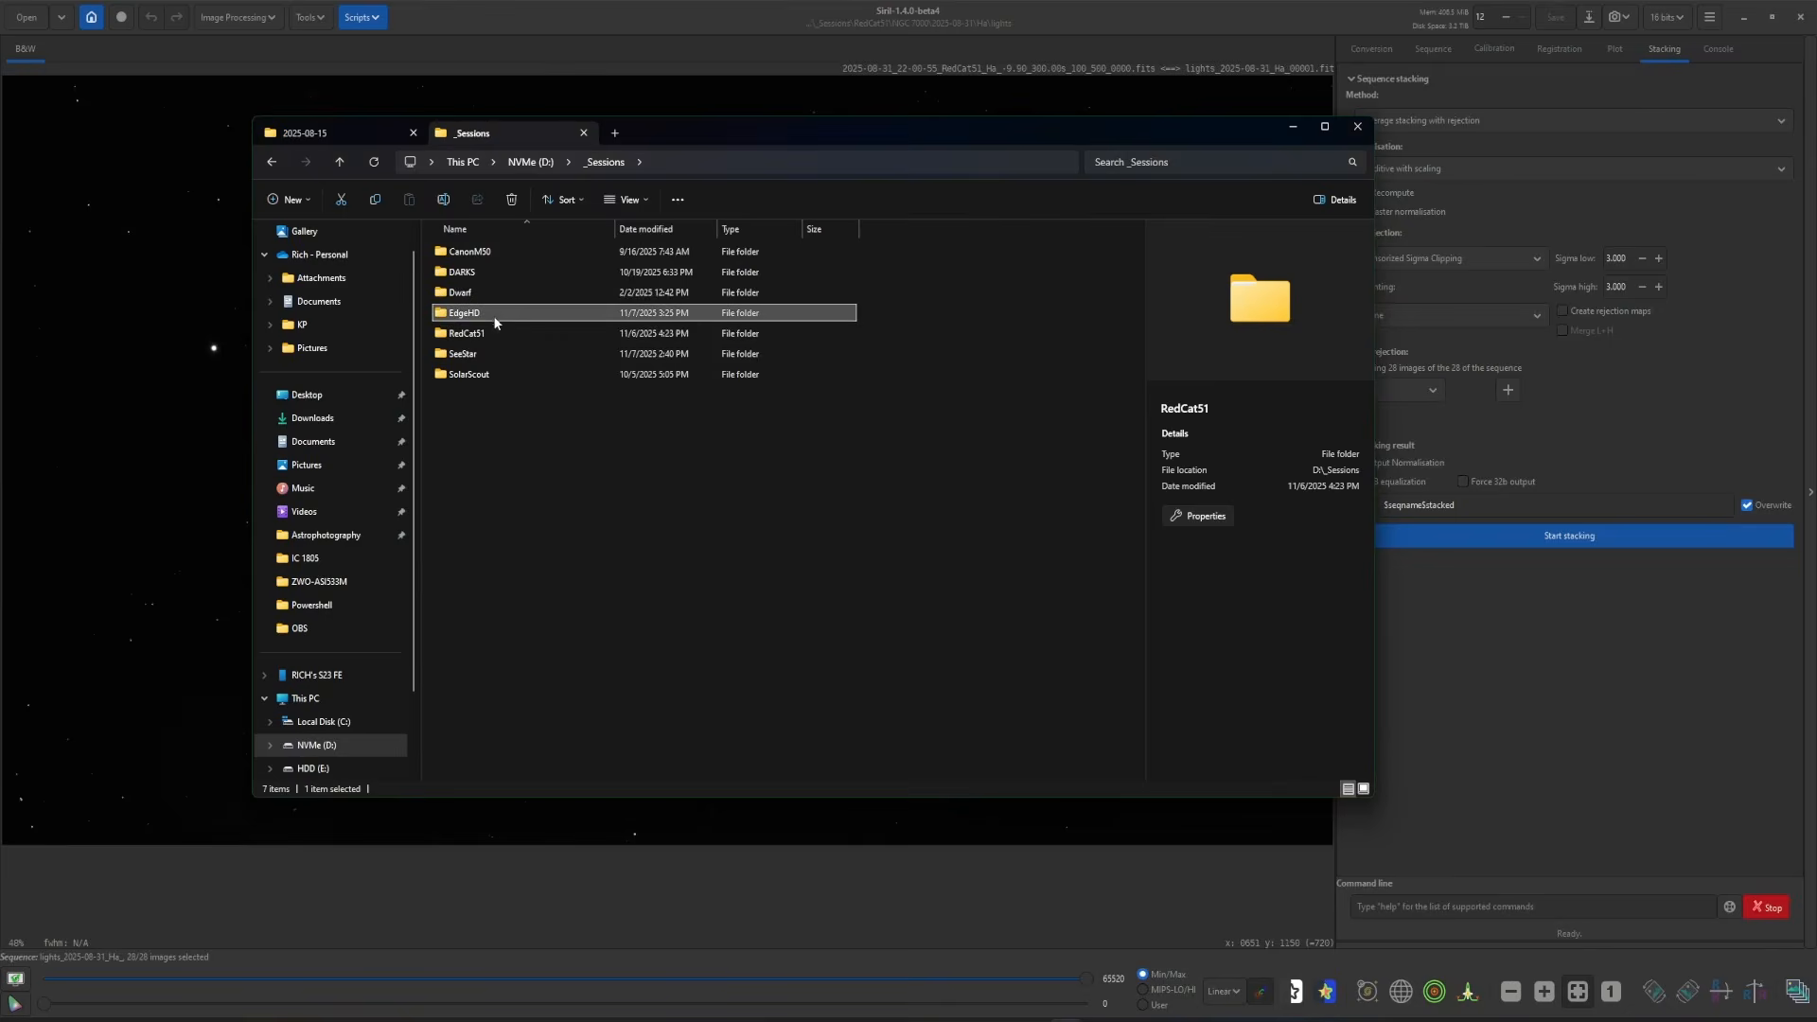
{"action": "double_click", "coordinate": [492, 314]}
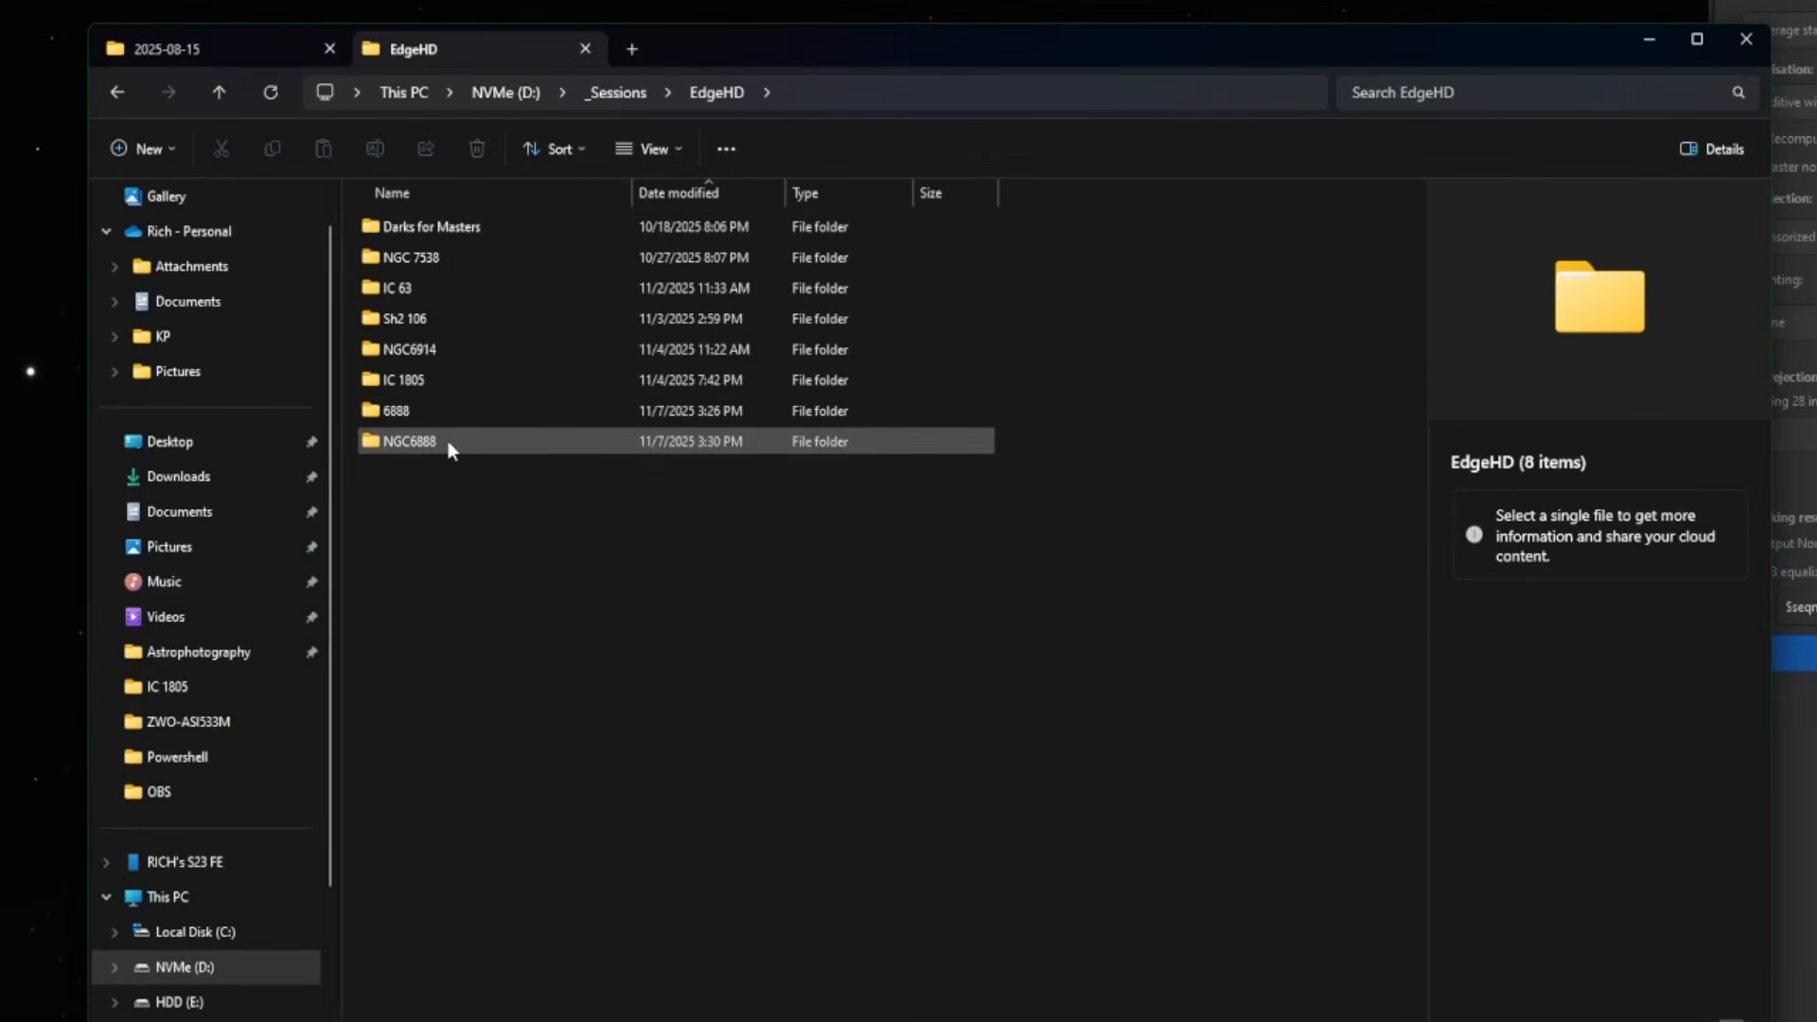
{"action": "double_click", "coordinate": [449, 442]}
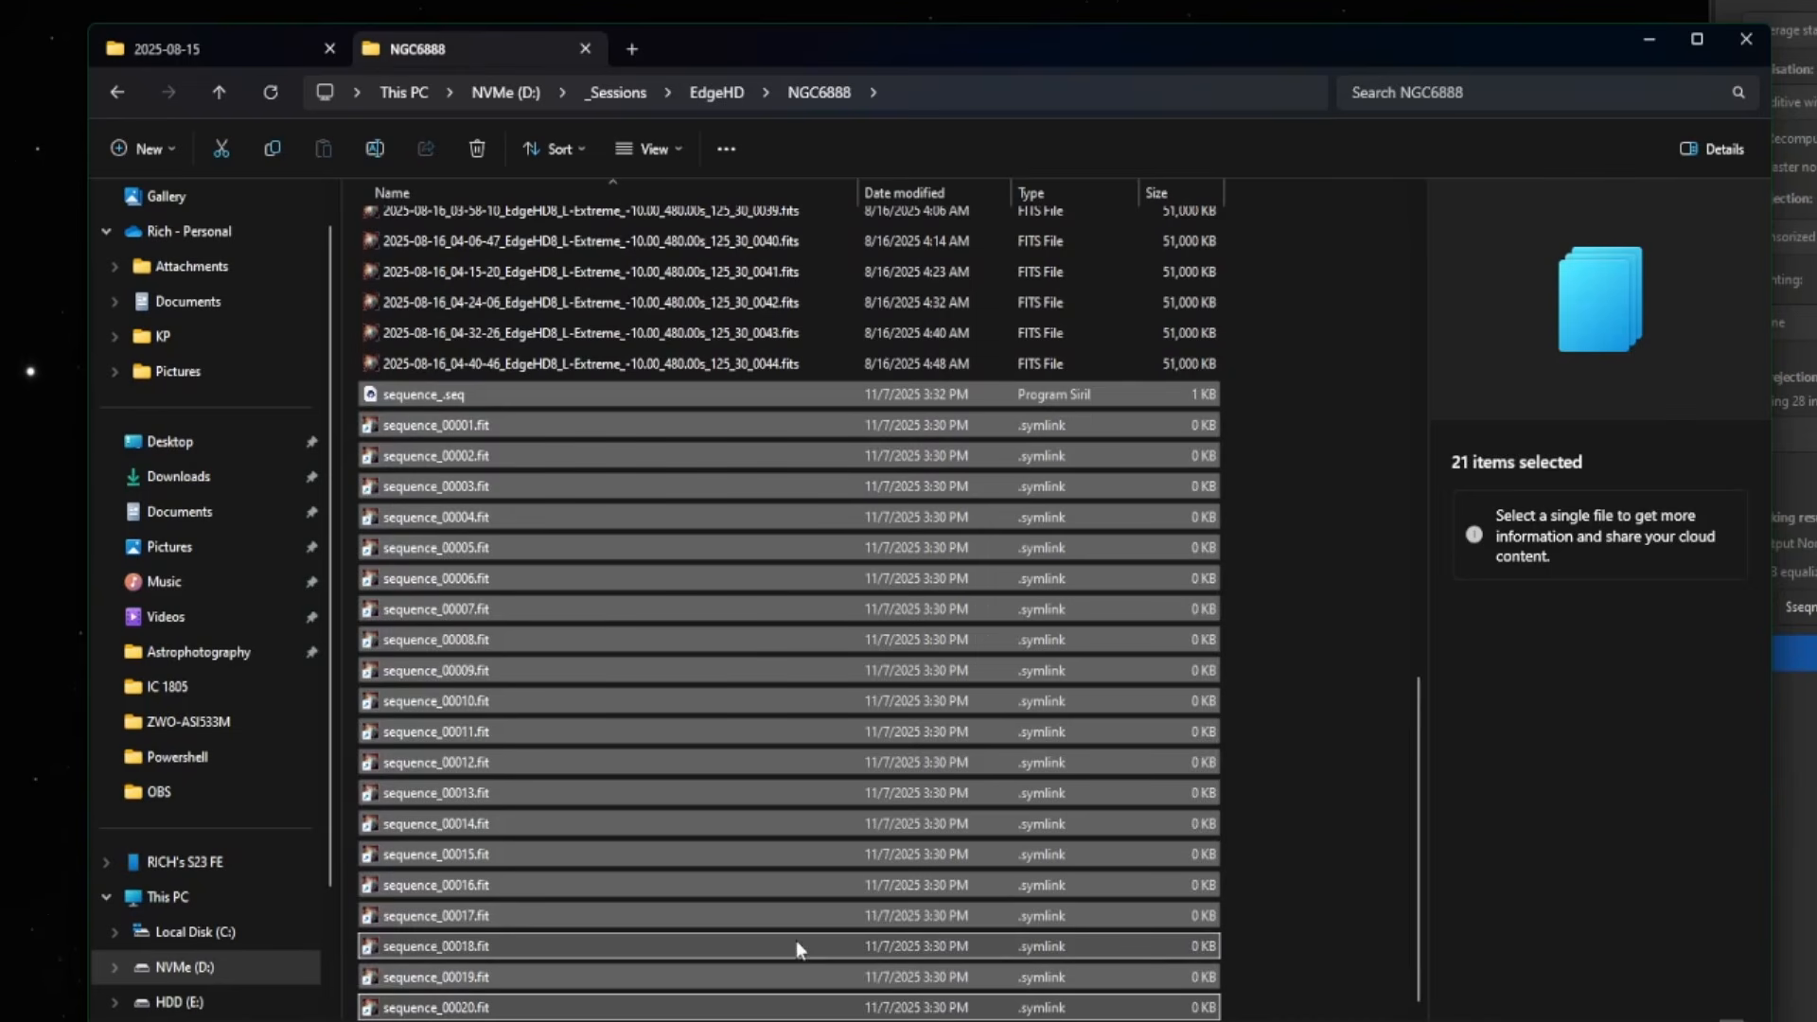
{"action": "key", "text": "Delete"}
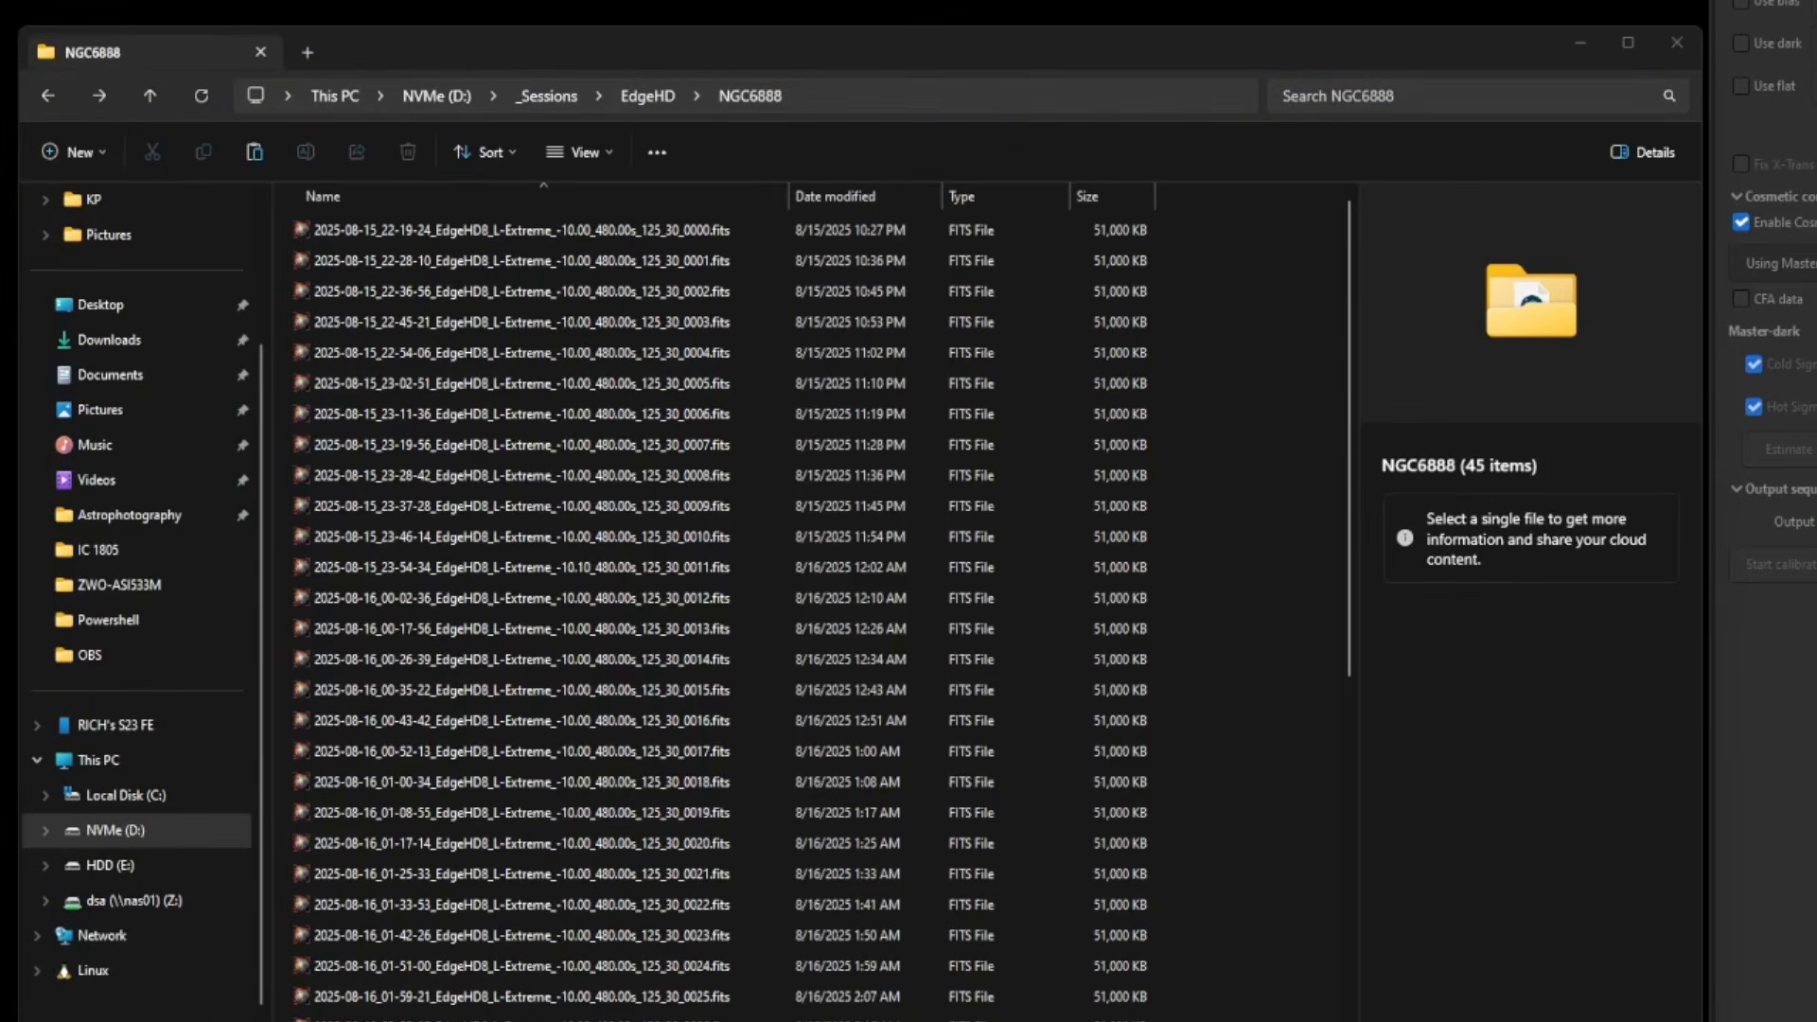
- Paste DSA_Sig.jpg and NGC6914.jpg into the NGC6888 folder and check them
{"action": "right_click", "coordinate": [1307, 693]}
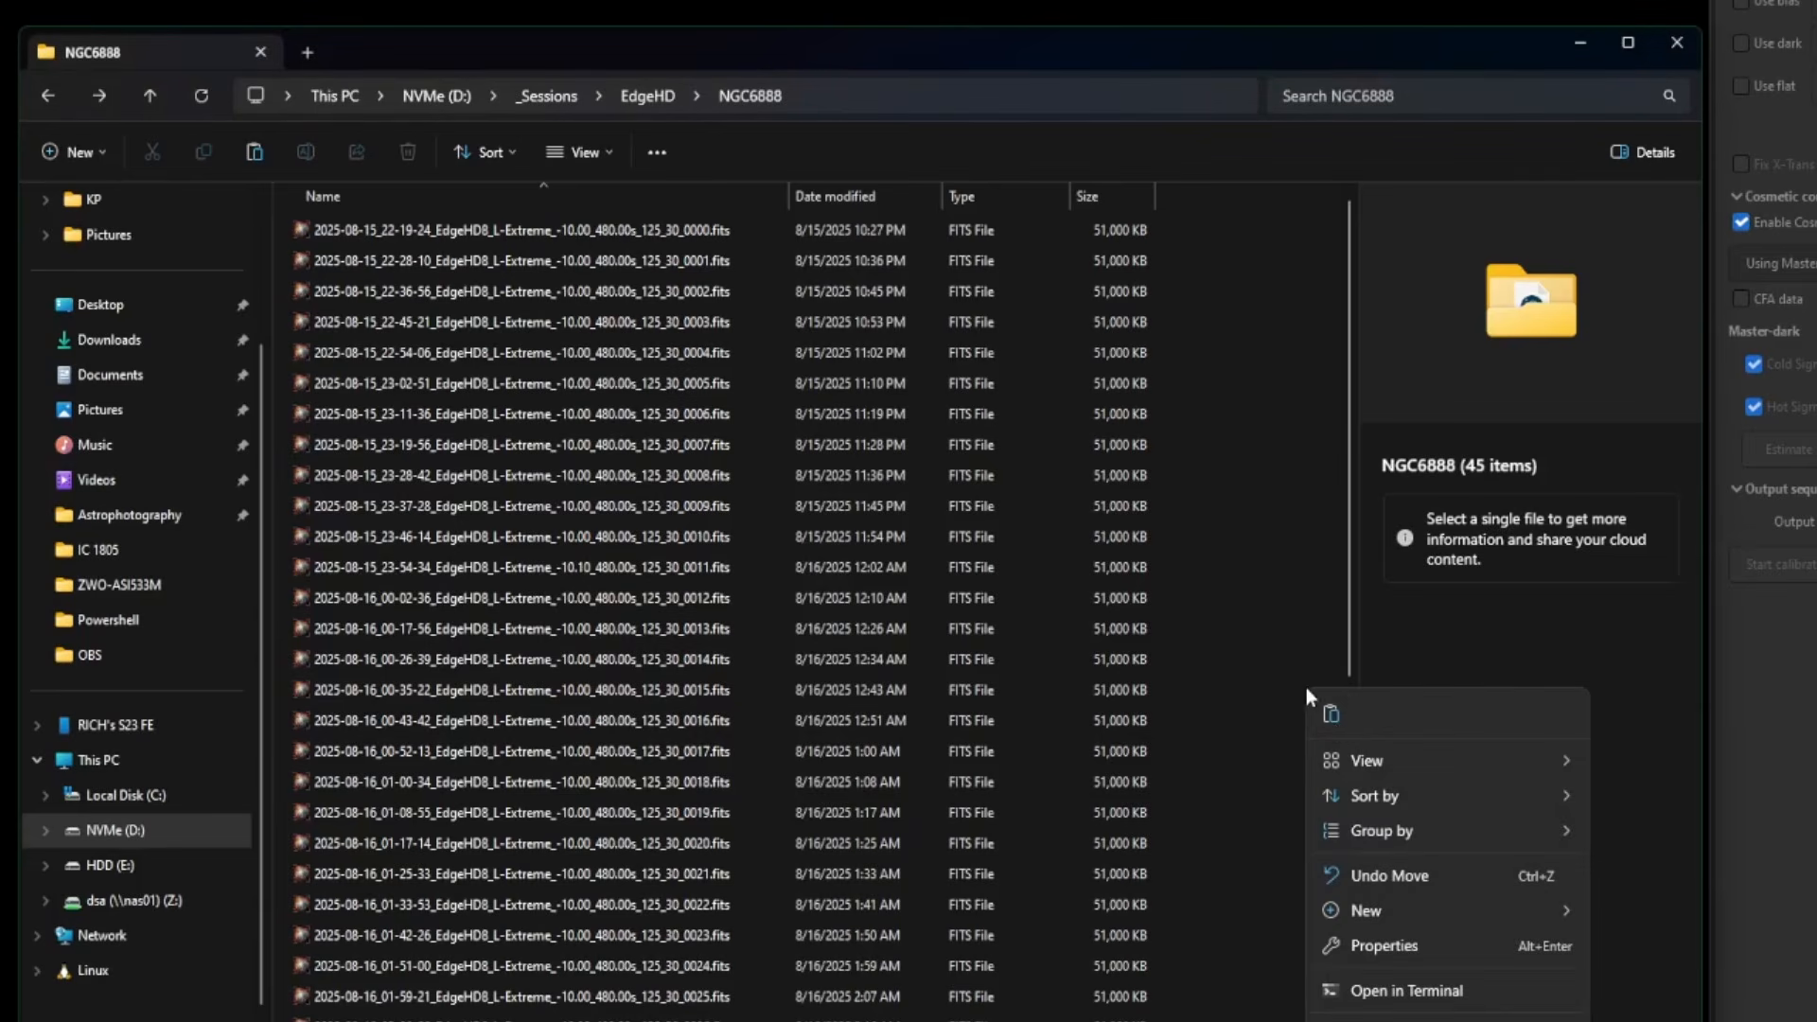
{"action": "left_click", "coordinate": [1330, 715]}
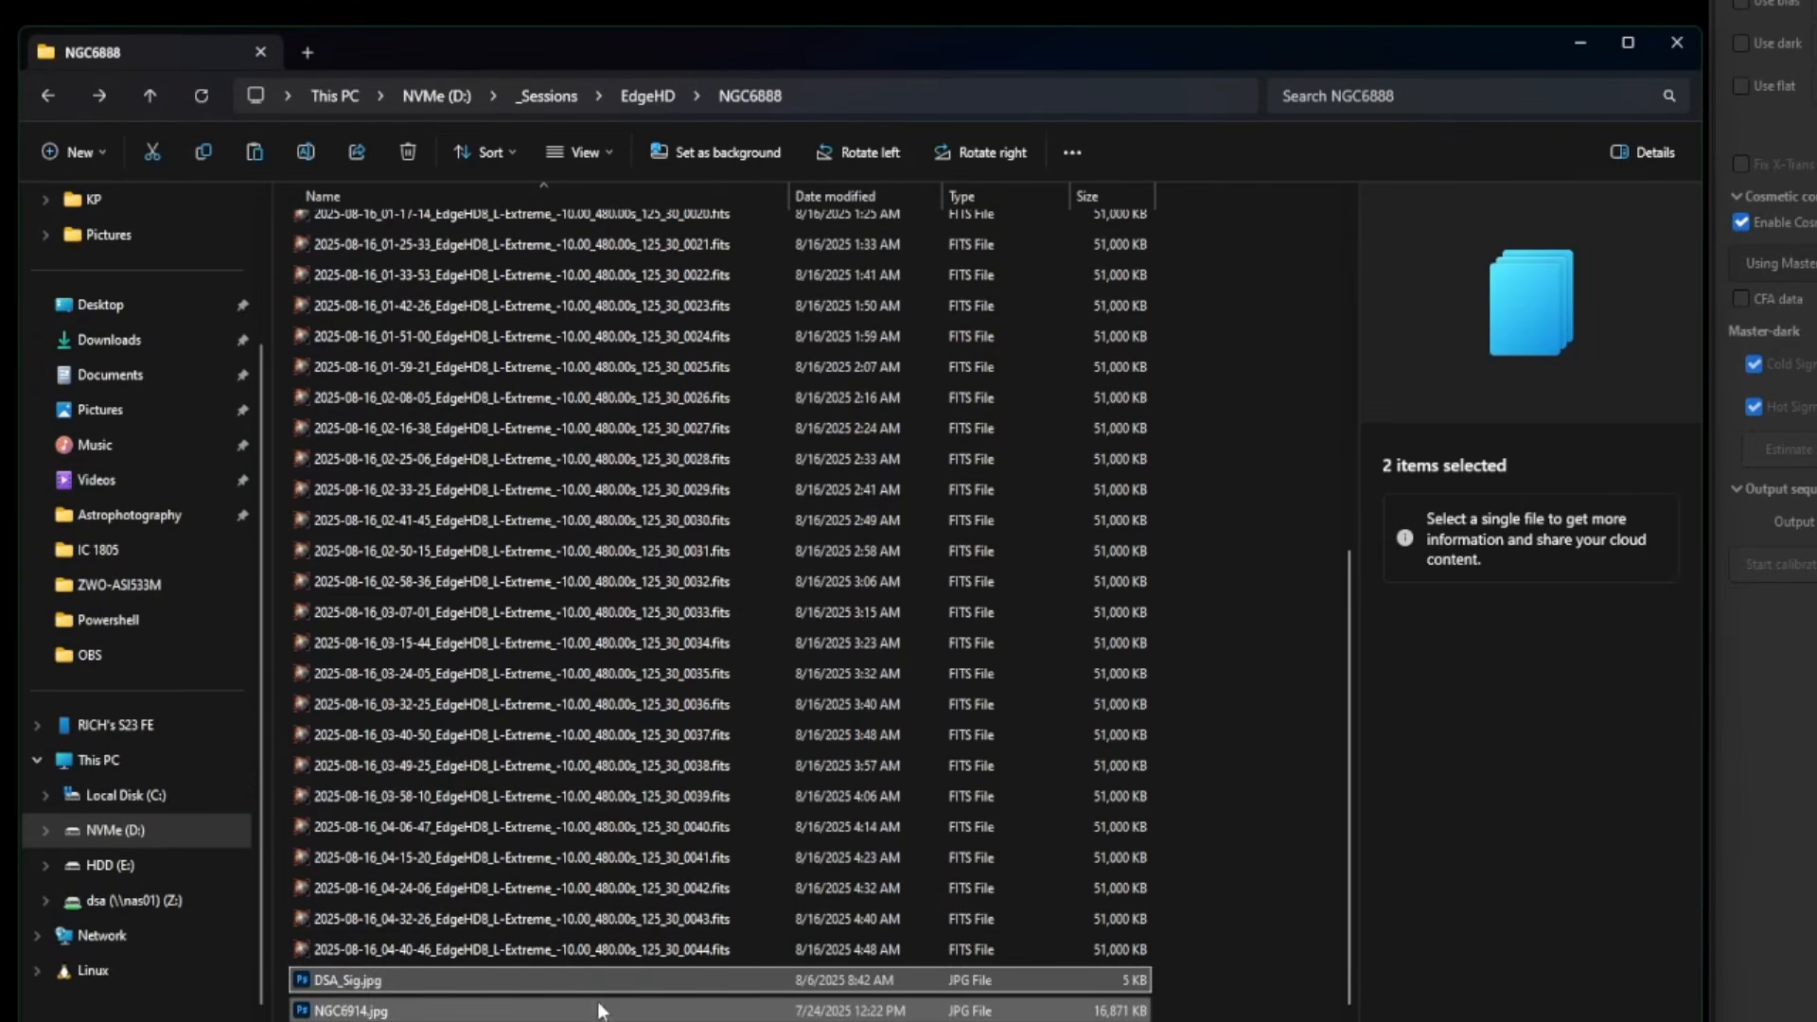
{"action": "left_click", "coordinate": [549, 979]}
{"action": "left_click", "coordinate": [501, 1010]}
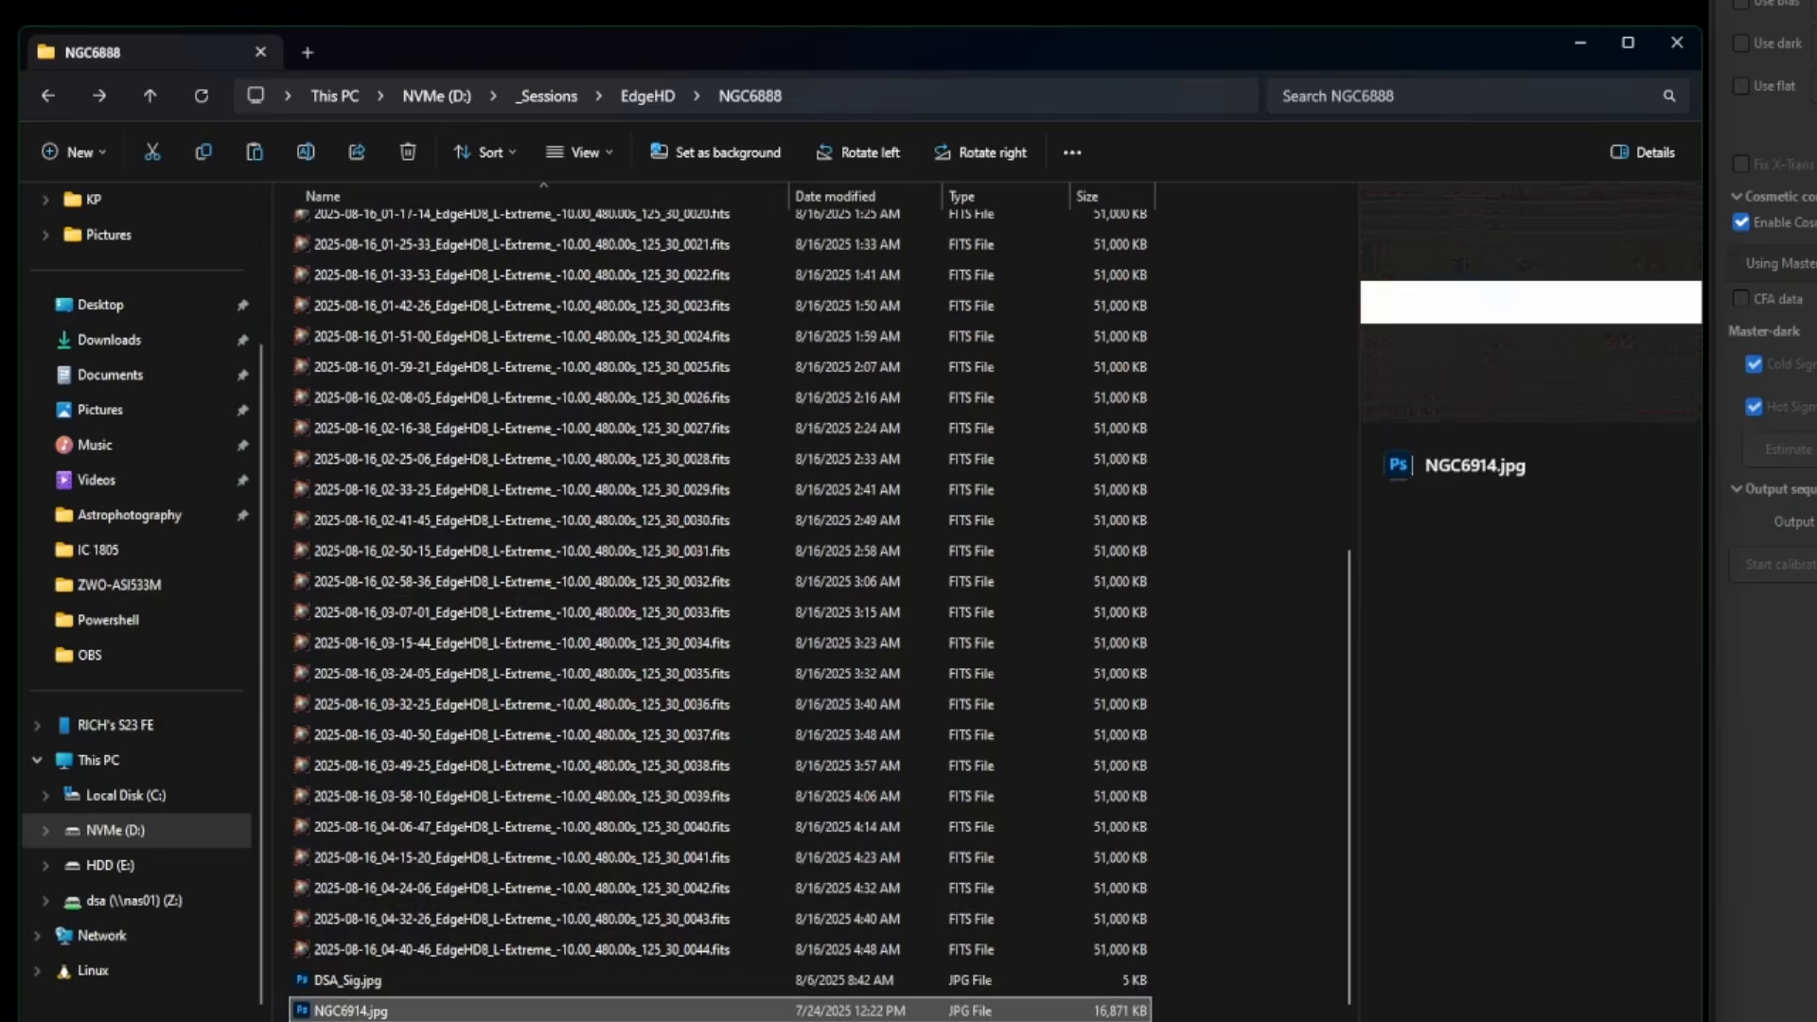
{"action": "left_click", "coordinate": [660, 979]}
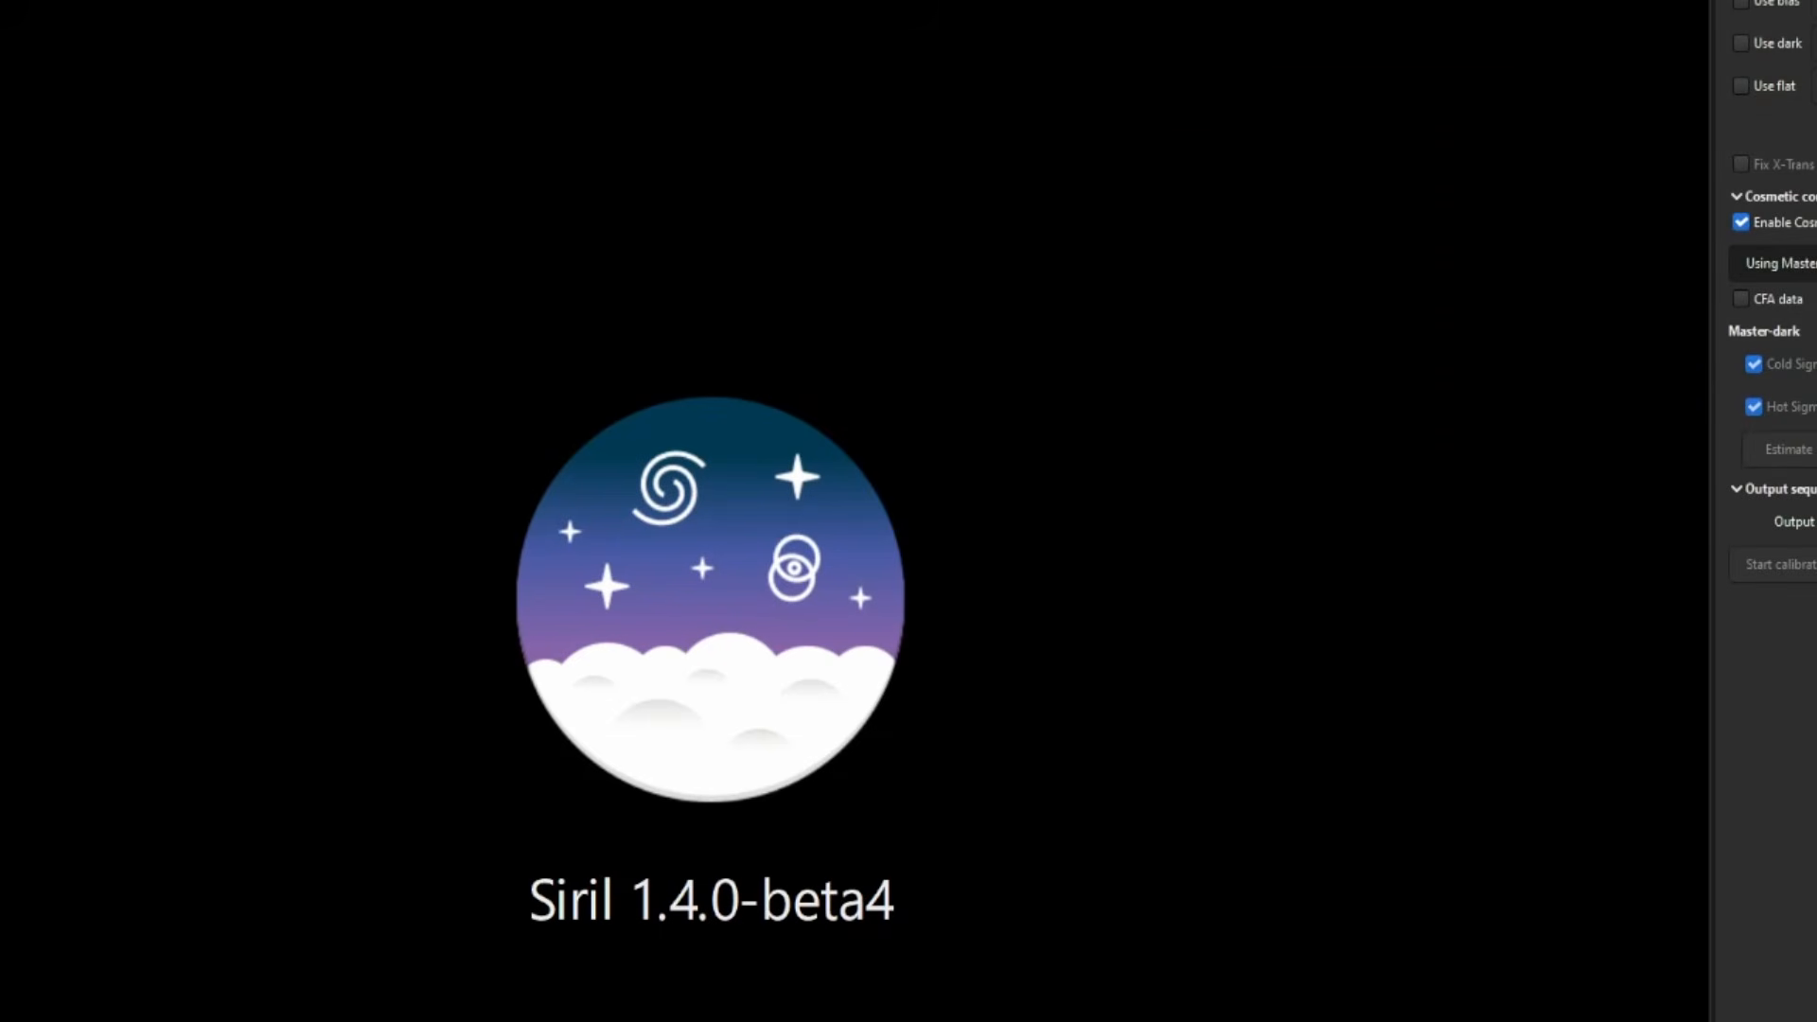
- Run the Utility script Blink_Browse_Filter_Sort.py and inspect its Image Filtering options
{"action": "left_click", "coordinate": [275, 3]}
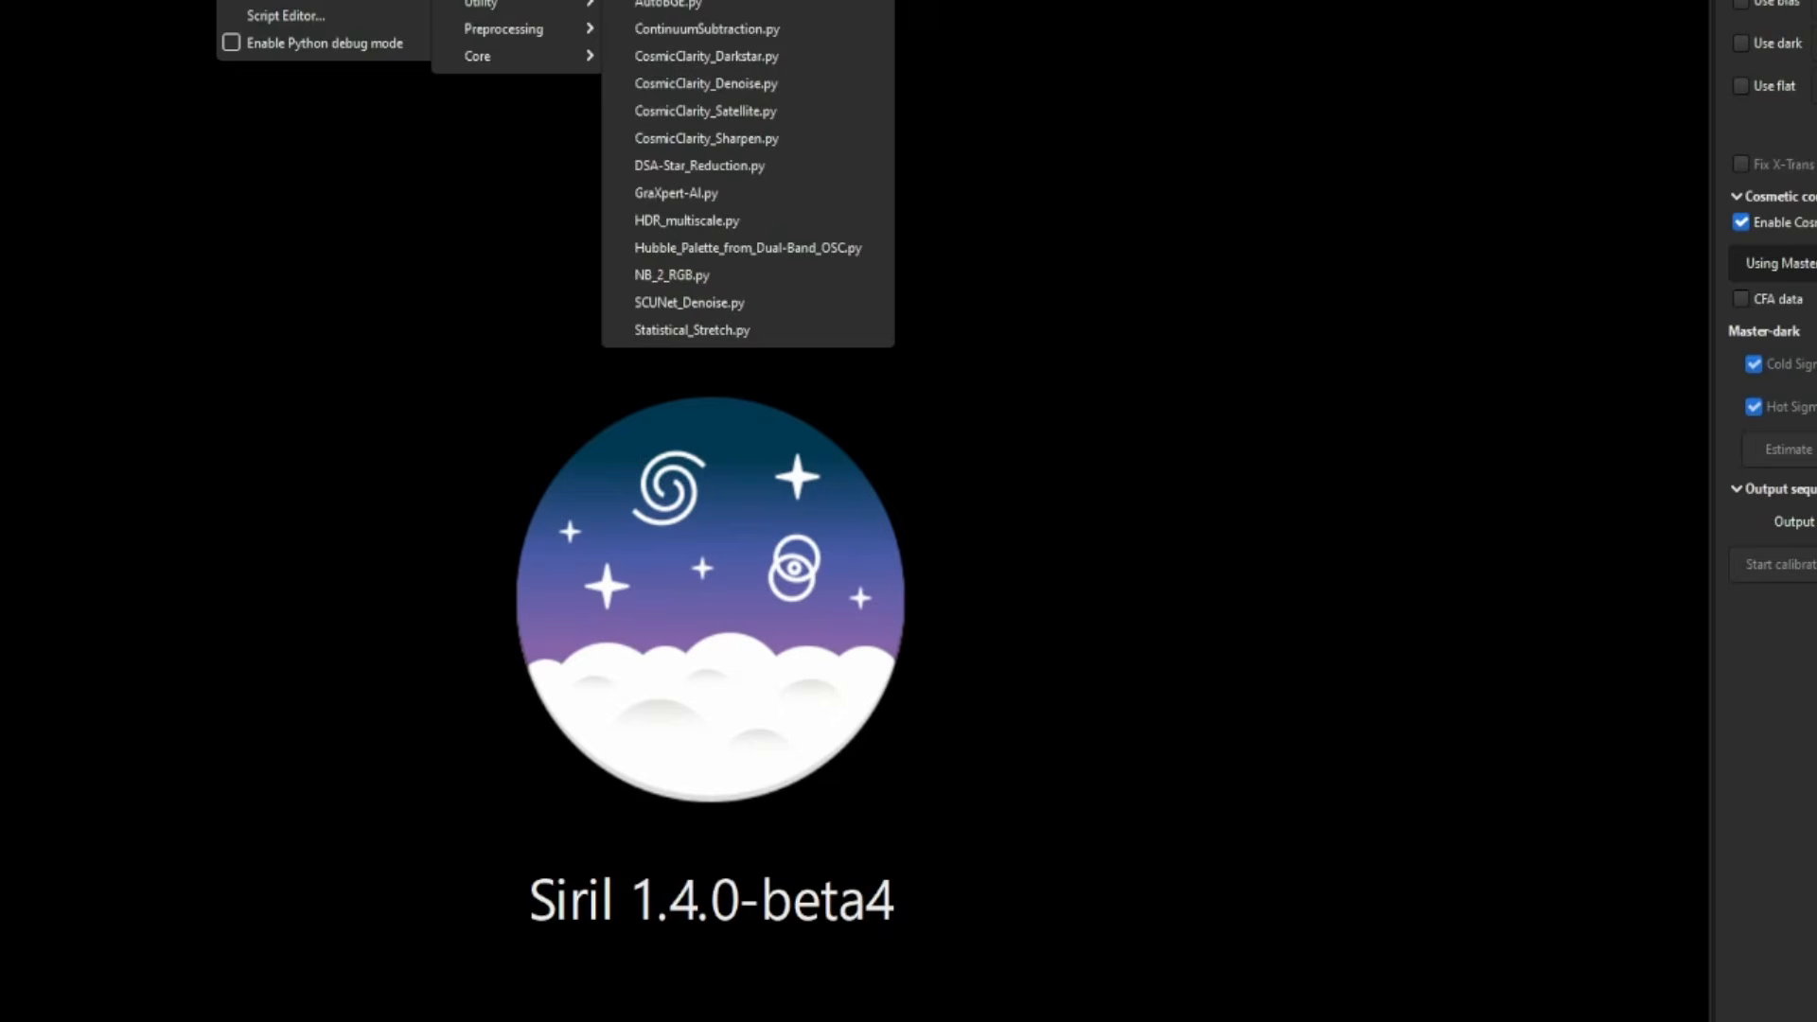
{"action": "mouse_move", "coordinate": [482, 4]}
{"action": "left_click", "coordinate": [676, 5]}
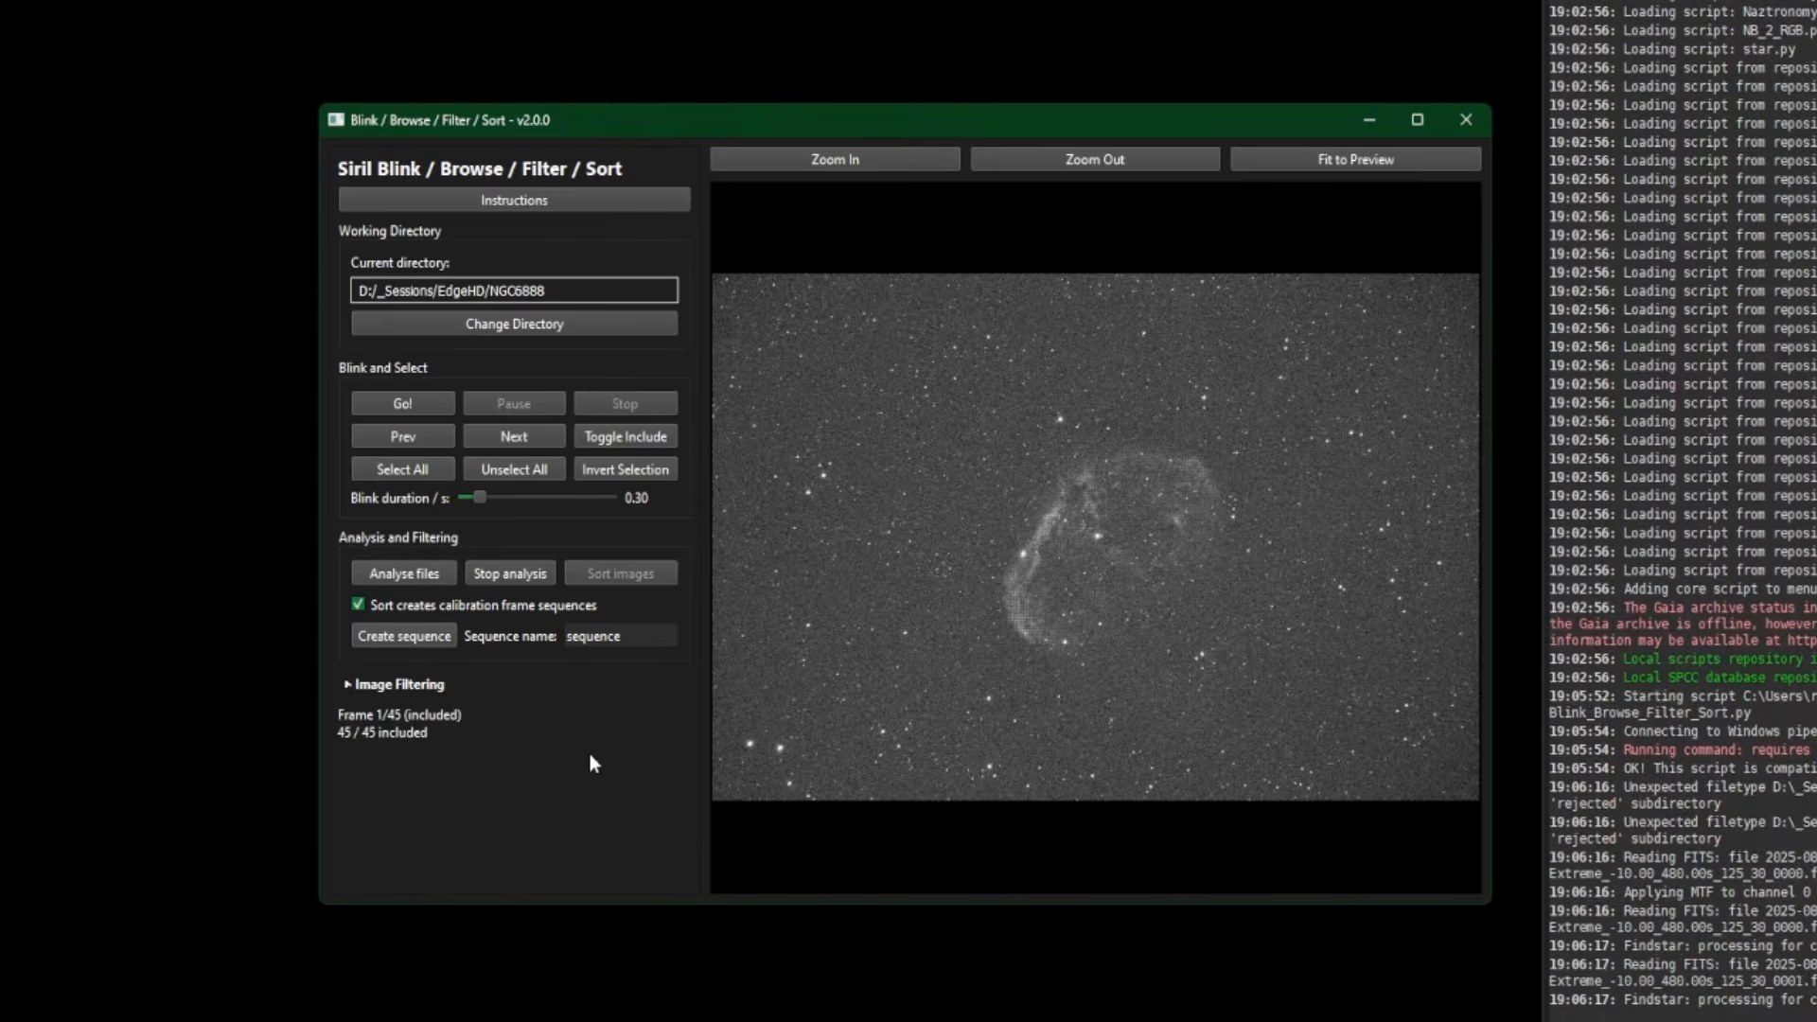
{"action": "left_click", "coordinate": [349, 685]}
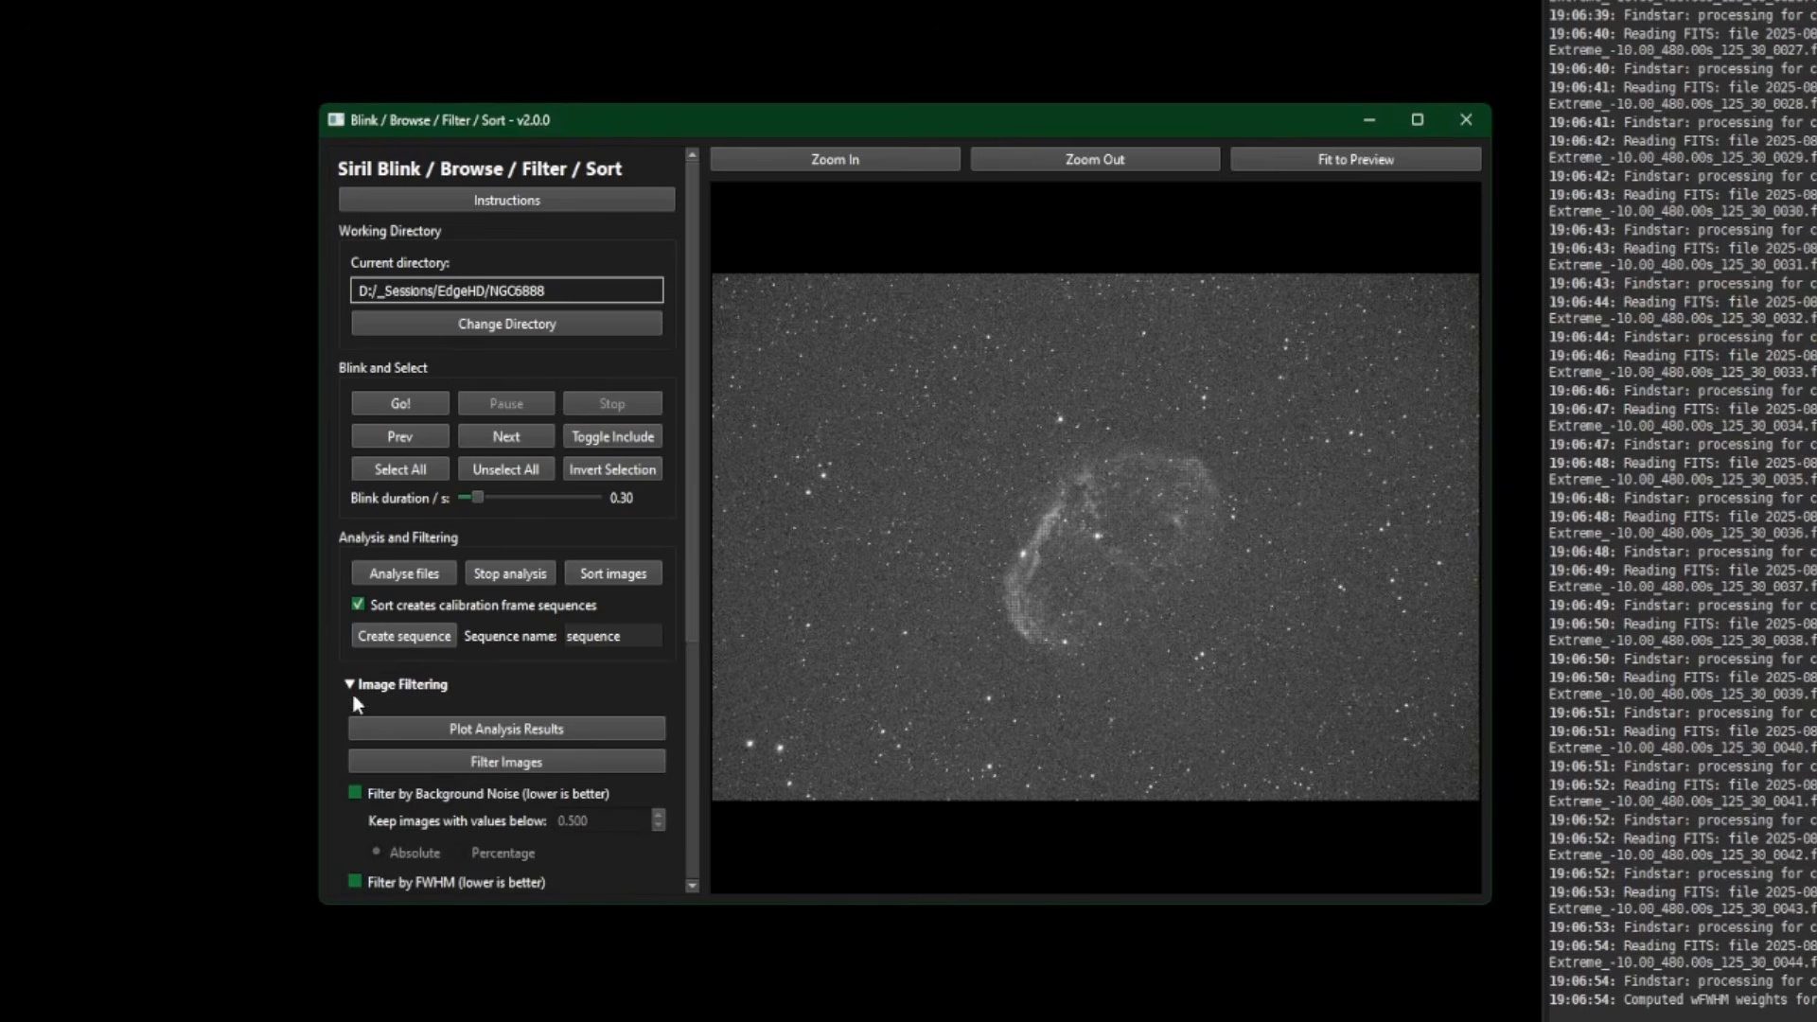
{"action": "scroll", "coordinate": [520, 759], "scroll_direction": "down", "scroll_amount": 5}
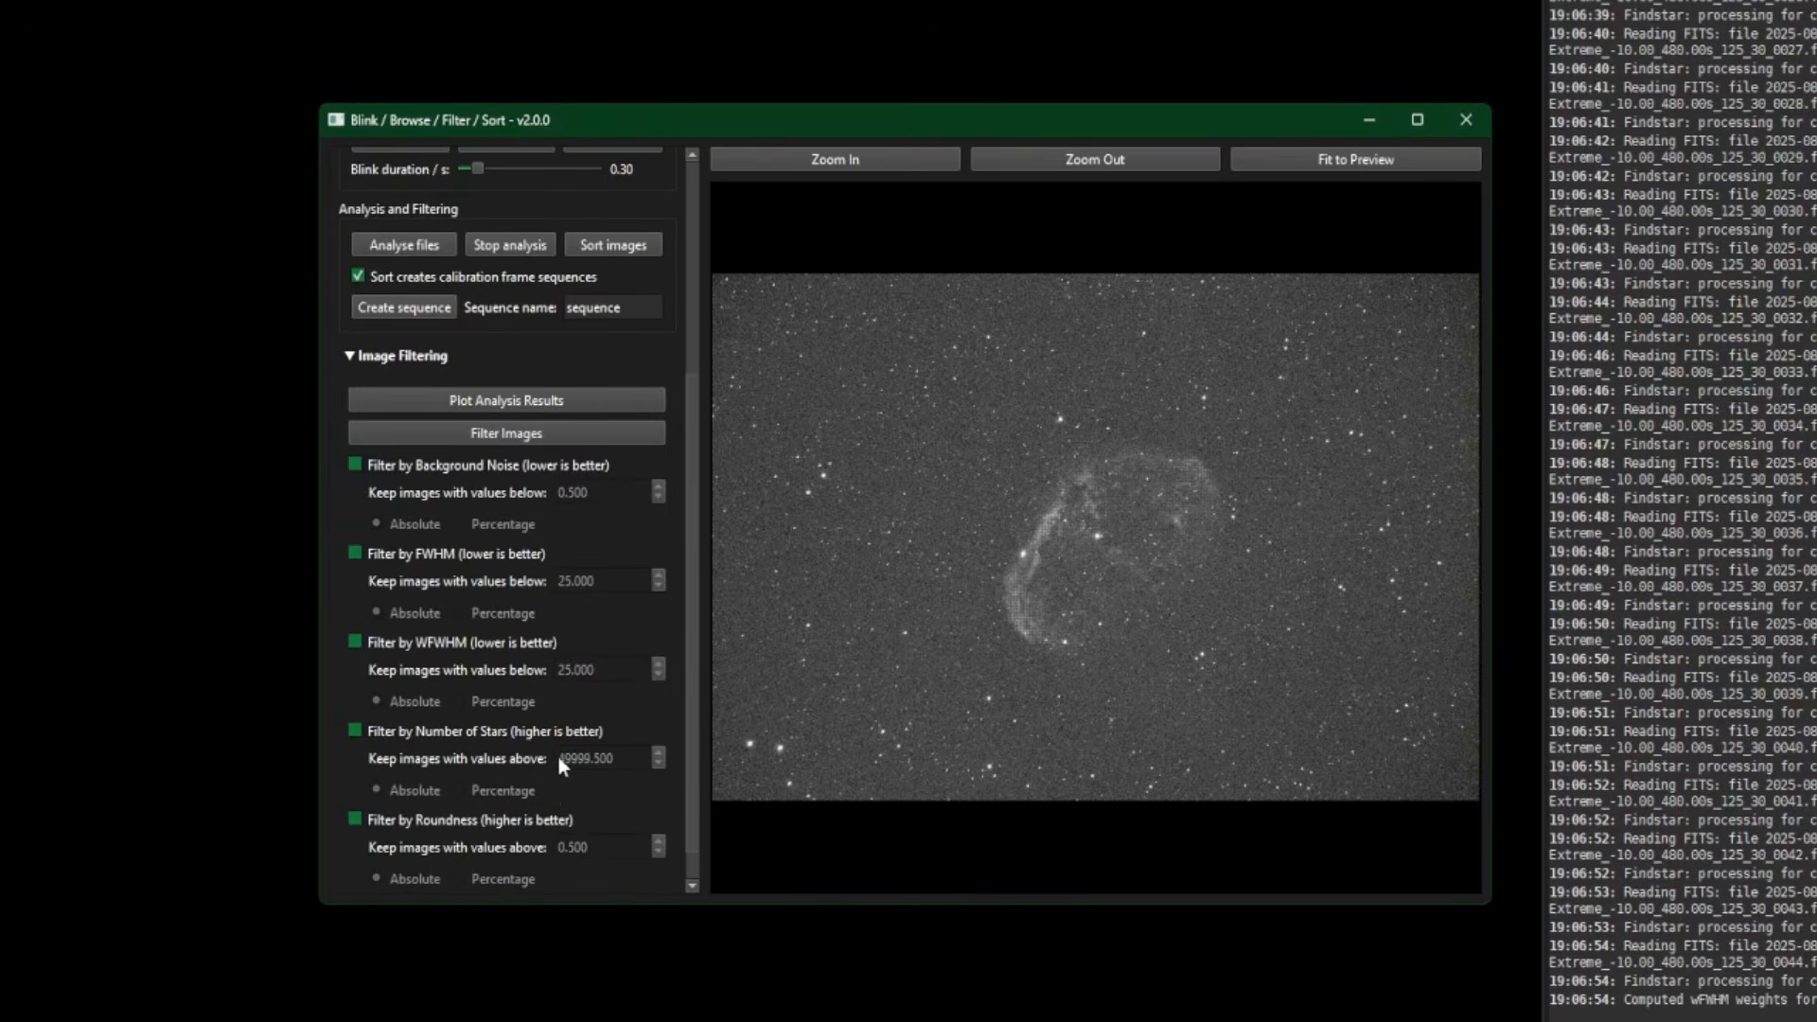
{"action": "scroll", "coordinate": [558, 765], "scroll_direction": "up", "scroll_amount": 3}
{"action": "left_click", "coordinate": [354, 578]}
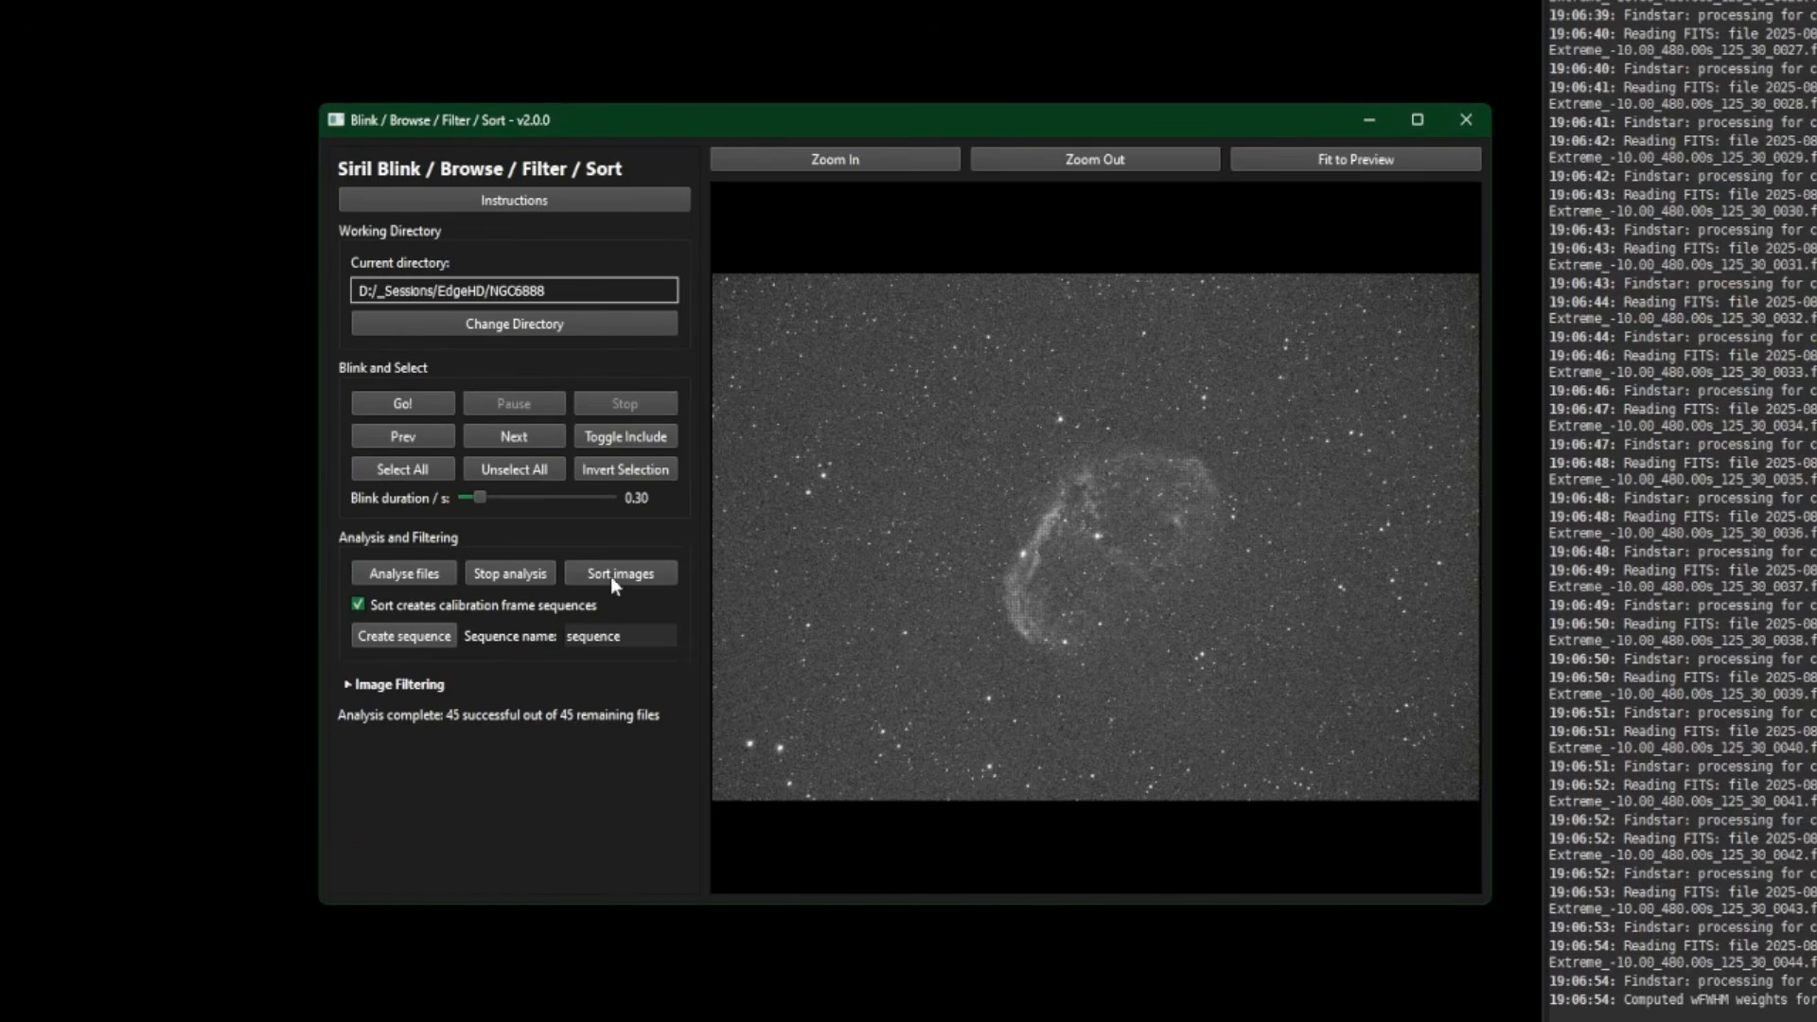
- Create the sequence 'sequence' from all 45 NGC6888 frames
{"action": "left_click", "coordinate": [419, 639]}
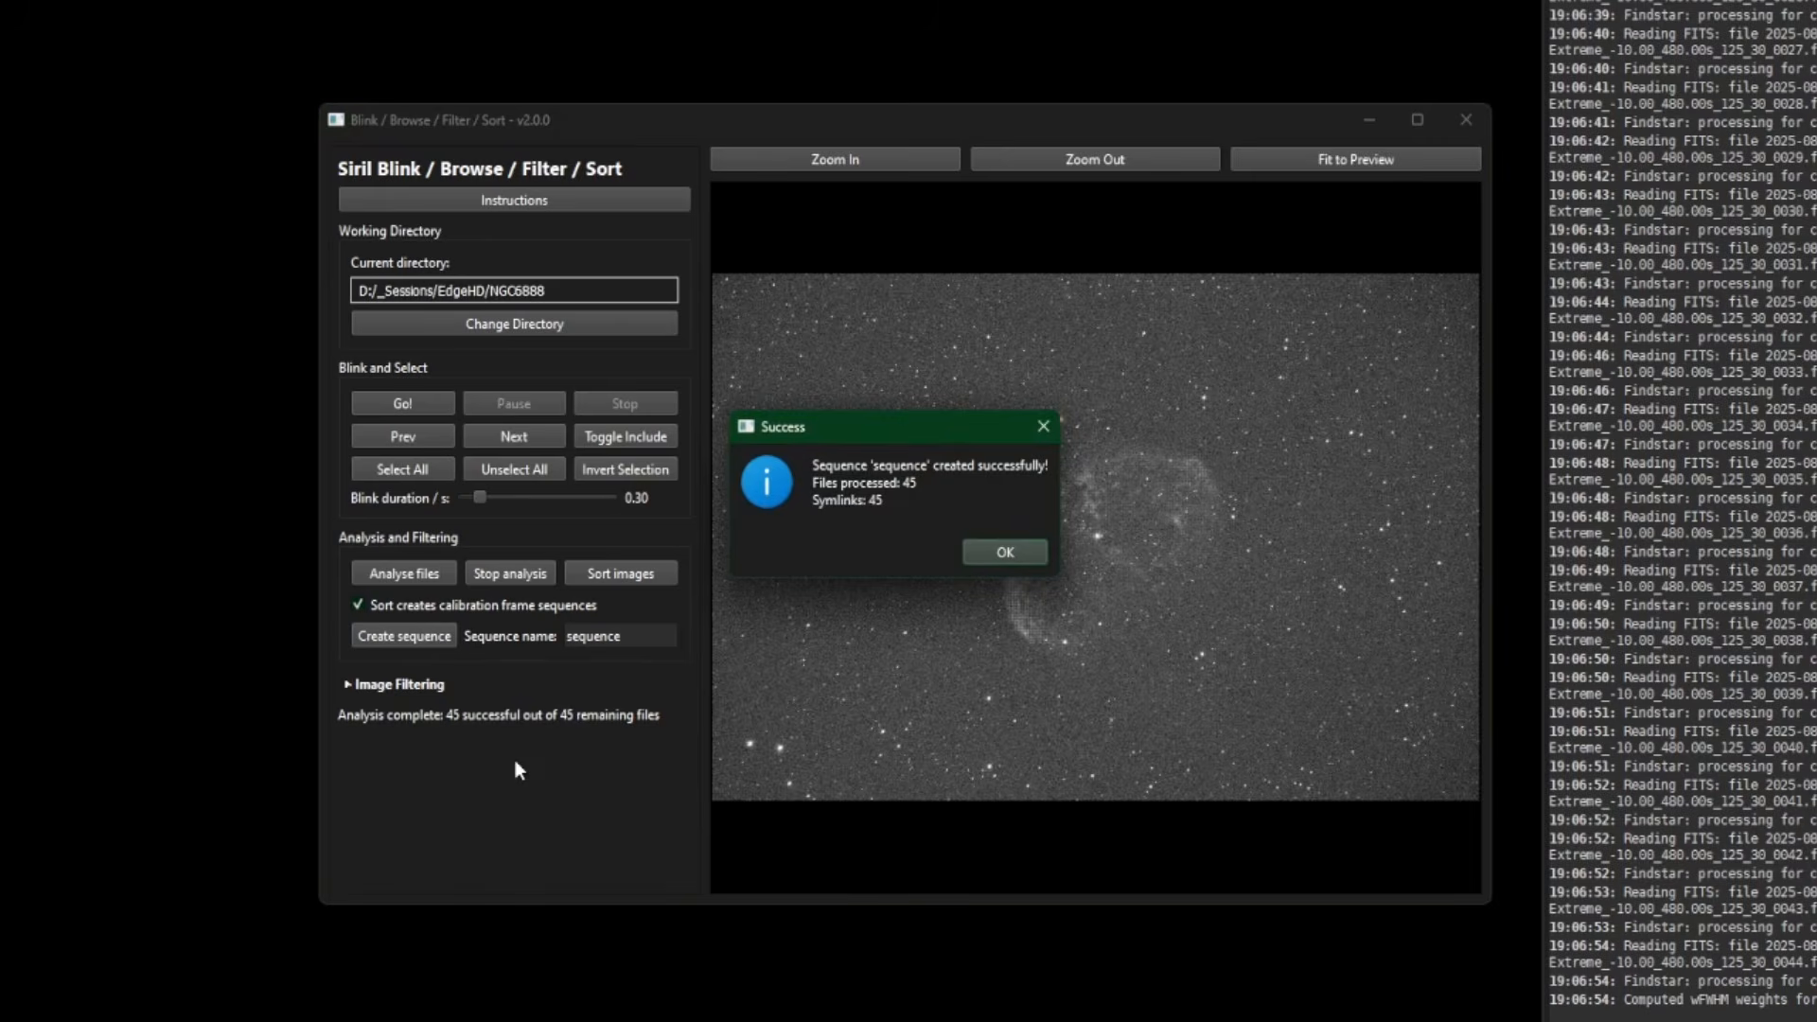
{"action": "left_click", "coordinate": [1005, 551]}
{"action": "left_click", "coordinate": [1259, 1021]}
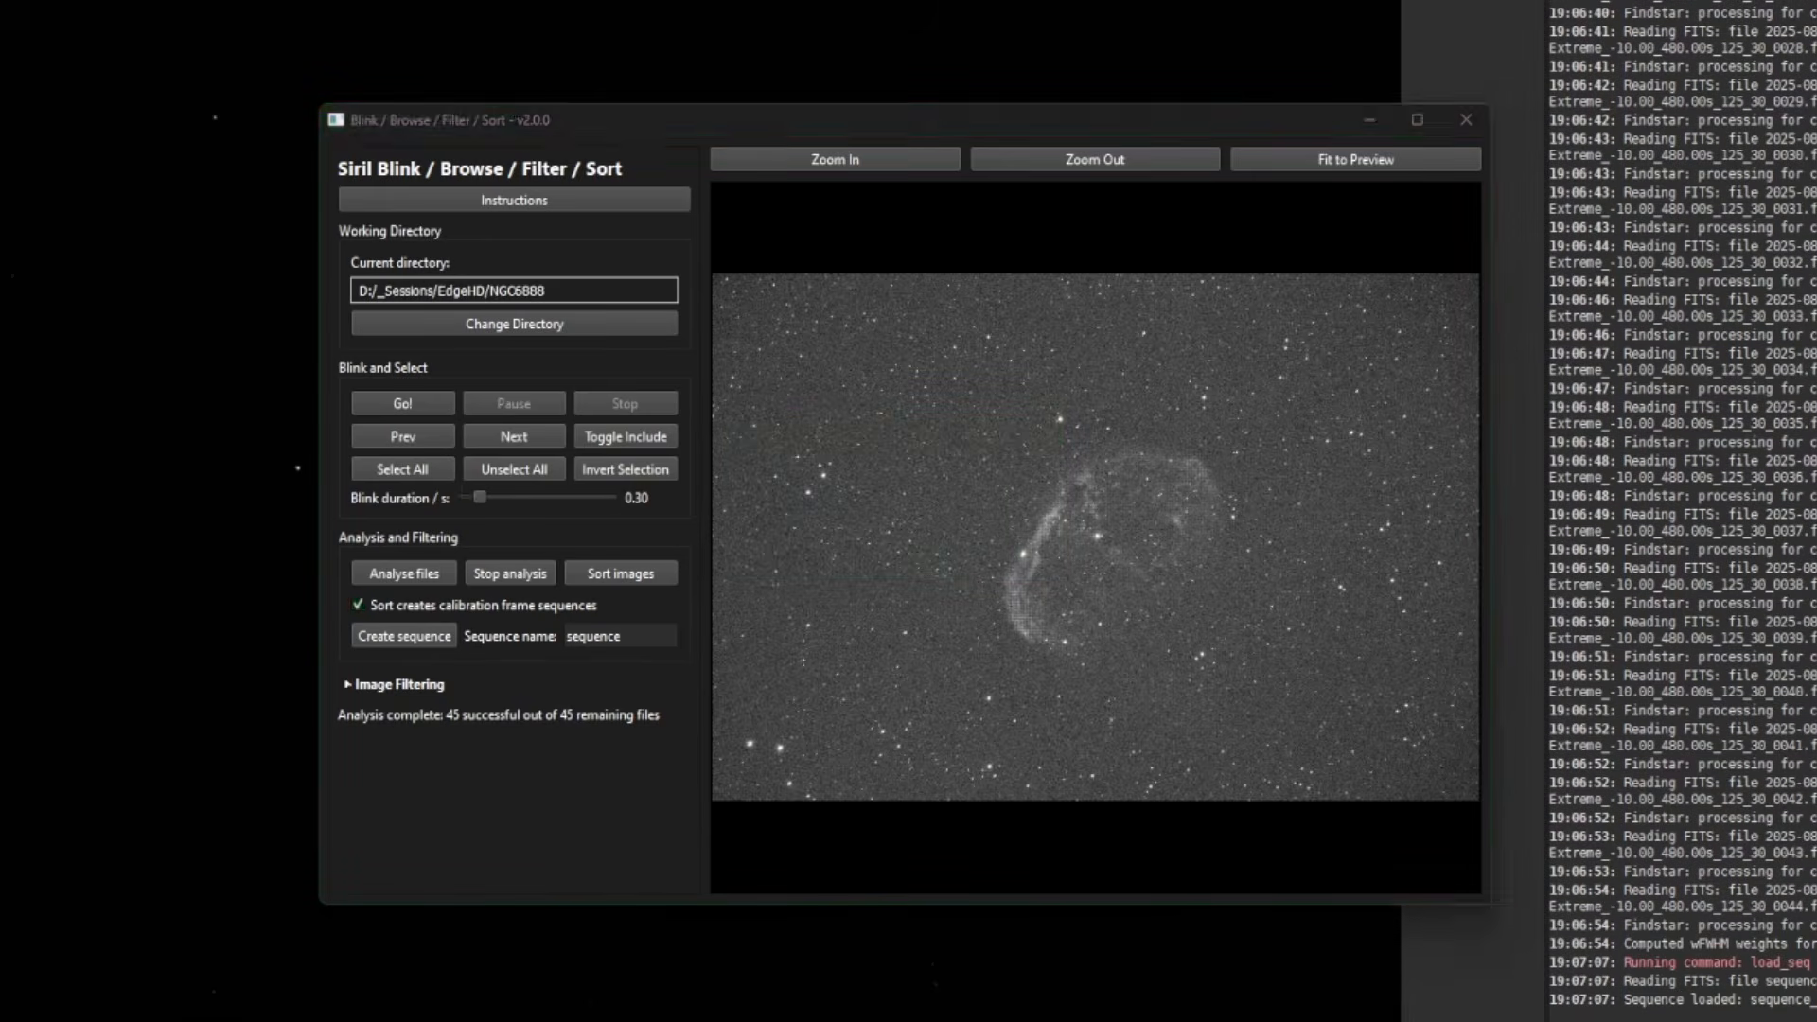
- Check that the rejected folder holds the two JPGs, then return to NGC6888
{"action": "scroll", "coordinate": [980, 613], "scroll_direction": "down", "scroll_amount": 15}
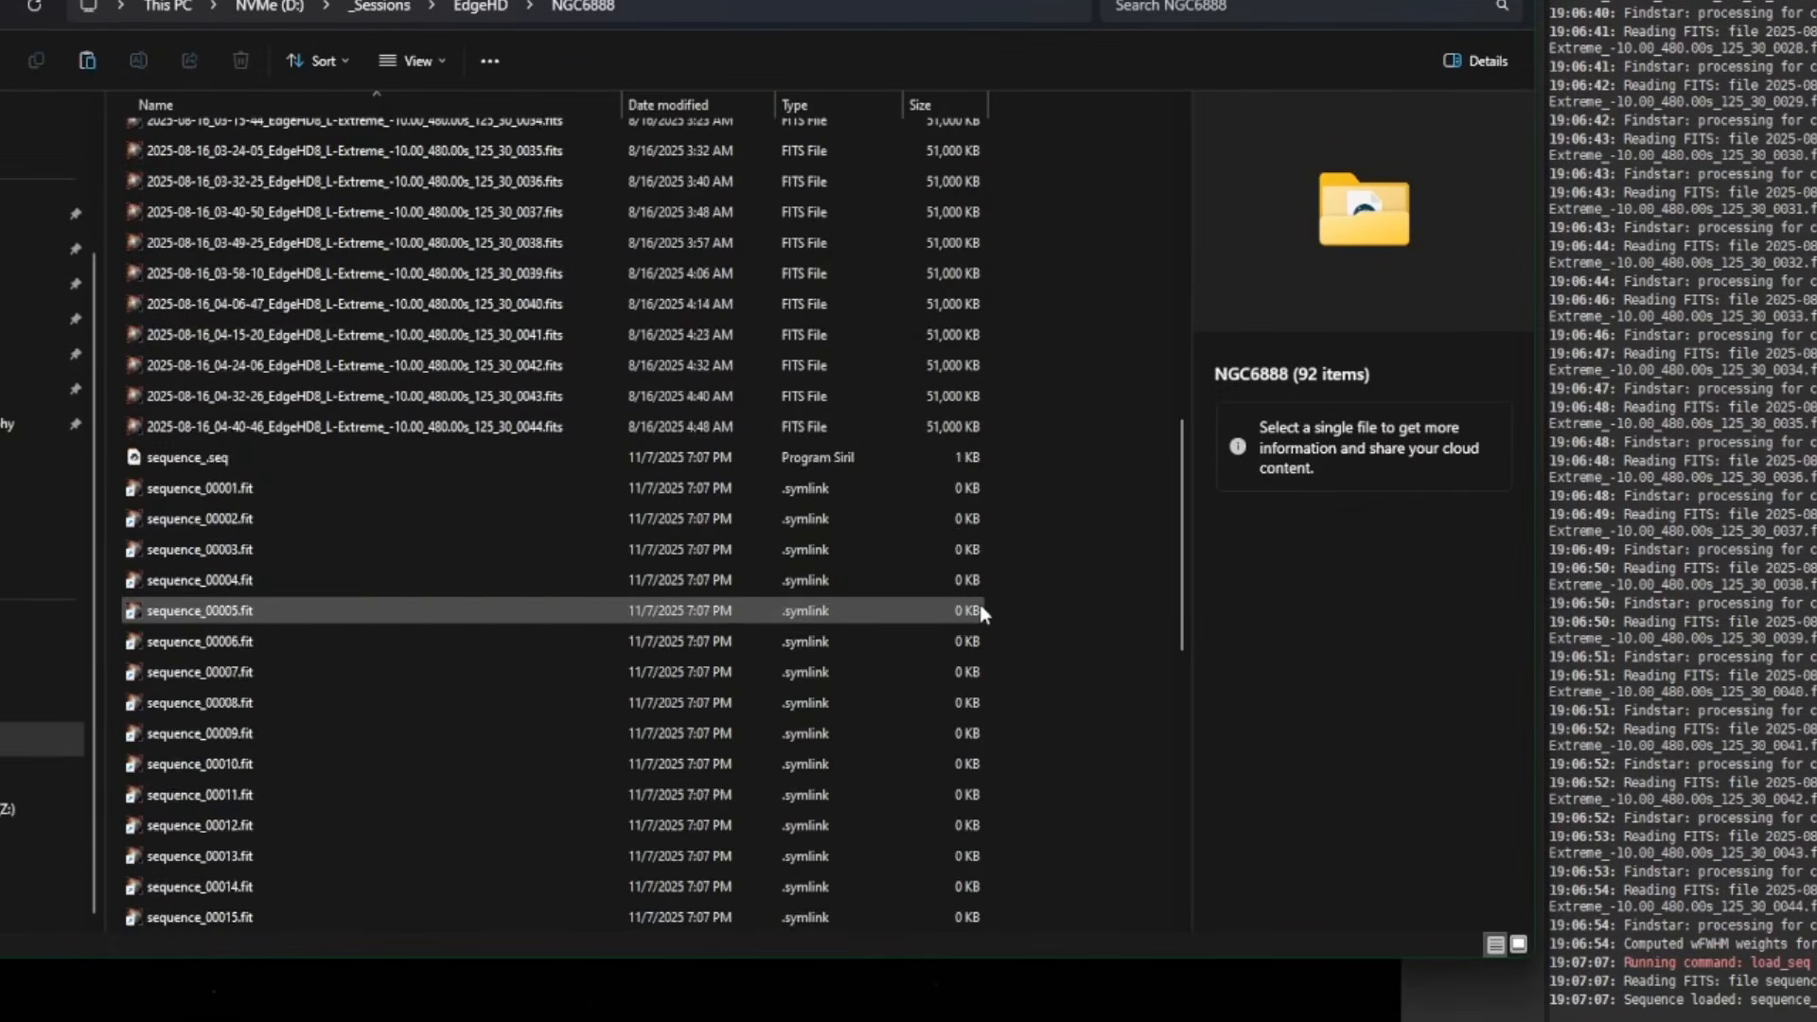
{"action": "scroll", "coordinate": [982, 613], "scroll_direction": "up", "scroll_amount": 20}
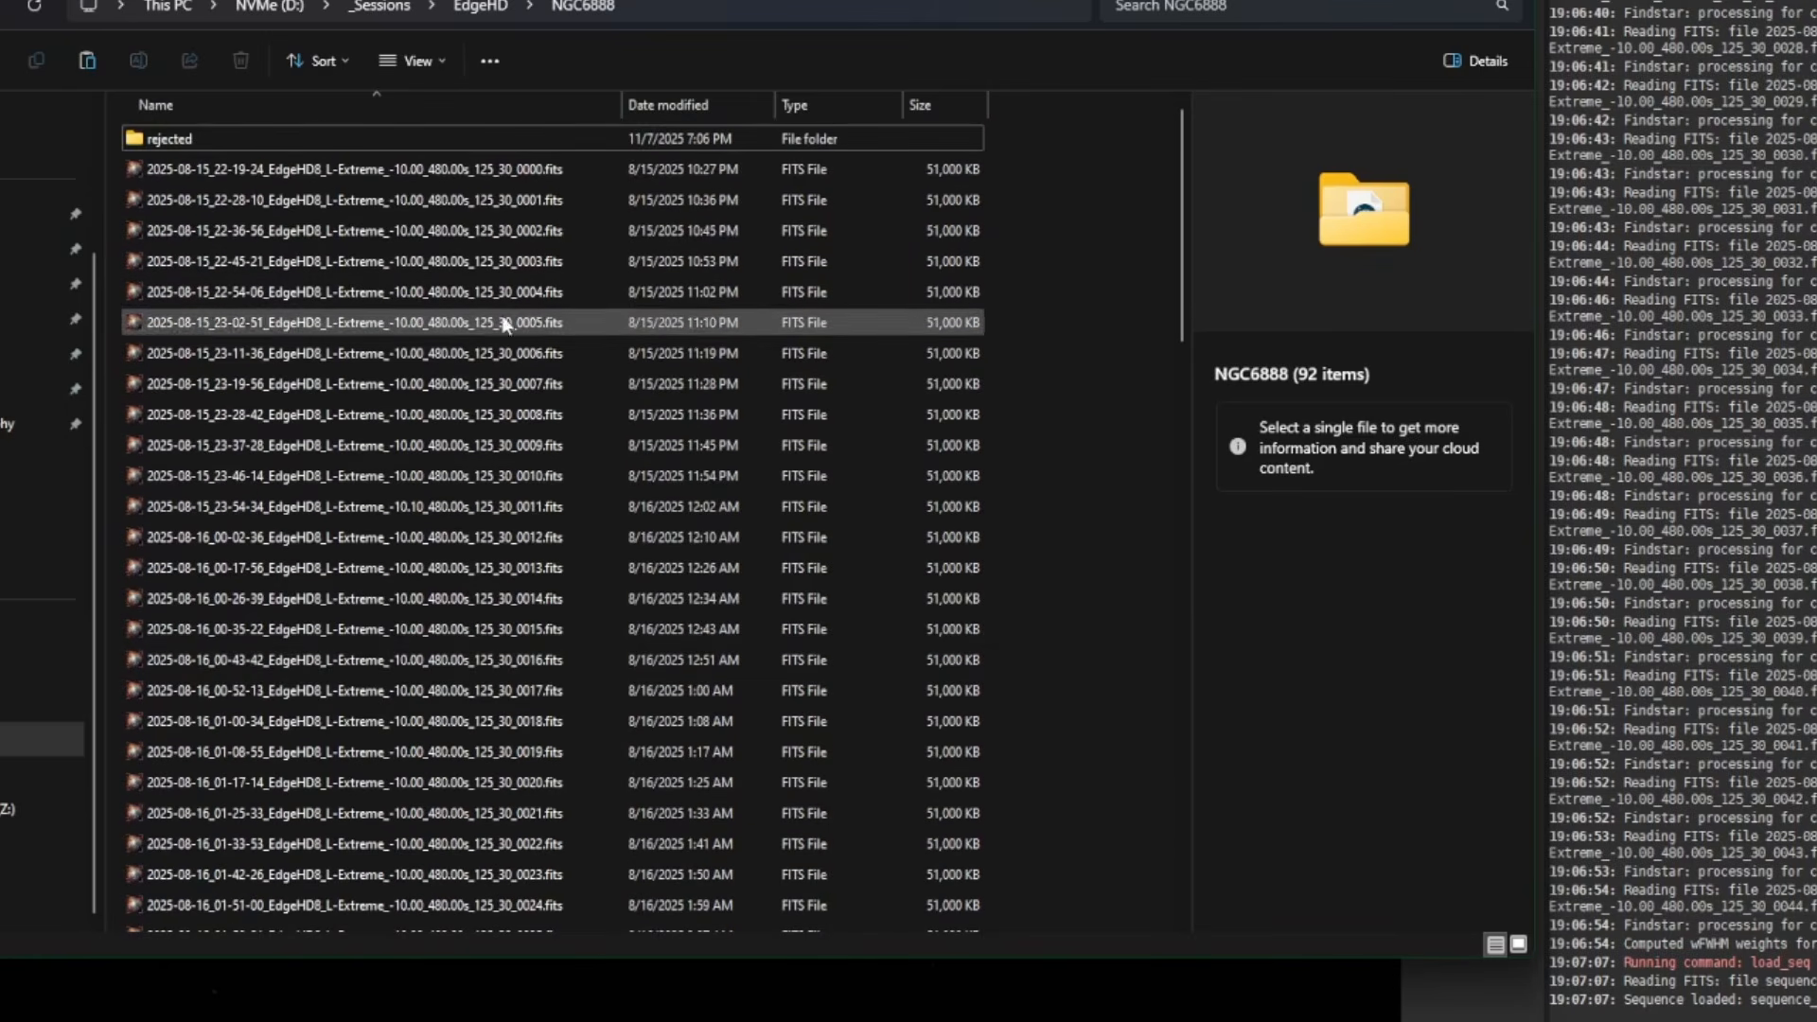
{"action": "double_click", "coordinate": [207, 140]}
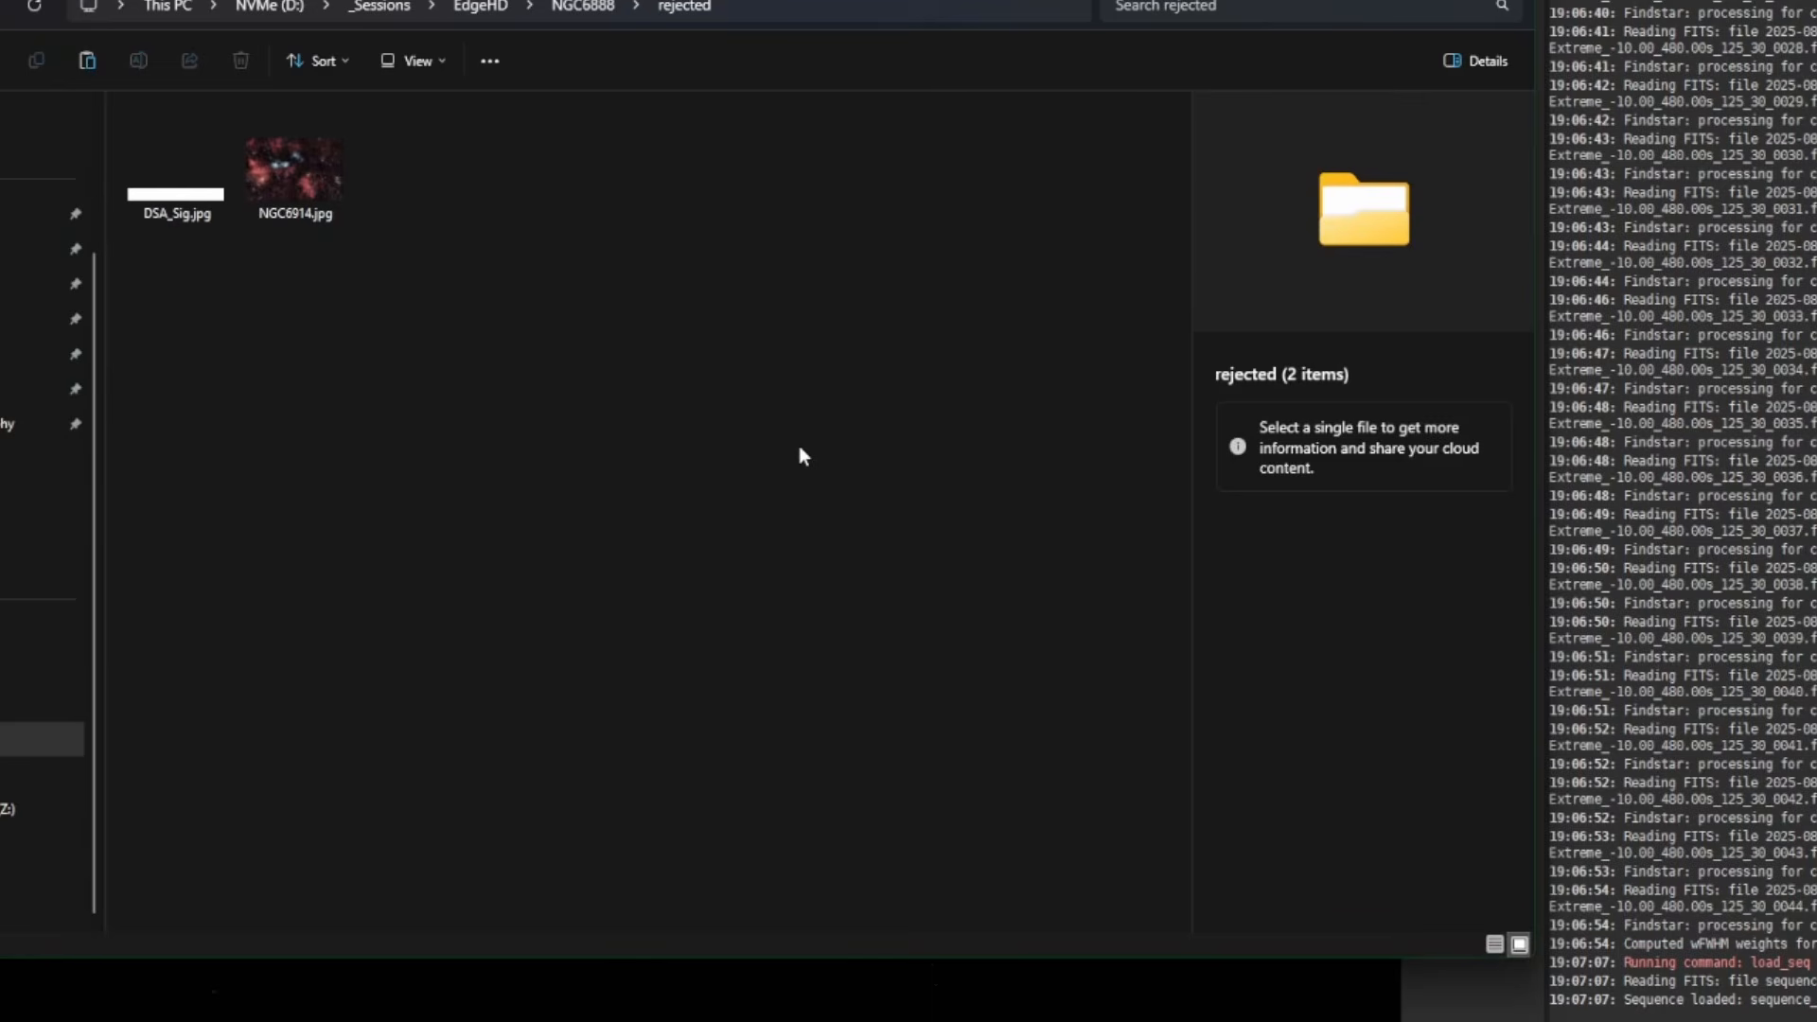
{"action": "key", "text": "alt+Left"}
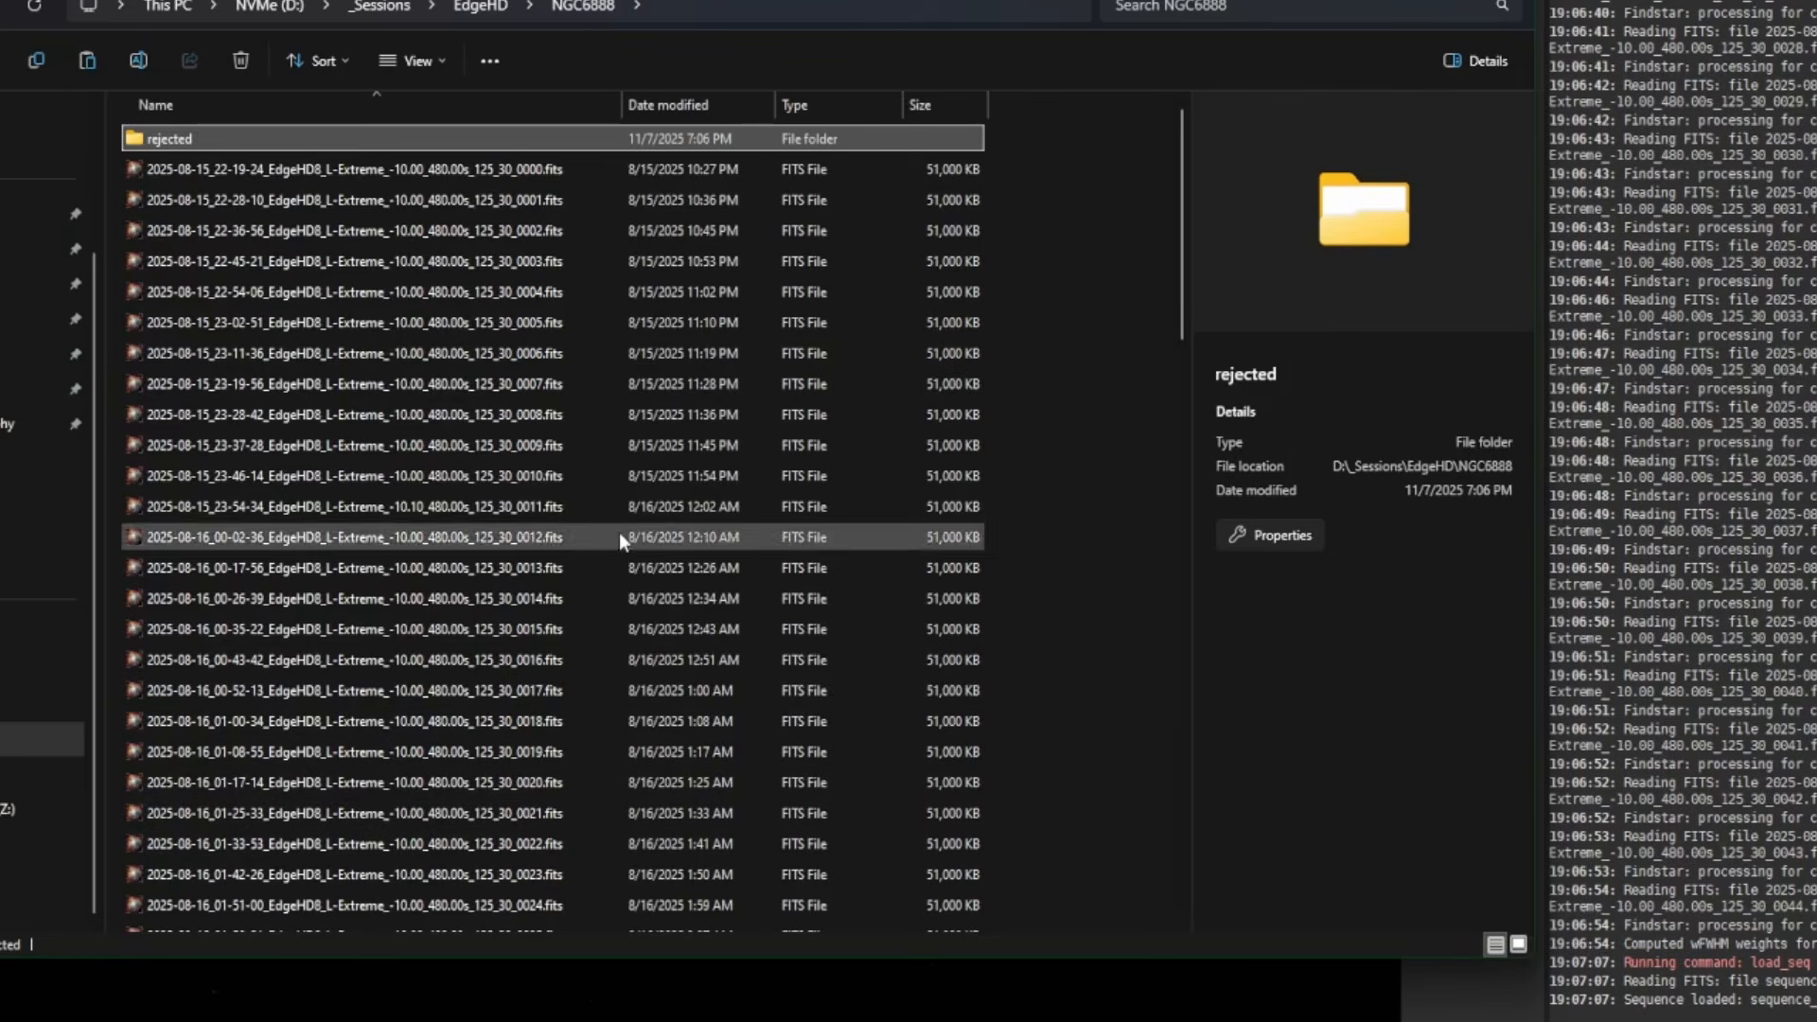
- Select all 45 FITS frames, 0000 through 0044
{"action": "left_click", "coordinate": [534, 168]}
{"action": "scroll", "coordinate": [761, 492], "scroll_direction": "down", "scroll_amount": 2}
{"action": "scroll", "coordinate": [761, 488], "scroll_direction": "down", "scroll_amount": 10}
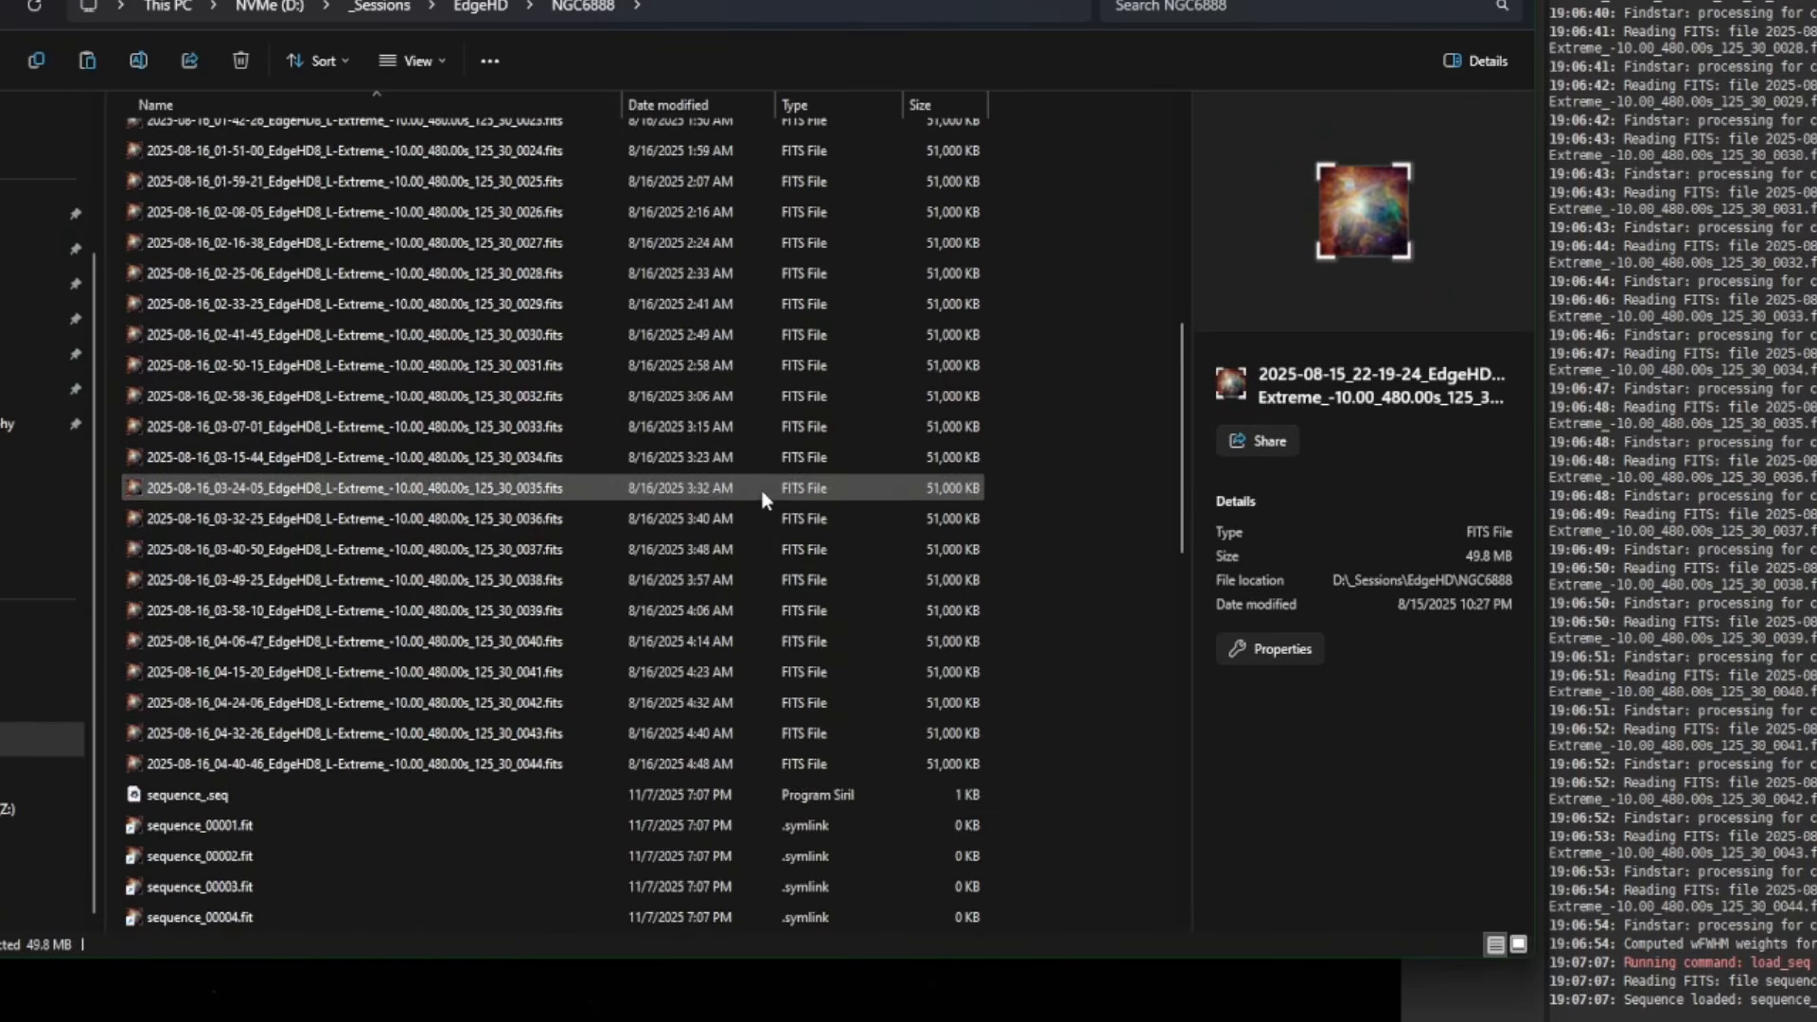
{"action": "left_click", "coordinate": [627, 458], "text": "shift"}
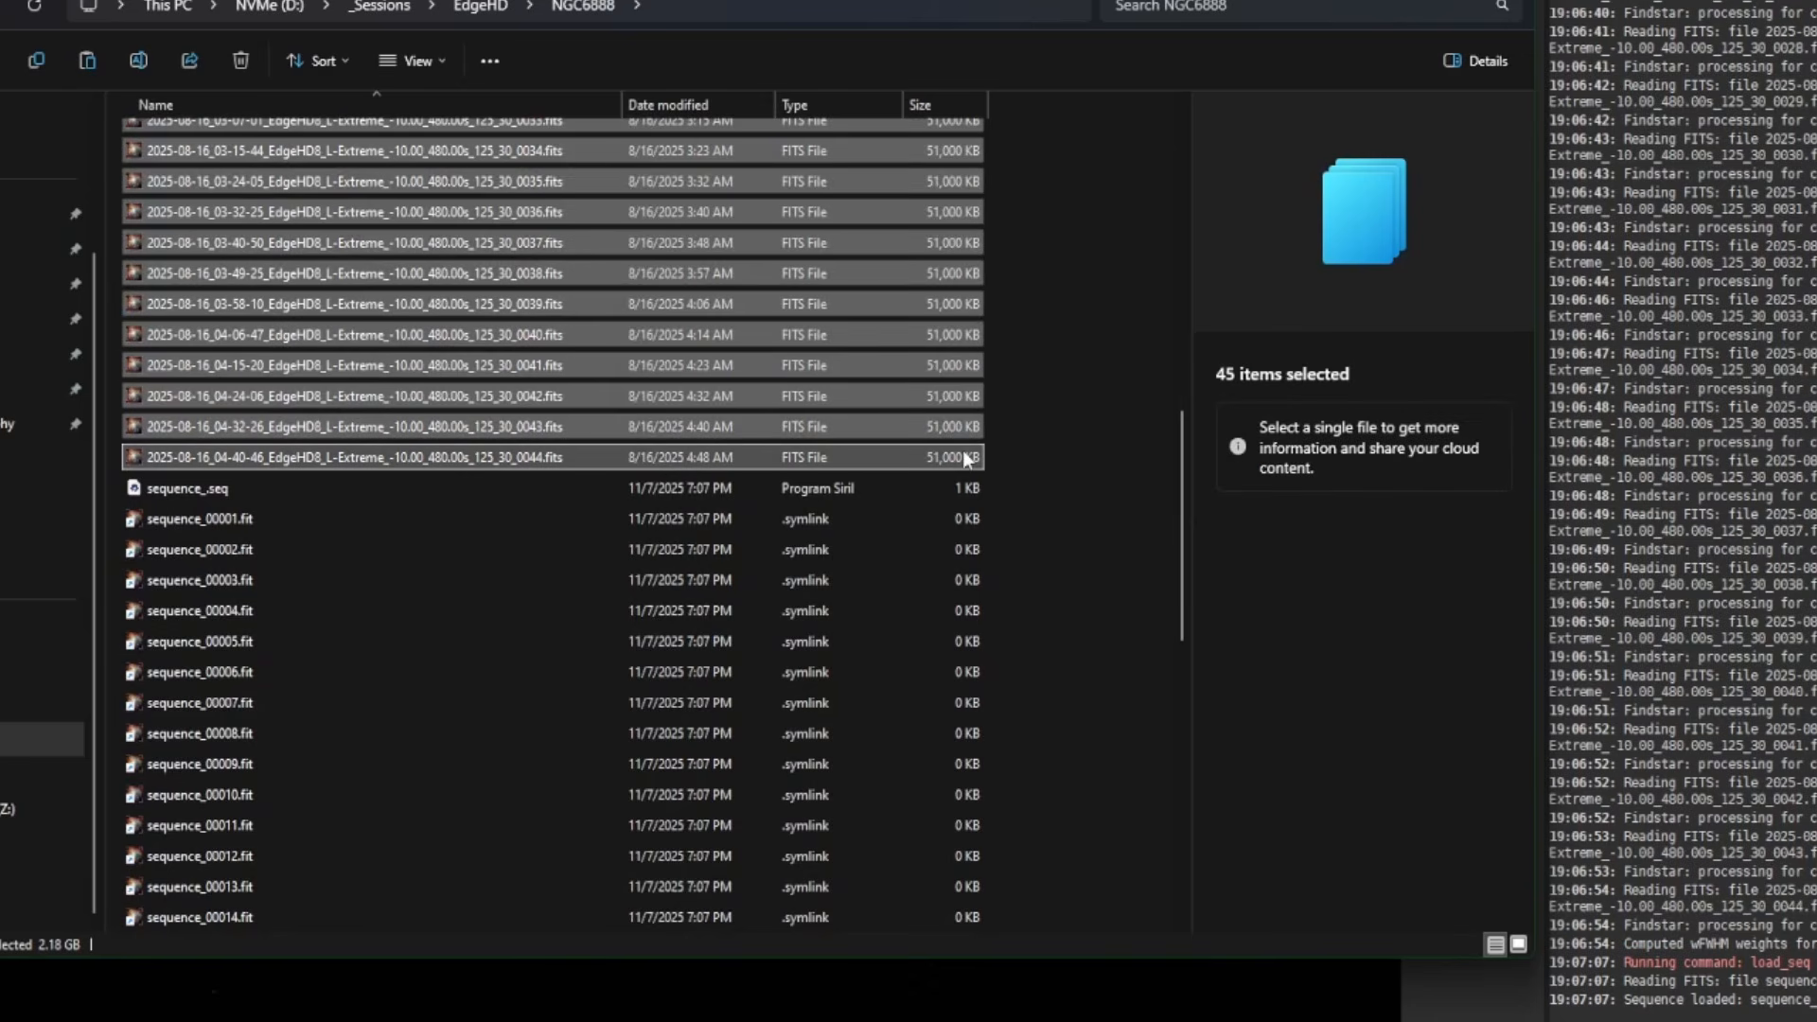